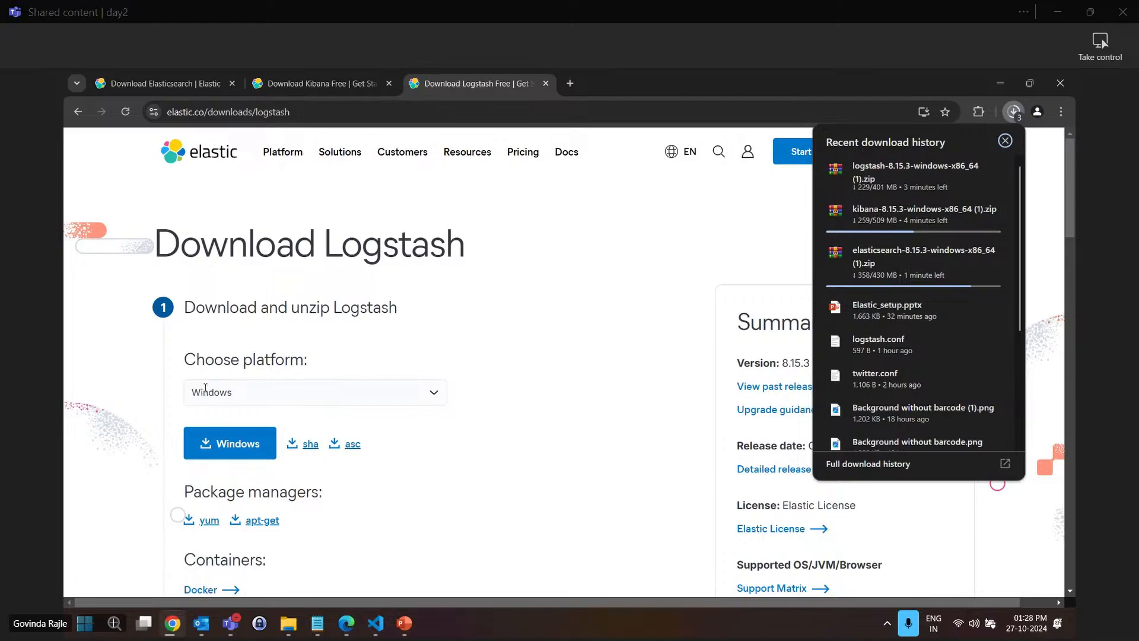
Open the browser's full download history and clear all finished entries from it
scroll(205, 388, down, 5)
scroll(208, 335, up, 3)
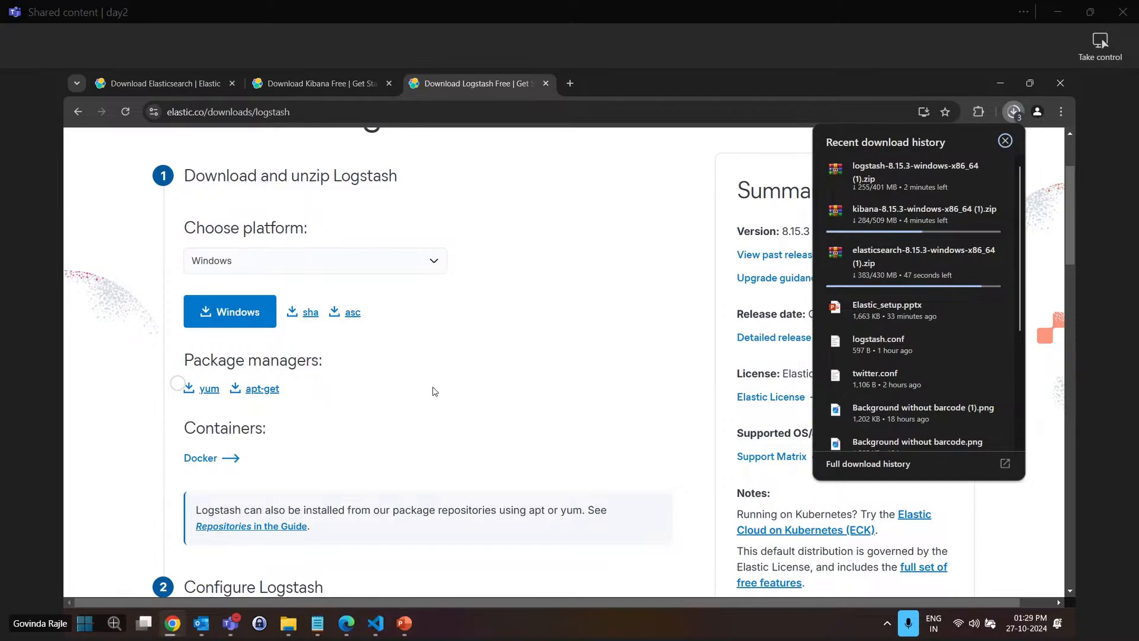
click(878, 462)
click(1040, 147)
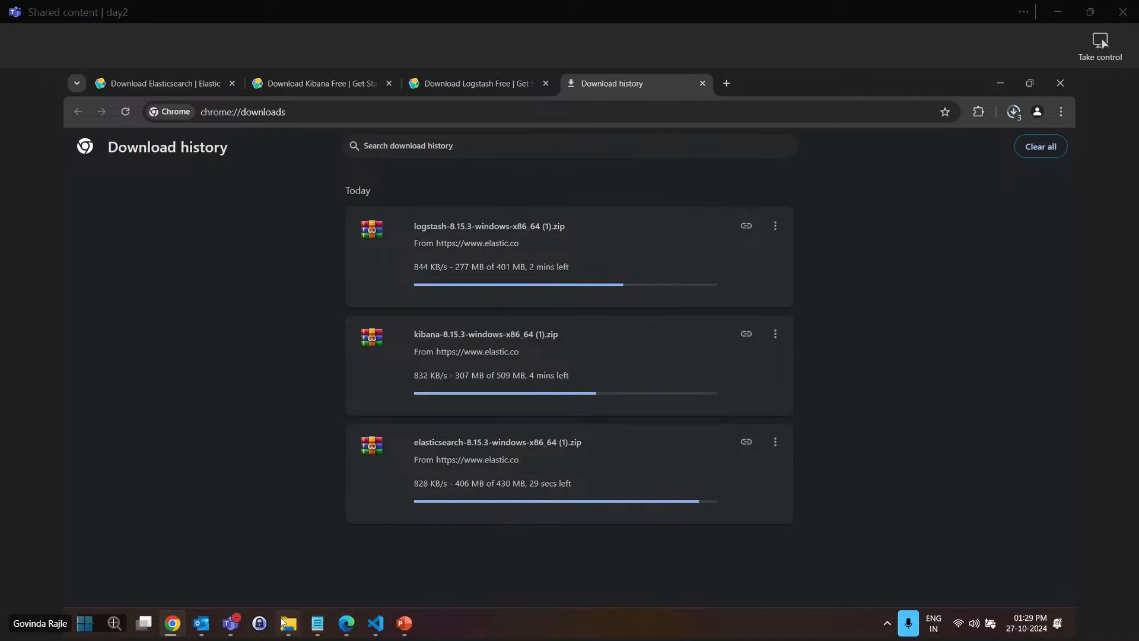
Try to move elasticsearch-8.15.3-windows-x86_64 (1).zip from the Downloads folder into C:\elastic_stack
mouse_move(283, 623)
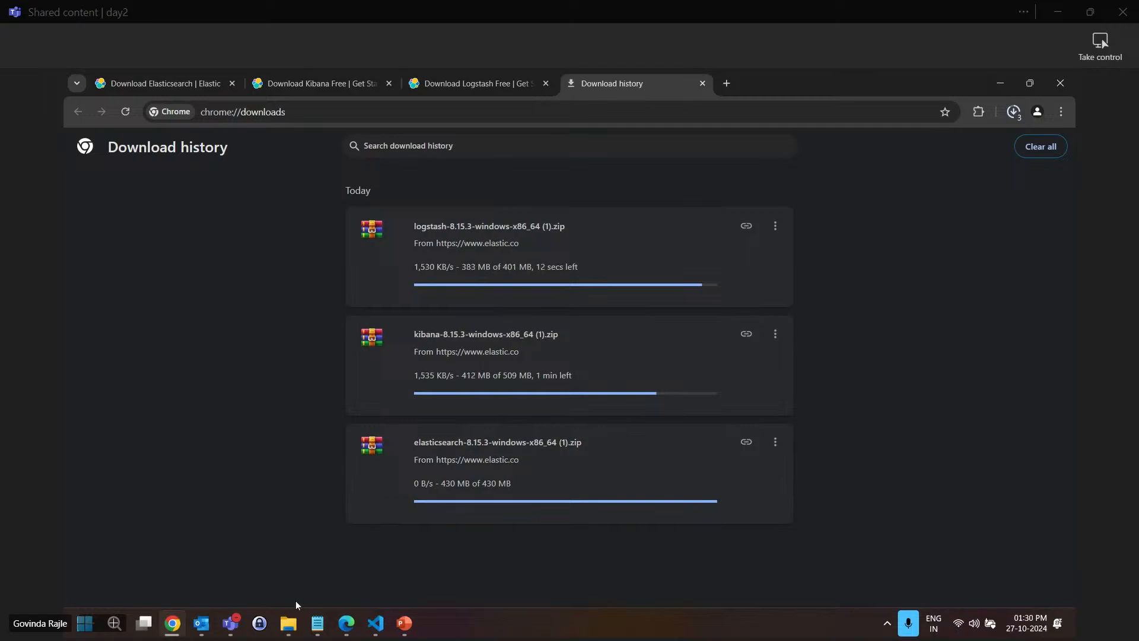
click(285, 626)
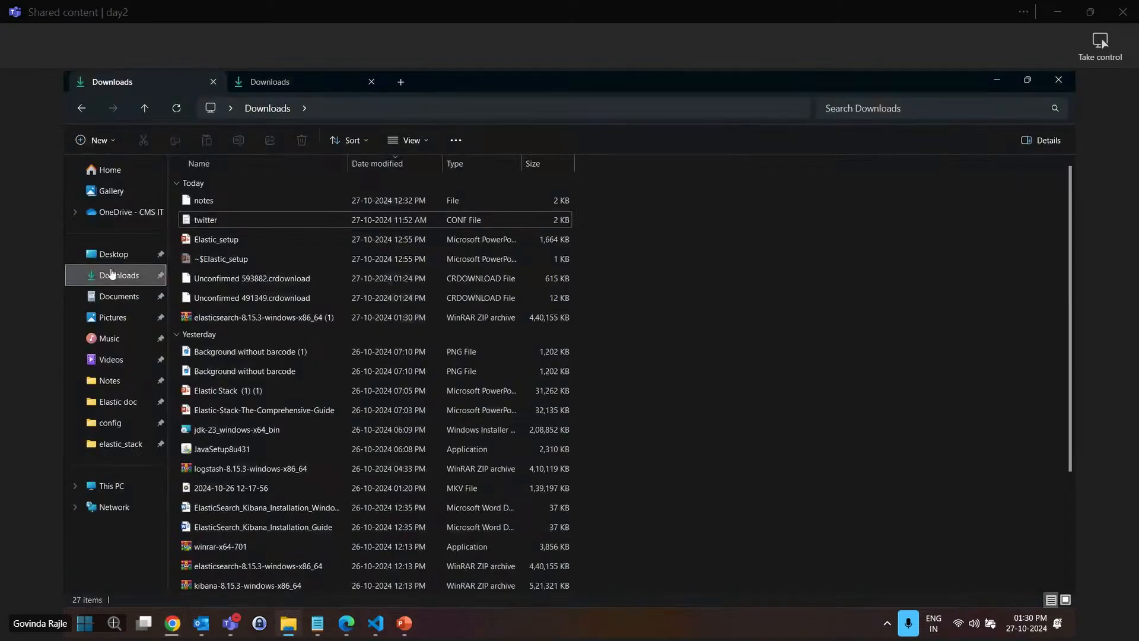
click(252, 200)
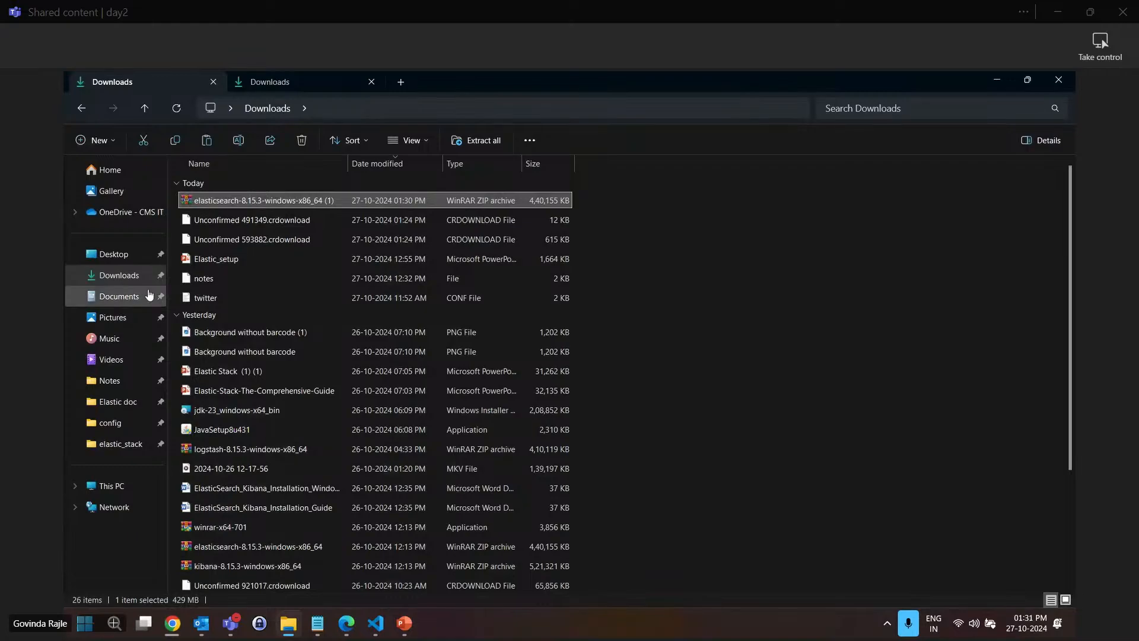
click(113, 486)
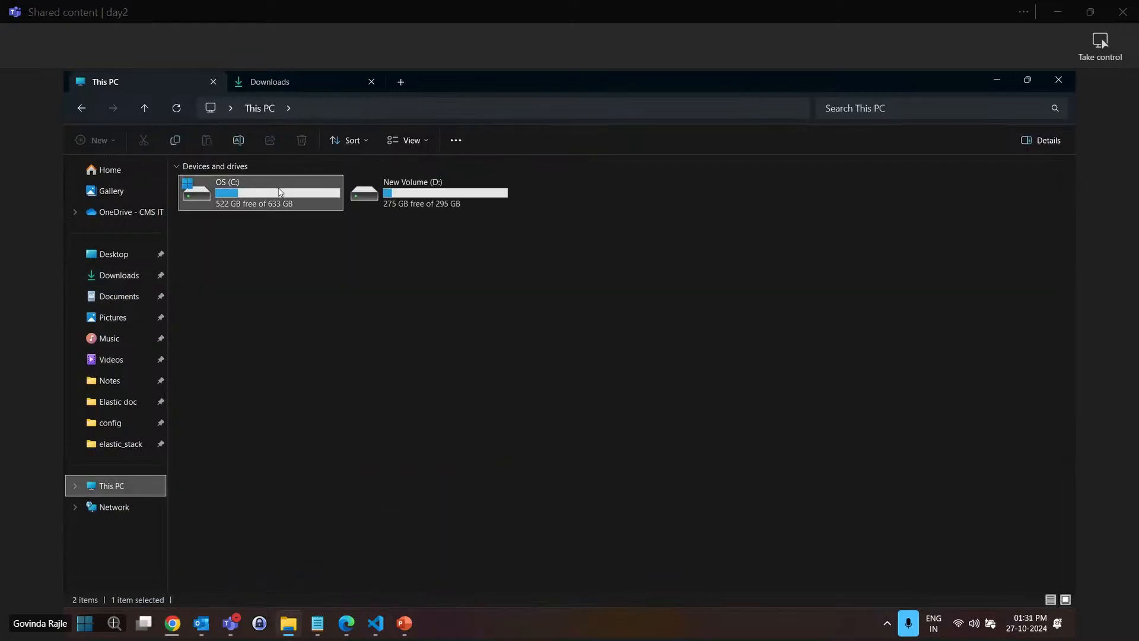
double_click(259, 194)
click(242, 244)
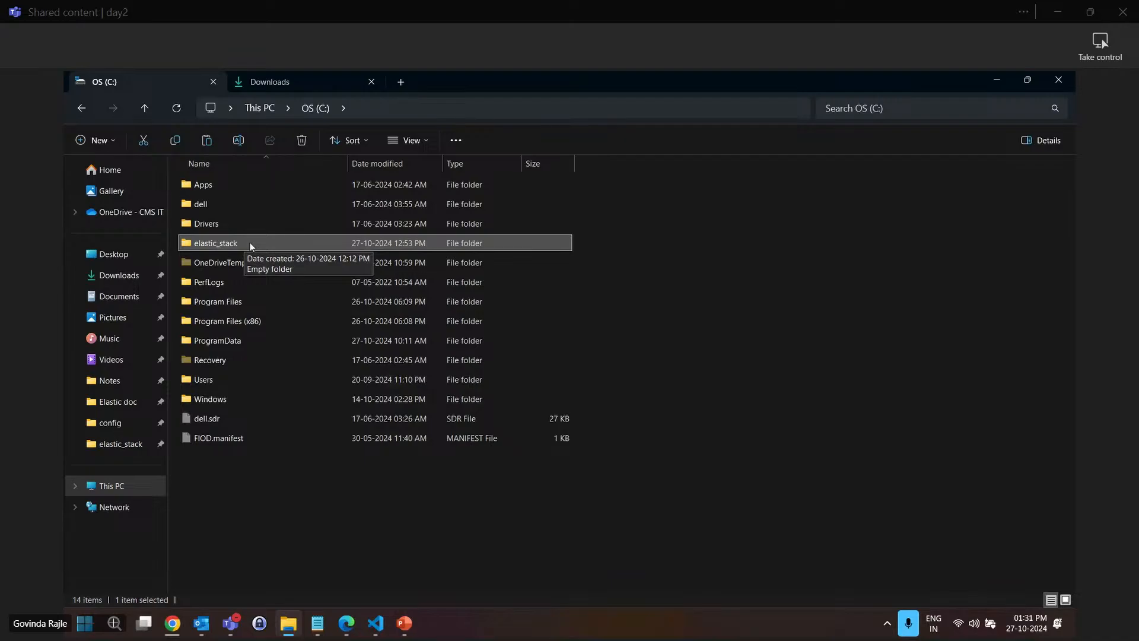
double_click(250, 242)
right_click(368, 268)
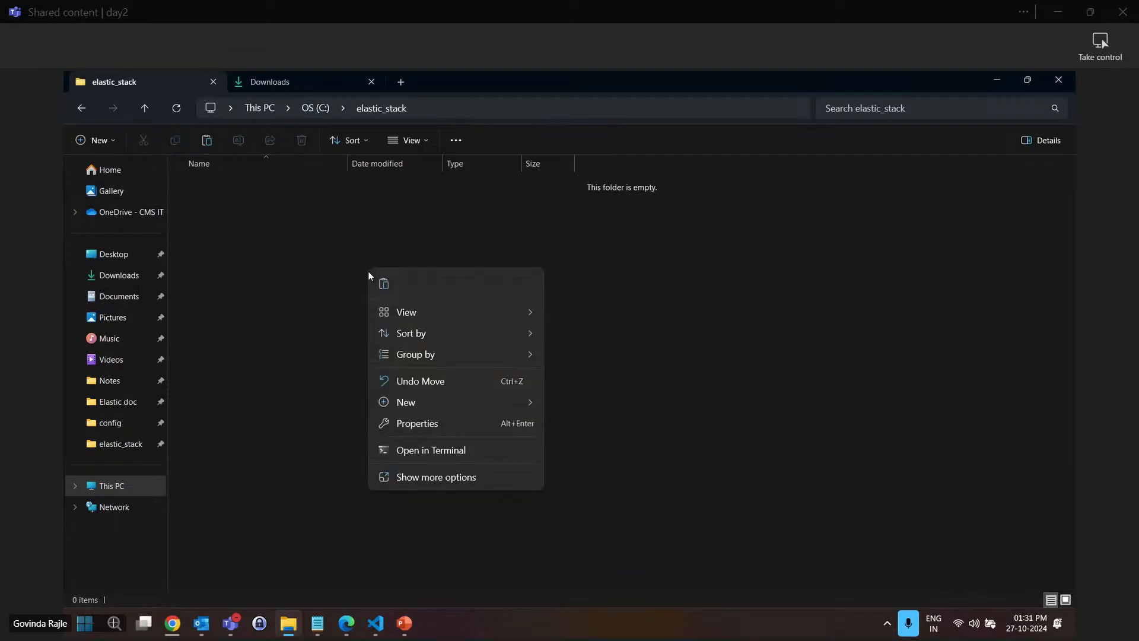
click(385, 285)
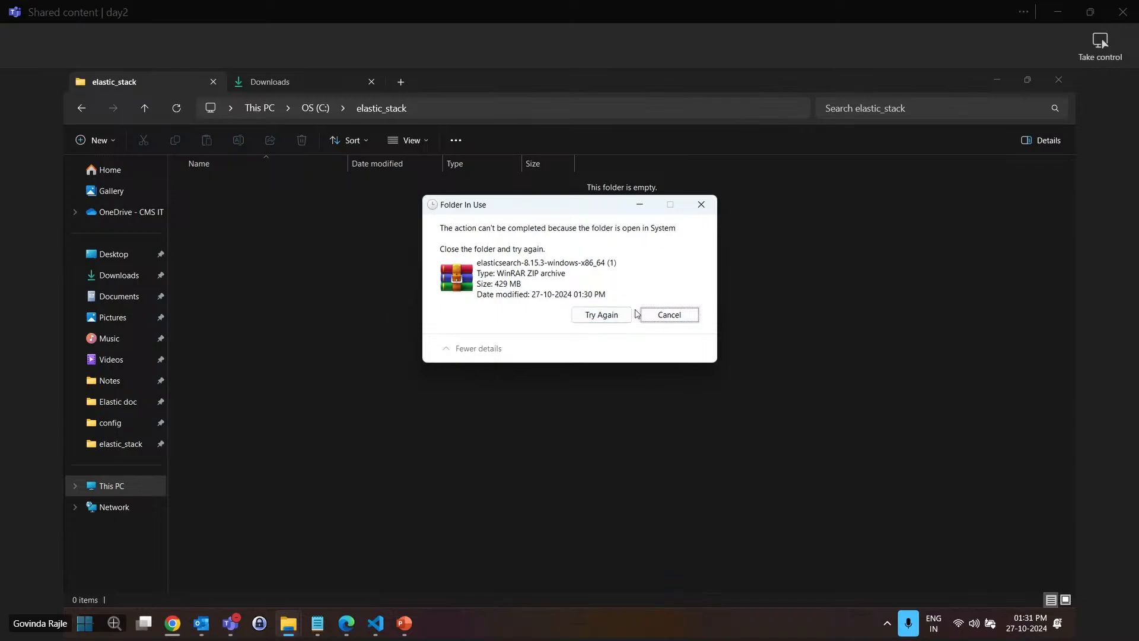
click(667, 315)
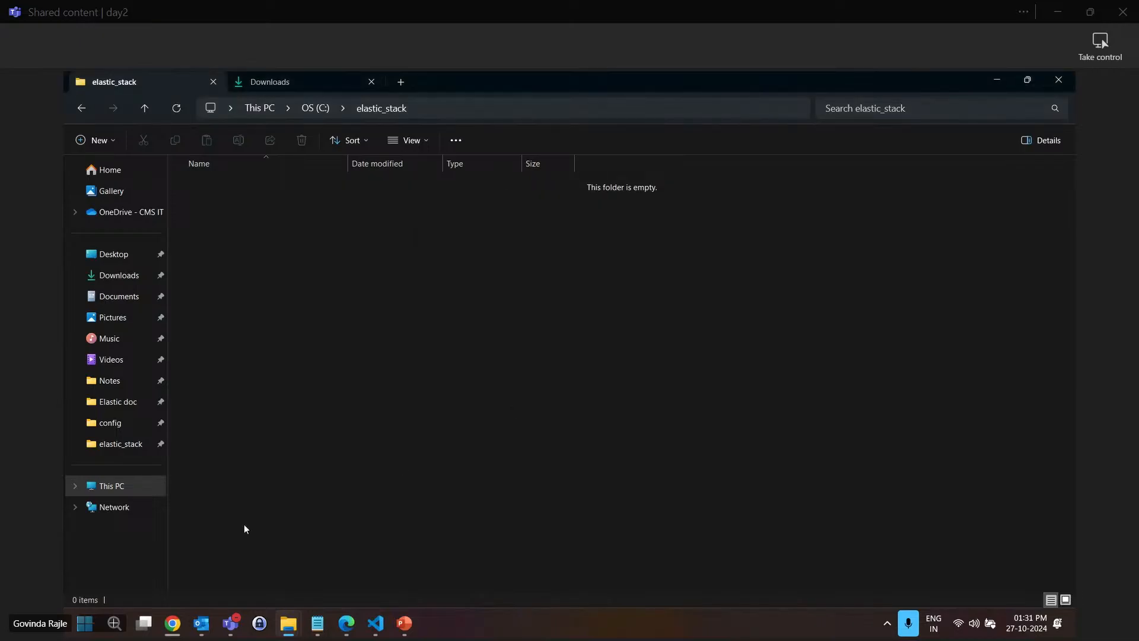
Check the downloads in Chrome, and copy elasticsearch-8.15.3-windows-x86_64 (1).zip from Downloads into the elastic_stack folder
click(177, 624)
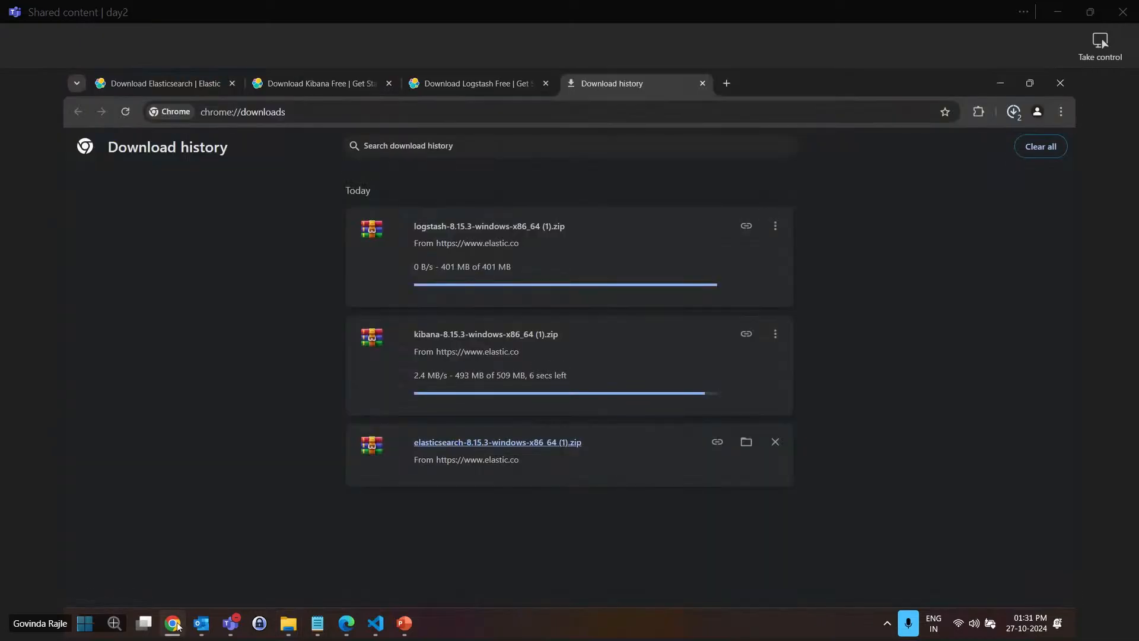
click(178, 622)
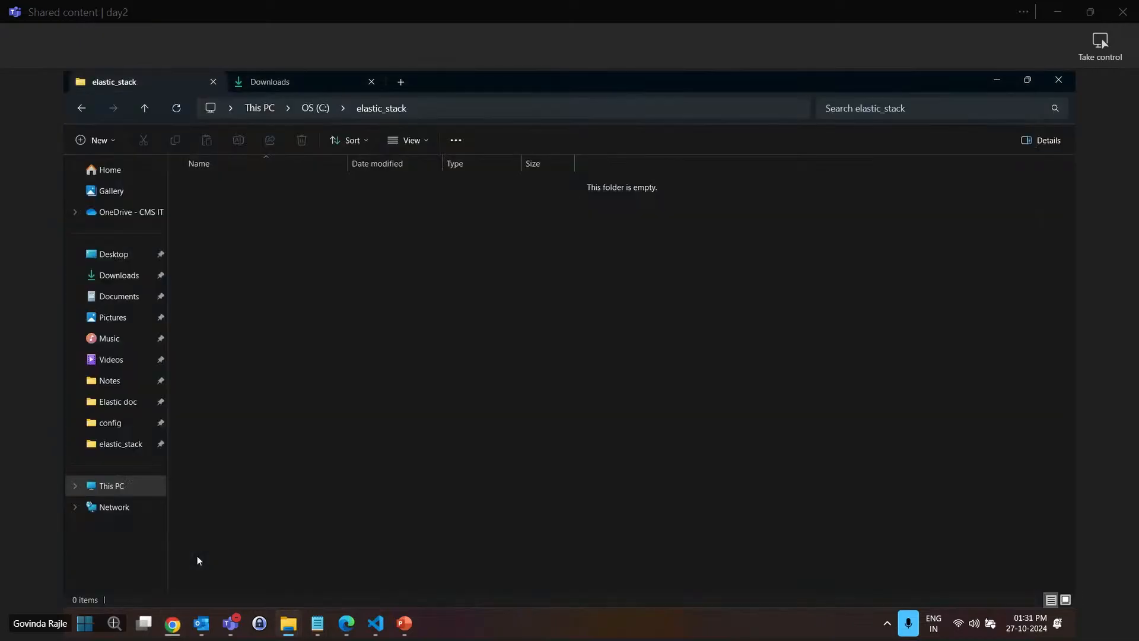
click(116, 277)
click(251, 222)
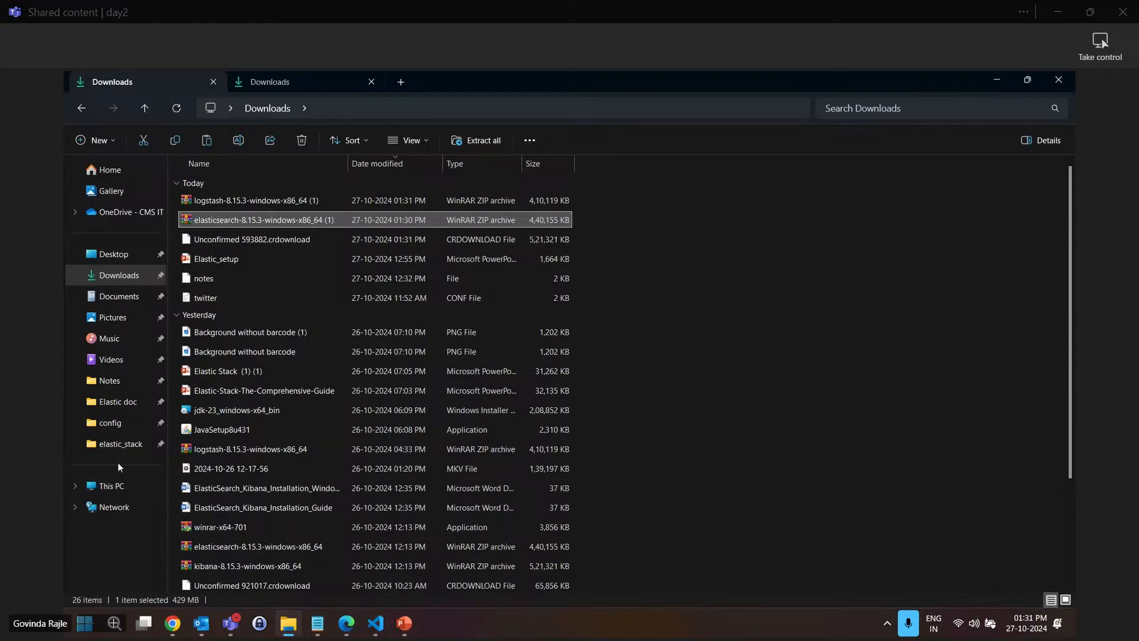
click(122, 445)
key(ctrl+v)
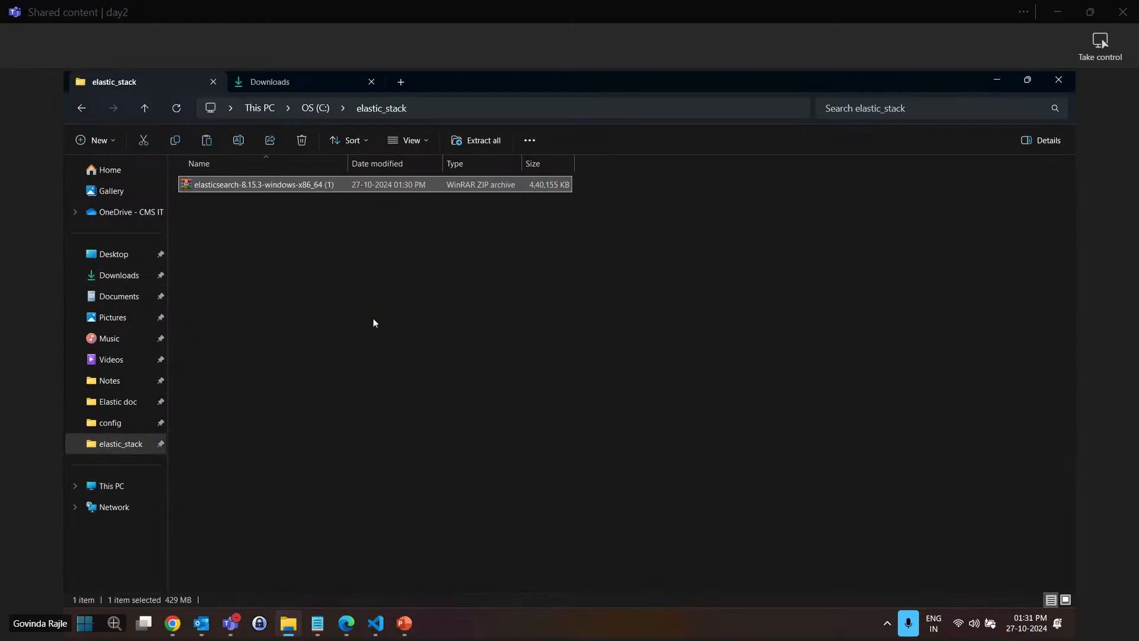
Extract the Elasticsearch archive with WinRAR directly into the elastic_stack folder
click(286, 186)
right_click(286, 186)
mouse_move(362, 399)
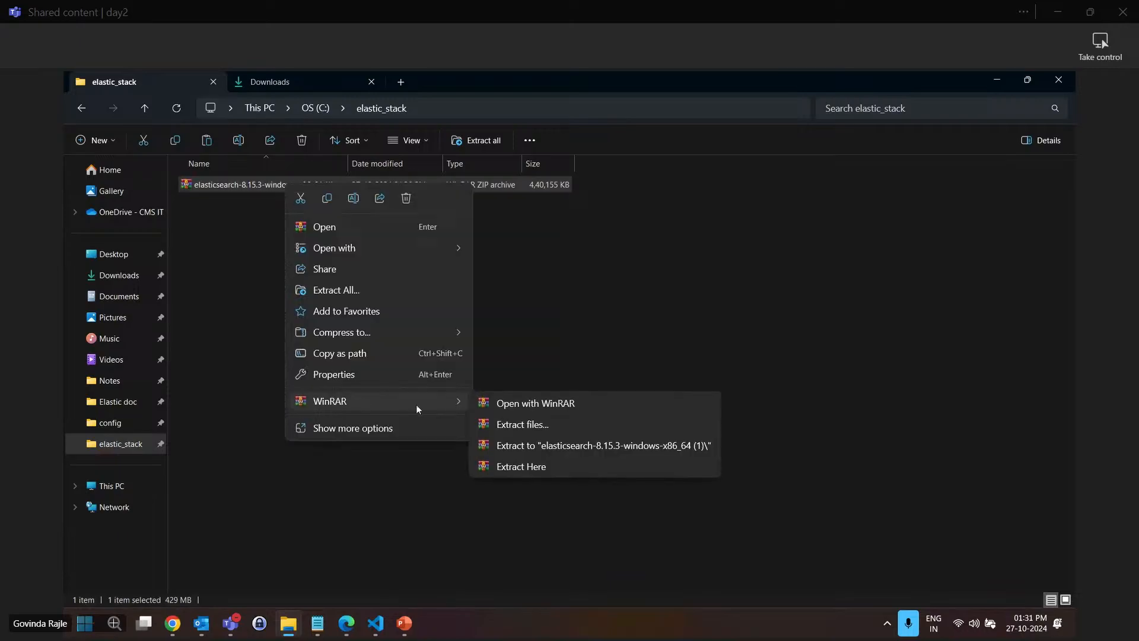
click(519, 467)
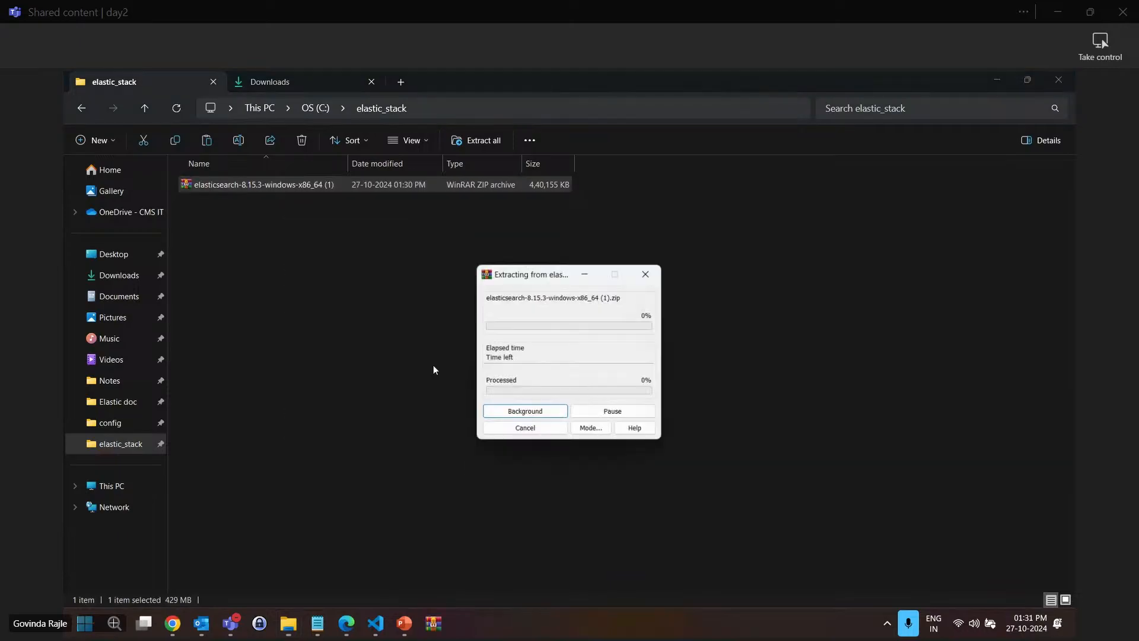
click(362, 324)
Check the progress of the Logstash and Kibana downloads in Chrome, and return to the elastic_stack folder in File Explorer
click(173, 623)
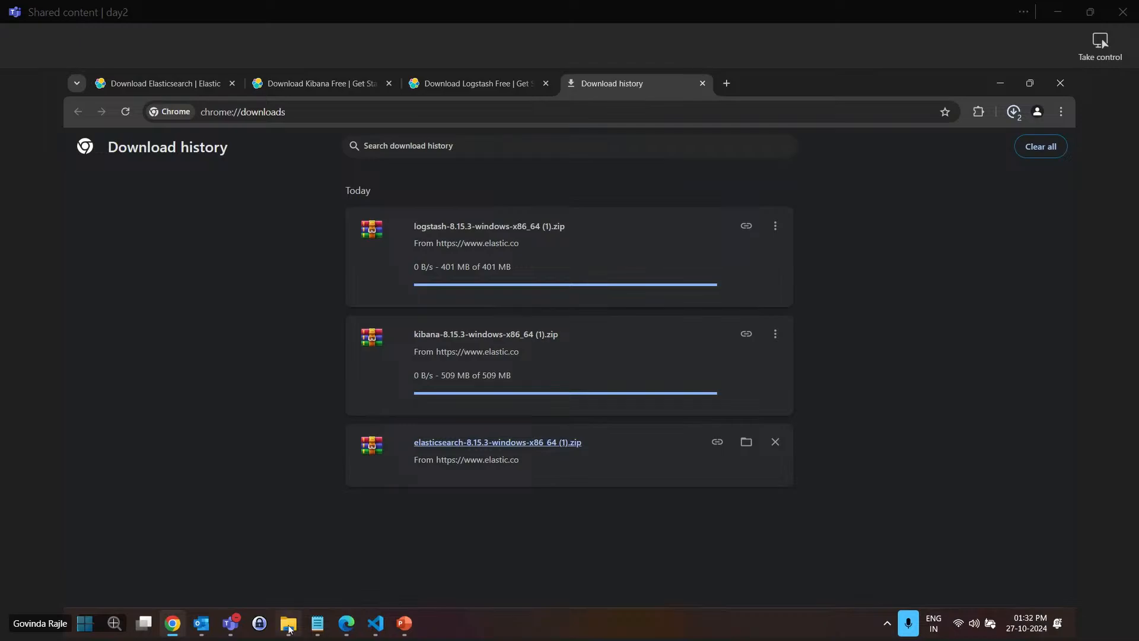
mouse_move(288, 628)
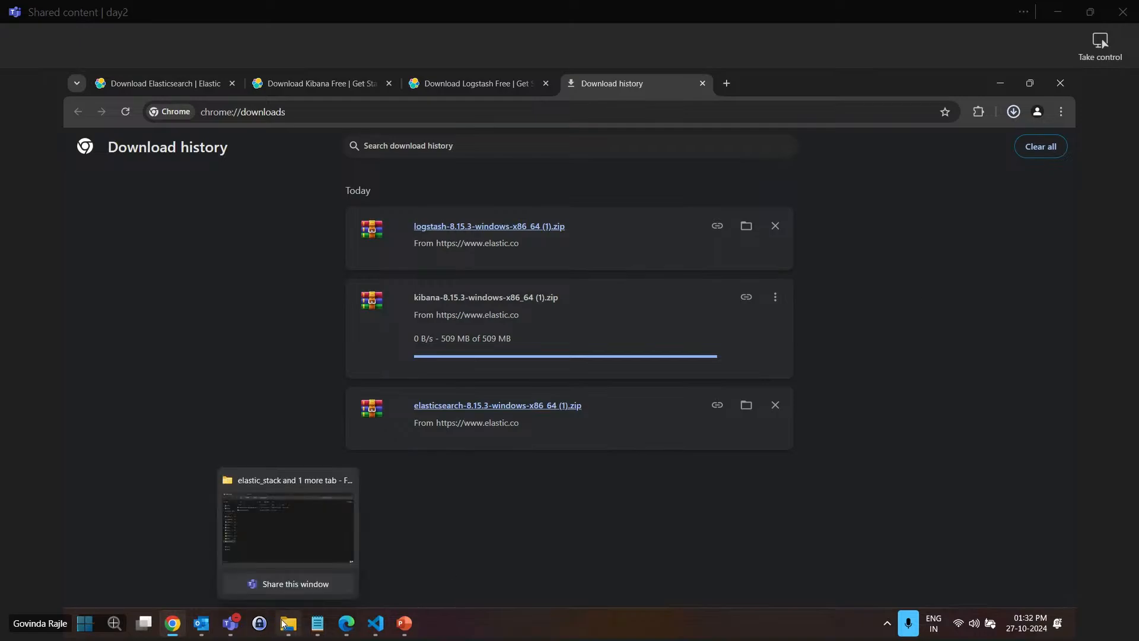
click(268, 497)
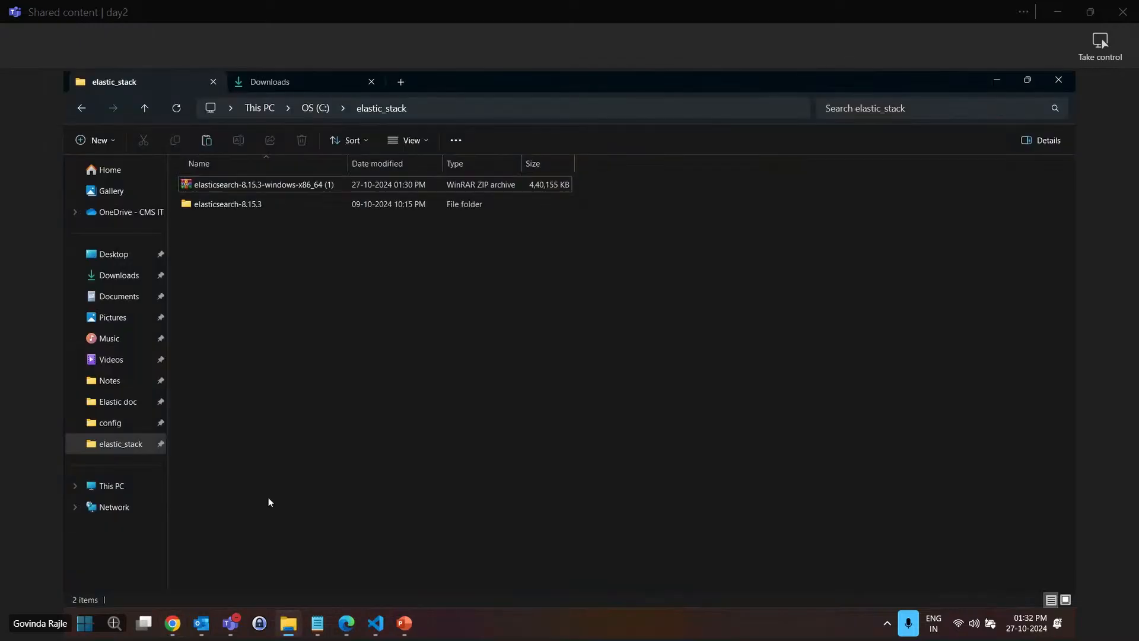
Try to move logstash-8.15.3-windows-x86_64 (1).zip from Downloads into the elastic_stack folder
click(117, 274)
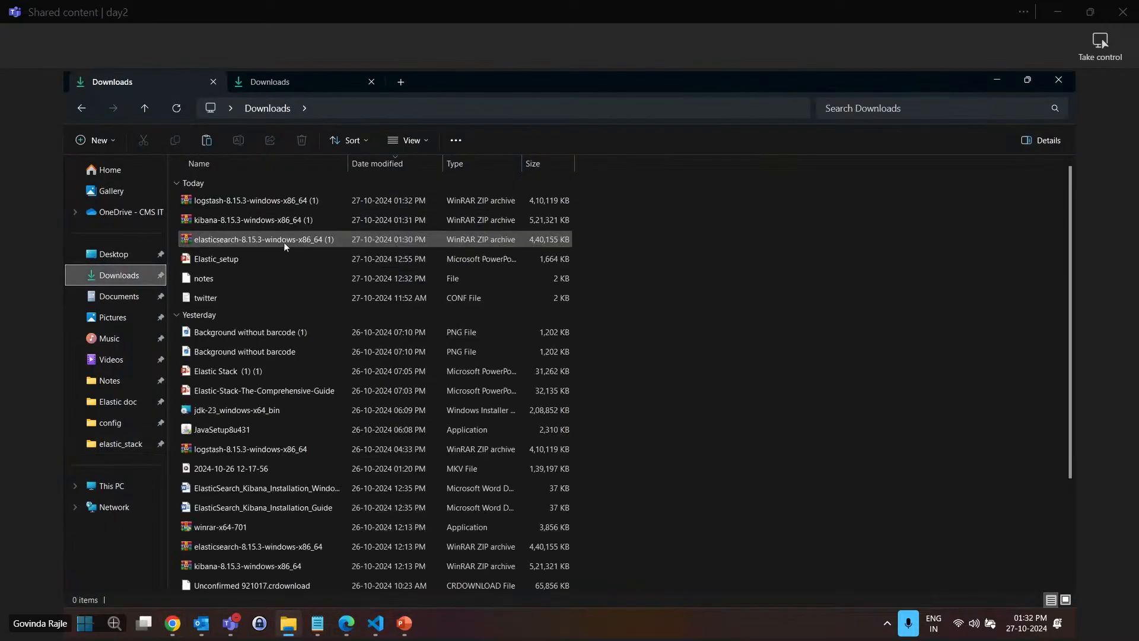
click(257, 201)
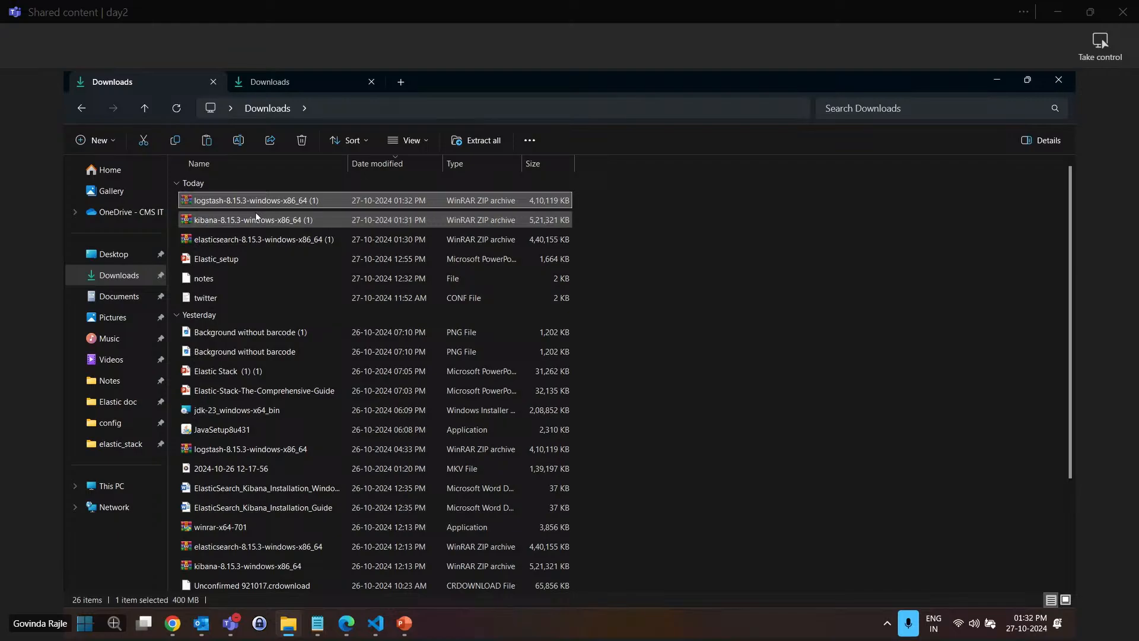
click(121, 444)
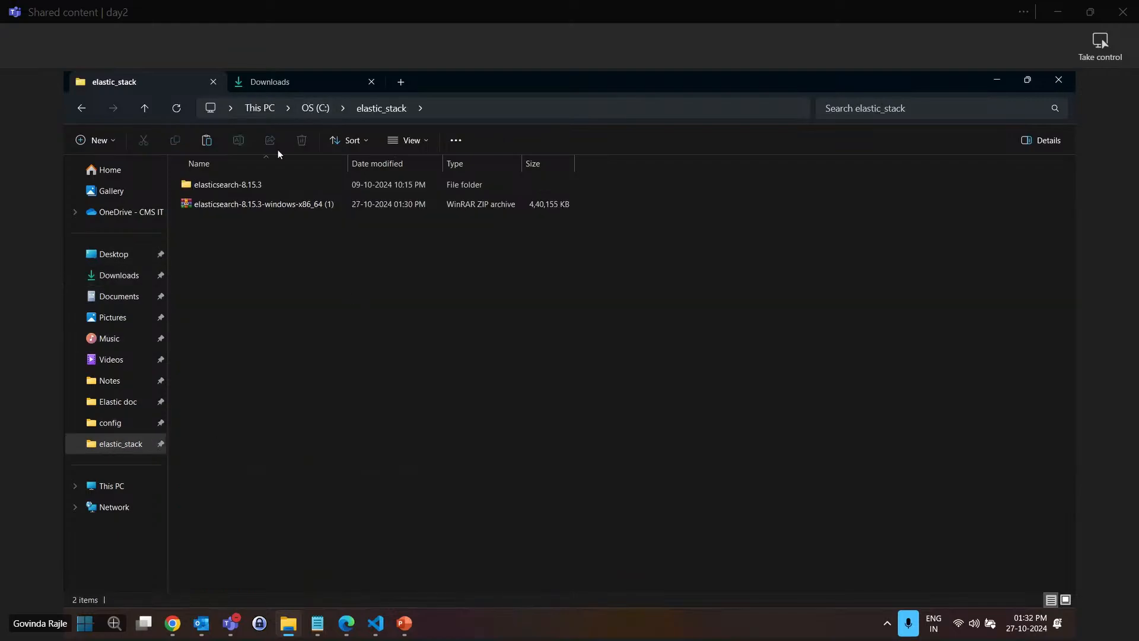
right_click(300, 263)
click(315, 281)
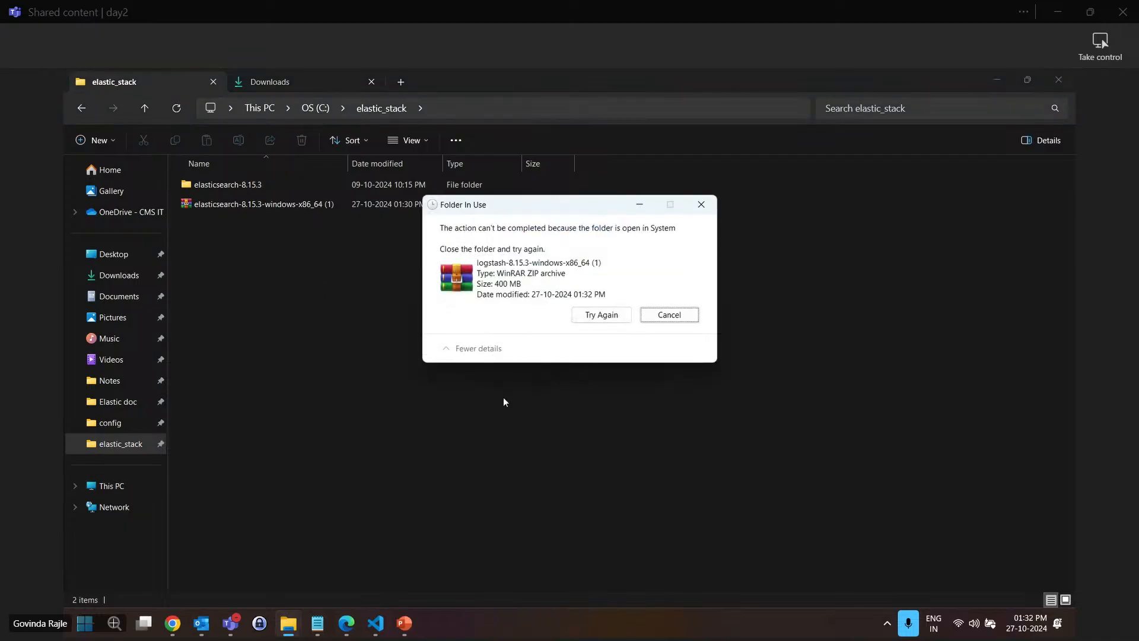
click(609, 317)
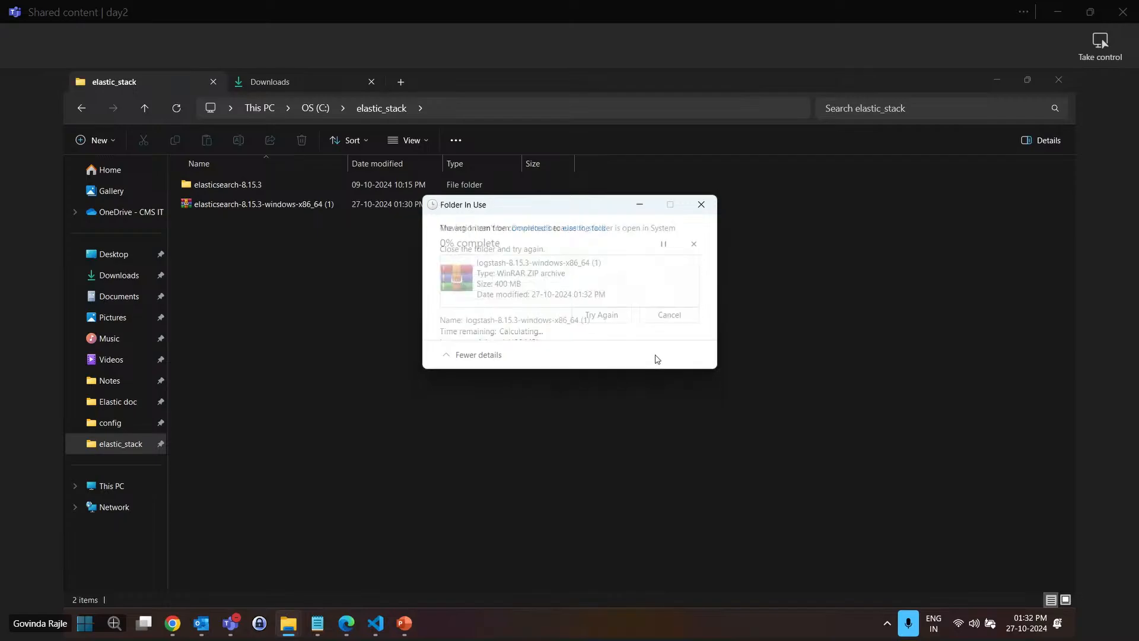
click(697, 207)
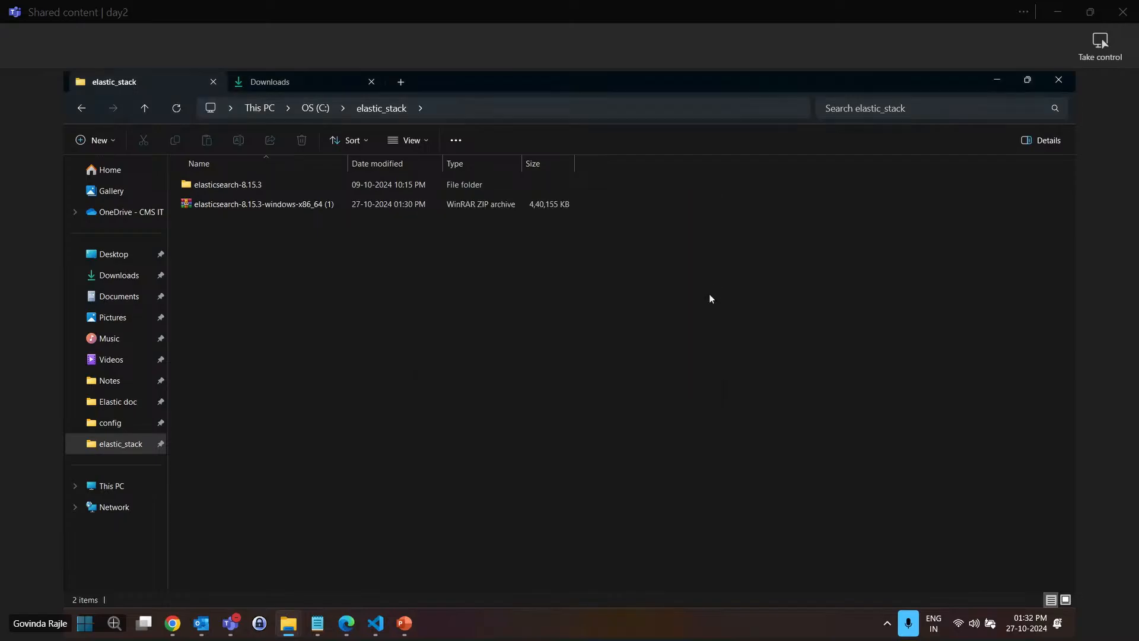
Retry moving the Logstash archive from Downloads into elastic_stack on the C: drive
click(124, 275)
click(253, 201)
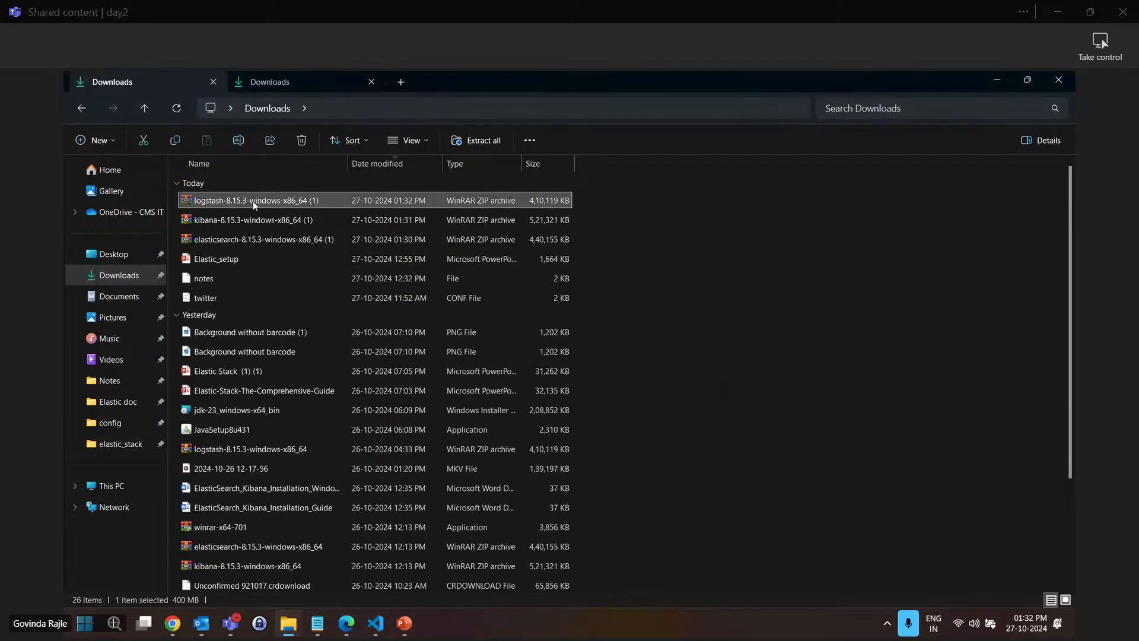
click(112, 485)
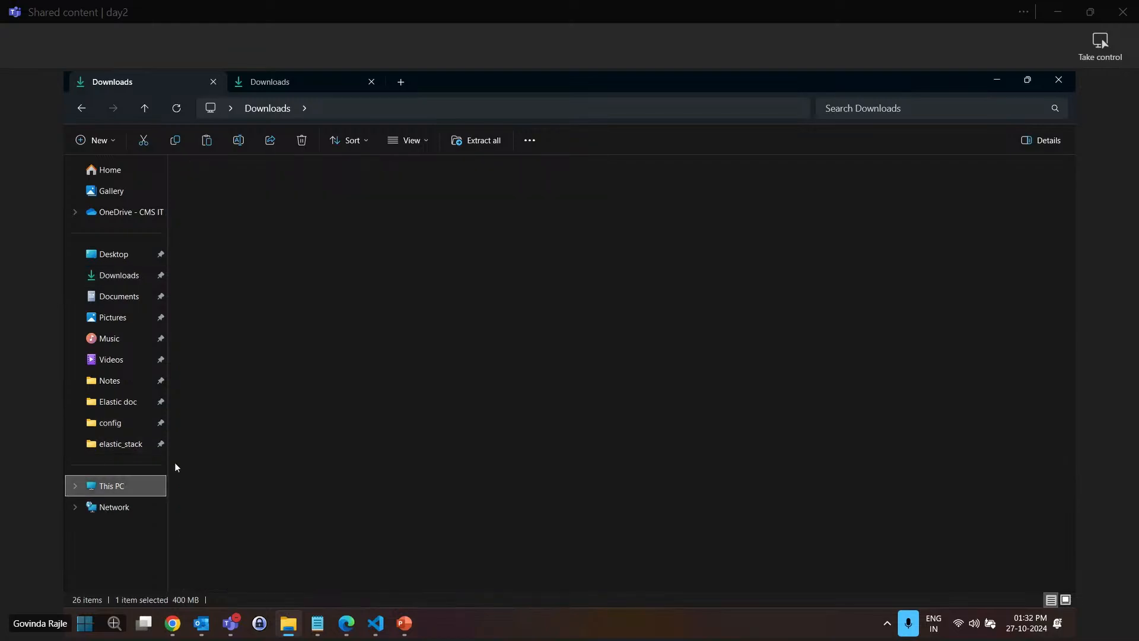
double_click(289, 197)
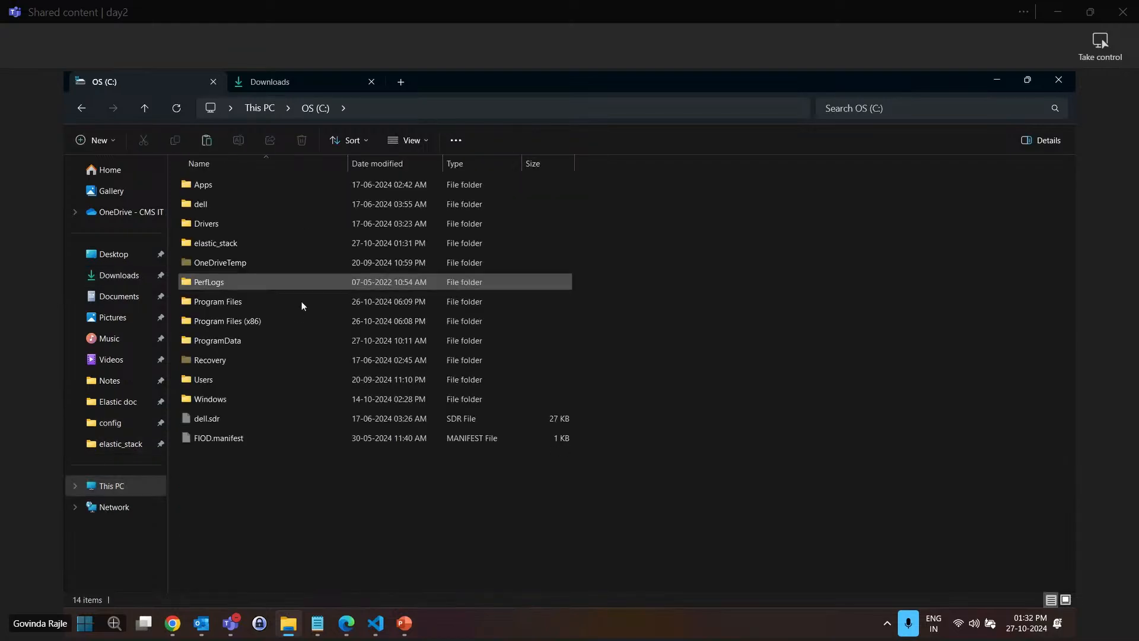
double_click(223, 243)
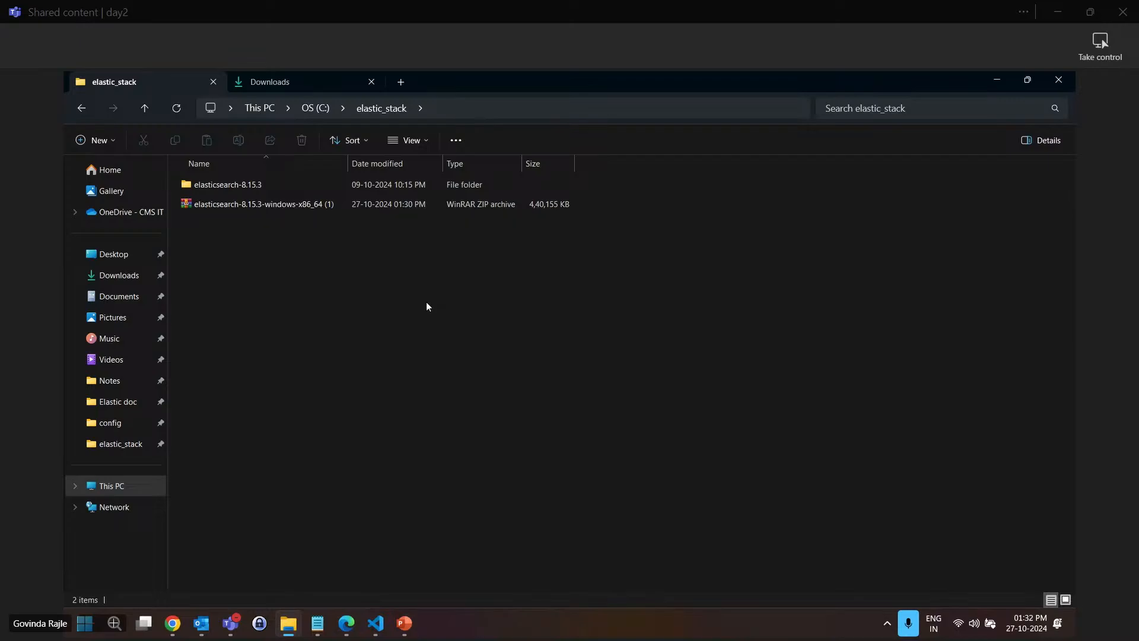
key(ctrl+v)
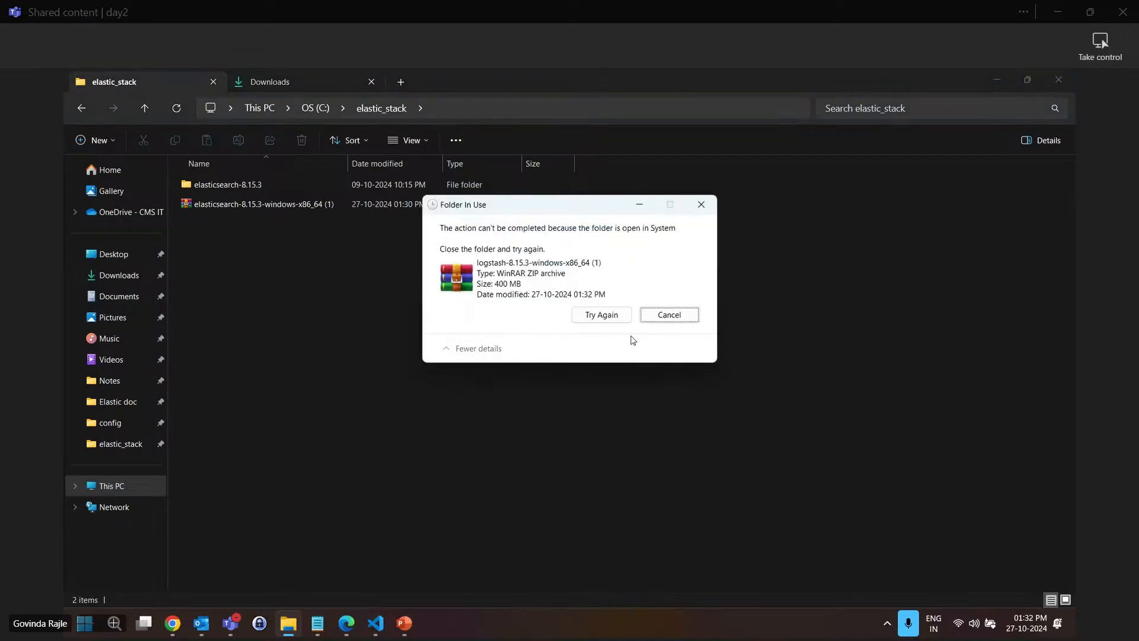
click(600, 316)
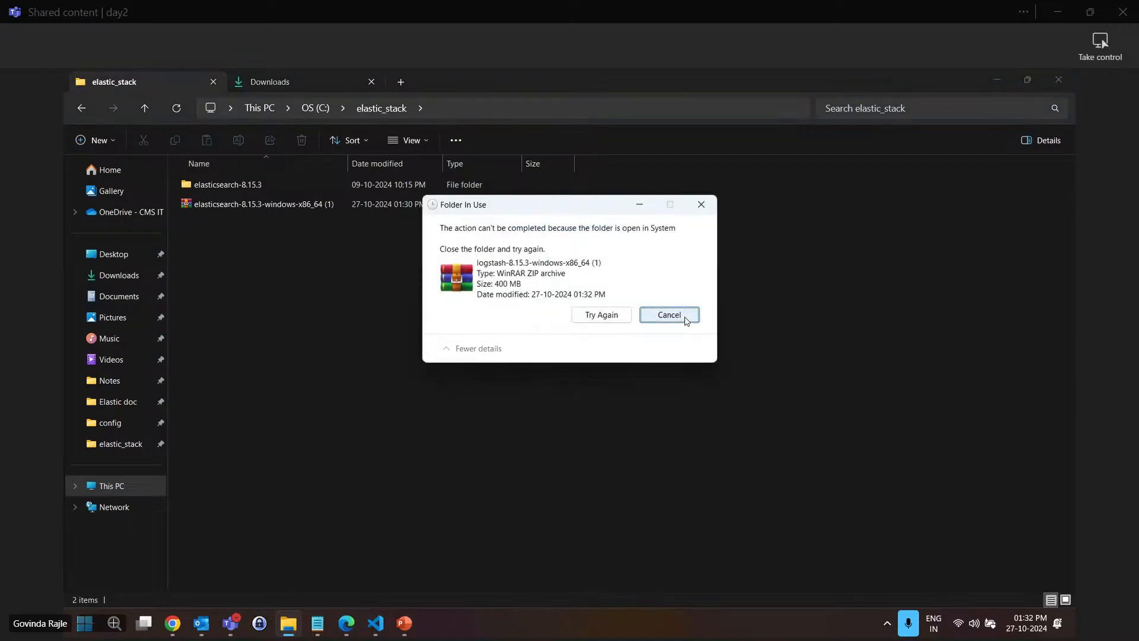
click(685, 320)
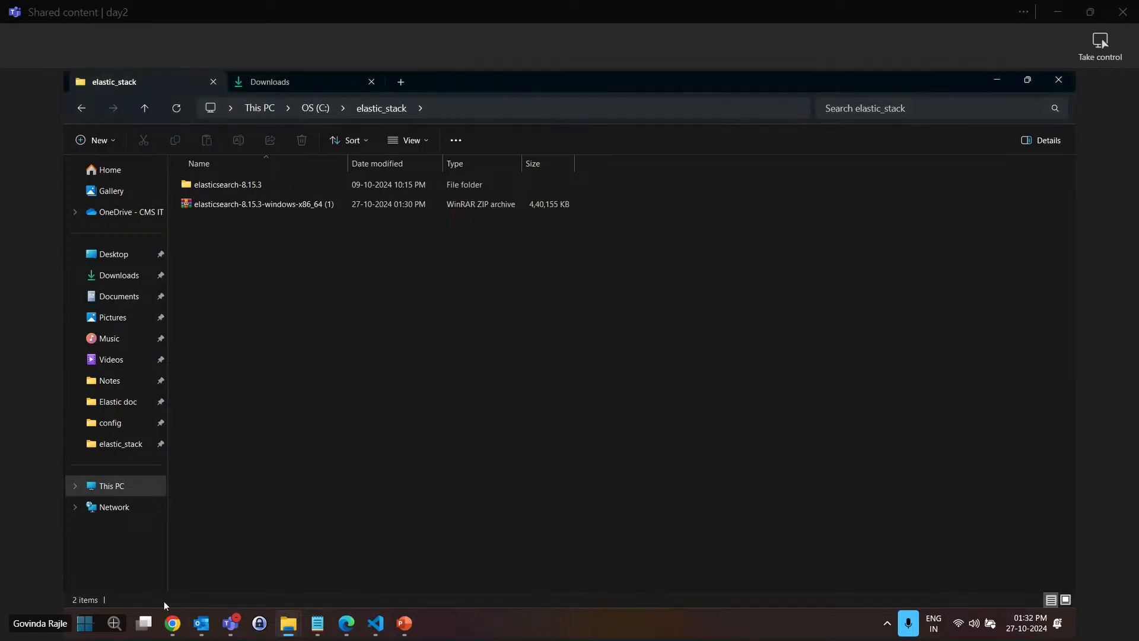
Try to move the newly downloaded Kibana and Logstash 8.15.3 archives, both marked (1), from Downloads into the elastic_stack folder
mouse_move(173, 624)
click(179, 526)
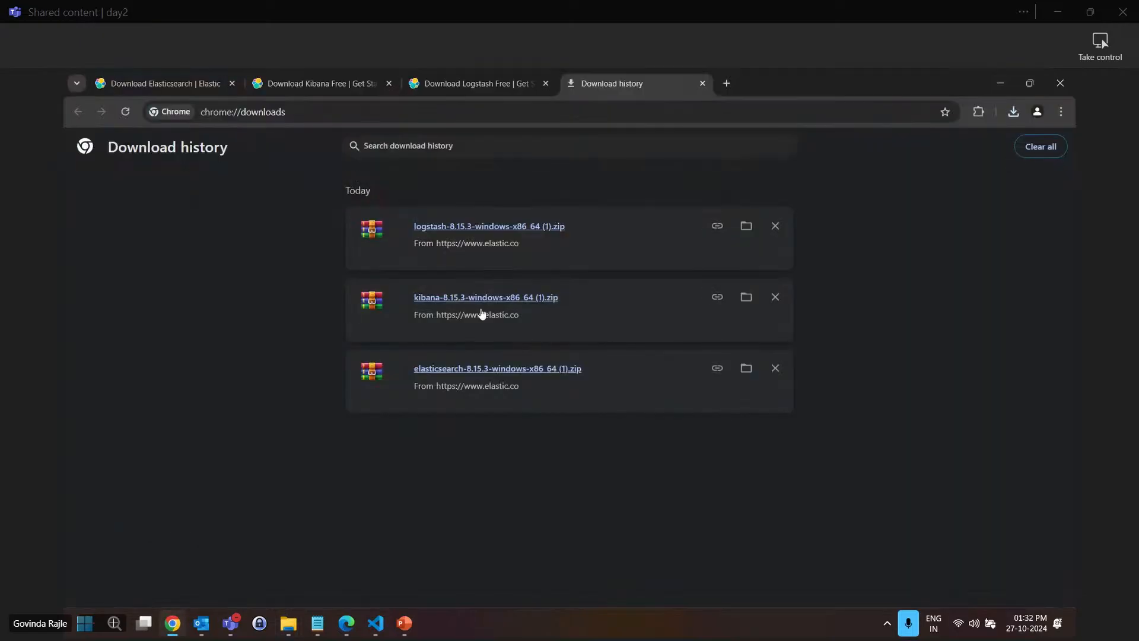
click(739, 232)
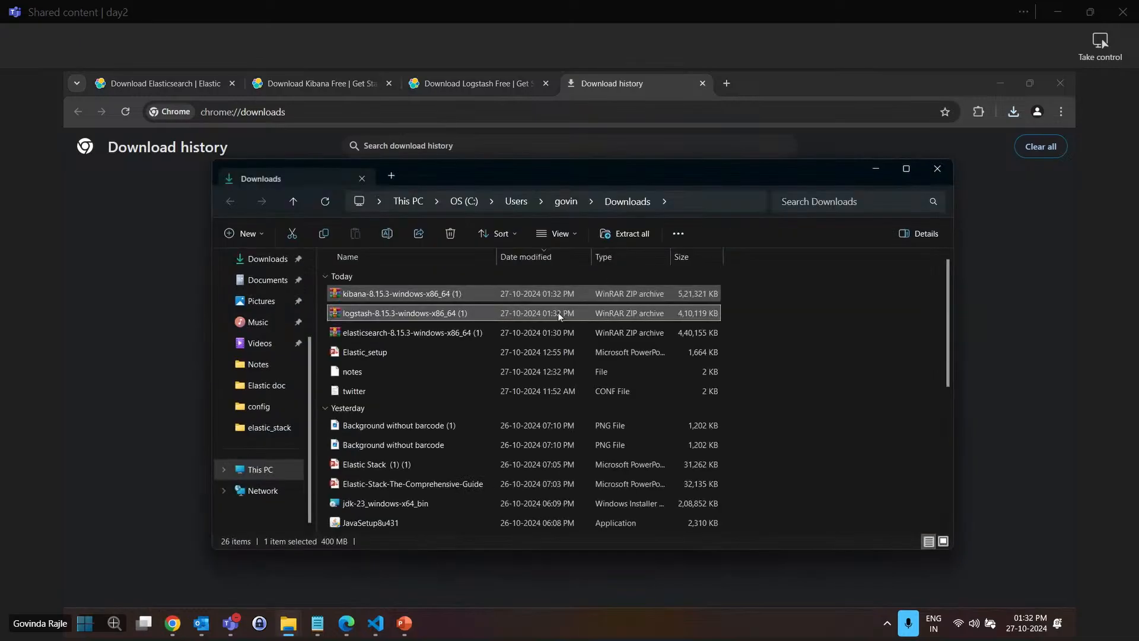
click(414, 296)
ctrl+click(426, 316)
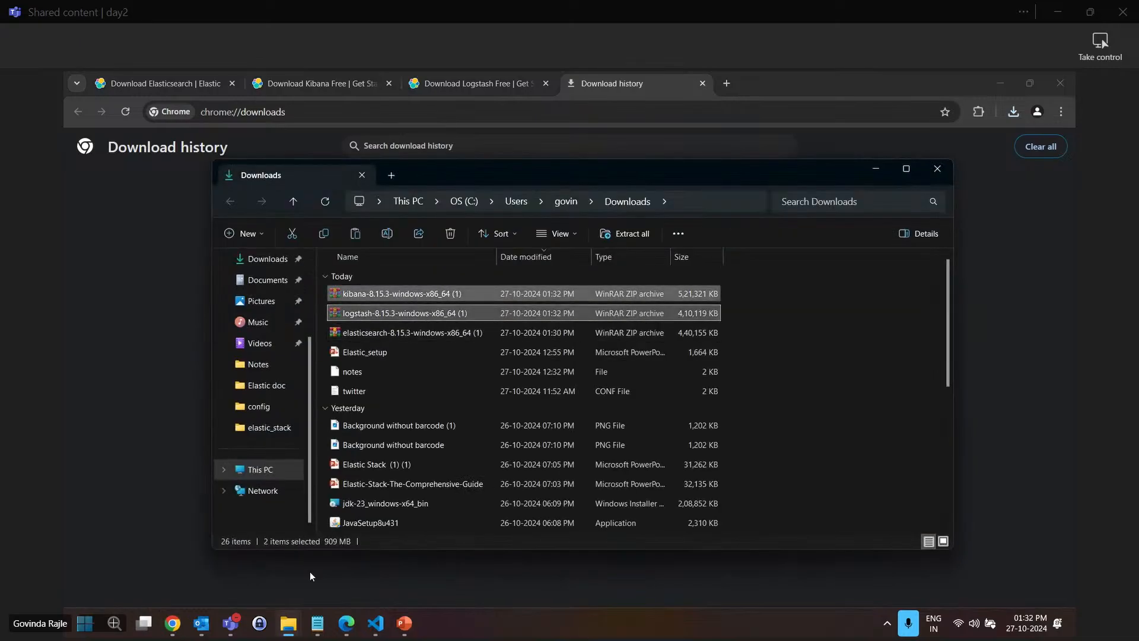
mouse_move(289, 623)
click(261, 549)
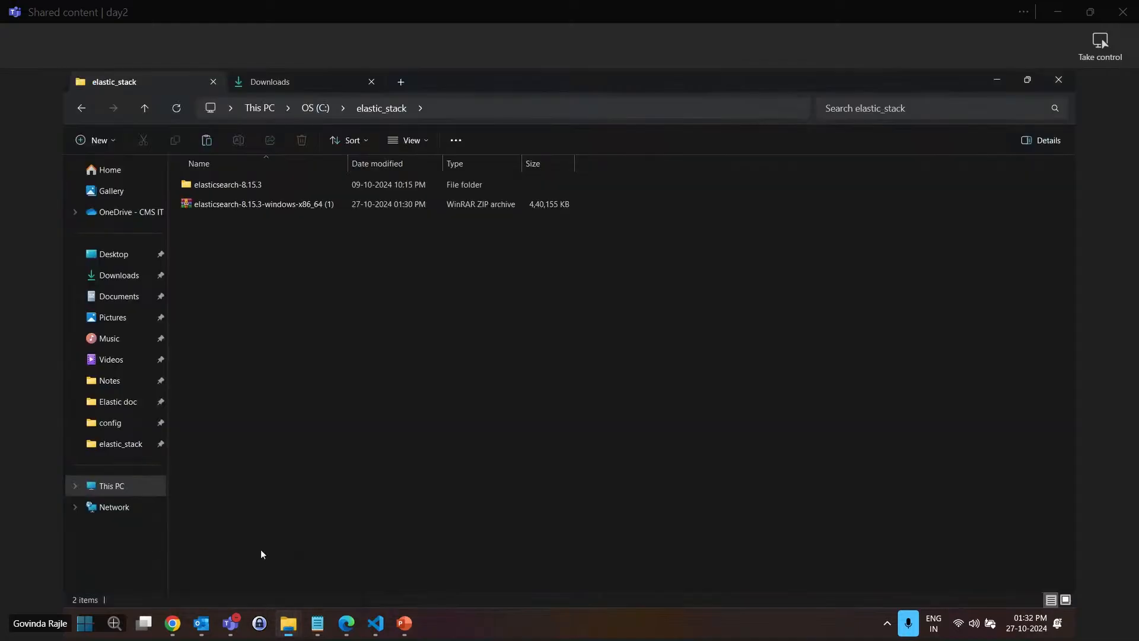
right_click(365, 319)
click(381, 333)
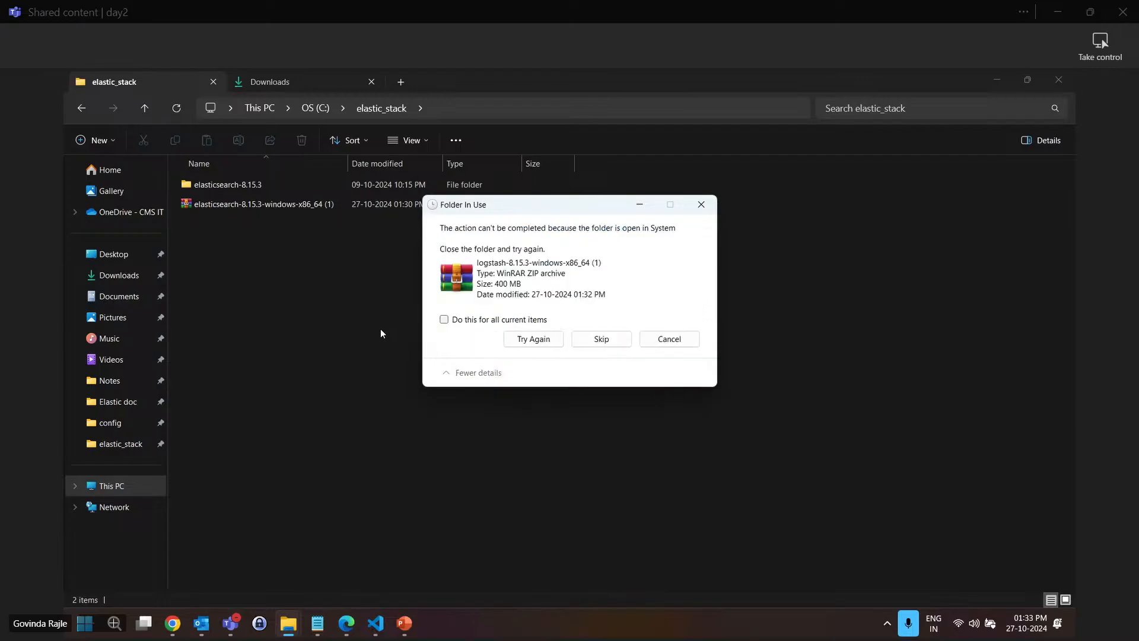
Retry the blocked move of the Logstash archive, and skip both the Logstash and Kibana files
click(540, 340)
click(544, 341)
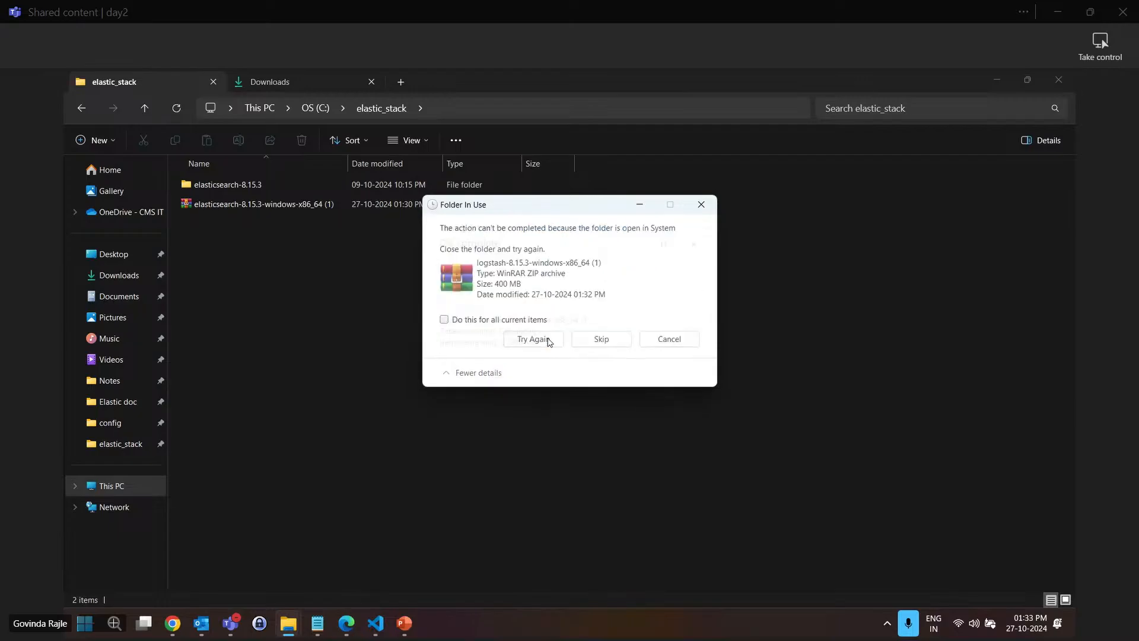
click(601, 339)
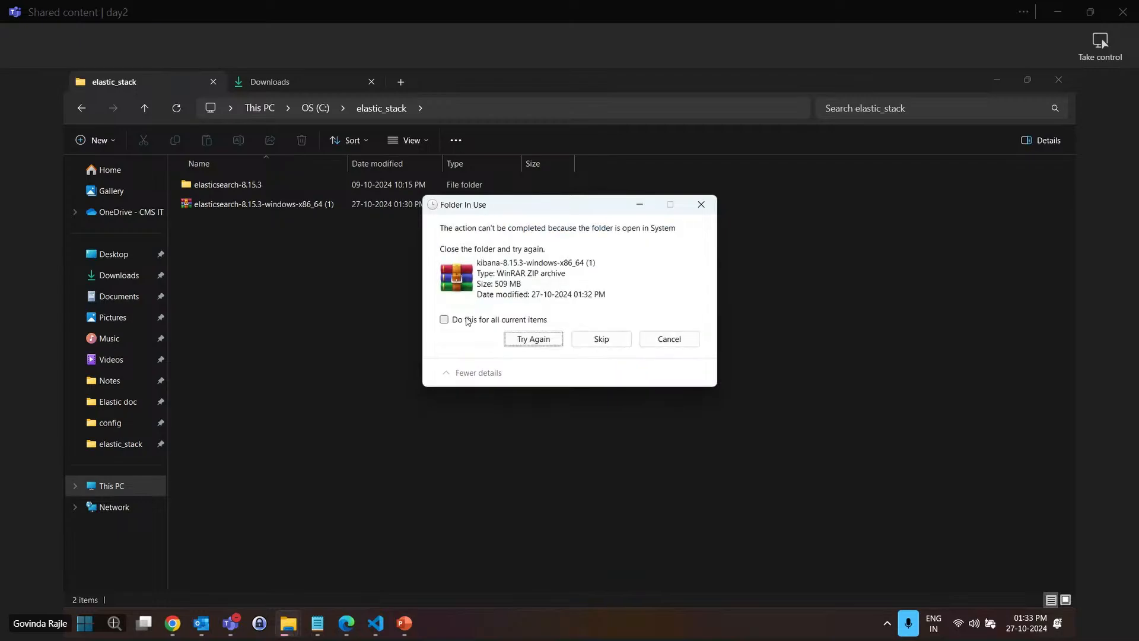
click(467, 320)
click(595, 337)
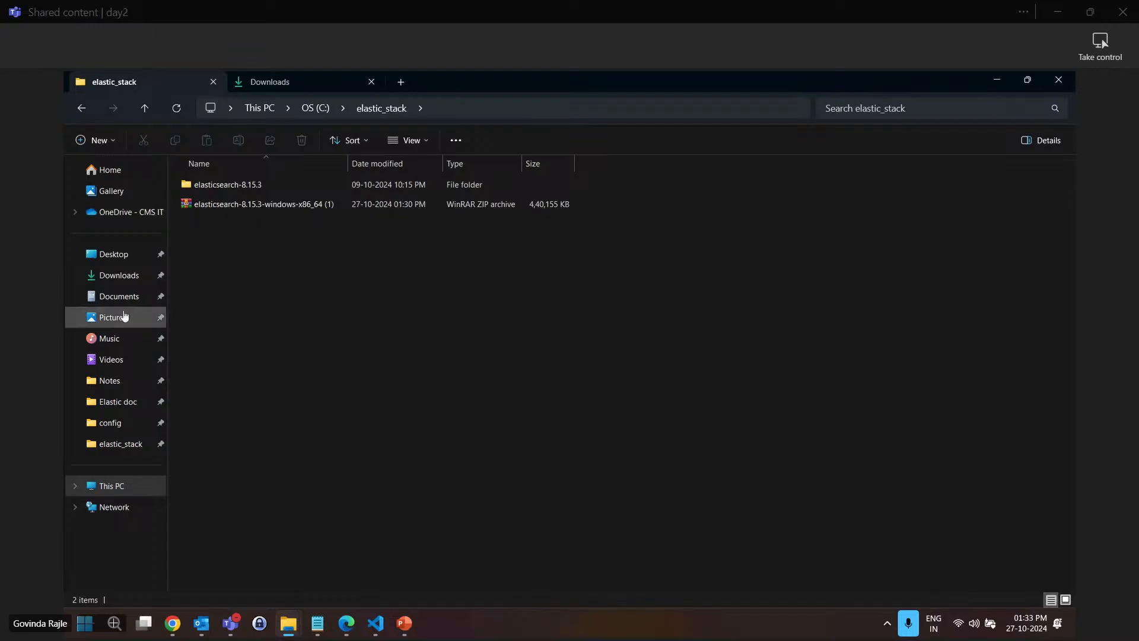
Move the older kibana-8.15.3-windows-x86_64 archive, dated 26-10-2024, from Downloads into the elastic_stack folder
click(120, 275)
click(261, 222)
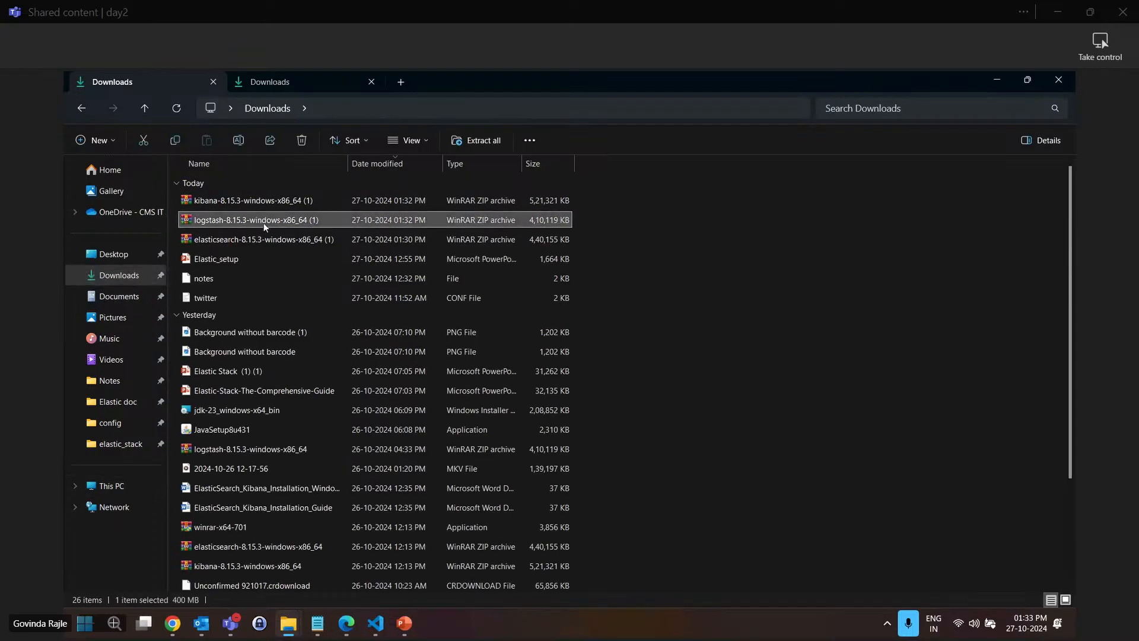
right_click(263, 223)
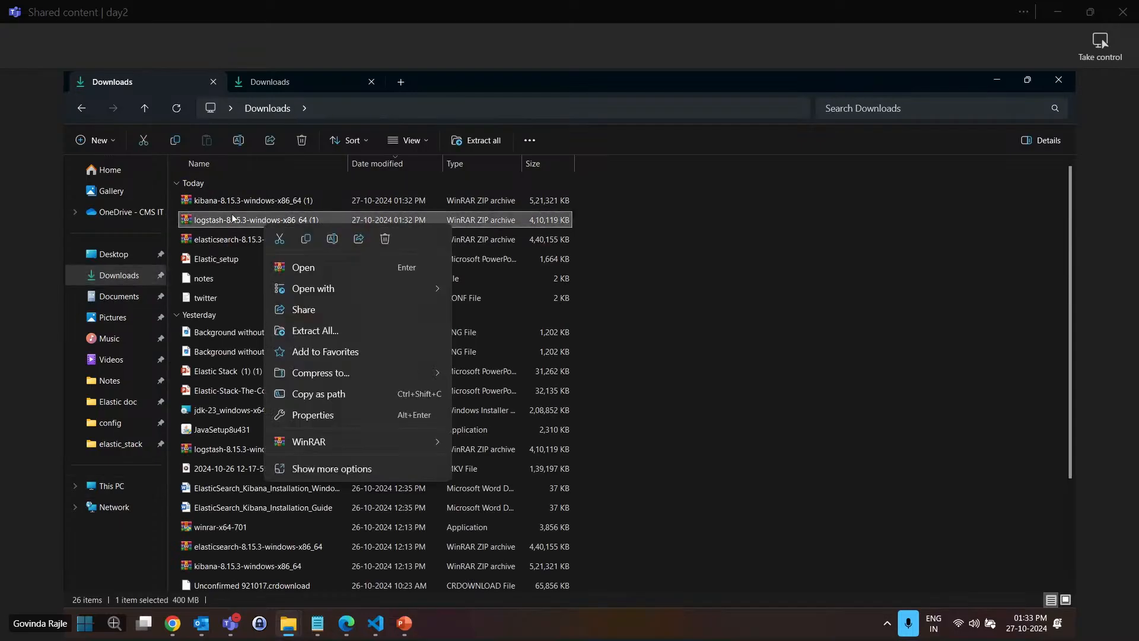
click(703, 300)
scroll(650, 495, down, 2)
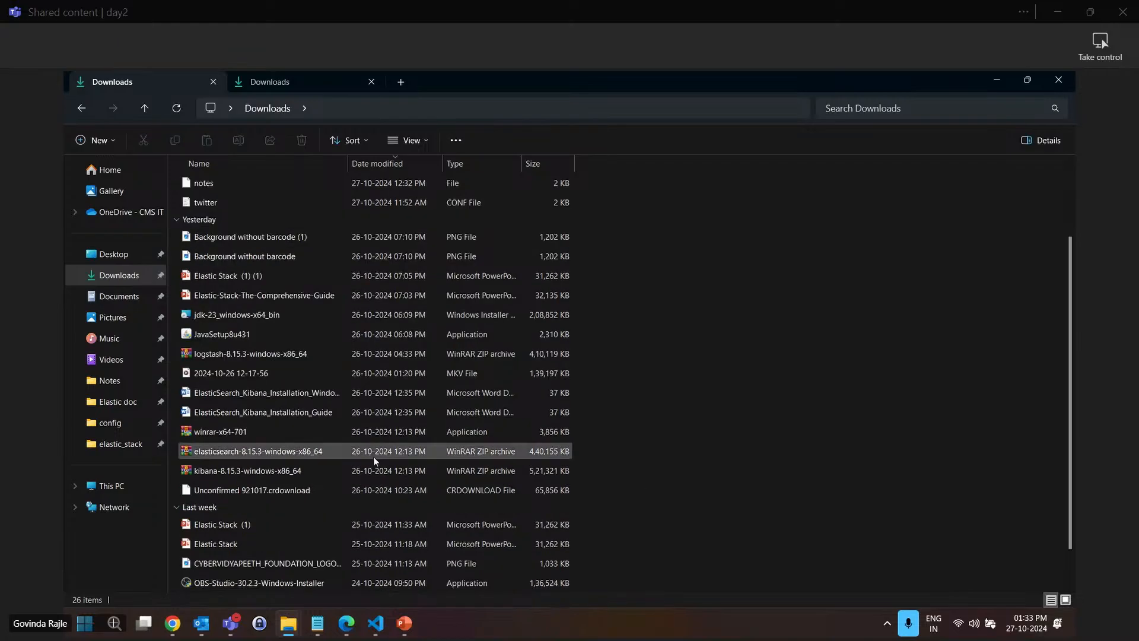
click(261, 456)
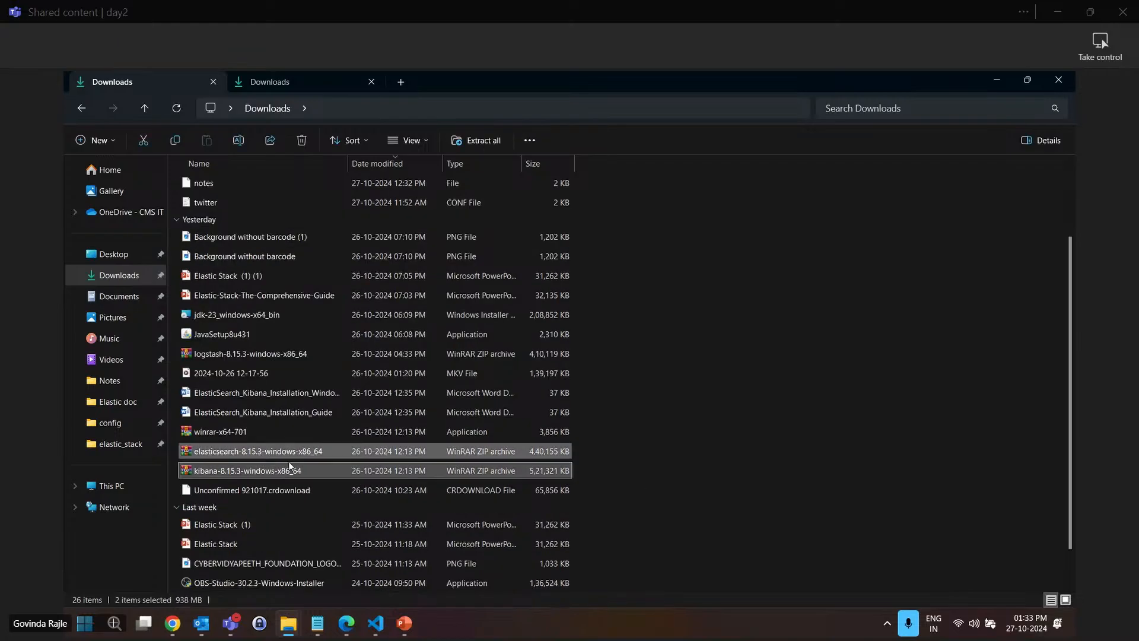
click(257, 469)
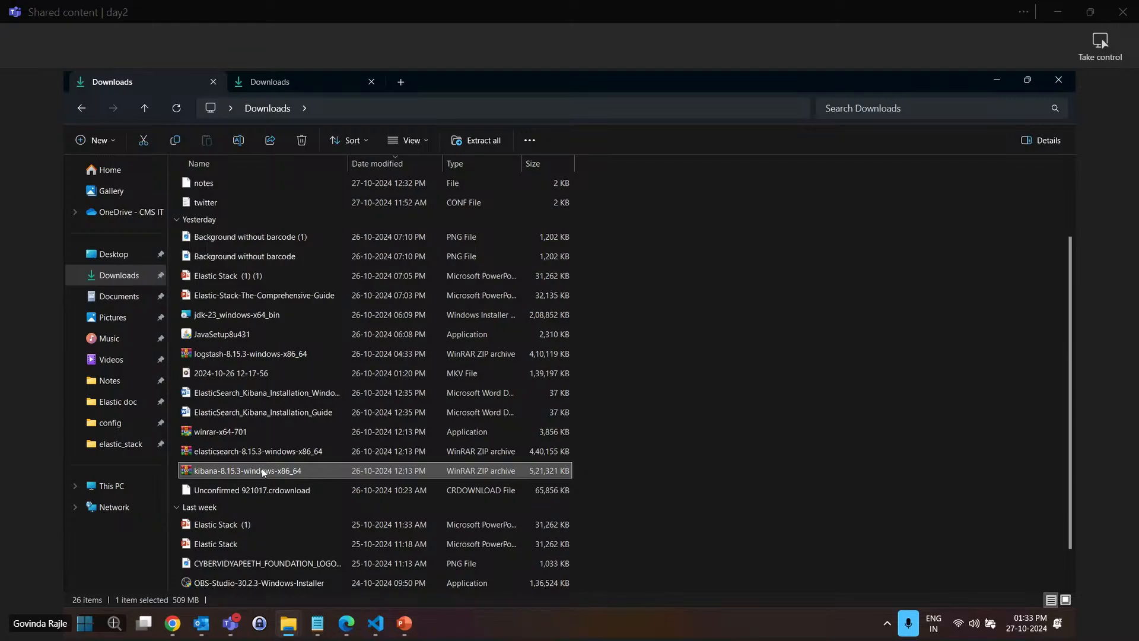
click(118, 402)
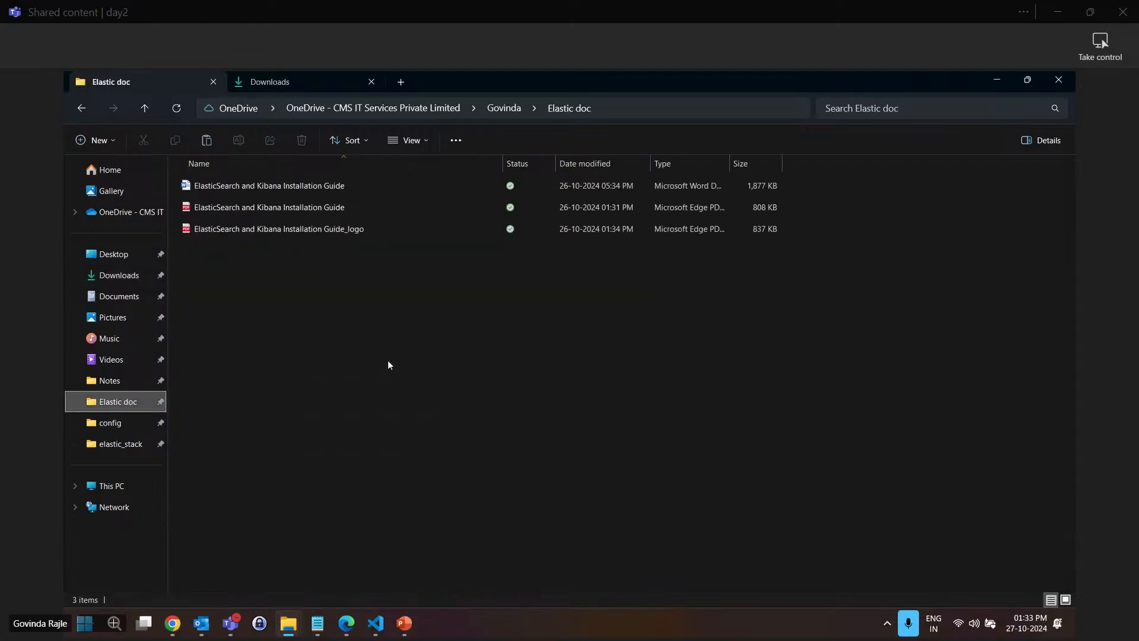
click(119, 446)
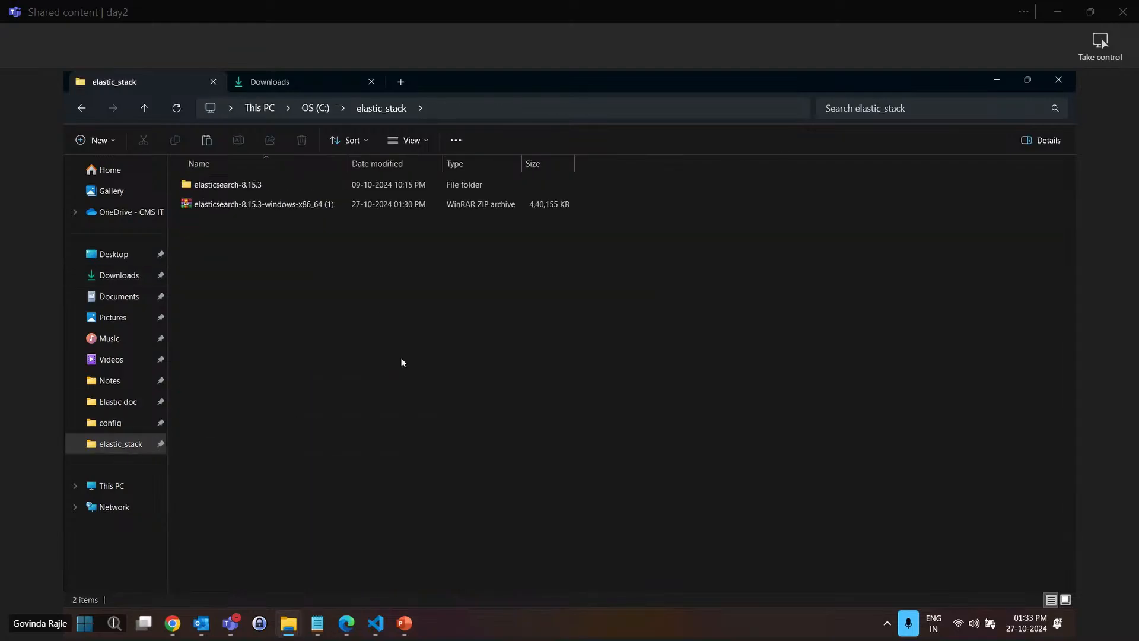
key(ctrl+v)
Extract the kibana-8.15.3-windows-x86_64 archive with WinRAR directly into the elastic_stack folder
click(276, 226)
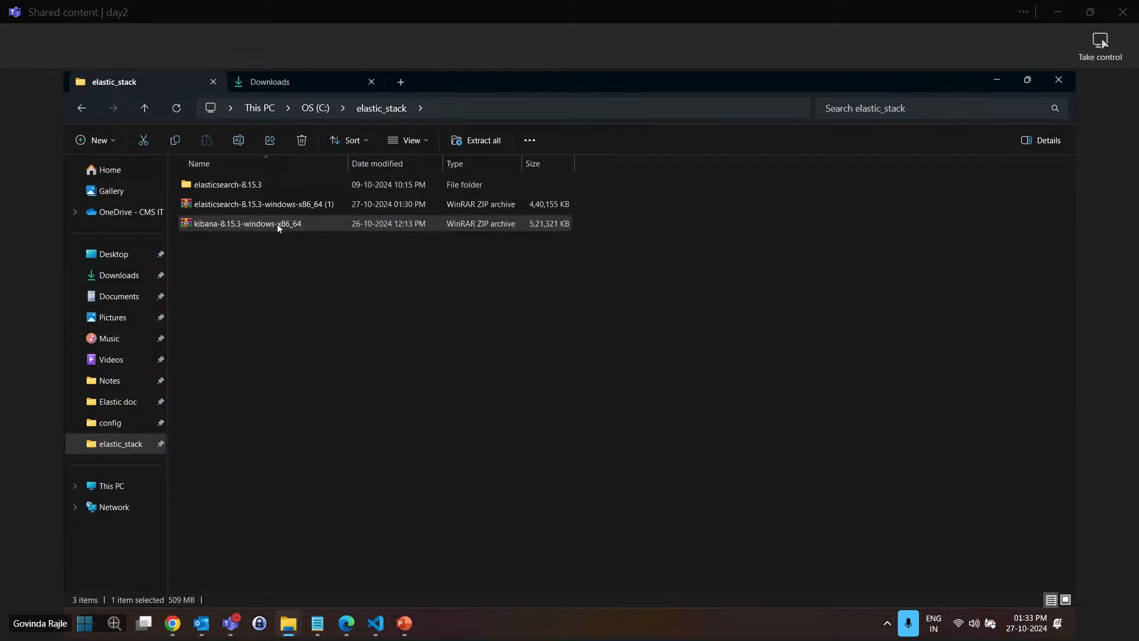
right_click(276, 223)
mouse_move(341, 446)
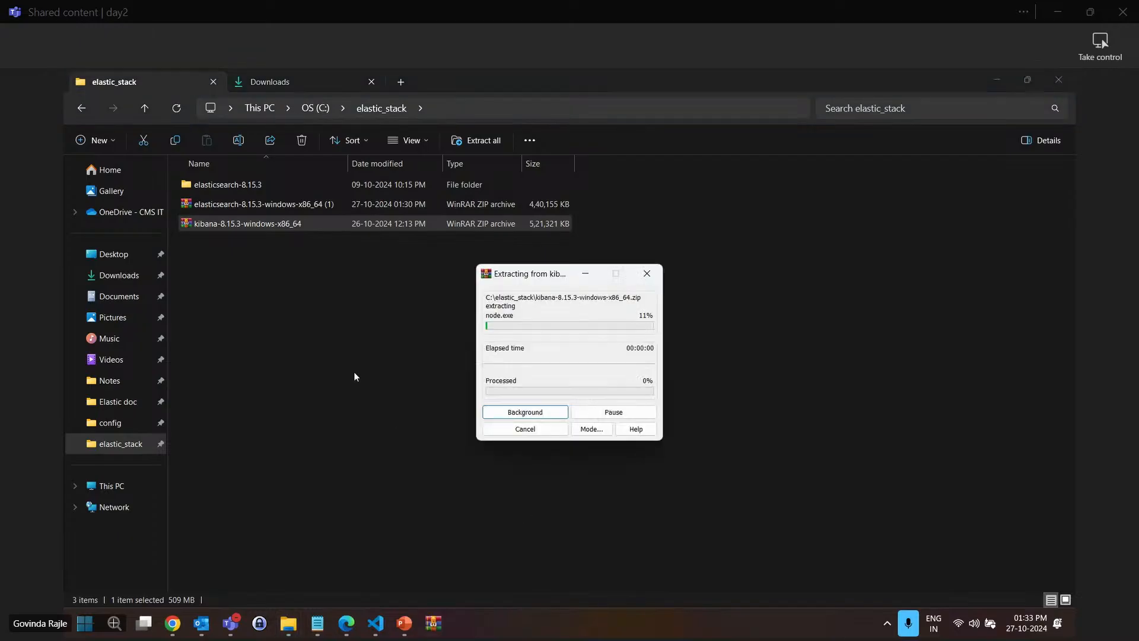
click(332, 312)
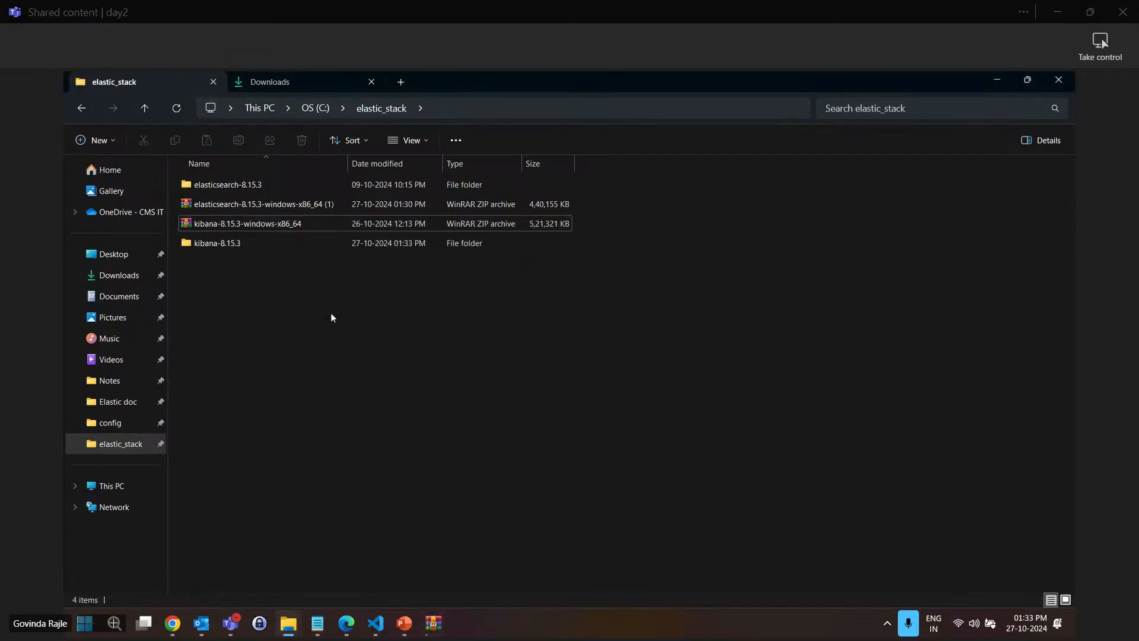
Copy the logstash-8.15.3-windows-x86_64 (1) archive from Downloads into the elastic_stack folder
click(125, 277)
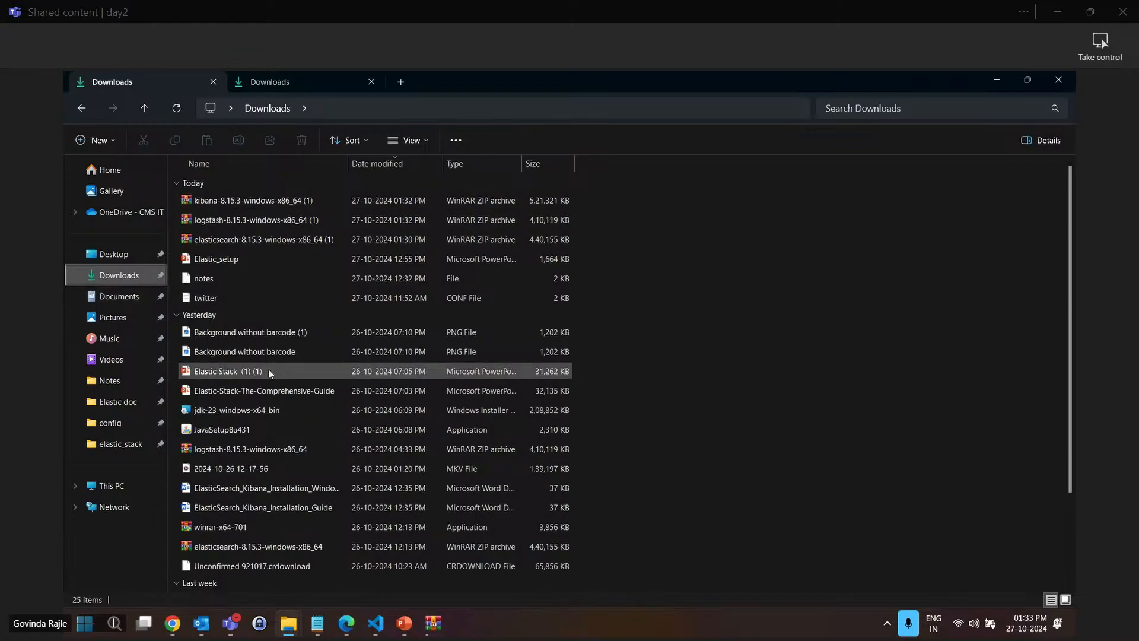
scroll(269, 369, down, 1)
scroll(262, 368, up, 1)
click(220, 220)
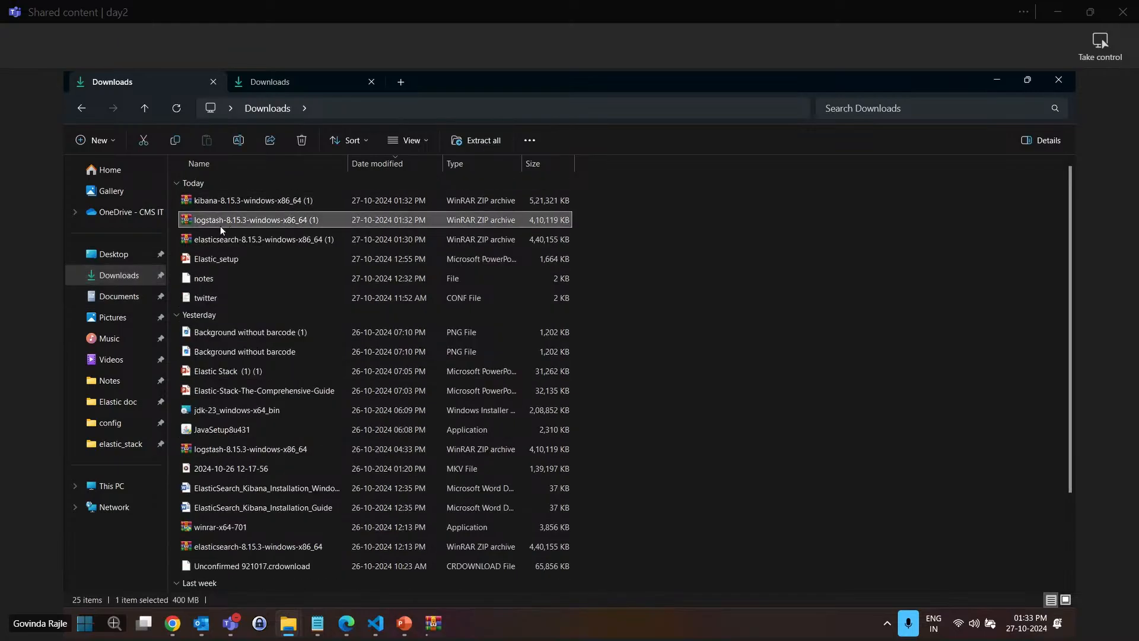
key(ctrl+c)
click(125, 449)
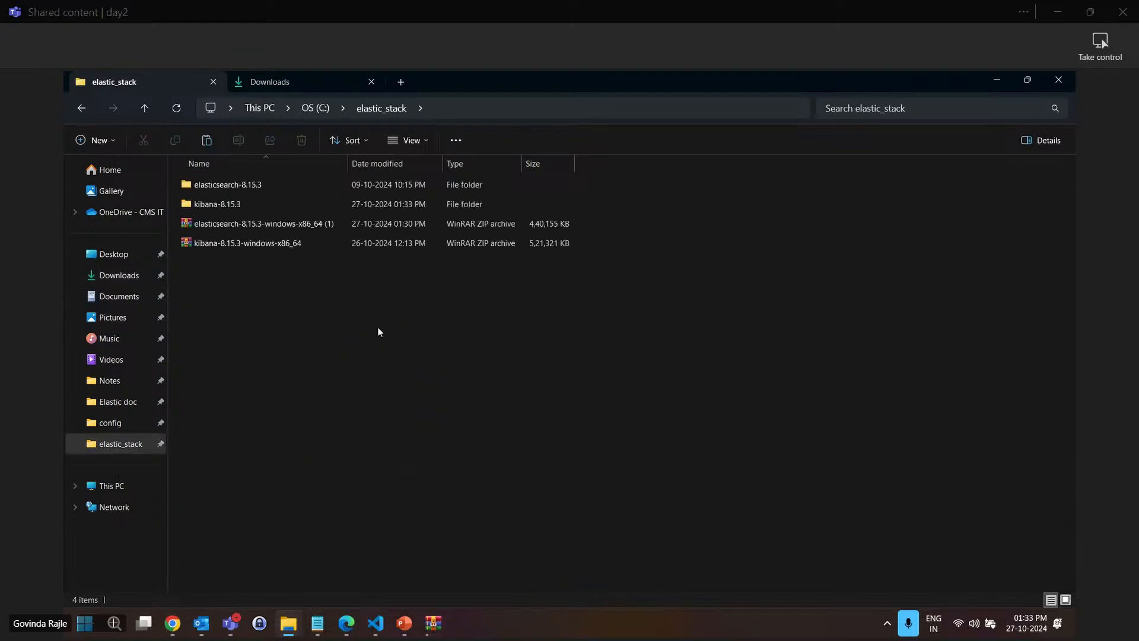
key(ctrl+v)
click(365, 349)
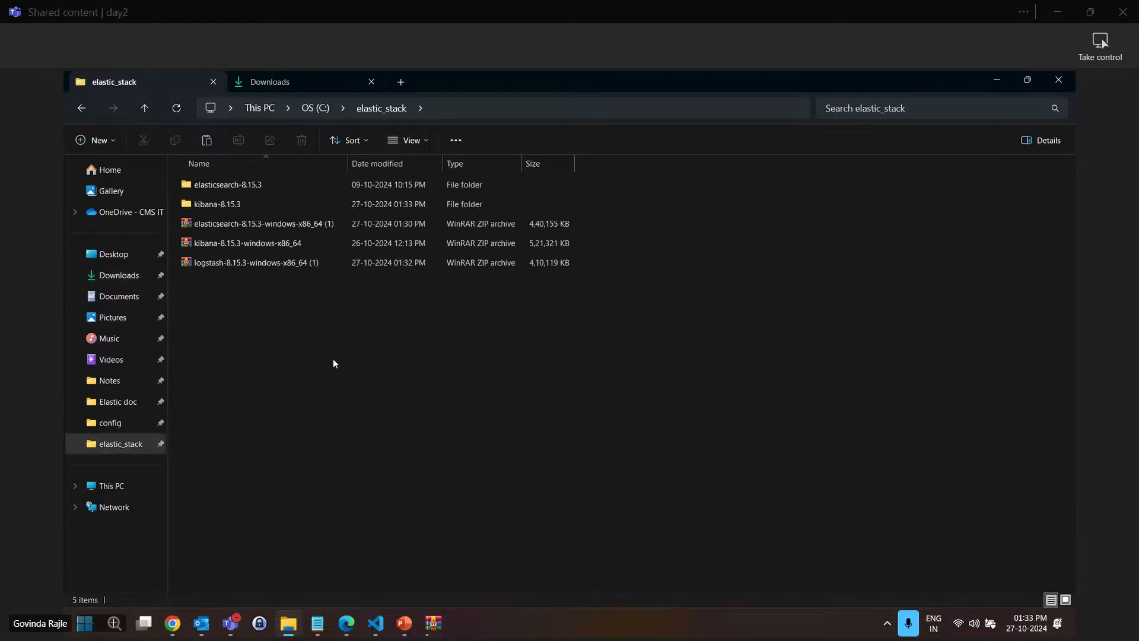
Extract the logstash-8.15.3-windows-x86_64 (1) archive with WinRAR directly into the elastic_stack folder
click(230, 261)
right_click(230, 261)
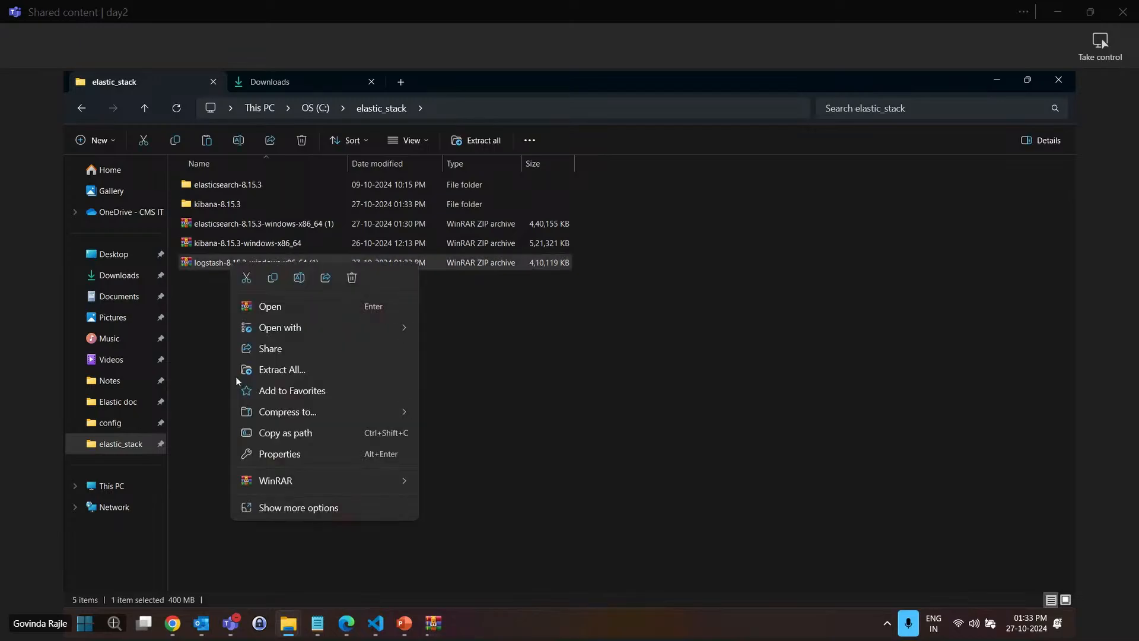
mouse_move(309, 487)
click(476, 547)
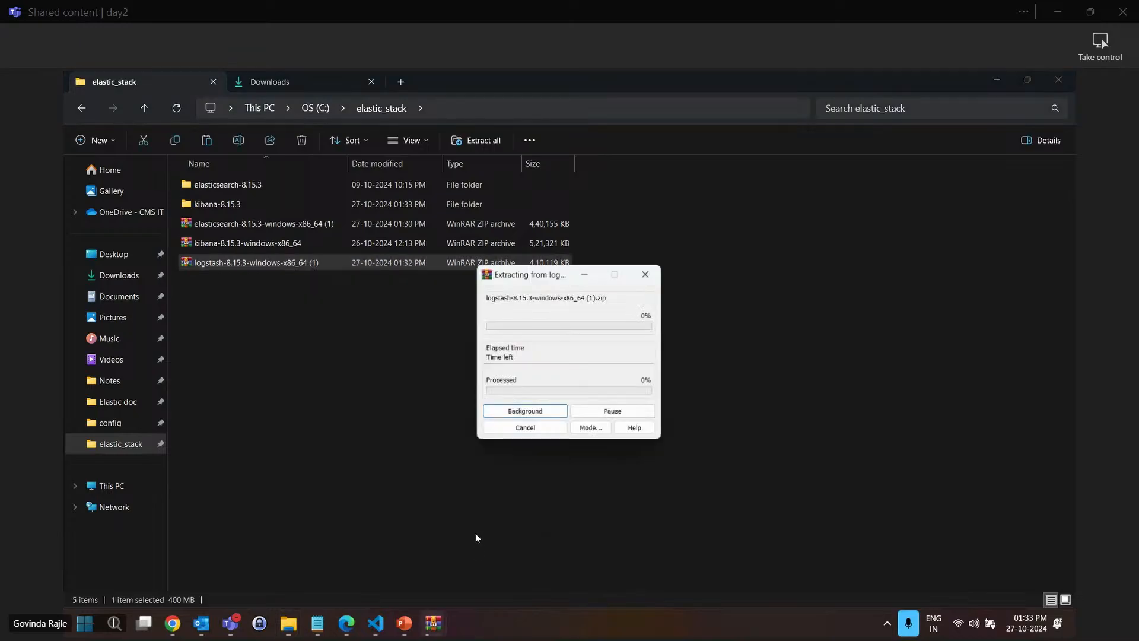
click(330, 405)
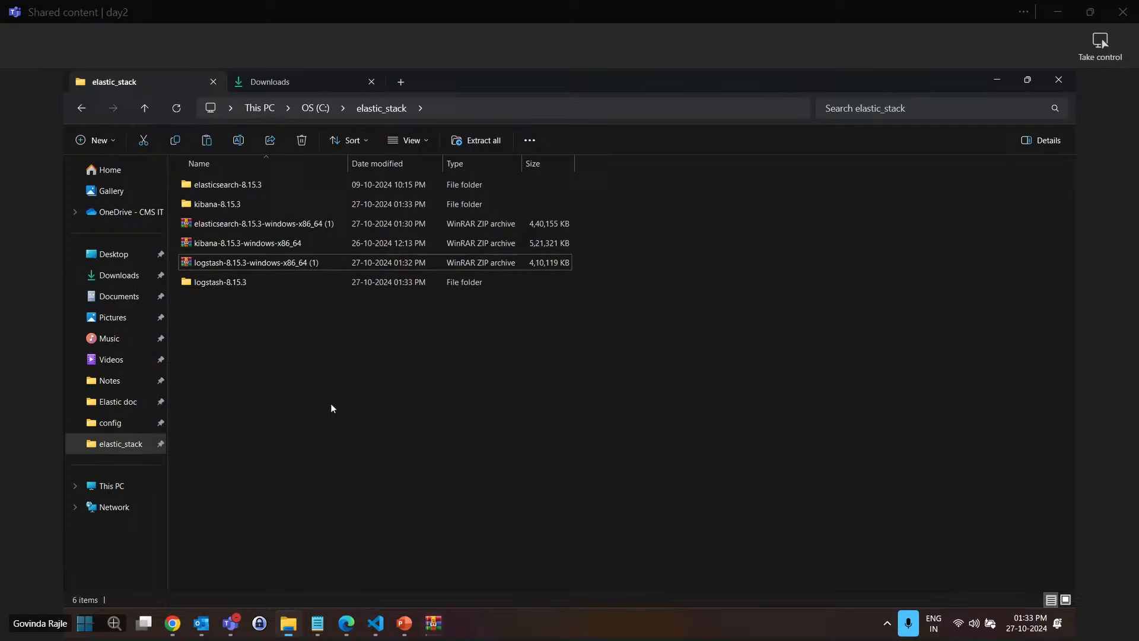
right_click(316, 376)
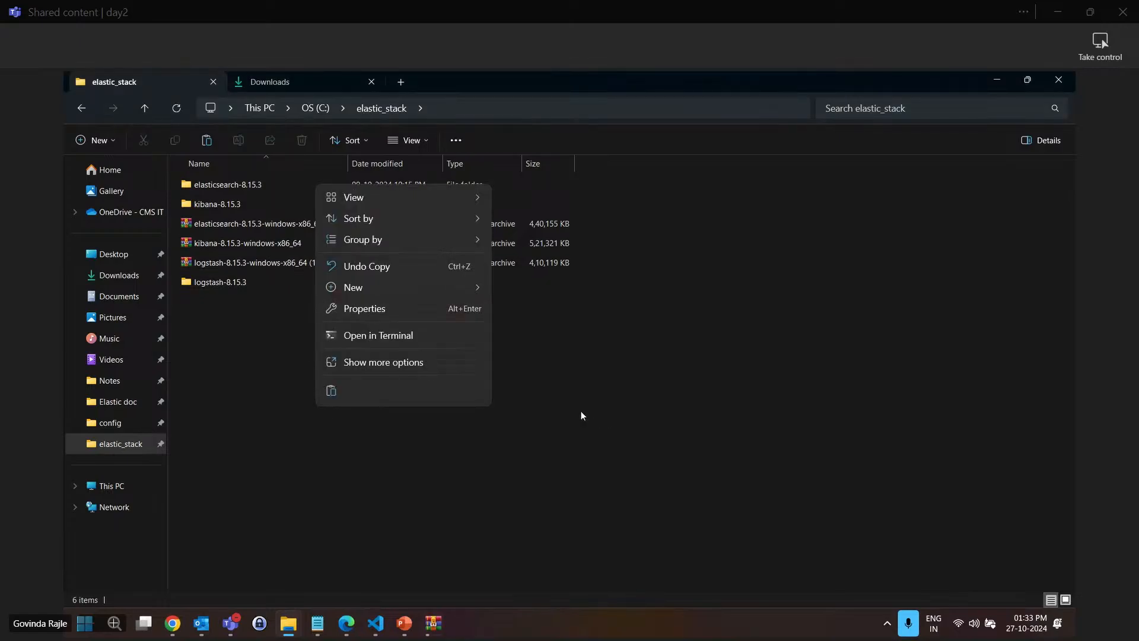
click(403, 407)
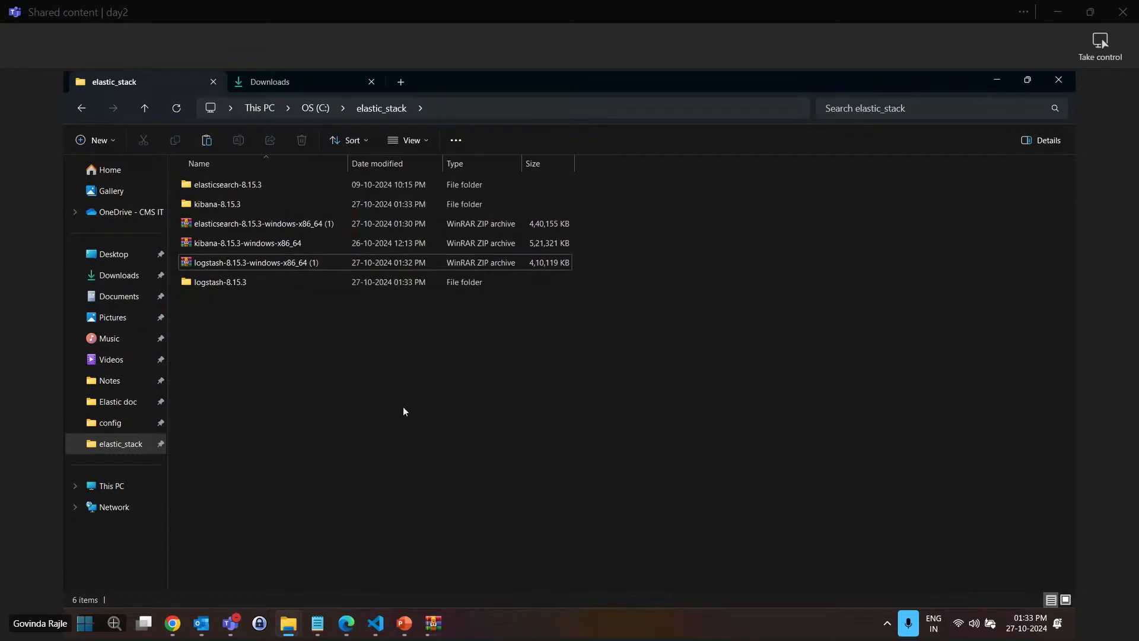
right_click(404, 407)
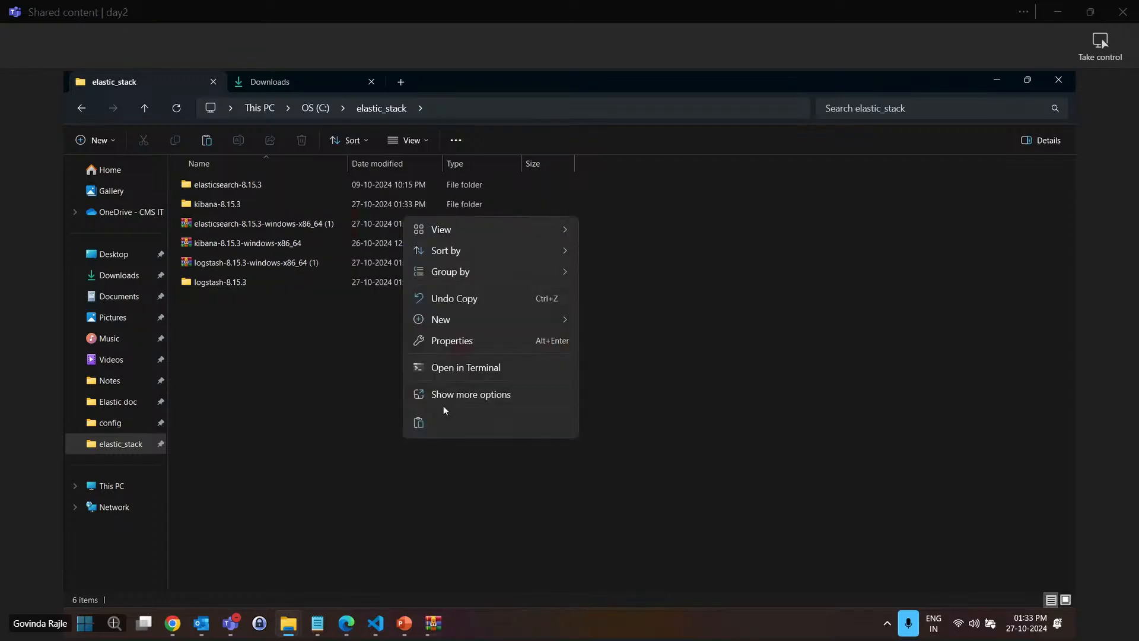
click(462, 347)
click(234, 455)
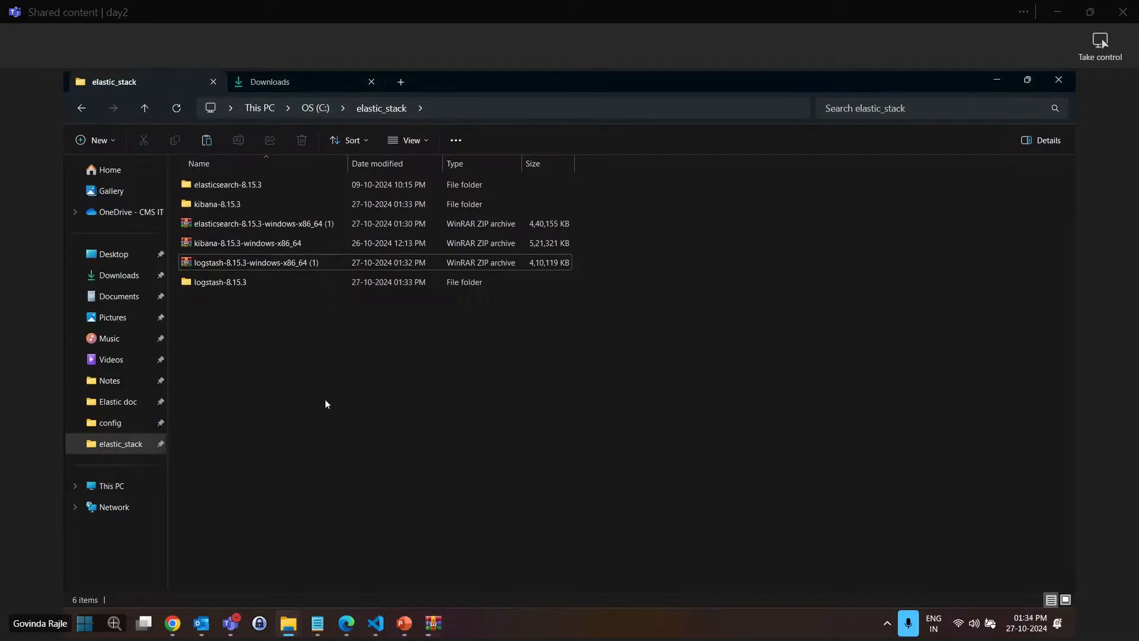
Open the elasticsearch-8.15.3 folder and examine the contents of its bin subfolder
click(271, 191)
double_click(271, 188)
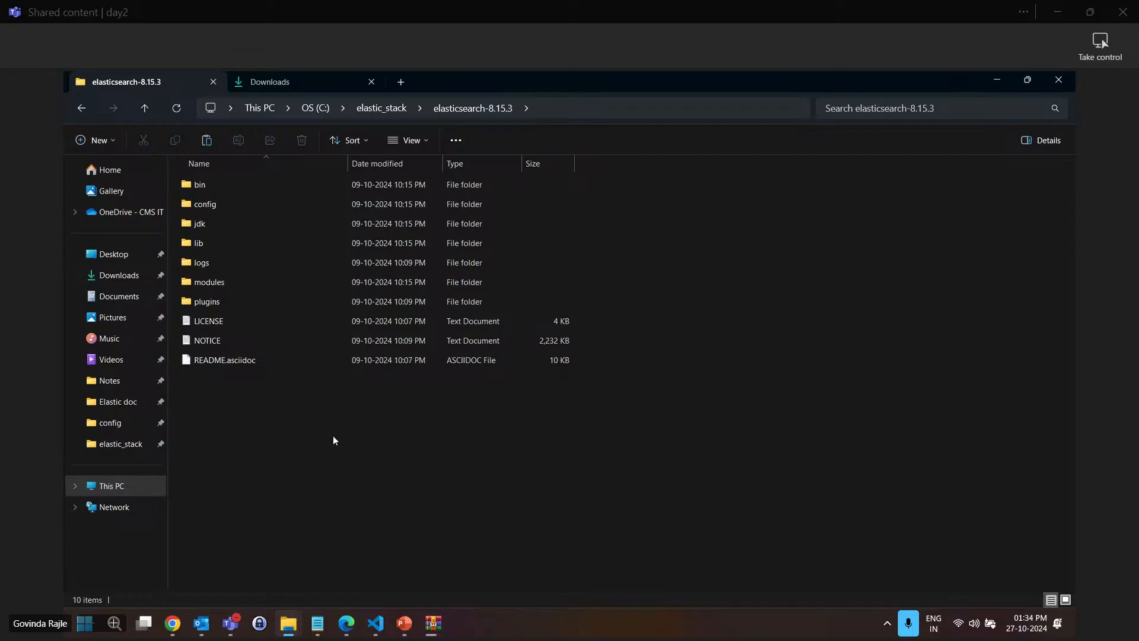
double_click(226, 190)
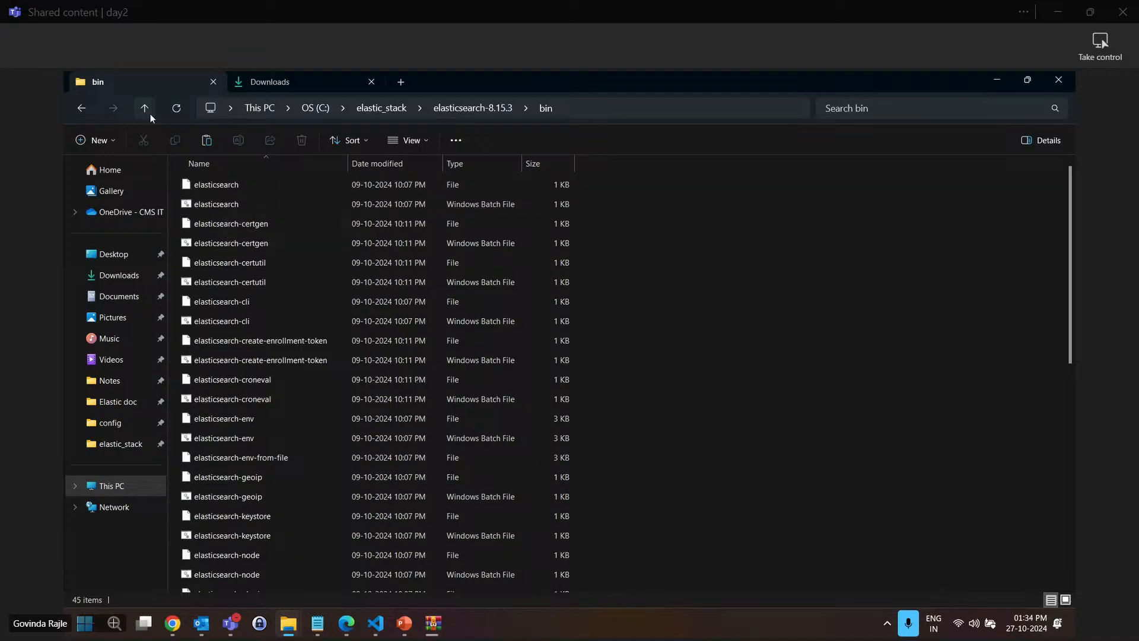
Return to elasticsearch-8.15.3, open its config subfolder and locate the elasticsearch YAML configuration file
click(145, 109)
click(234, 204)
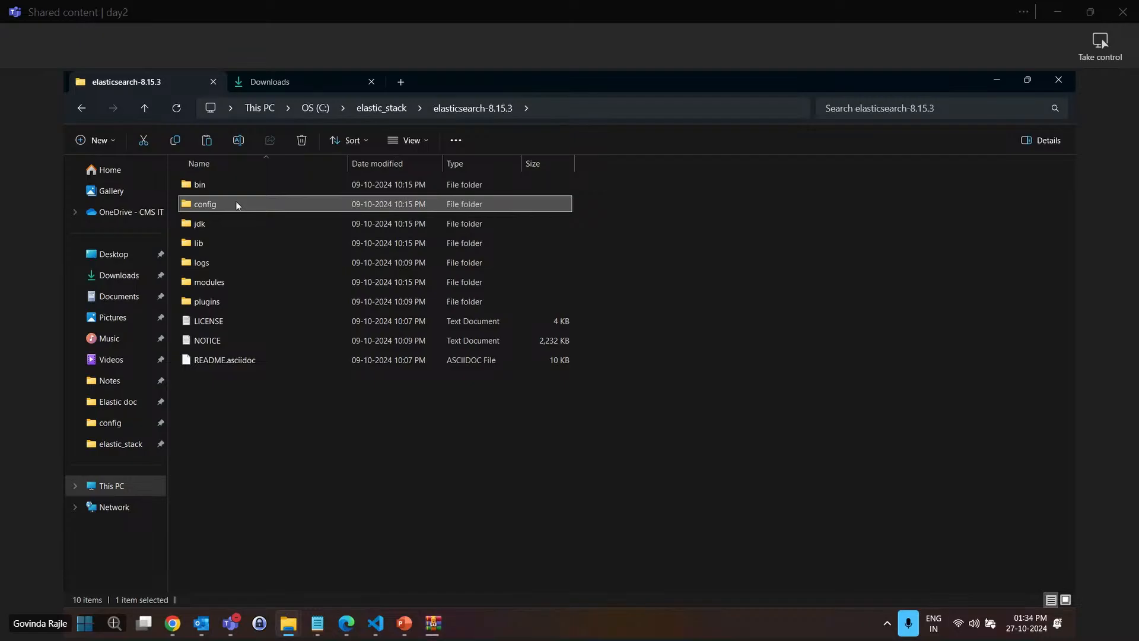
double_click(236, 203)
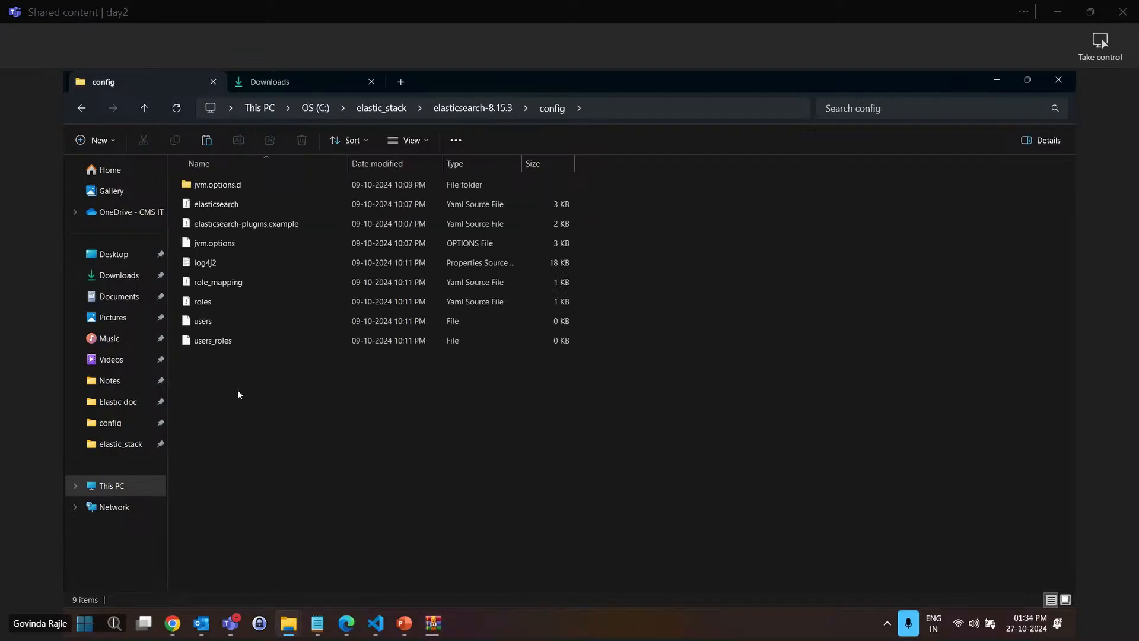
click(240, 207)
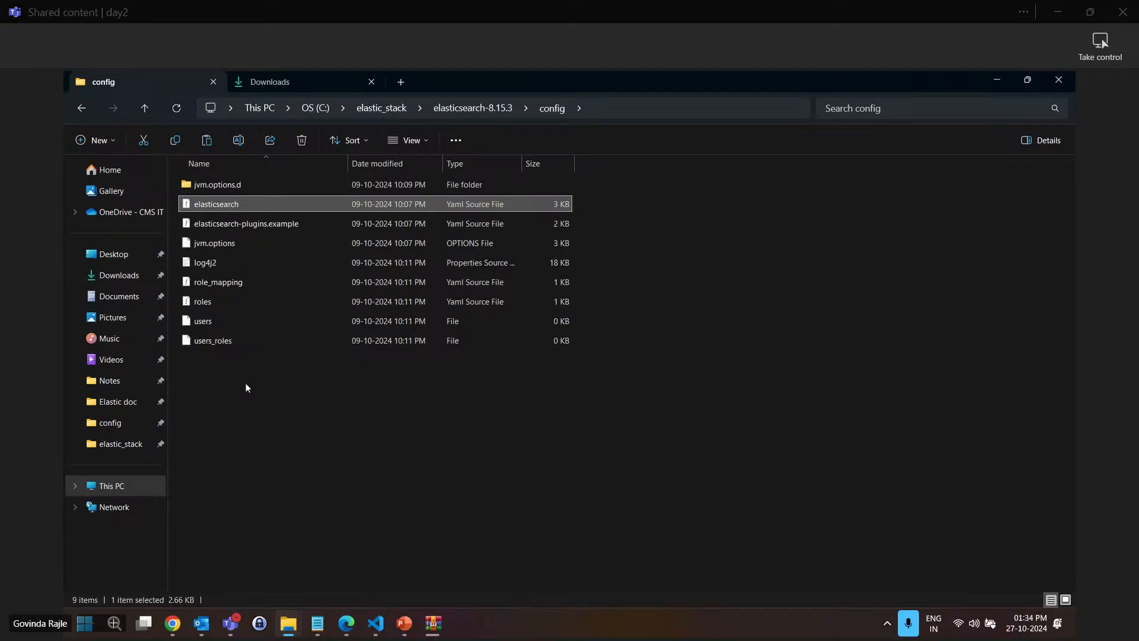
click(263, 430)
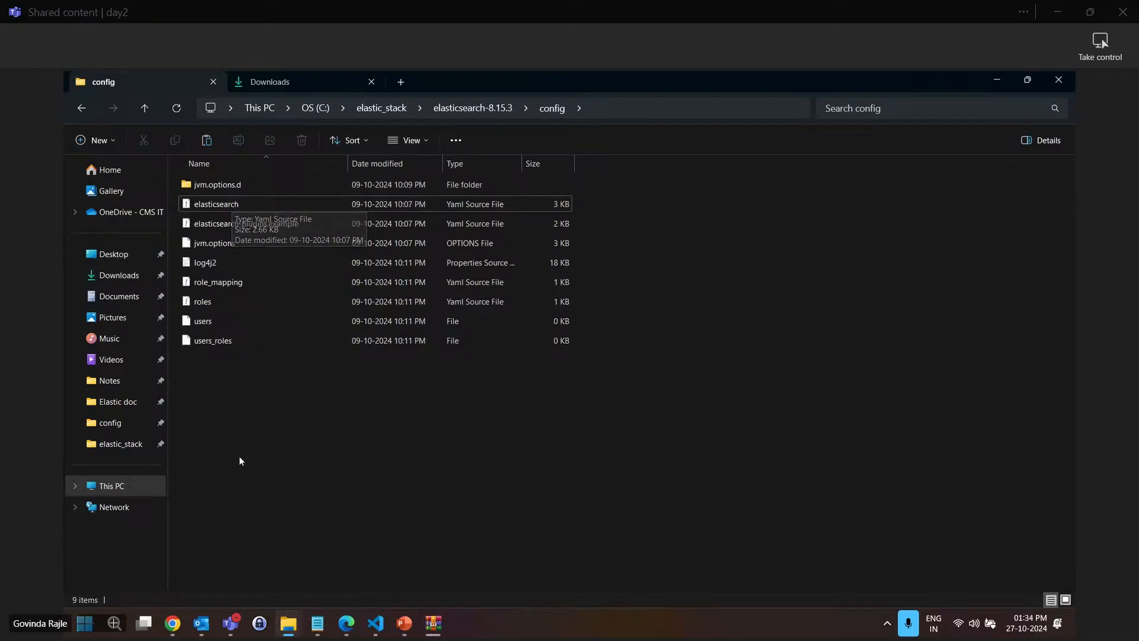
Open the bin subfolder of elasticsearch-8.15.3 and copy its full folder path
click(144, 108)
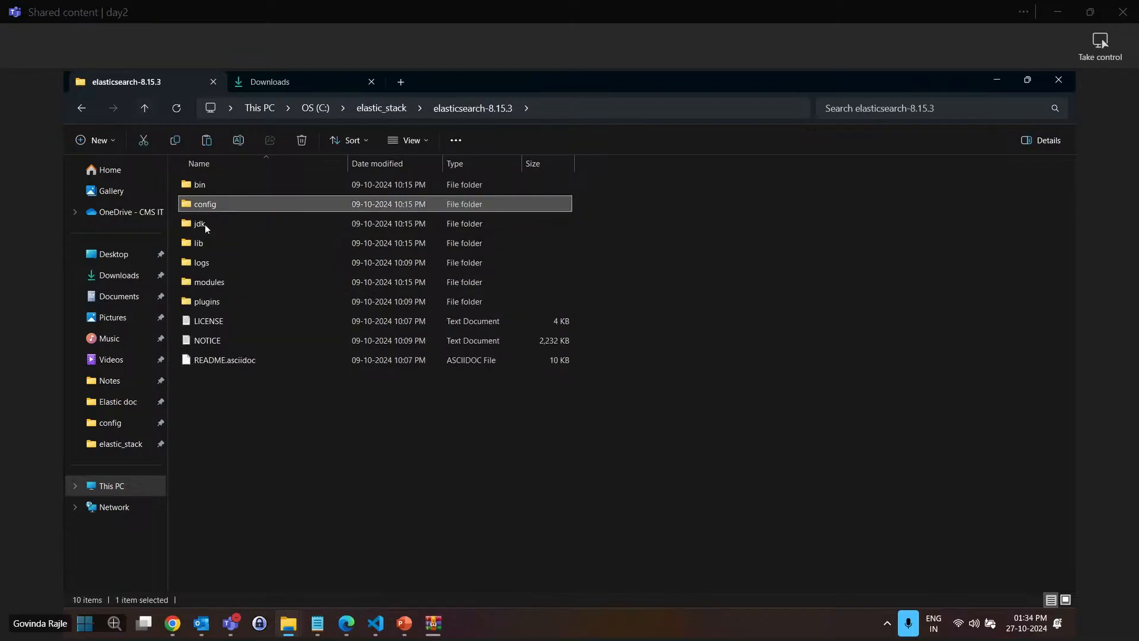
double_click(234, 182)
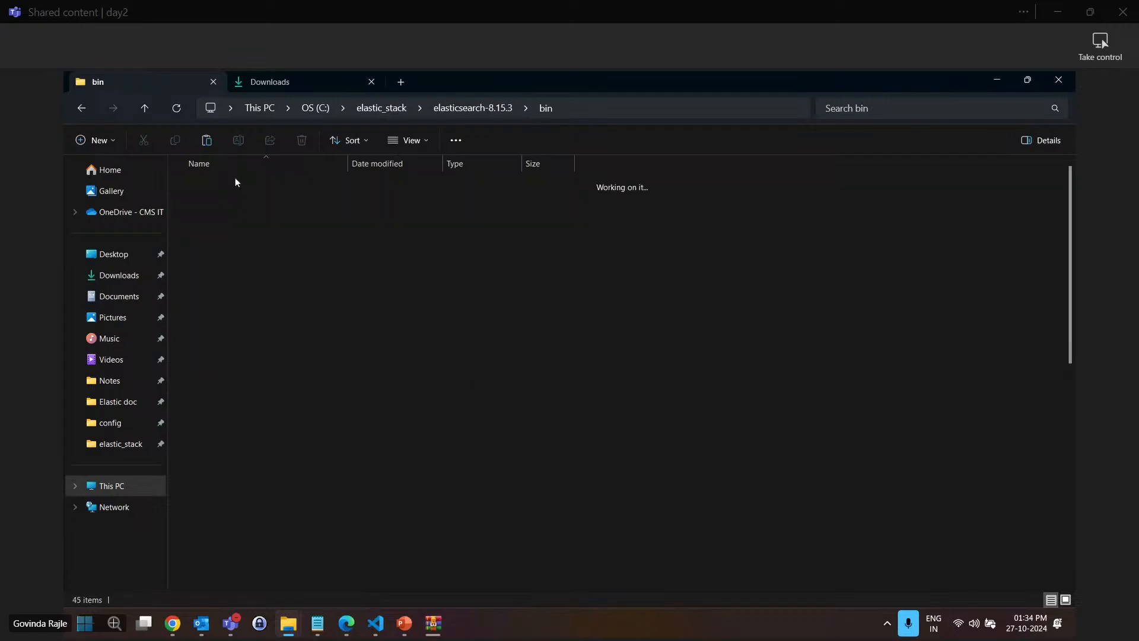
click(574, 107)
key(ctrl+c)
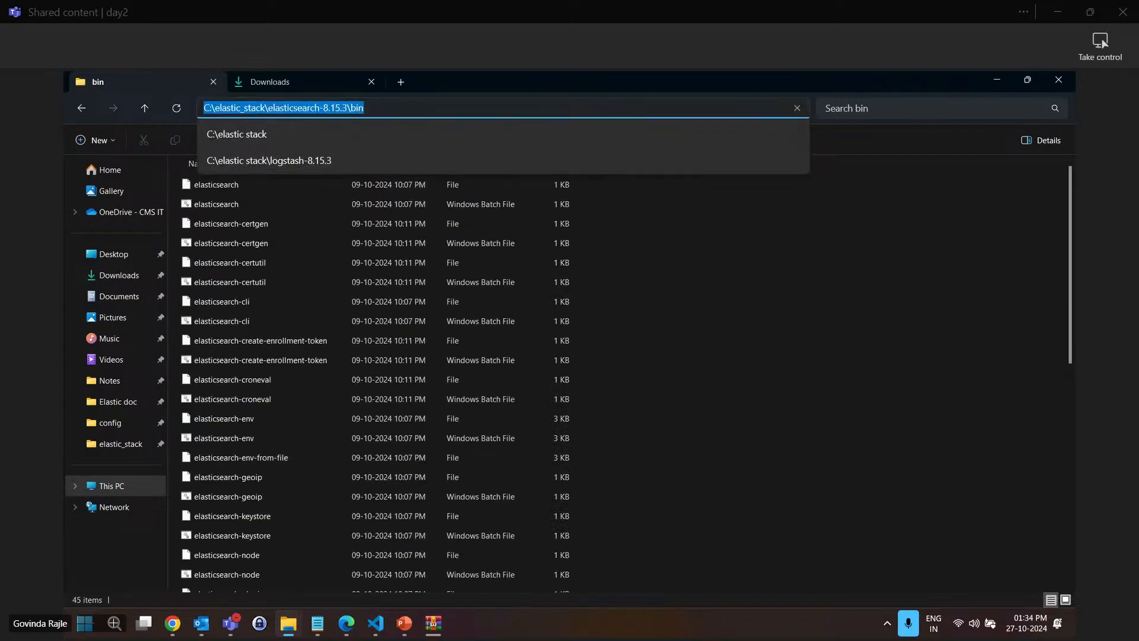
Open the Windows environment variables from the advanced system settings and open the system Path variable for editing
right_click(85, 623)
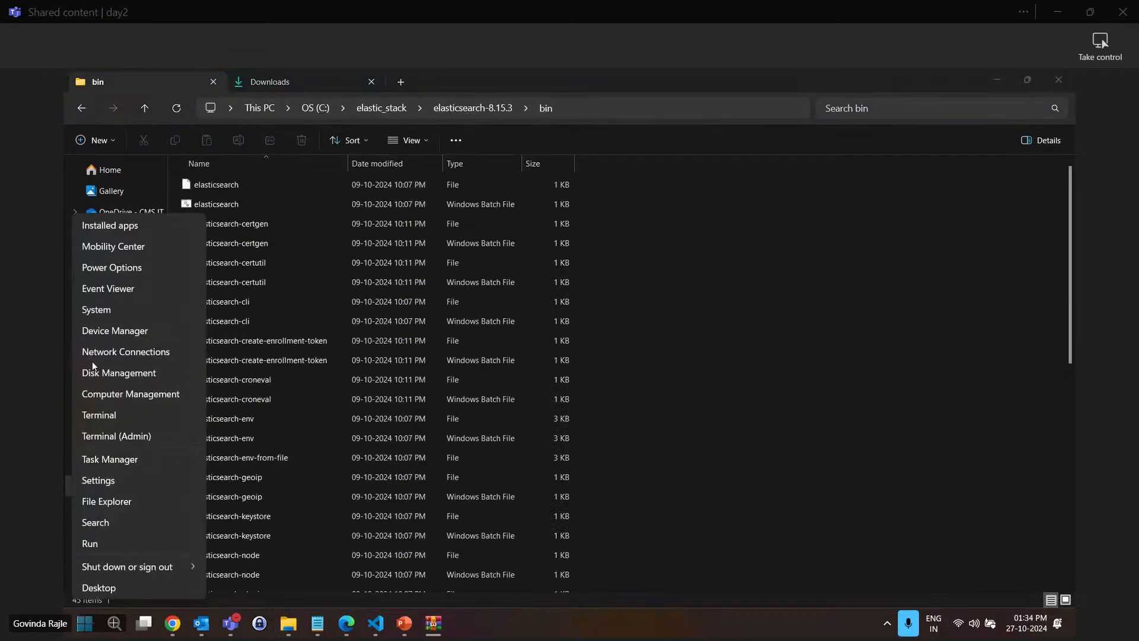
click(109, 310)
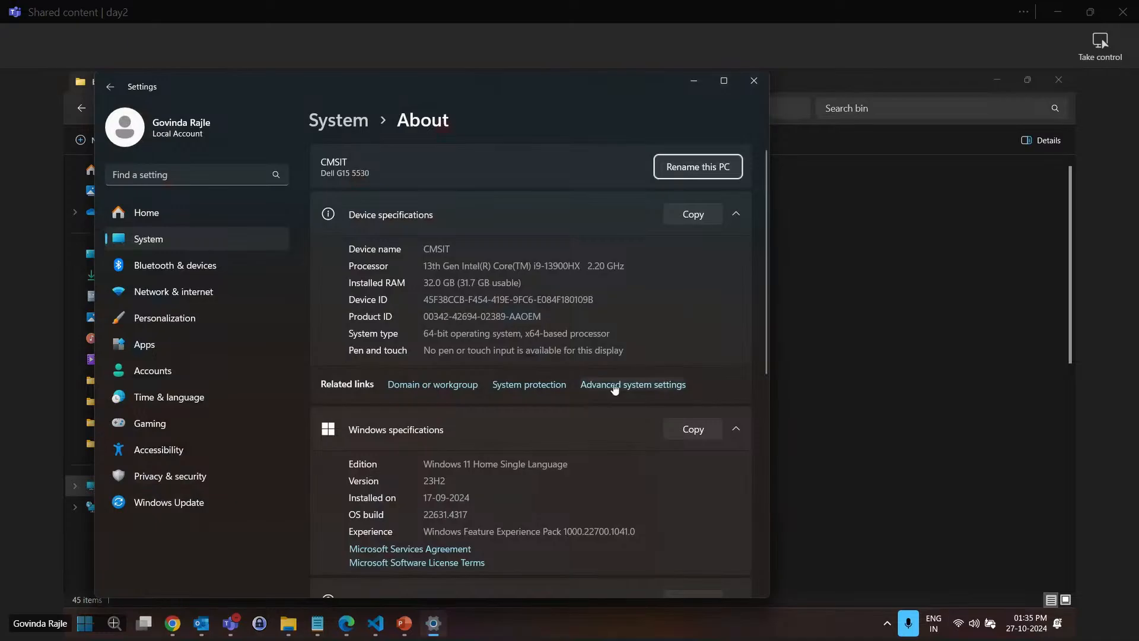
click(614, 386)
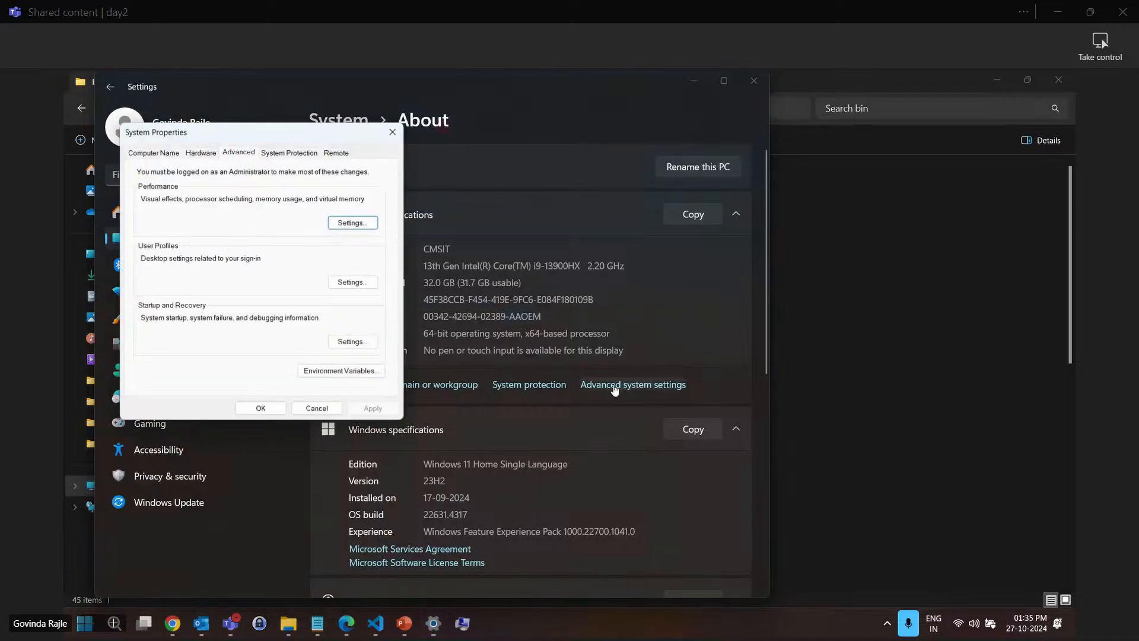
click(344, 373)
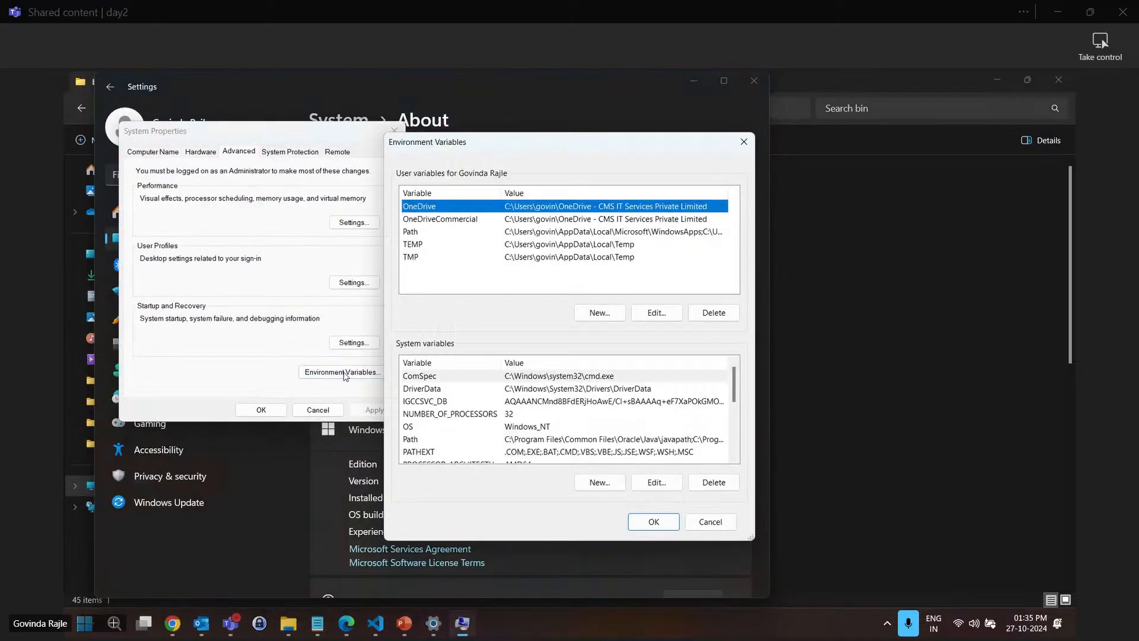
click(444, 439)
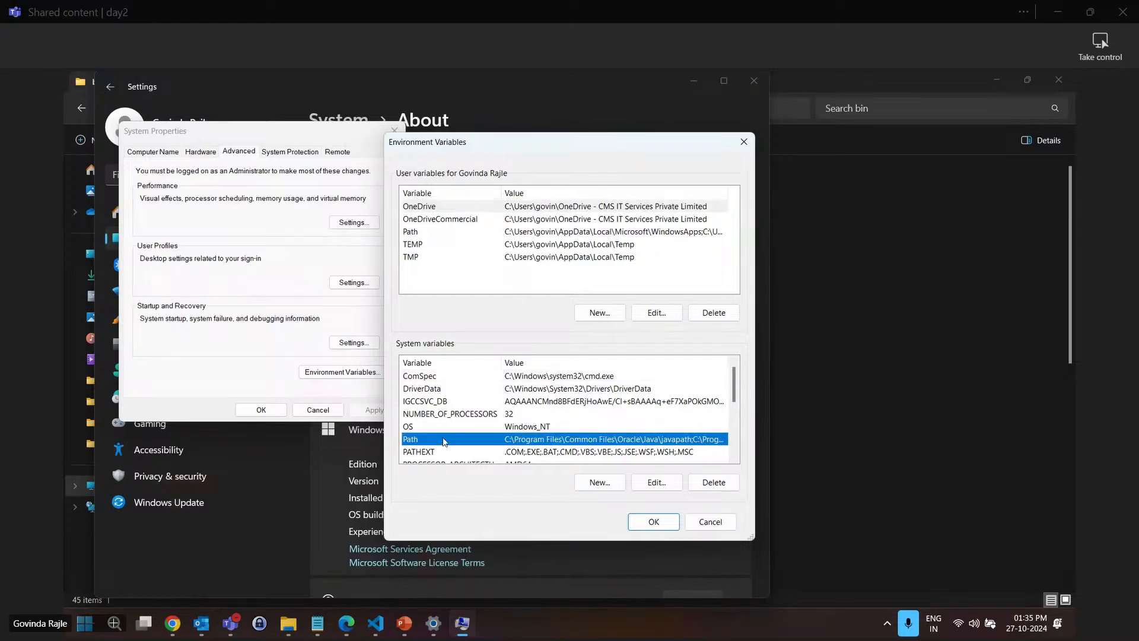
double_click(444, 439)
Add C:\elastic_stack\elasticsearch-8.15.3\bin as a new entry in the system Path variable
click(689, 207)
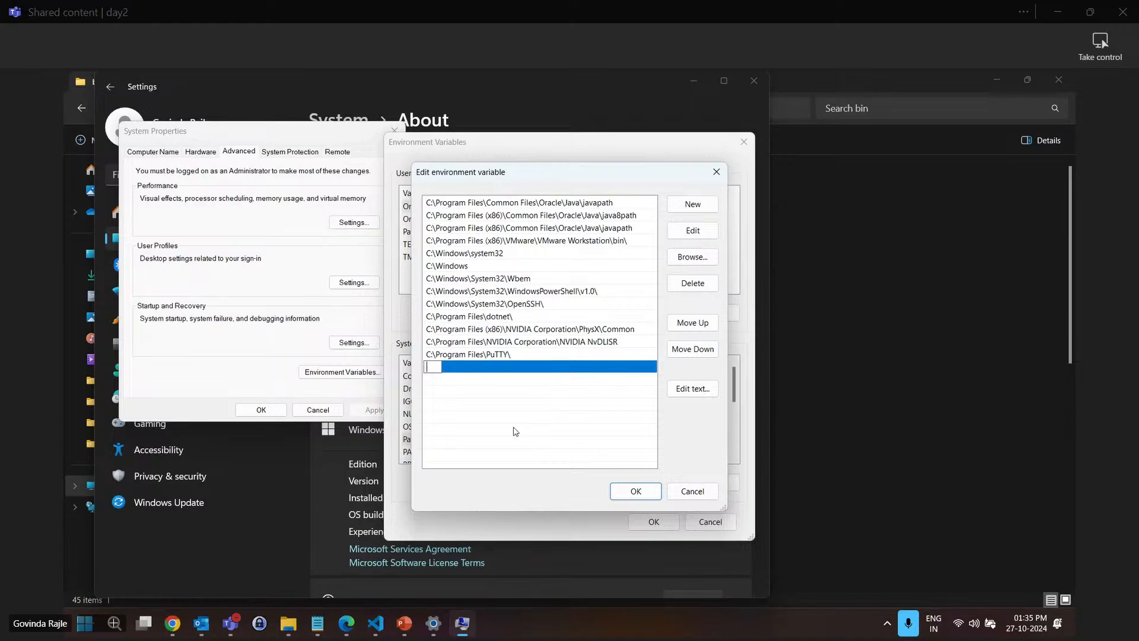
key(ctrl+v)
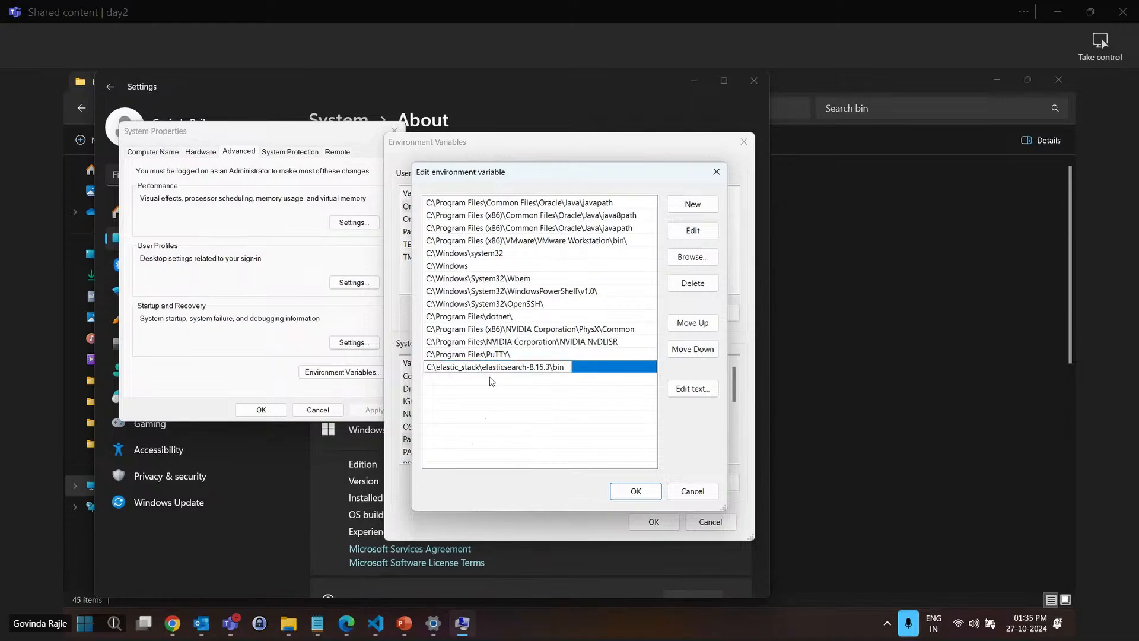
click(512, 420)
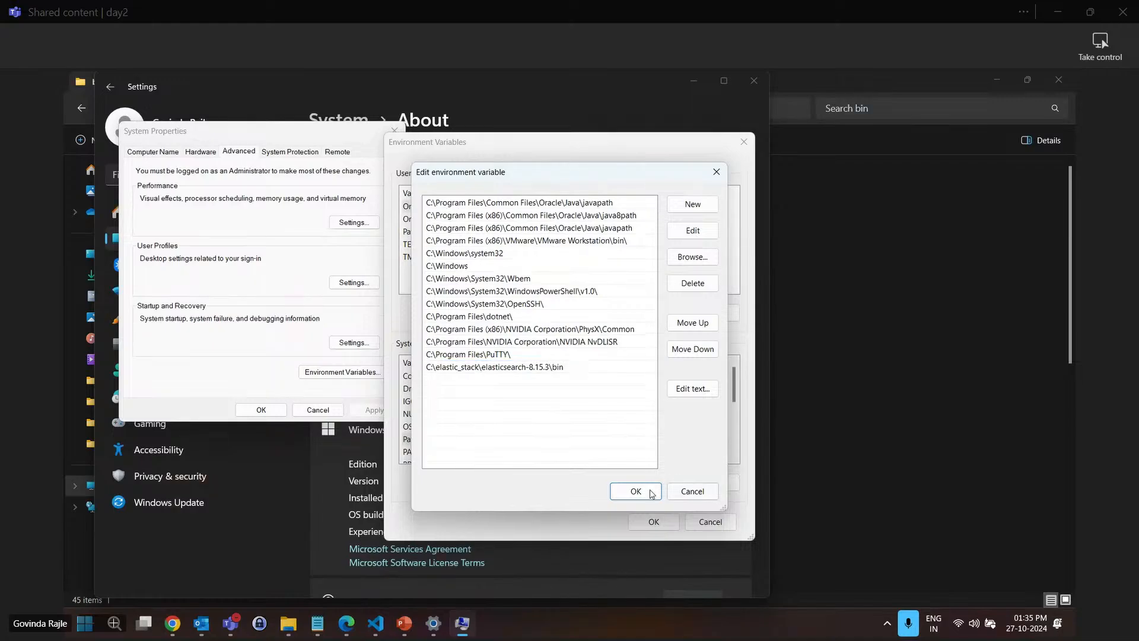
Switch to File Explorer, open the bin subfolder of kibana-8.15.3 and copy its full folder path
click(870, 402)
click(732, 271)
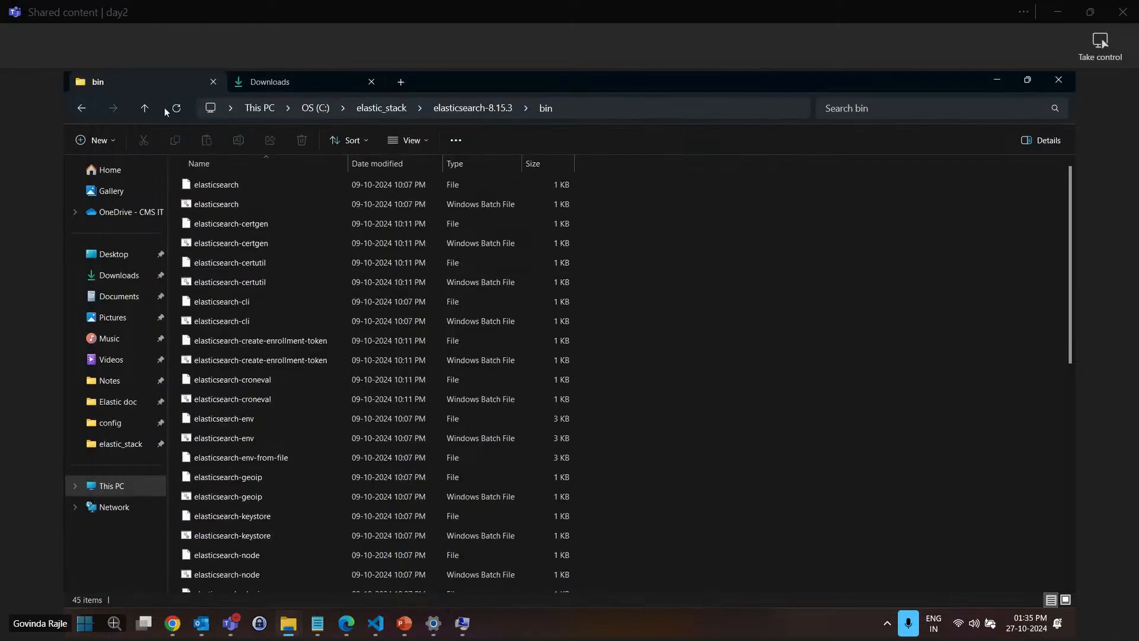
click(145, 108)
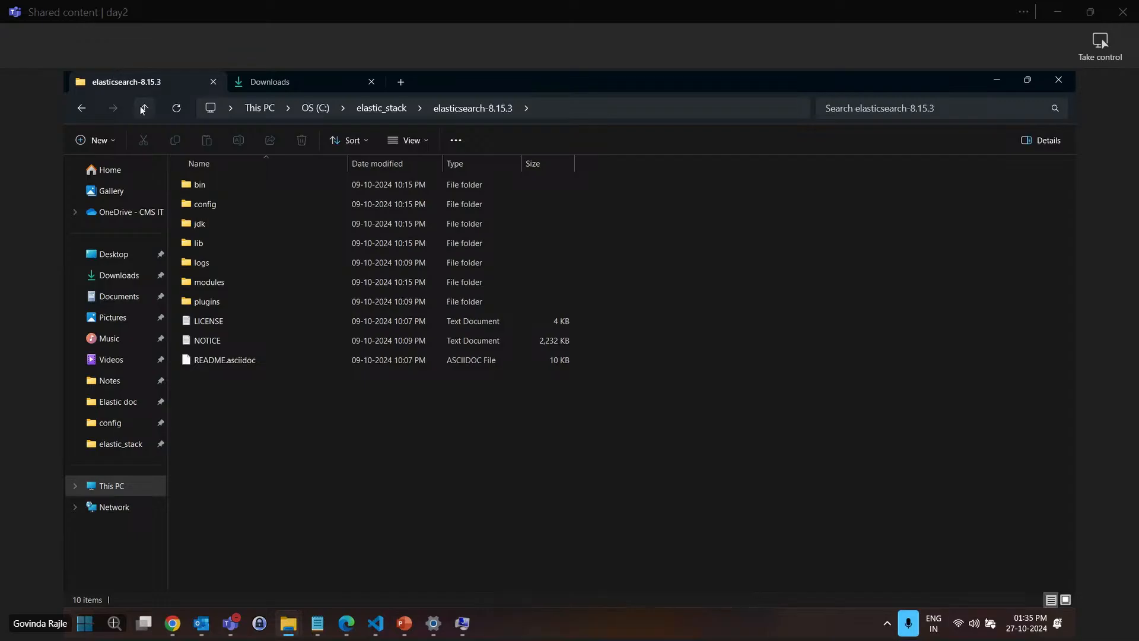
click(144, 108)
double_click(230, 209)
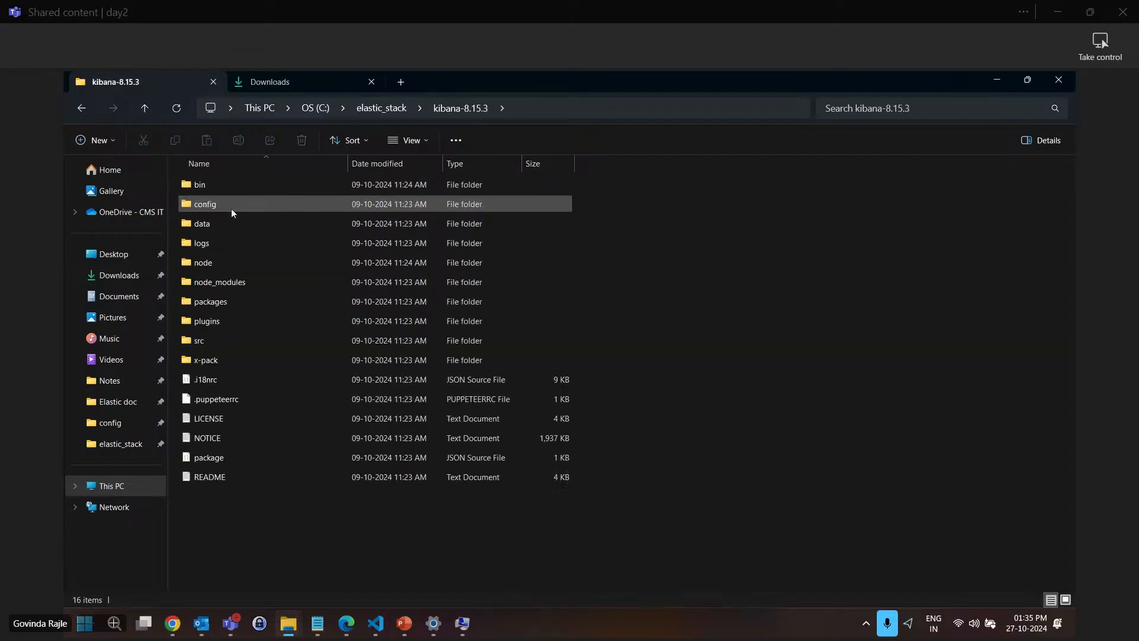
double_click(218, 185)
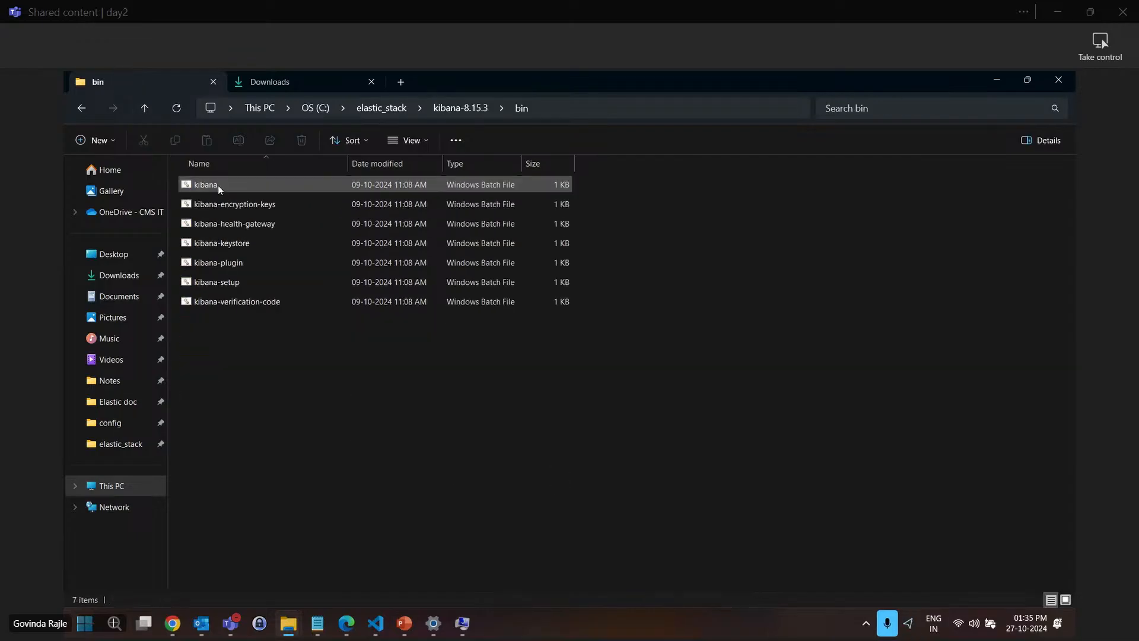
click(562, 109)
key(ctrl+c)
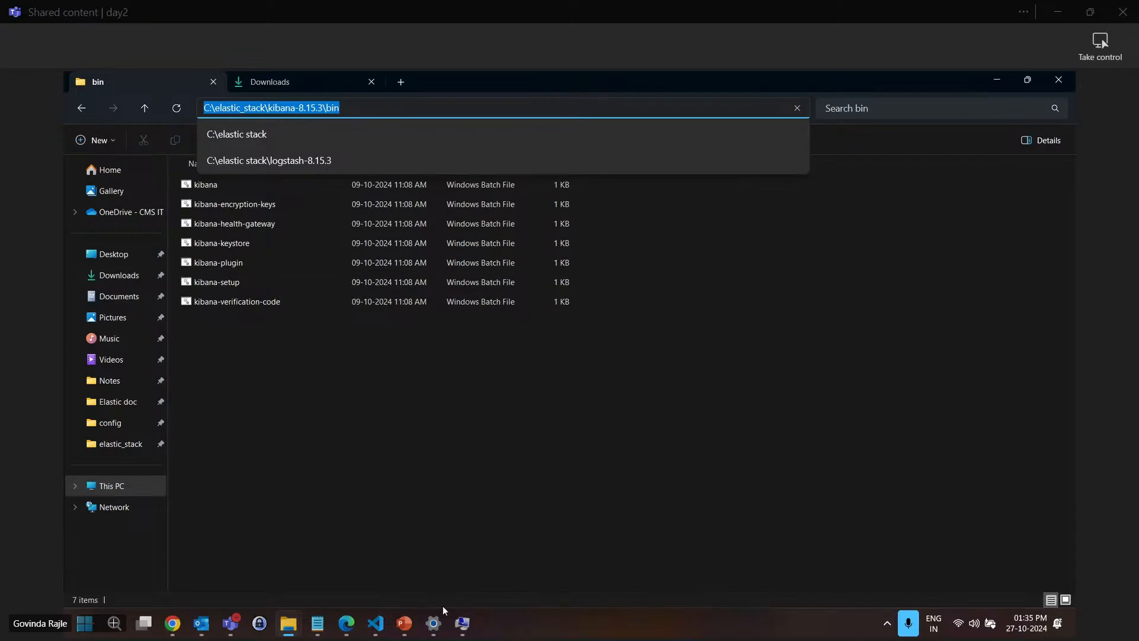
Return to the system Path variable and add C:\elastic_stack\kibana-8.15.3\bin as a new entry
click(466, 625)
click(688, 212)
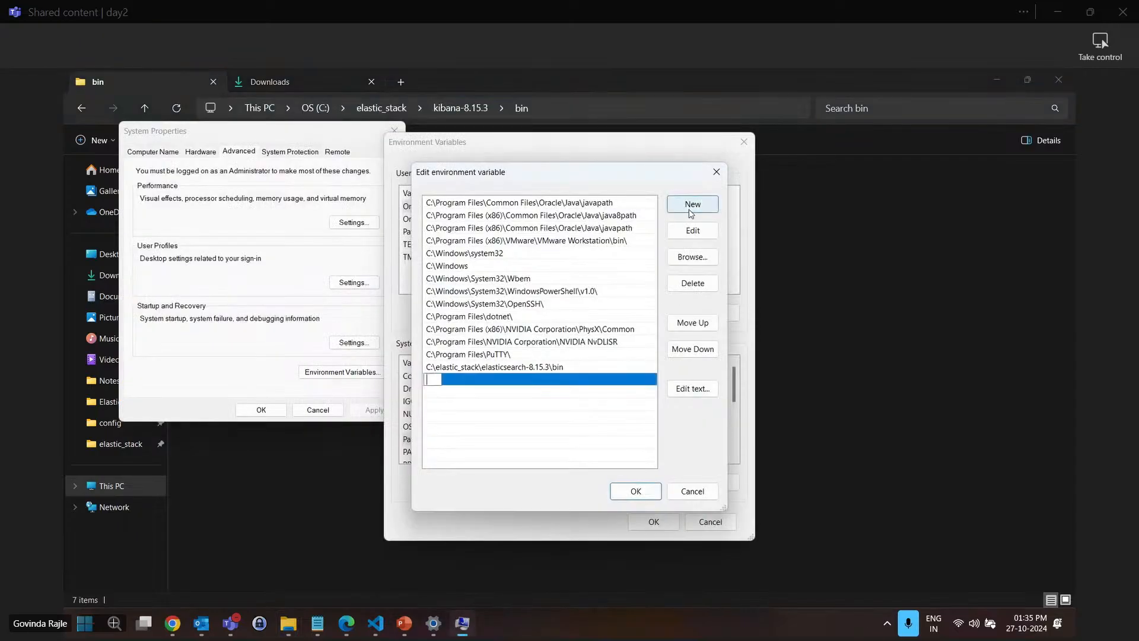
key(ctrl+v)
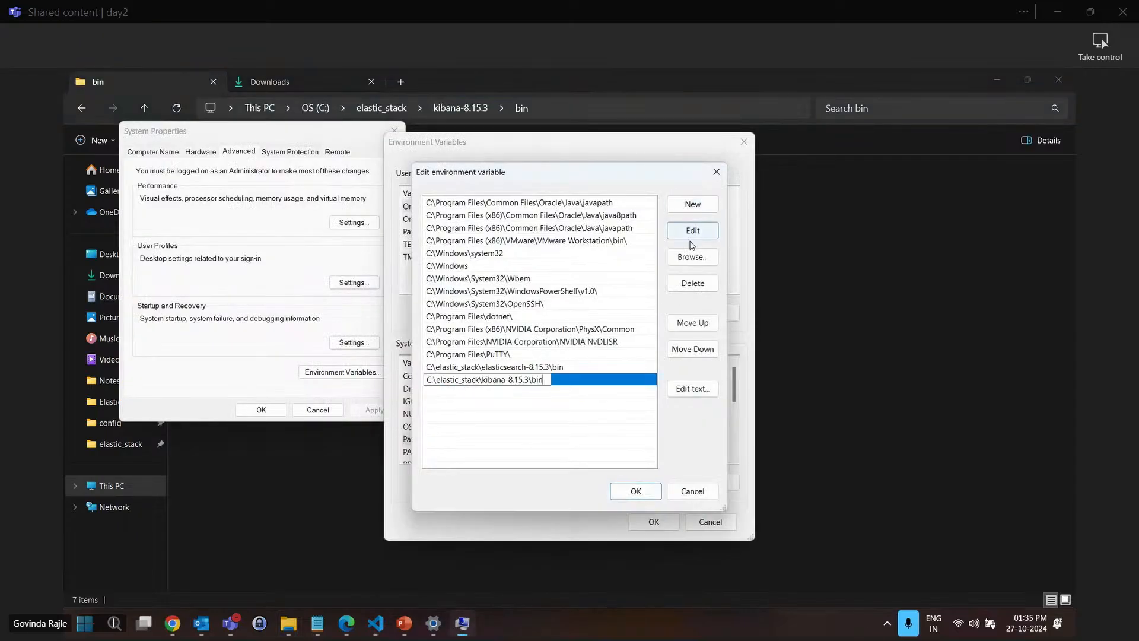
click(525, 418)
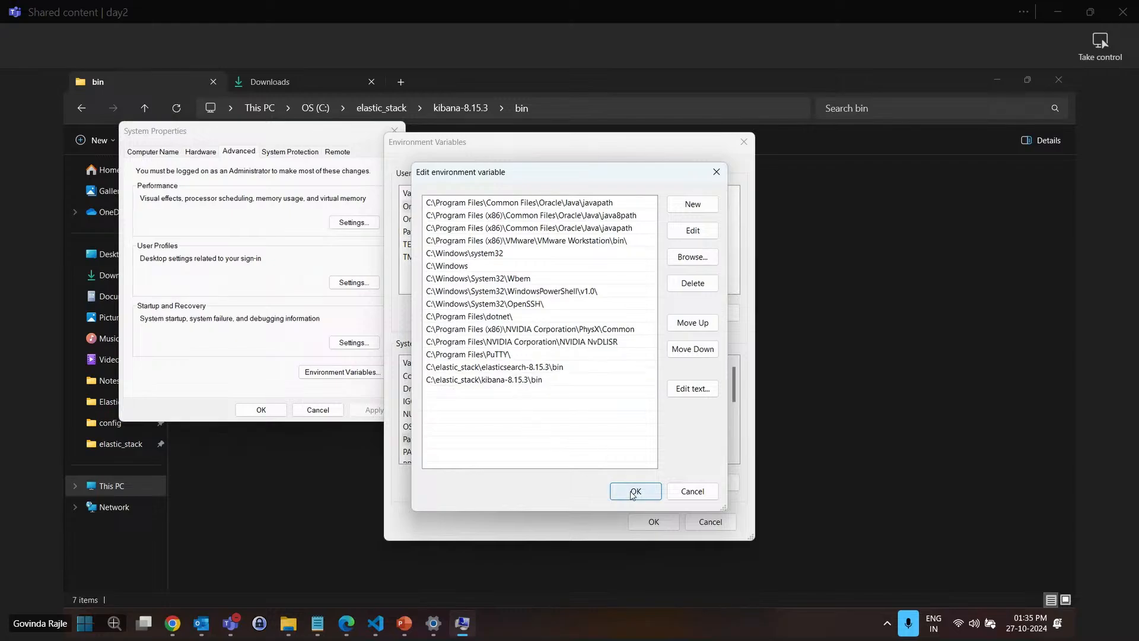
Switch to File Explorer, open the bin subfolder of logstash-8.15.3 and copy its full folder path
click(303, 554)
click(143, 110)
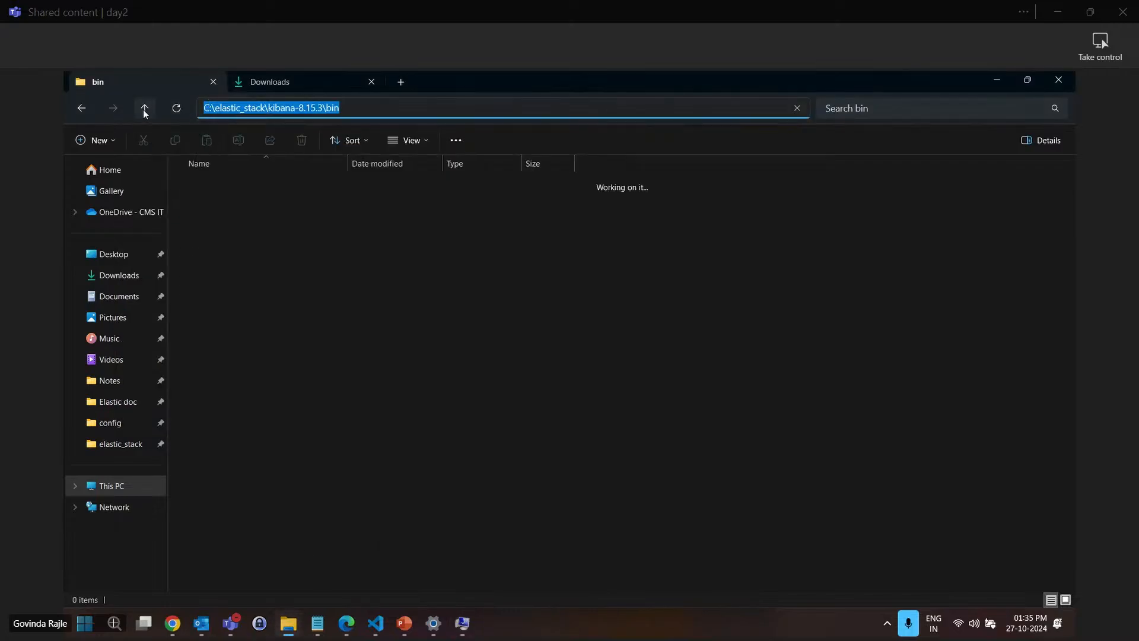
click(146, 106)
click(239, 223)
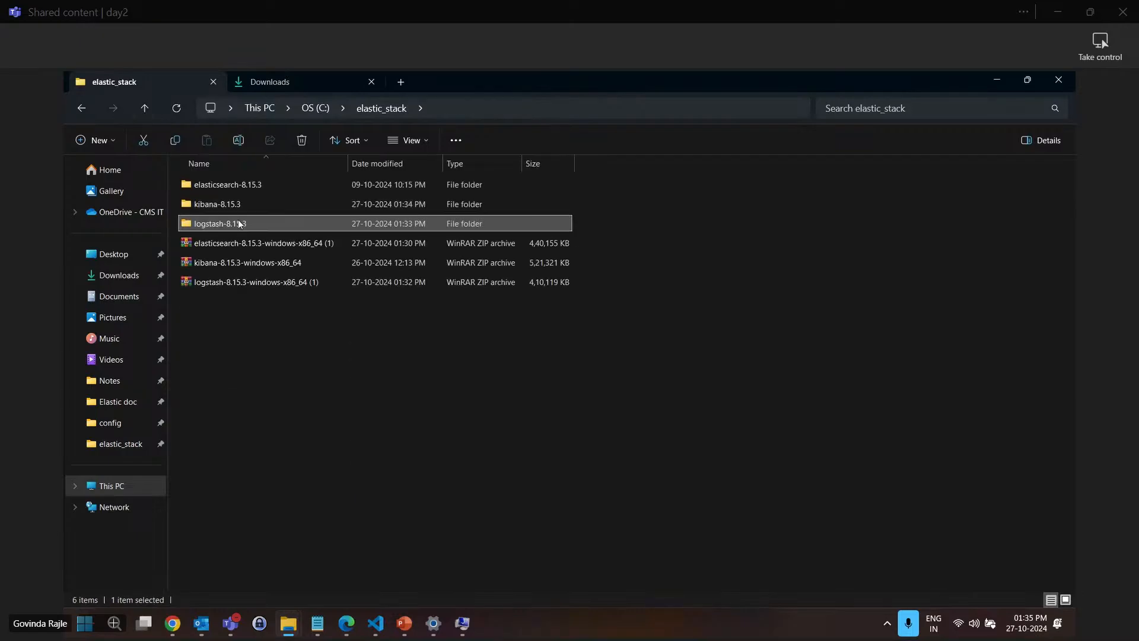
double_click(239, 223)
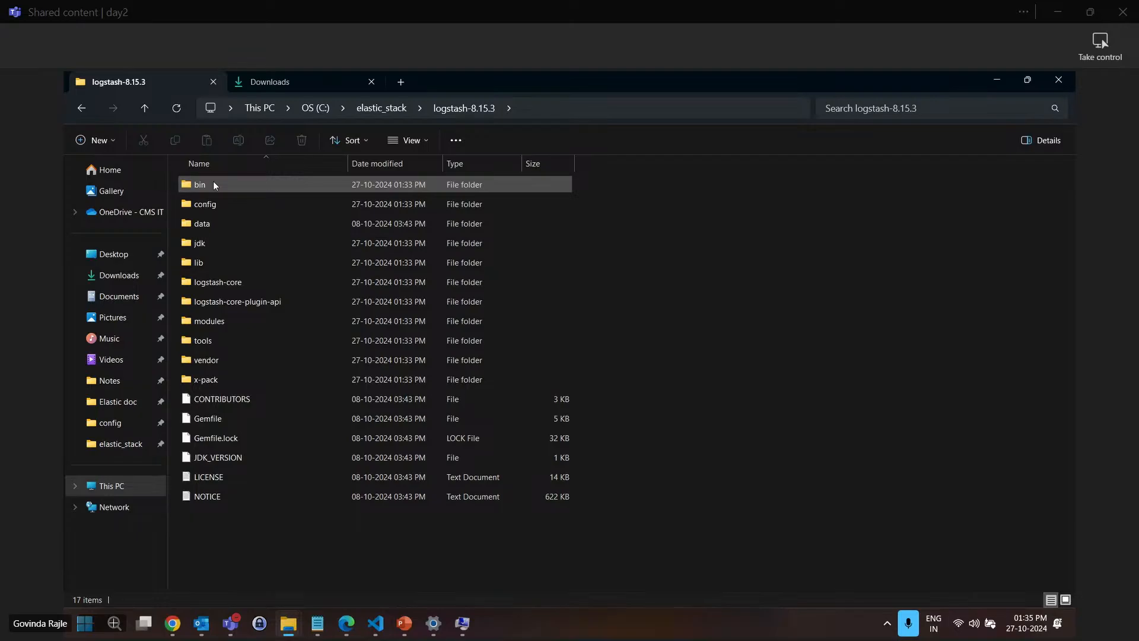
double_click(214, 184)
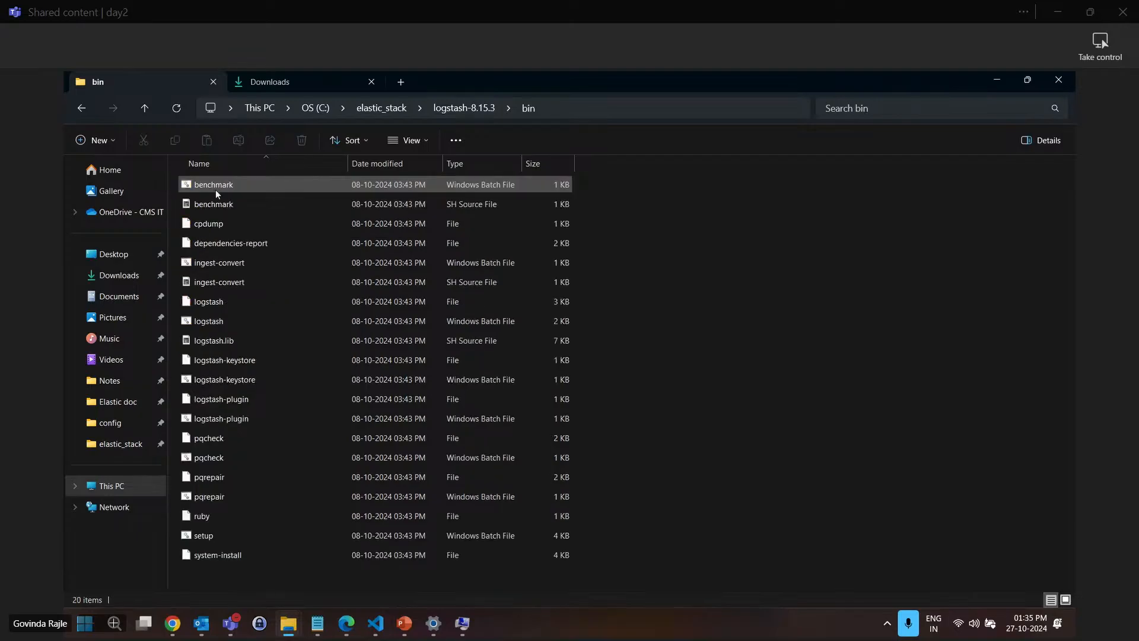
click(571, 108)
key(ctrl+c)
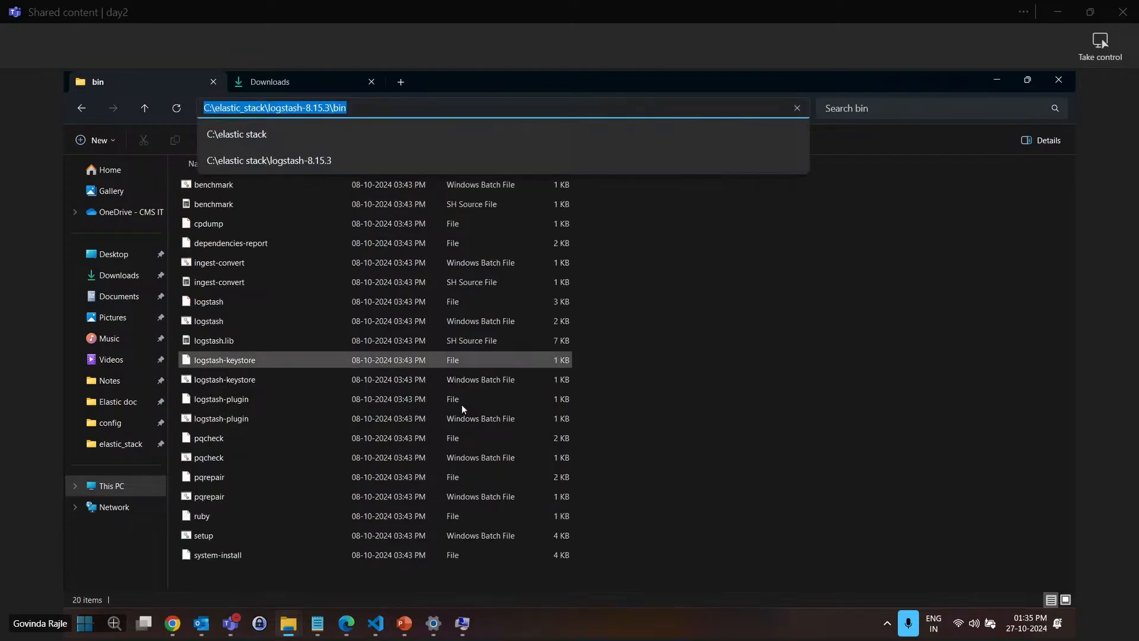
Return to the system Path variable and add C:\elastic_stack\logstash-8.15.3\bin as a new entry
key(alt+Tab)
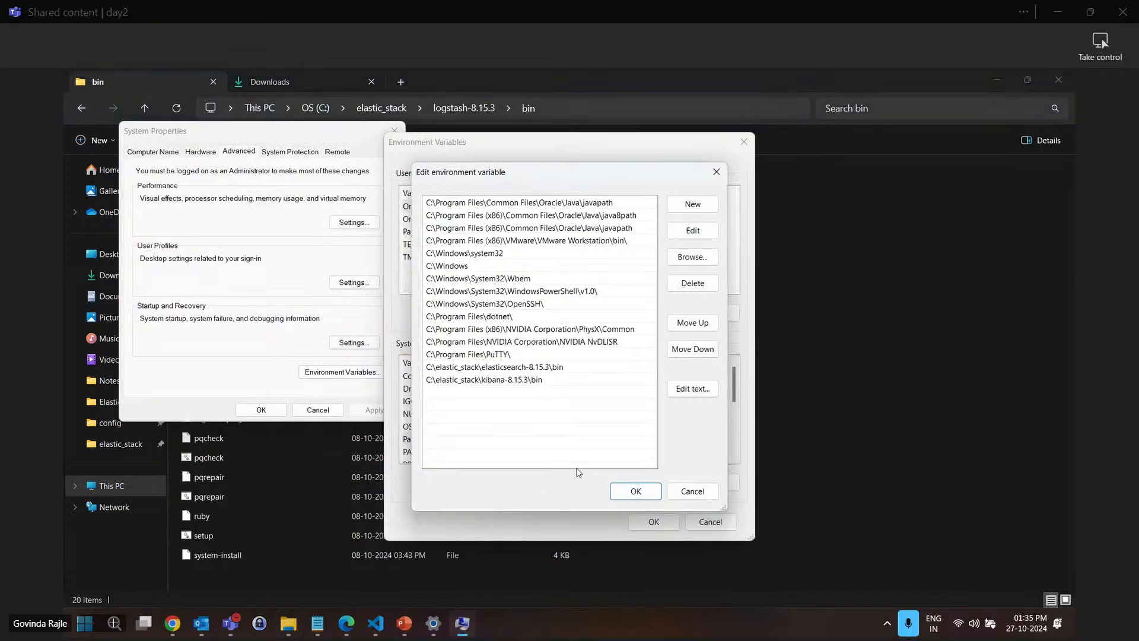
click(693, 205)
key(ctrl+v)
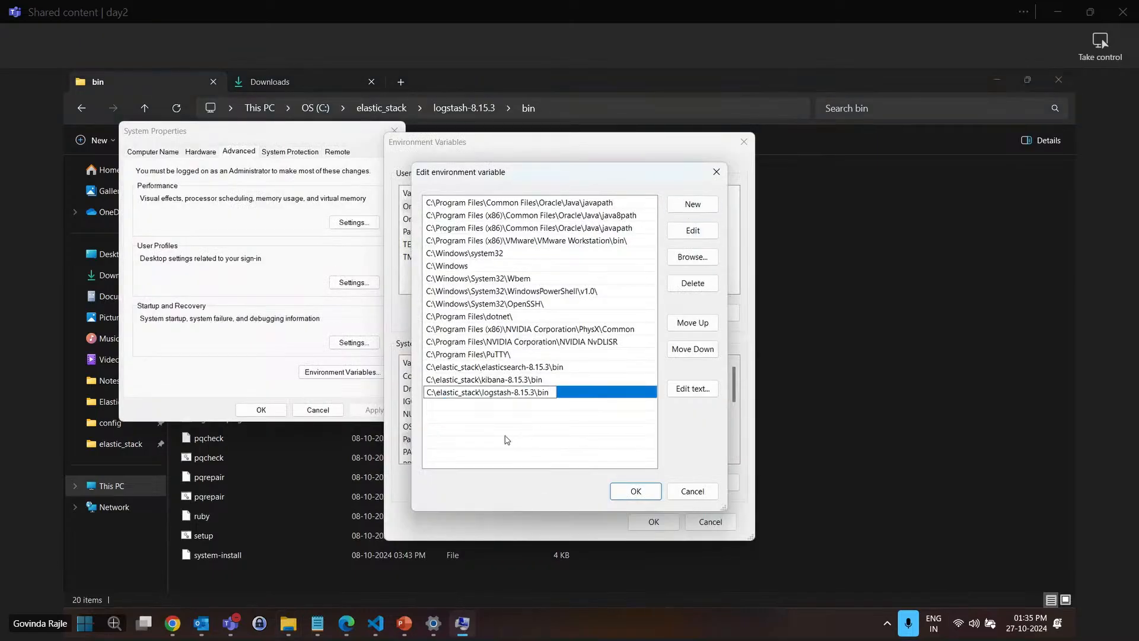
click(521, 431)
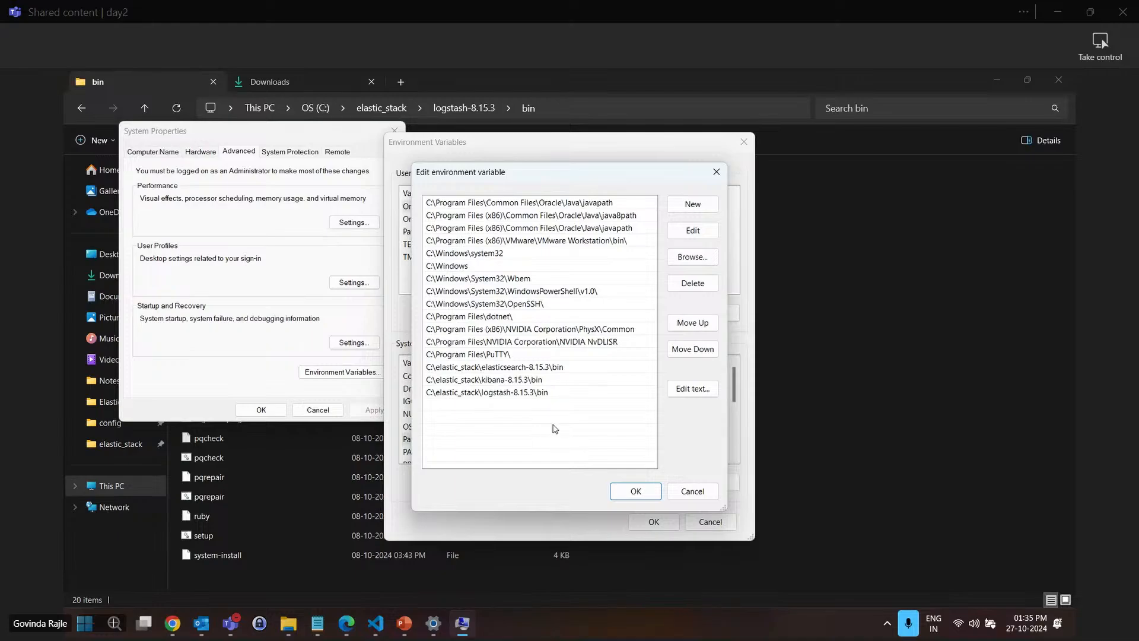
Check the Elasticsearch, Kibana and Logstash entries, save the Path variable and close the system properties
click(497, 369)
click(493, 380)
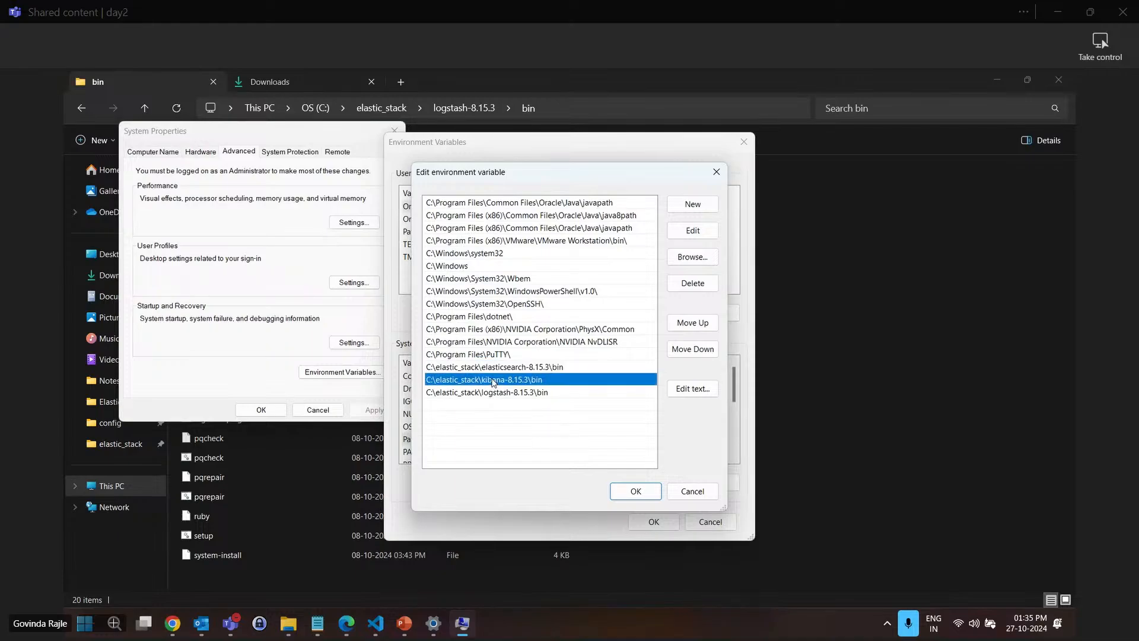
click(493, 394)
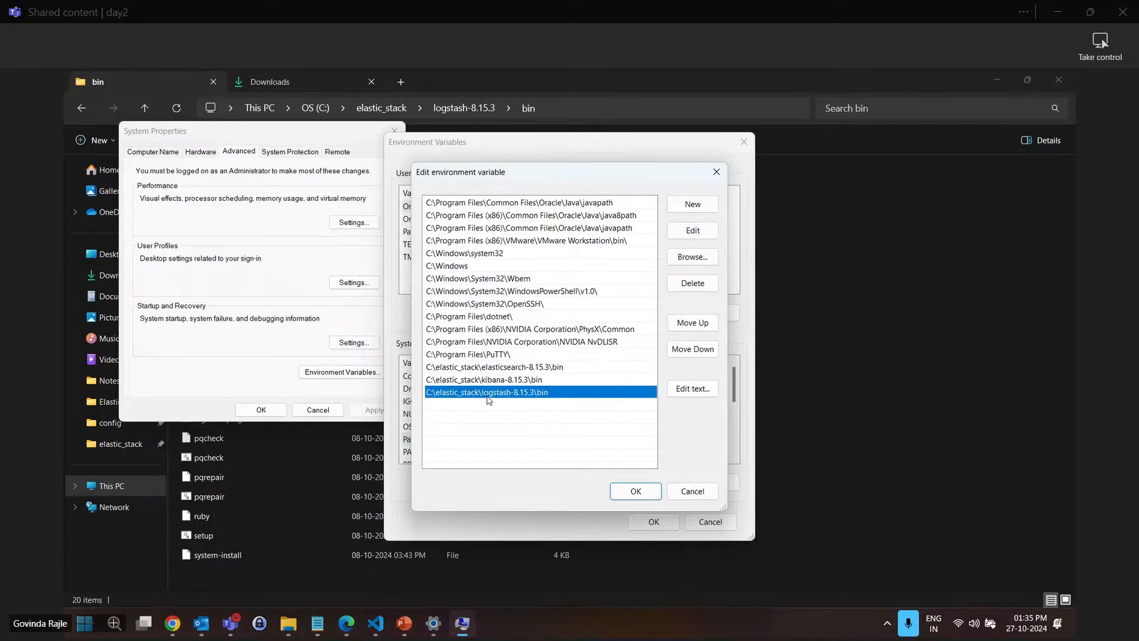
click(629, 495)
click(652, 521)
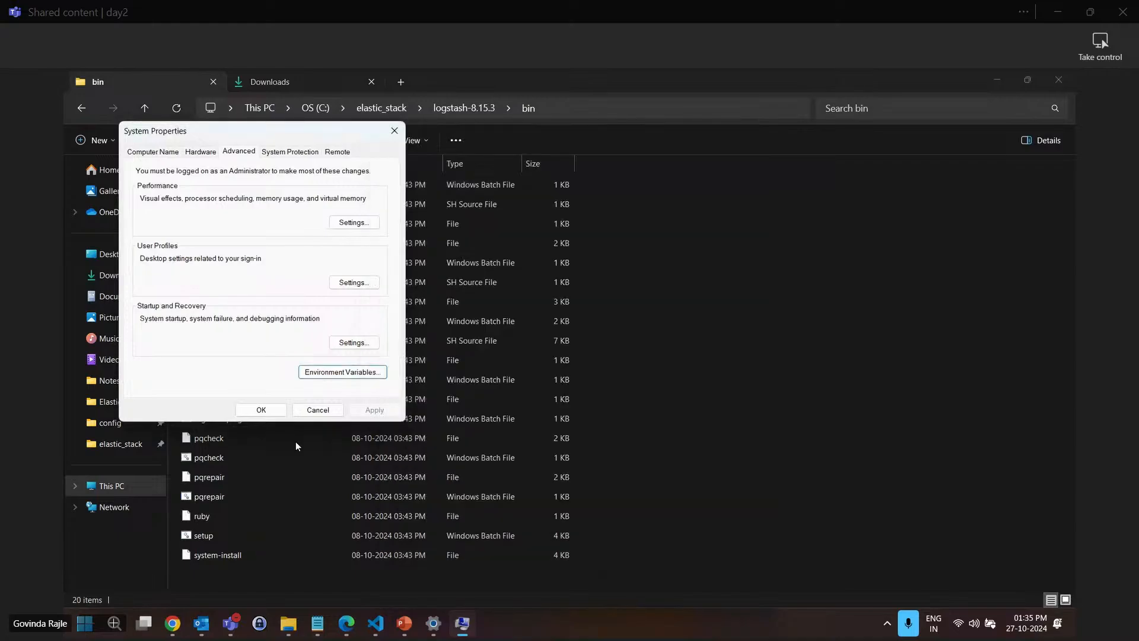
click(261, 409)
click(745, 379)
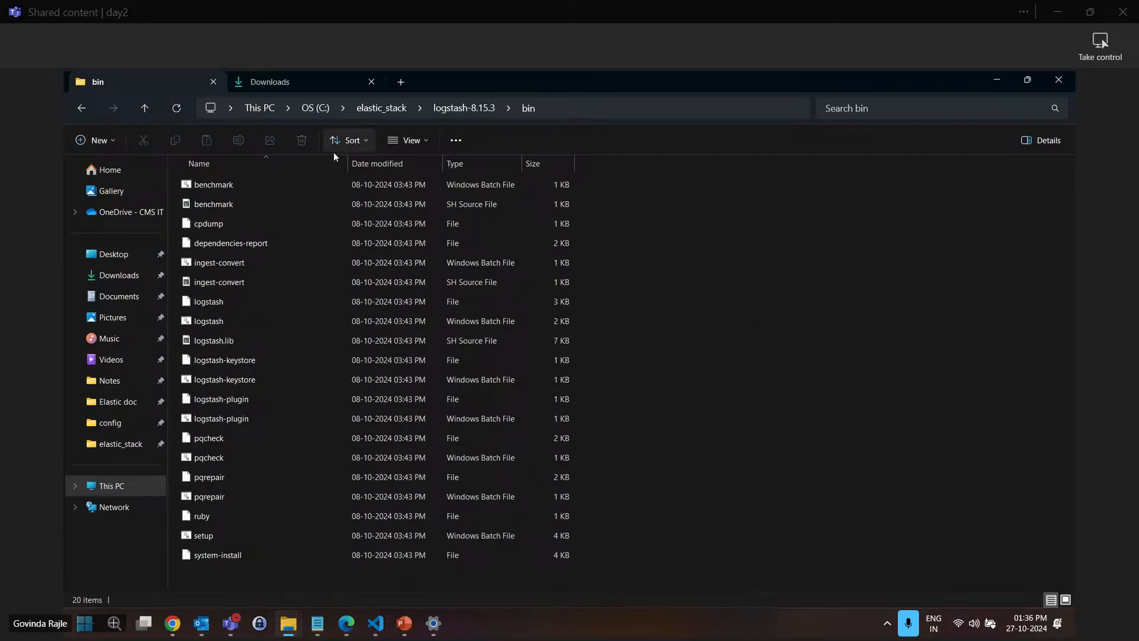
Go to the config subfolder of elasticsearch-8.15.3 in File Explorer and open the elasticsearch YAML file in Visual Studio Code
click(143, 109)
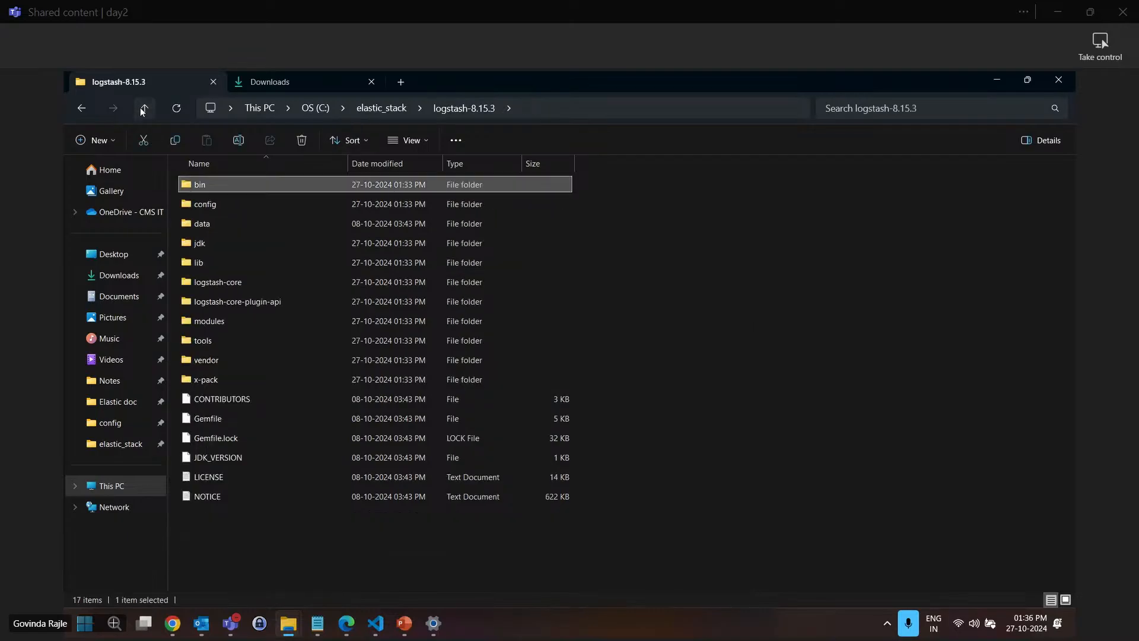
click(143, 109)
click(214, 184)
double_click(214, 184)
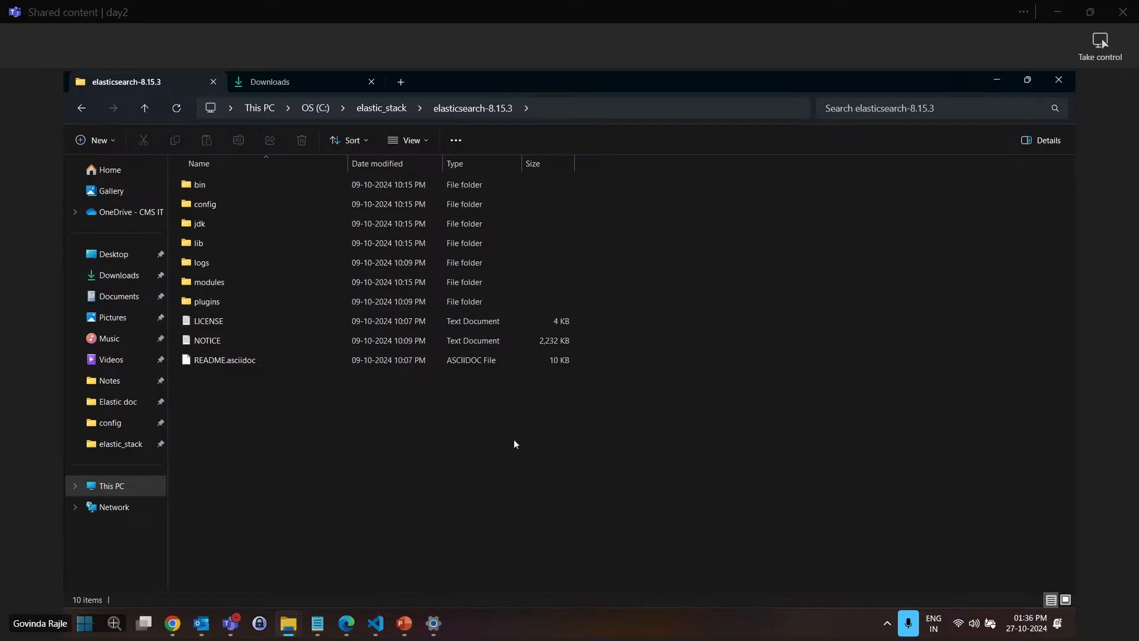
double_click(208, 207)
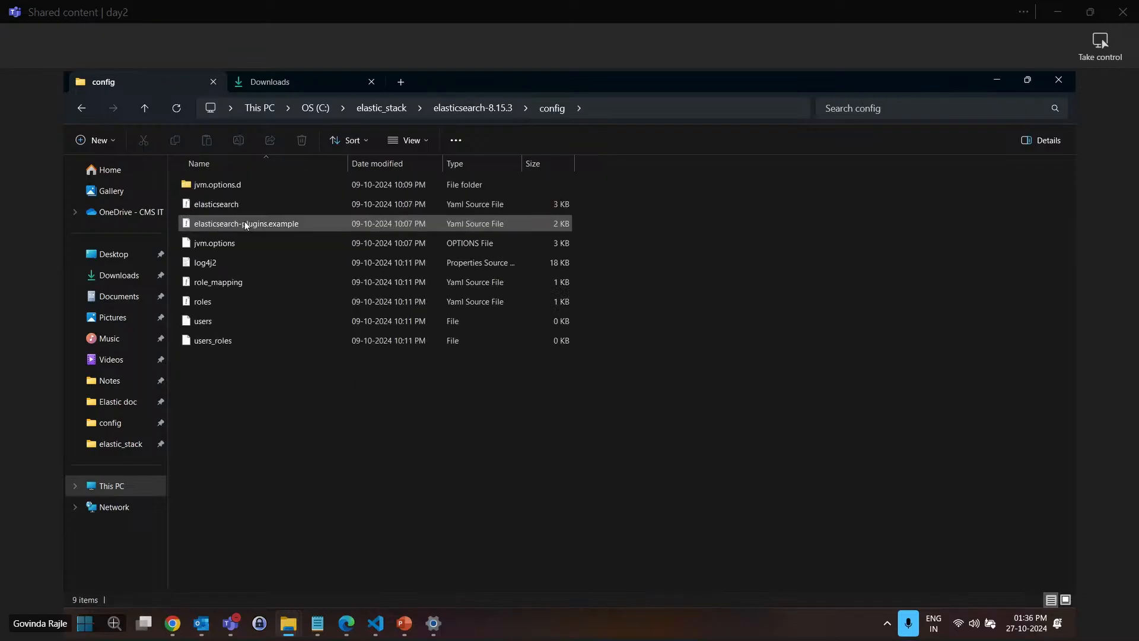
click(245, 202)
click(245, 202)
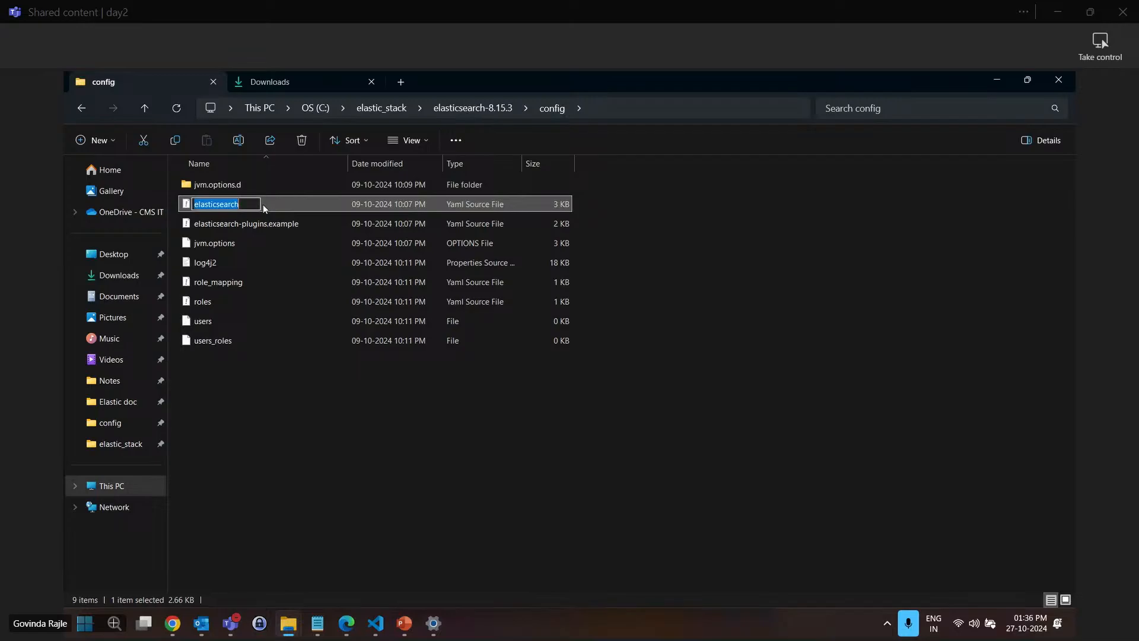
double_click(286, 204)
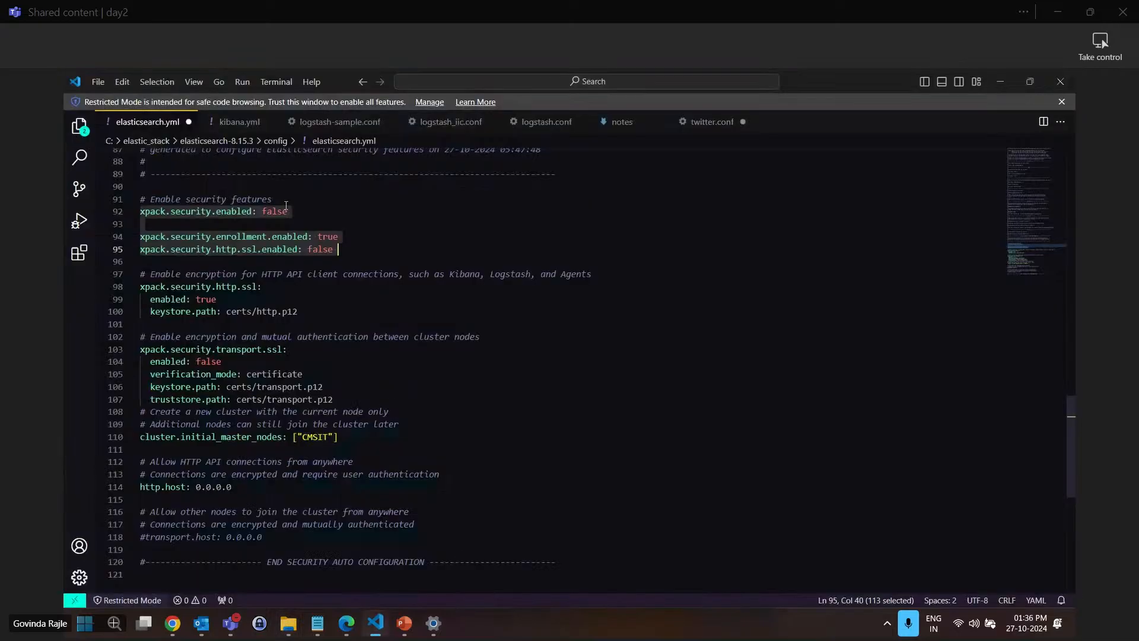
Look over the old edits in elasticsearch.yml and close the file without saving its changes
click(494, 309)
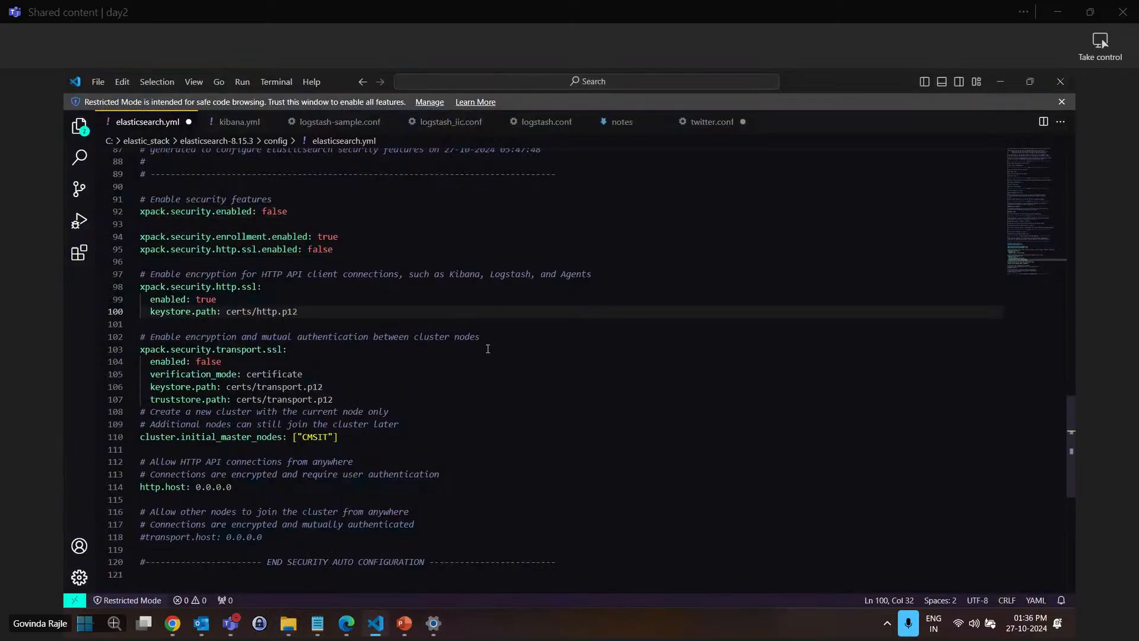
scroll(487, 349, up, 1)
scroll(472, 347, up, 5)
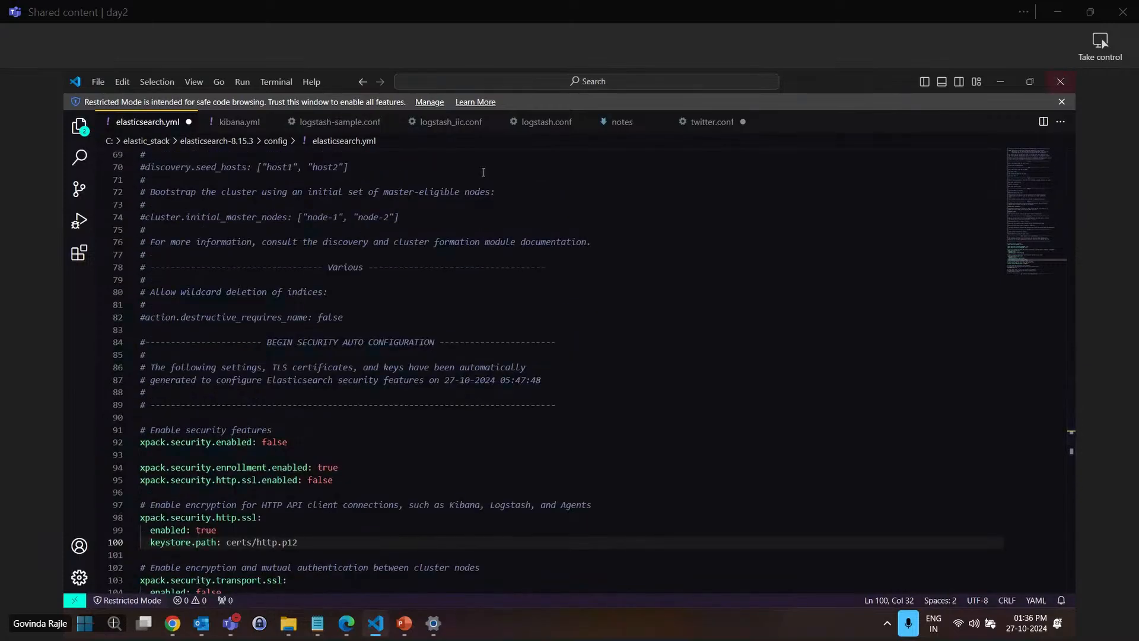
click(190, 122)
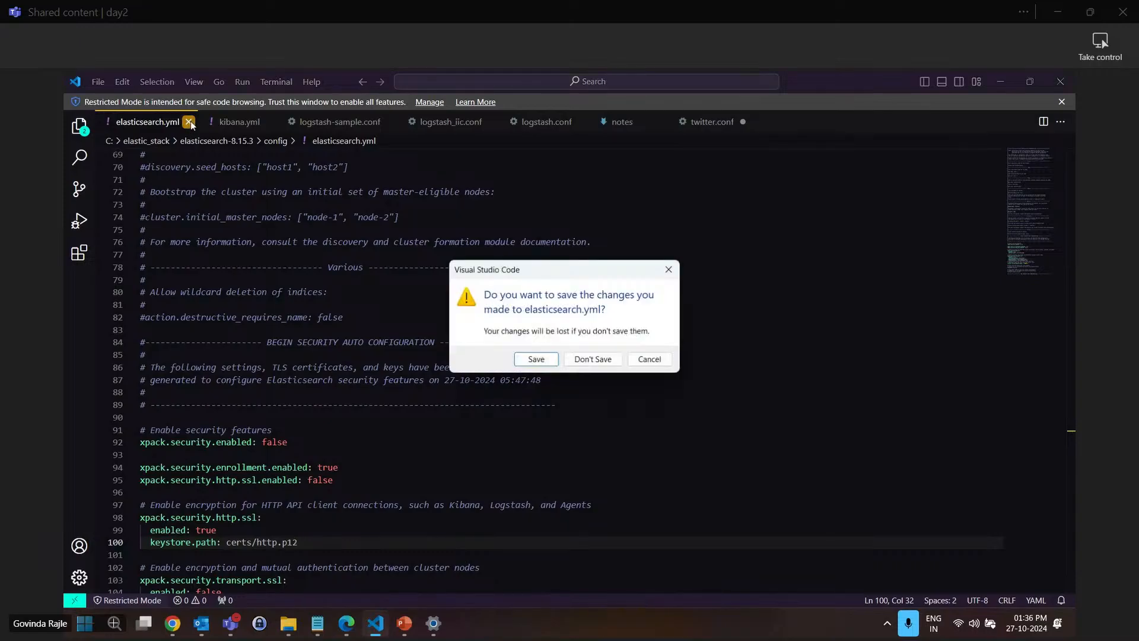
click(582, 359)
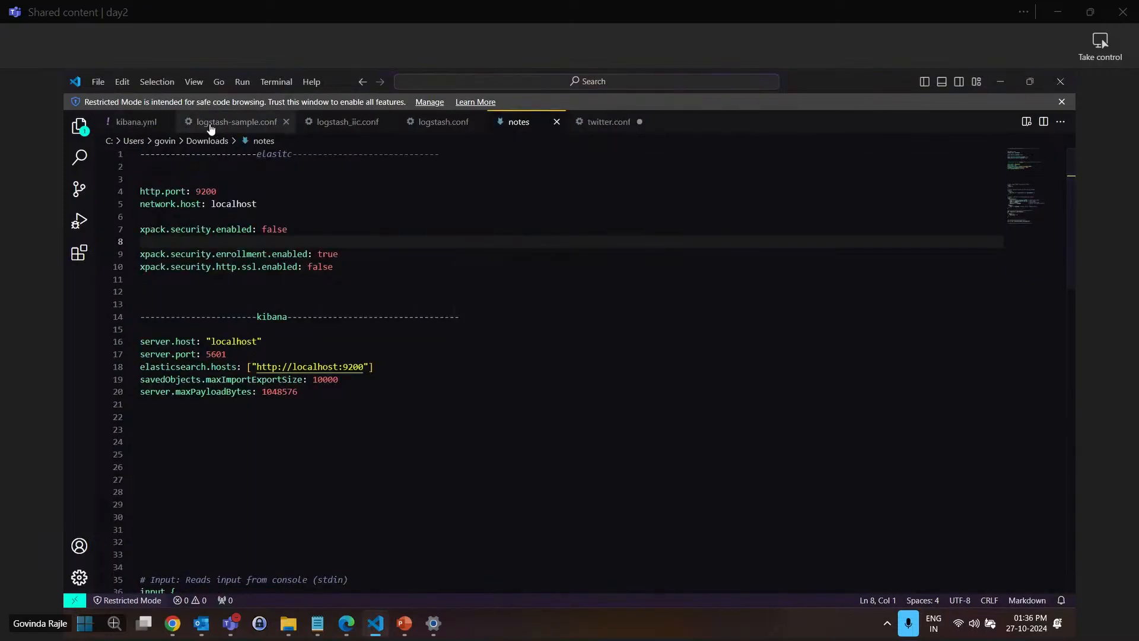
Close all remaining open files, discarding the changes to twitter.conf, and close the editor window
click(288, 122)
click(356, 122)
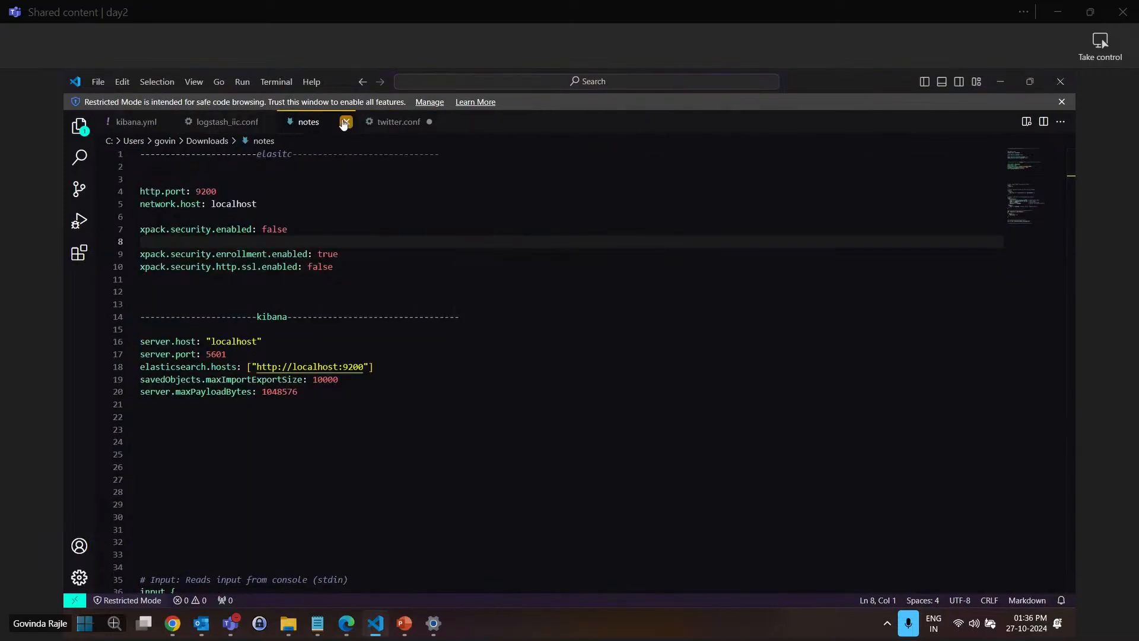
click(349, 122)
click(352, 122)
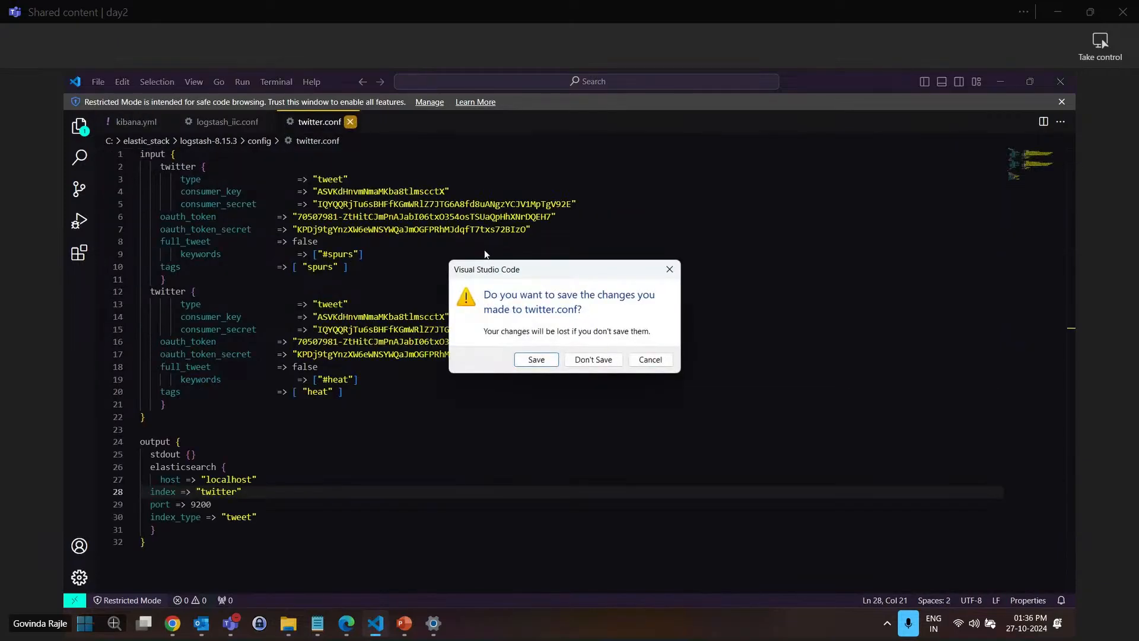
click(593, 358)
click(267, 122)
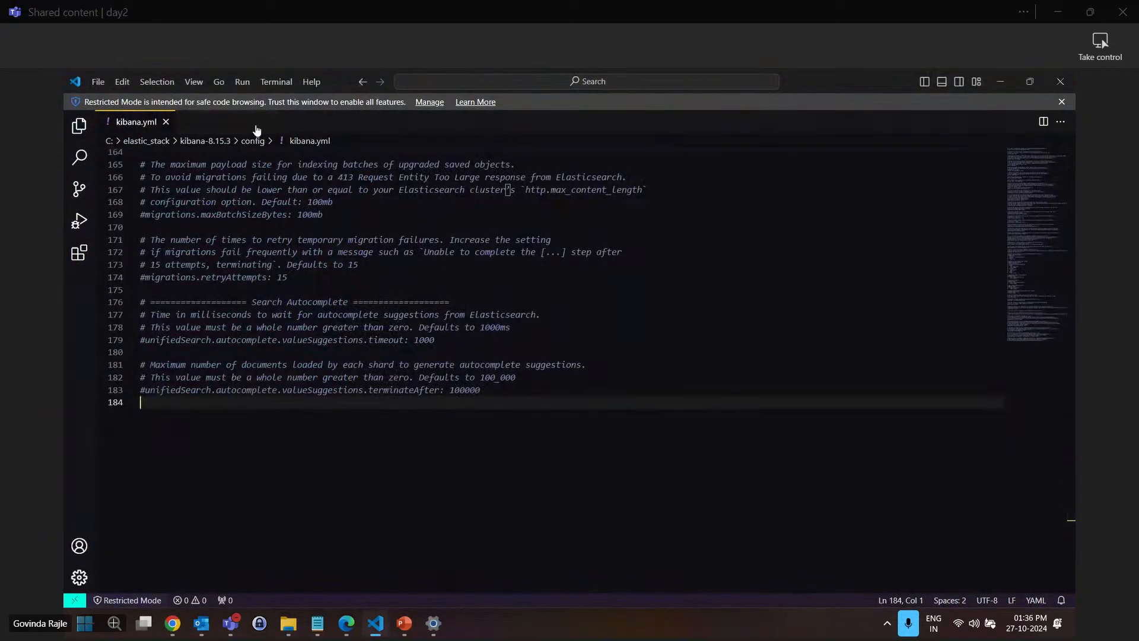
click(166, 121)
click(1052, 81)
Reopen the elasticsearch YAML file from the config folder and review its Cluster, Node, Paths, Memory and Network sections
double_click(249, 195)
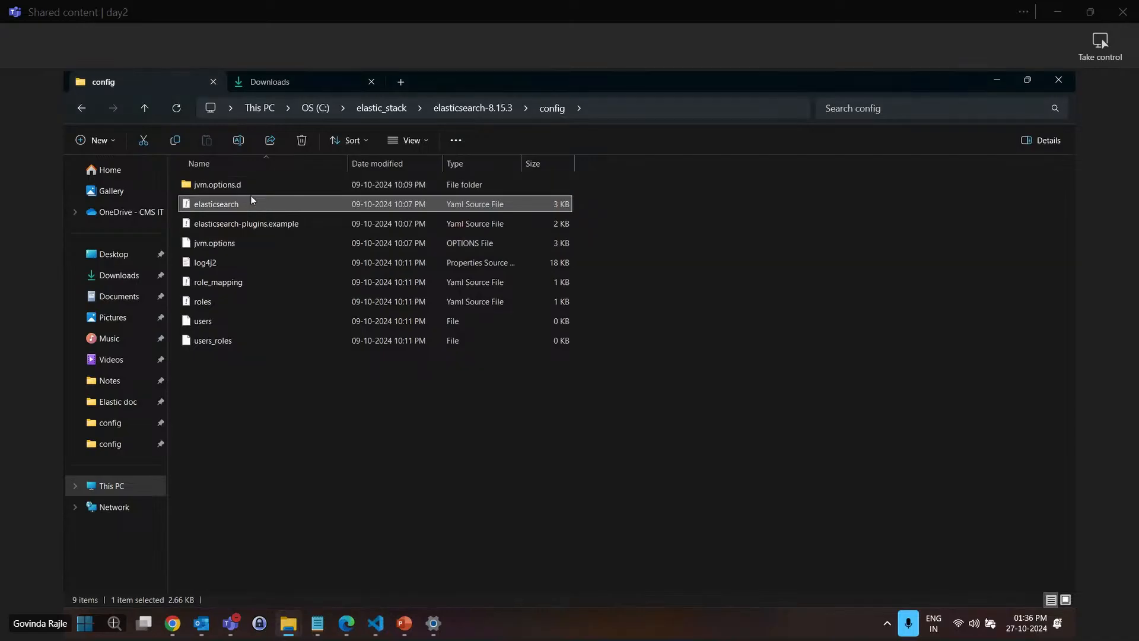
scroll(364, 318, up, 15)
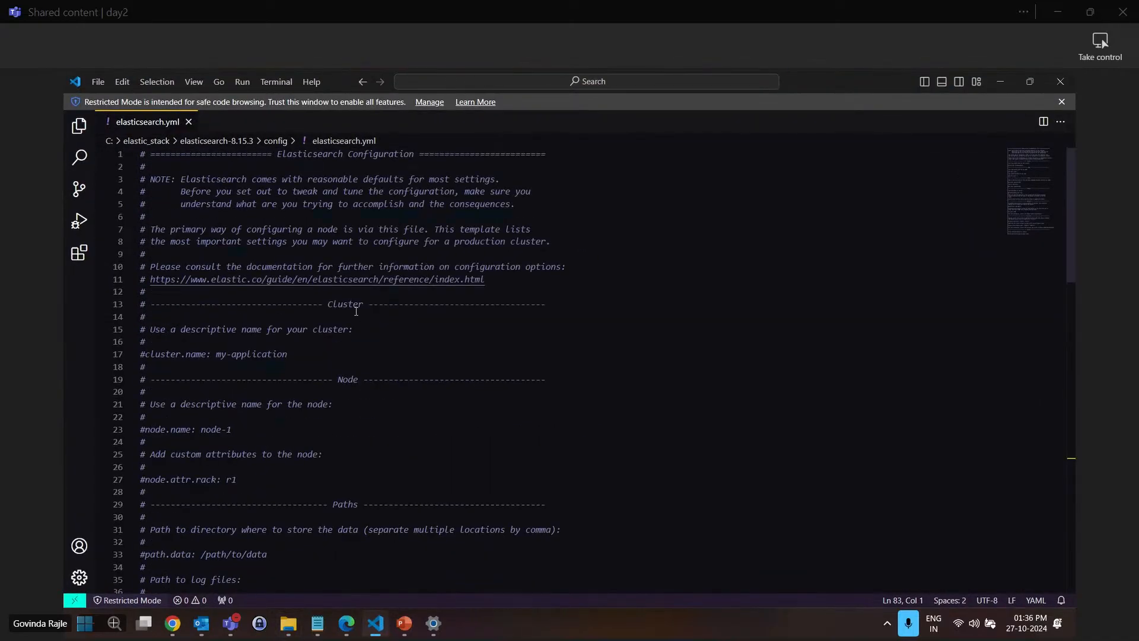
scroll(356, 310, down, 1)
scroll(373, 303, down, 6)
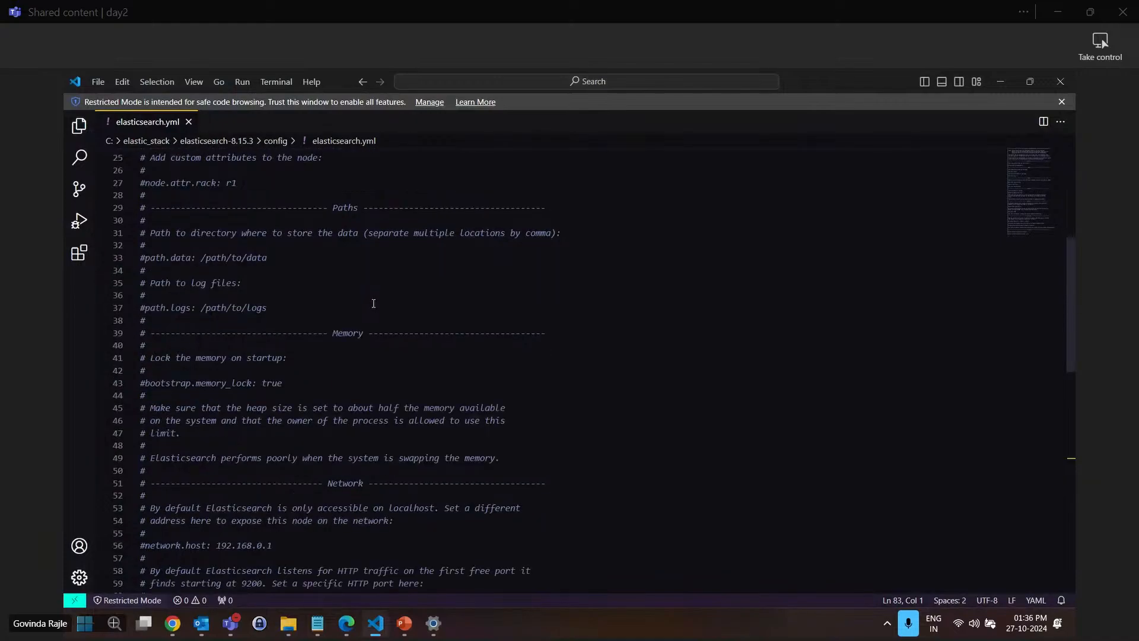
scroll(373, 303, down, 6)
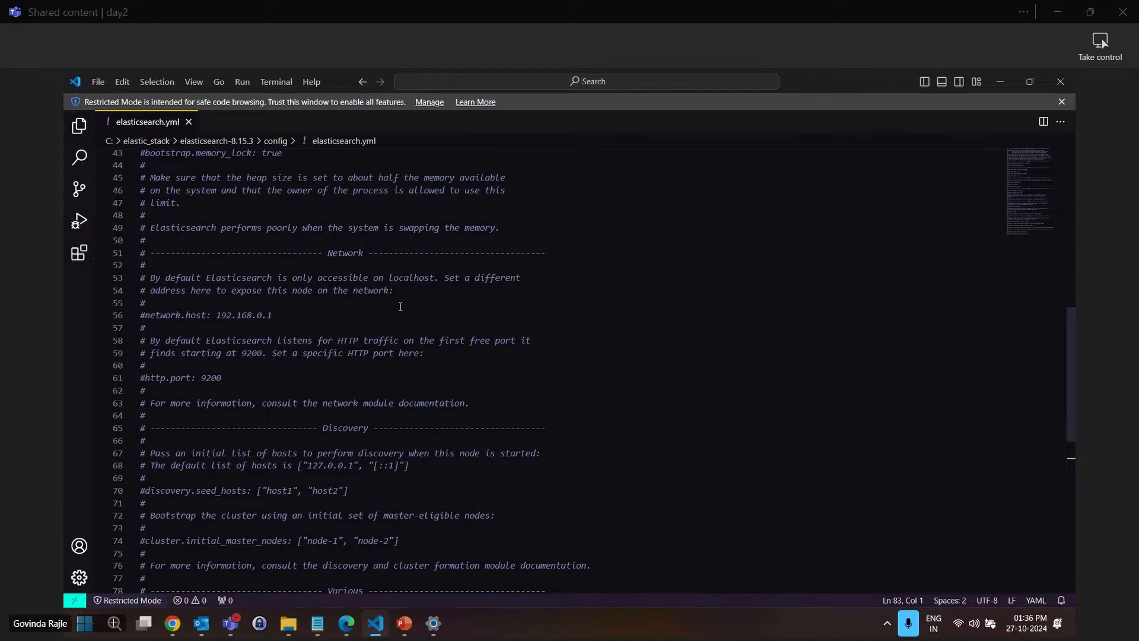
scroll(301, 320, up, 9)
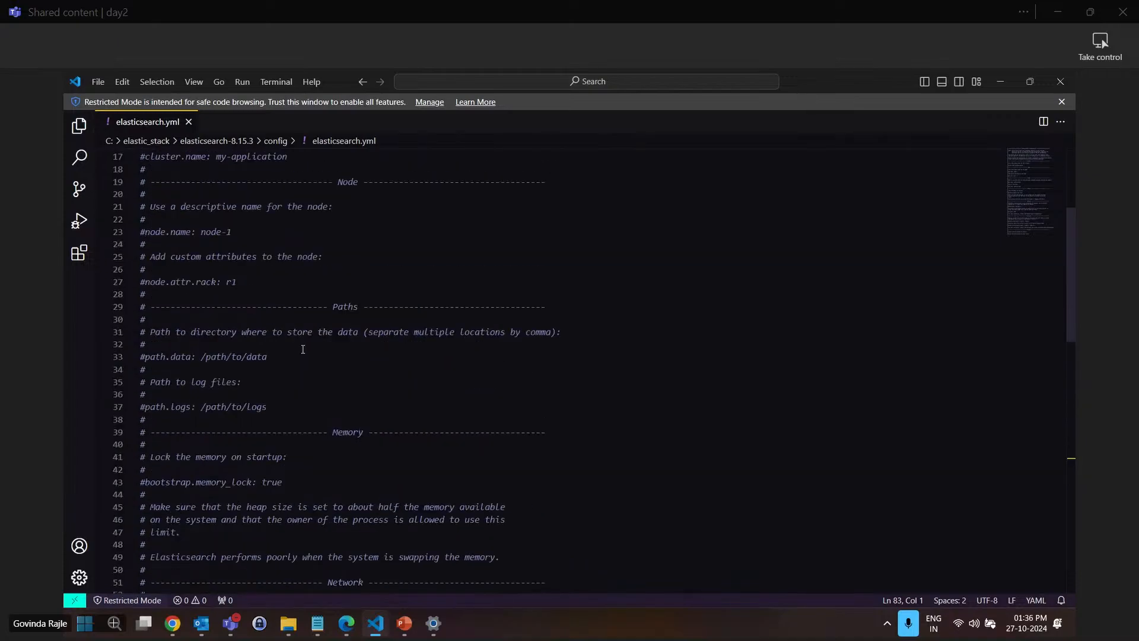
scroll(302, 349, up, 4)
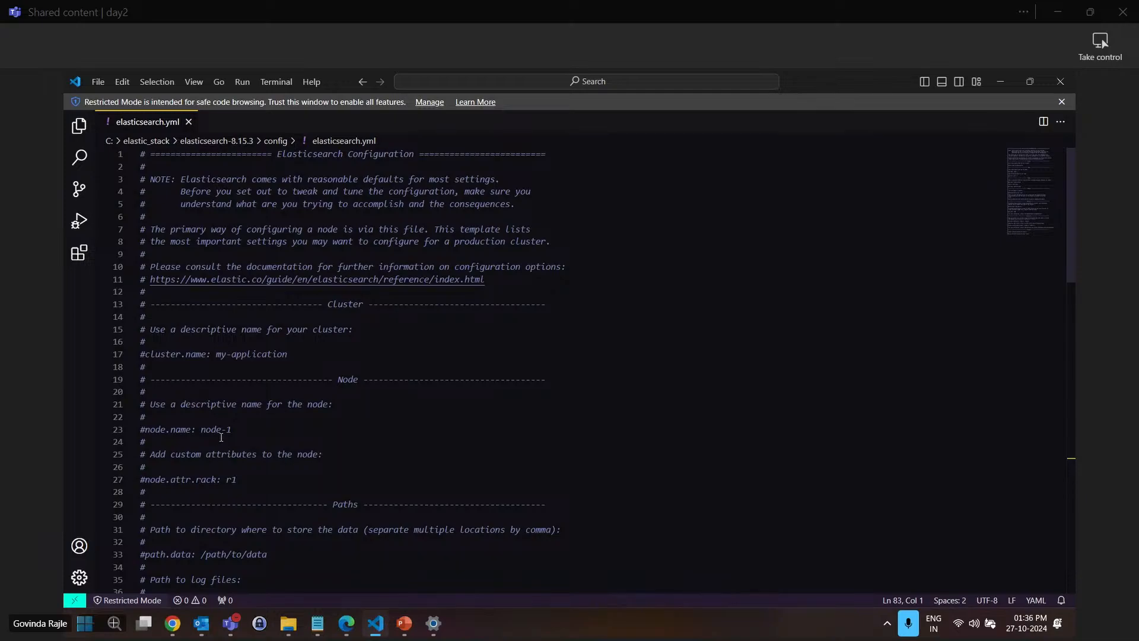
scroll(221, 437, down, 4)
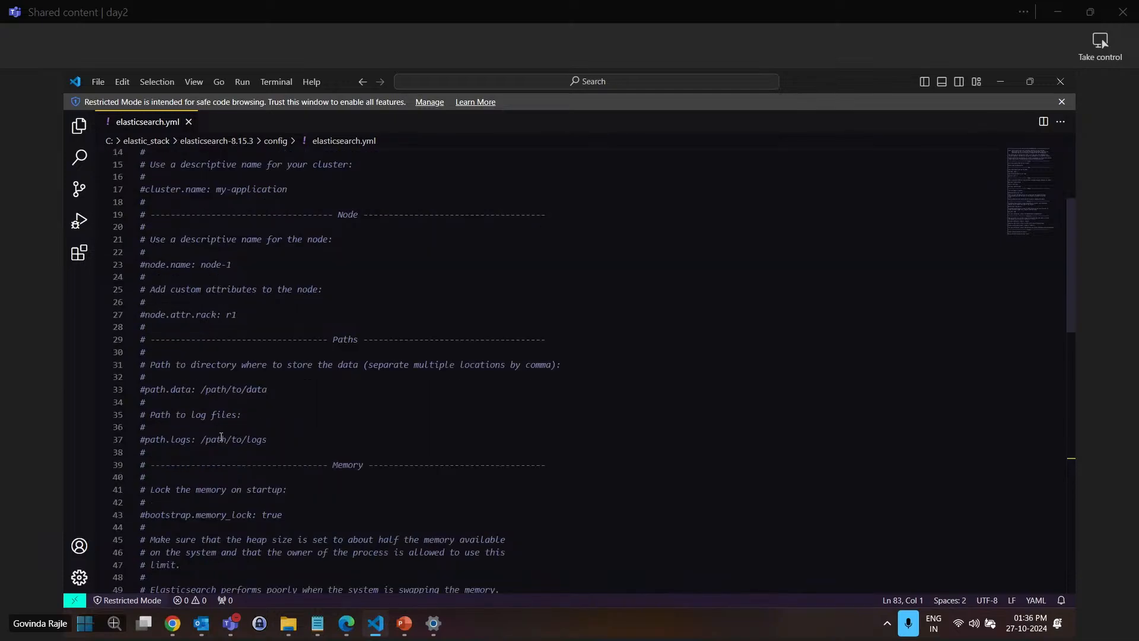
scroll(220, 436, down, 4)
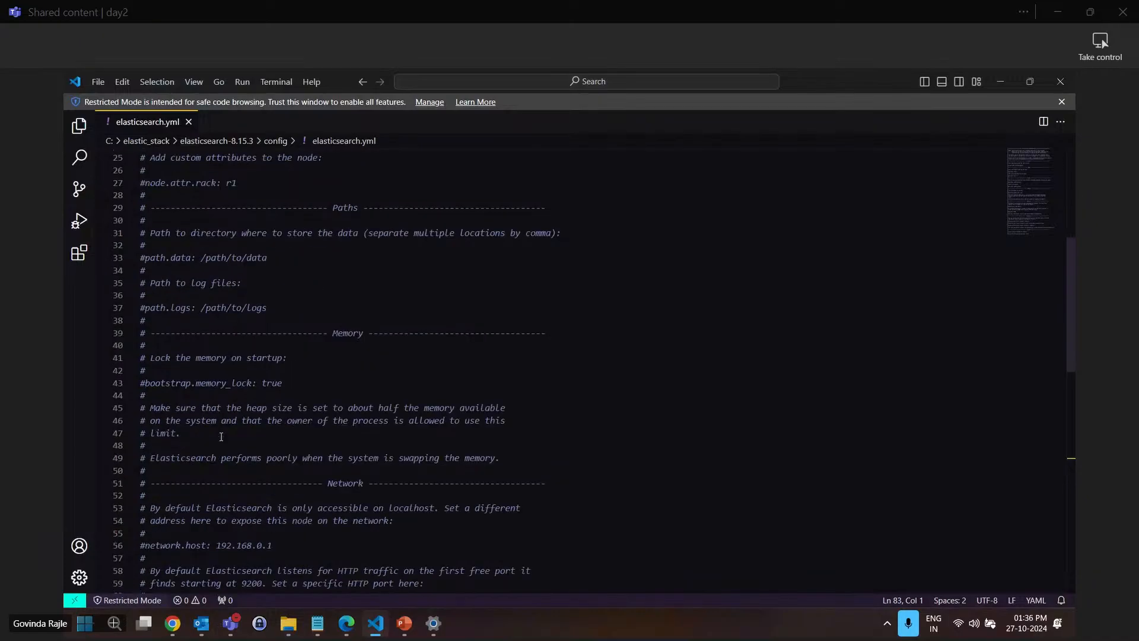
scroll(275, 338, up, 4)
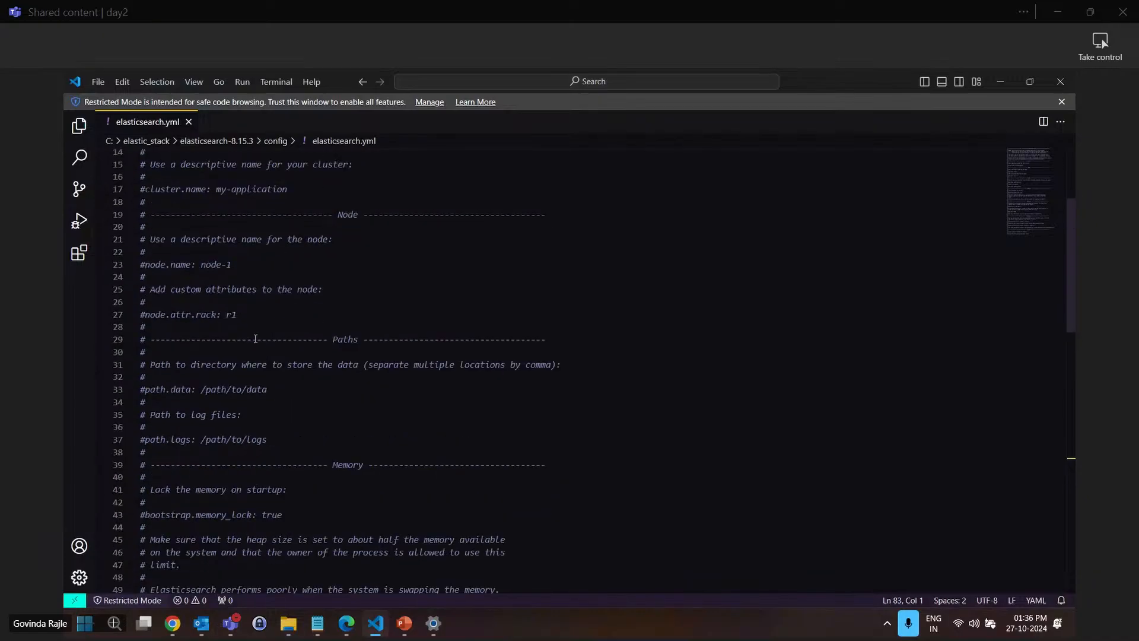
Uncomment the http.port: 9200 line in the Network section of elasticsearch.yml
scroll(255, 339, down, 5)
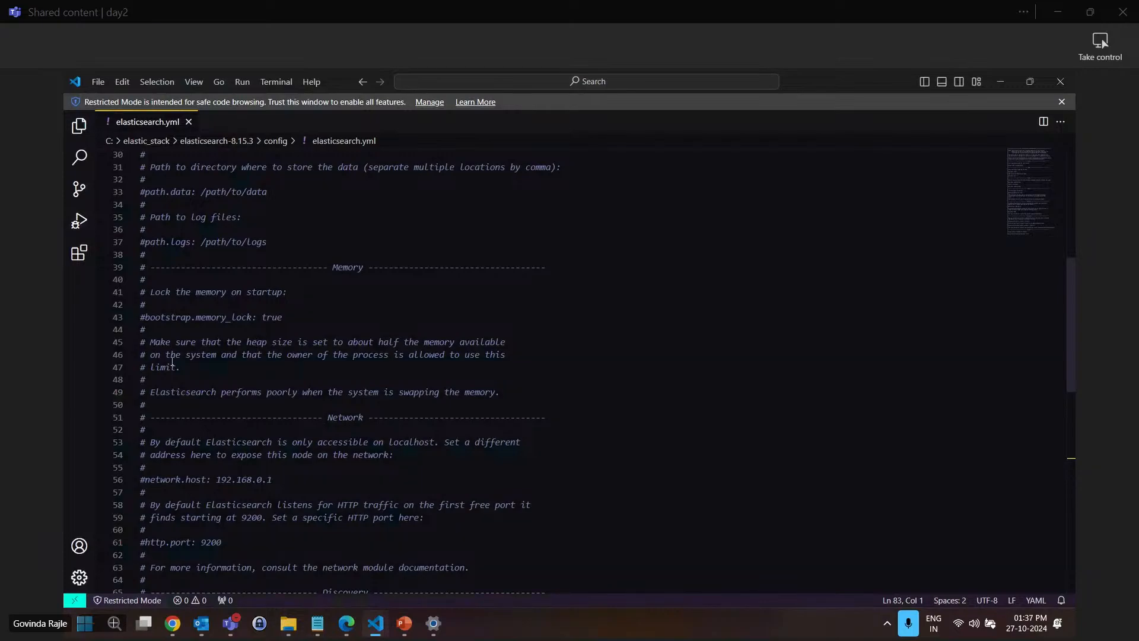
click(146, 541)
key(BackSpace)
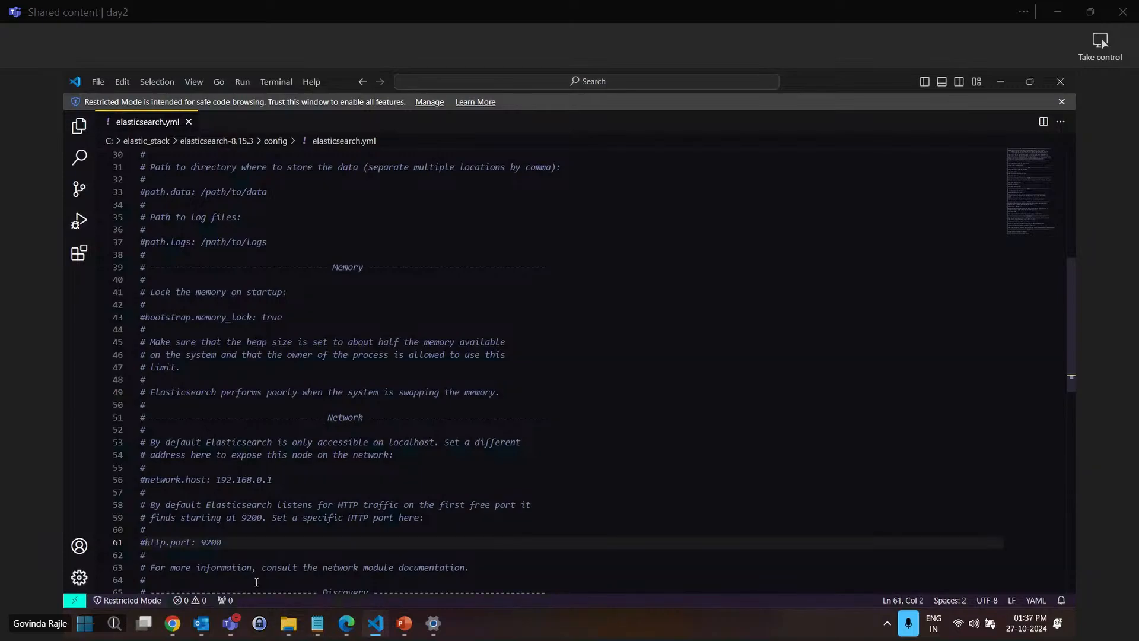
scroll(249, 578, down, 1)
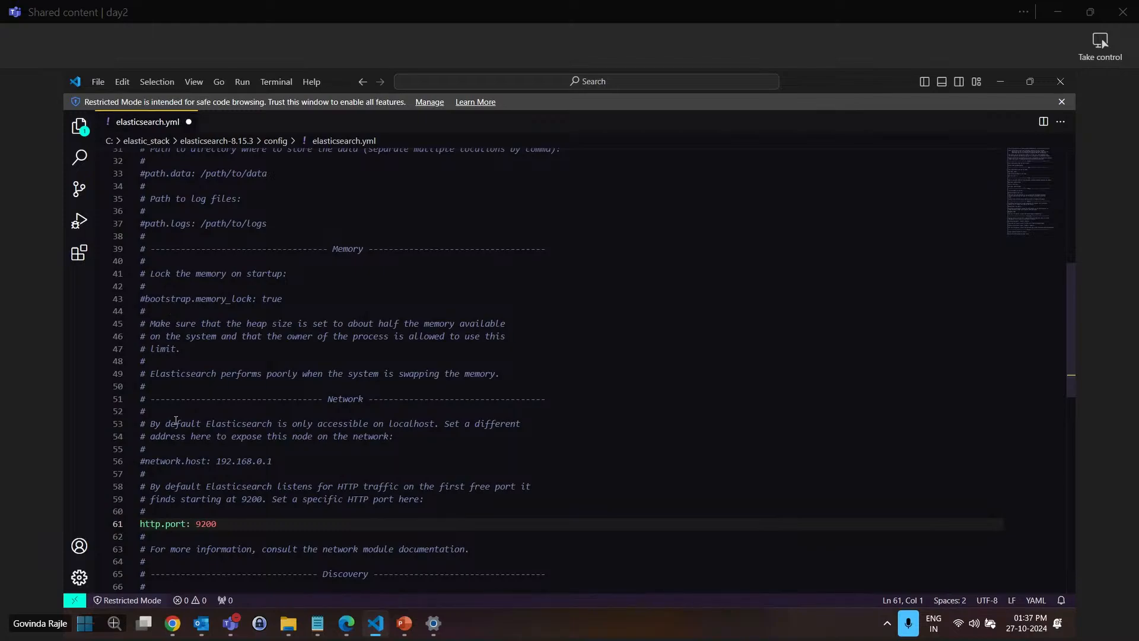
Uncomment the network.host line in the Network section and set its value to localhost
click(144, 464)
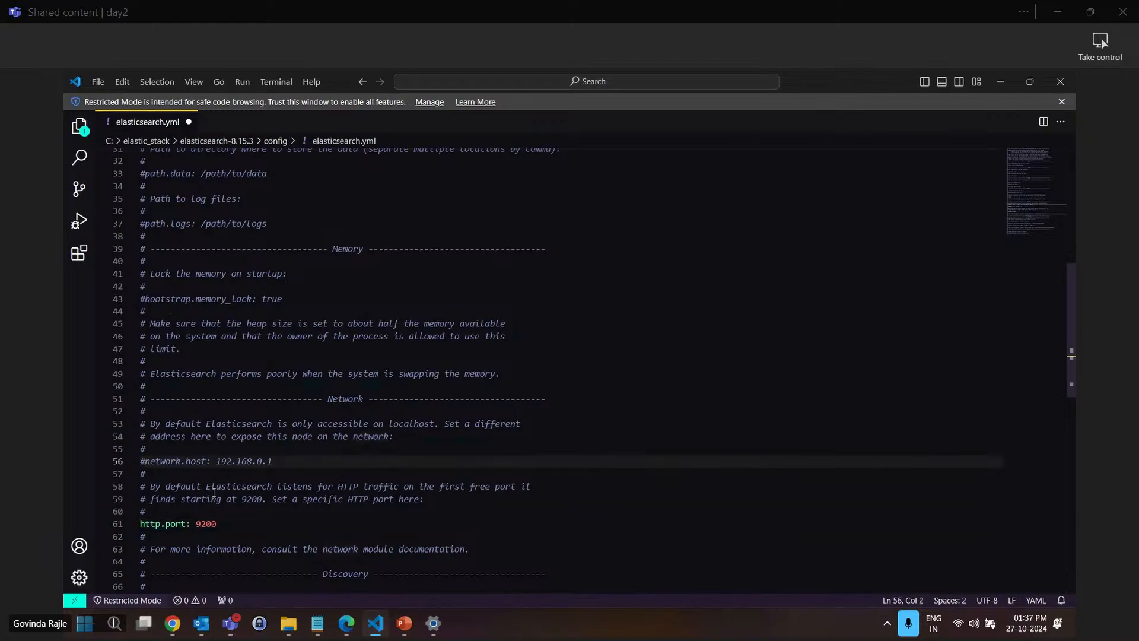
key(BackSpace)
key(End)
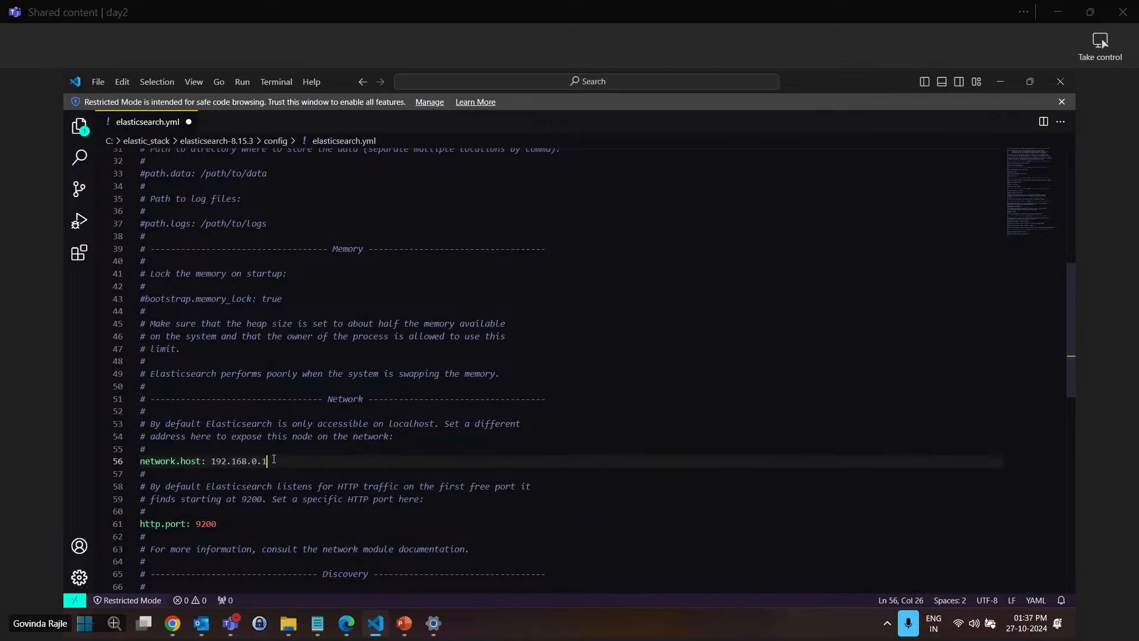
key(BackSpace)
key(BackSpace)
key(BackSpace)
key(BackSpace)
key(BackSpace)
key(BackSpace)
key(BackSpace)
key(BackSpace)
key(BackSpace)
key(BackSpace)
key(BackSpace)
text(locaalhost)
Search elasticsearch.yml for xpack settings and clear the search term
scroll(297, 457, down, 4)
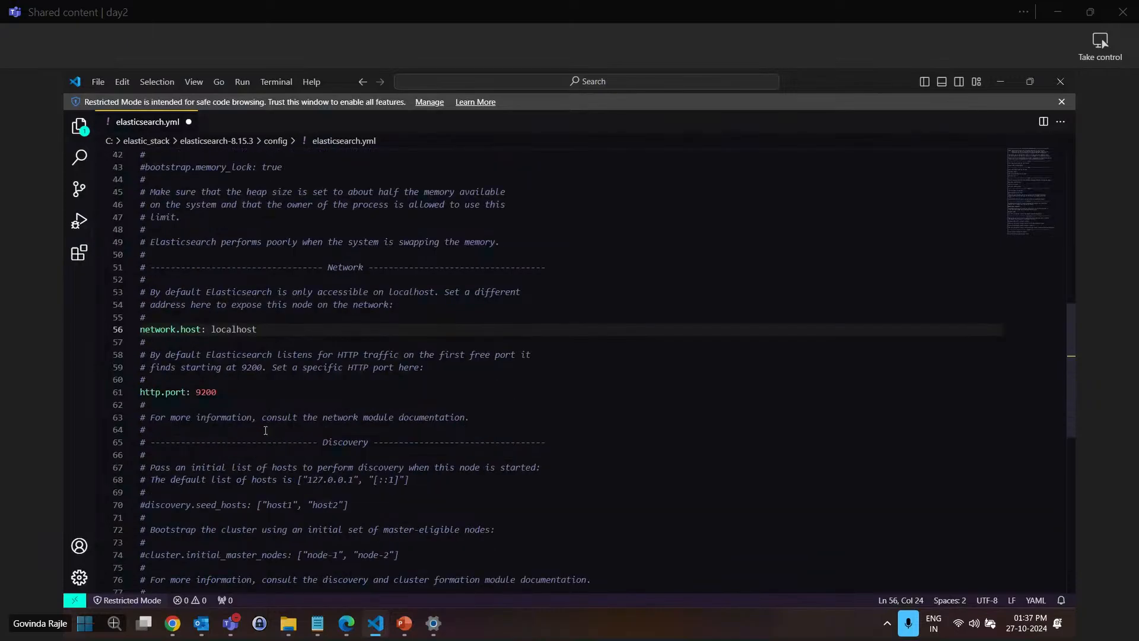
scroll(267, 431, down, 2)
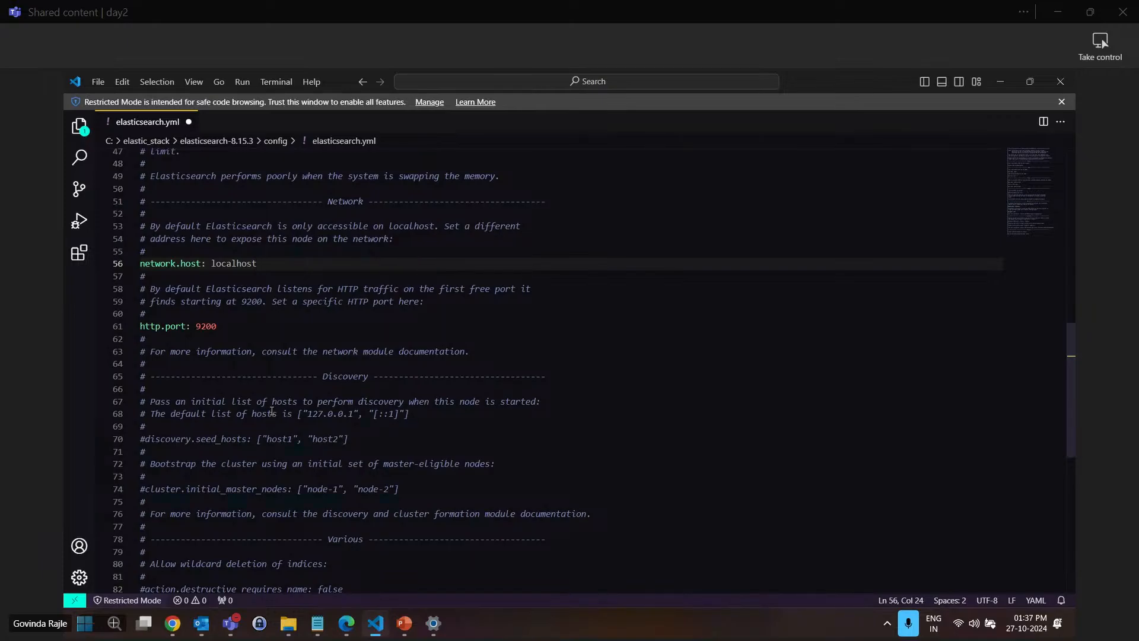
key(ctrl+f)
text(x)
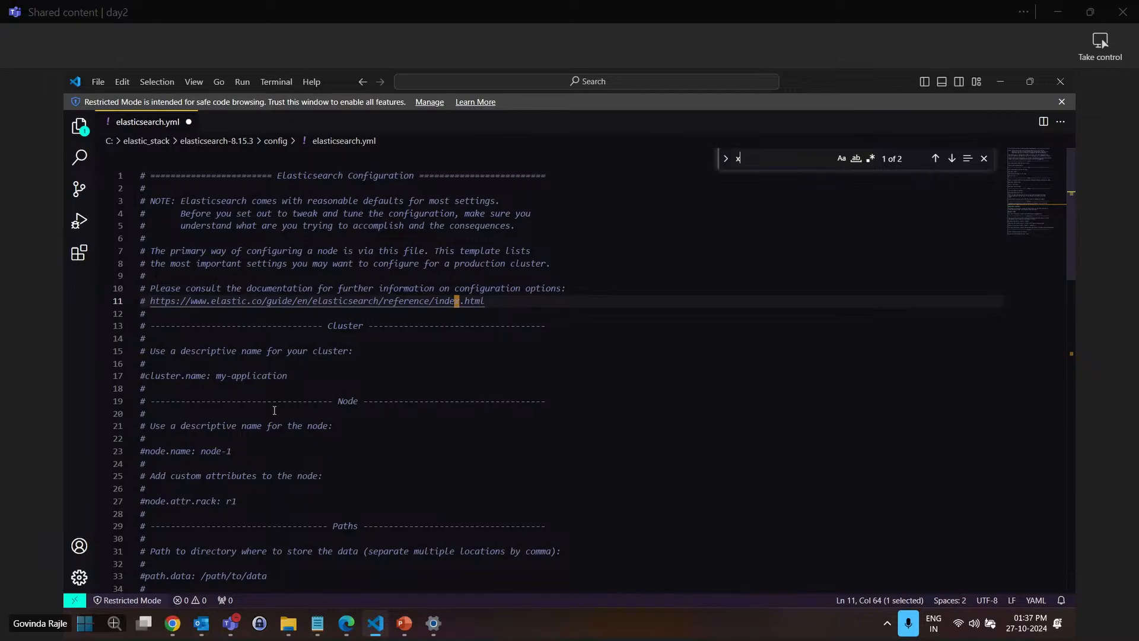
text(pack)
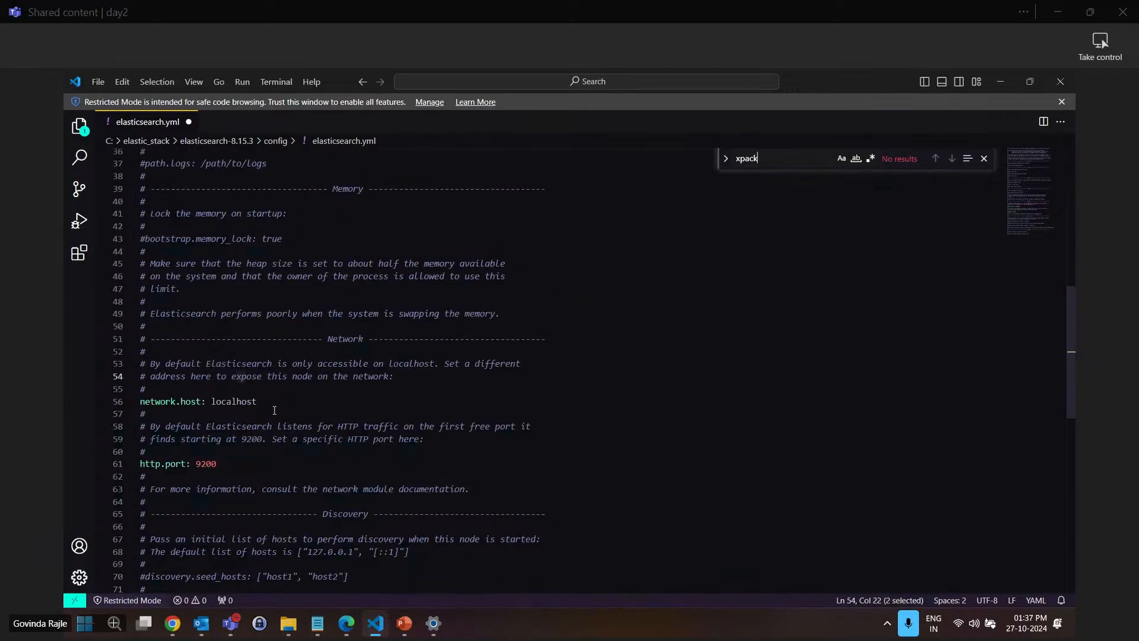
key(BackSpace)
key(BackSpace)
key(BackSpace)
key(BackSpace)
key(BackSpace)
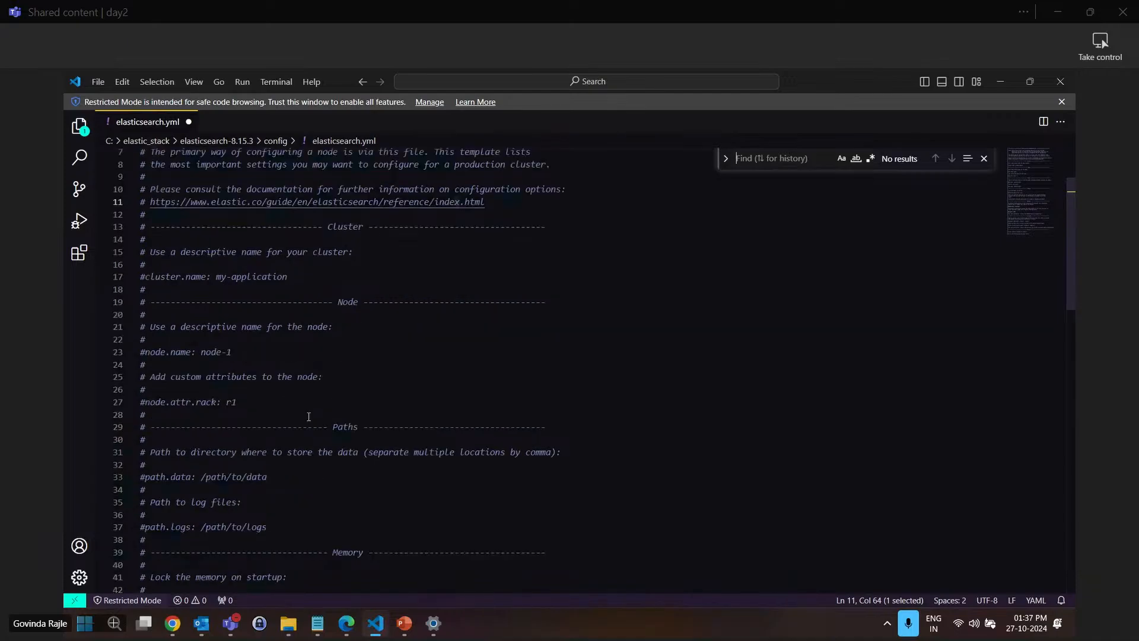
Add the line xpack.security.enabled: false at the end of elasticsearch.yml, below the Various section
scroll(308, 417, down, 15)
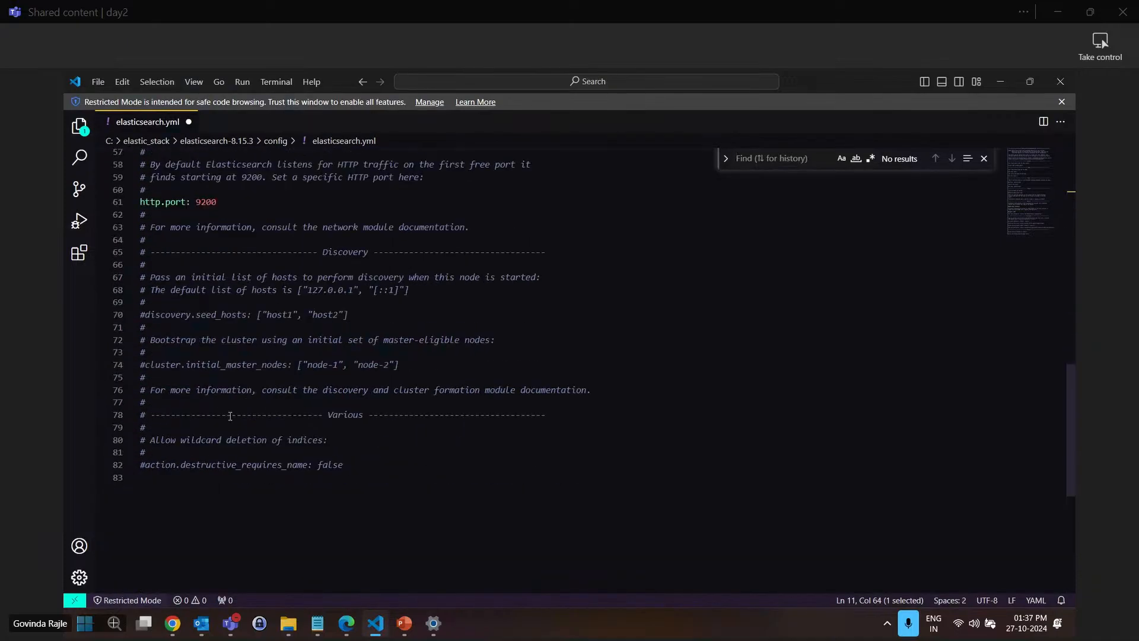
scroll(231, 412, up, 1)
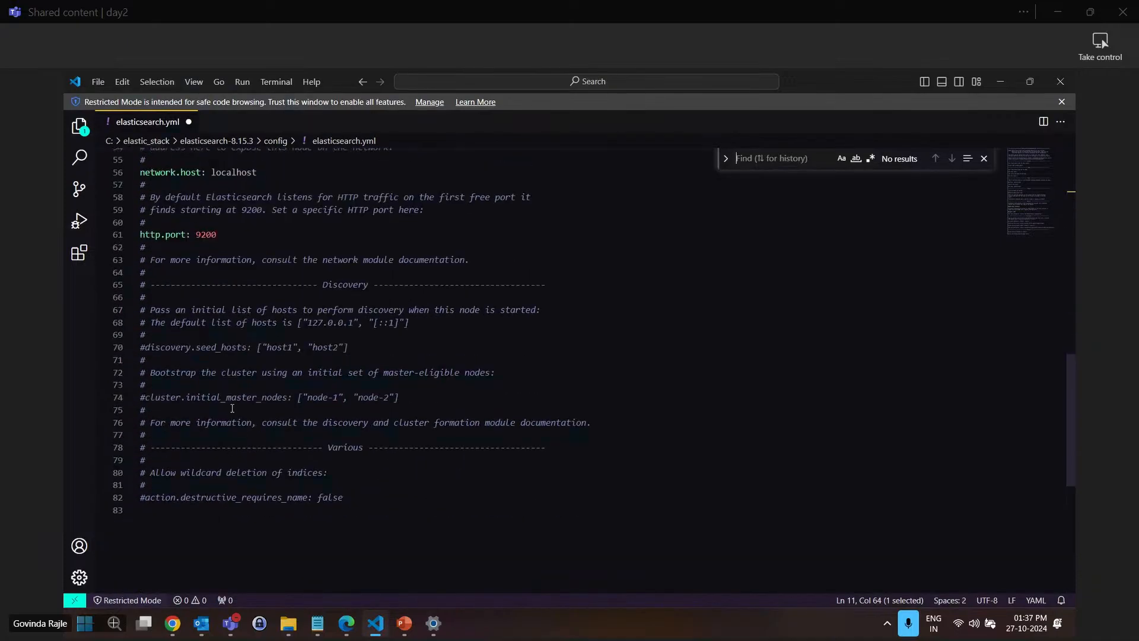
click(220, 277)
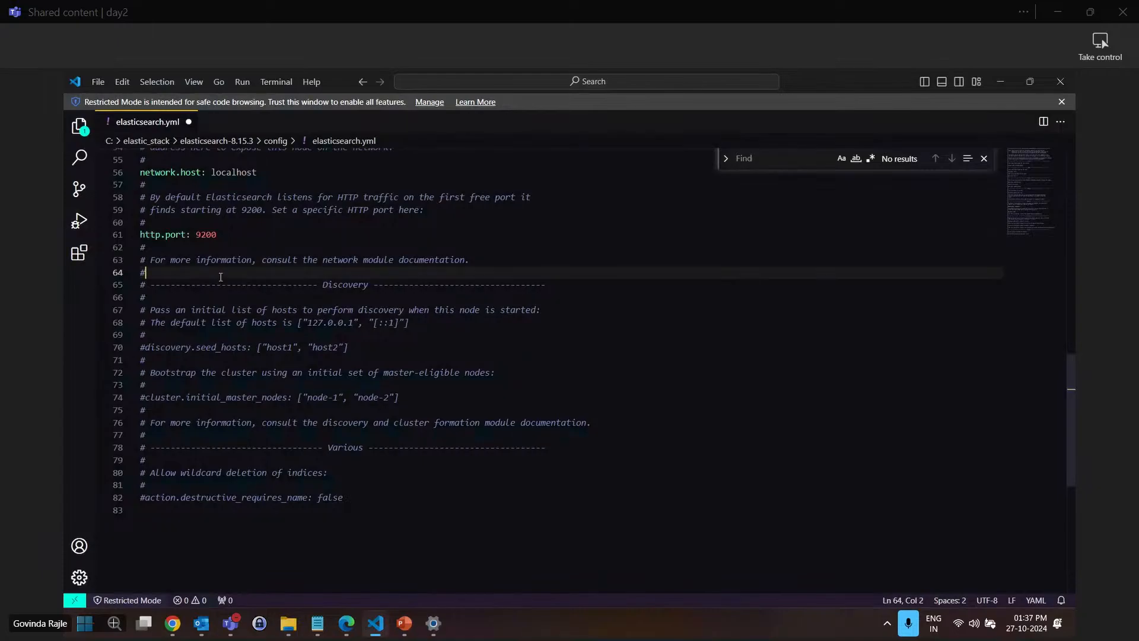
key(Up)
key(Up)
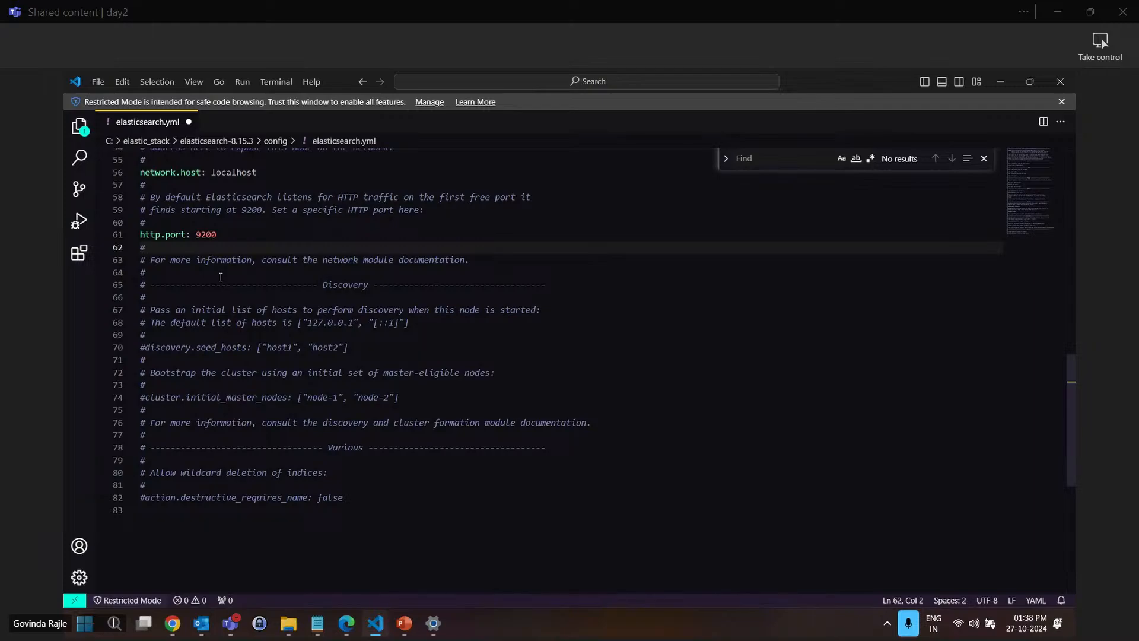
click(186, 532)
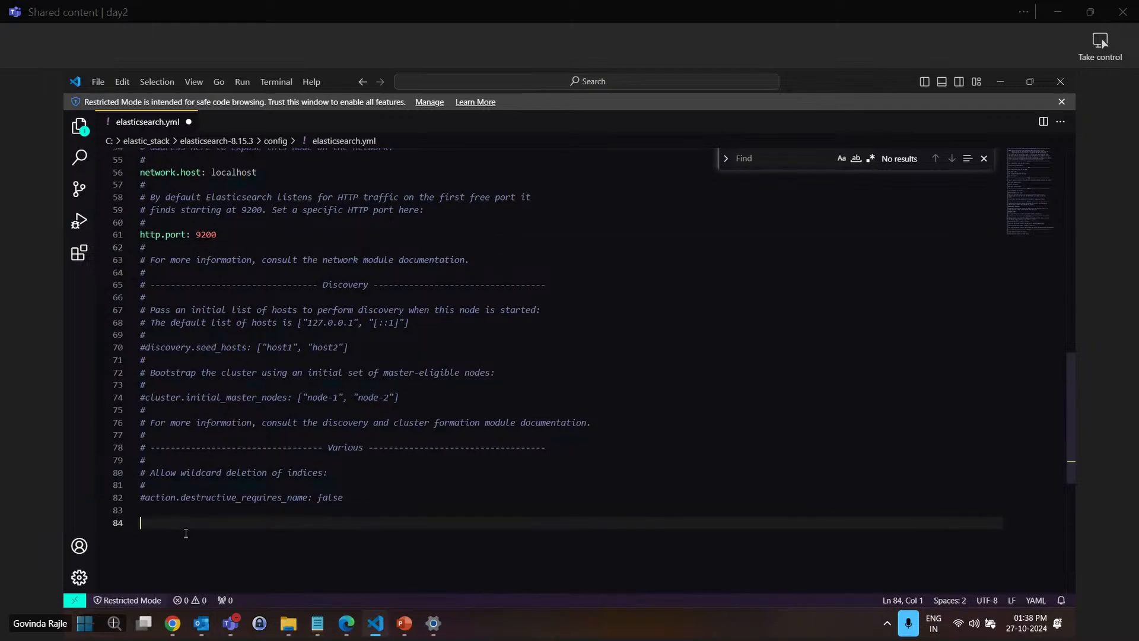
key(Return)
text(xpack.security.enable)
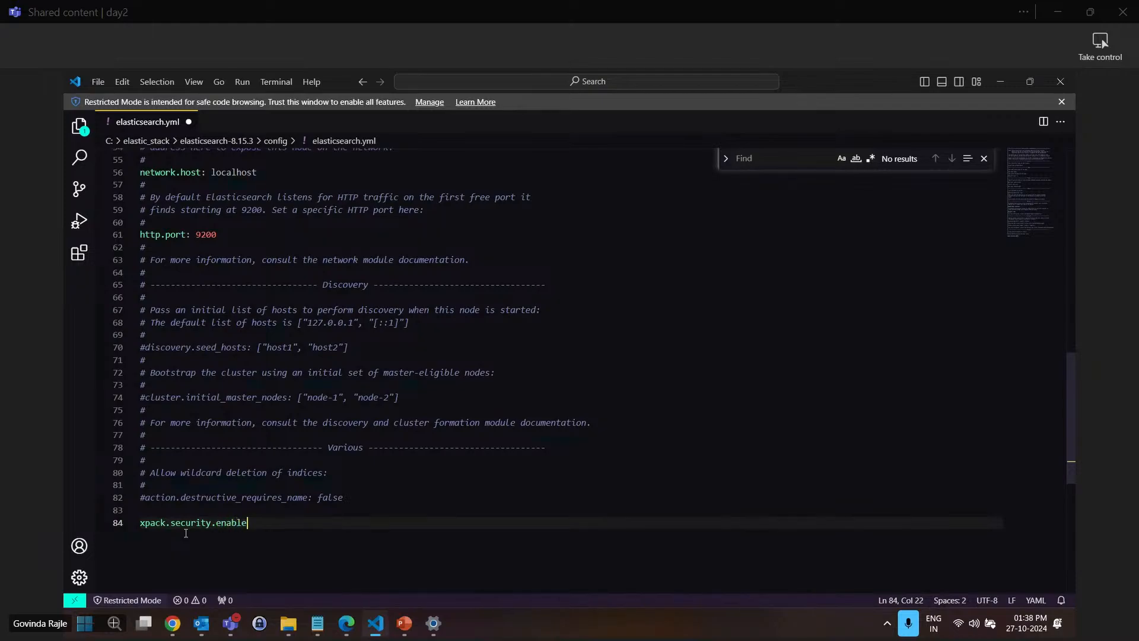
text(d: false)
key(Return)
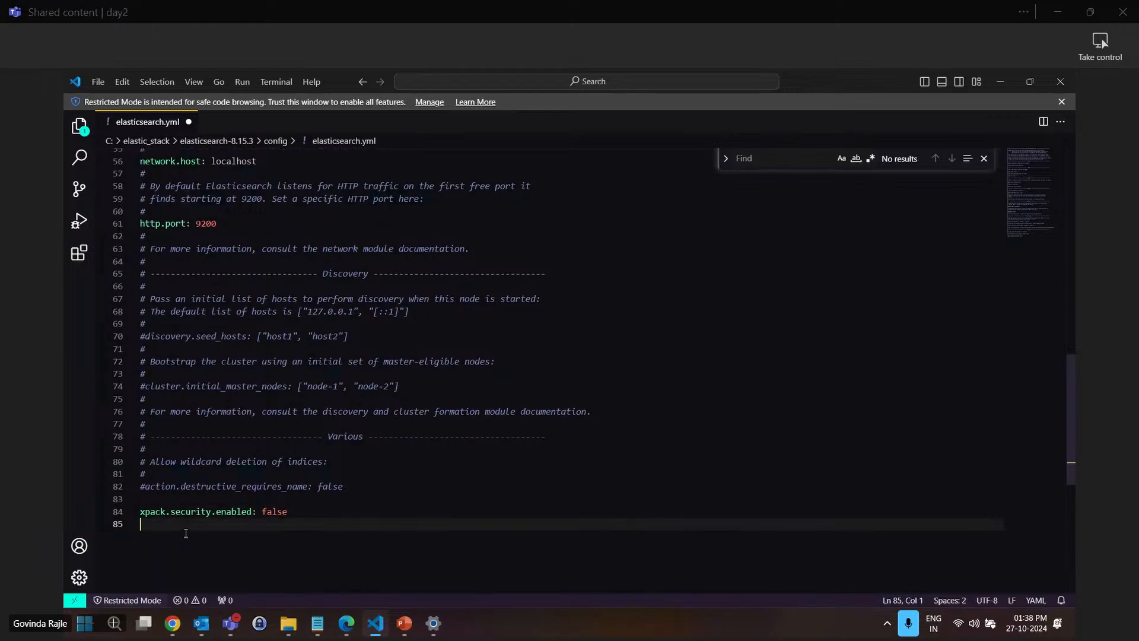
Add the lines xpack.security.enrollment.enabled: true and xpack.security.http.ssl.enabled: false below the xpack.security.enabled setting
text(xpack.security.enrollment.enabl)
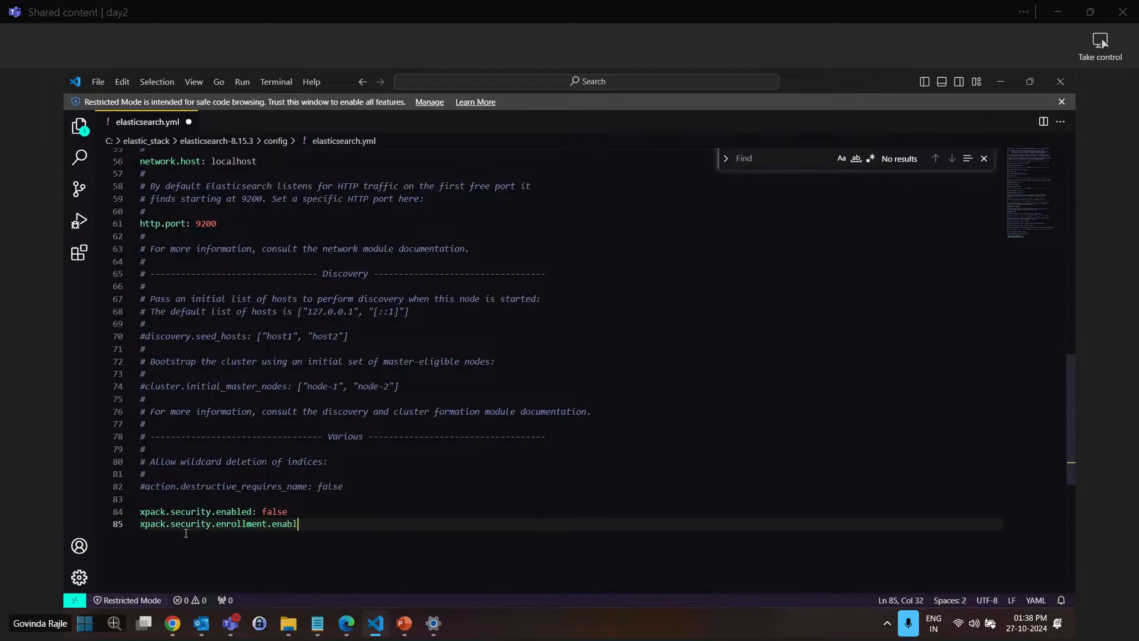
text(ed: true)
key(Return)
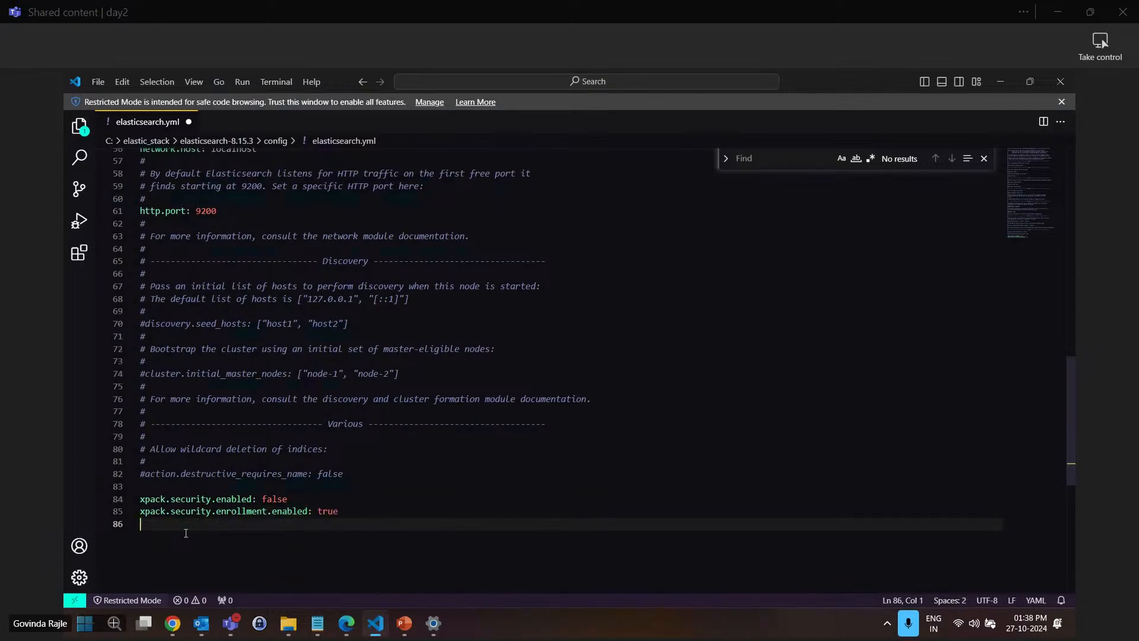
text(xpack.security.http.ssl.ena)
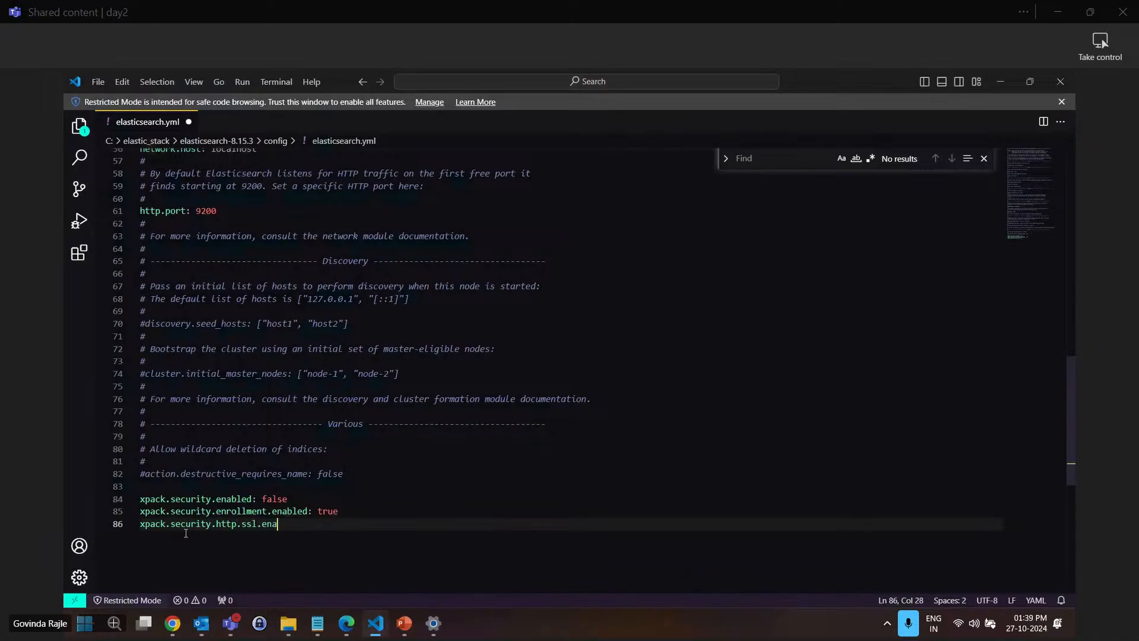
text(bled: false)
click(522, 350)
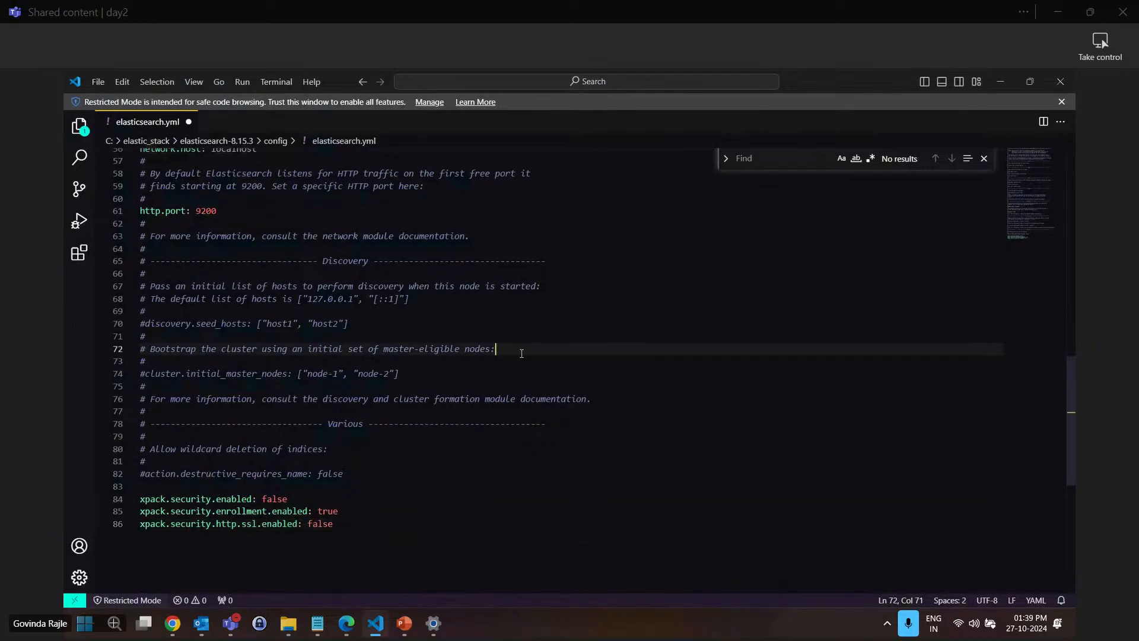
Check the edited settings in elasticsearch.yml, save the file and close it, returning to the config folder
scroll(431, 386, up, 13)
scroll(431, 386, up, 5)
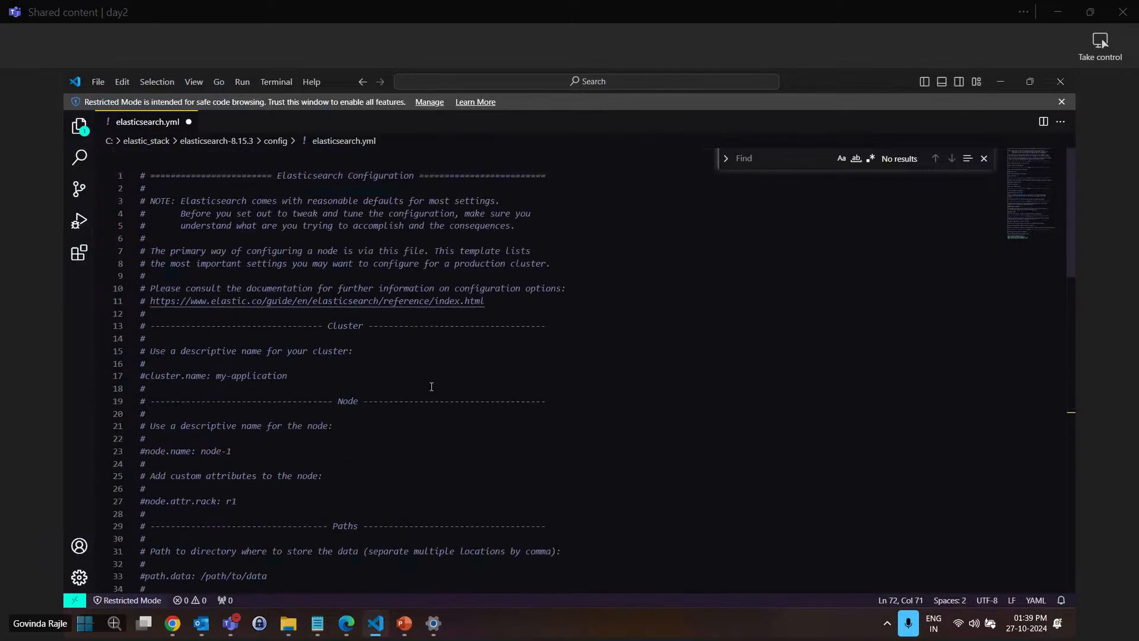
scroll(431, 387, down, 16)
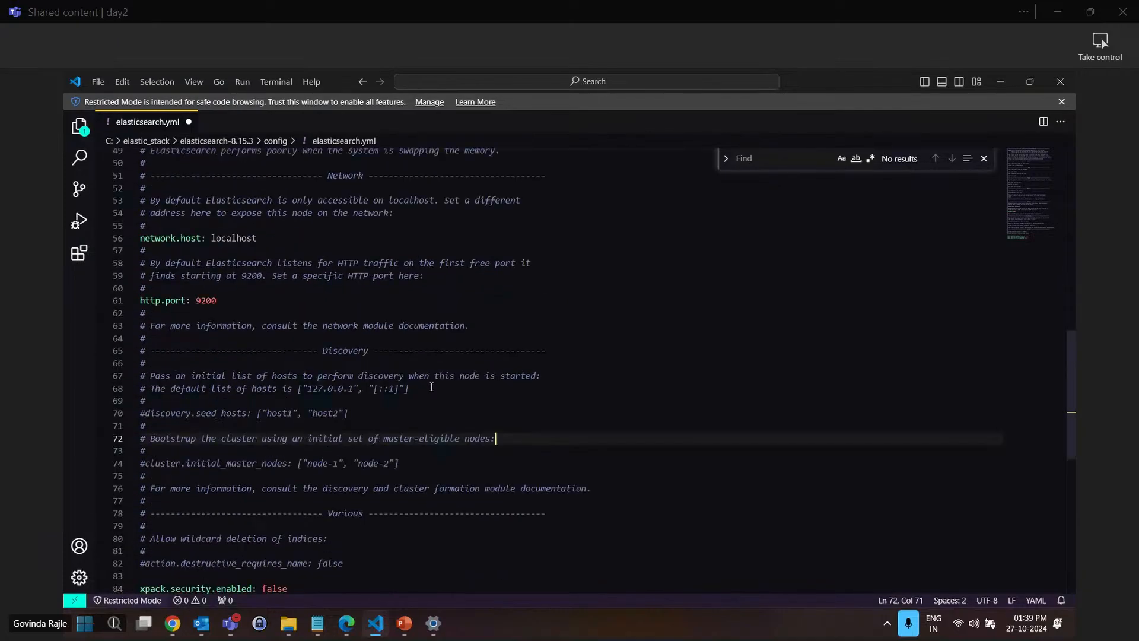
scroll(431, 386, down, 6)
scroll(370, 367, up, 4)
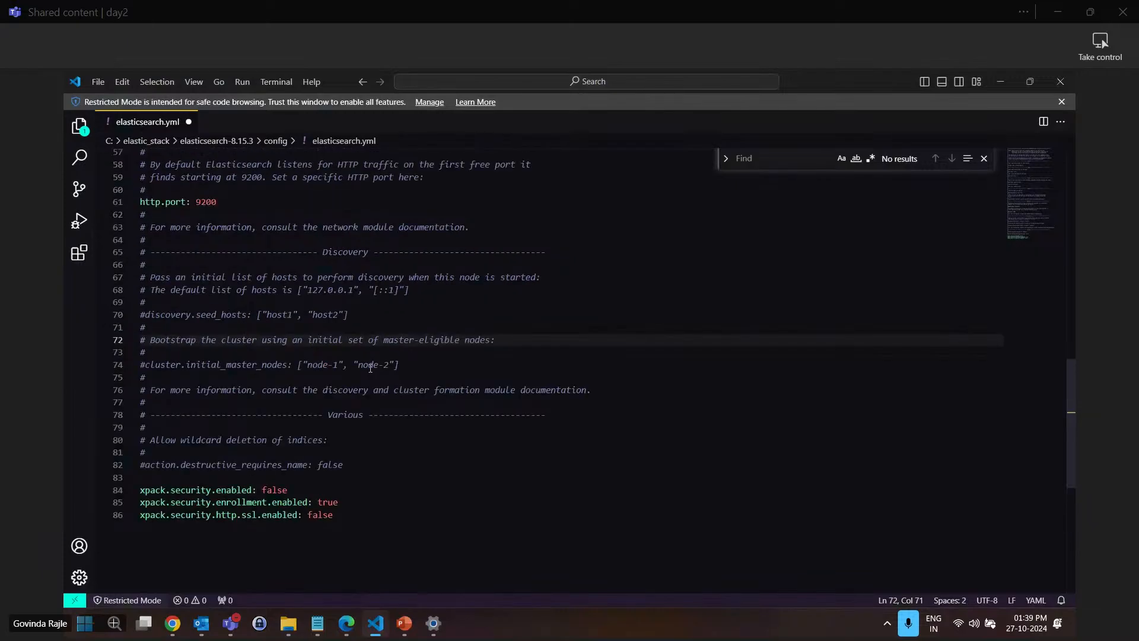
key(ctrl+s)
click(706, 403)
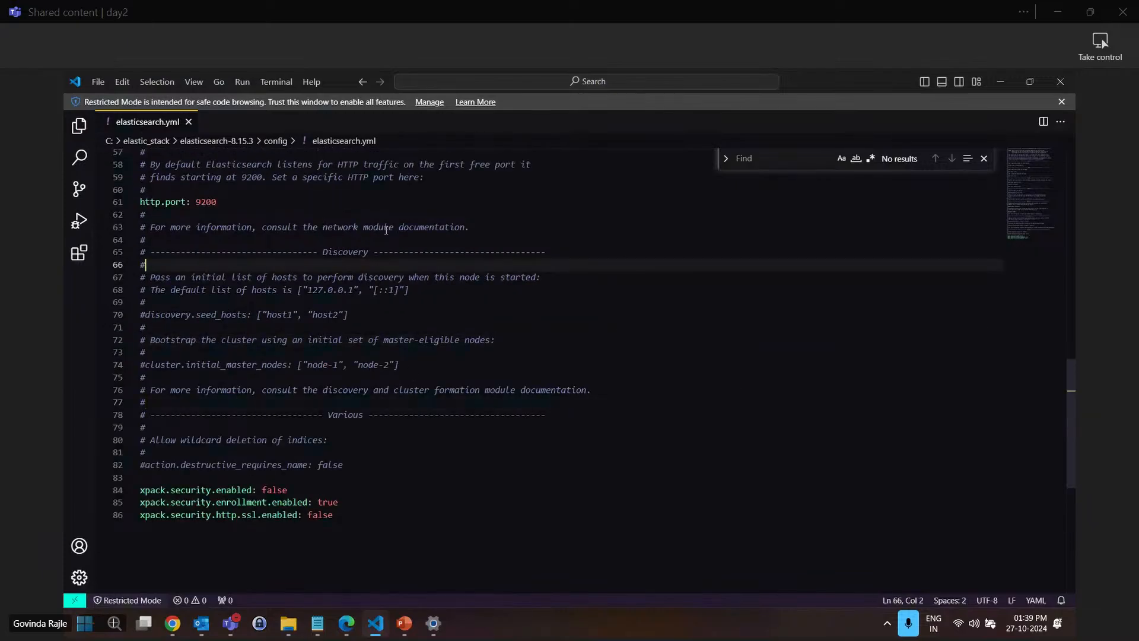
click(188, 122)
click(997, 81)
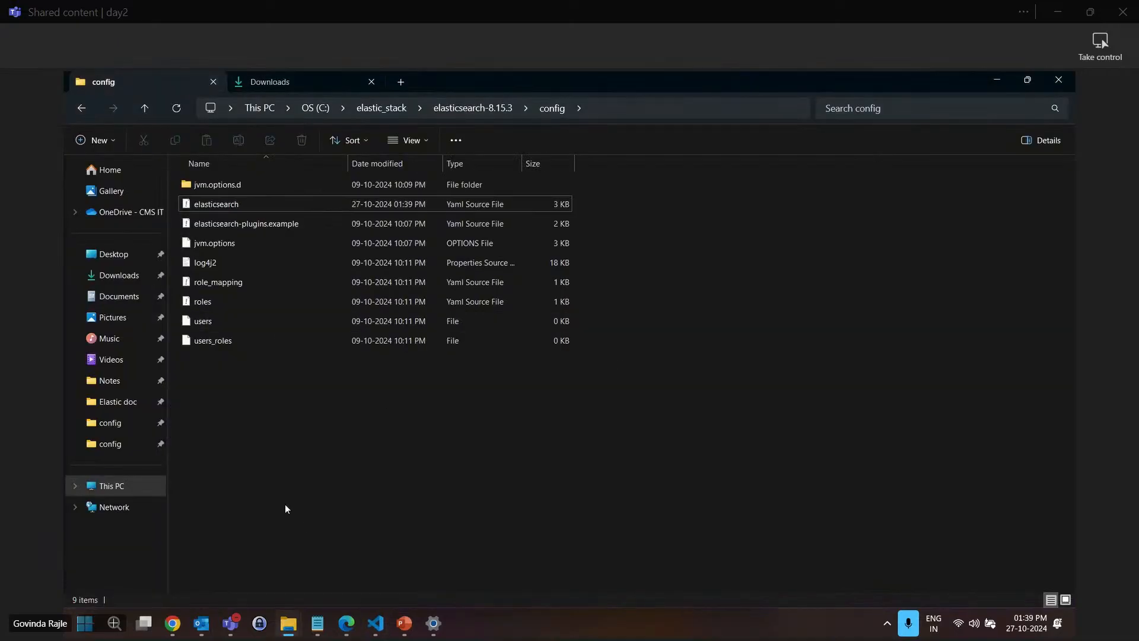
Open a terminal with administrator rights and go to the bin folder of elasticsearch-8.15.3 in File Explorer
right_click(83, 628)
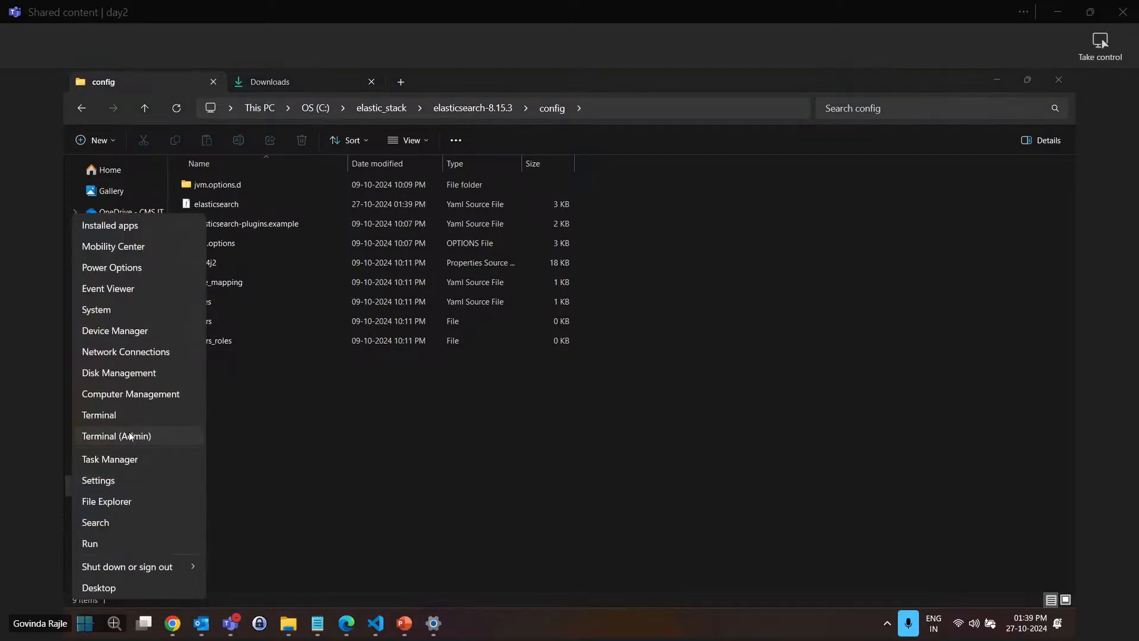
click(130, 436)
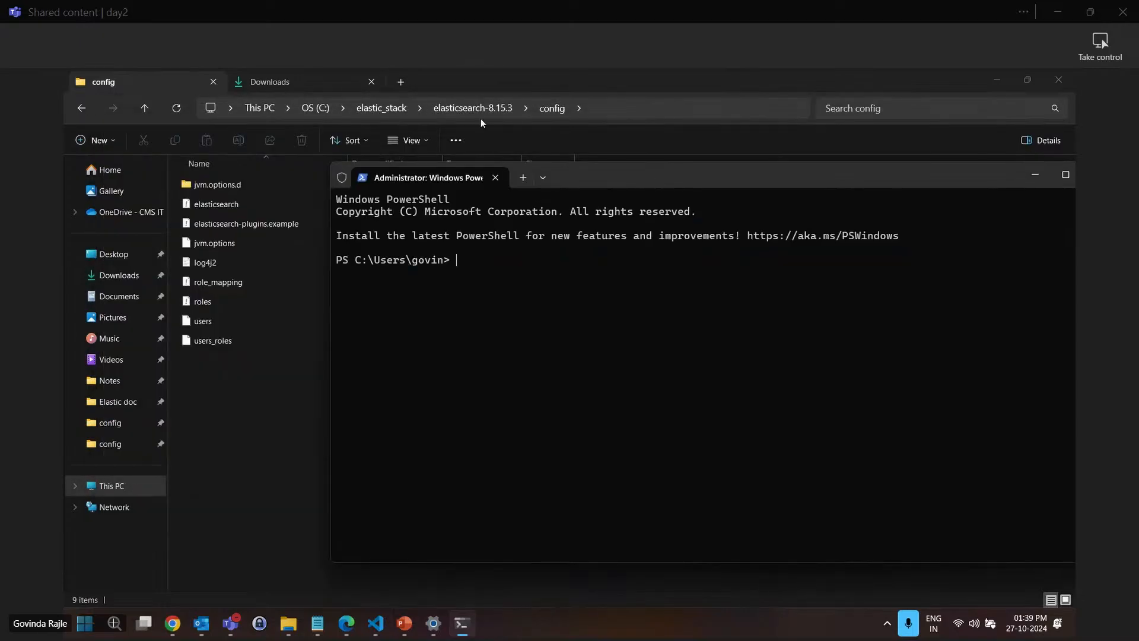
click(469, 109)
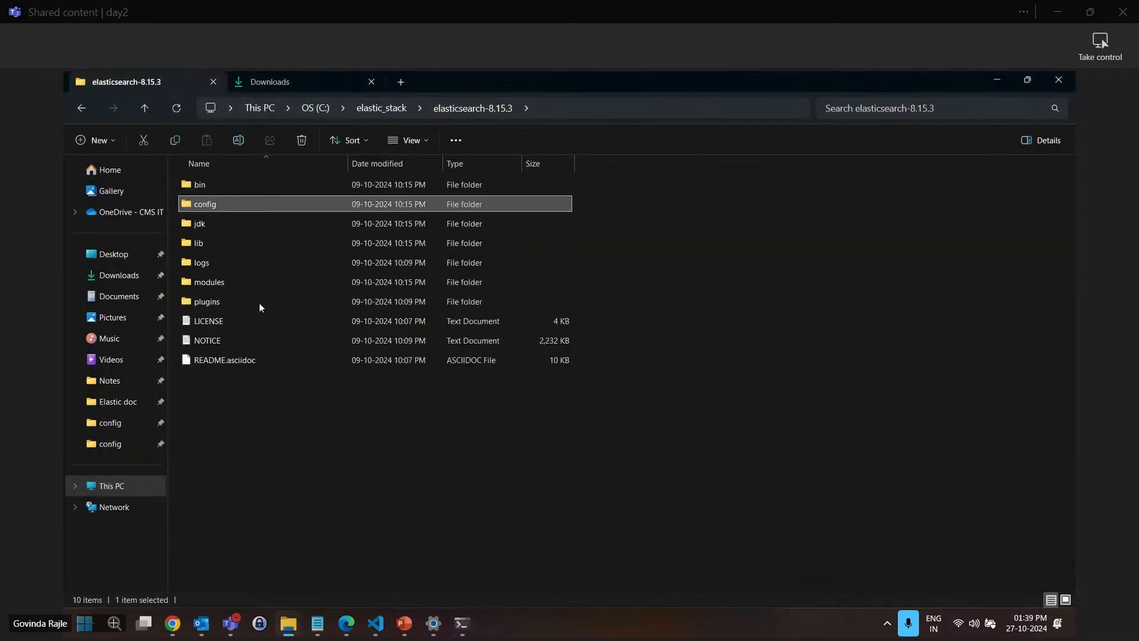
double_click(222, 187)
click(596, 107)
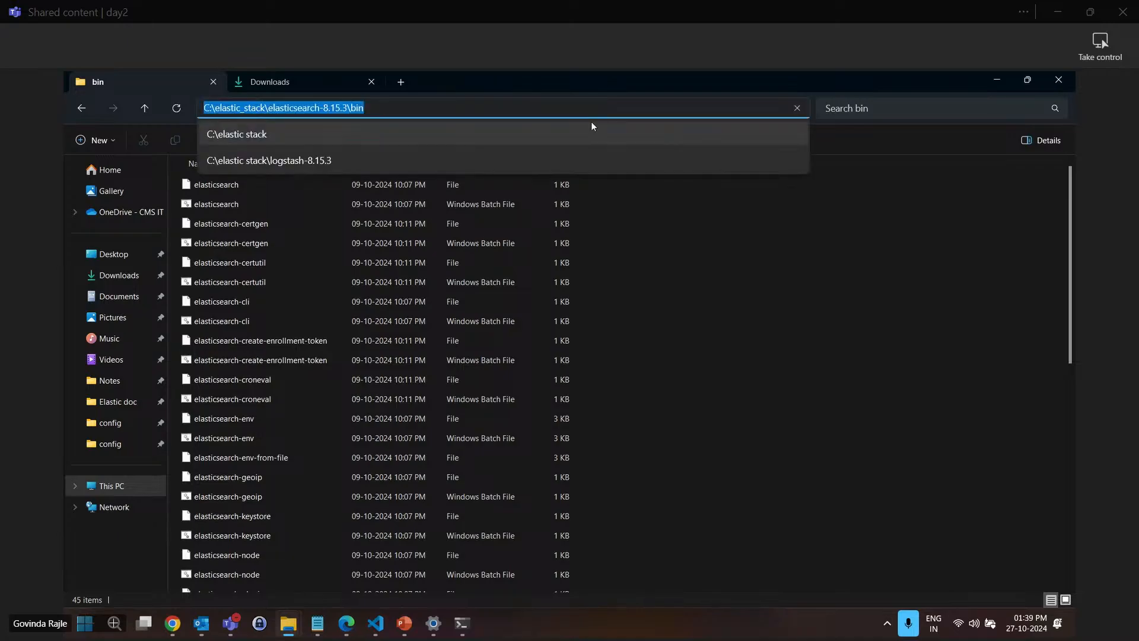
Start Elasticsearch by running the elasticsearch command in the administrator PowerShell terminal
click(462, 630)
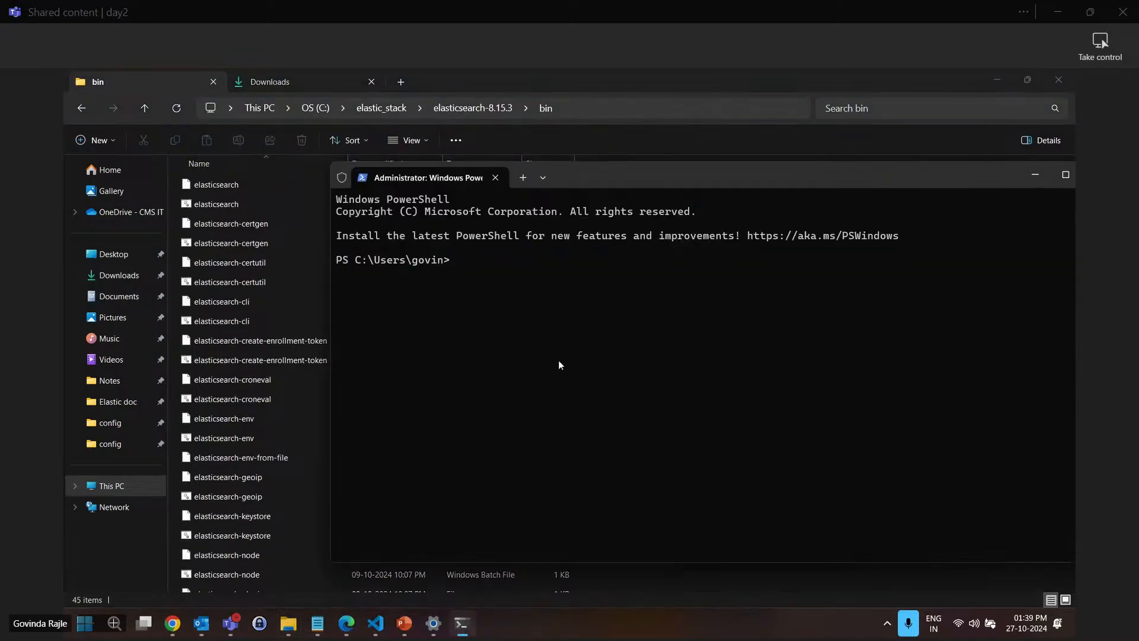
text(elasticsearch)
key(Return)
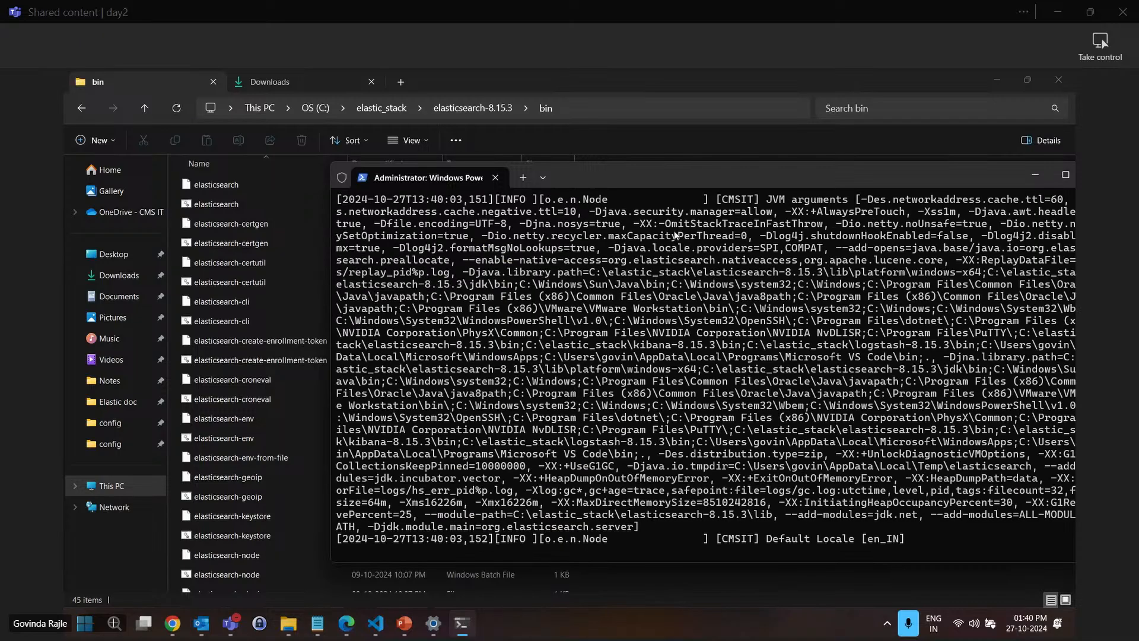
Examine the Elasticsearch startup log in the terminal, from the latest entries back to the JVM arguments and down again
drag(689, 180, 571, 150)
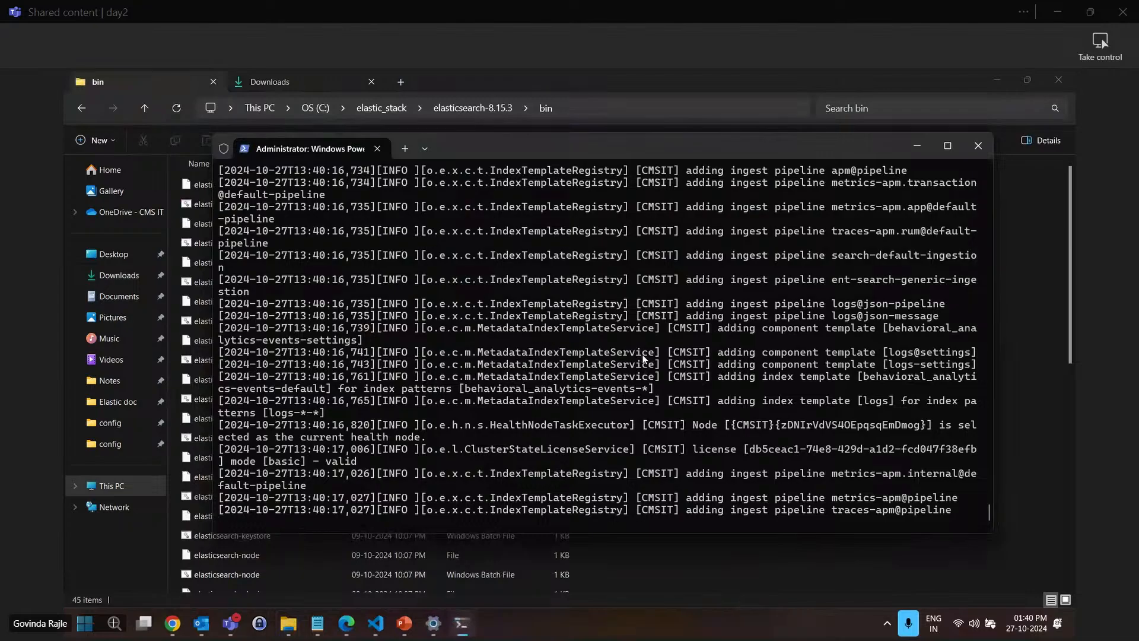
scroll(644, 359, up, 1)
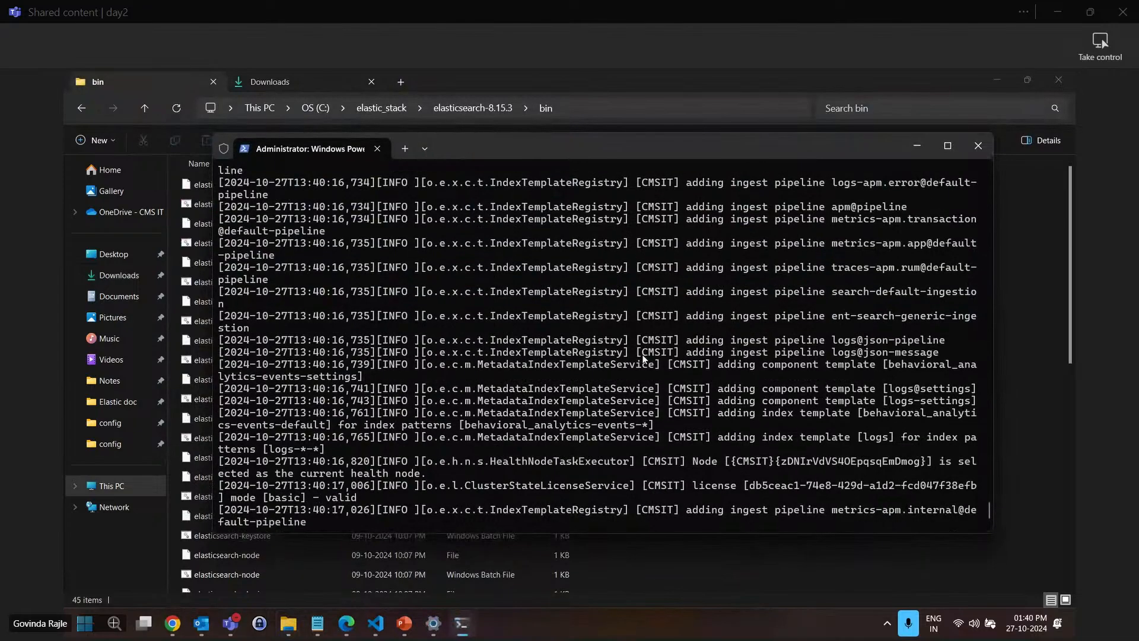
scroll(645, 358, up, 15)
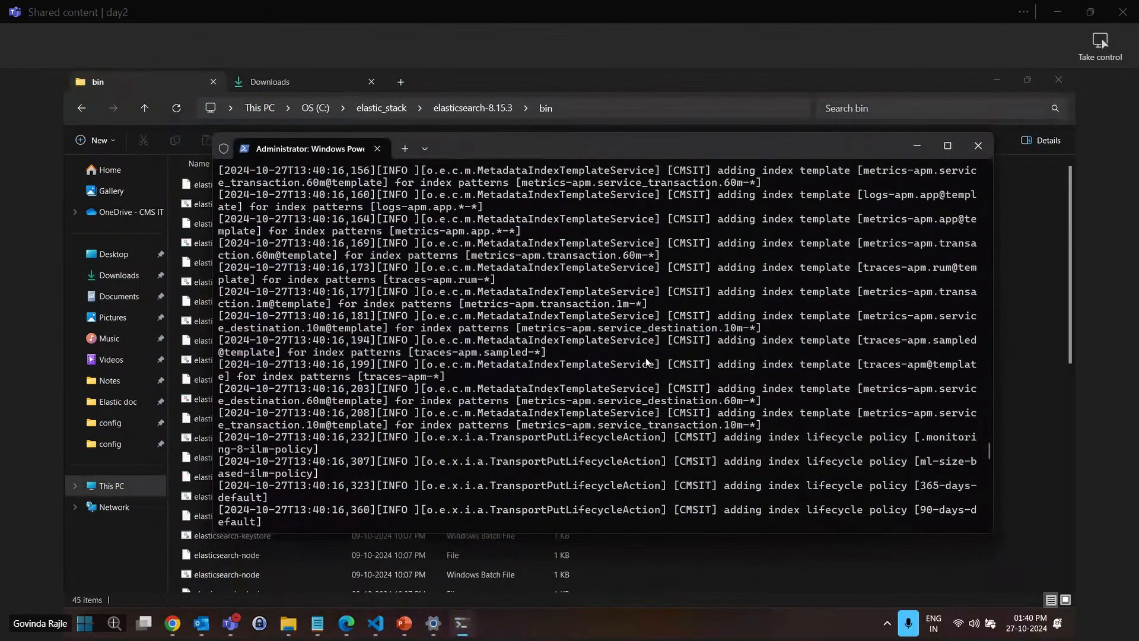
scroll(646, 362, up, 15)
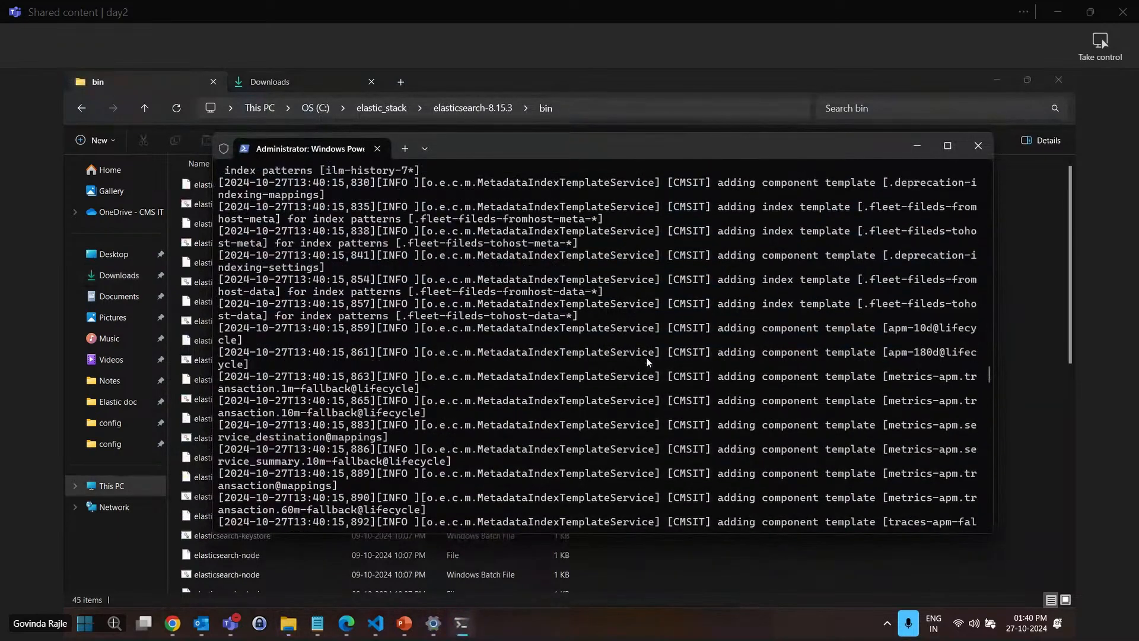
scroll(646, 358, up, 15)
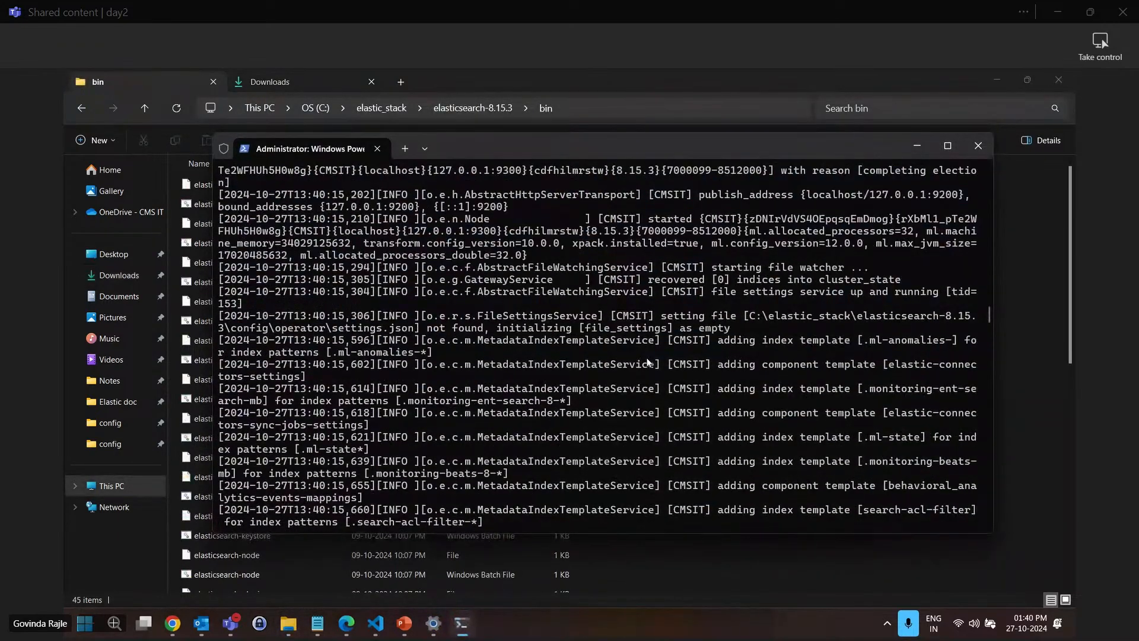
scroll(647, 361, up, 20)
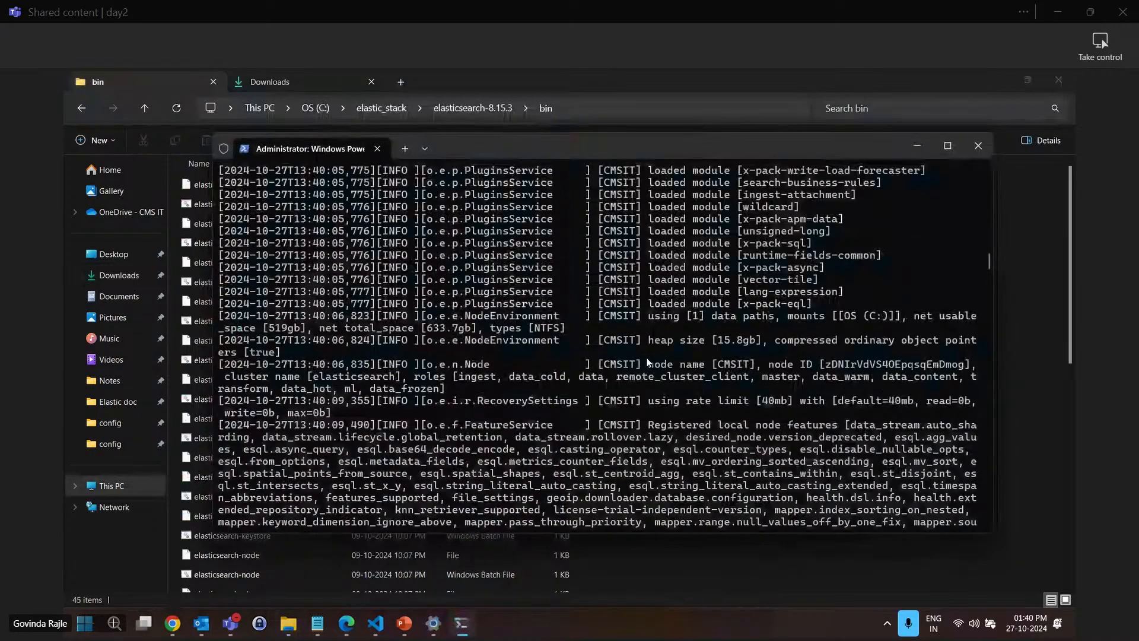
scroll(647, 361, up, 20)
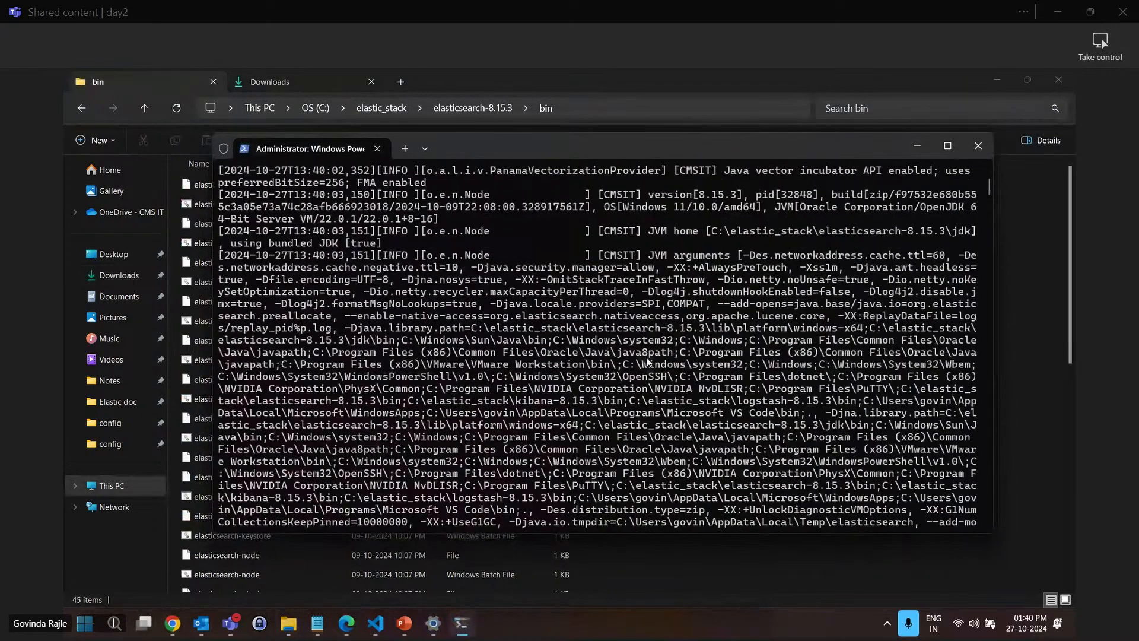
scroll(646, 360, up, 5)
scroll(650, 358, down, 15)
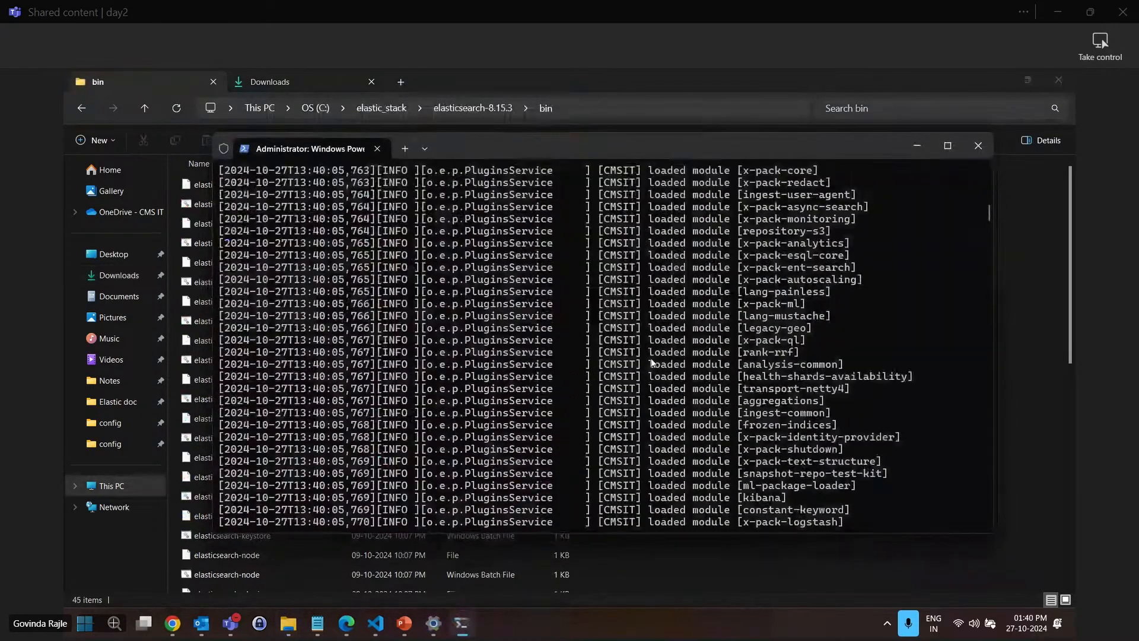
scroll(650, 358, down, 10)
scroll(652, 362, down, 20)
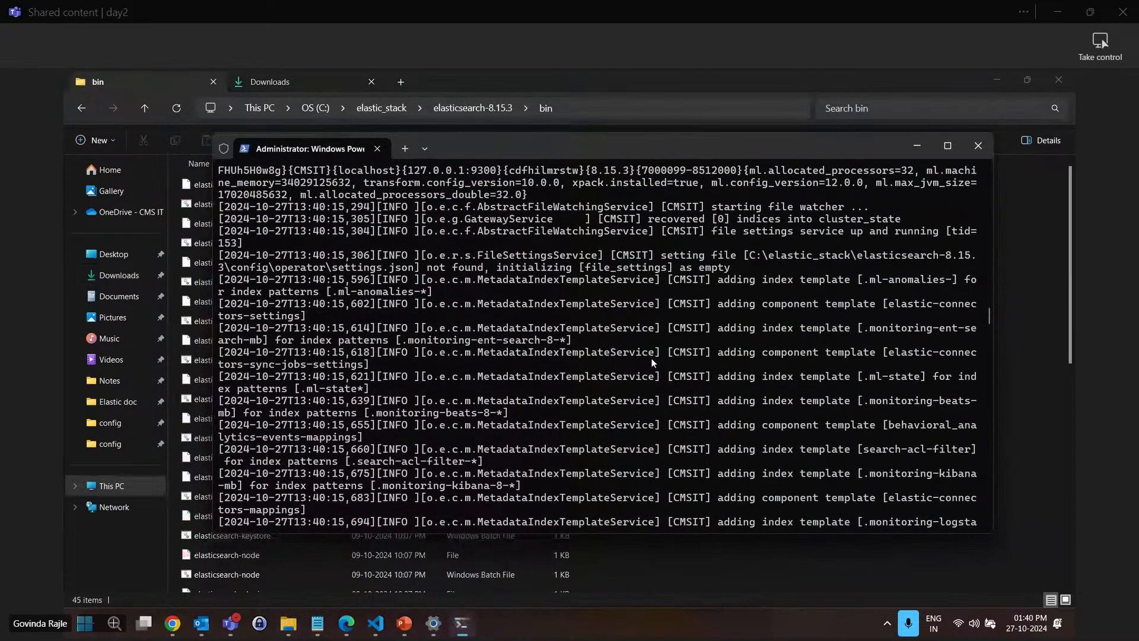
scroll(651, 362, down, 20)
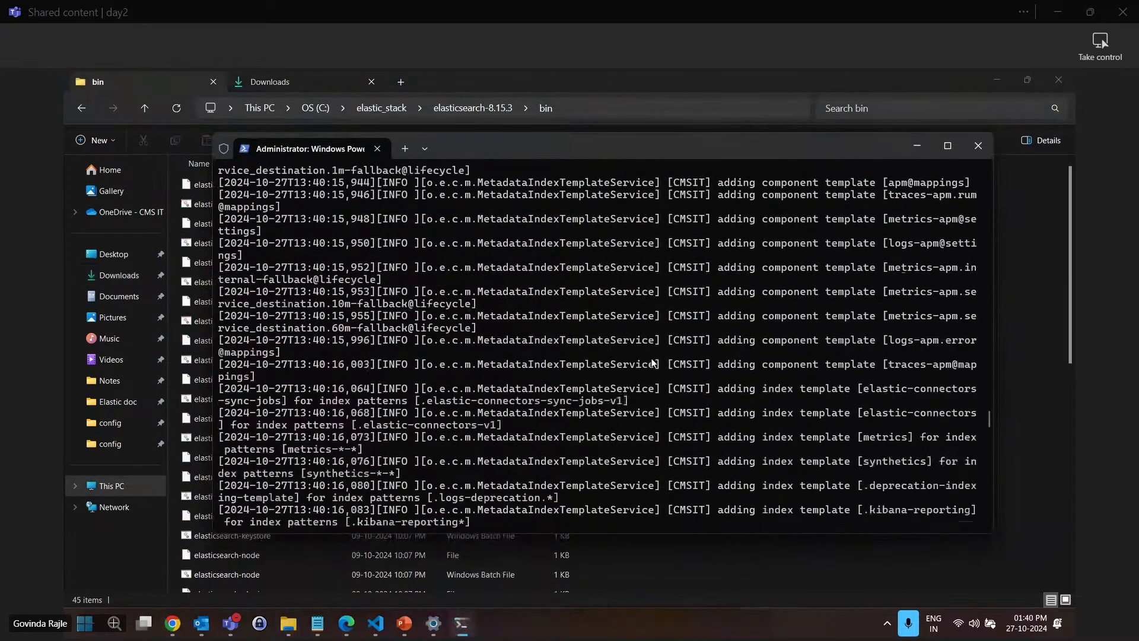
scroll(651, 362, down, 10)
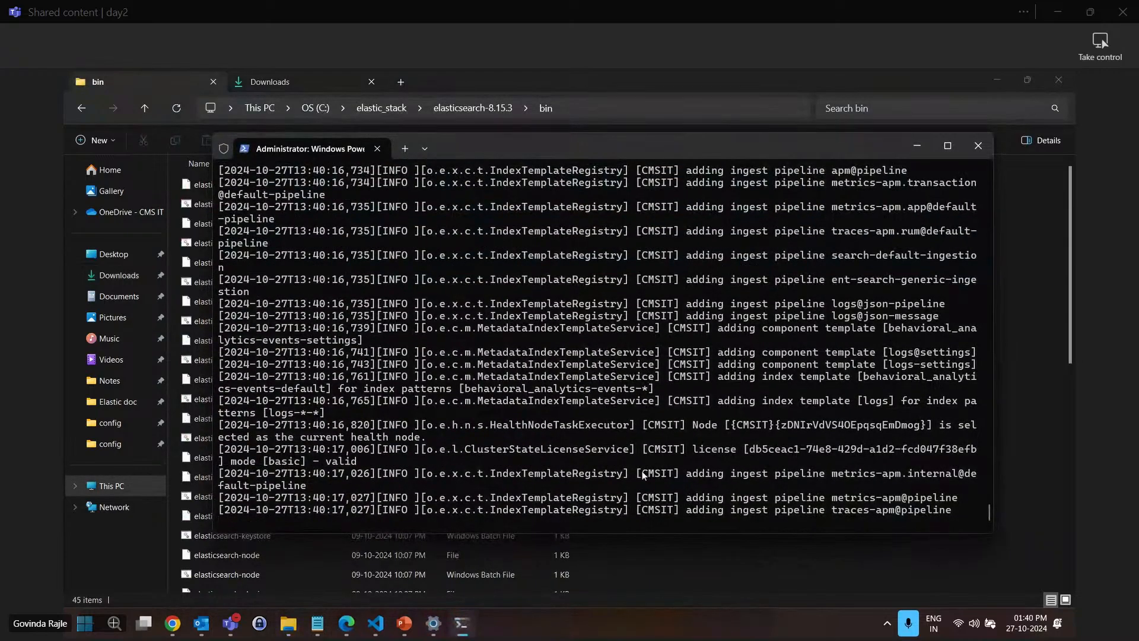
Return to the elasticsearch-8.15.3 bin folder and run the elasticsearch Windows batch file from there
click(1013, 341)
click(595, 387)
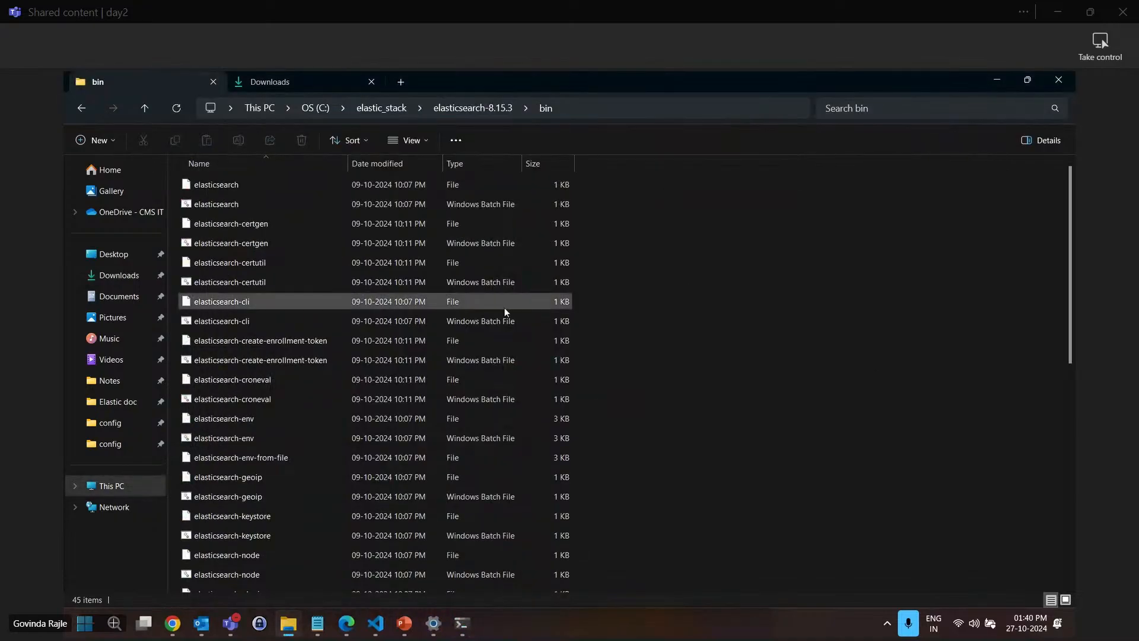
click(249, 204)
double_click(249, 204)
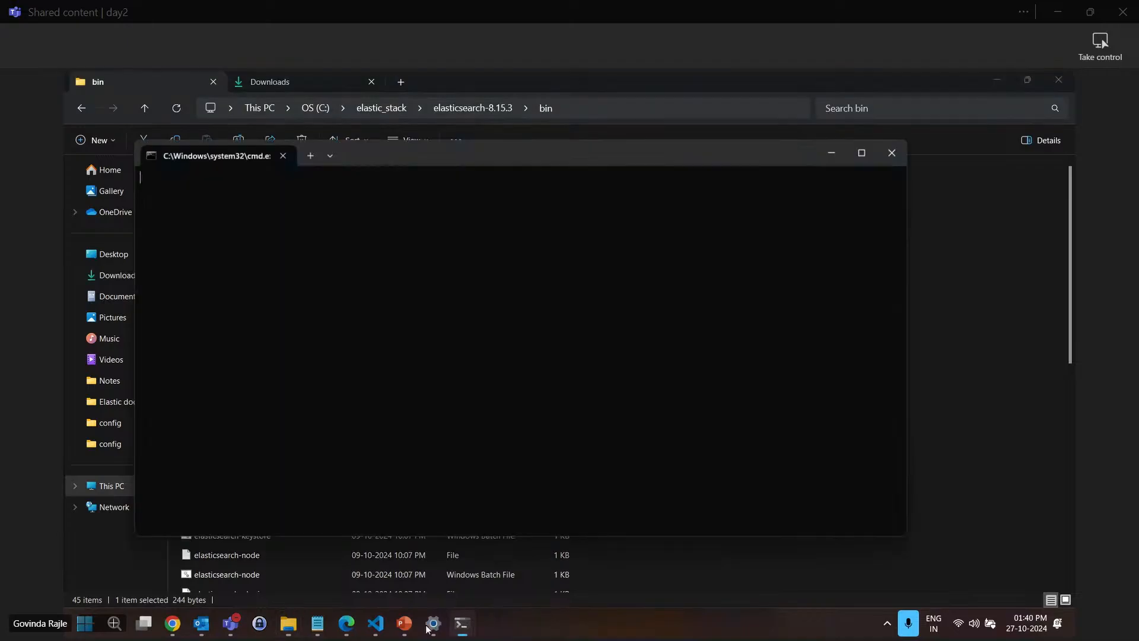
Close the administrator PowerShell terminal and the command window that are both running Elasticsearch
mouse_move(460, 630)
click(392, 522)
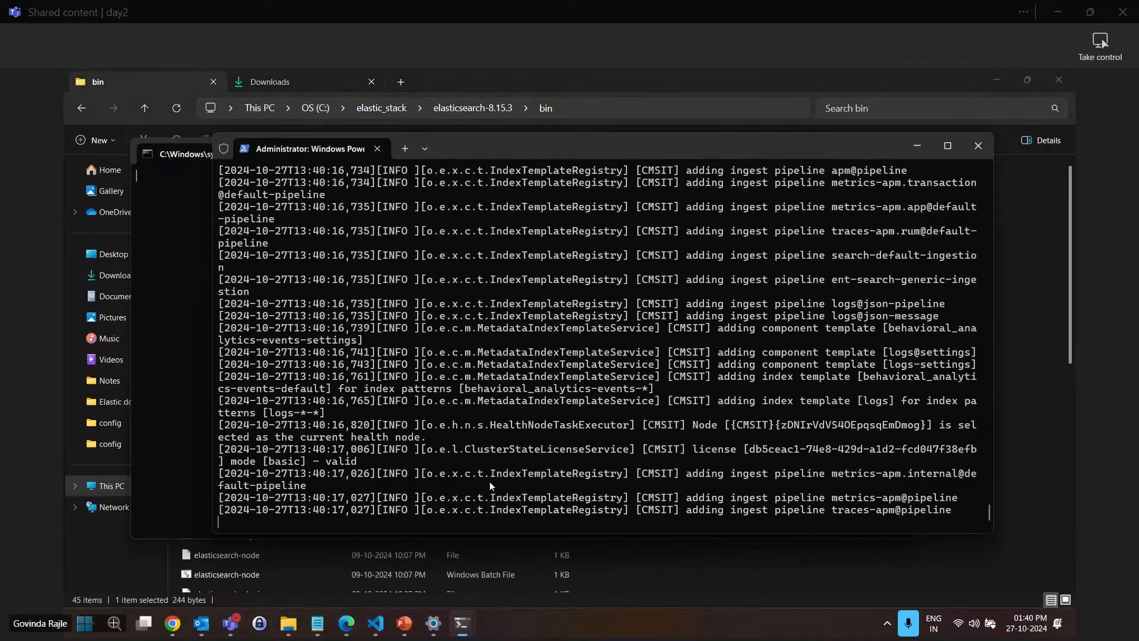
click(970, 147)
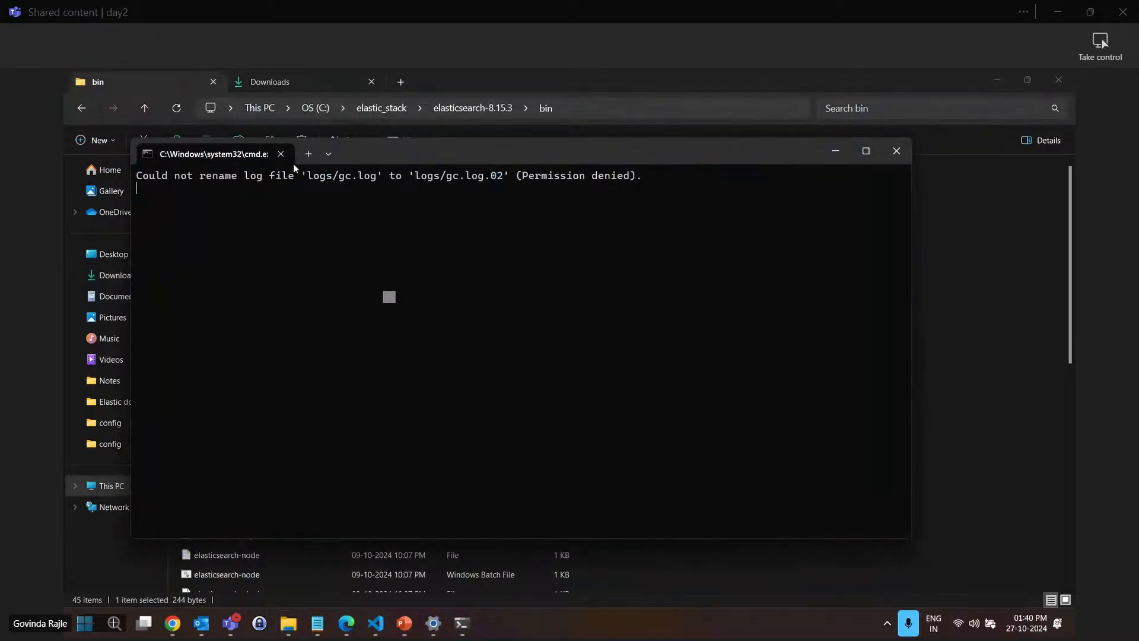
click(280, 154)
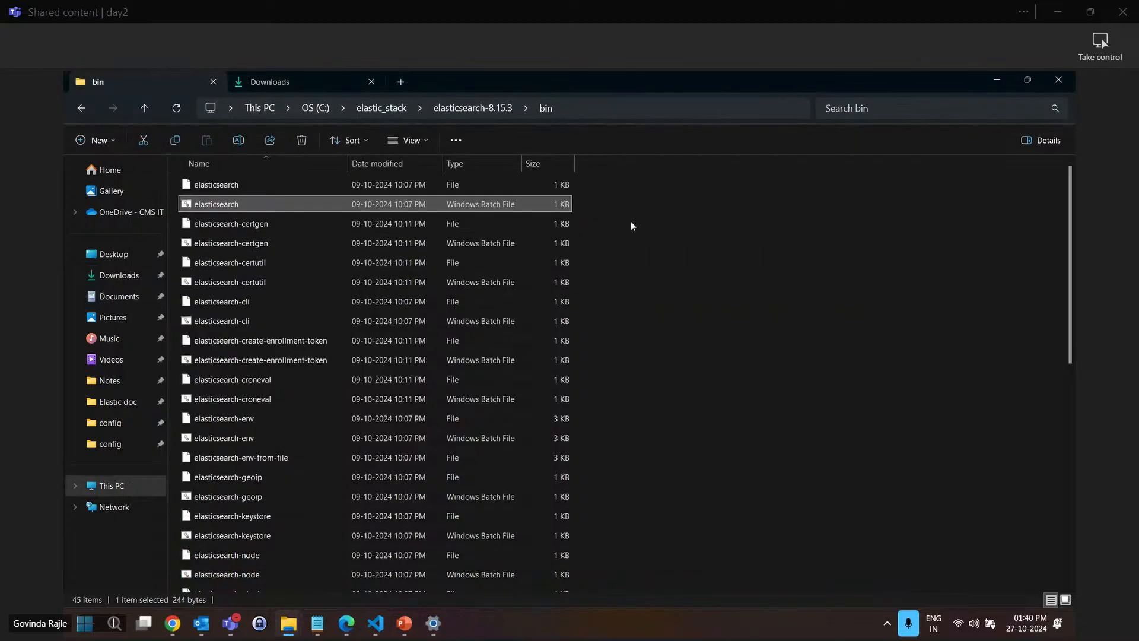
Run the elasticsearch Windows batch file from the bin folder as administrator and approve the elevation request
right_click(240, 200)
click(229, 207)
right_click(229, 208)
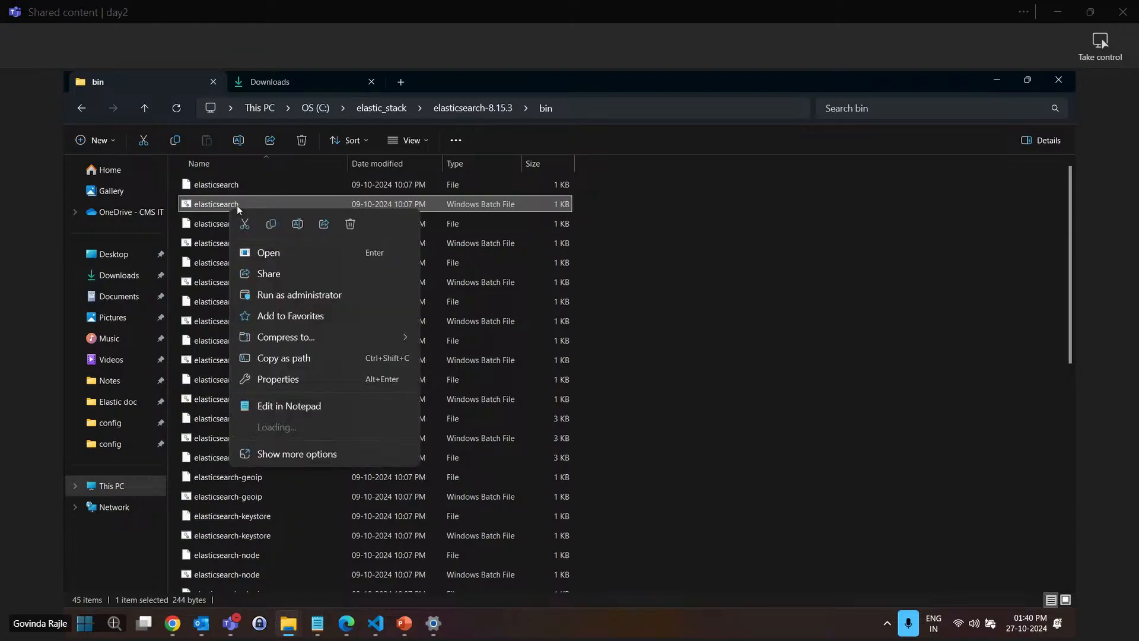
click(268, 293)
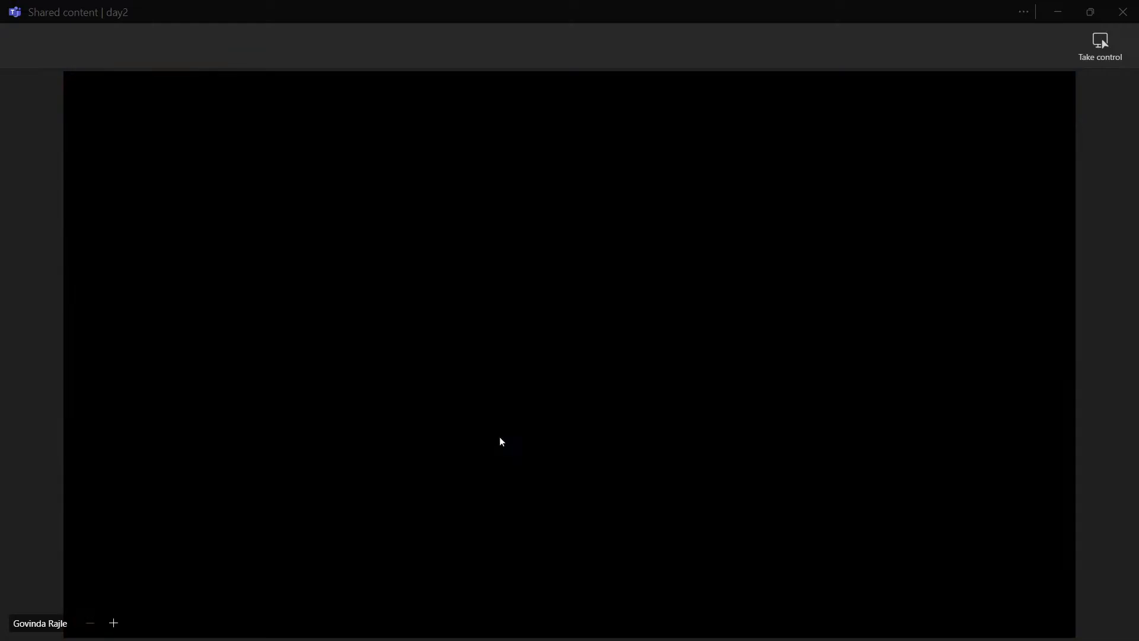
click(500, 436)
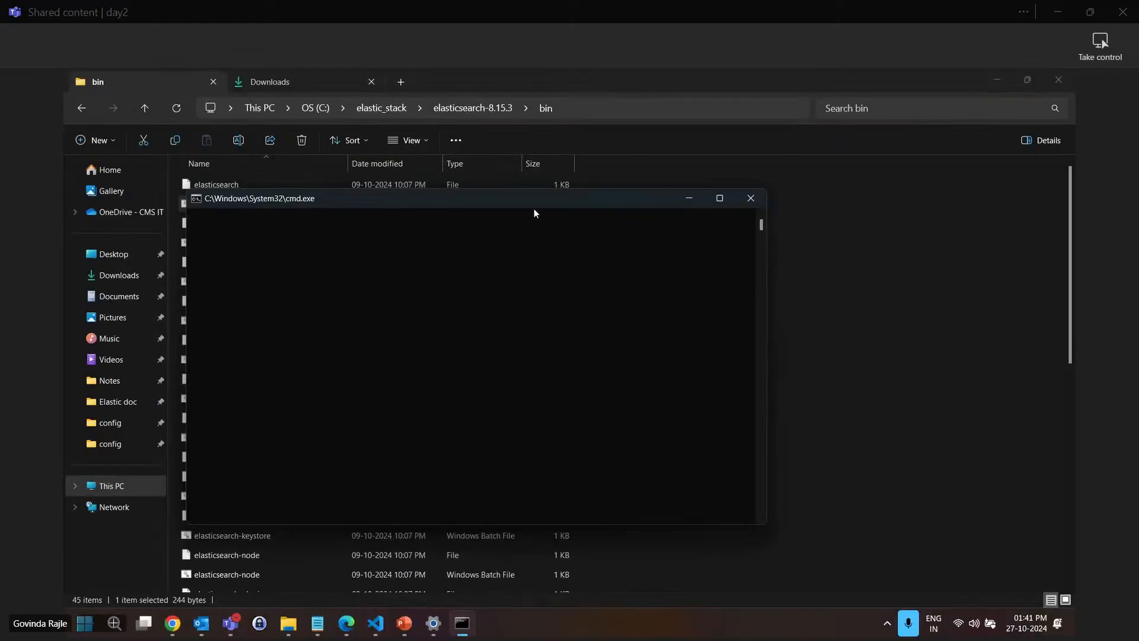
drag(534, 207, 586, 179)
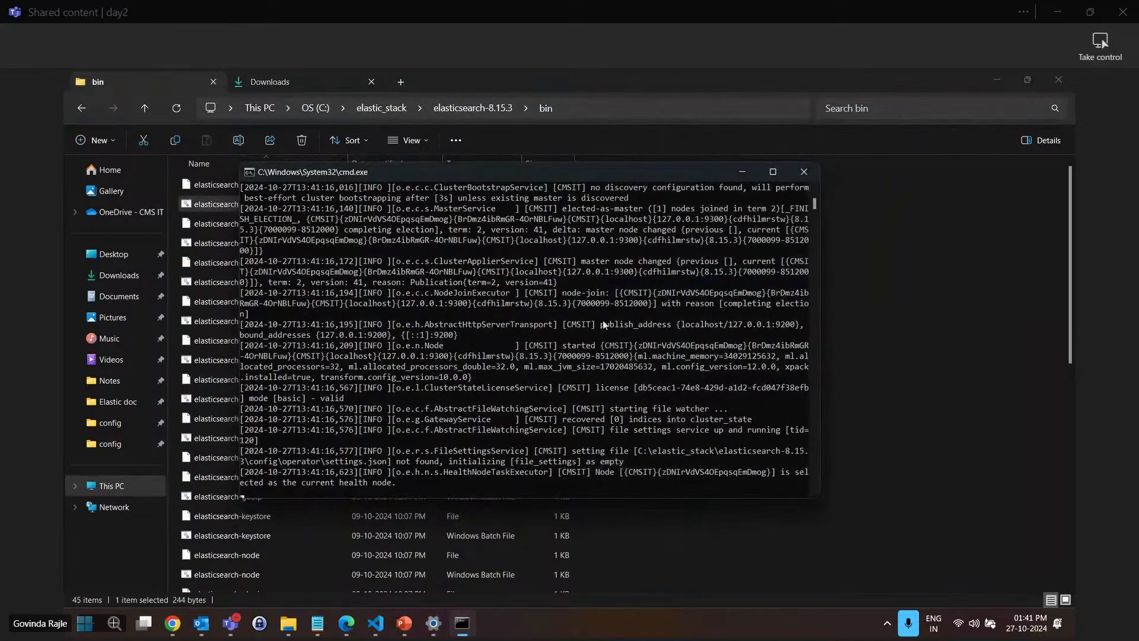
Examine the Elasticsearch startup log in the new console, from the latest entries back to the first lines and down again
scroll(607, 342, down, 1)
scroll(607, 341, up, 5)
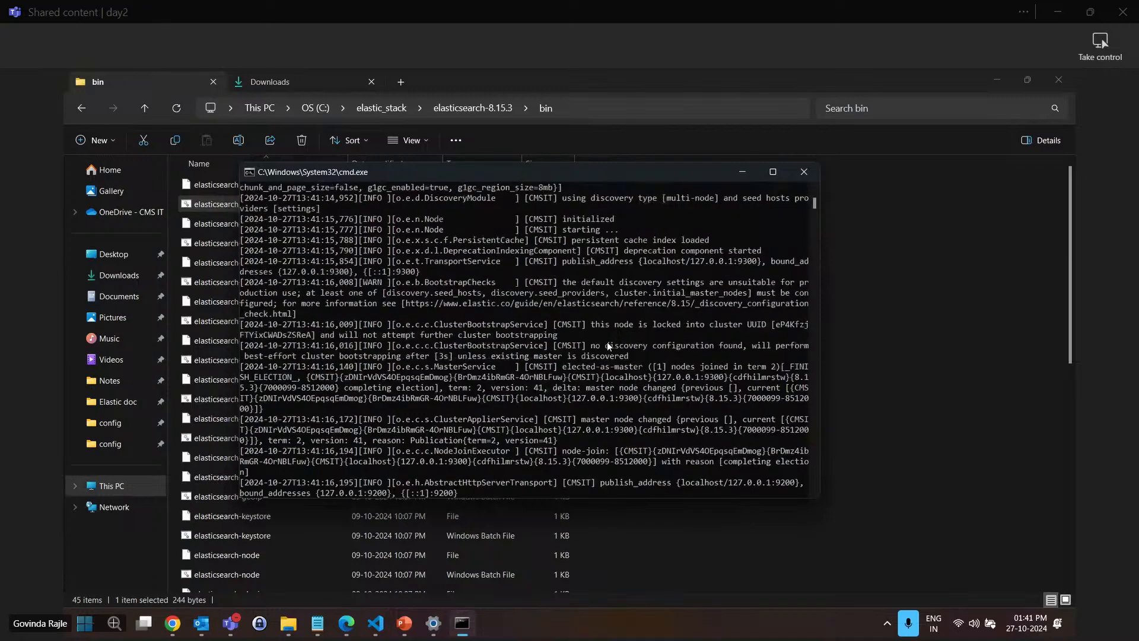
scroll(607, 341, up, 15)
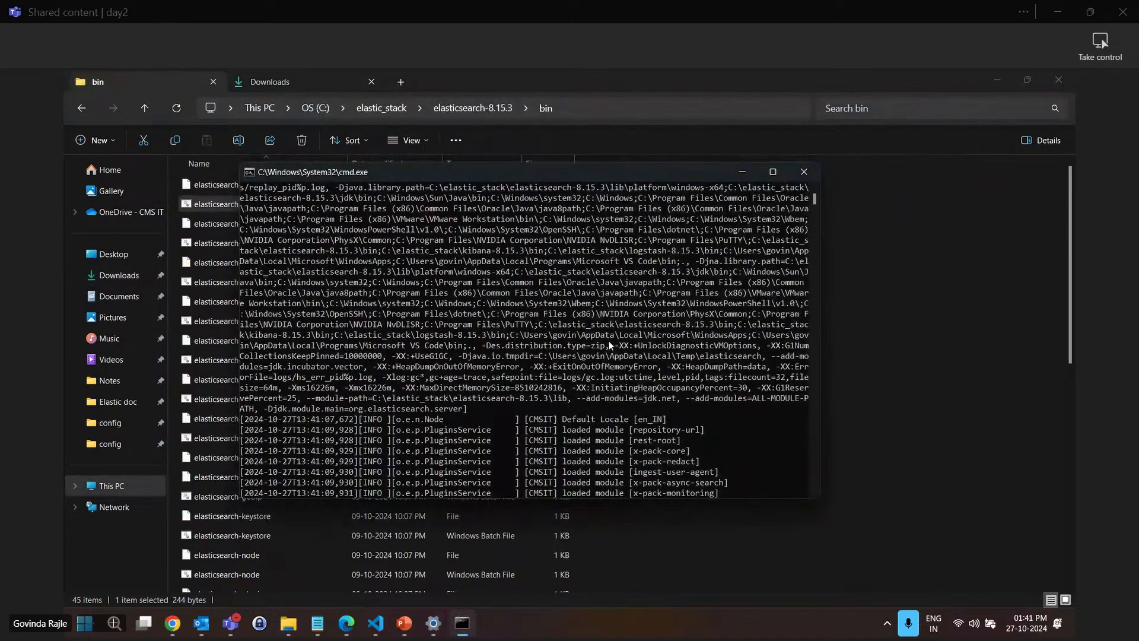
scroll(609, 340, up, 6)
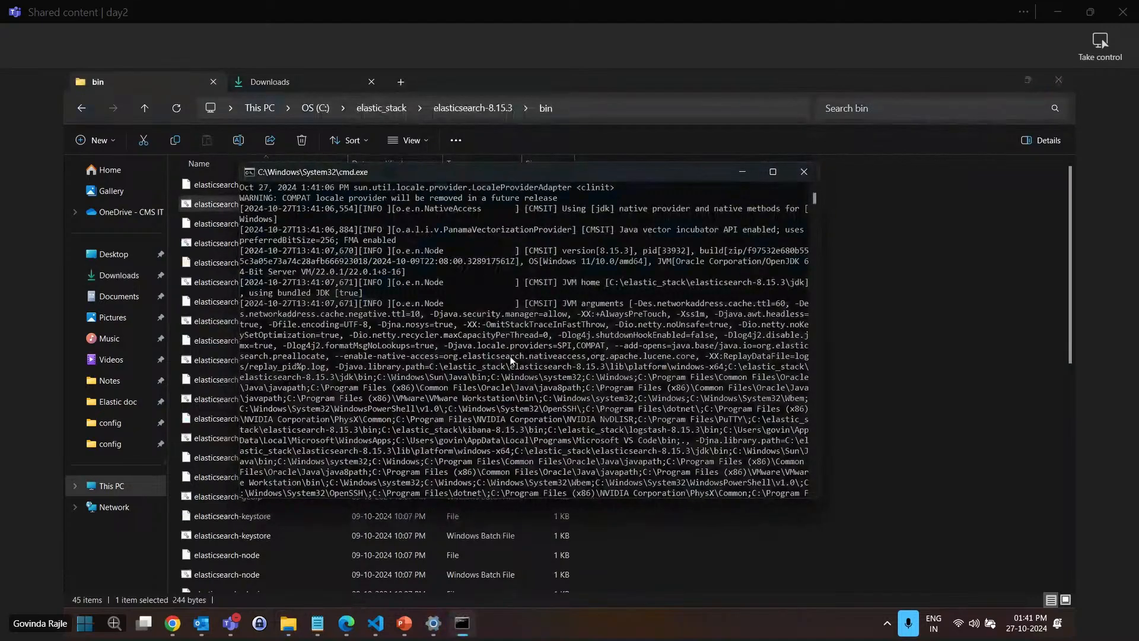
scroll(510, 356, down, 1)
scroll(512, 357, down, 20)
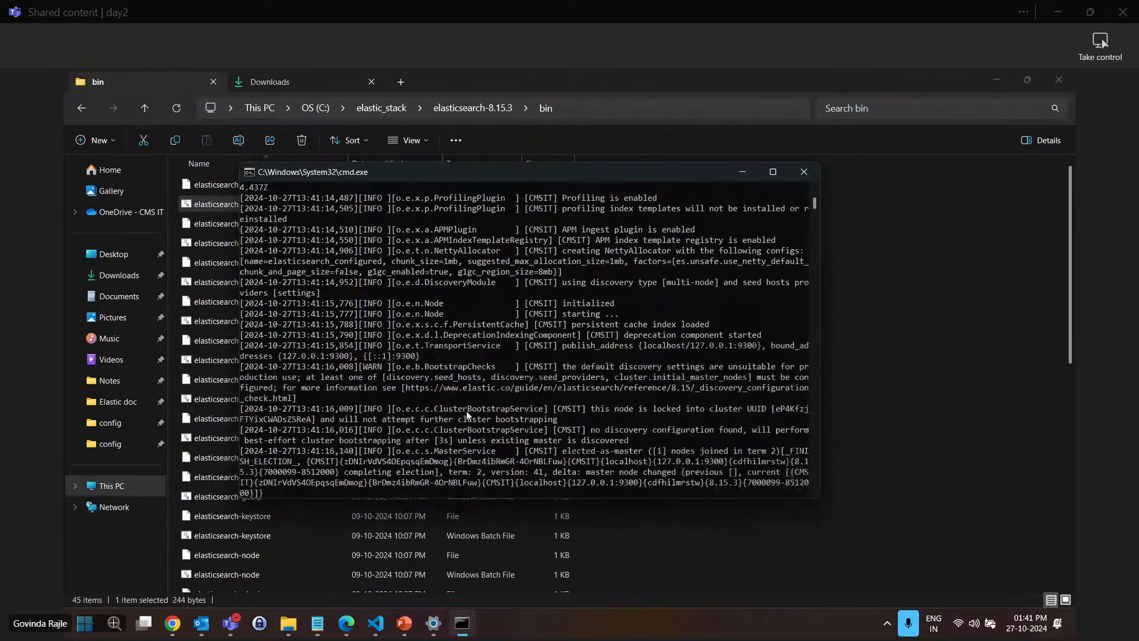
scroll(469, 414, down, 3)
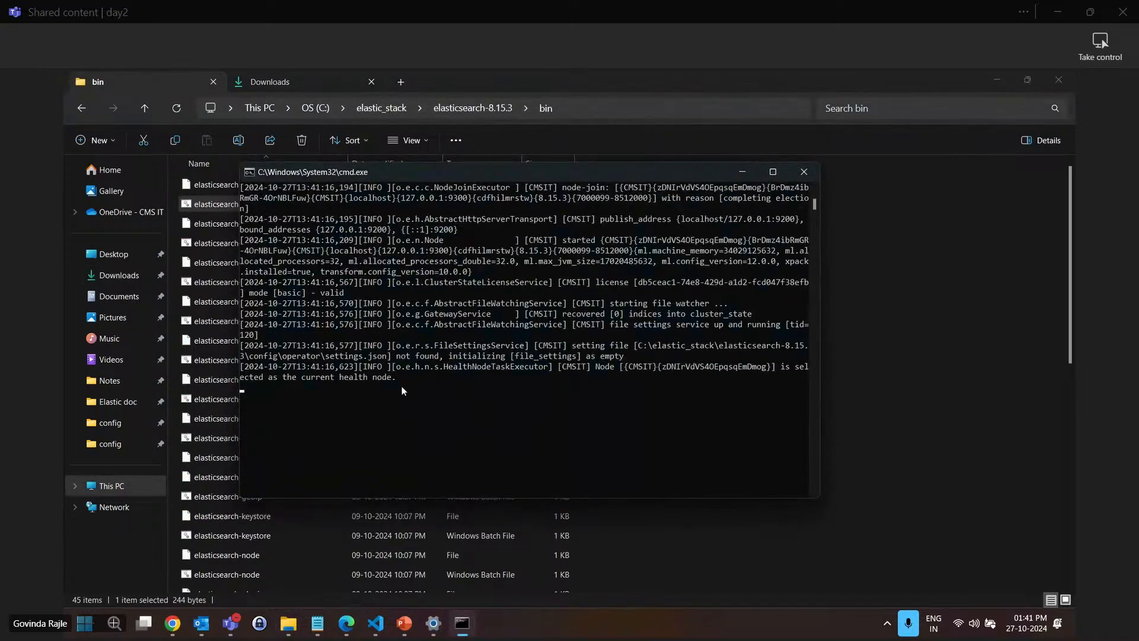
mouse_move(377, 626)
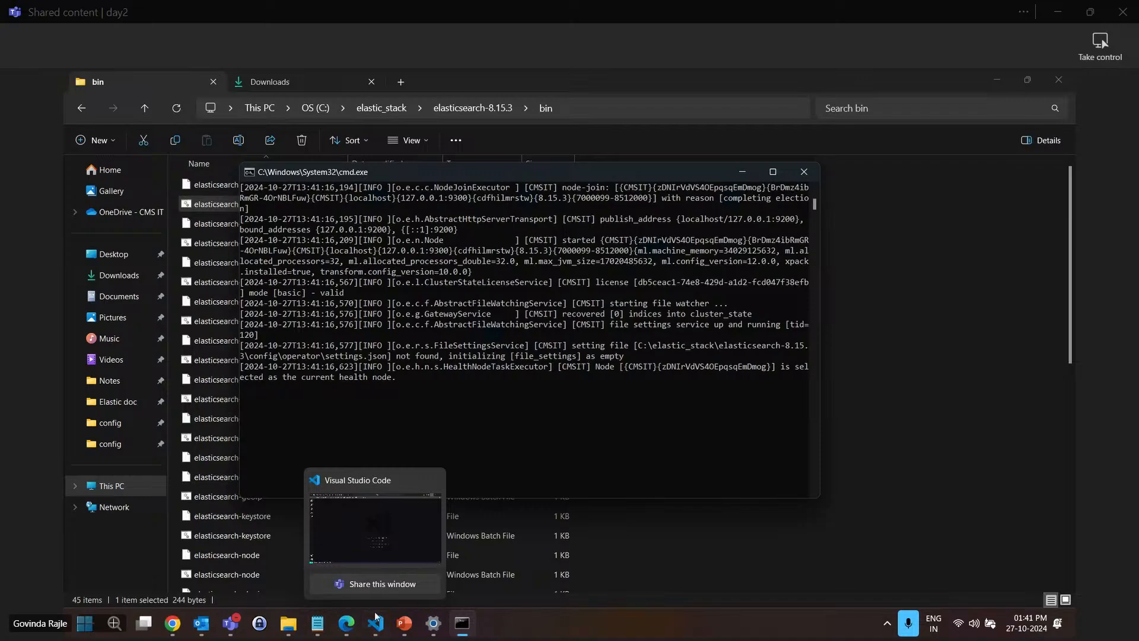
click(611, 442)
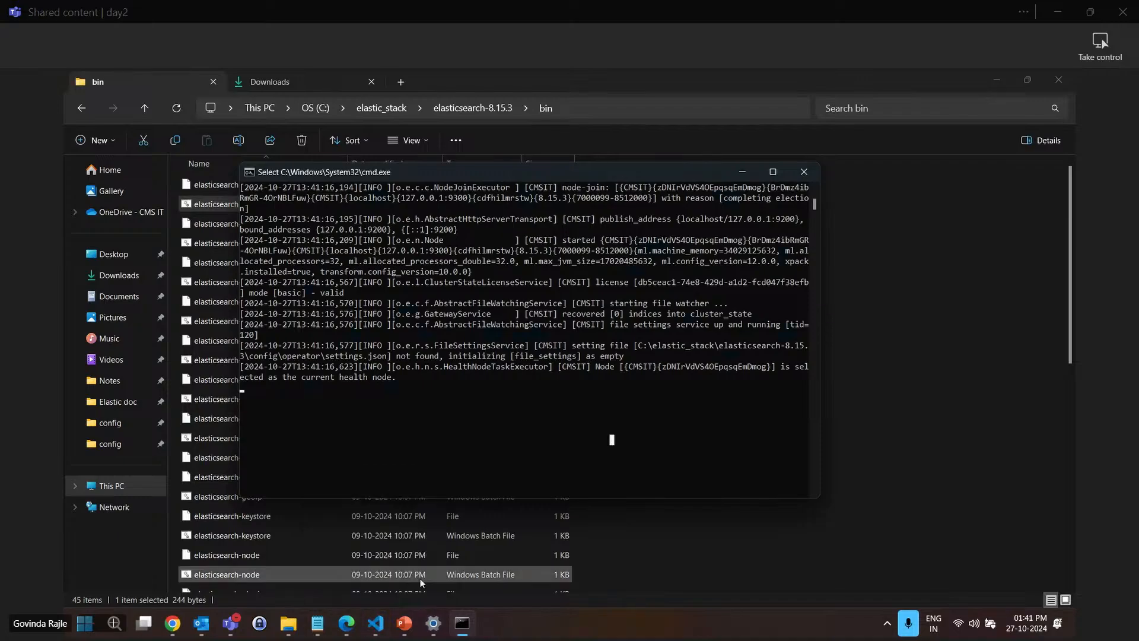
Switch to the Elastic_setup presentation in PowerPoint and show slide 8, on the console opened by elasticsearch.bat, as a slide show
click(404, 627)
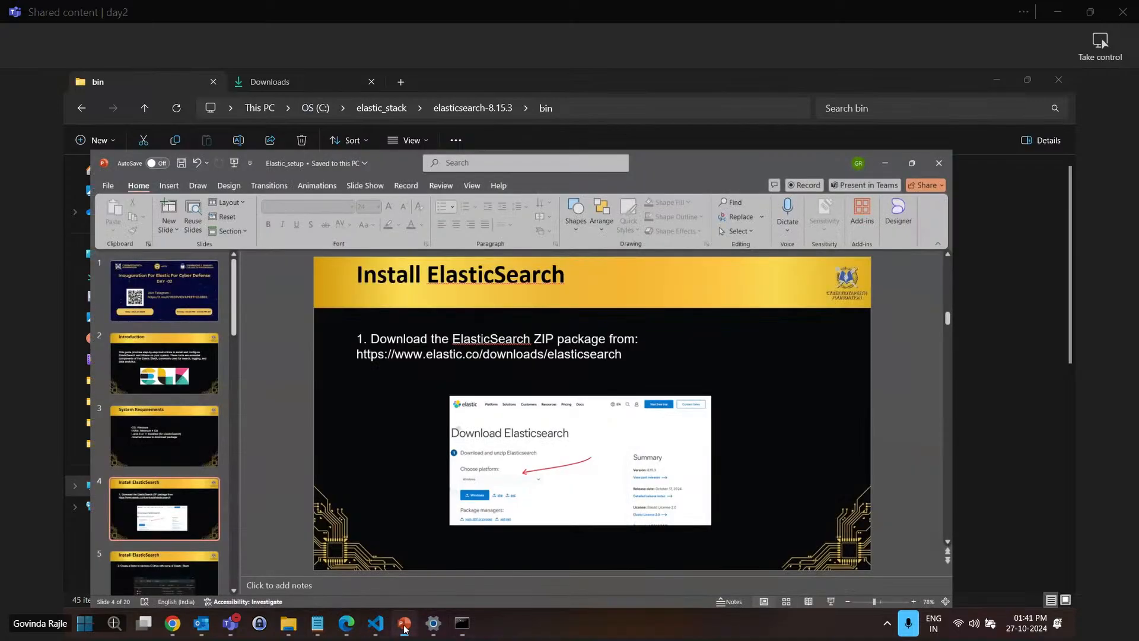
scroll(438, 406, down, 2)
scroll(435, 413, down, 2)
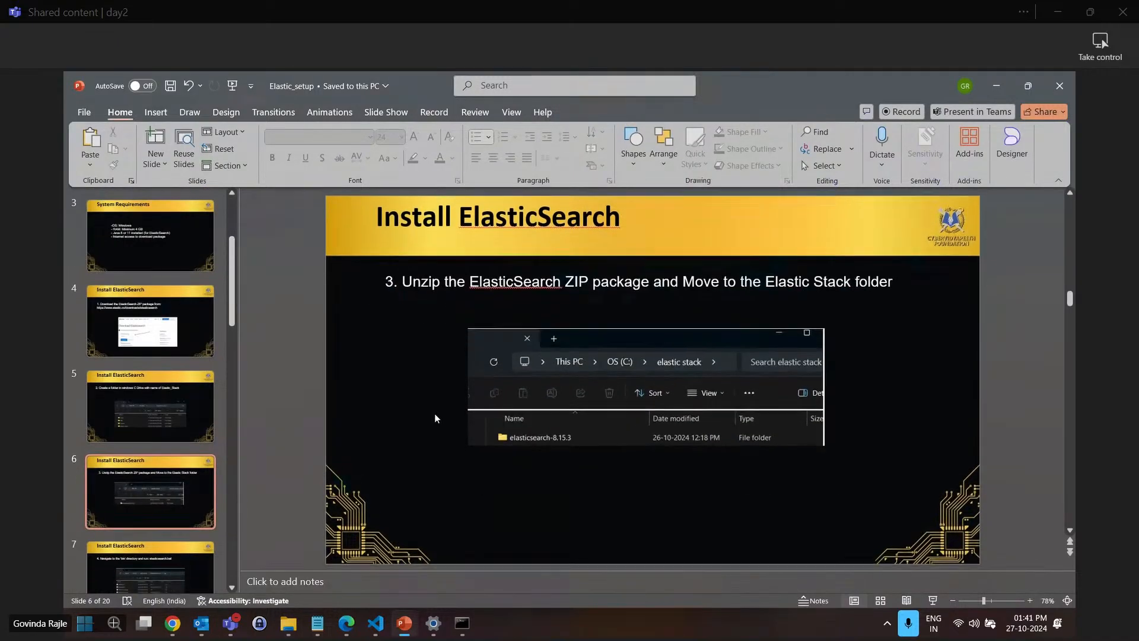
scroll(436, 422, down, 1)
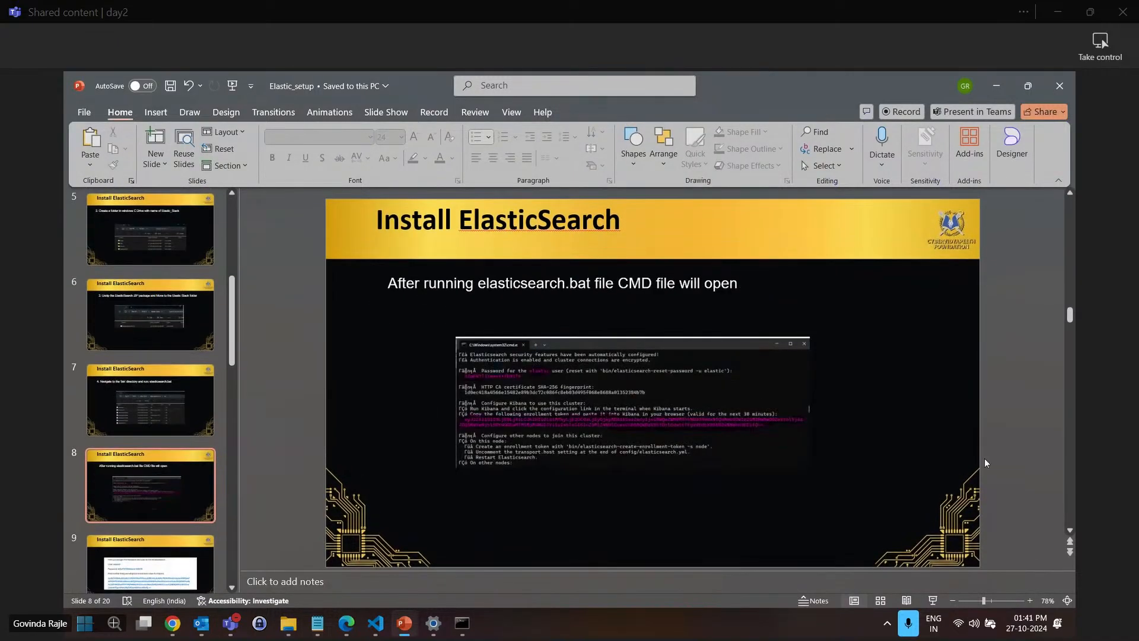
click(932, 601)
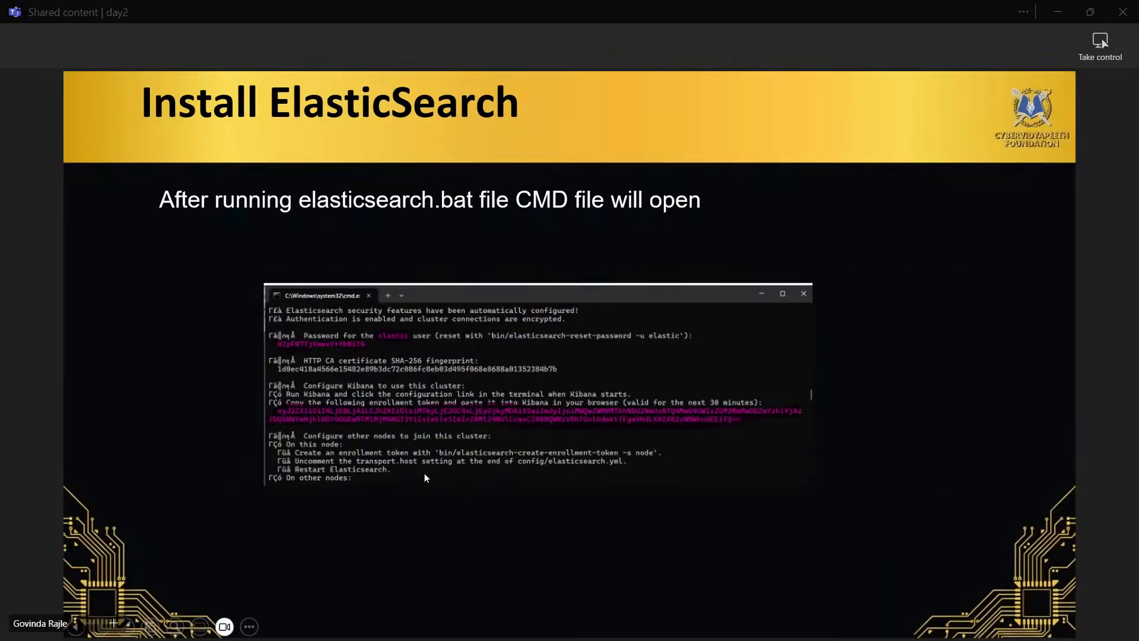
scroll(425, 473, up, 6)
scroll(425, 474, down, 2)
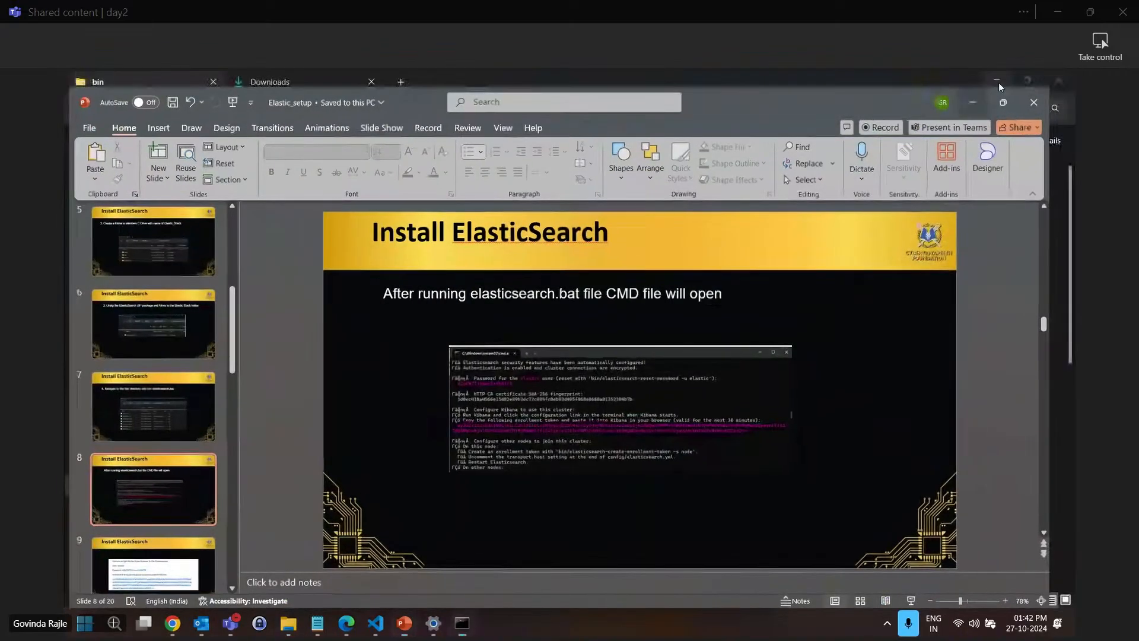
Leave the presentation and review the Elasticsearch console log from its latest entries back to the beginning
click(999, 86)
scroll(483, 379, up, 15)
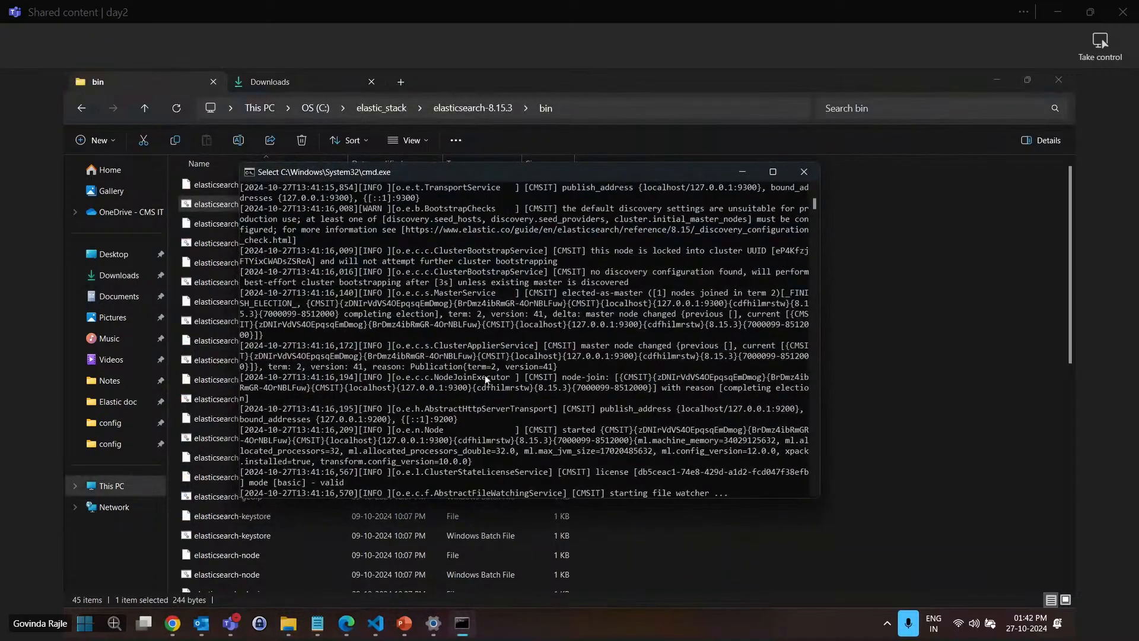
scroll(485, 376, up, 10)
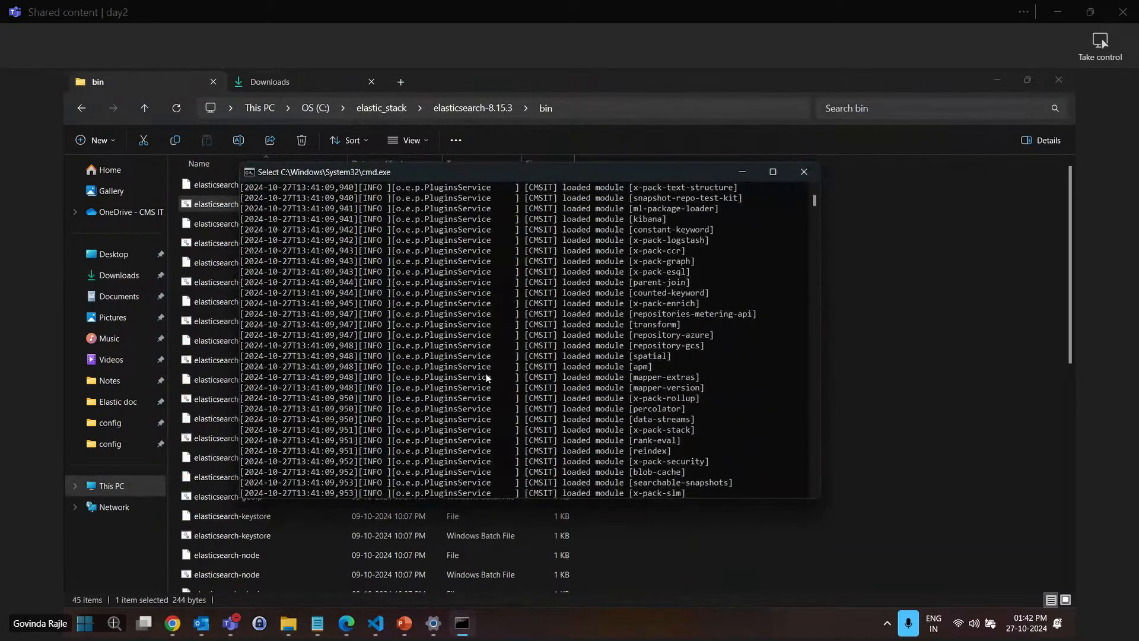
scroll(485, 372, up, 12)
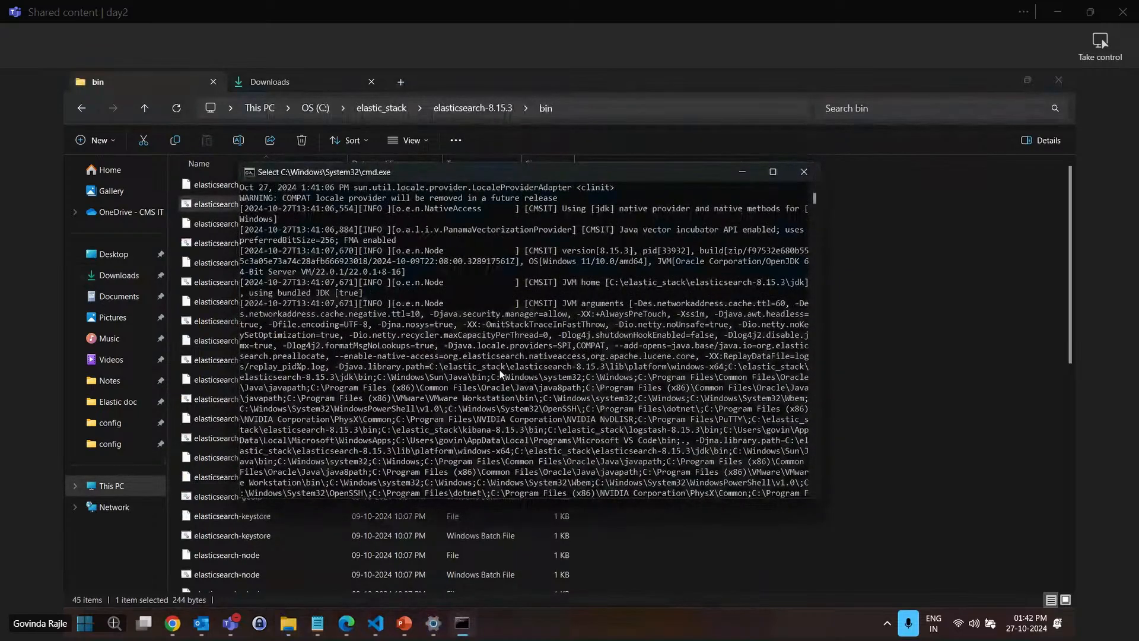
Go to the config folder of kibana-8.15.3 in File Explorer and open the kibana YAML file in Visual Studio Code
click(883, 367)
click(144, 110)
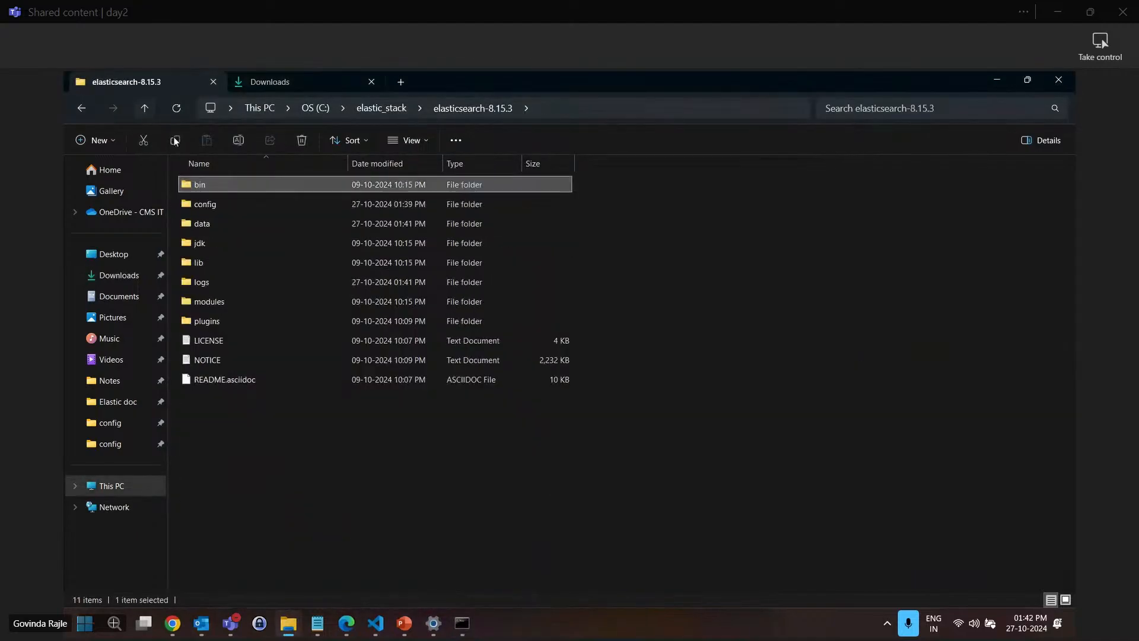
click(150, 108)
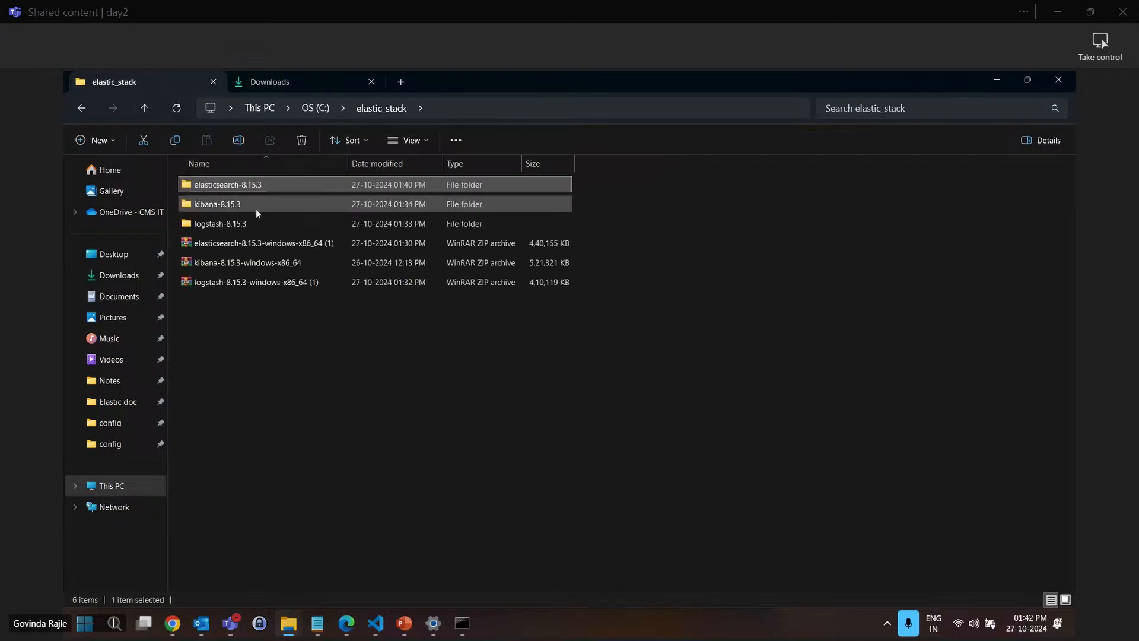
double_click(253, 203)
click(215, 201)
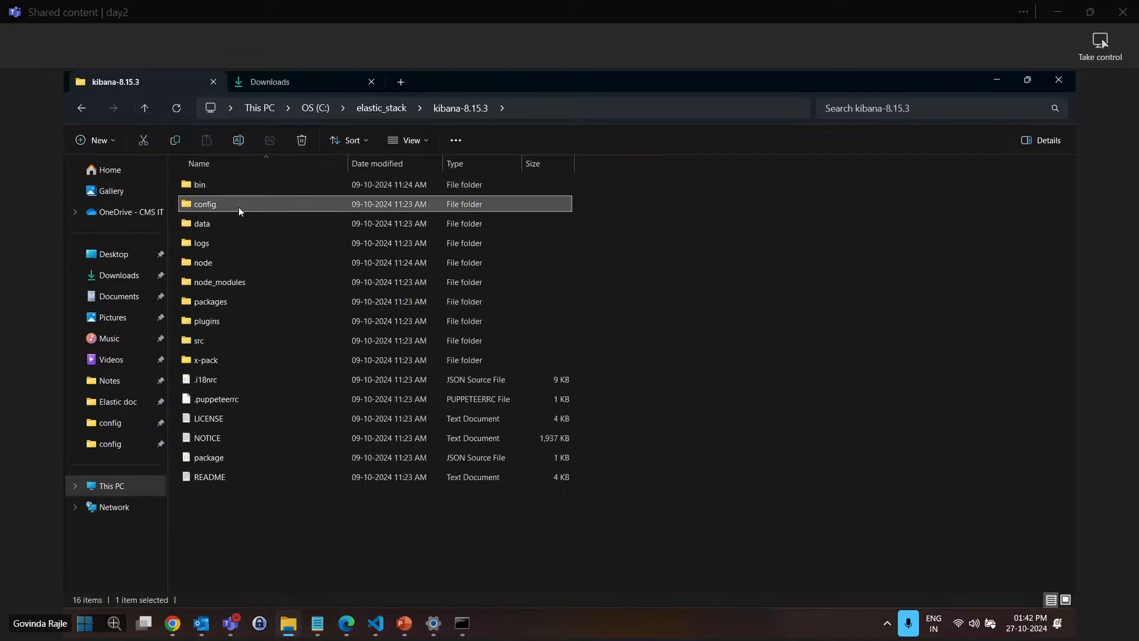
click(238, 208)
double_click(279, 207)
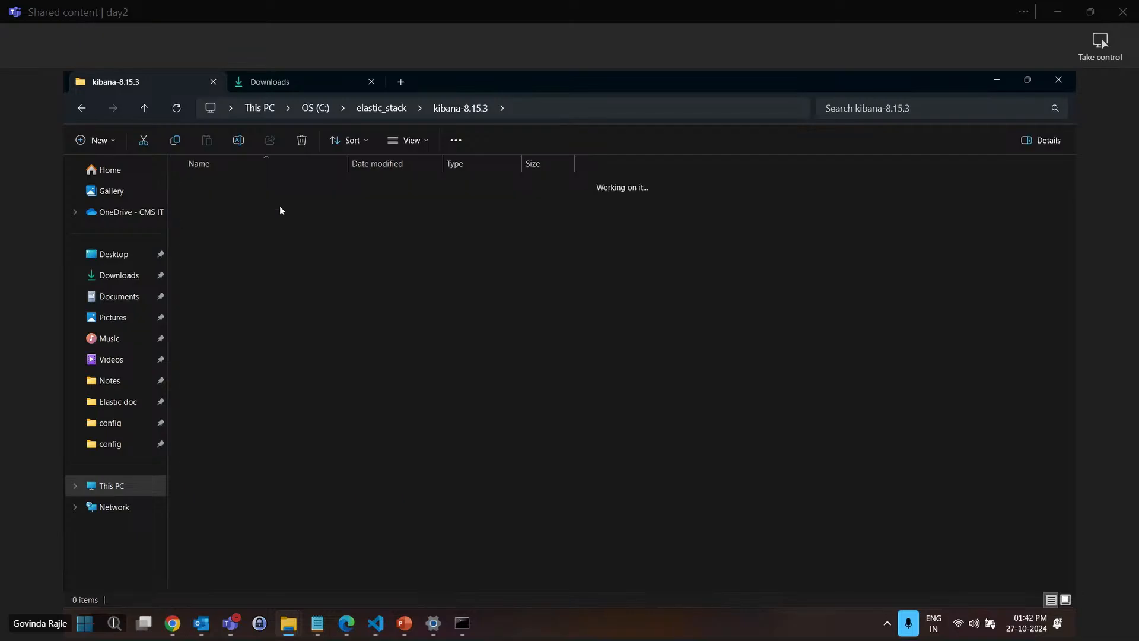
click(244, 184)
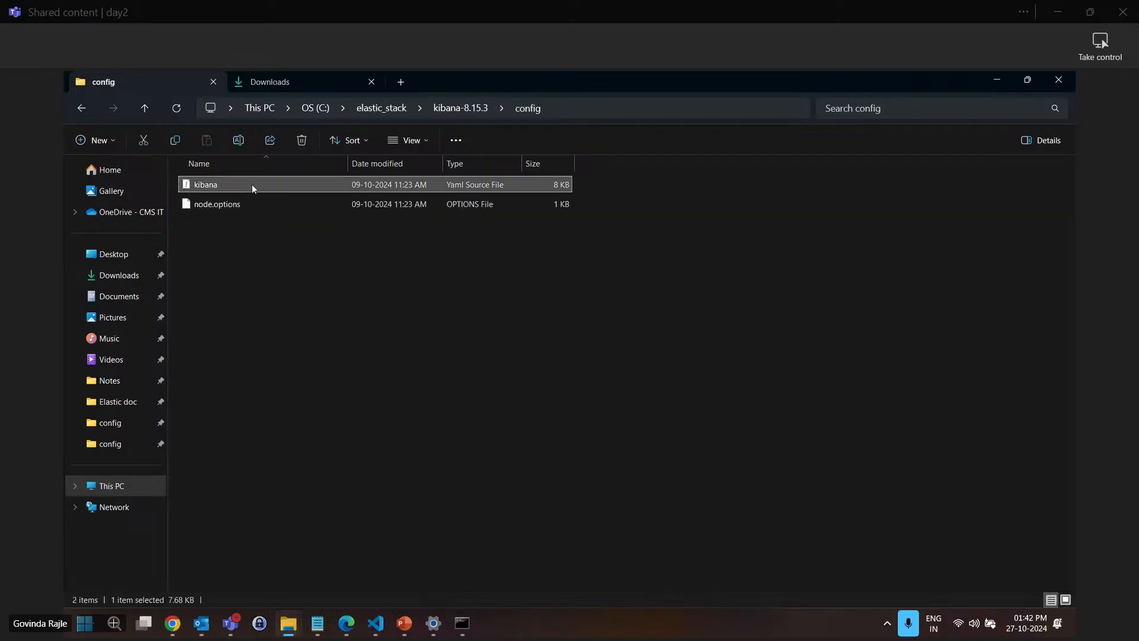
double_click(252, 185)
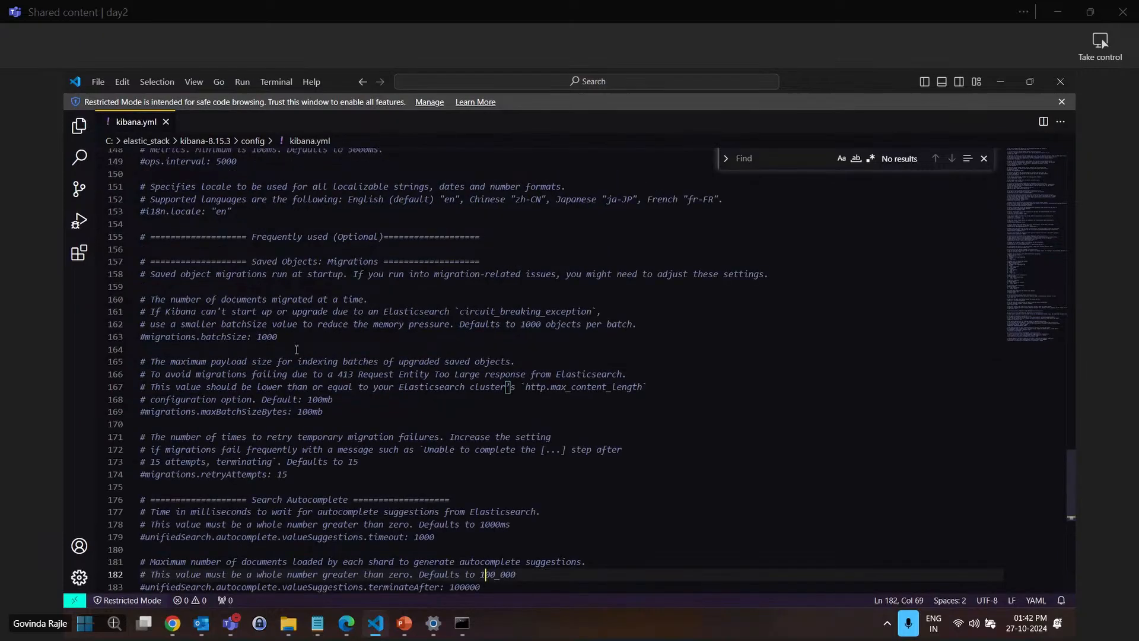
Look through the settings in kibana.yml and search the file for "server"
scroll(297, 350, up, 20)
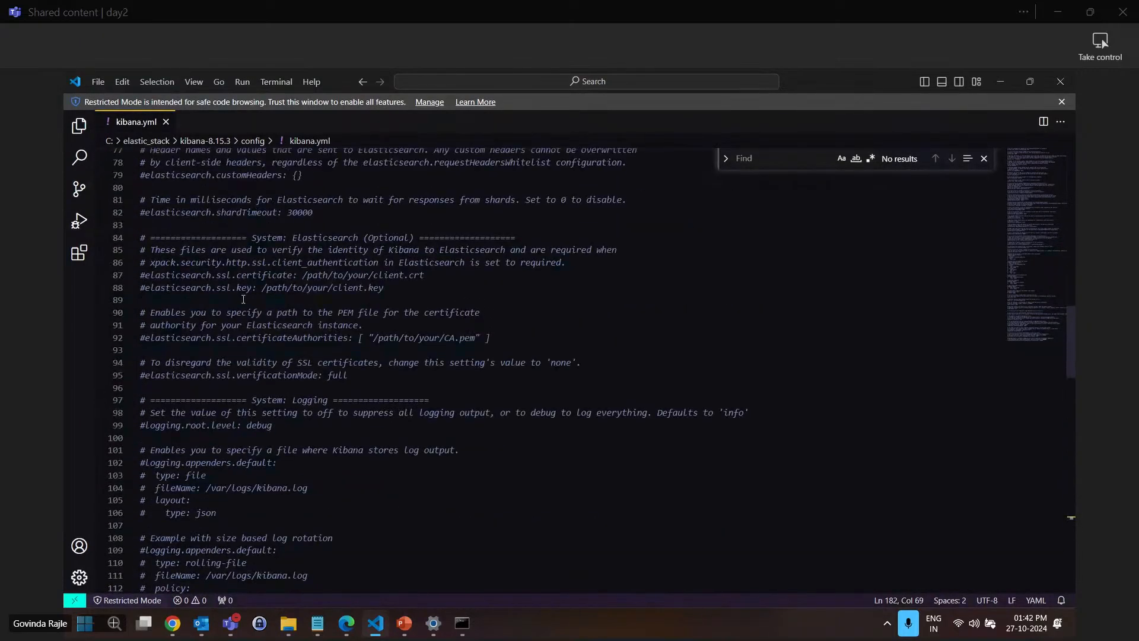
scroll(232, 339, up, 4)
scroll(230, 342, up, 12)
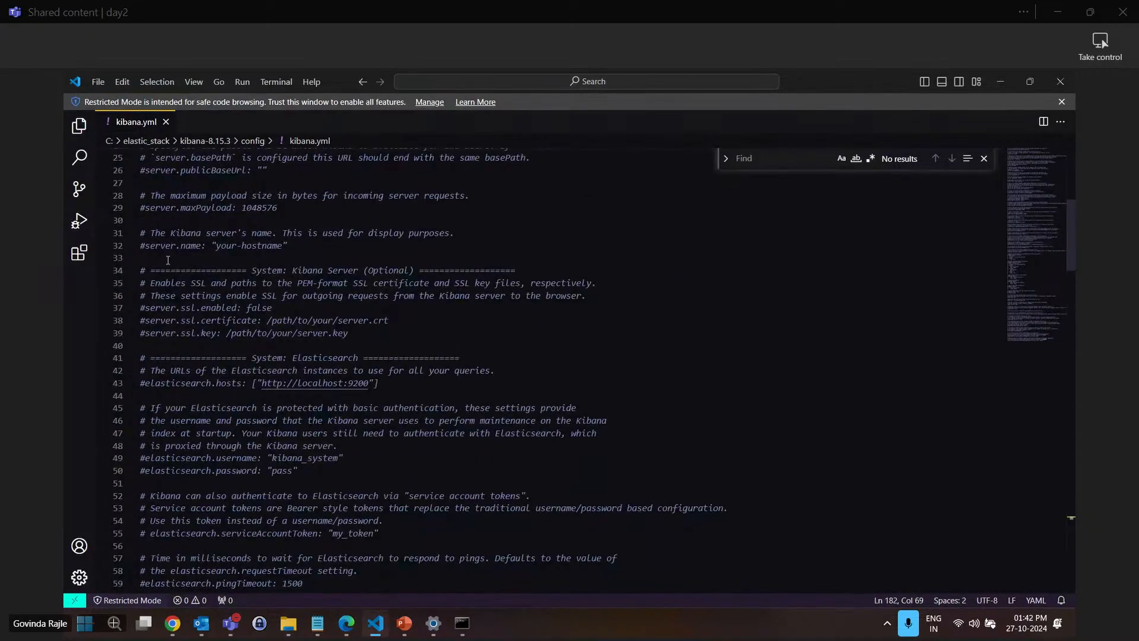
scroll(269, 253, up, 1)
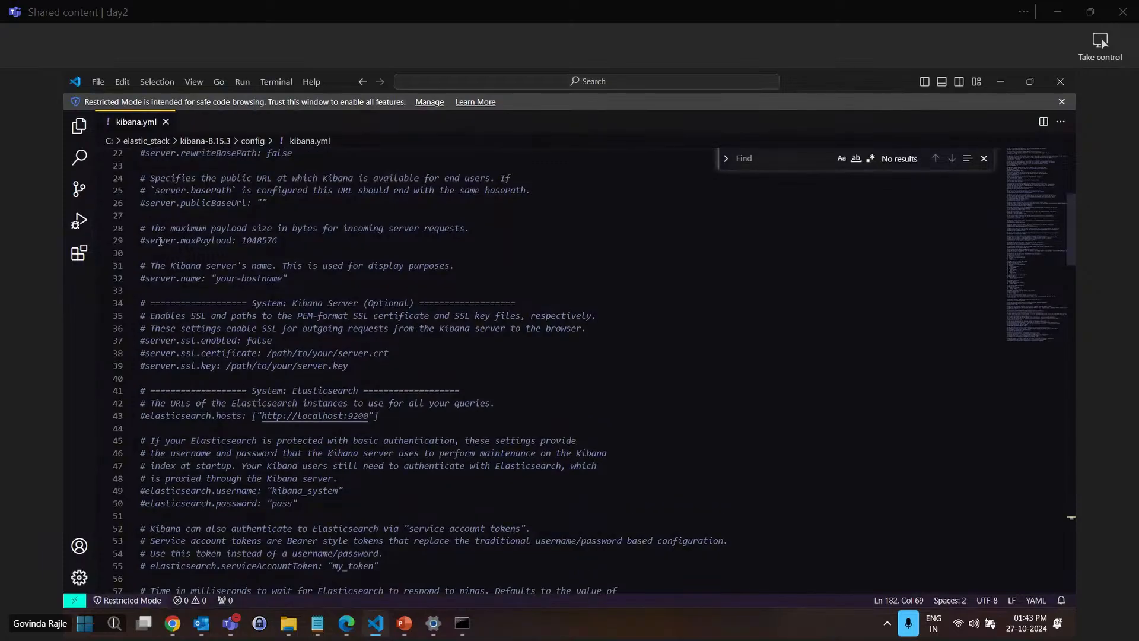
scroll(240, 274, down, 3)
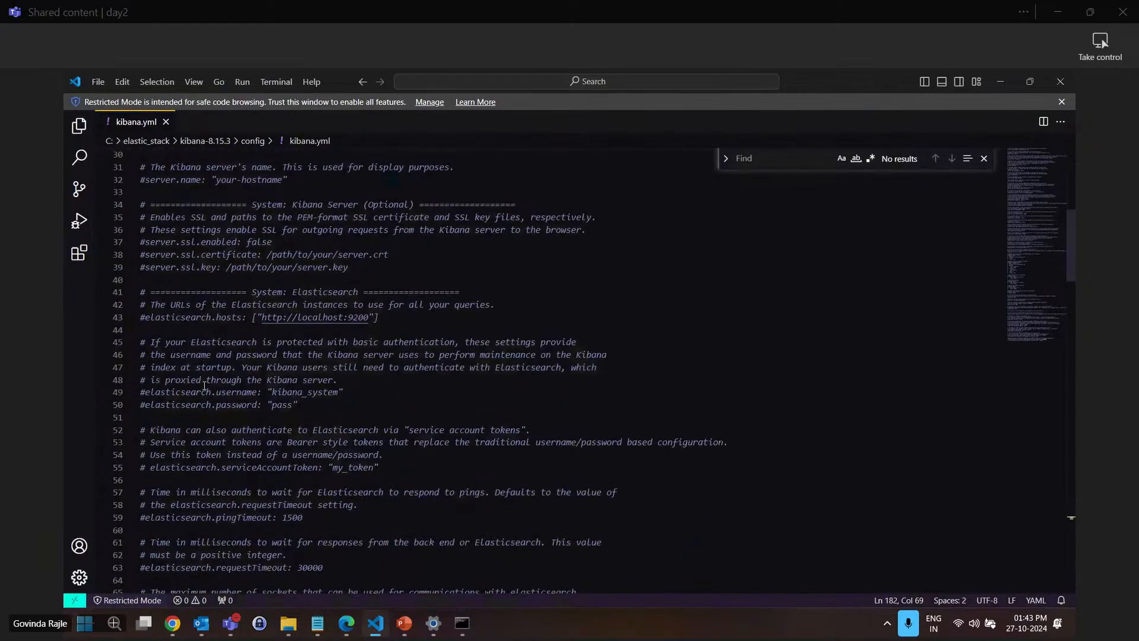
scroll(204, 385, down, 3)
scroll(196, 379, down, 4)
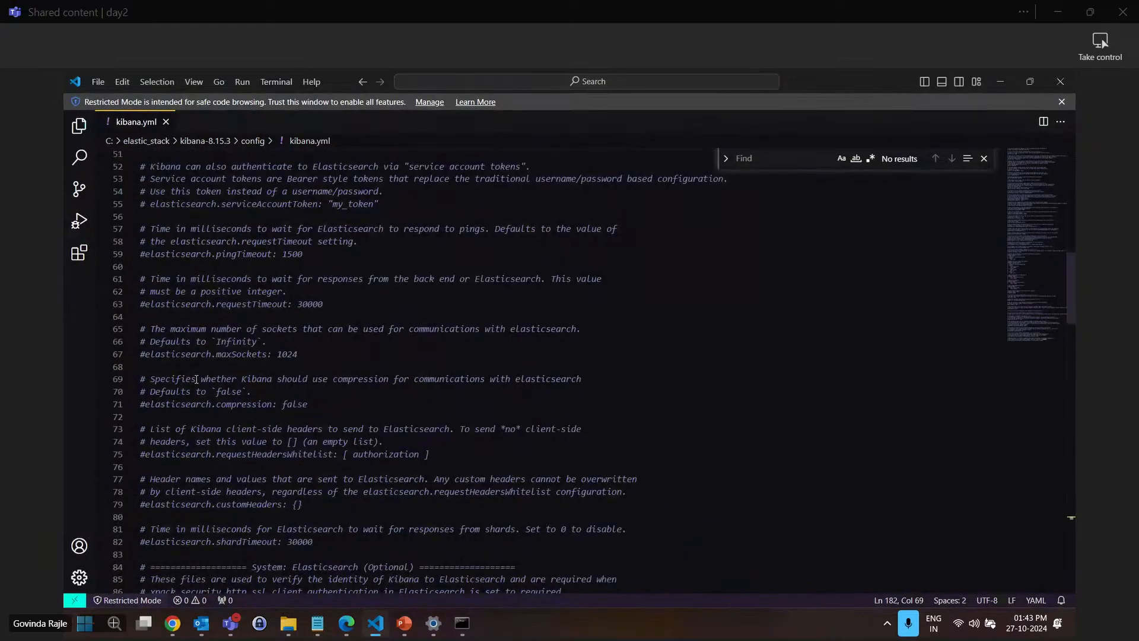
click(771, 158)
text(ser)
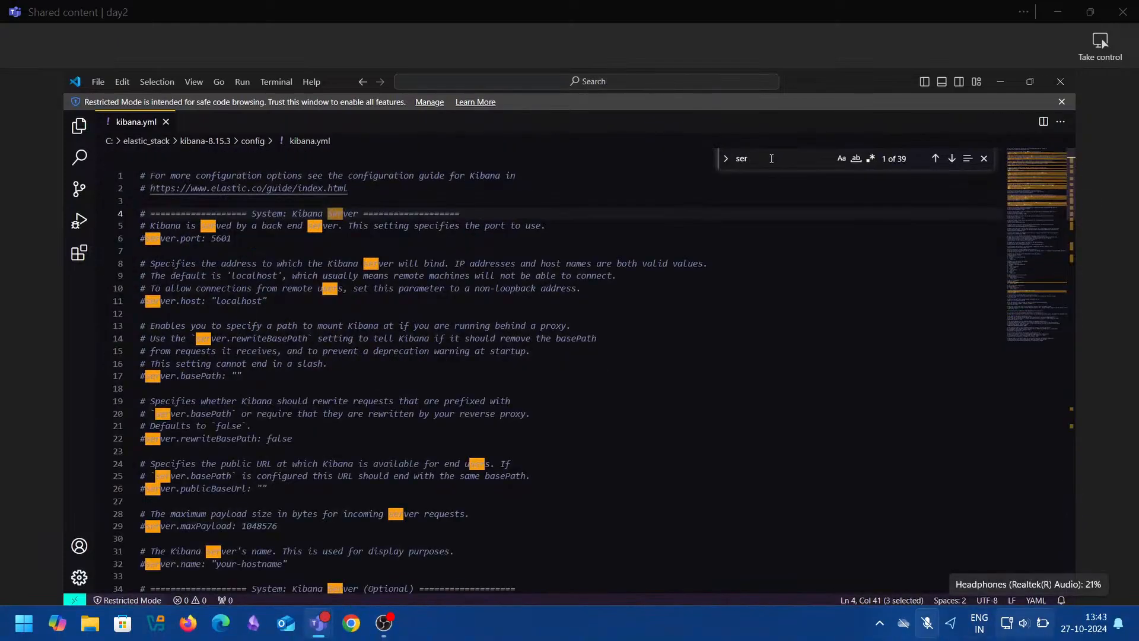
text(ver)
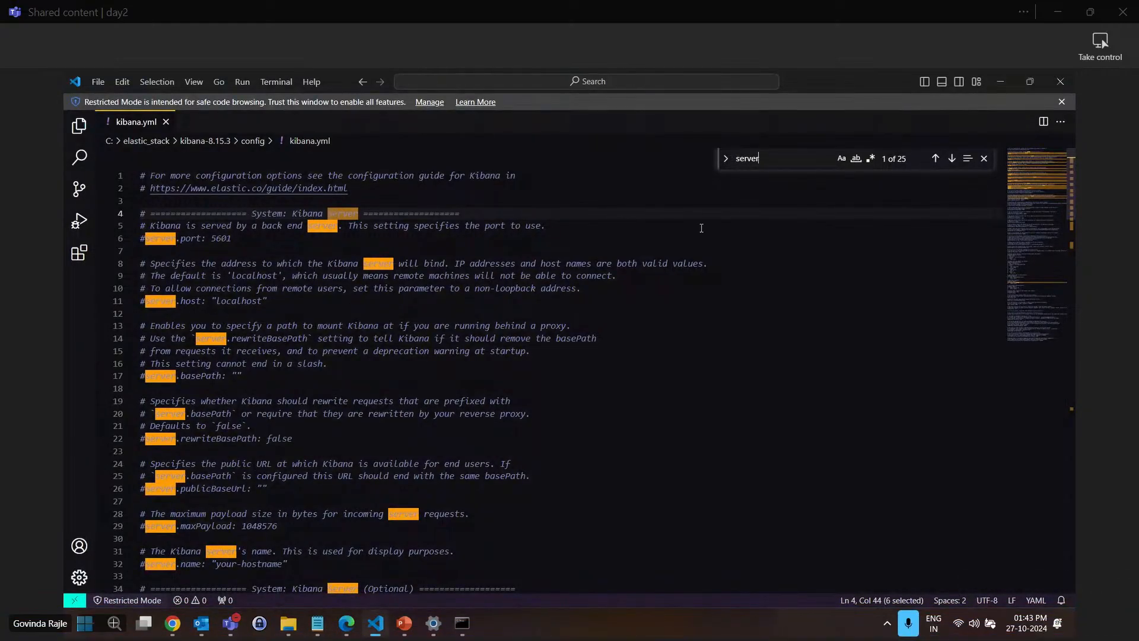
Find server.host in kibana.yml and uncomment the server.host: "localhost" line
text(.host)
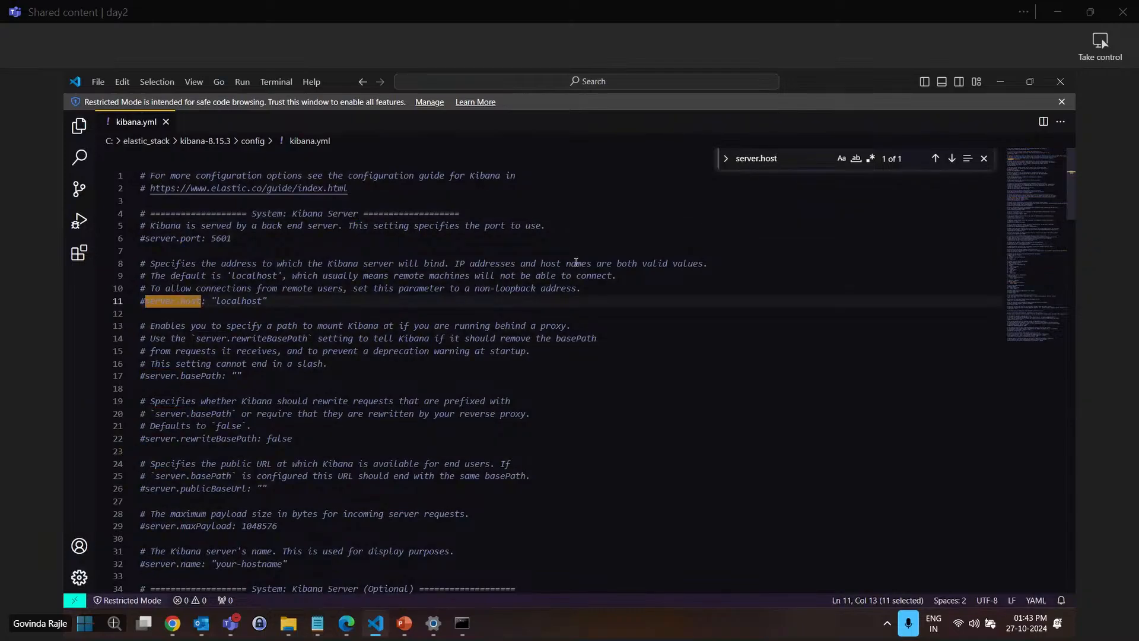
click(184, 309)
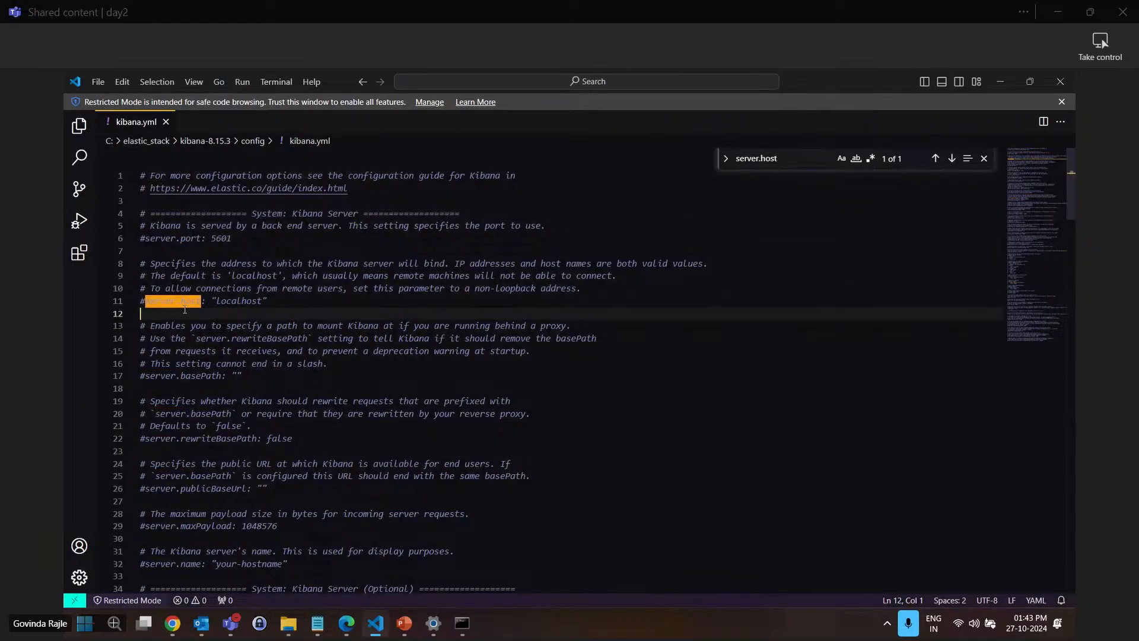
drag(149, 301, 146, 301)
key(BackSpace)
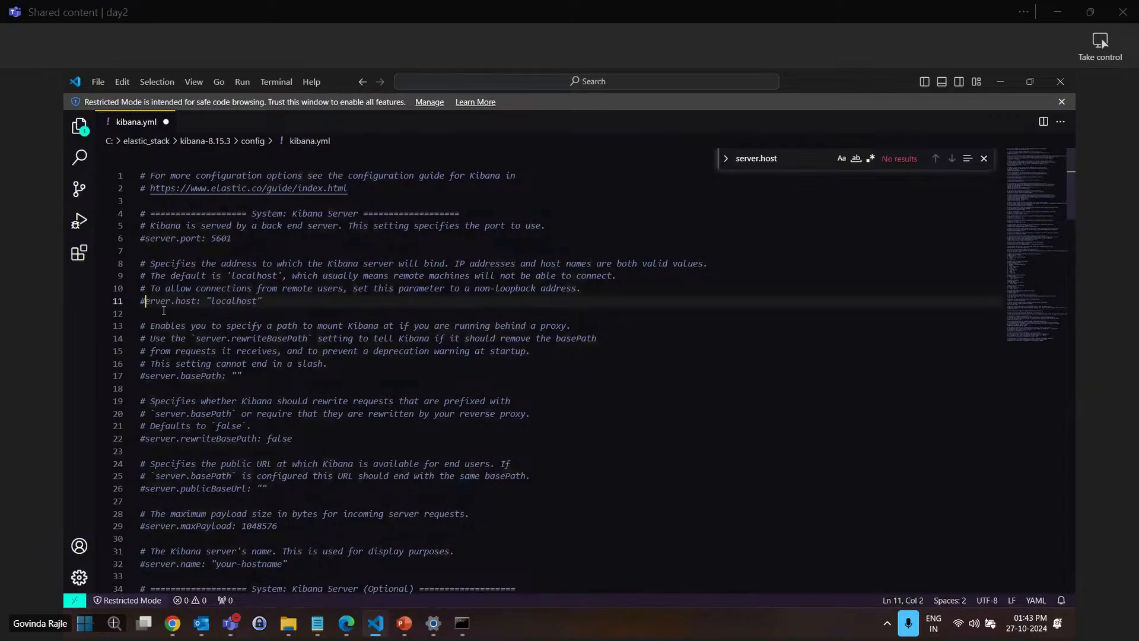
key(ctrl+s)
key(ctrl+z)
key(Left)
key(BackSpace)
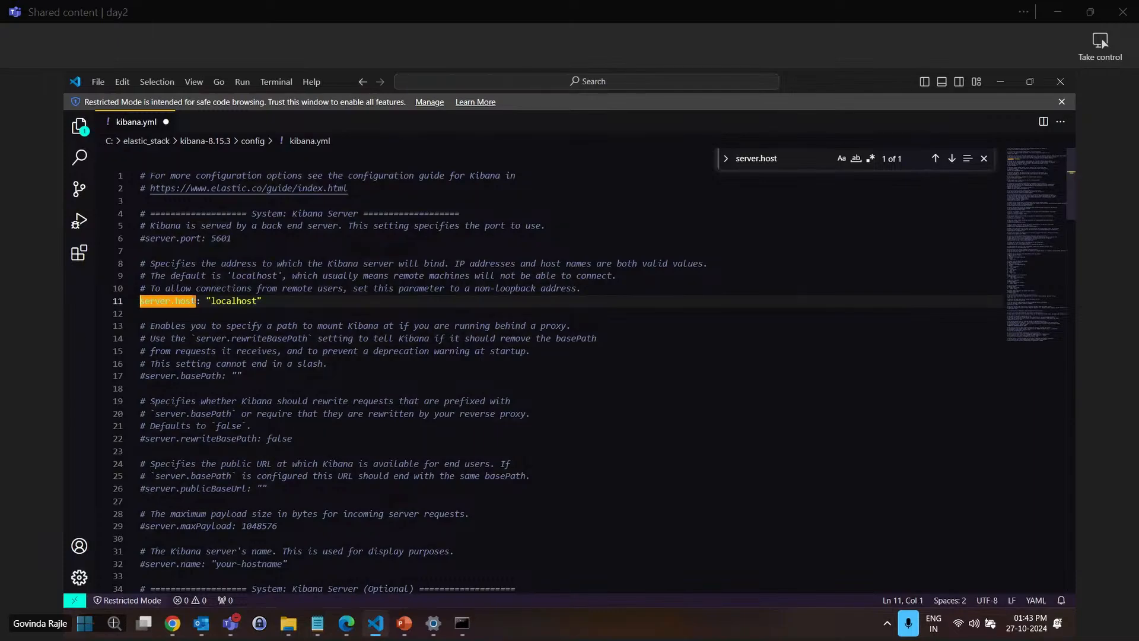
click(211, 300)
Search the file for "server.po" and uncomment the server.port: 5601 line
click(790, 162)
key(BackSpace)
key(BackSpace)
key(BackSpace)
key(BackSpace)
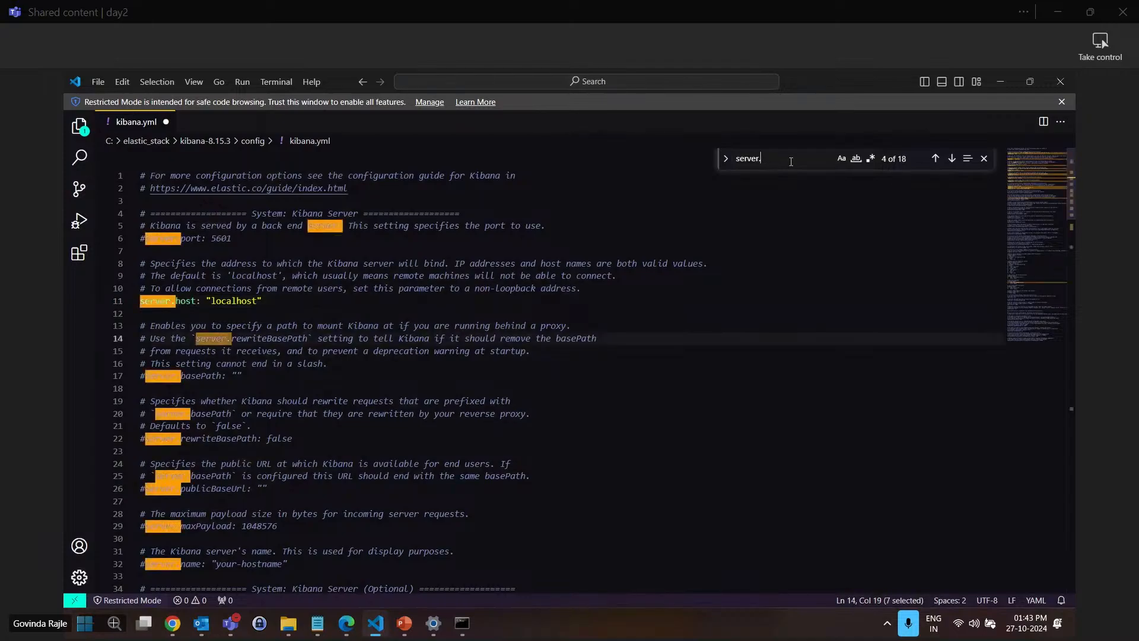
text(po)
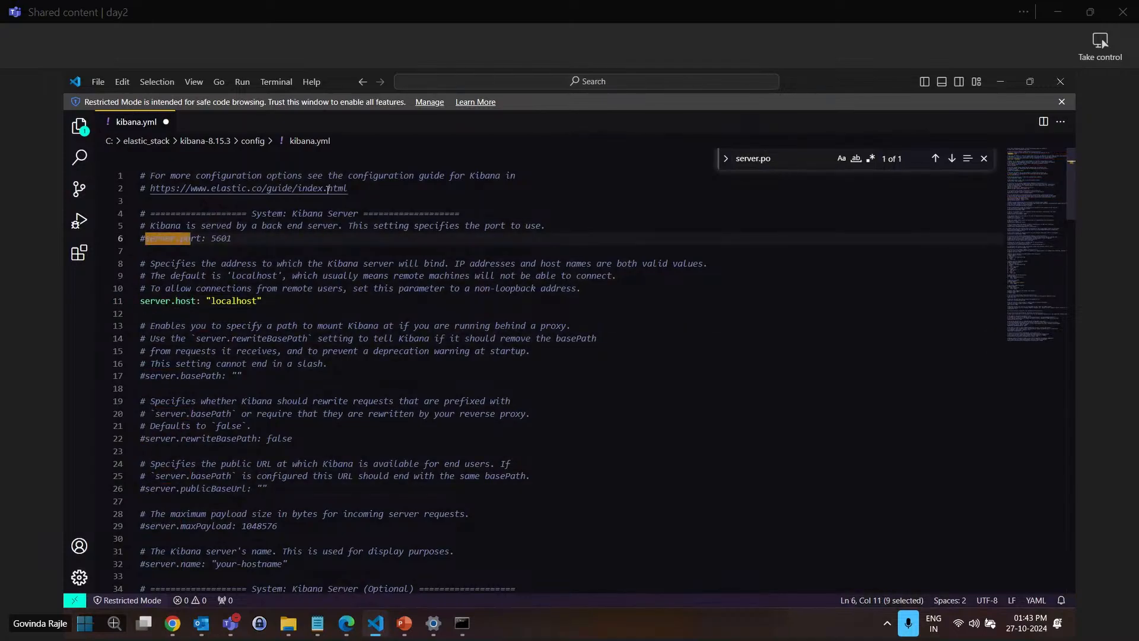
click(145, 237)
key(BackSpace)
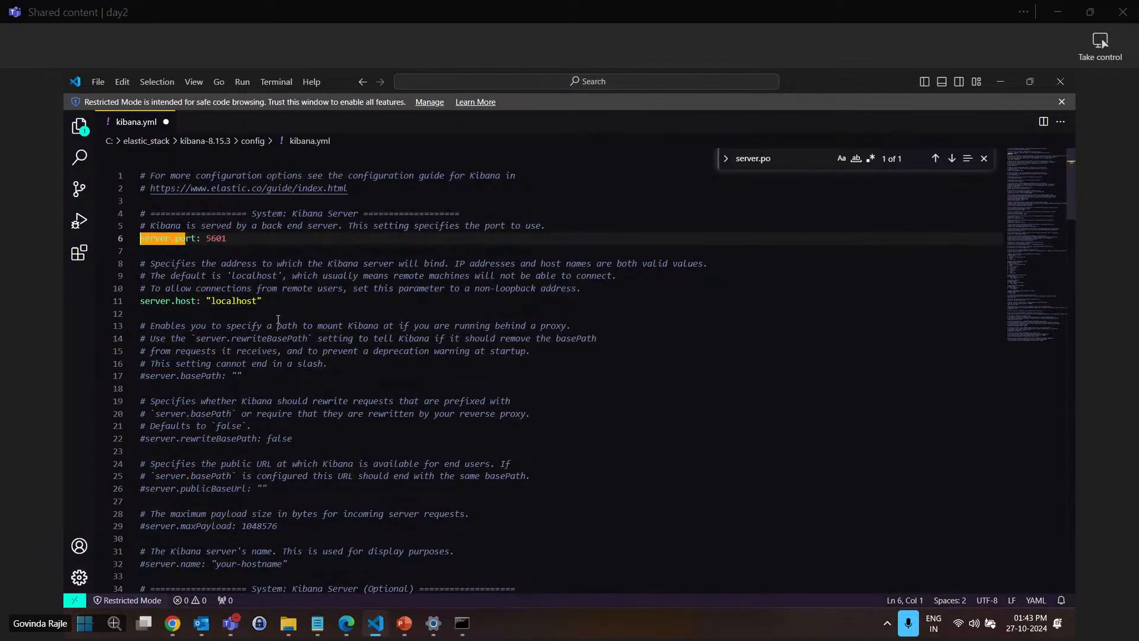
click(255, 242)
click(277, 264)
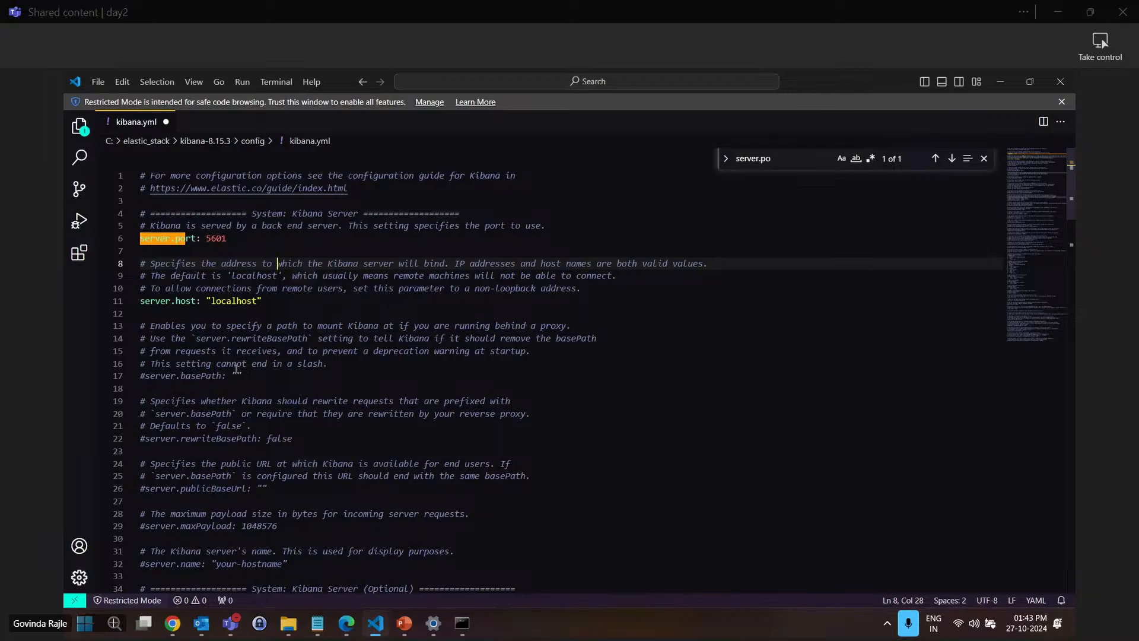
scroll(241, 405, down, 1)
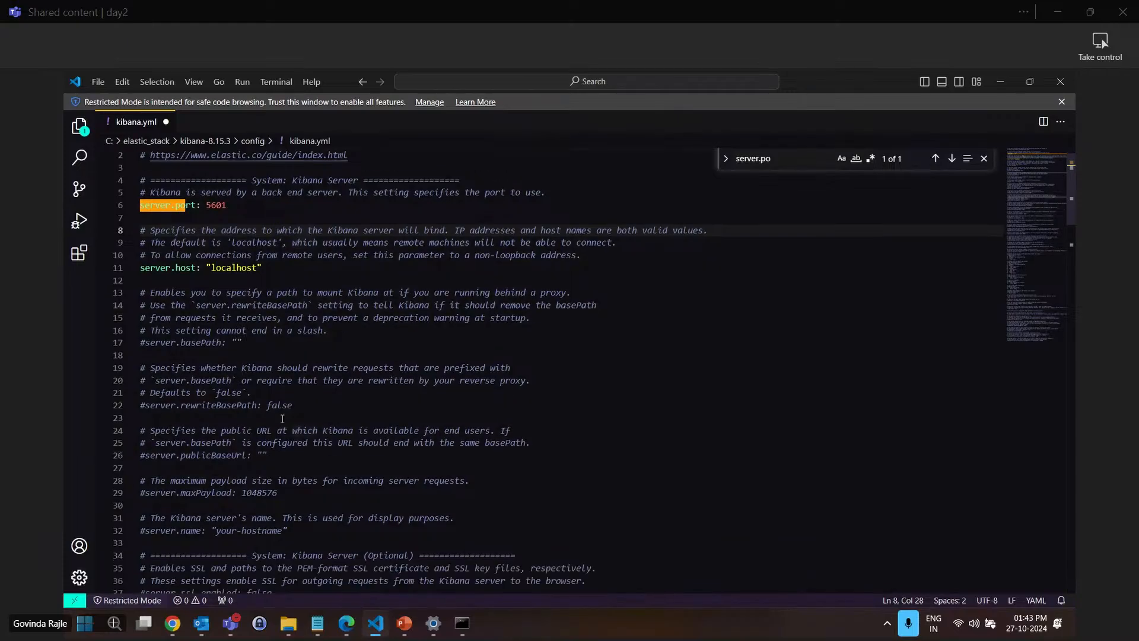
scroll(271, 411, down, 1)
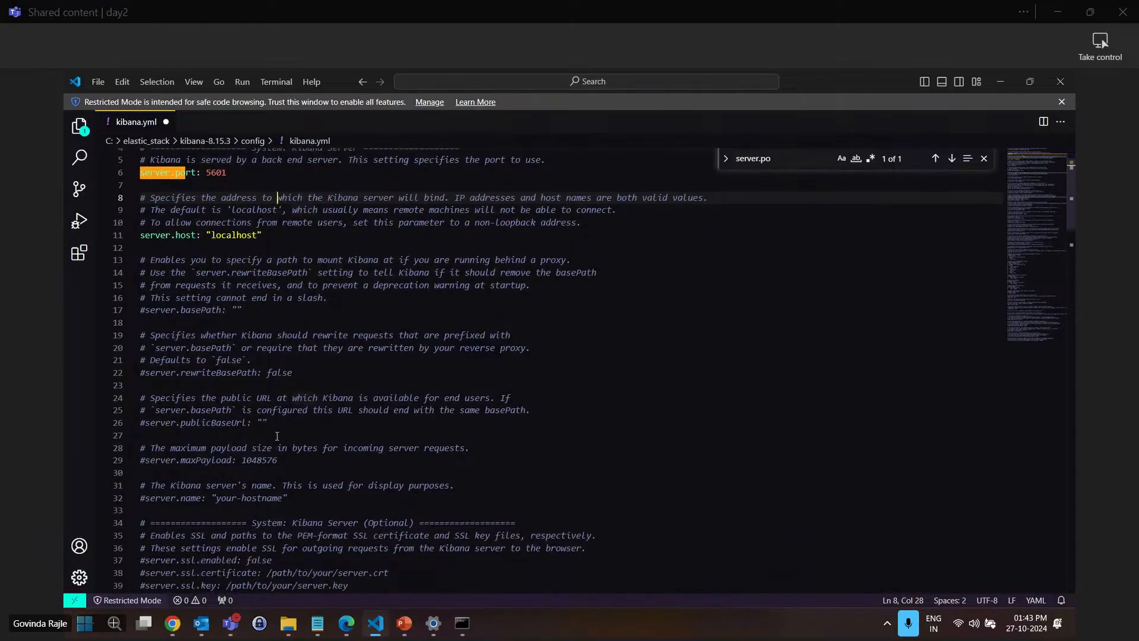
scroll(278, 437, down, 3)
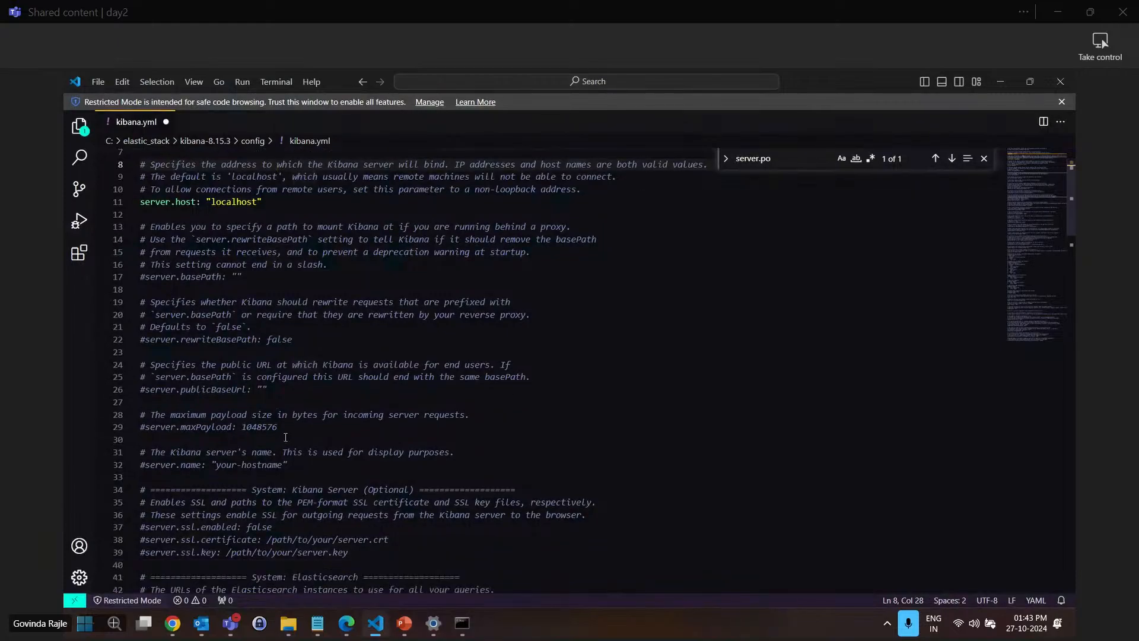
scroll(280, 457, down, 3)
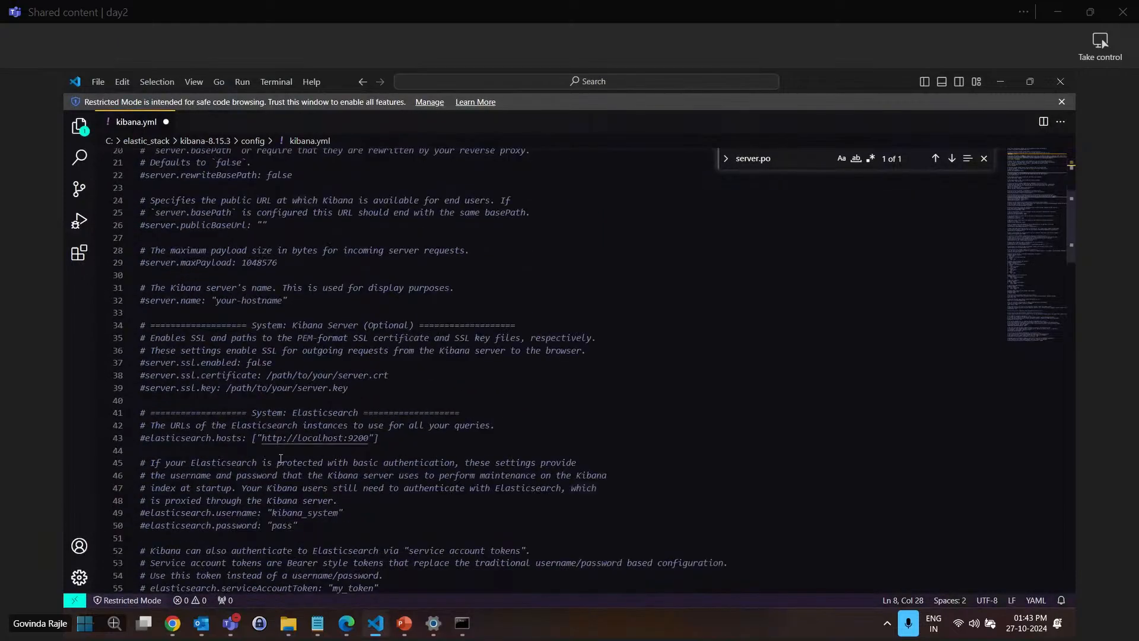
click(135, 439)
key(Delete)
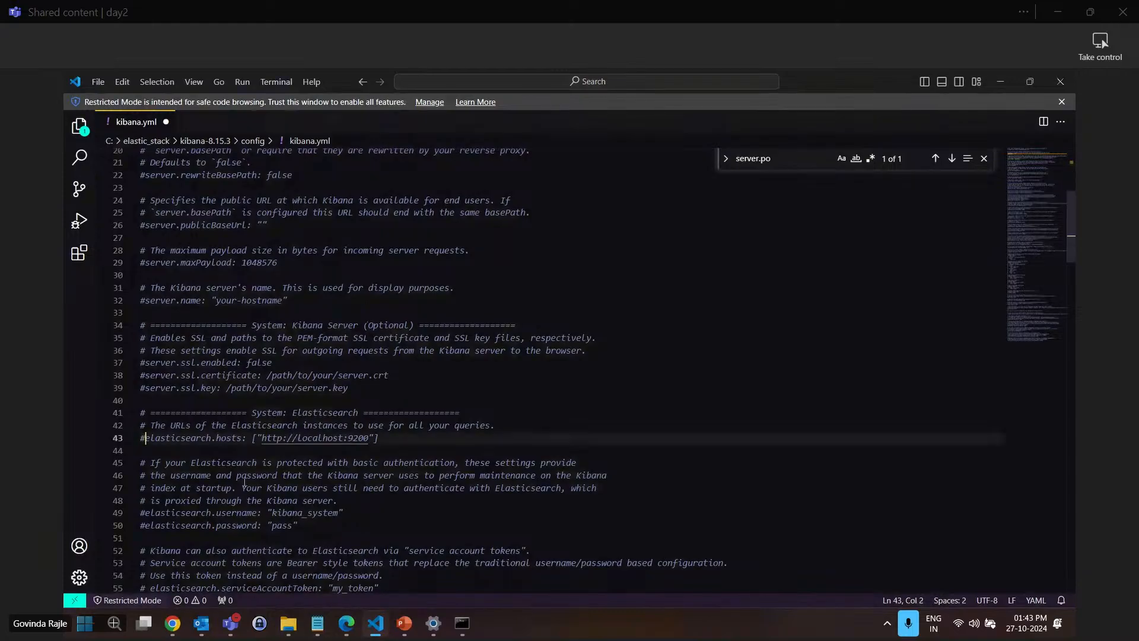
Add the setting savedObjects.maxImportExportSize: 10000 at the end of kibana.yml, leaving blank lines above it
scroll(246, 482, down, 2)
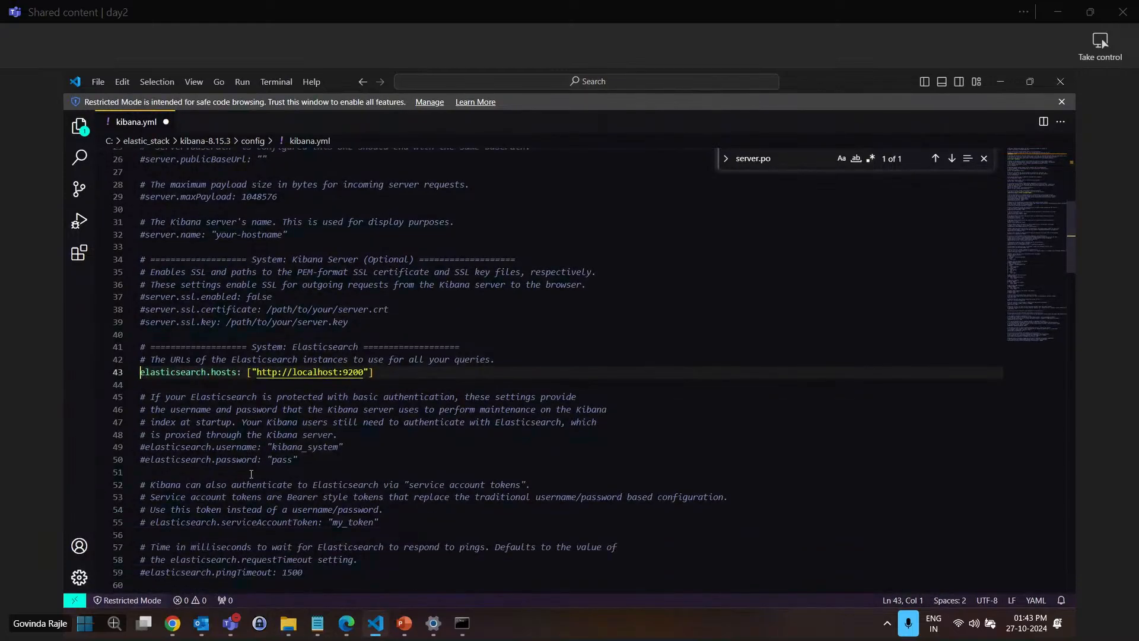
scroll(251, 474, down, 1)
scroll(391, 436, down, 5)
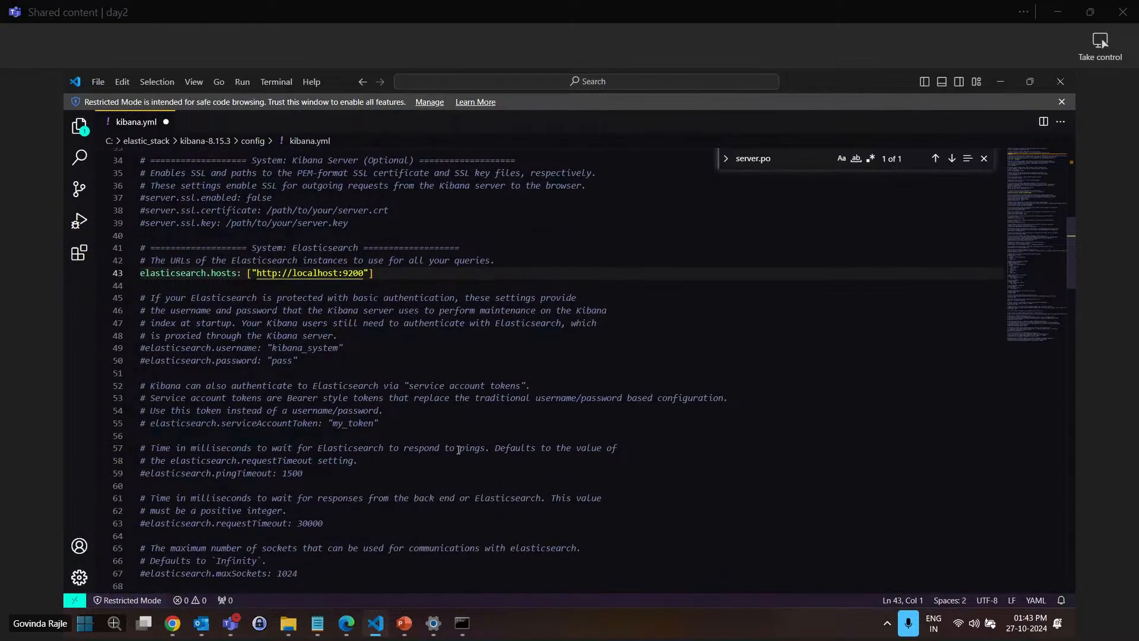
scroll(375, 414, down, 12)
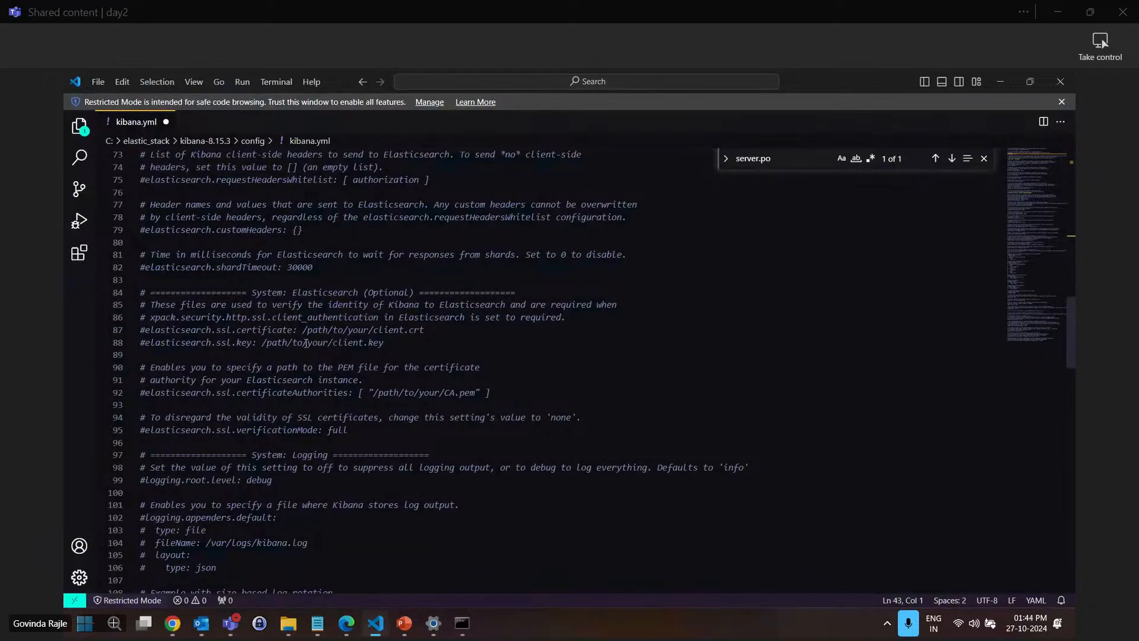
scroll(207, 249, down, 5)
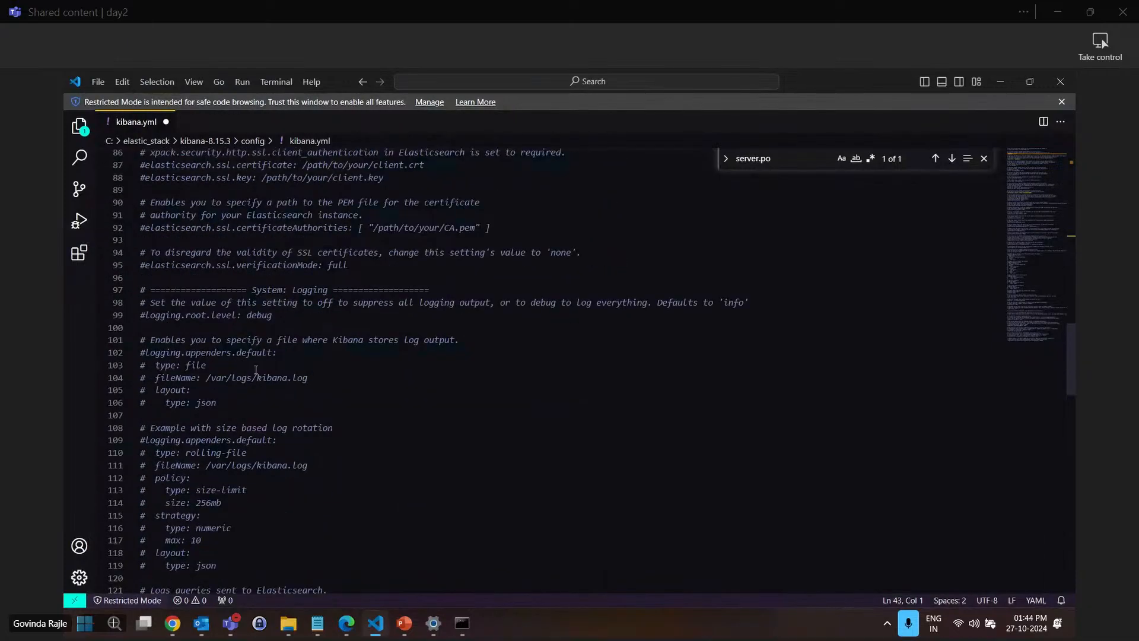
scroll(251, 242, down, 3)
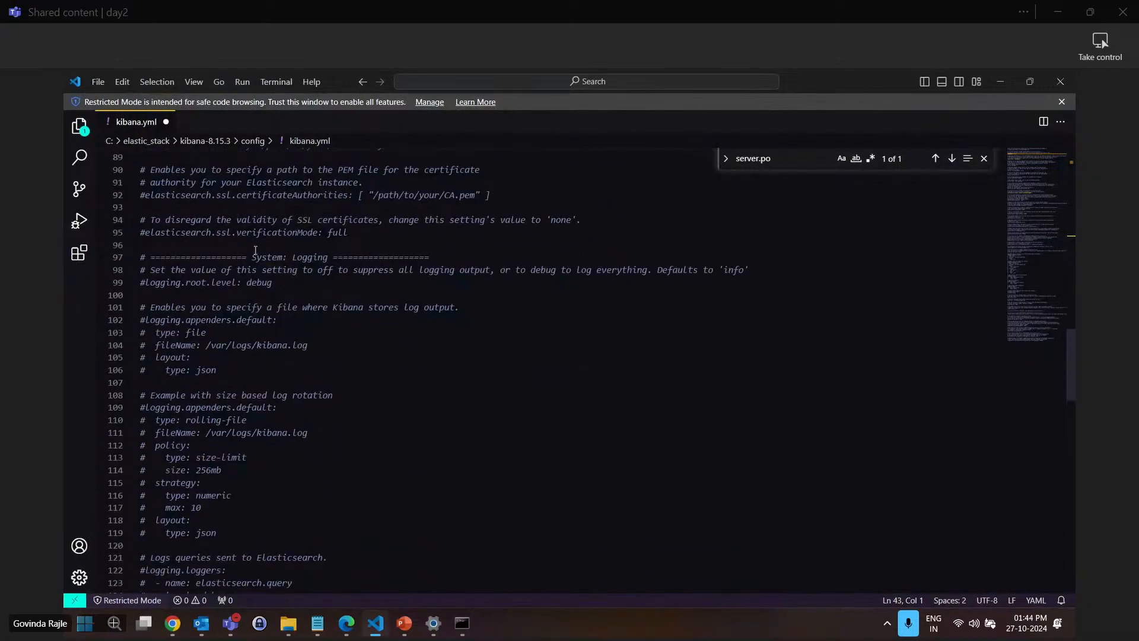
scroll(289, 320, down, 9)
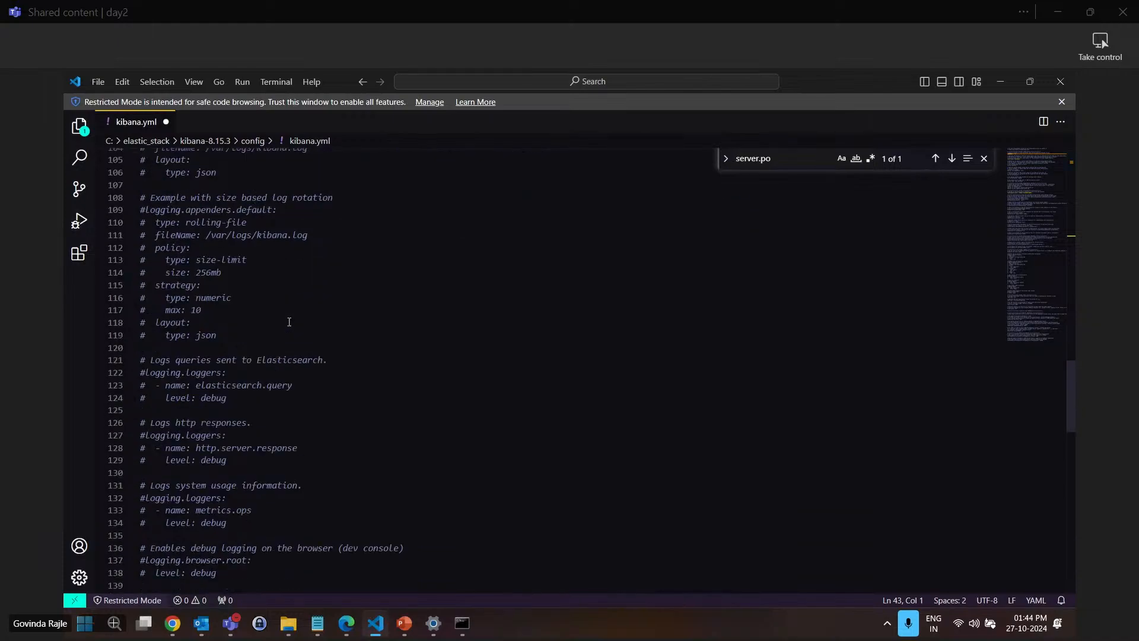
scroll(290, 324, down, 5)
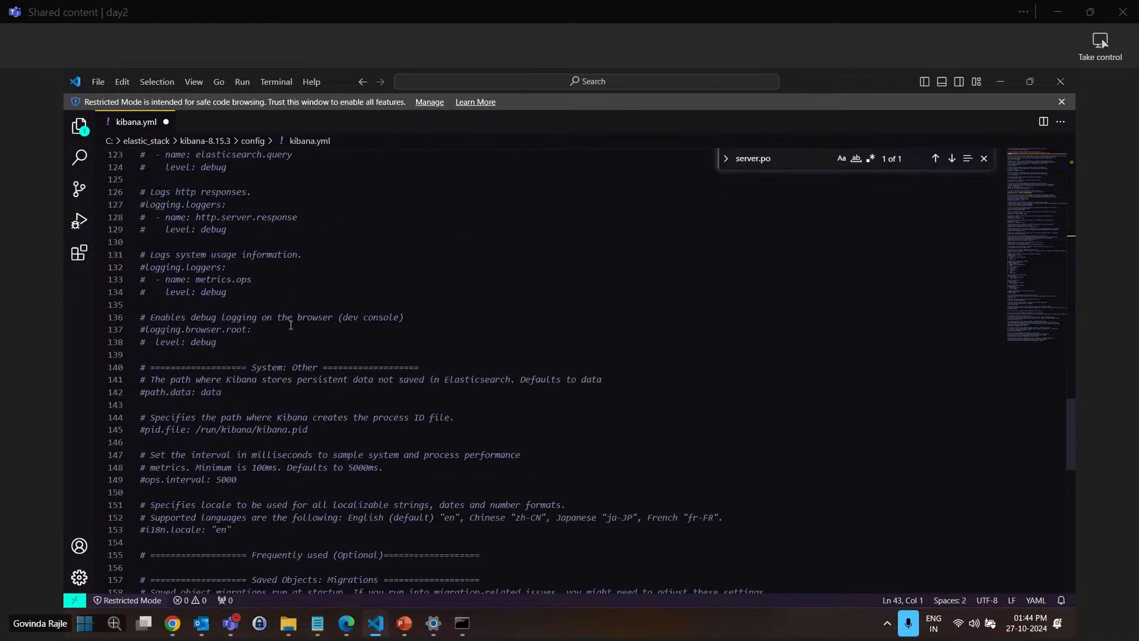
scroll(301, 328, down, 5)
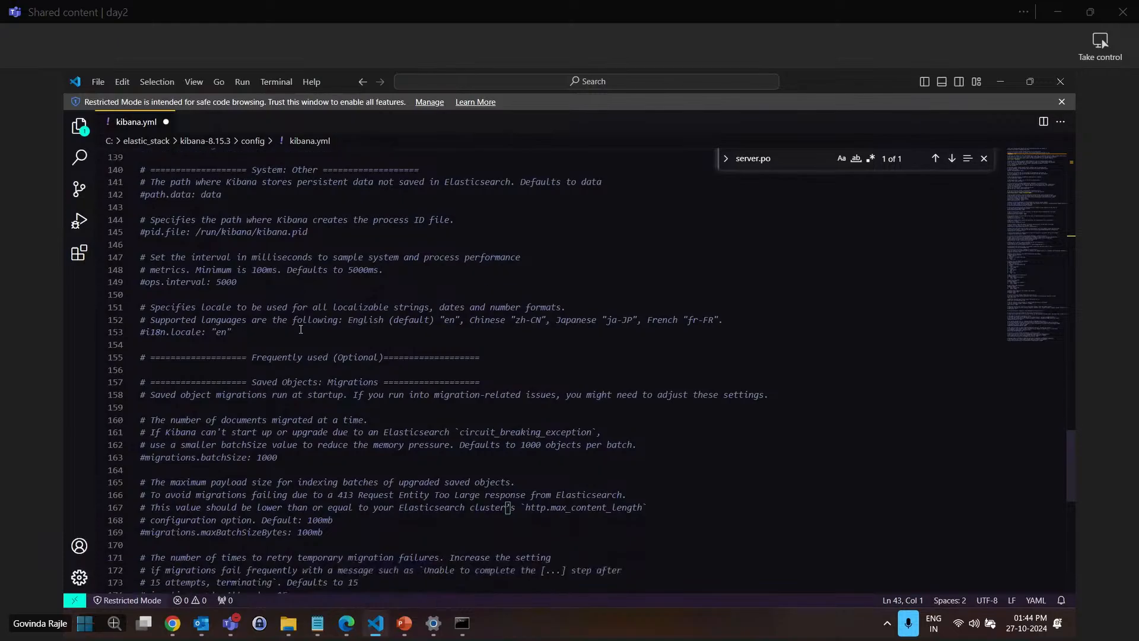
scroll(301, 329, down, 3)
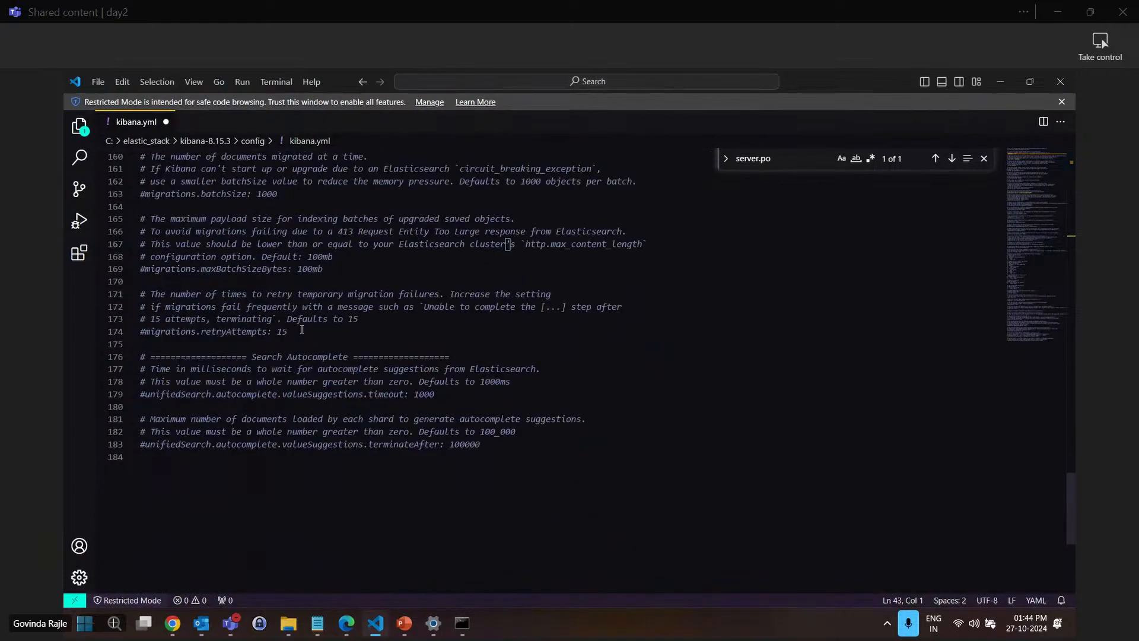
click(510, 444)
key(Return)
key(Return)
key(Return)
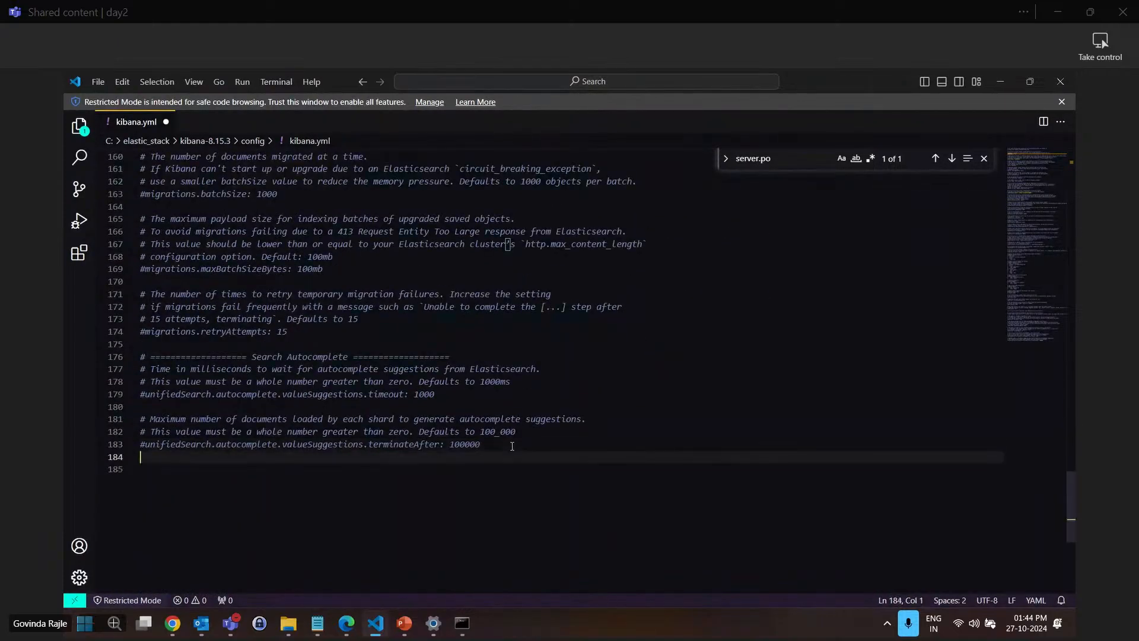
text(saved)
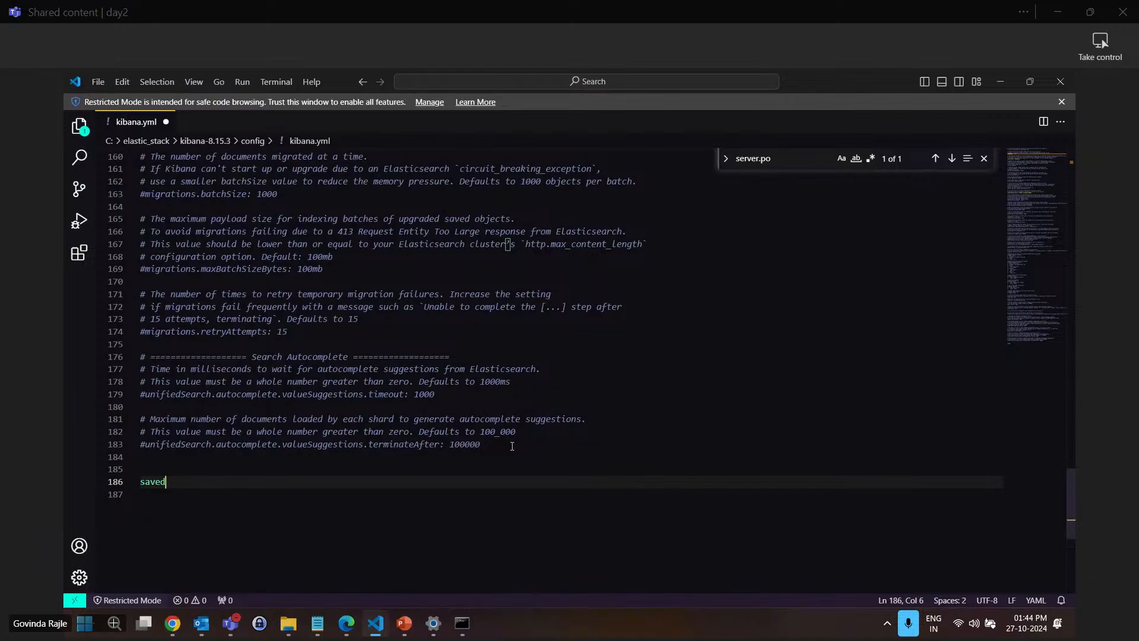
text(Objects.maxImport)
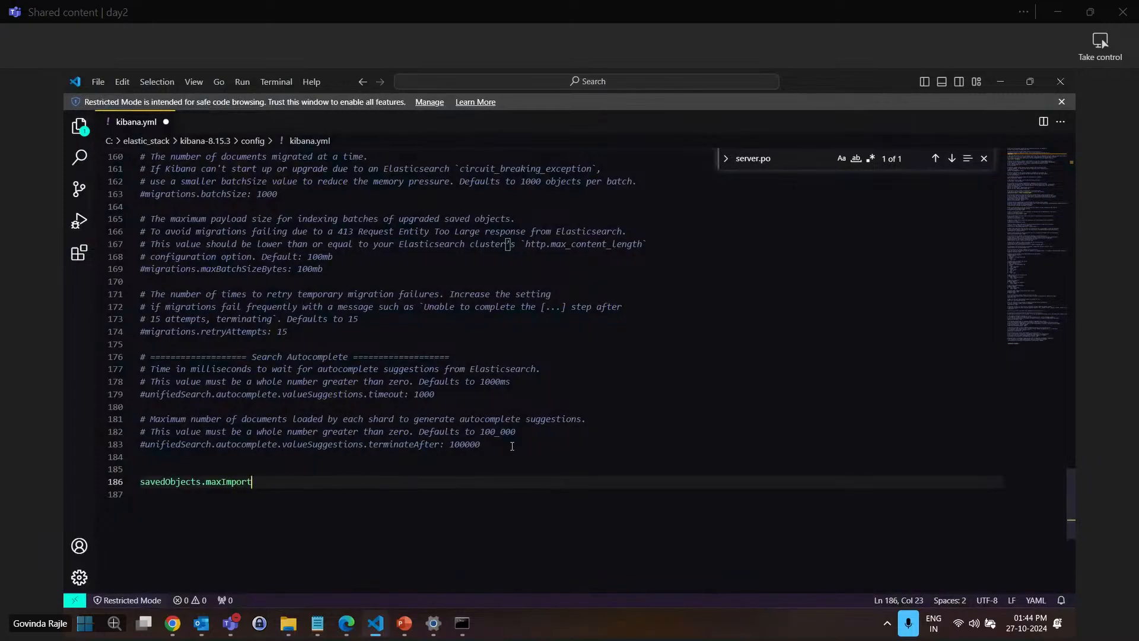
text(ExportSize: 10000)
key(Return)
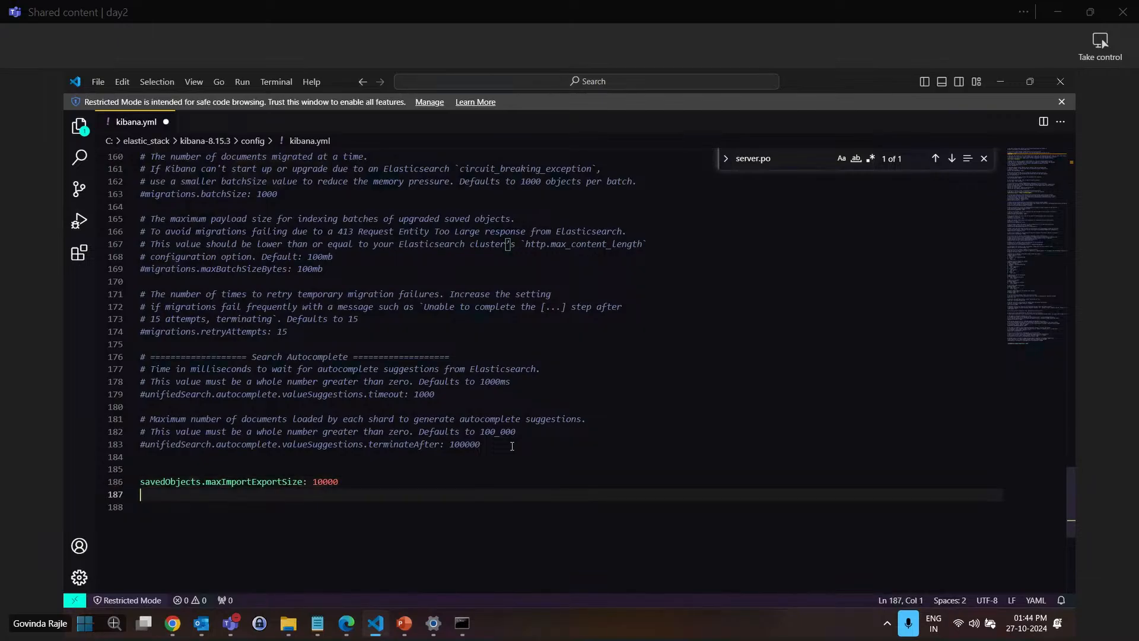
Add server.maxPayloadBytes: 1048576 below the savedObjects setting and save kibana.yml
text(server.maxPayload)
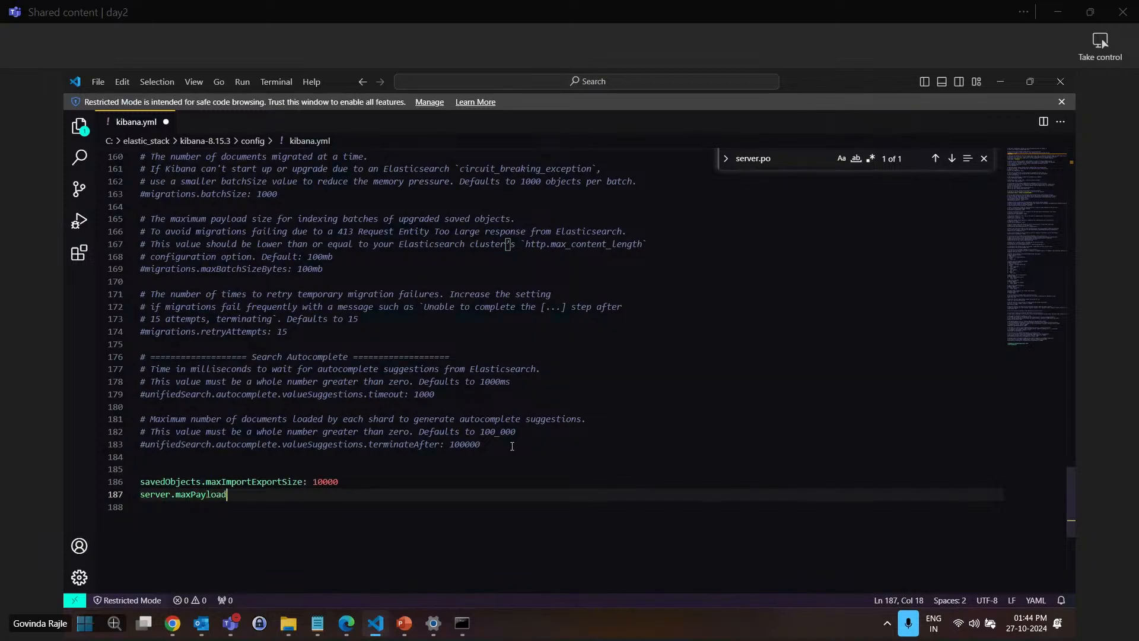
text(Bytes: 1048576)
key(Return)
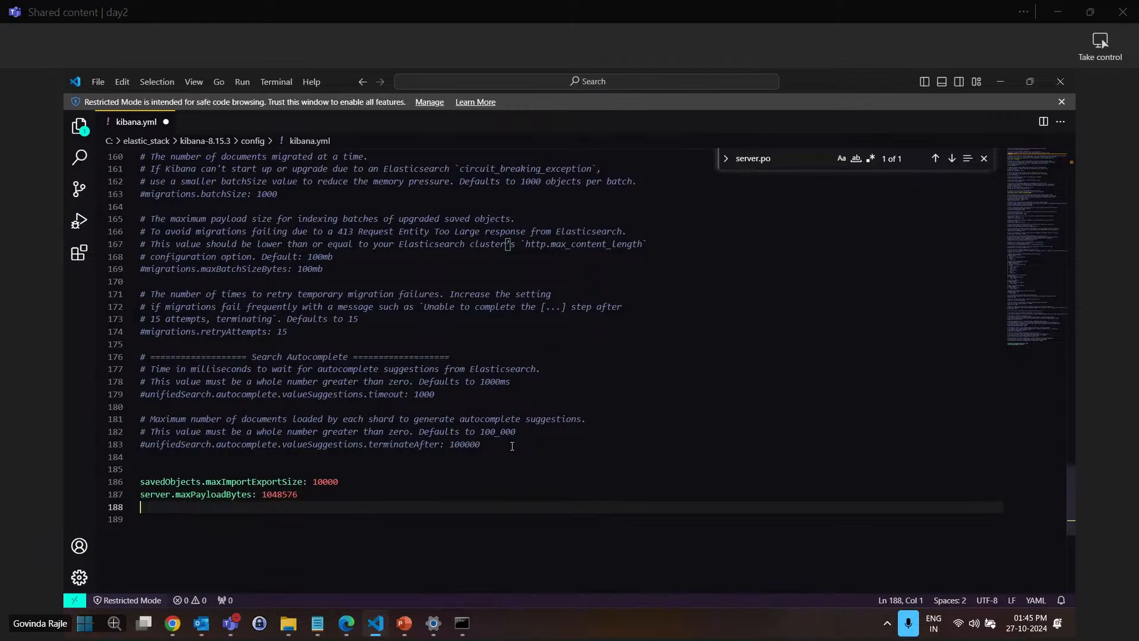
scroll(424, 368, up, 5)
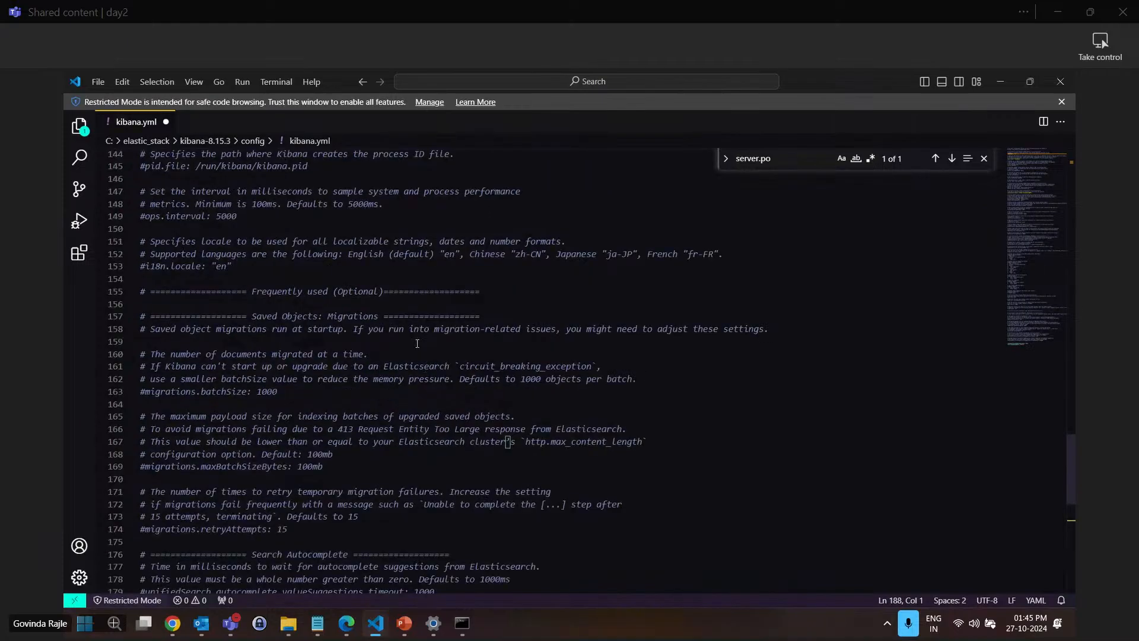
click(343, 354)
scroll(377, 437, down, 2)
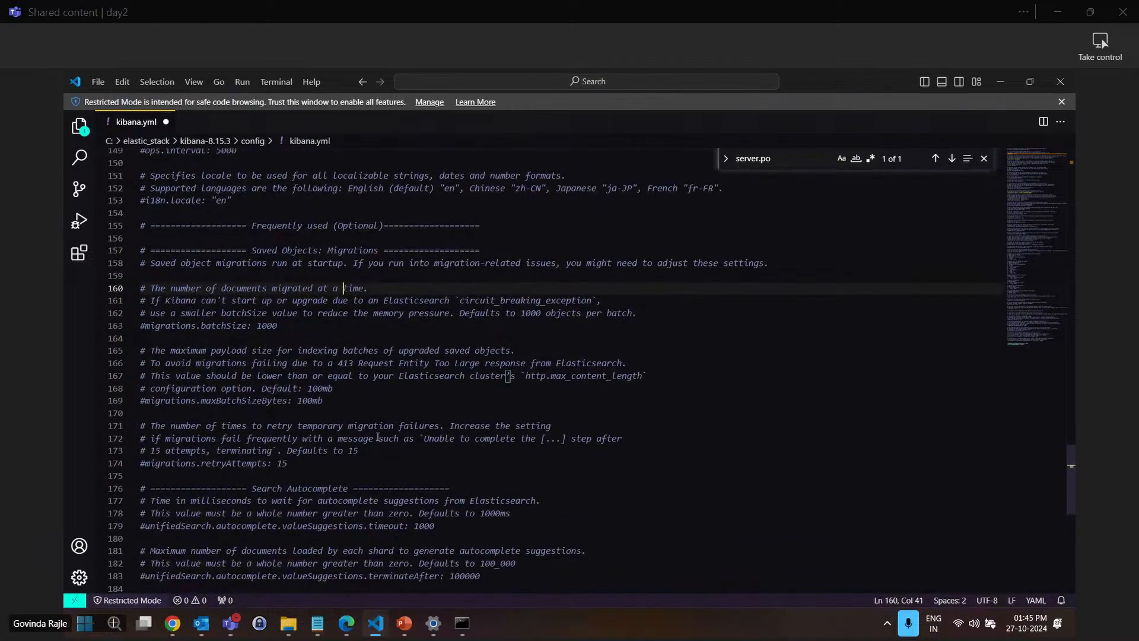
key(ctrl+s)
Review the edited settings in kibana.yml, from server.port and server.host through elasticsearch.hosts to the size limits at the file's end
scroll(328, 426, up, 20)
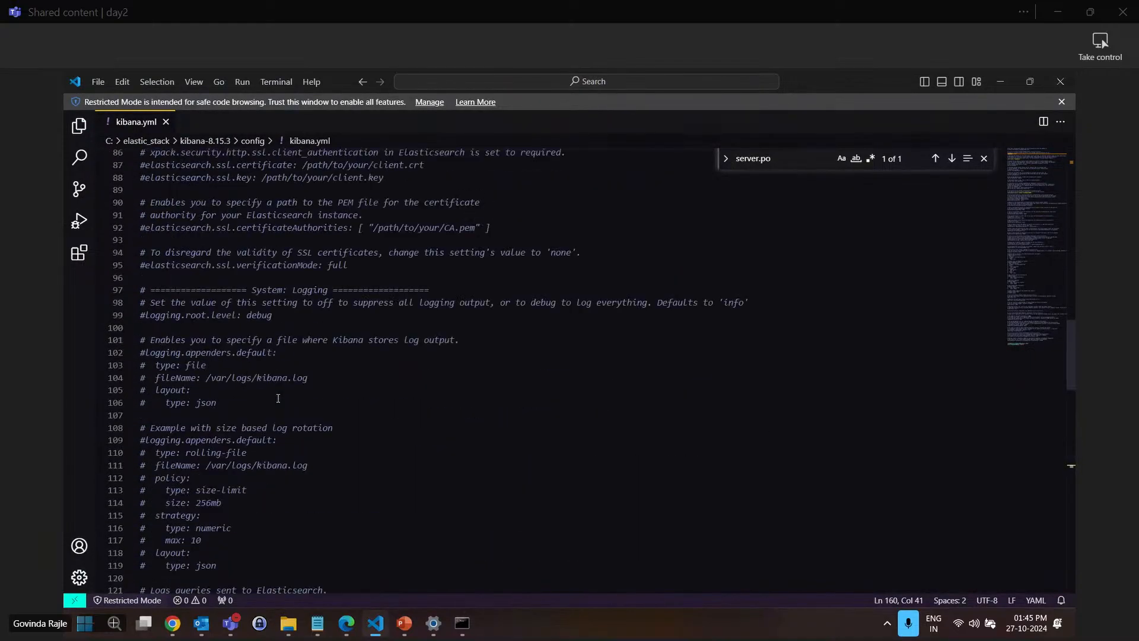
scroll(278, 398, up, 20)
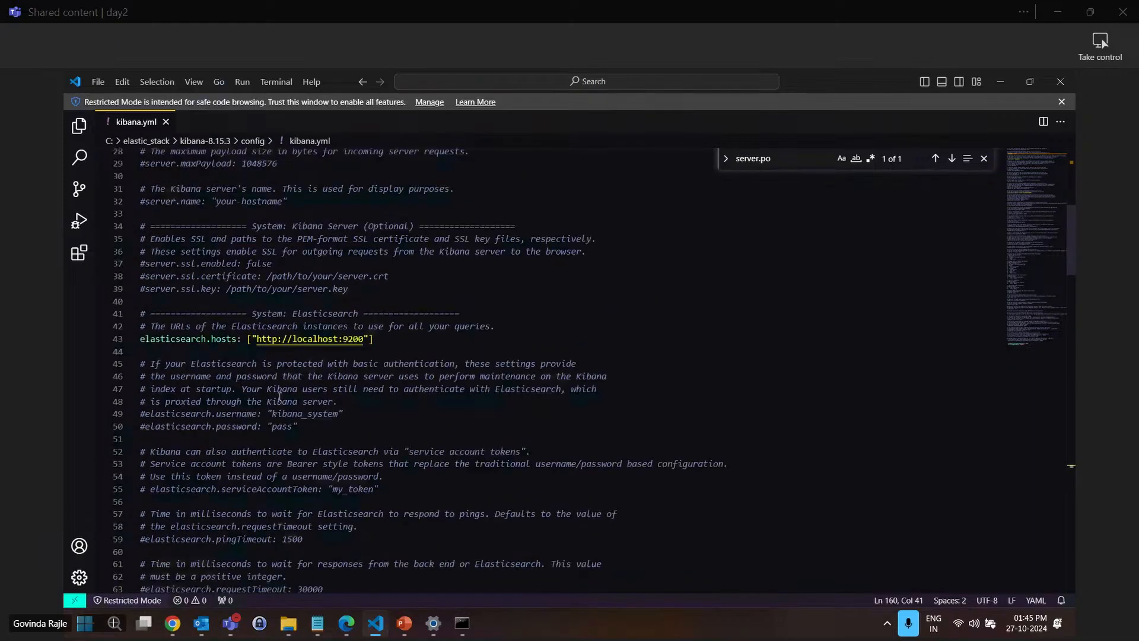
scroll(280, 396, up, 10)
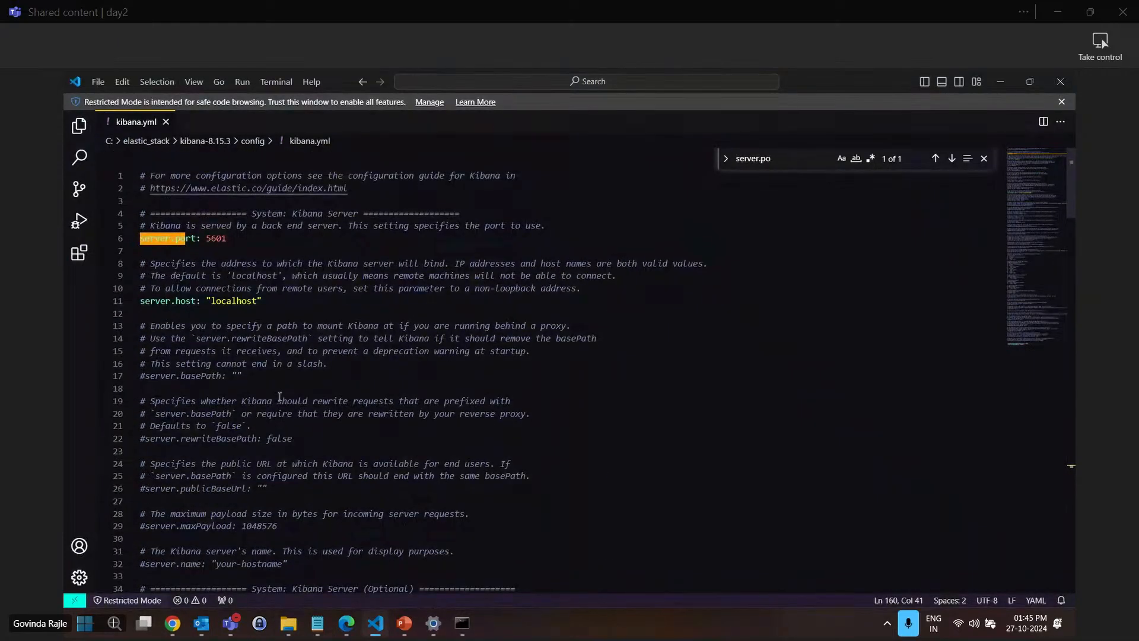
scroll(281, 397, down, 2)
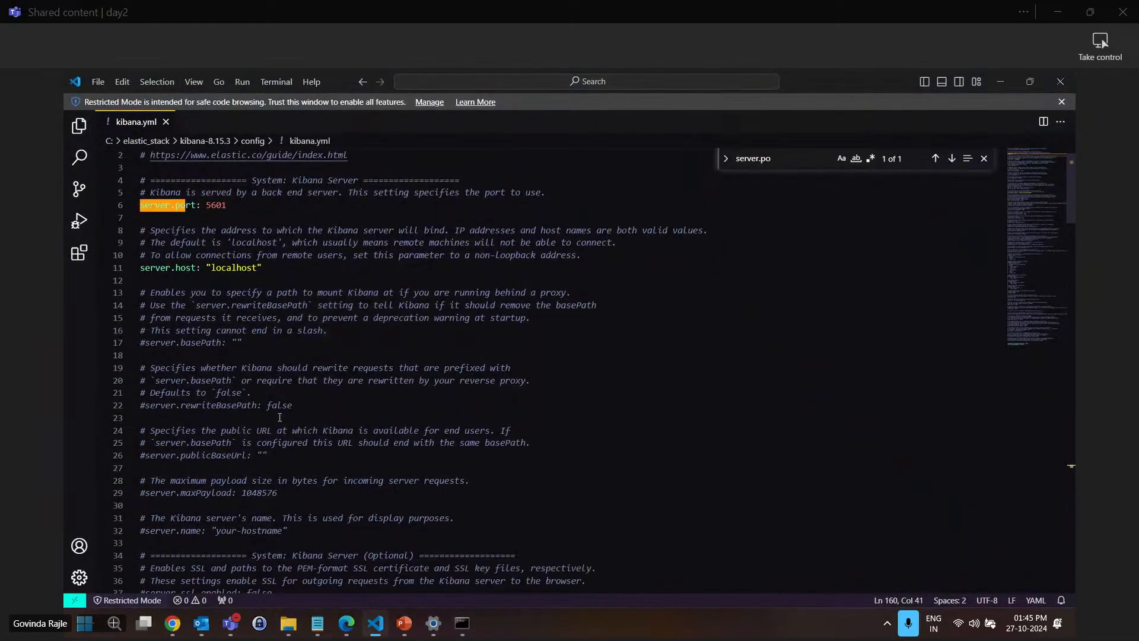
scroll(278, 420, down, 1)
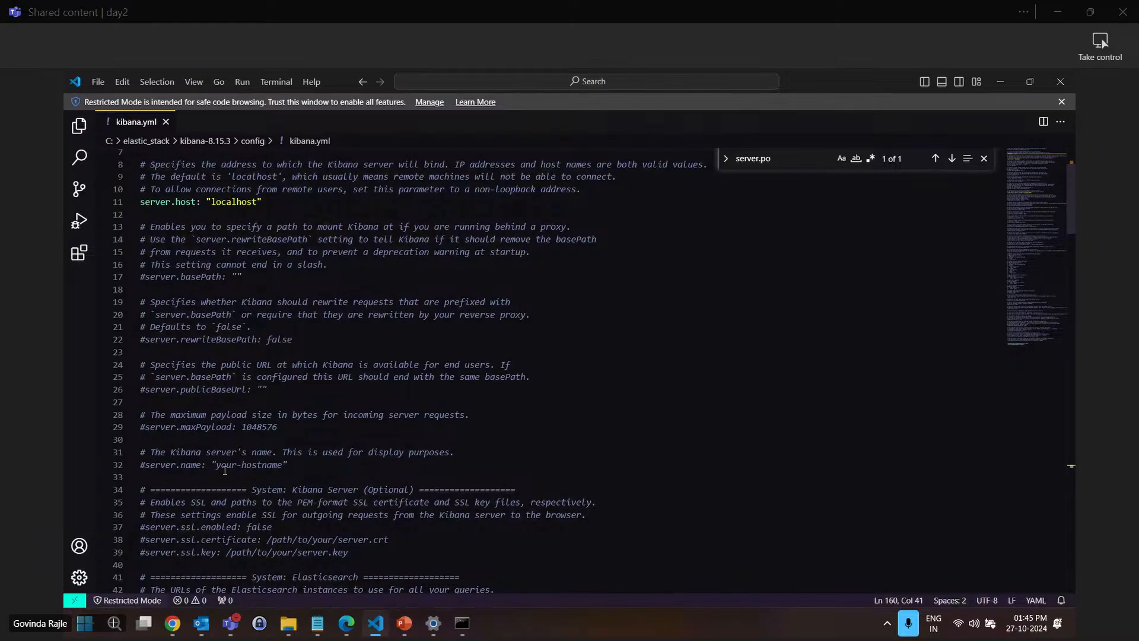
scroll(225, 469, down, 10)
scroll(285, 469, down, 20)
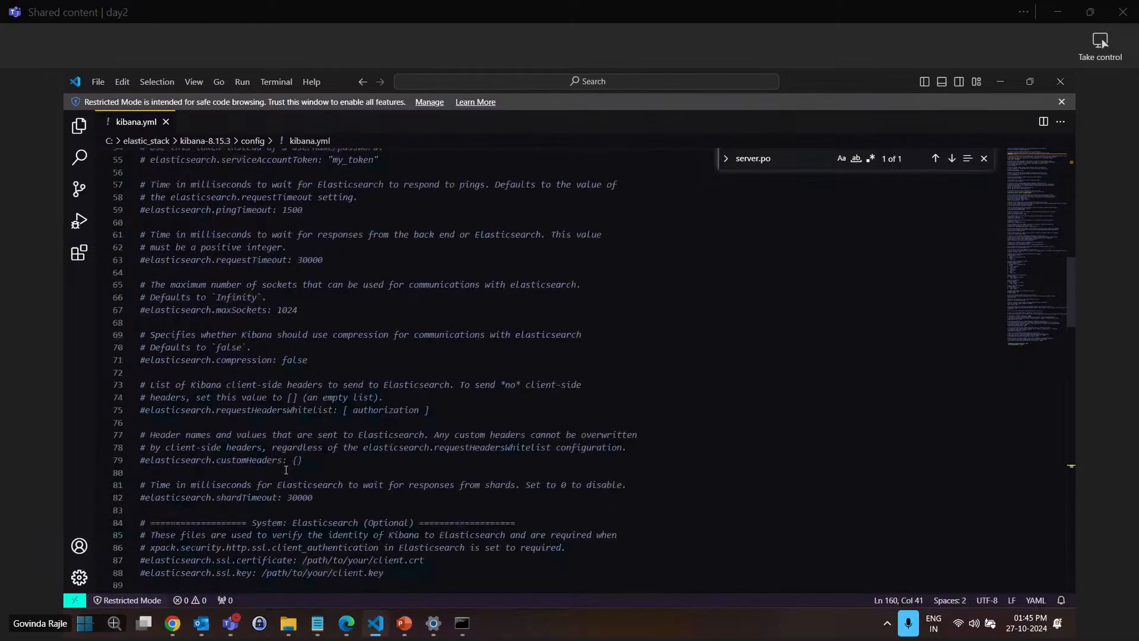
scroll(287, 469, down, 8)
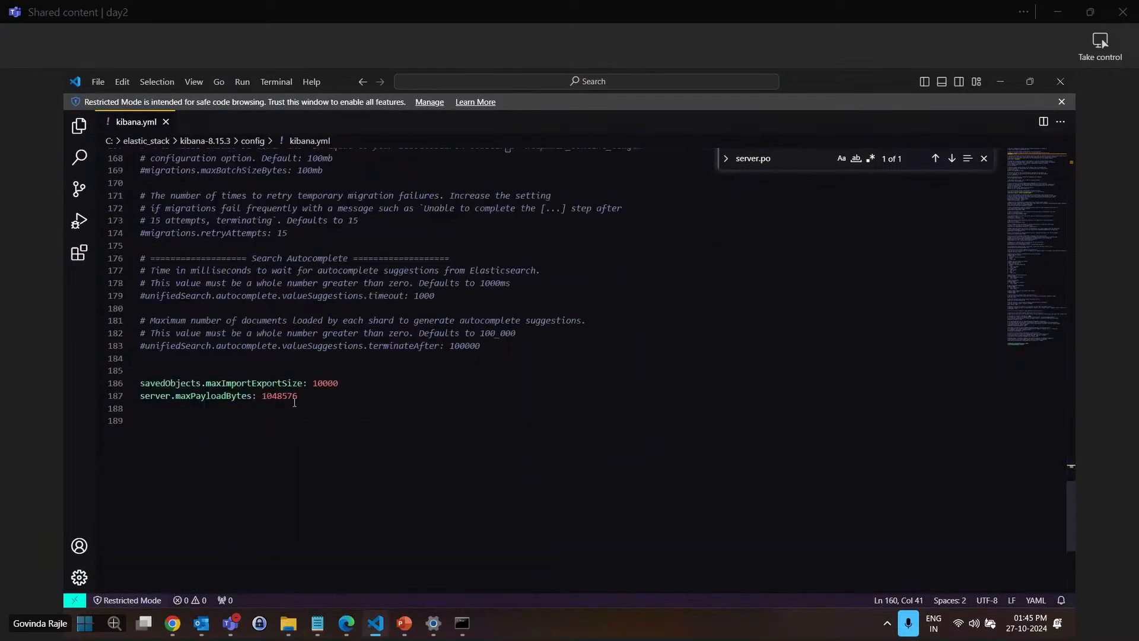
click(307, 397)
click(382, 436)
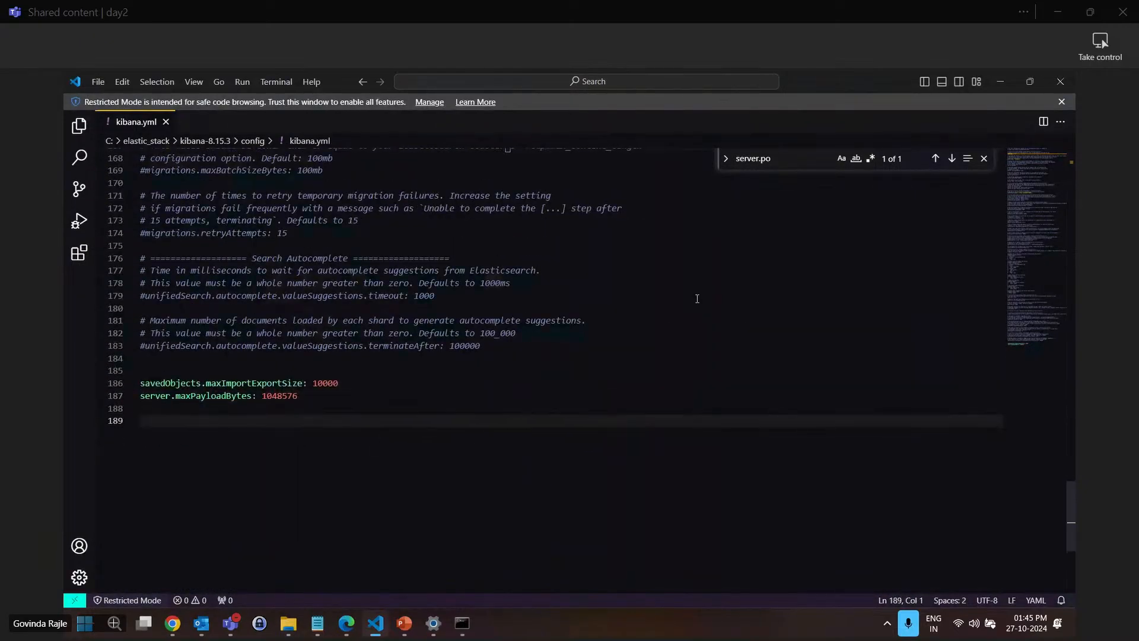
Close the kibana.yml editor and open the bin folder of kibana-8.15.3 in File Explorer
click(1061, 84)
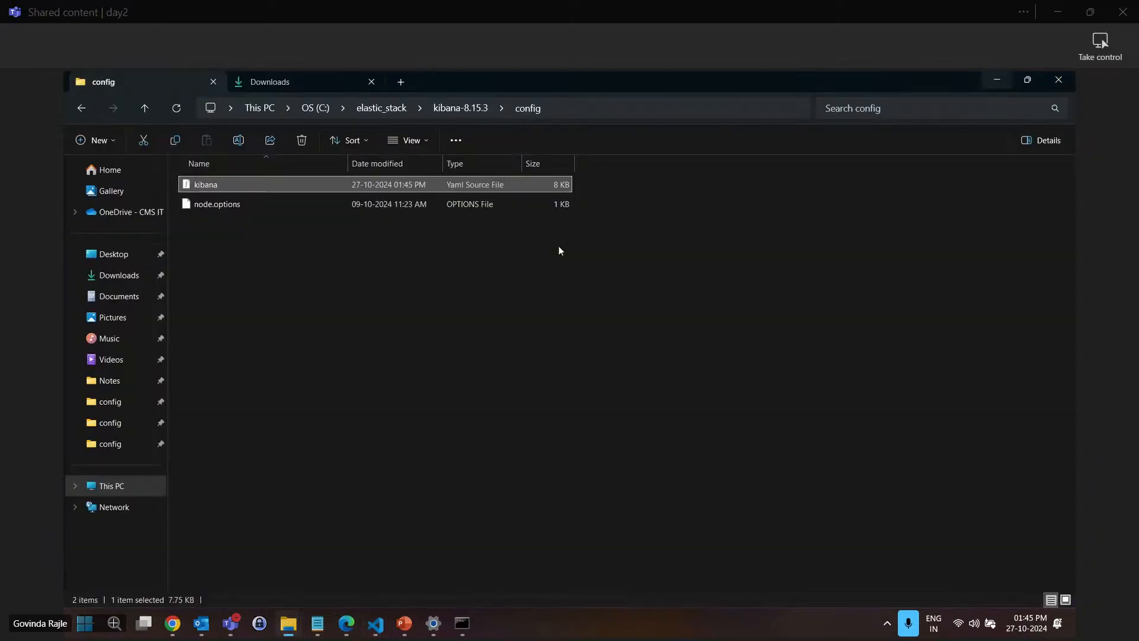
click(144, 108)
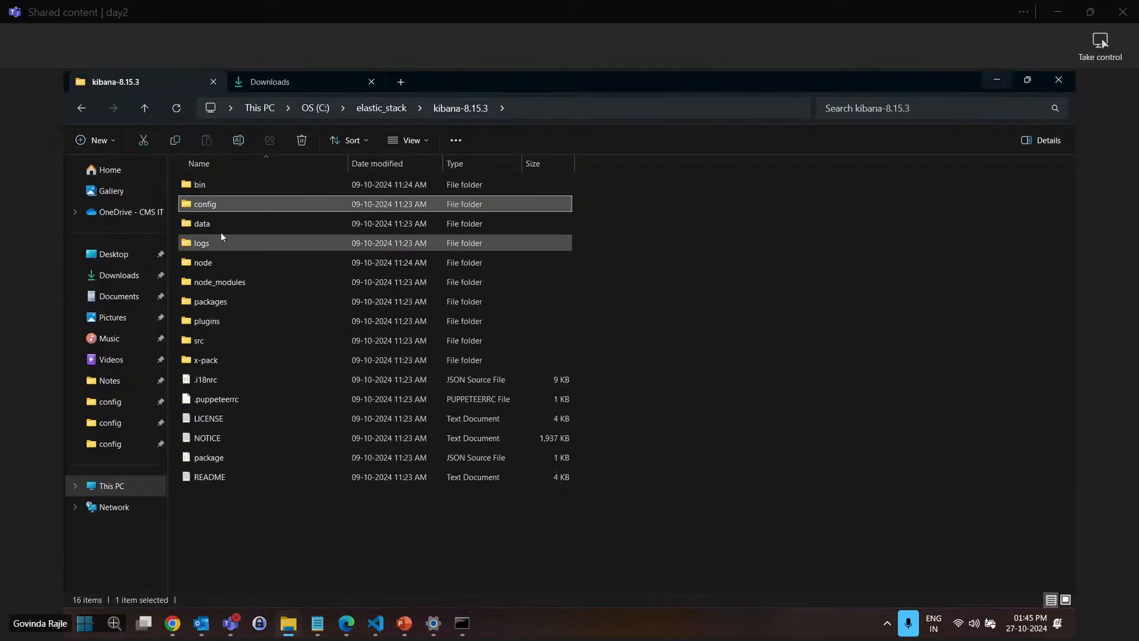
click(222, 185)
double_click(222, 184)
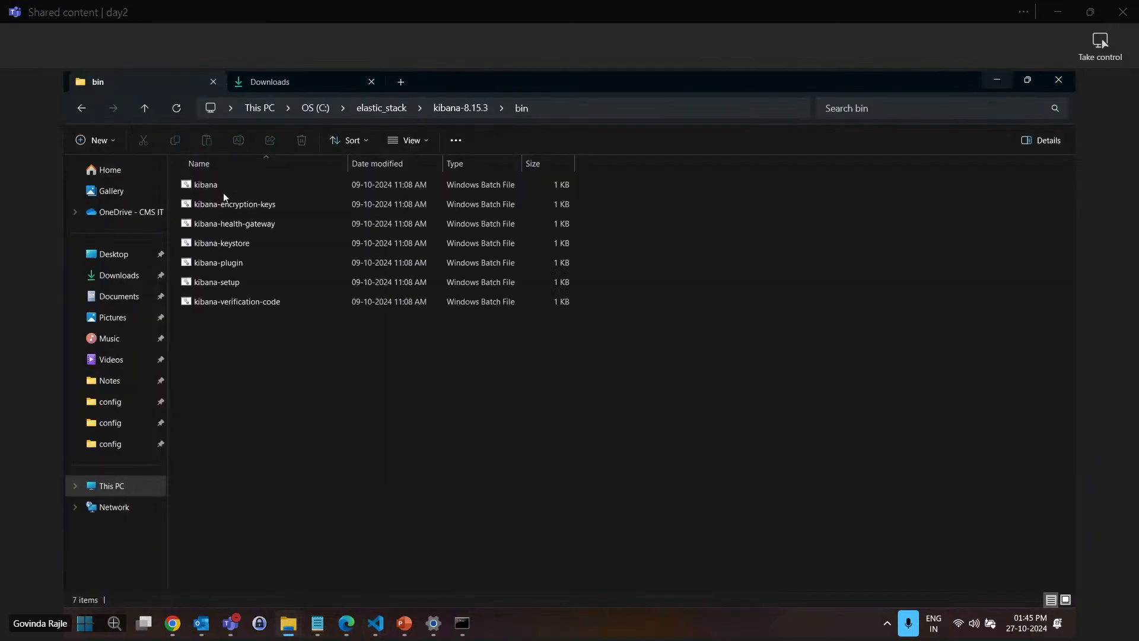
Run kibana.bat as administrator, allow it past the SmartScreen block, and move its console window aside
click(227, 183)
right_click(227, 183)
click(305, 269)
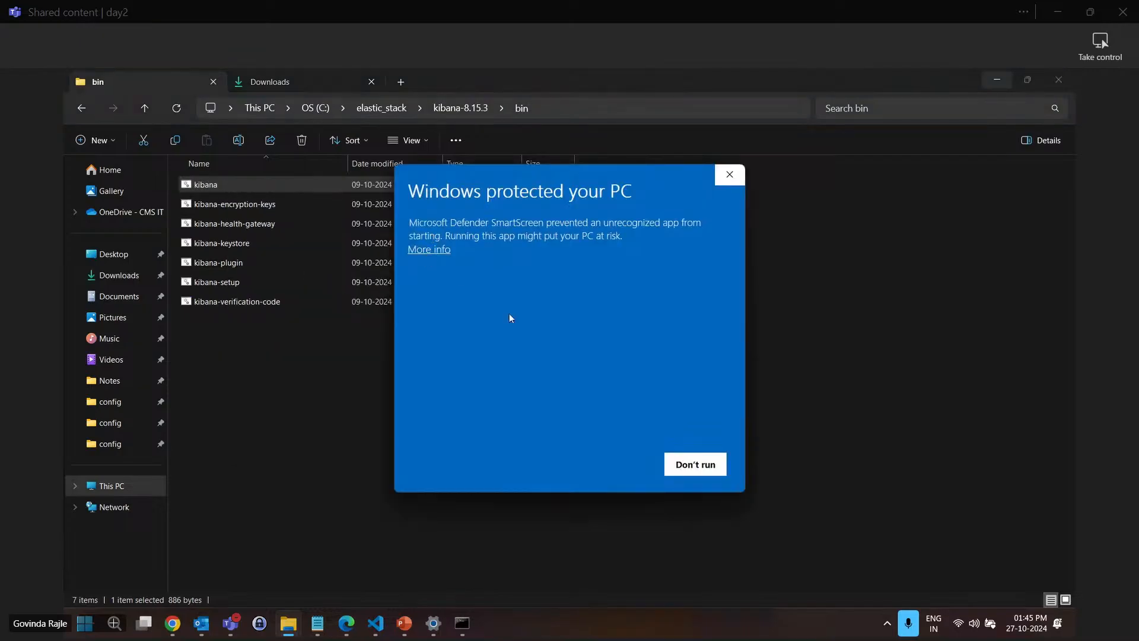
click(423, 250)
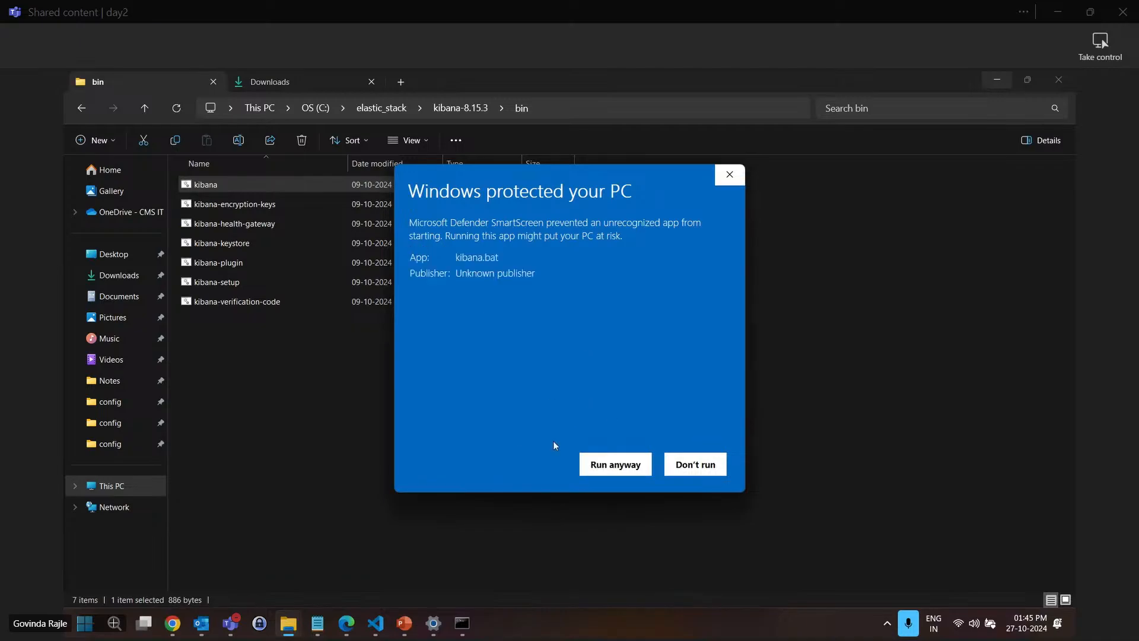
click(620, 467)
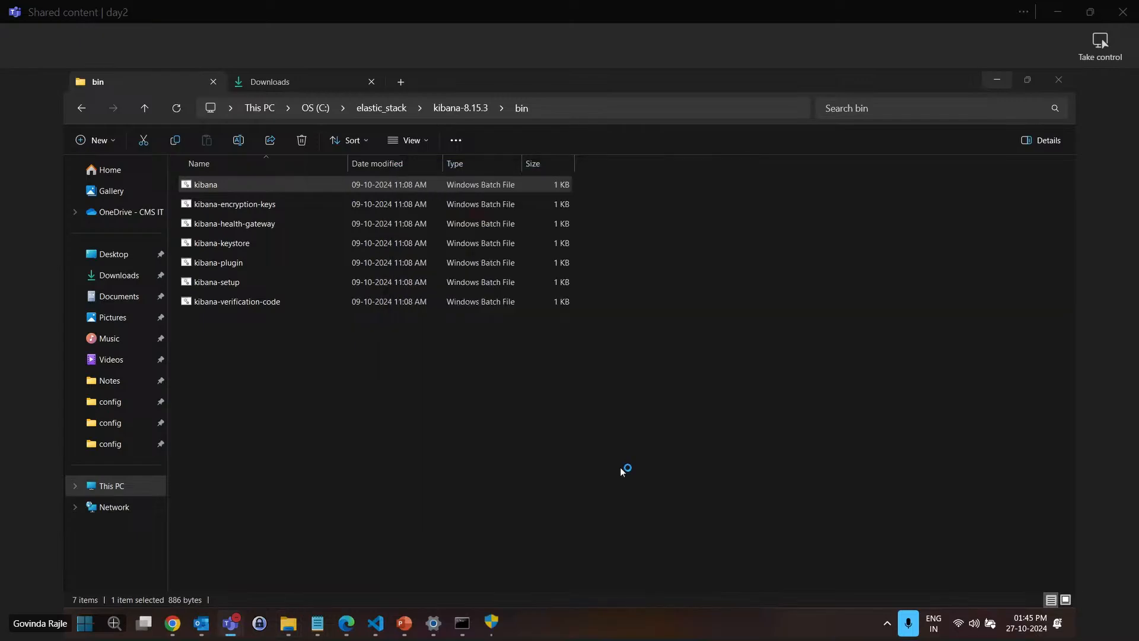
click(493, 626)
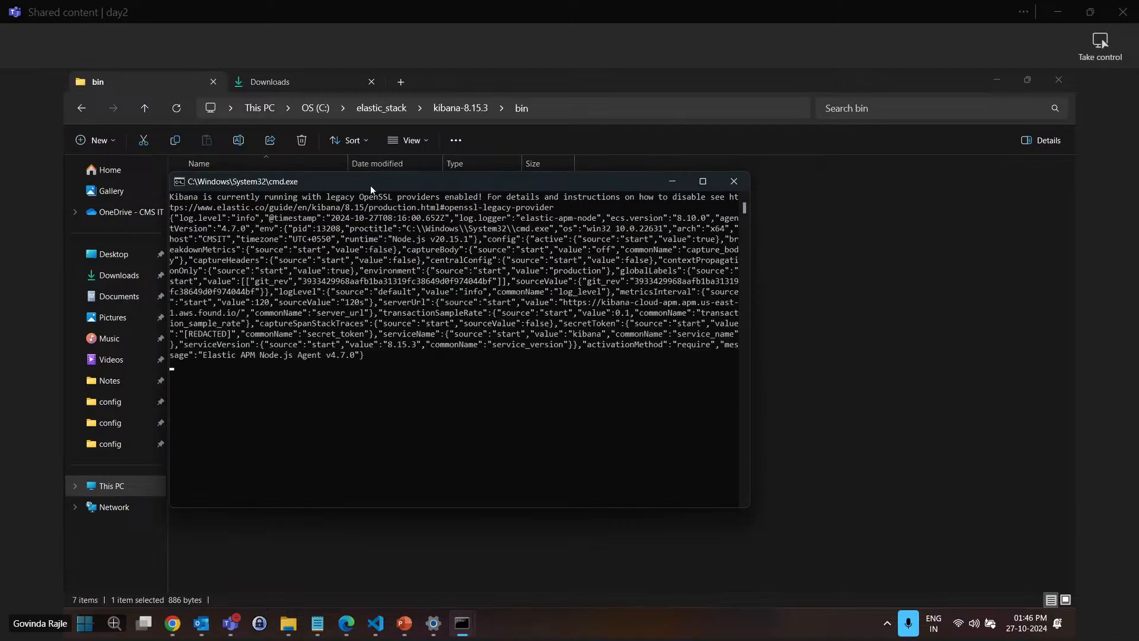
drag(370, 185, 436, 186)
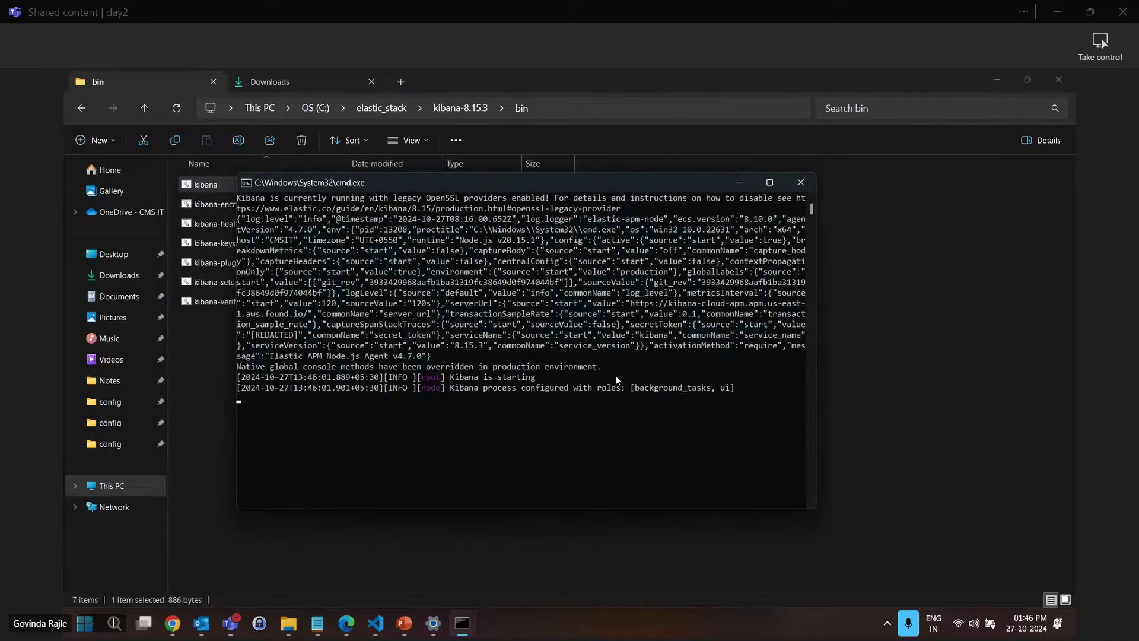
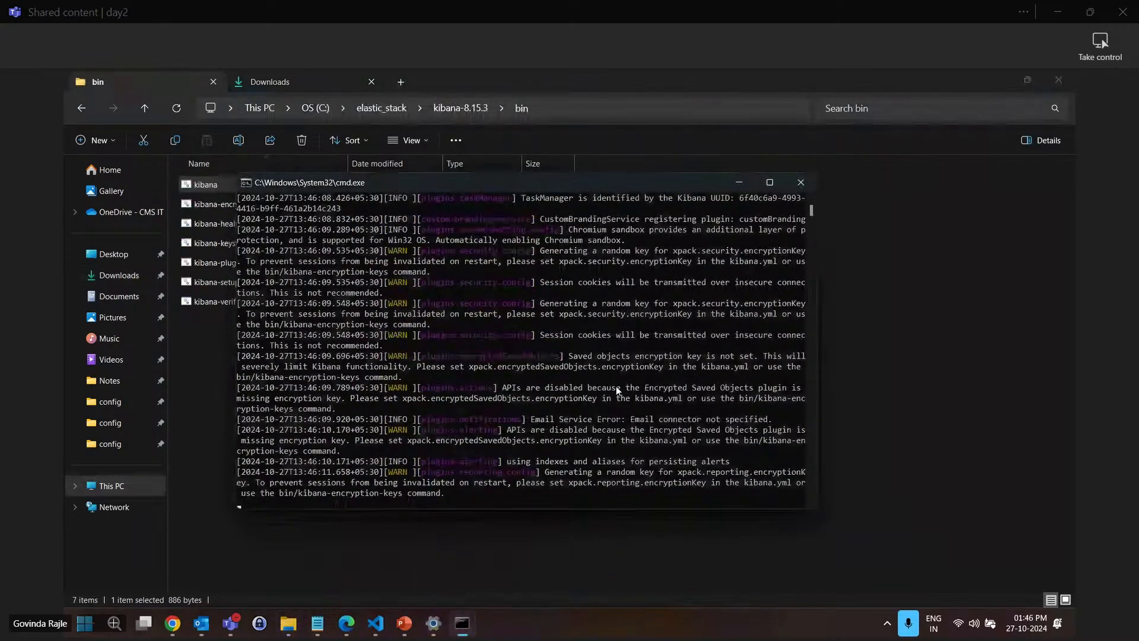
Examine Kibana's startup log in the console back to its first lines
mouse_move(408, 629)
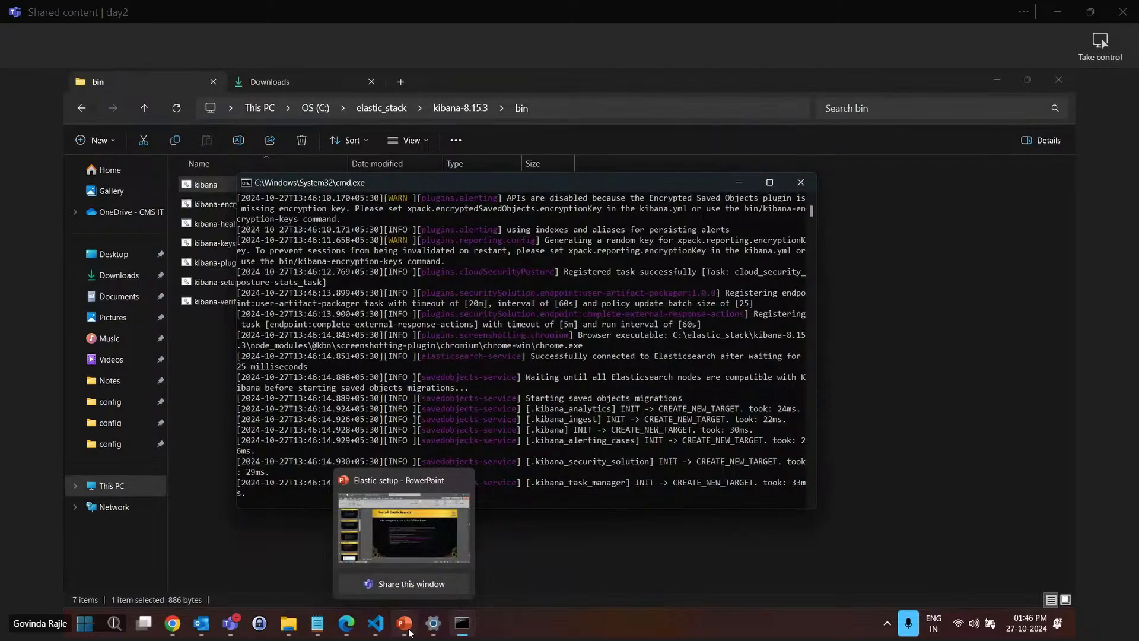
click(652, 377)
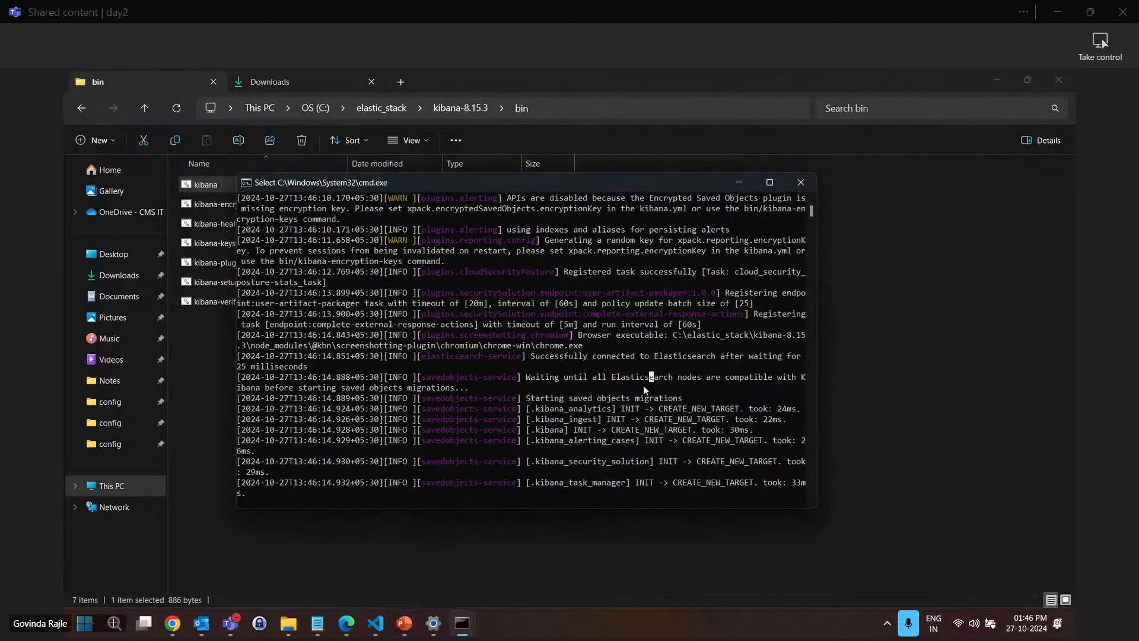
scroll(643, 385, up, 5)
scroll(646, 402, down, 5)
scroll(625, 390, up, 7)
scroll(625, 390, up, 10)
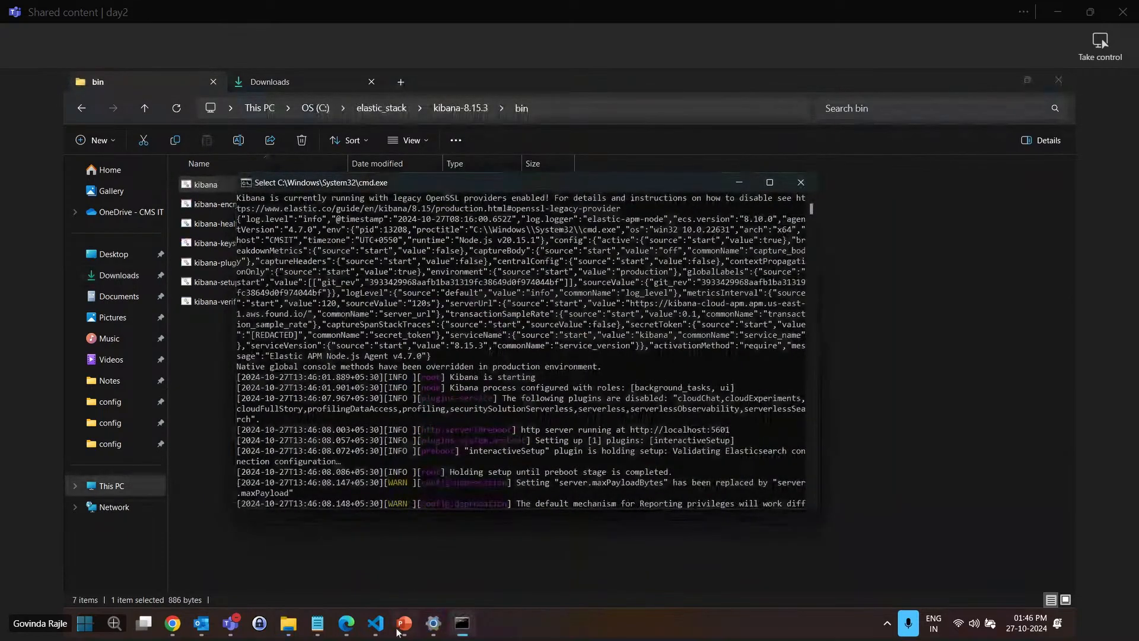
Switch to the Elastic_setup presentation in PowerPoint and find the Install Kibana slide about running Kibana.bat
mouse_move(403, 628)
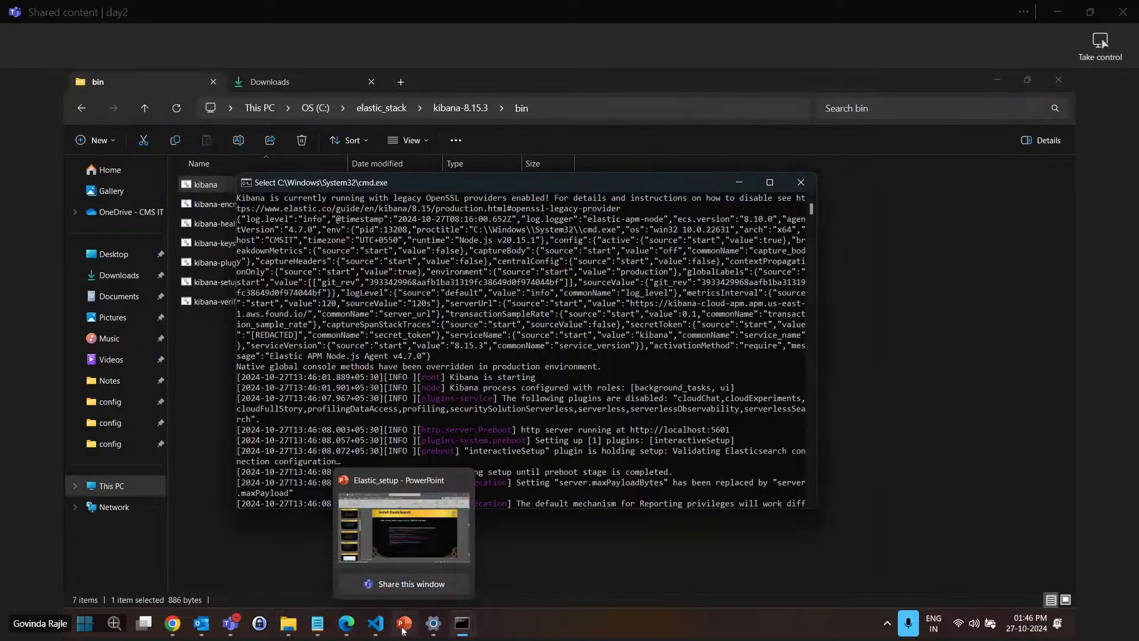
click(402, 627)
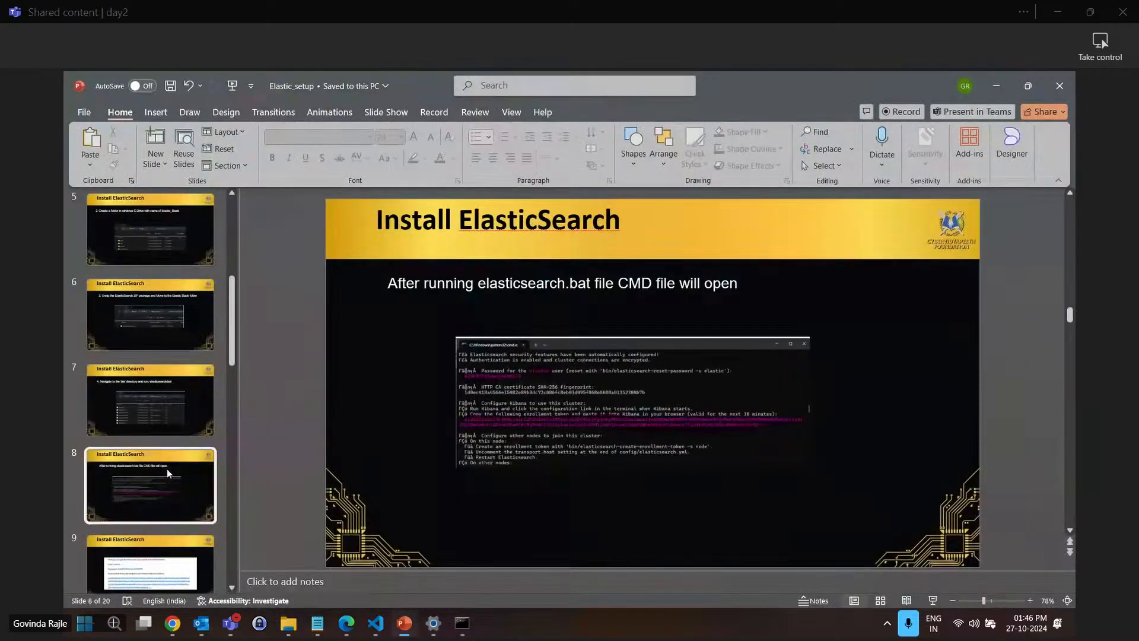
scroll(171, 493, down, 2)
click(173, 457)
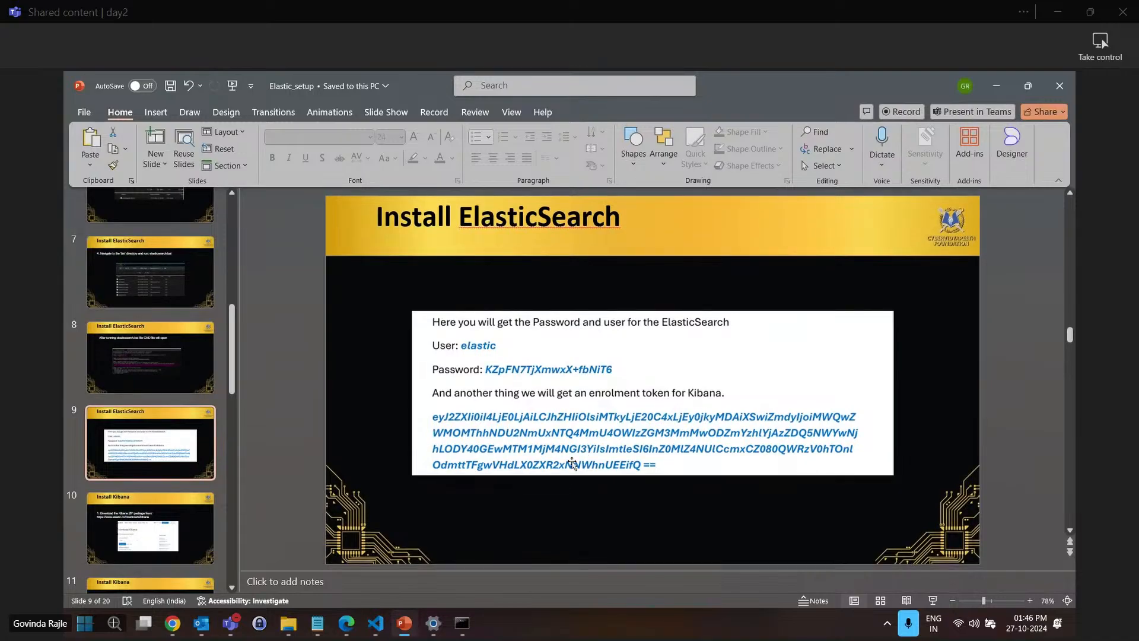
scroll(566, 461, down, 2)
scroll(564, 462, down, 4)
scroll(554, 460, up, 1)
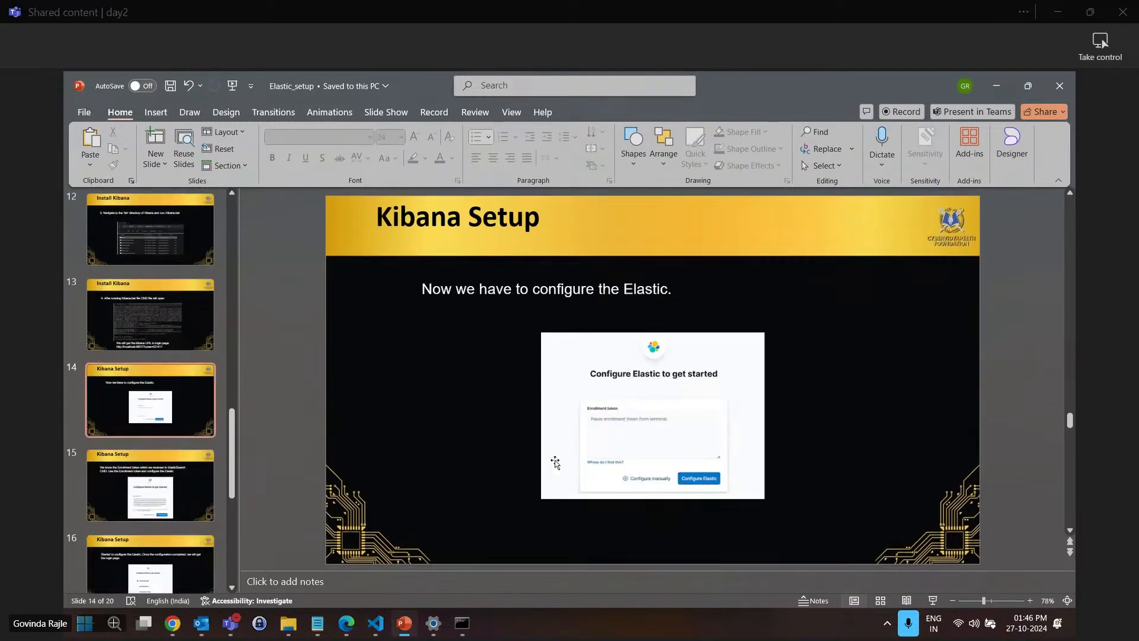
scroll(554, 460, up, 1)
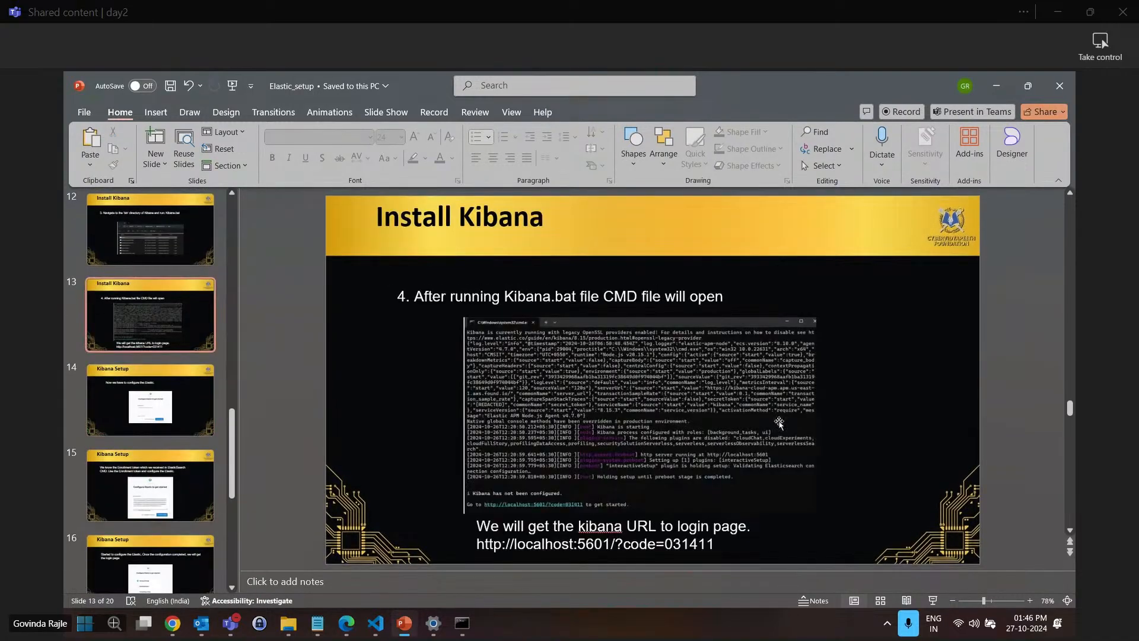
scroll(761, 453, up, 2)
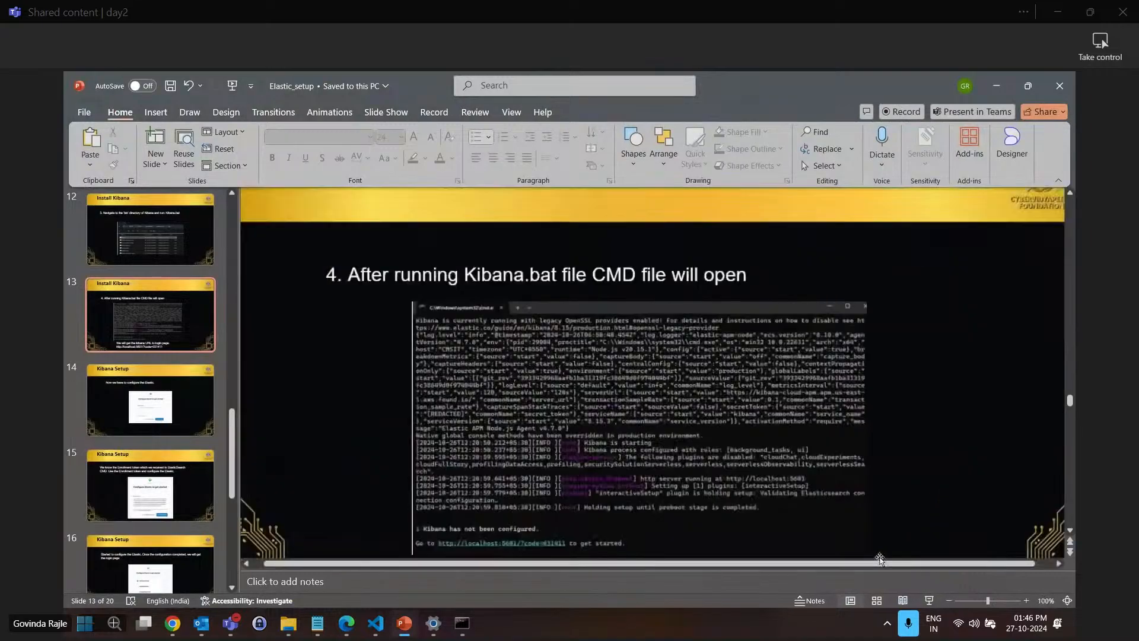
Show the Install Kibana slide as a slide show, examine its console screenshot enlarged, then return to the Kibana console
click(930, 600)
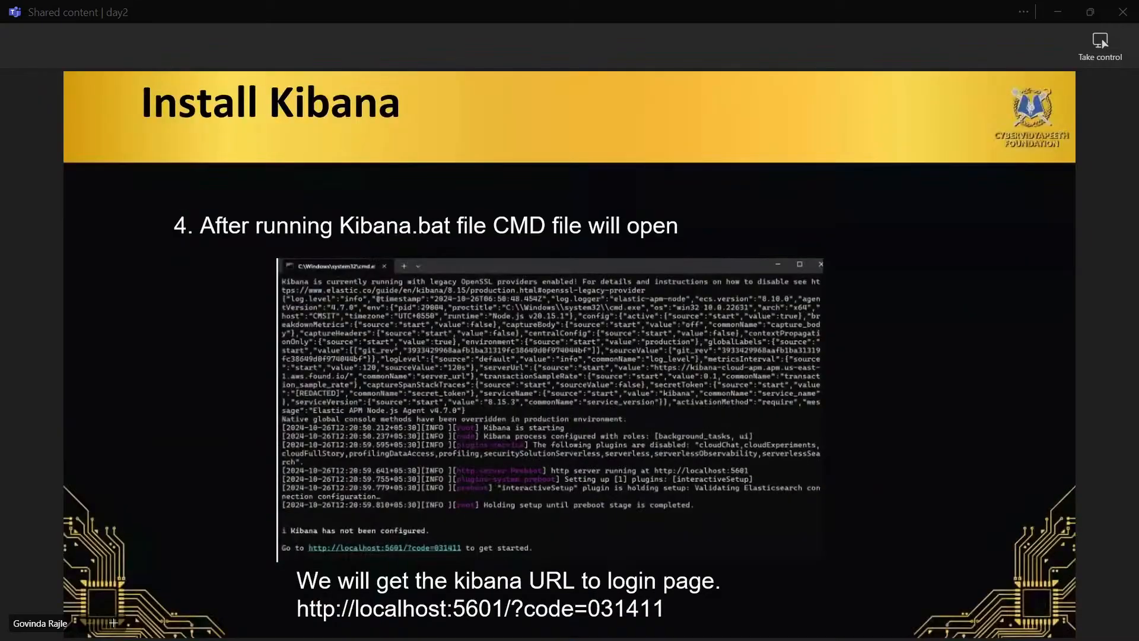
scroll(475, 348, up, 3)
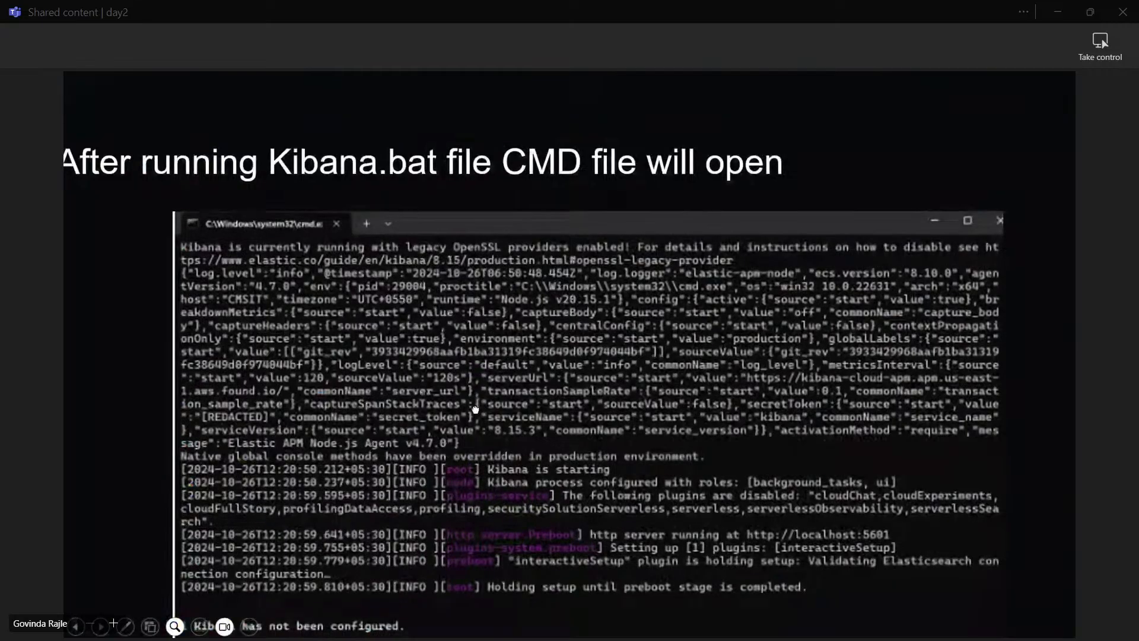
drag(476, 409, 474, 351)
drag(477, 405, 476, 380)
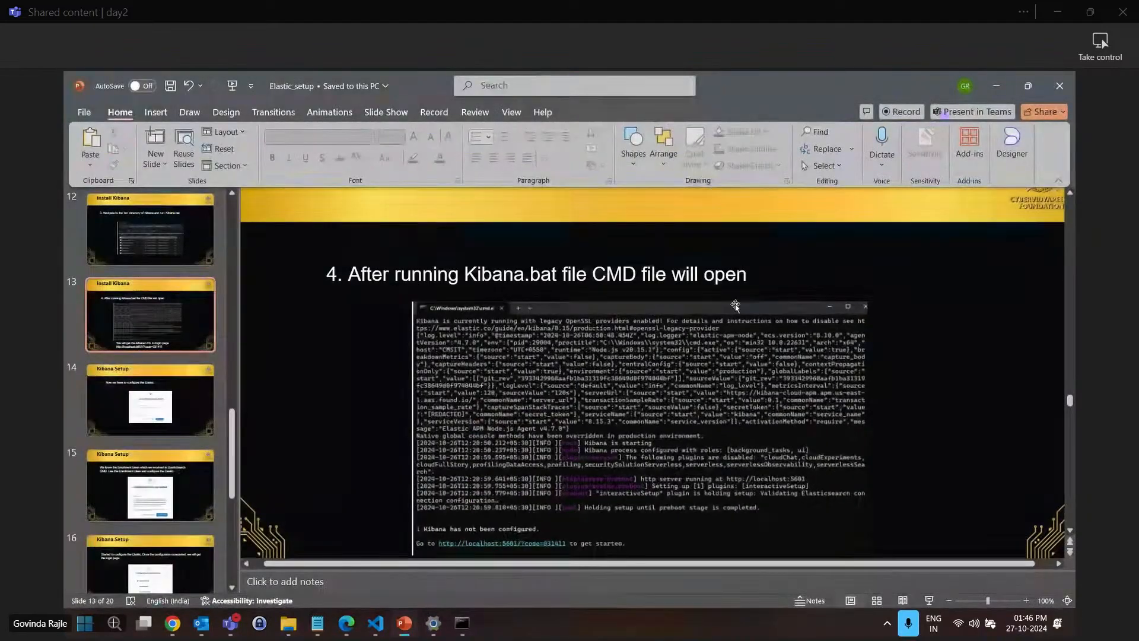
click(993, 89)
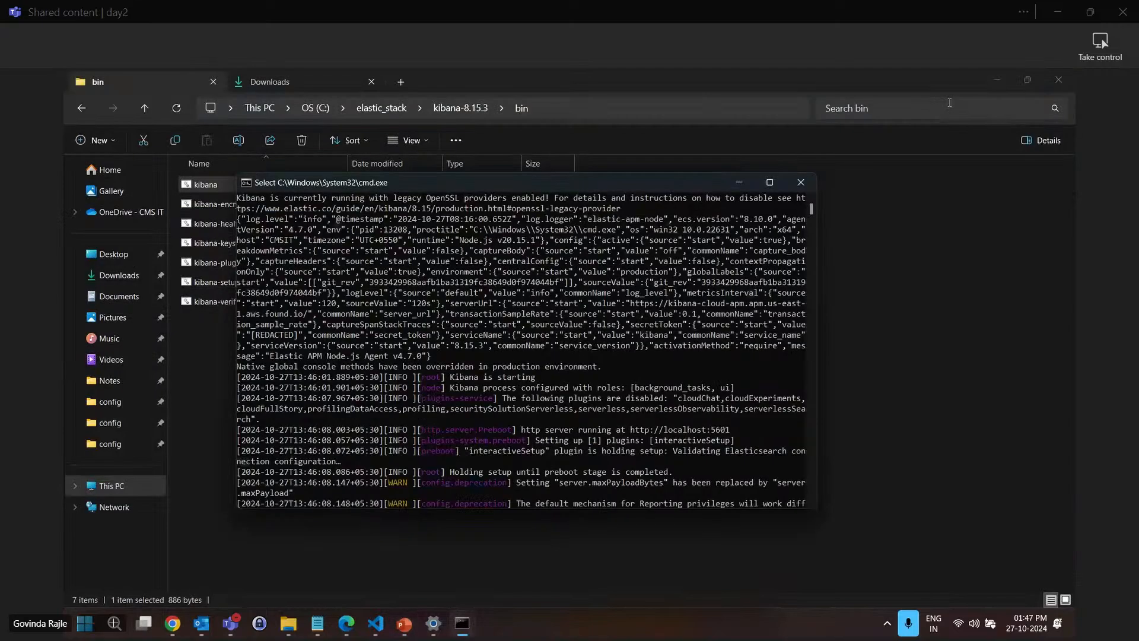
Switch to Chrome and load localhost:9200 to check Elasticsearch's response
click(172, 623)
click(726, 83)
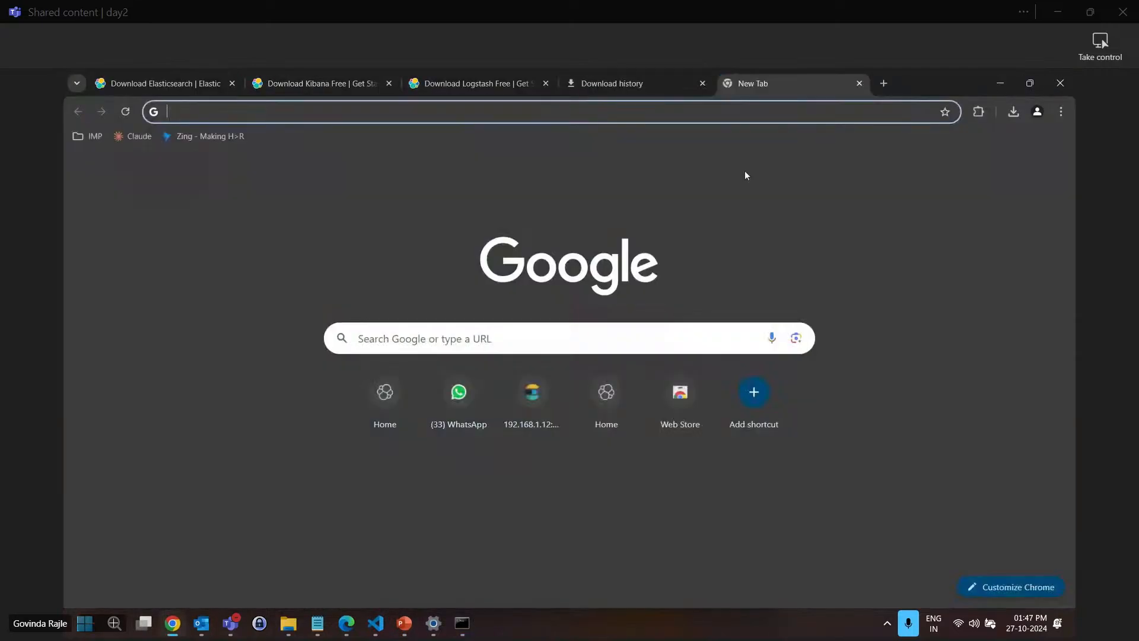
text(localhost:9200)
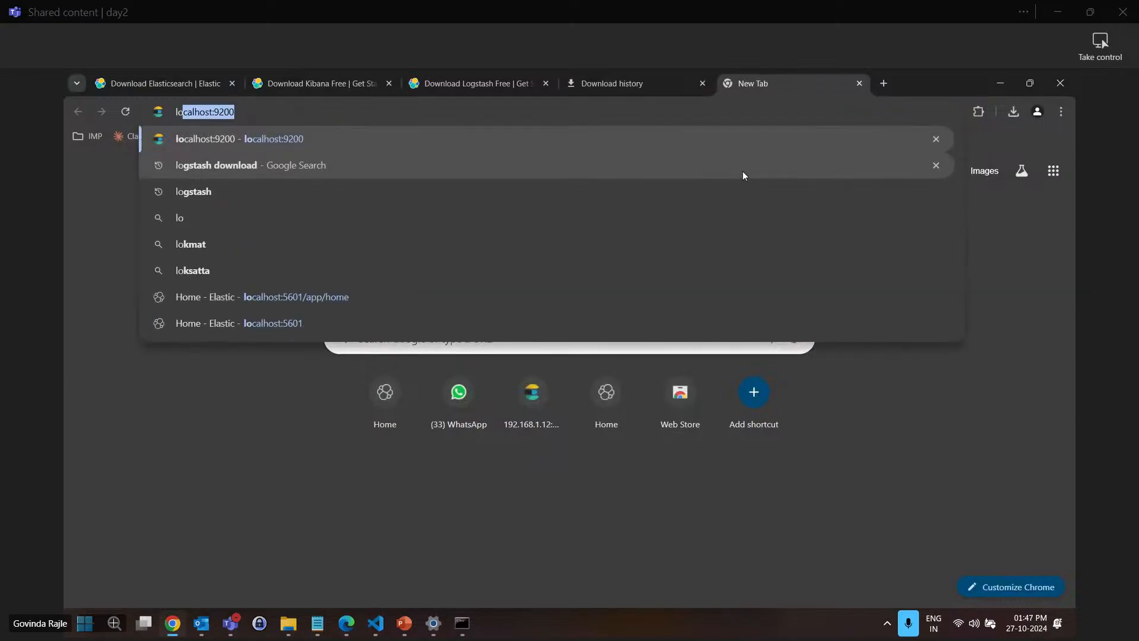
key(Right)
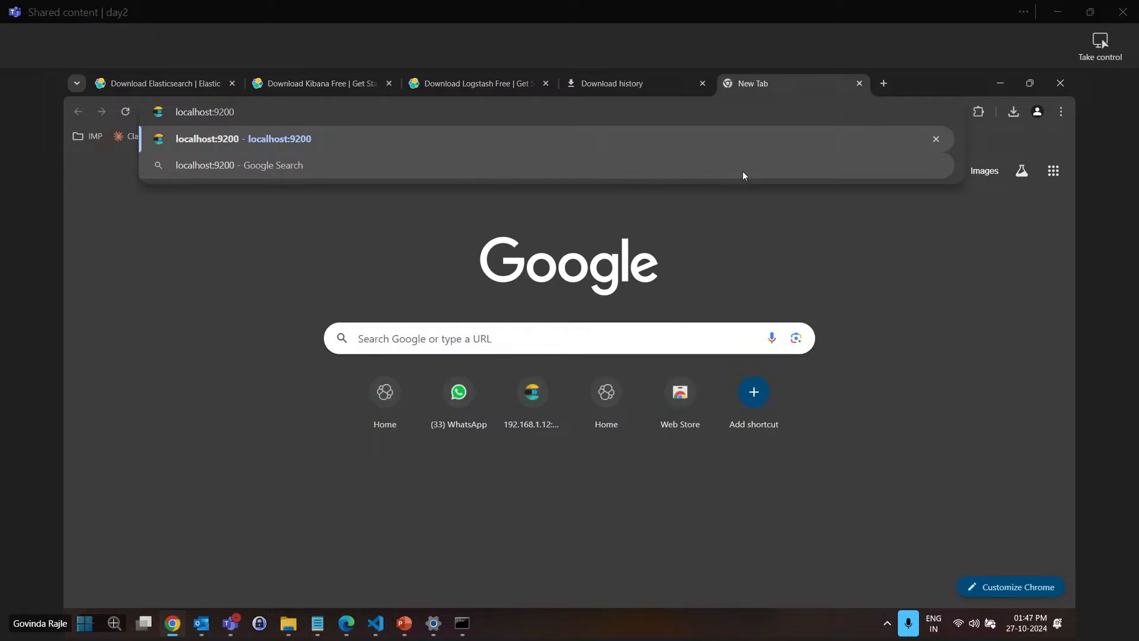
key(Return)
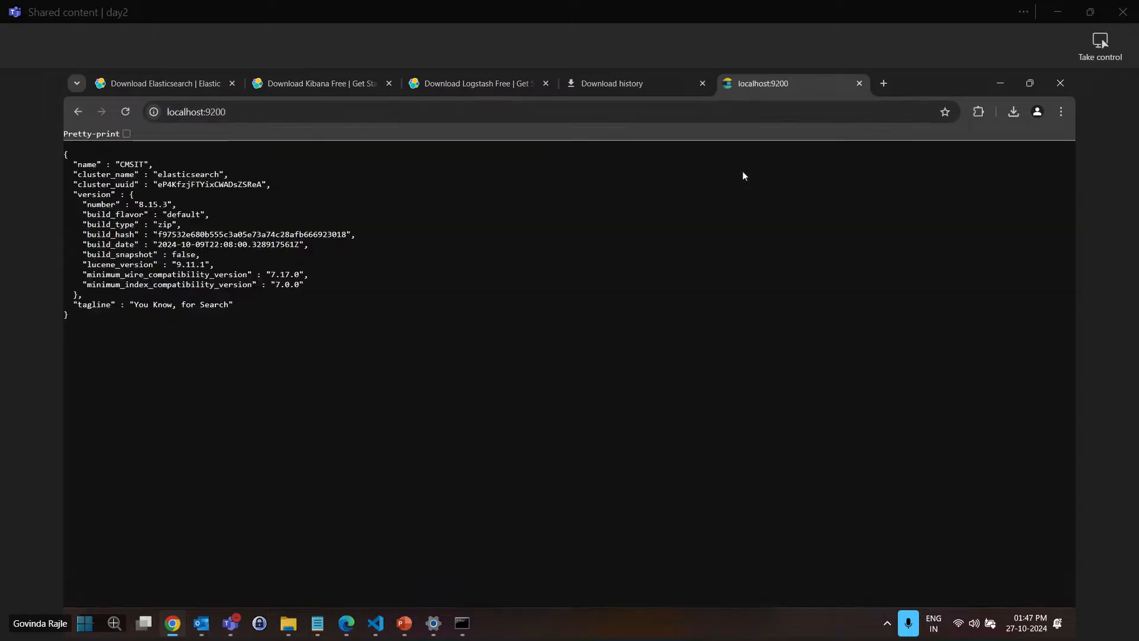
click(277, 113)
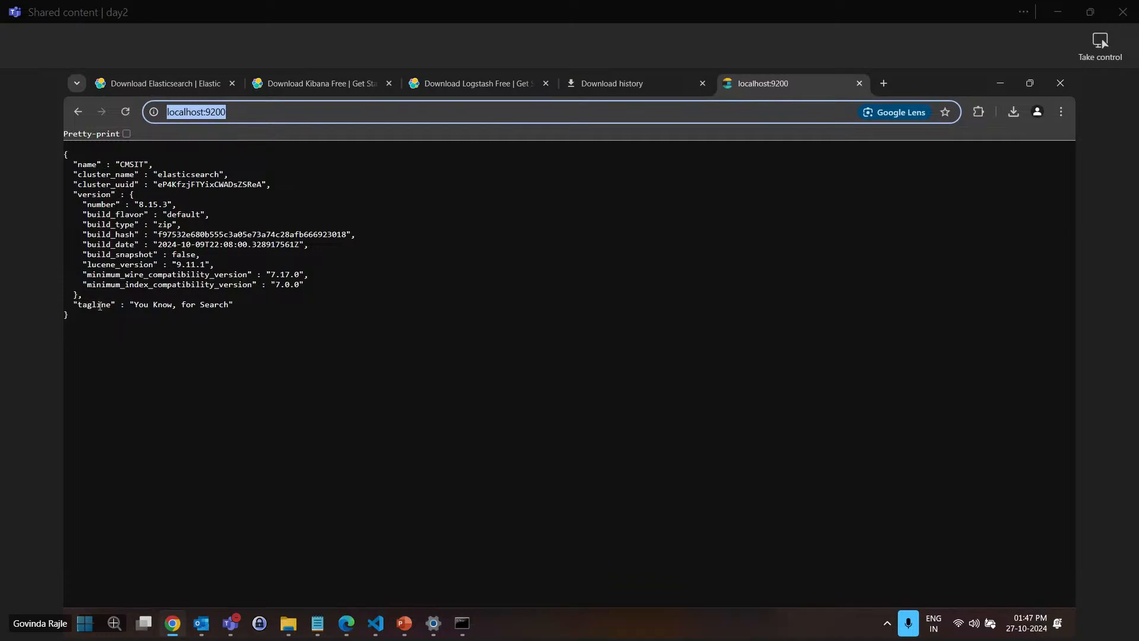
Examine the full JSON response that Elasticsearch returns at localhost:9200
click(304, 343)
drag(93, 321, 66, 156)
click(213, 256)
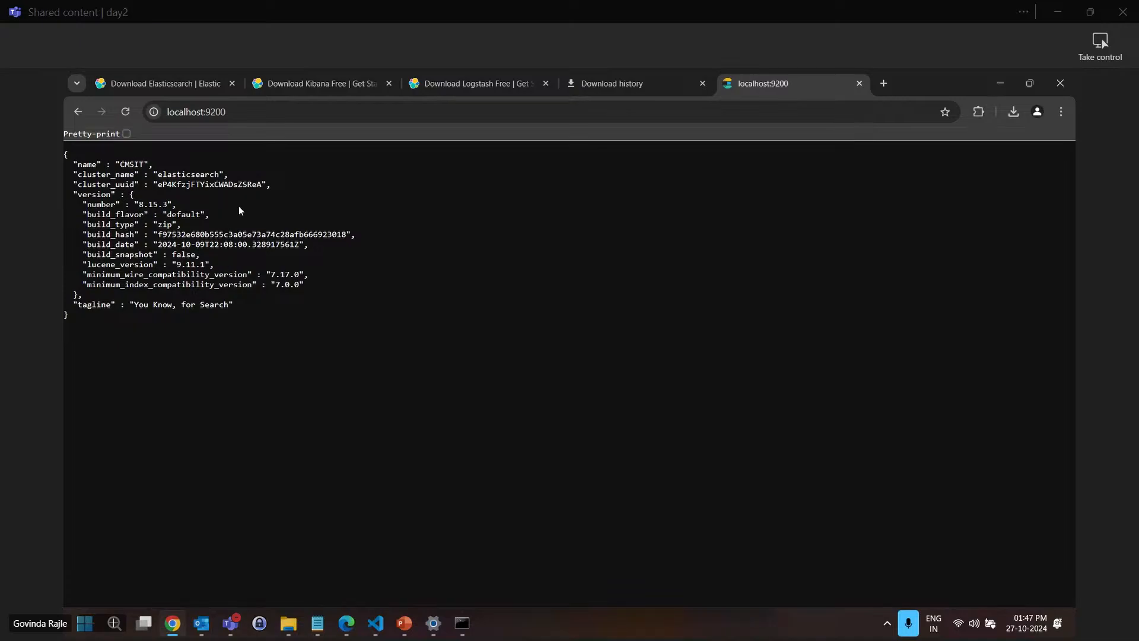
Load localhost:5601 in the same browser tab to check Kibana
click(328, 113)
click(329, 113)
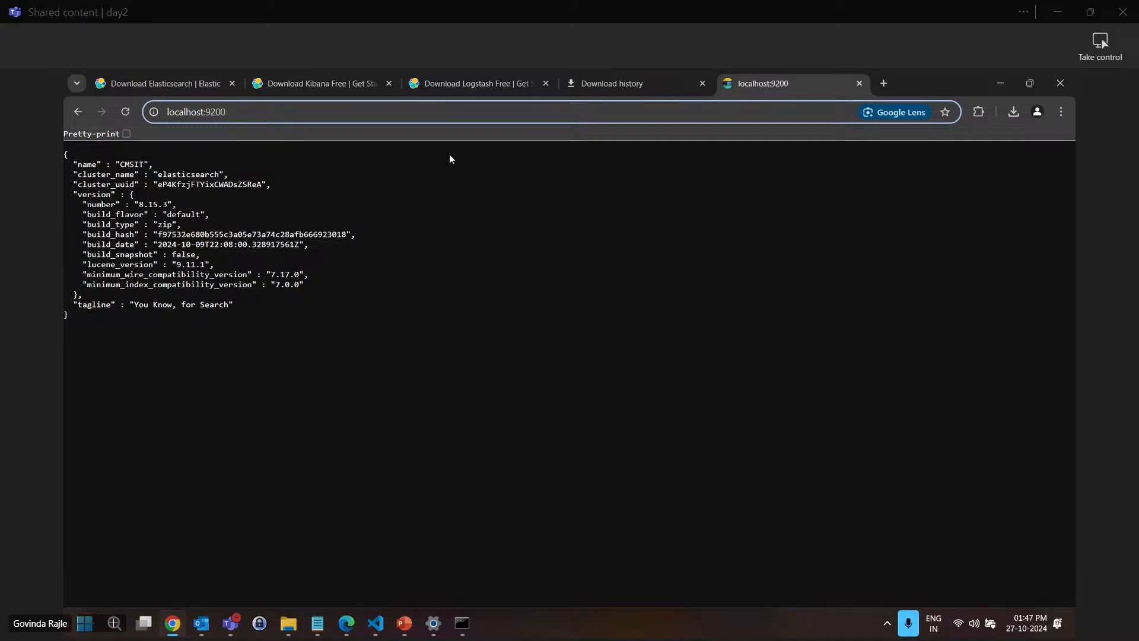
key(BackSpace)
key(BackSpace)
key(BackSpace)
key(BackSpace)
key(BackSpace)
text(:5)
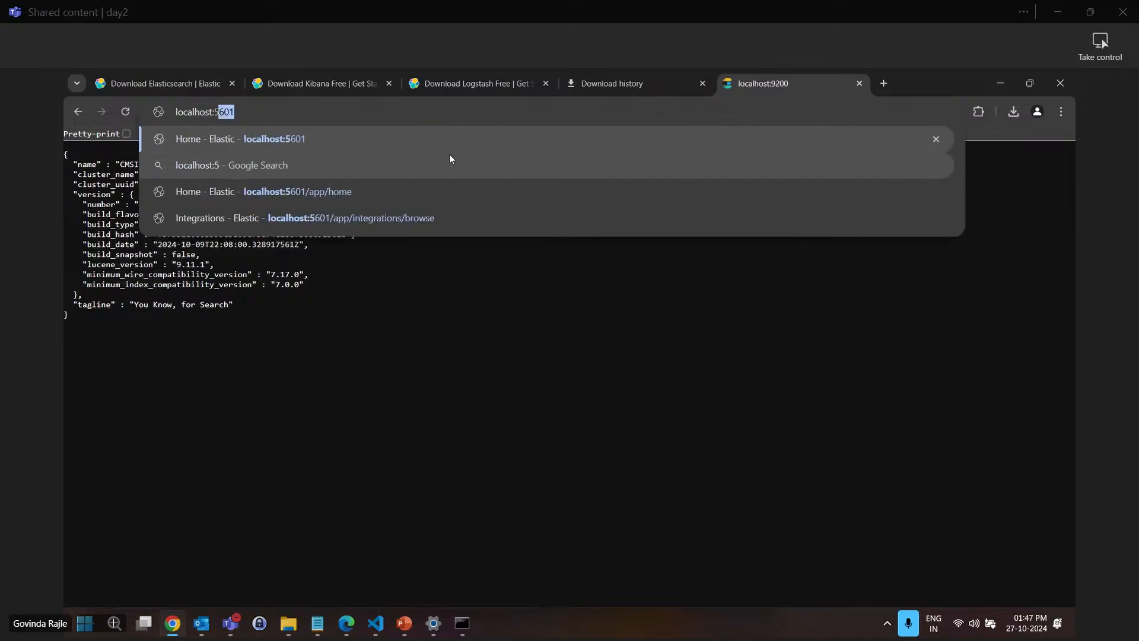
text(601)
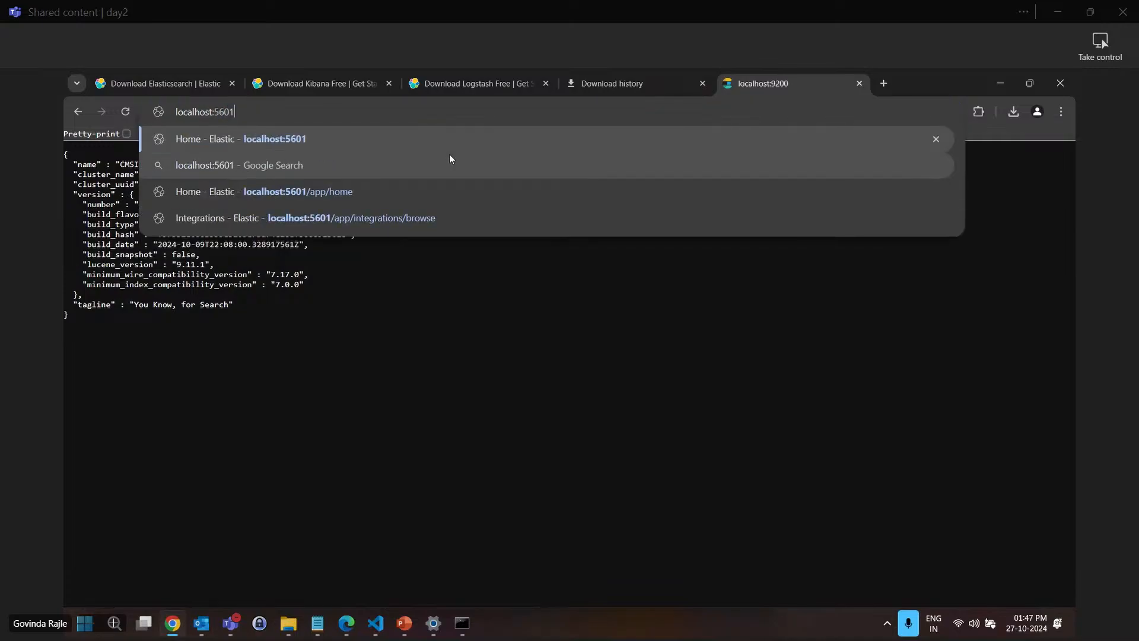
key(Return)
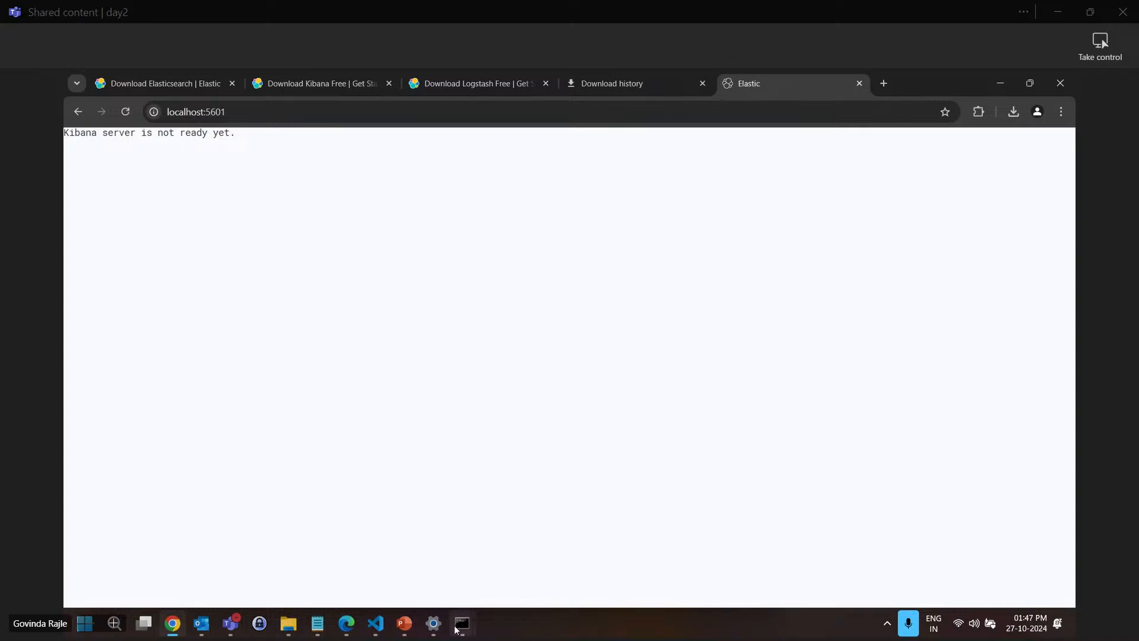
Switch to the Kibana console, examine the latest lines of its startup log, and return to Chrome
mouse_move(461, 626)
click(500, 535)
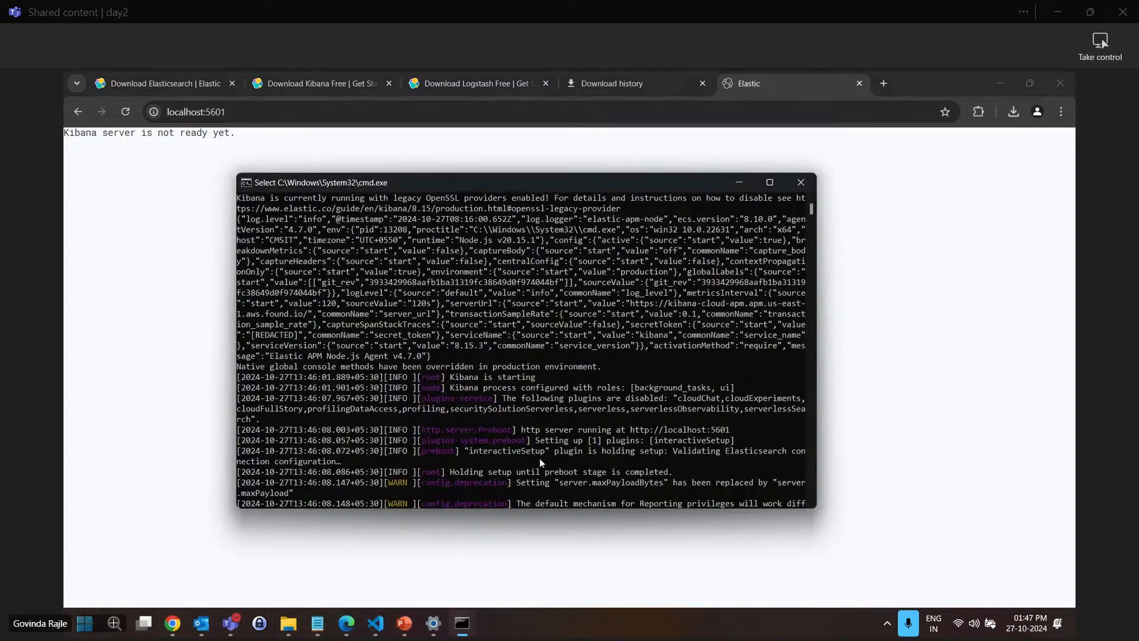
scroll(543, 443, down, 20)
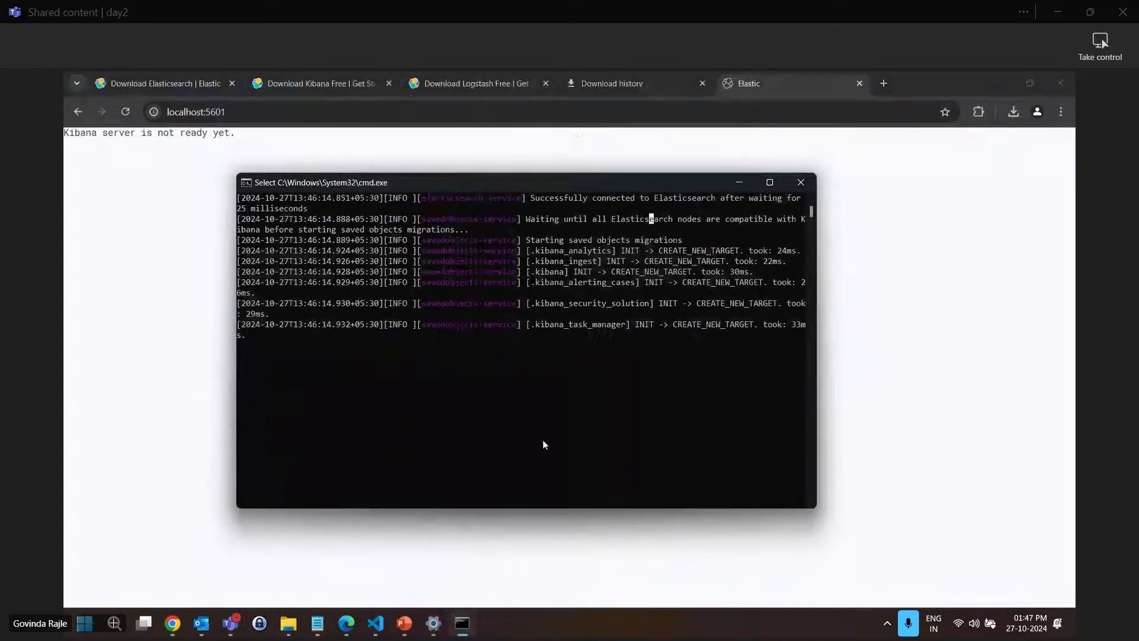
click(155, 220)
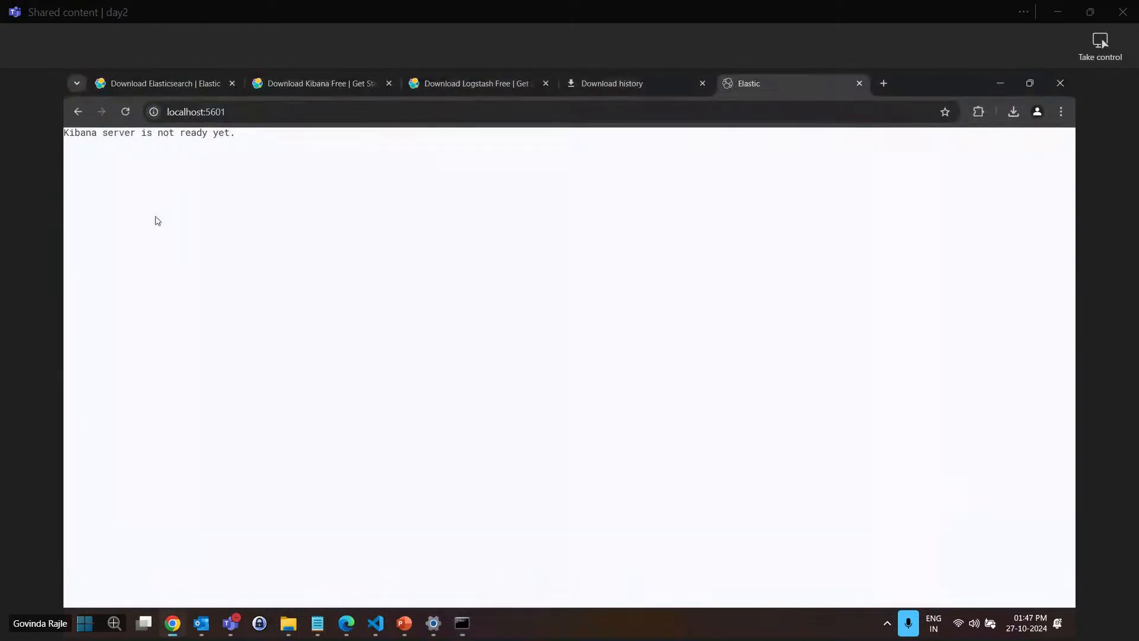
Reload the localhost:5601 page, then minimize Chrome and bring up the Kibana console
click(126, 111)
click(128, 112)
click(128, 111)
click(457, 620)
click(1000, 83)
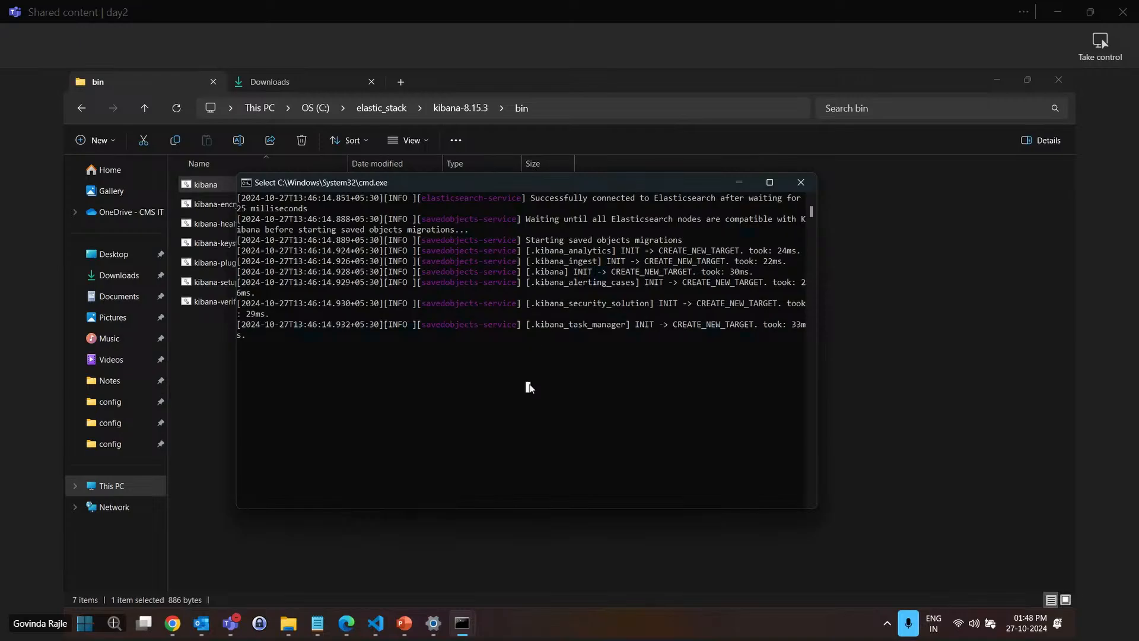
Switch to Visual Studio Code and undo the edits made in kibana.yml one after another
click(375, 623)
key(ctrl+z)
key(ctrl+z)
key(ctrl+z)
key(ctrl+z)
key(ctrl+z)
key(ctrl+z)
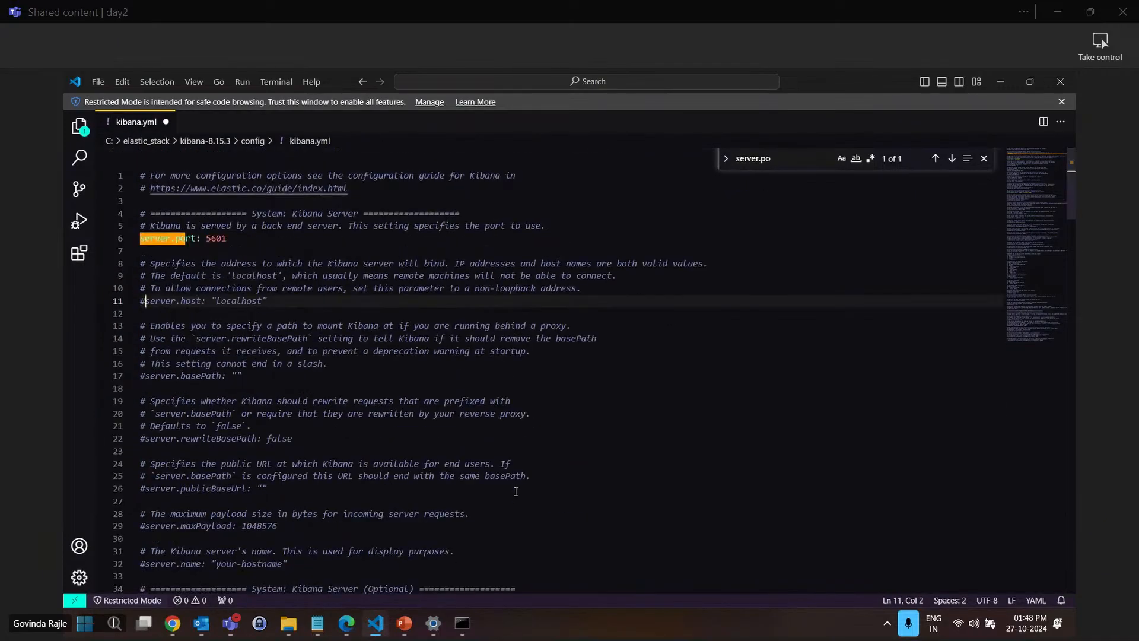
key(ctrl+z)
key(ctrl+z)
key(ctrl+z)
key(ctrl+z)
key(ctrl+z)
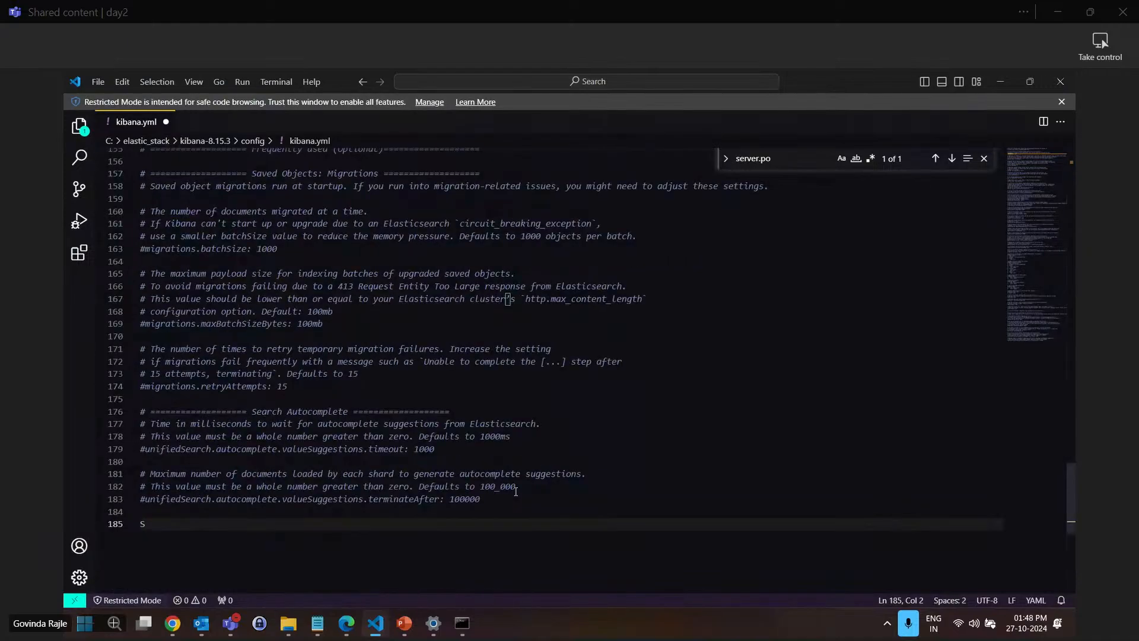
Examine the section automatically generated during setup at the end of kibana.yml
scroll(499, 473, down, 6)
scroll(499, 473, up, 1)
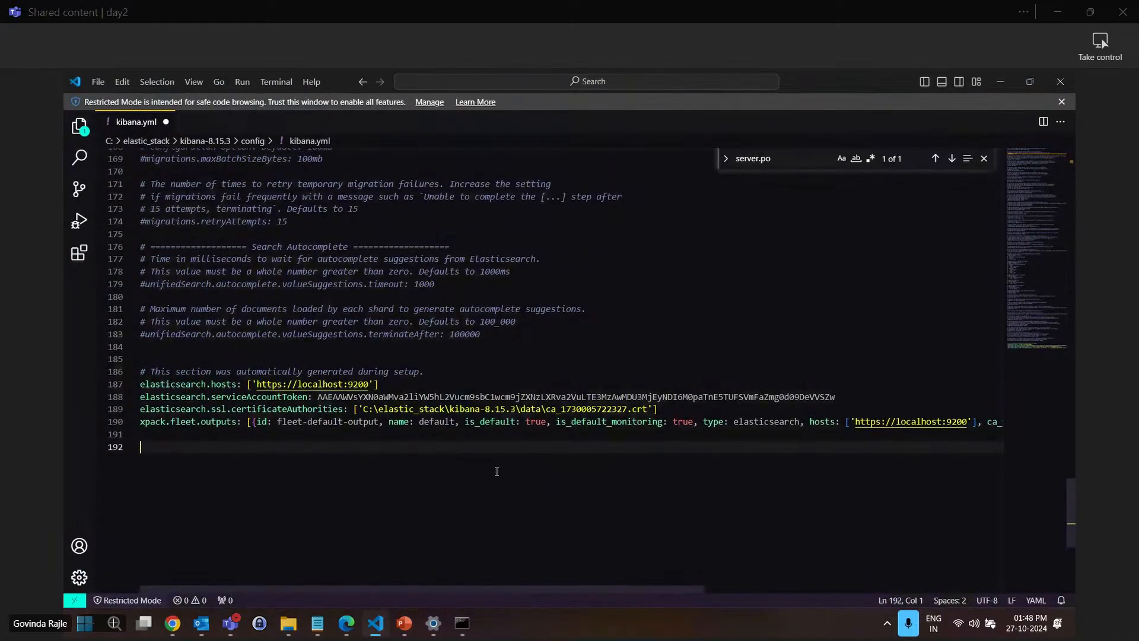
drag(497, 471, 133, 367)
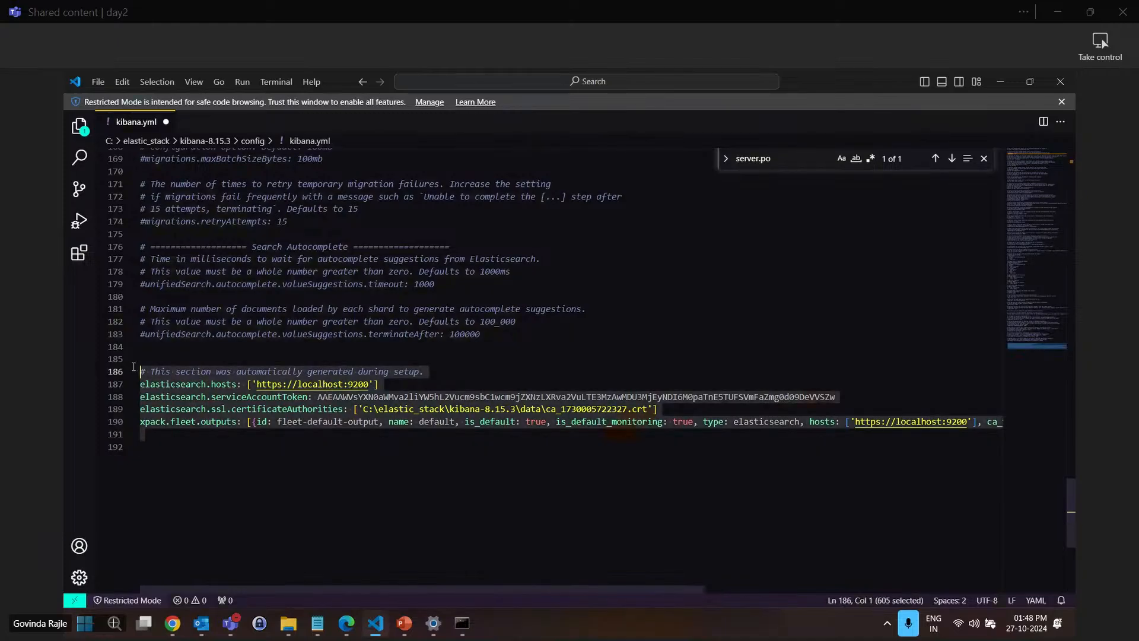
click(393, 508)
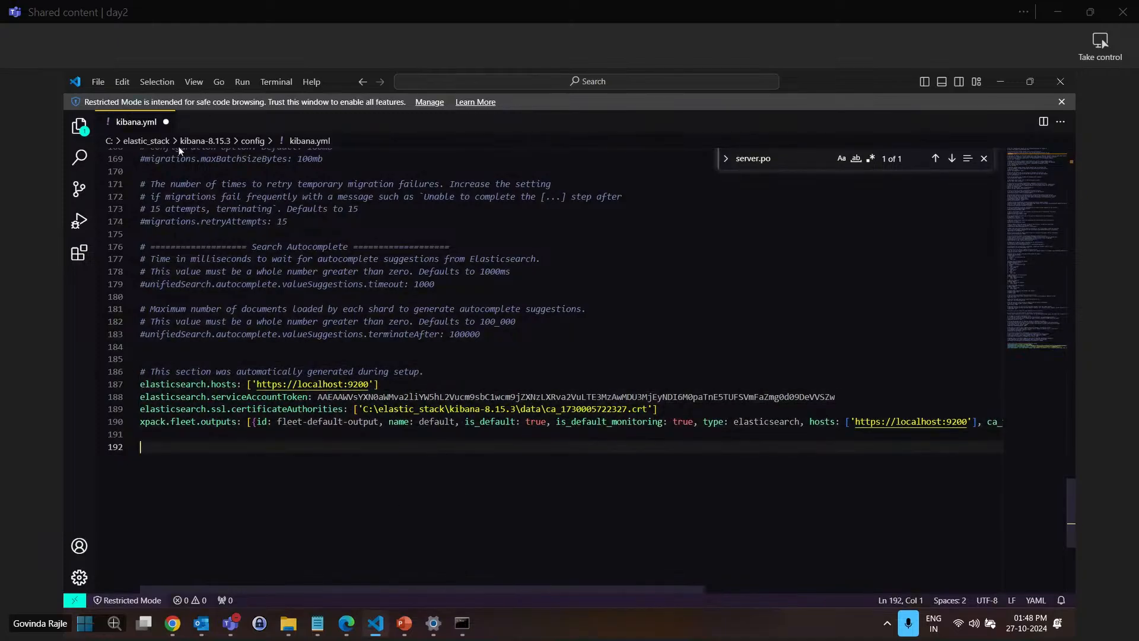
Close kibana.yml without saving the undone edits and leave Visual Studio Code
click(166, 122)
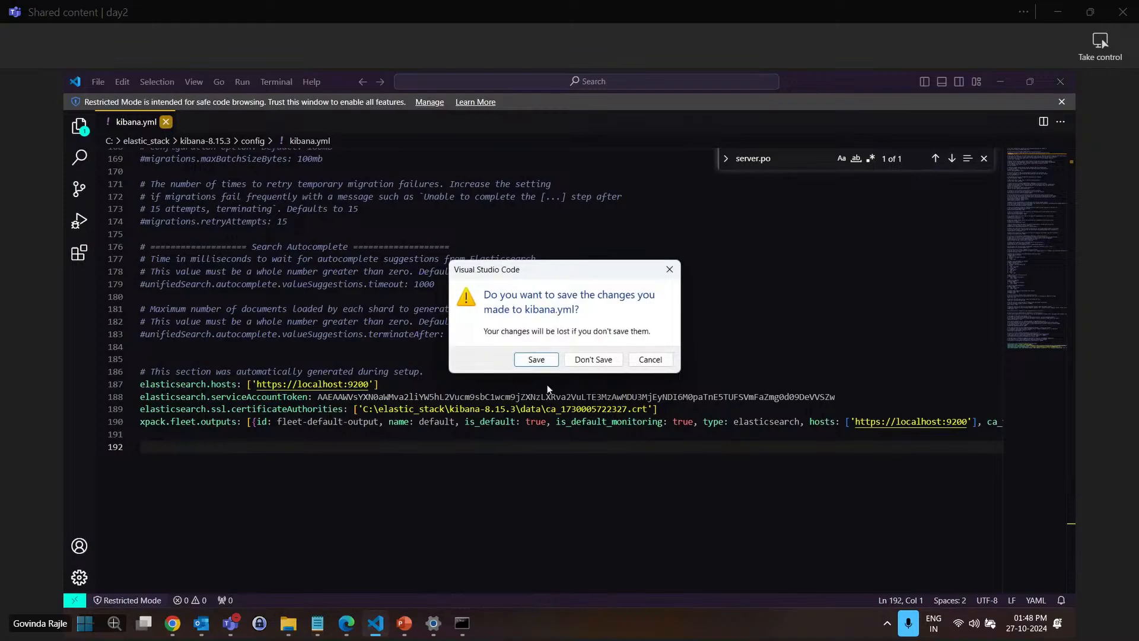
click(537, 358)
click(1060, 81)
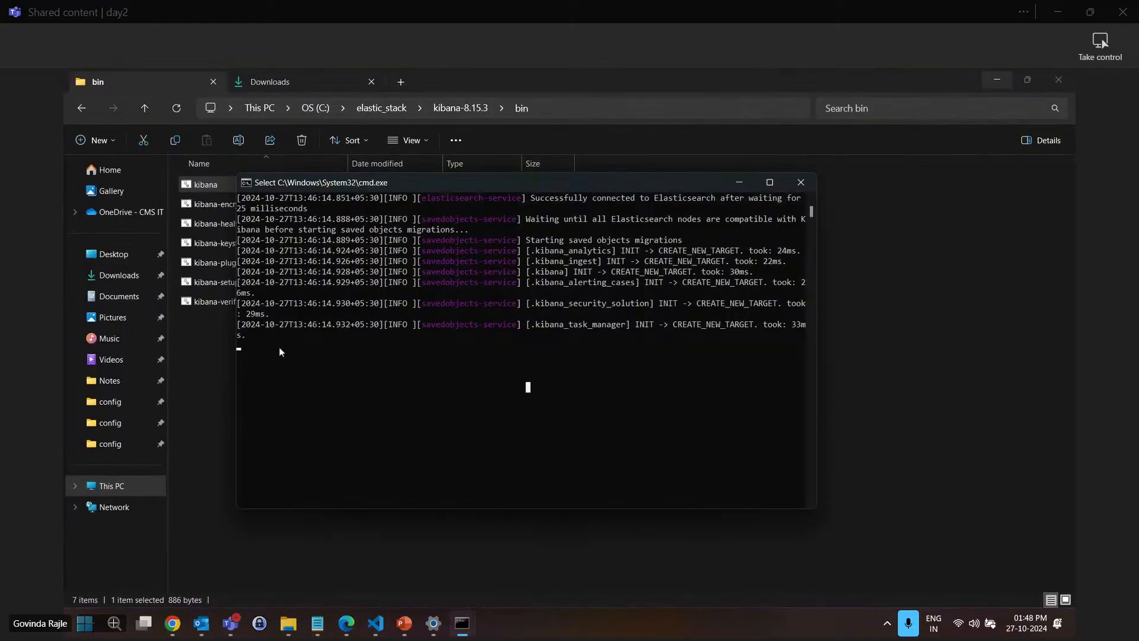
Reopen kibana.yml from the config folder of kibana-8.15.3 in File Explorer
click(208, 360)
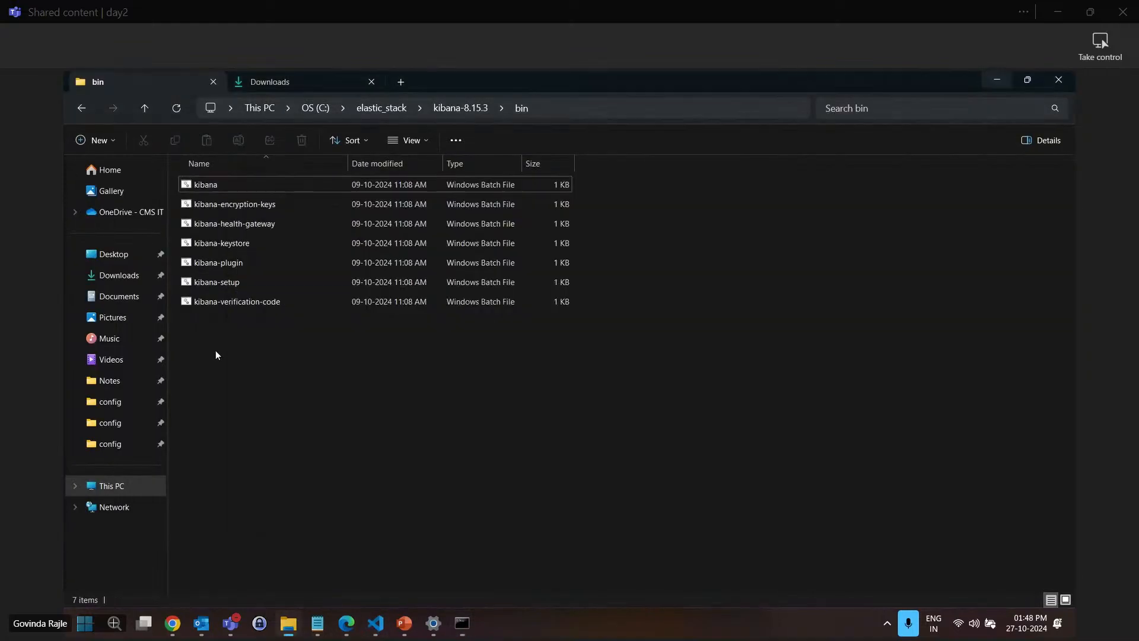
click(145, 106)
double_click(211, 204)
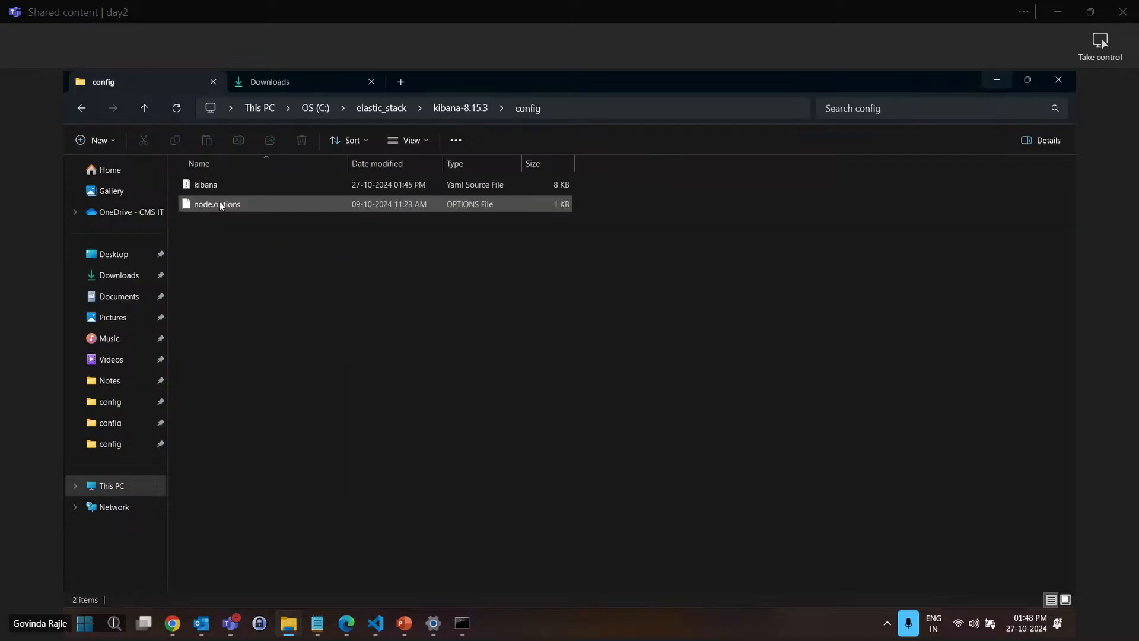
double_click(234, 183)
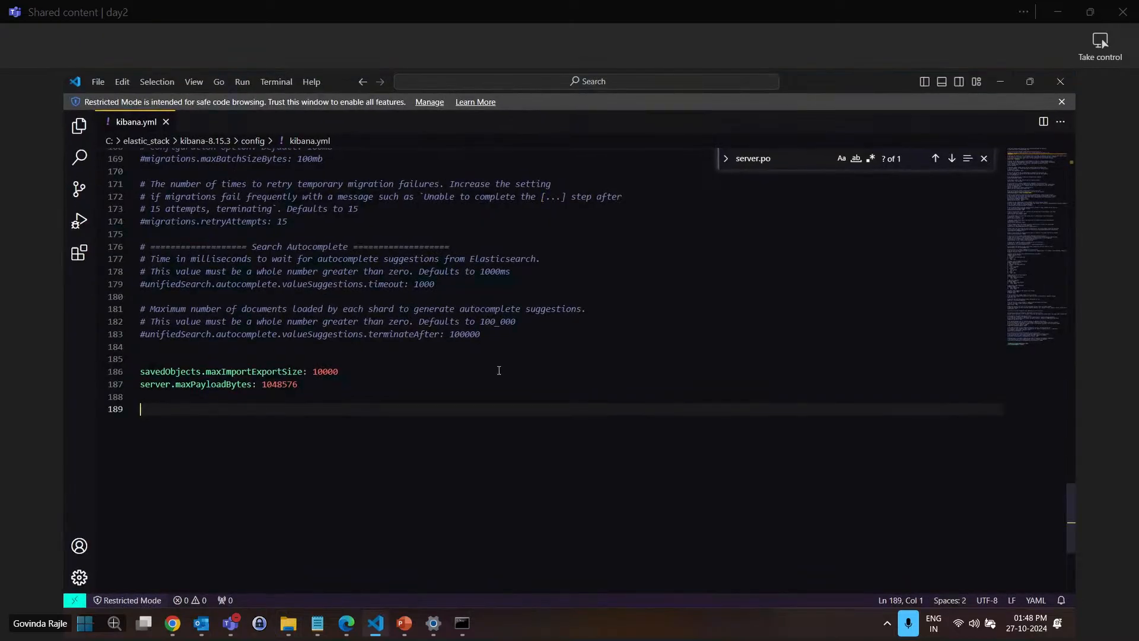
Review the active settings in kibana.yml up to its first lines, then close the search and minimize the editor
scroll(486, 371, up, 20)
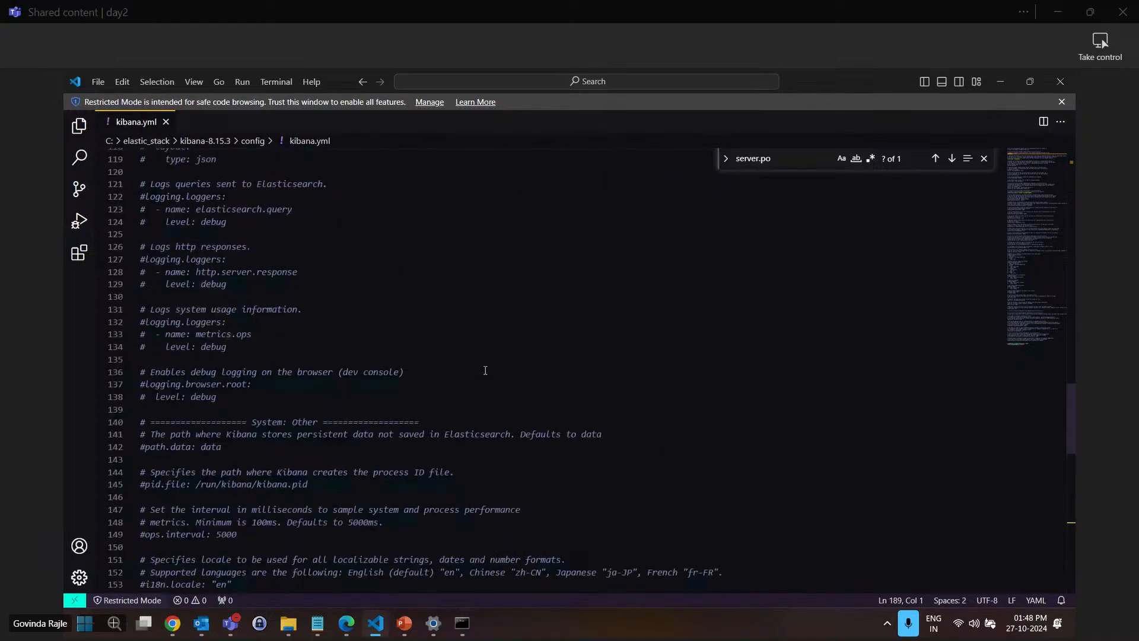
scroll(485, 371, up, 20)
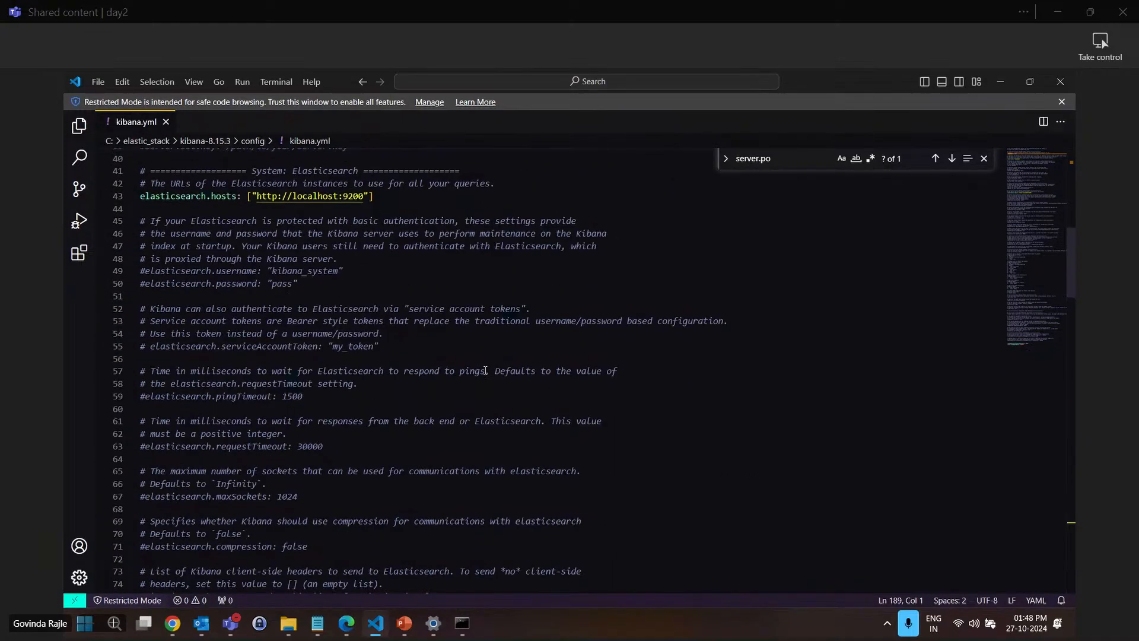
scroll(486, 370, up, 1)
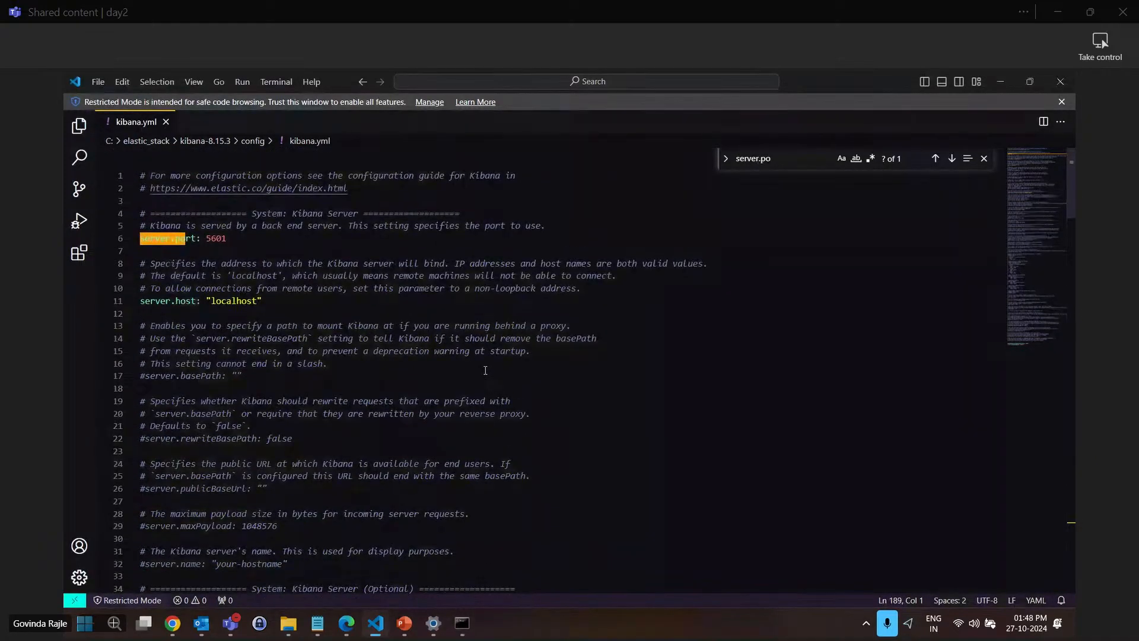
click(489, 351)
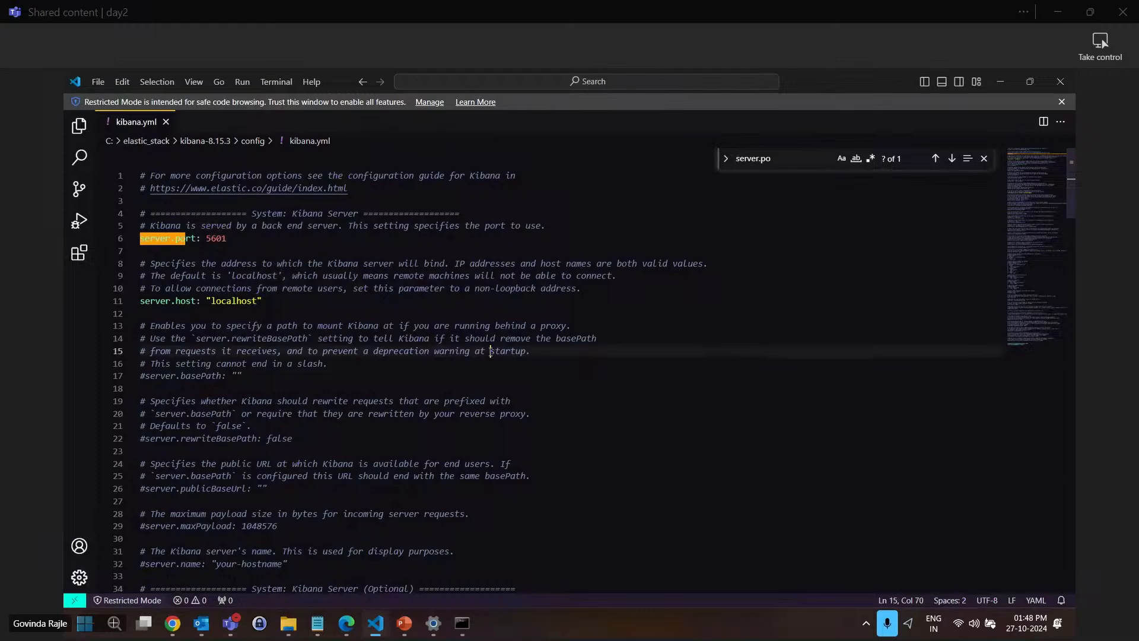
click(983, 158)
click(998, 82)
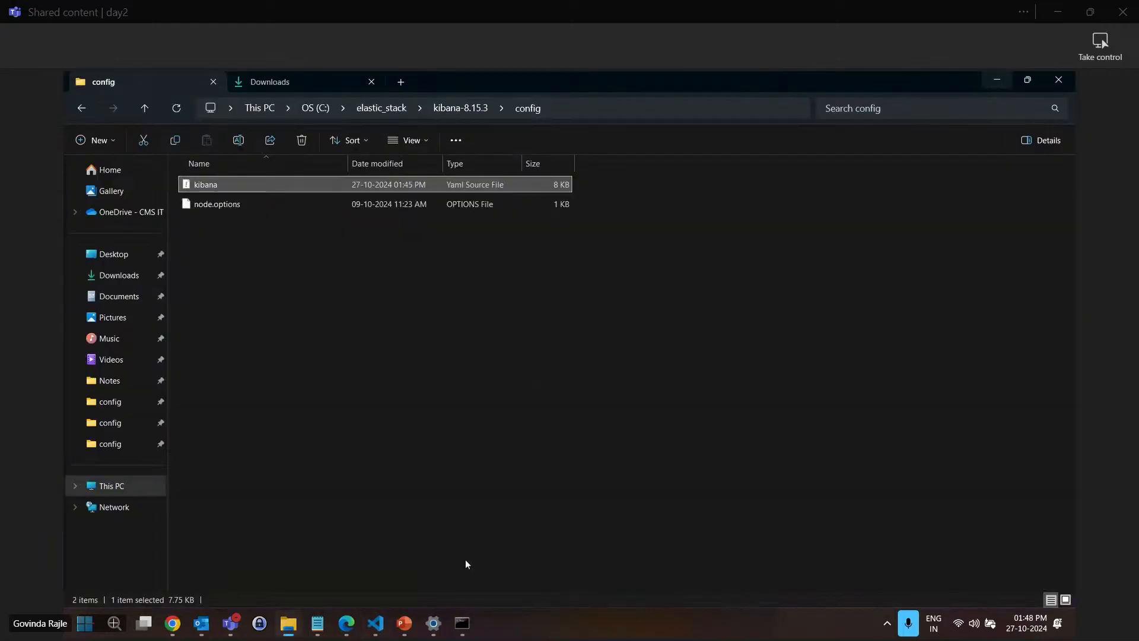
Bring the Kibana console back to the front to check its startup log
click(435, 628)
click(434, 629)
mouse_move(462, 624)
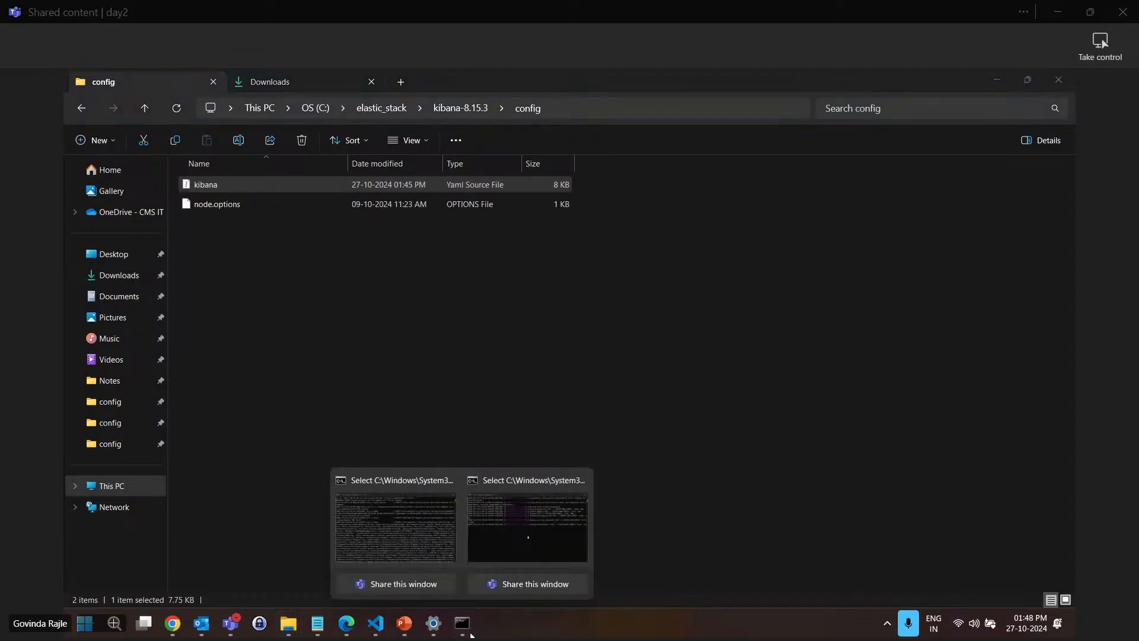
click(521, 550)
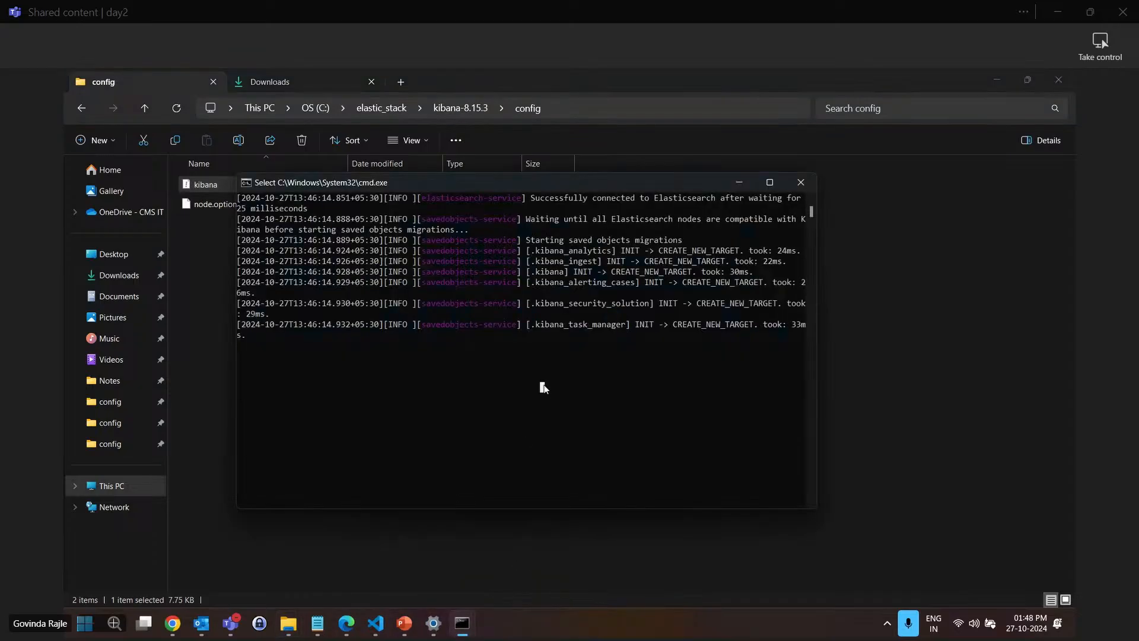
Check the earlier startup messages in the Kibana console, switch to Chrome and close the localhost:5601 tab
scroll(544, 384, up, 4)
mouse_move(179, 625)
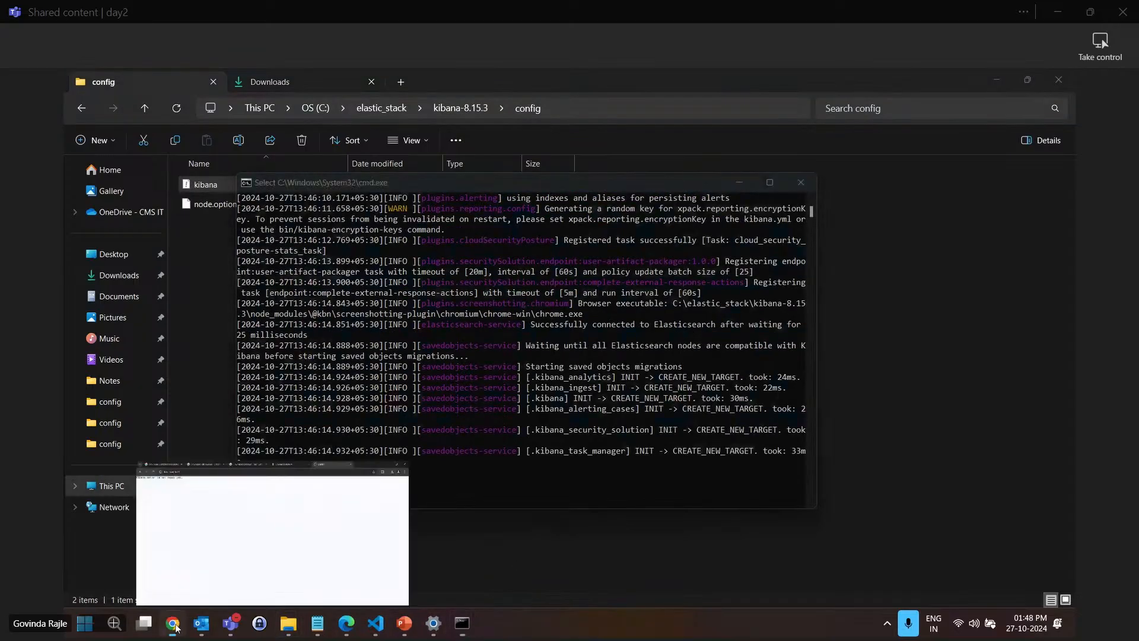
click(172, 531)
click(118, 110)
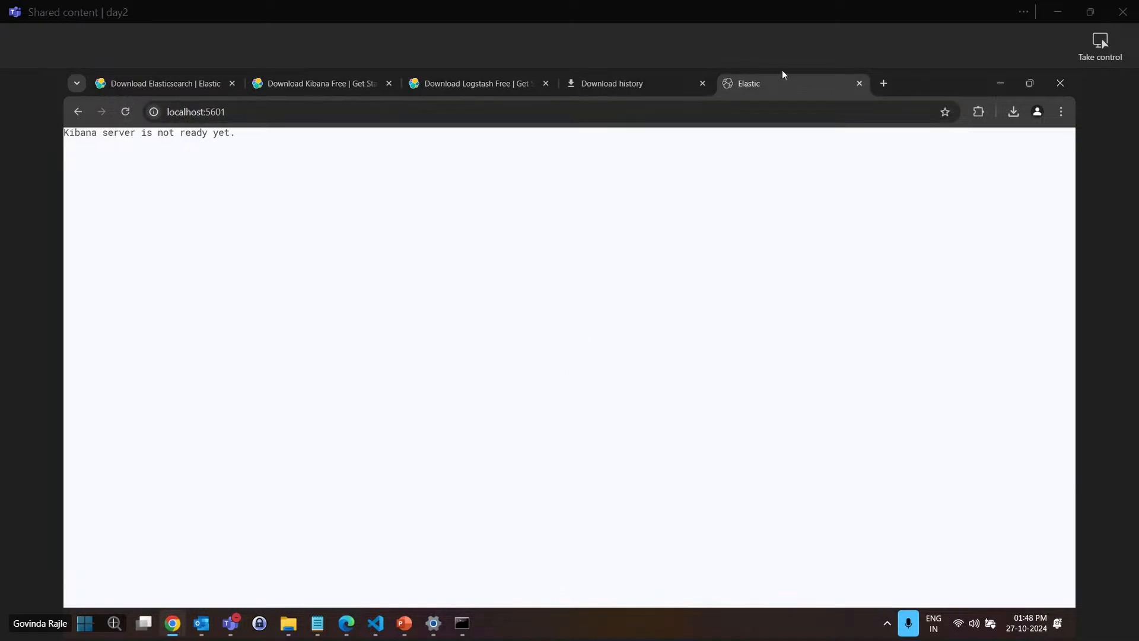
click(856, 83)
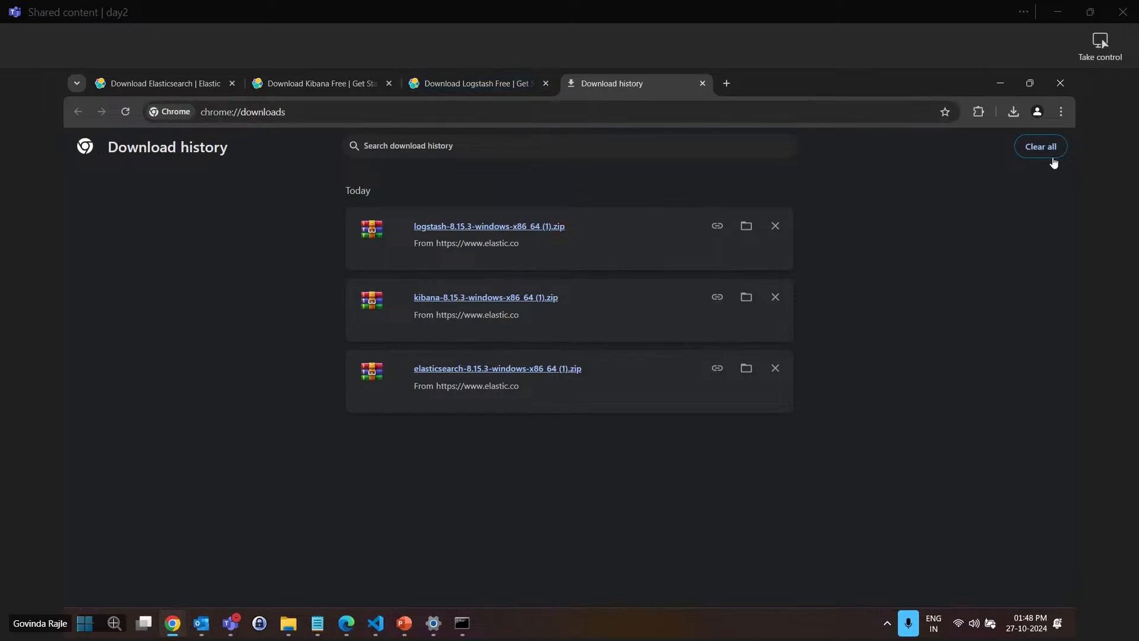
Open a new incognito window and load the Kibana home page at localhost:5601/app/home#/
click(1061, 113)
click(956, 177)
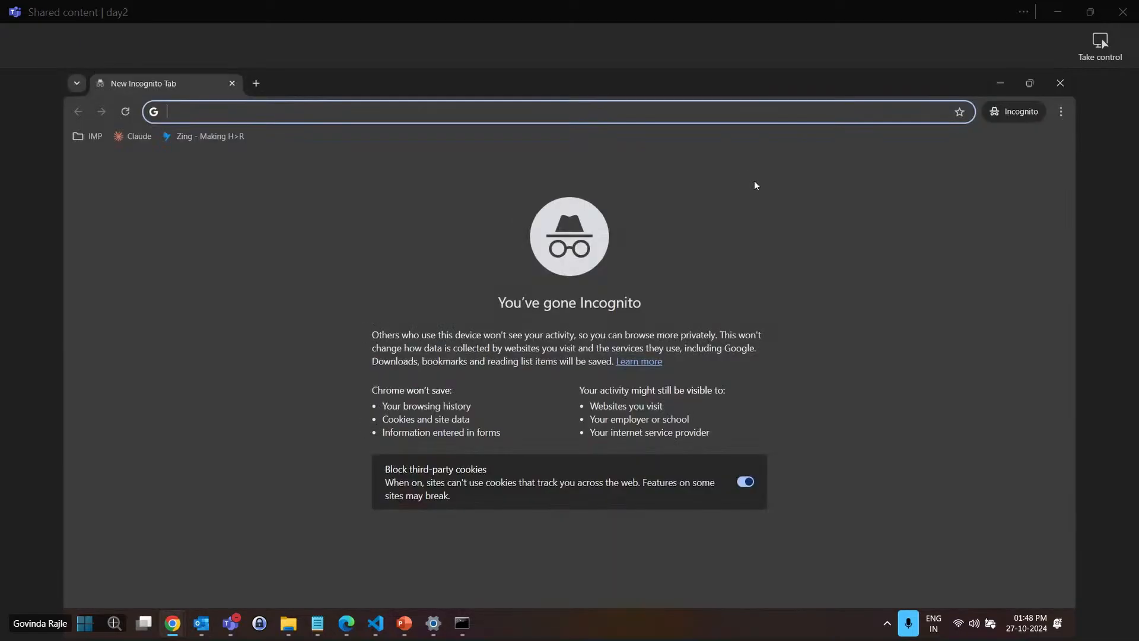
text(lo)
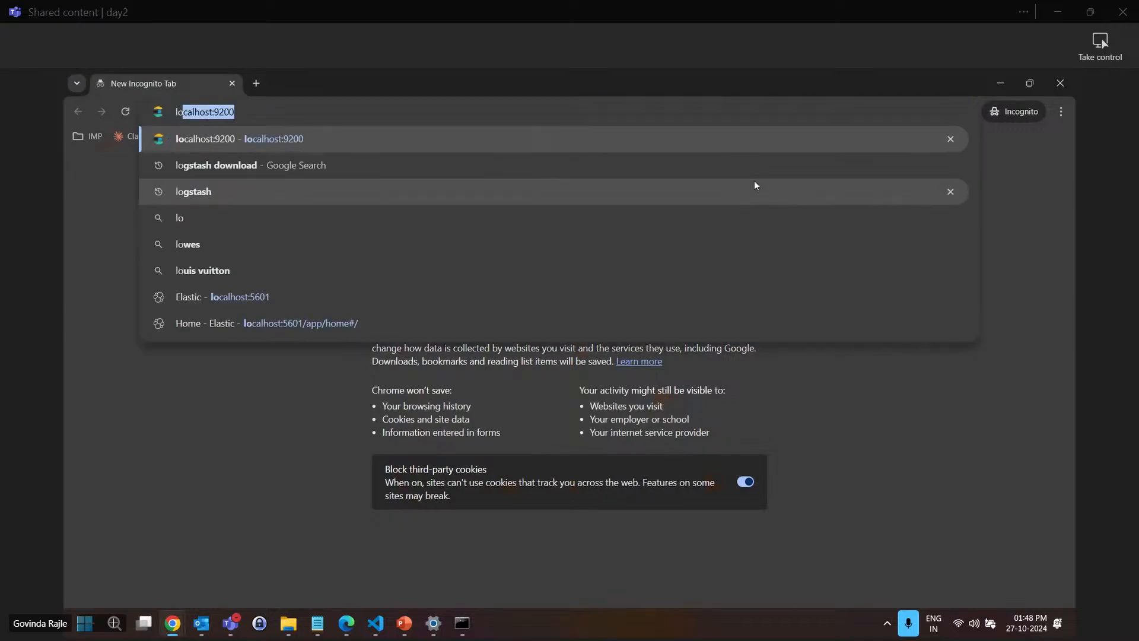
key(Down)
key(Down)
key(Down)
key(Down)
key(Down)
key(Down)
key(Down)
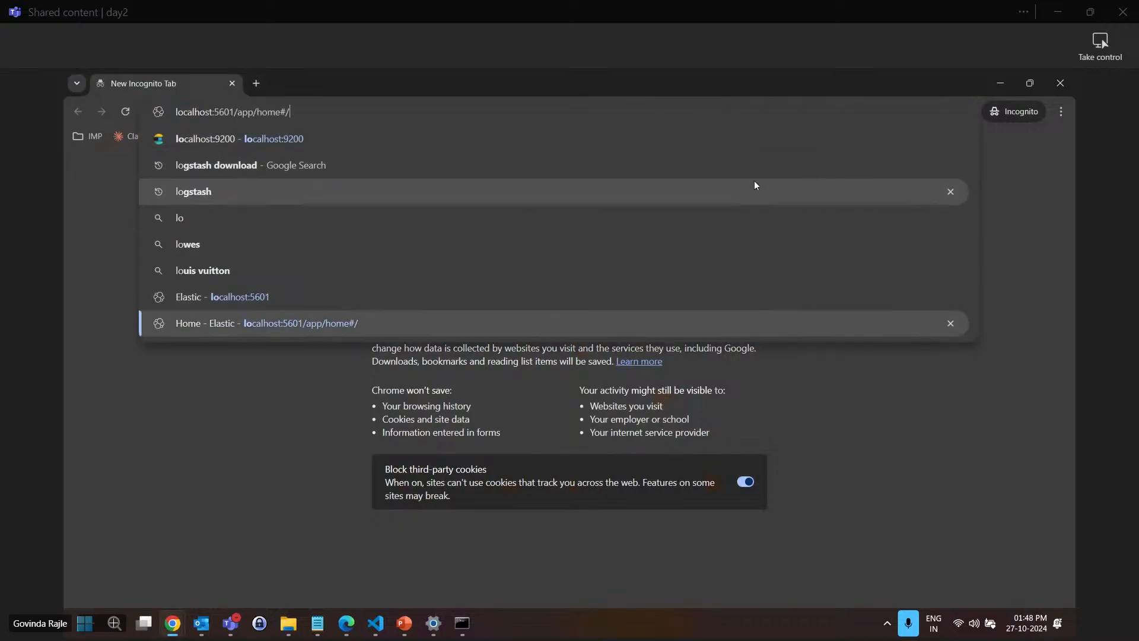
key(Return)
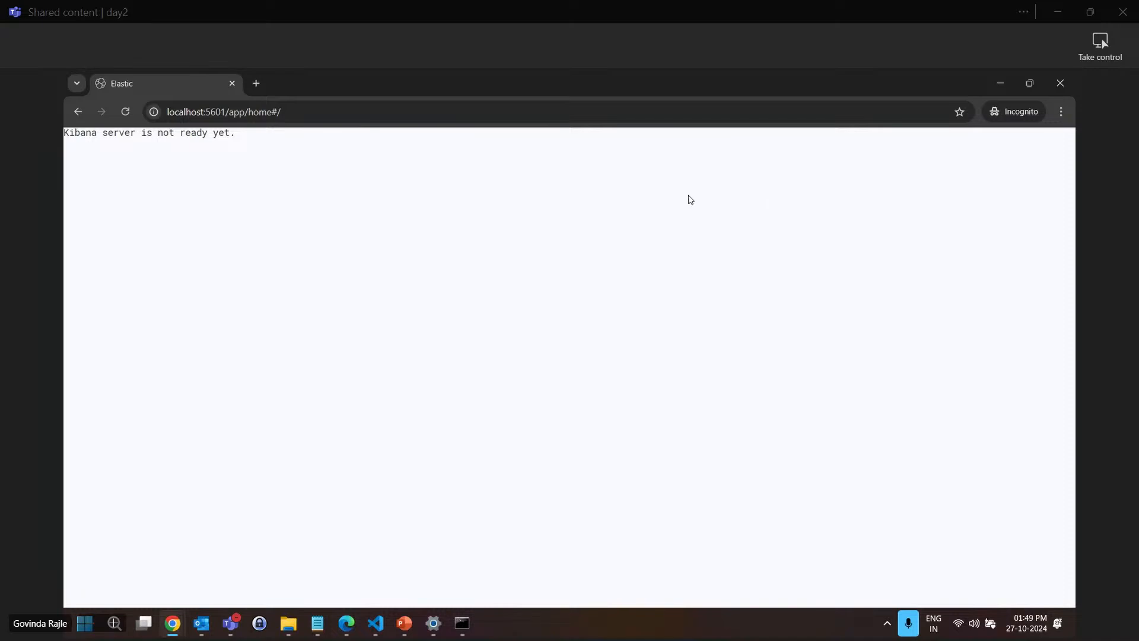
Check the Kibana console, switch to File Explorer and run the kibana batch file from the kibana-8.15.3 bin folder
click(464, 628)
click(514, 536)
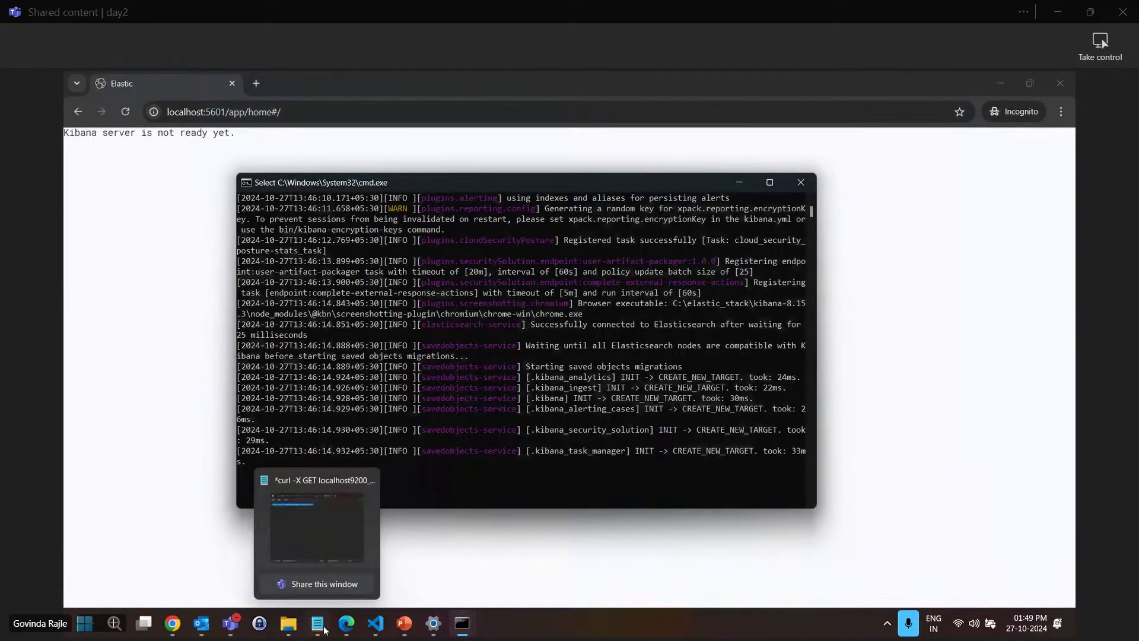
click(287, 626)
click(219, 517)
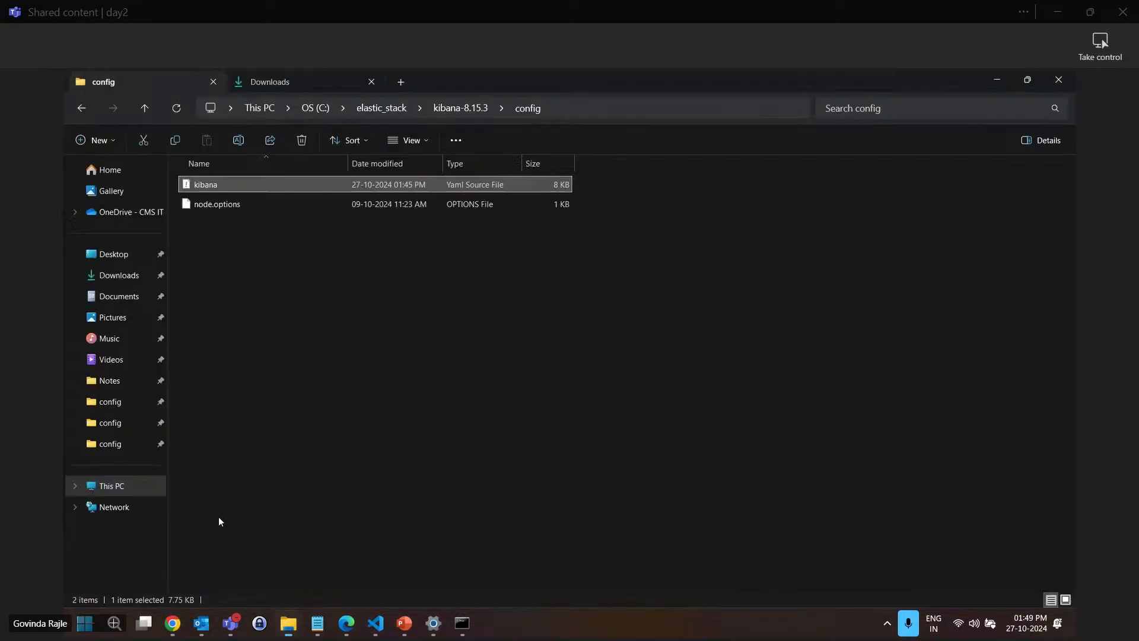
click(144, 109)
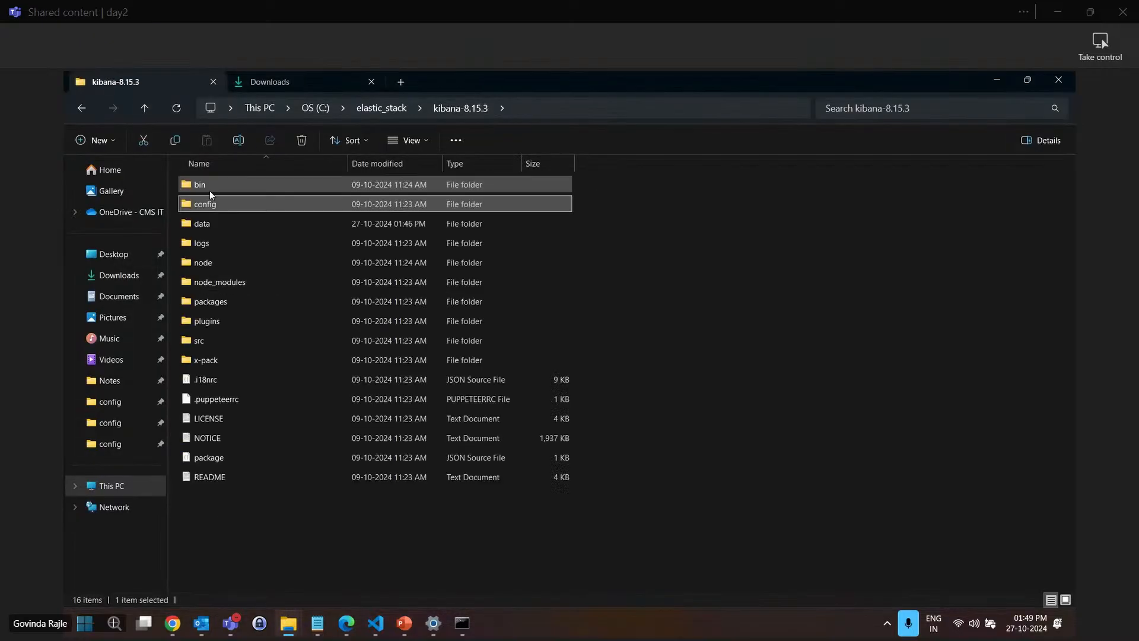
double_click(209, 189)
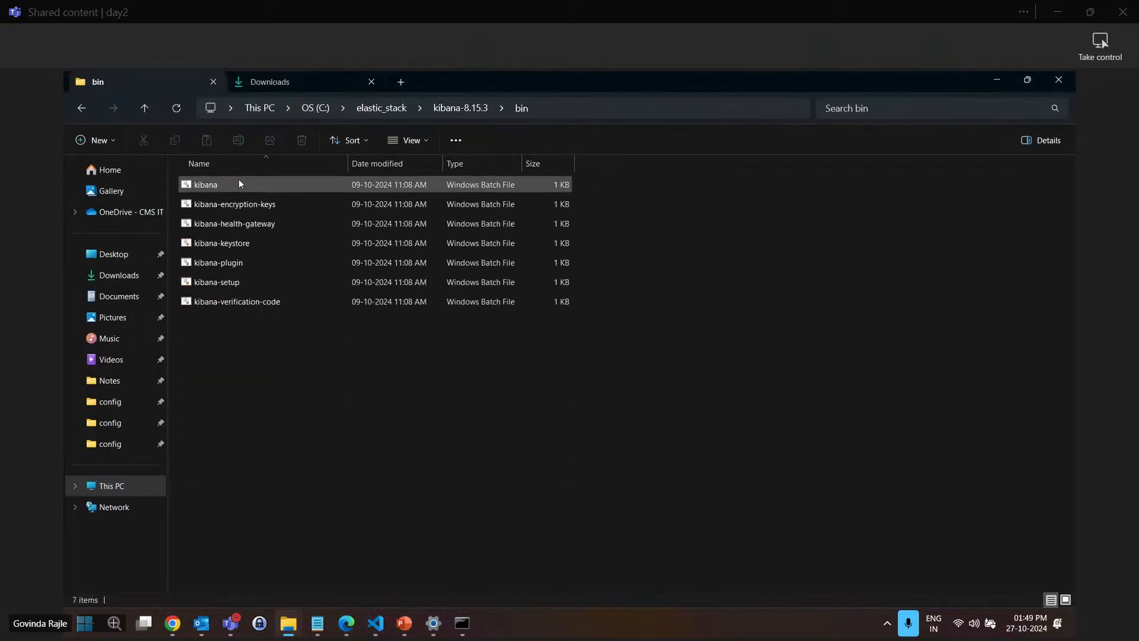
double_click(237, 187)
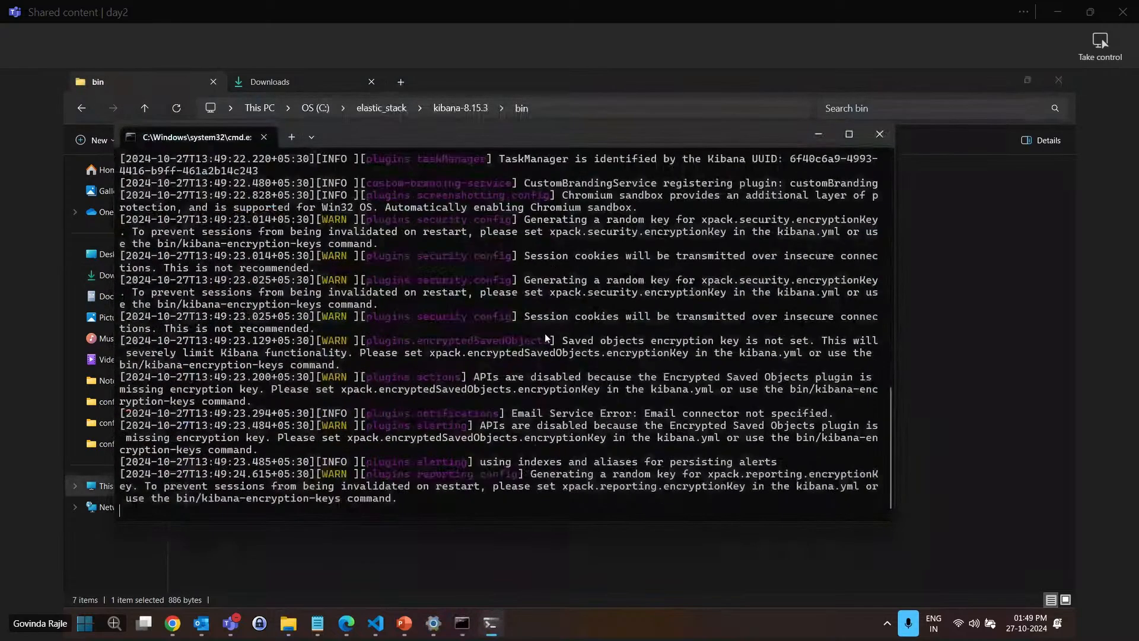
Switch back to the incognito Chrome window and reload the Kibana page several times
mouse_move(169, 627)
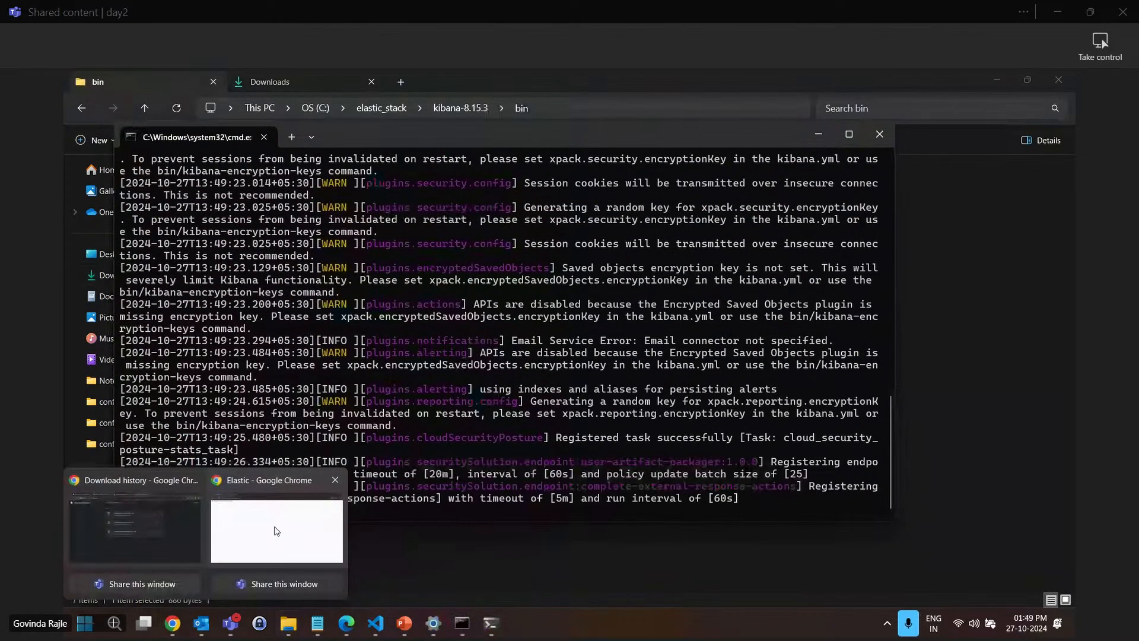
click(278, 521)
click(130, 112)
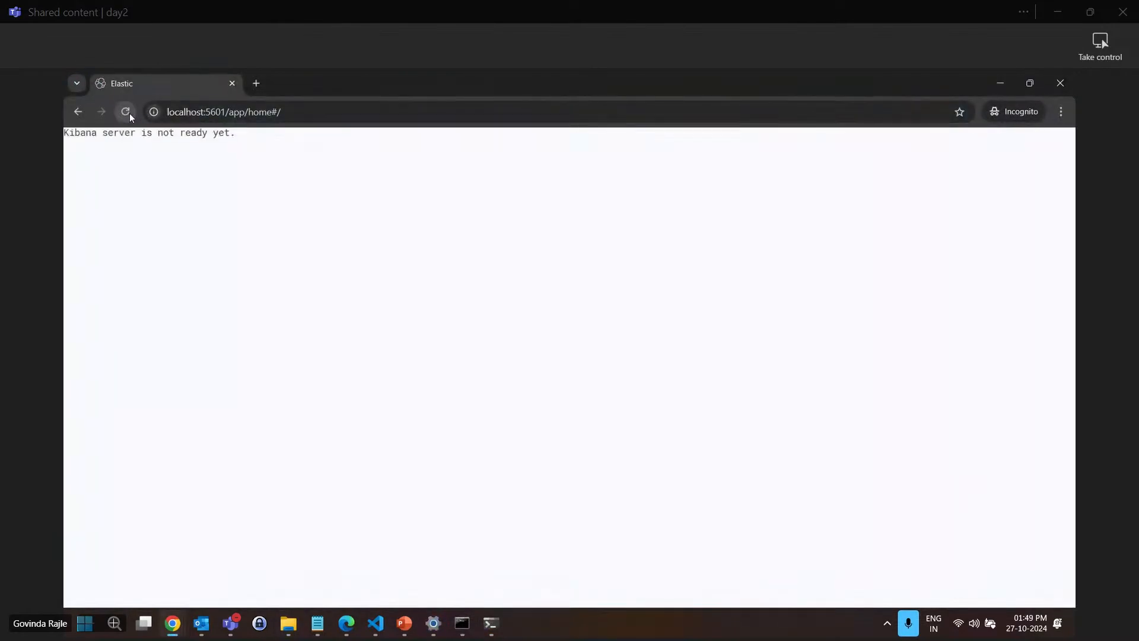
click(129, 112)
click(130, 112)
Shorten the incognito window's address to localhost:5601 and load it
click(328, 112)
click(369, 110)
key(BackSpace)
key(BackSpace)
key(BackSpace)
key(BackSpace)
key(BackSpace)
key(BackSpace)
key(BackSpace)
key(BackSpace)
key(BackSpace)
key(BackSpace)
key(BackSpace)
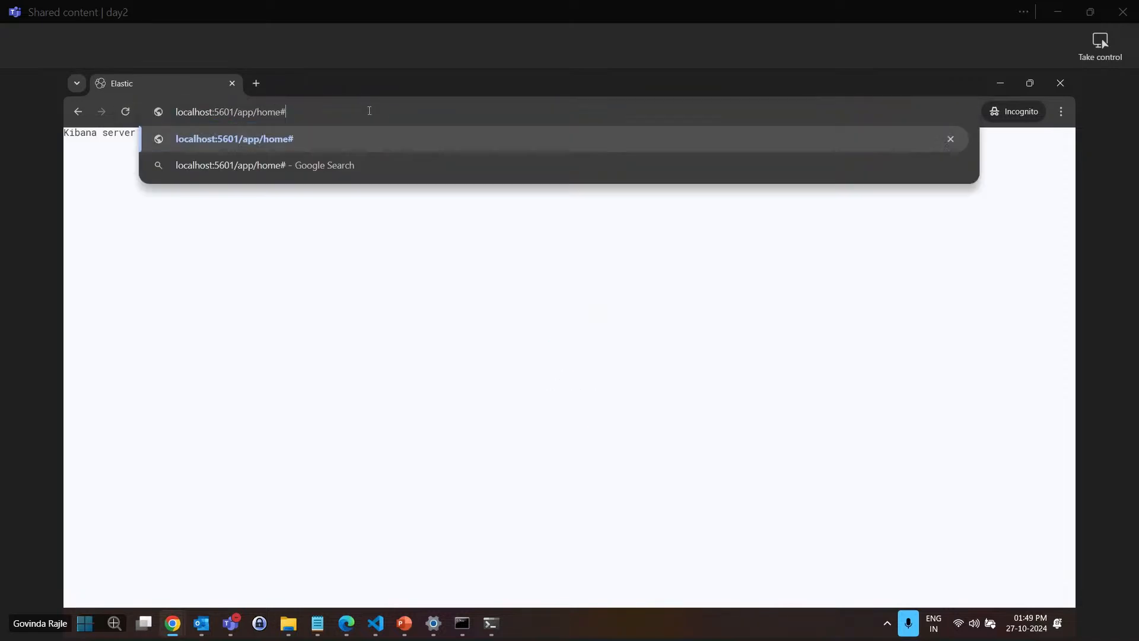
key(Return)
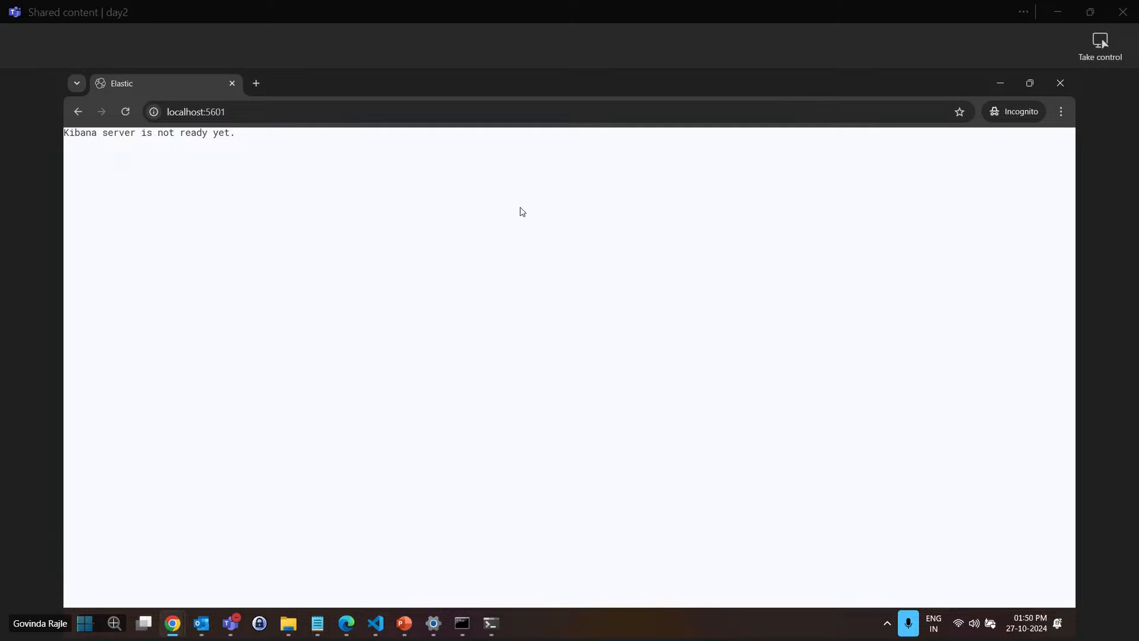
Review the newly launched Kibana console log back to its beginning and close that console window
mouse_move(462, 623)
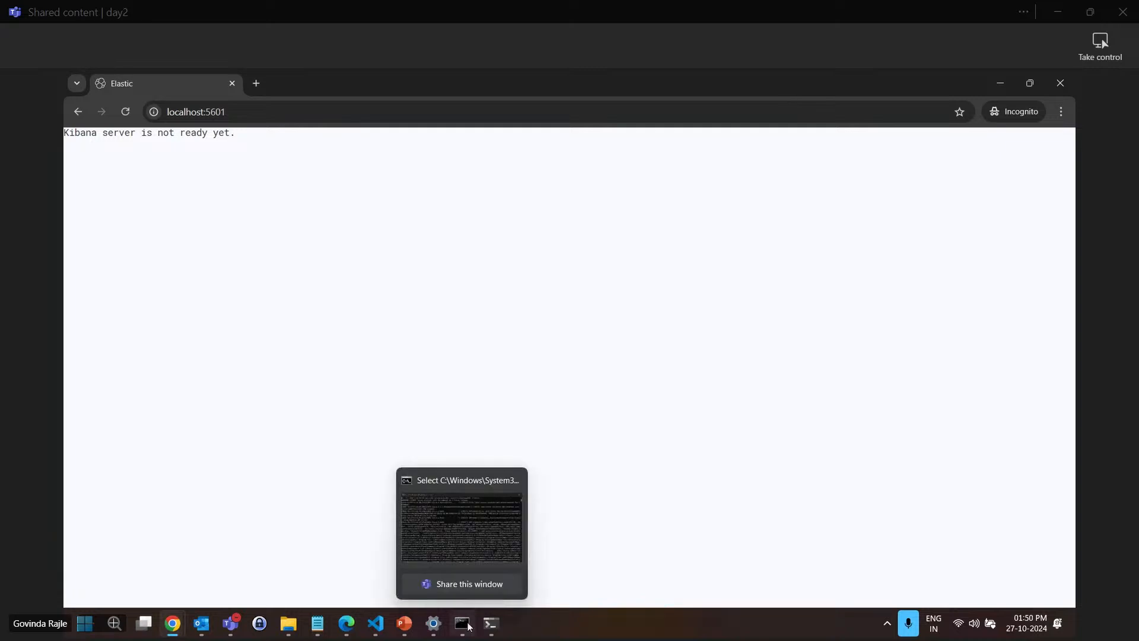
click(479, 545)
scroll(510, 411, up, 15)
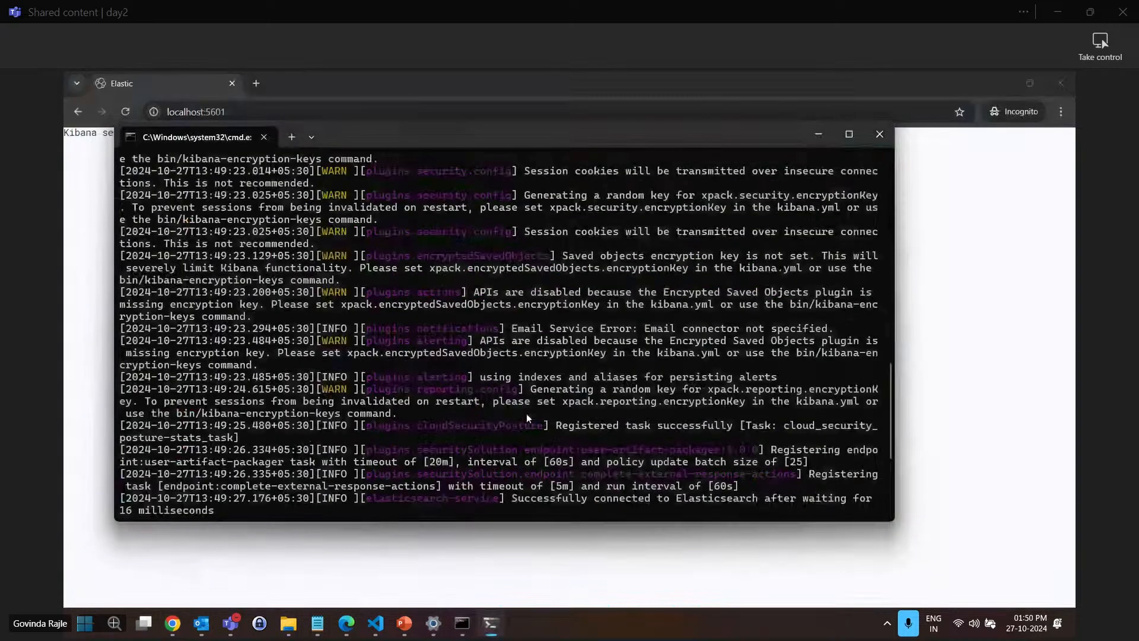
scroll(526, 414, up, 6)
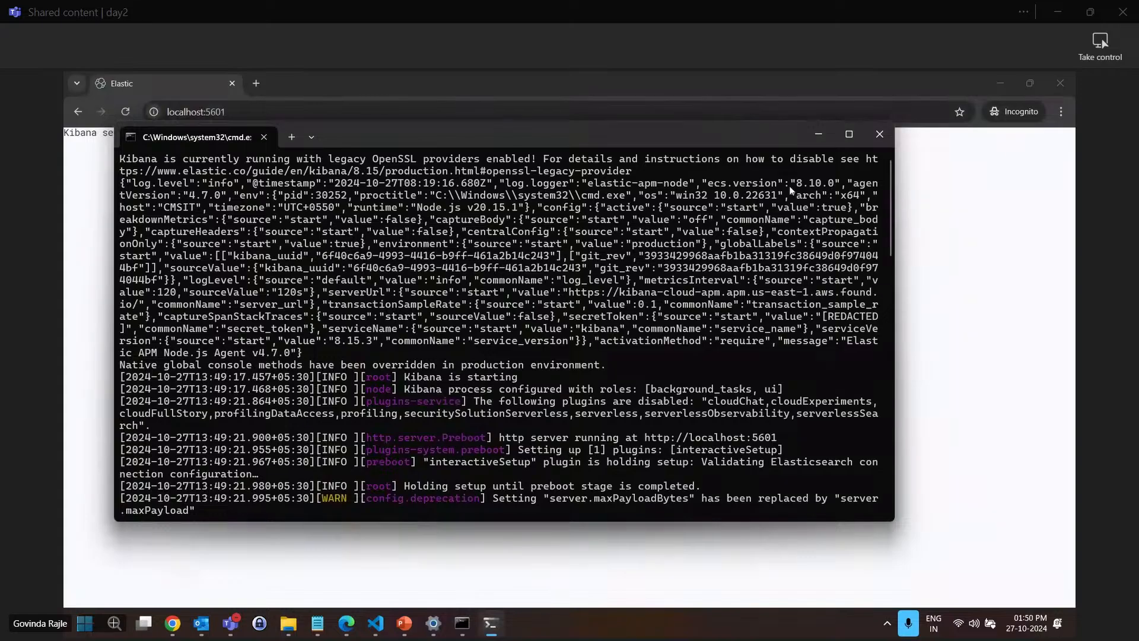
click(874, 137)
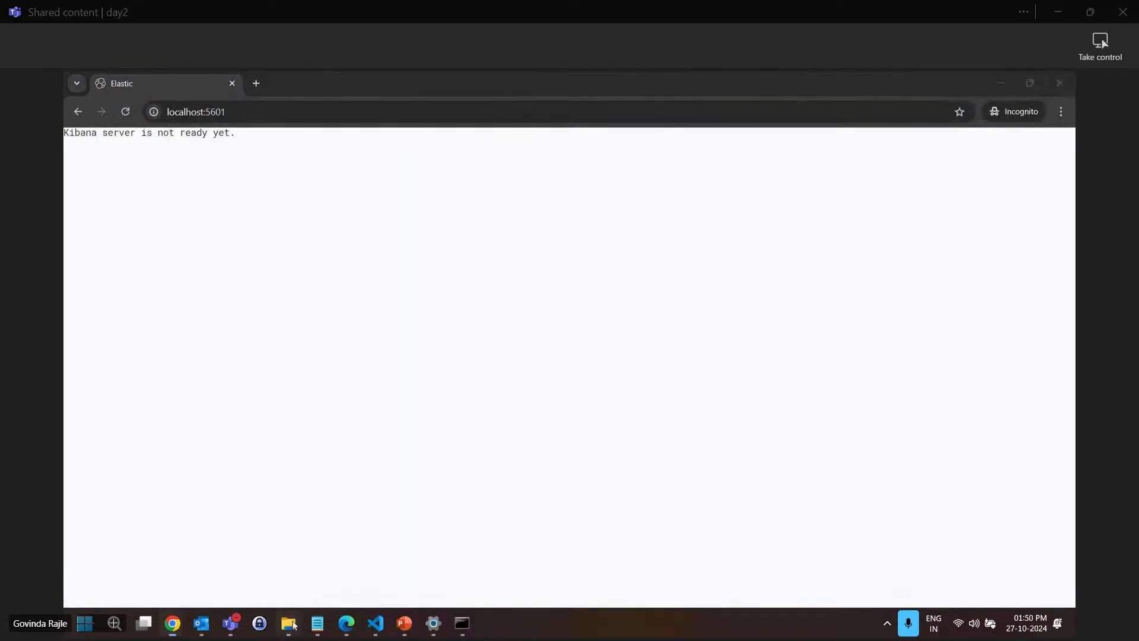
Delete the elasticsearch-8.15.3, kibana-8.15.3 and logstash-8.15.3 folders from New Volume (D:) in File Explorer
mouse_move(288, 623)
click(261, 561)
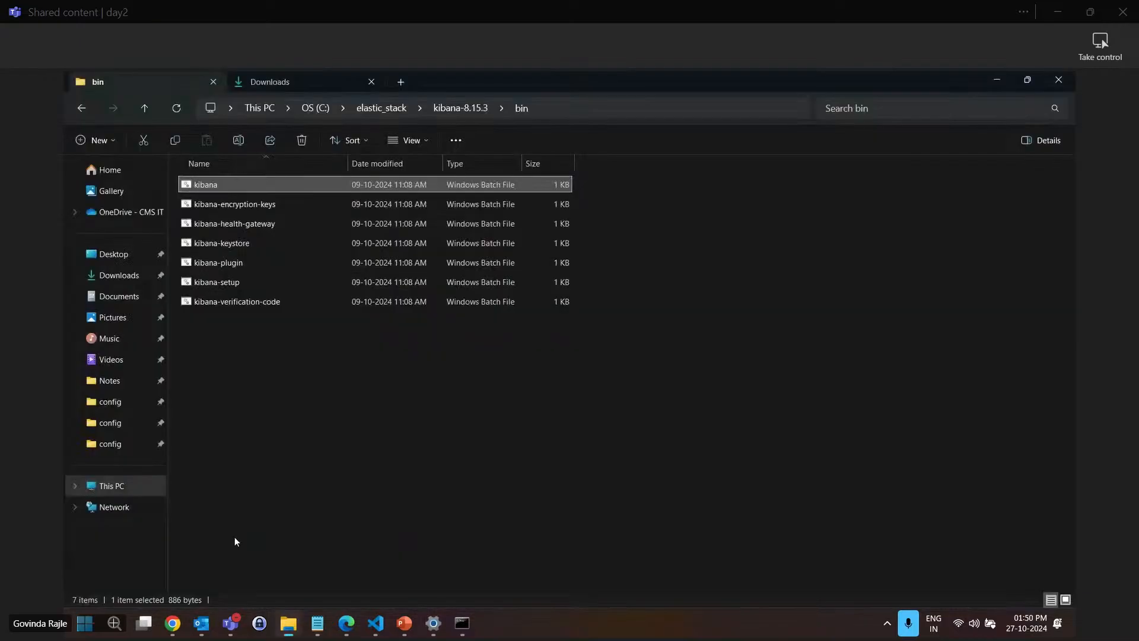
click(118, 485)
double_click(429, 192)
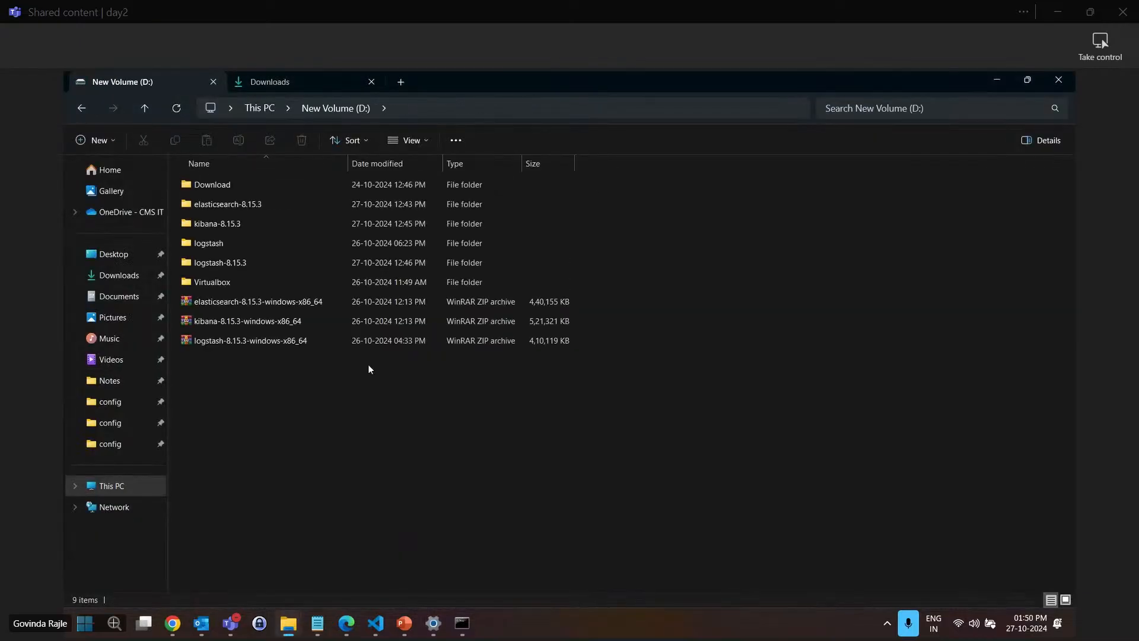
click(228, 223)
ctrl+click(233, 203)
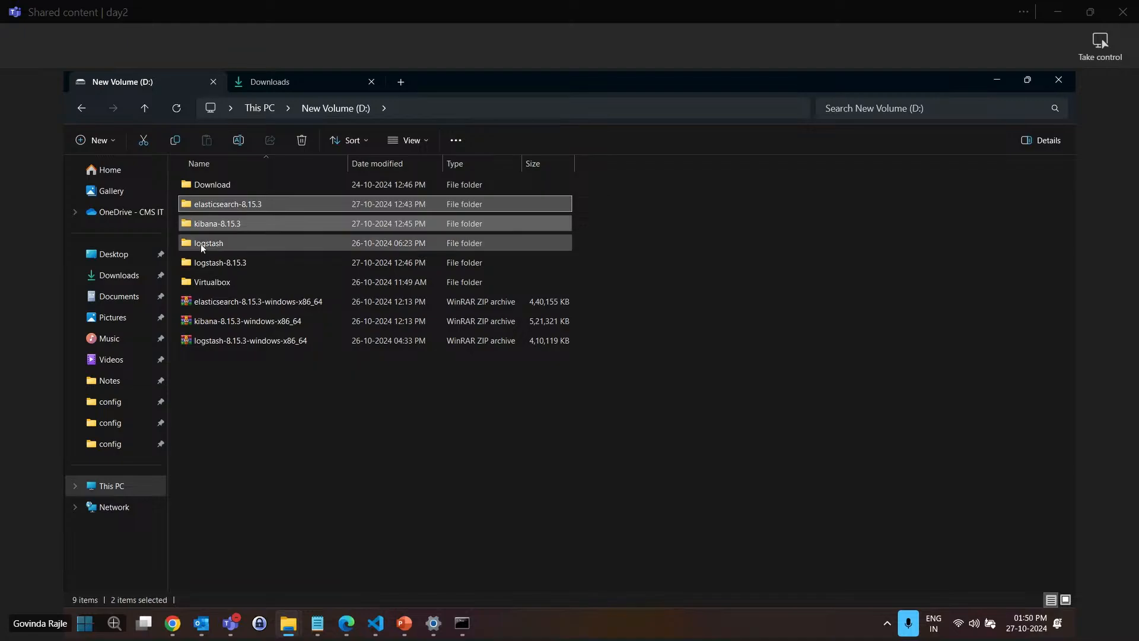
ctrl+click(228, 245)
ctrl+click(229, 258)
ctrl+click(229, 258)
ctrl+click(230, 246)
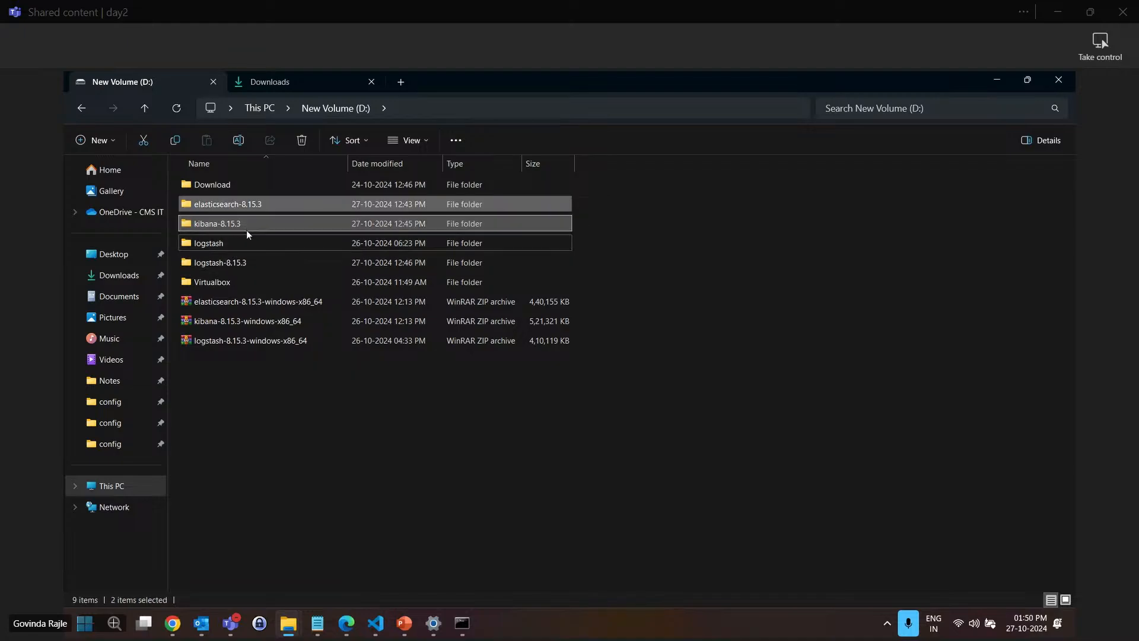
ctrl+click(227, 262)
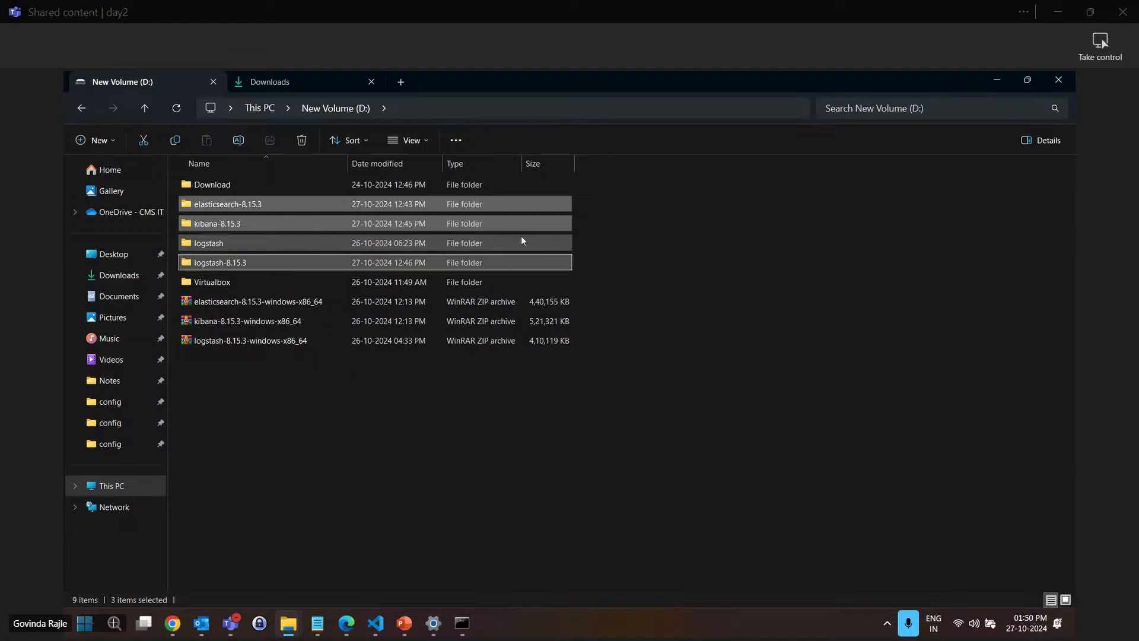
key(Delete)
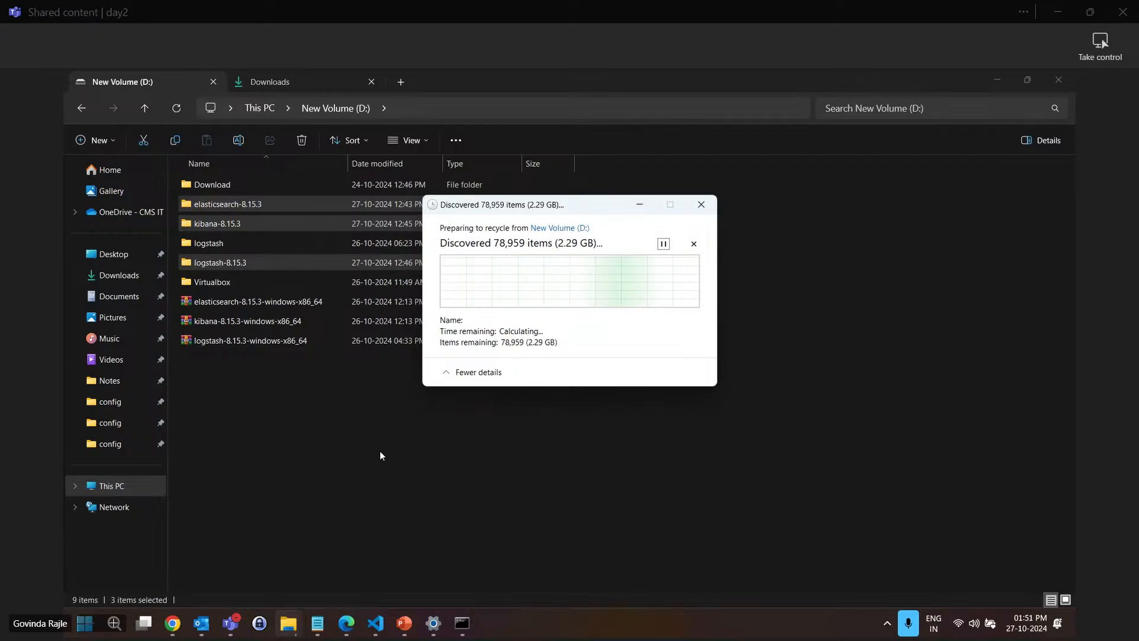
Minimize all open windows to reach the desktop, reviewing the Elasticsearch console log on the way
click(995, 80)
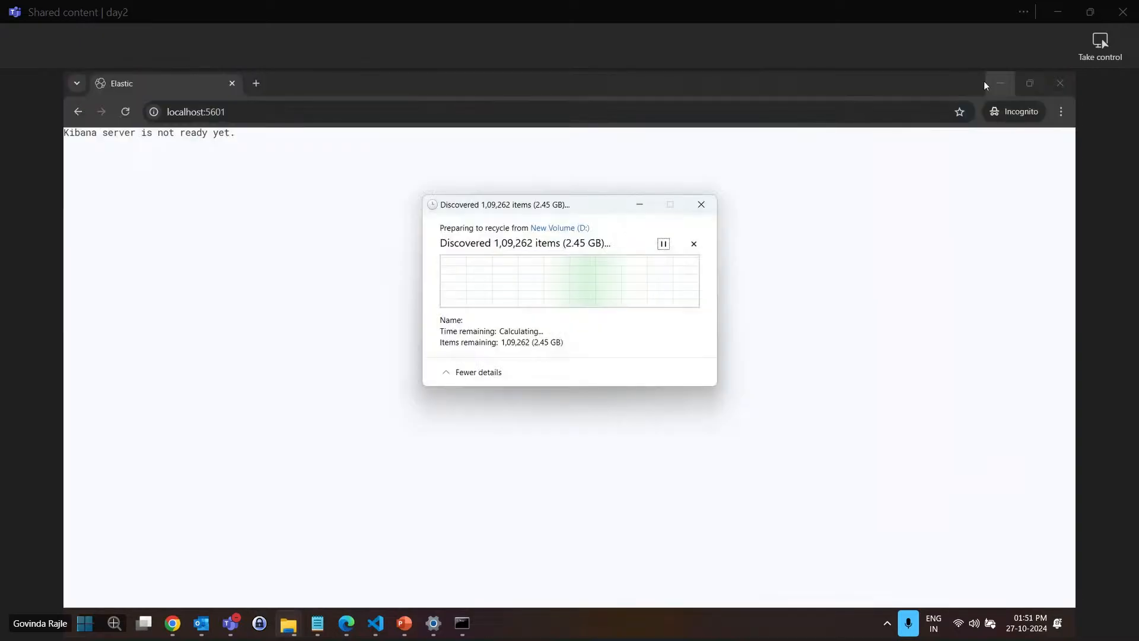
click(992, 79)
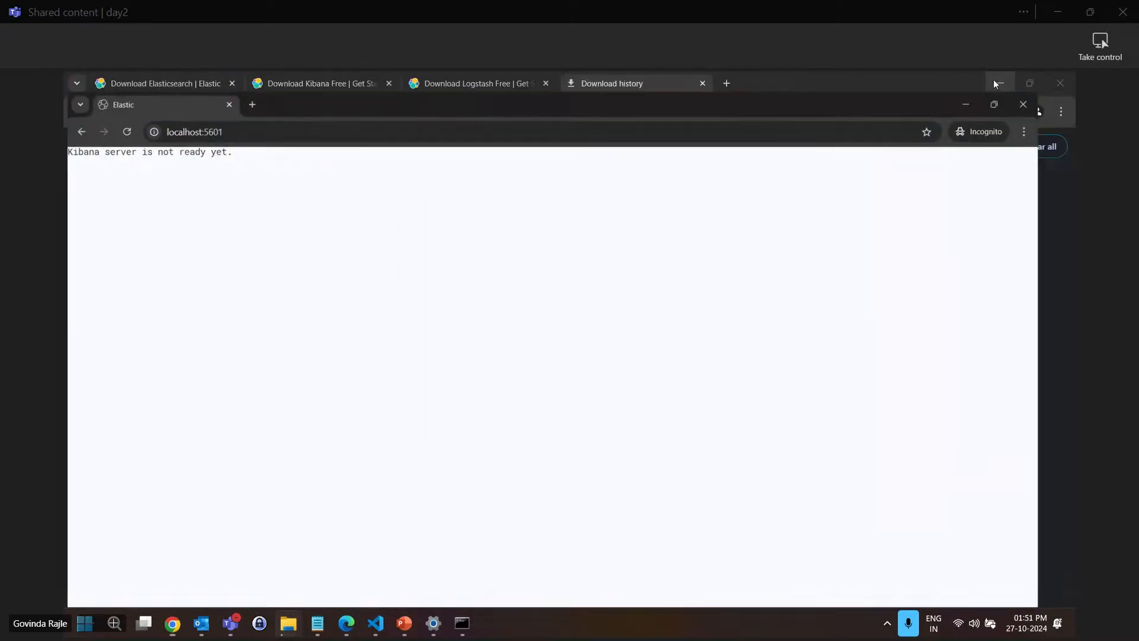
click(991, 152)
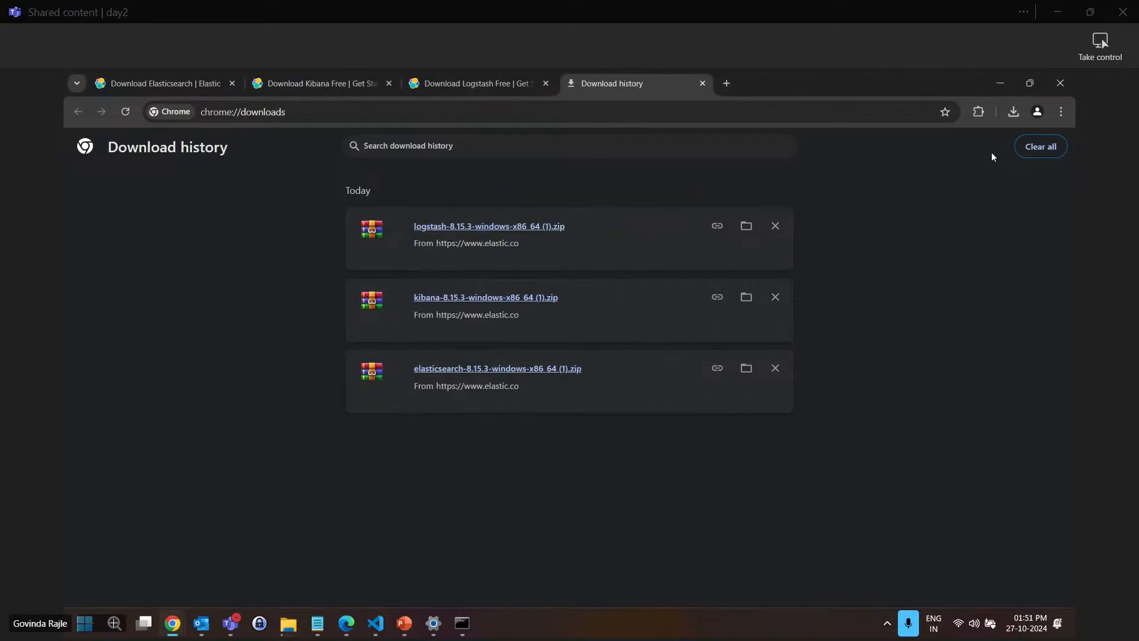
click(1000, 83)
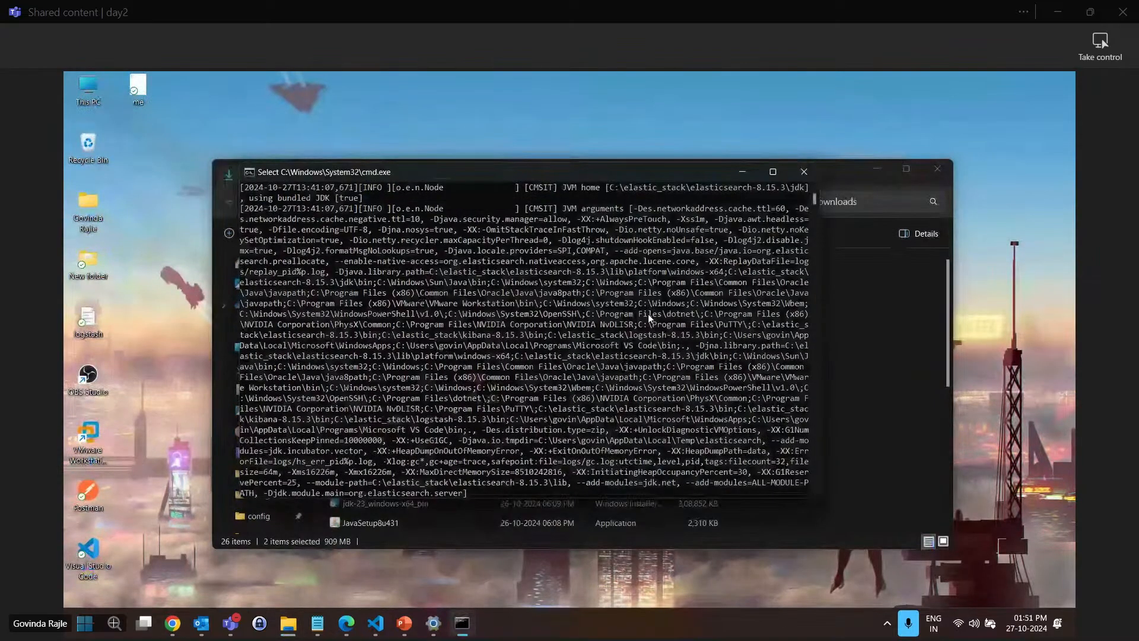
scroll(648, 313, down, 20)
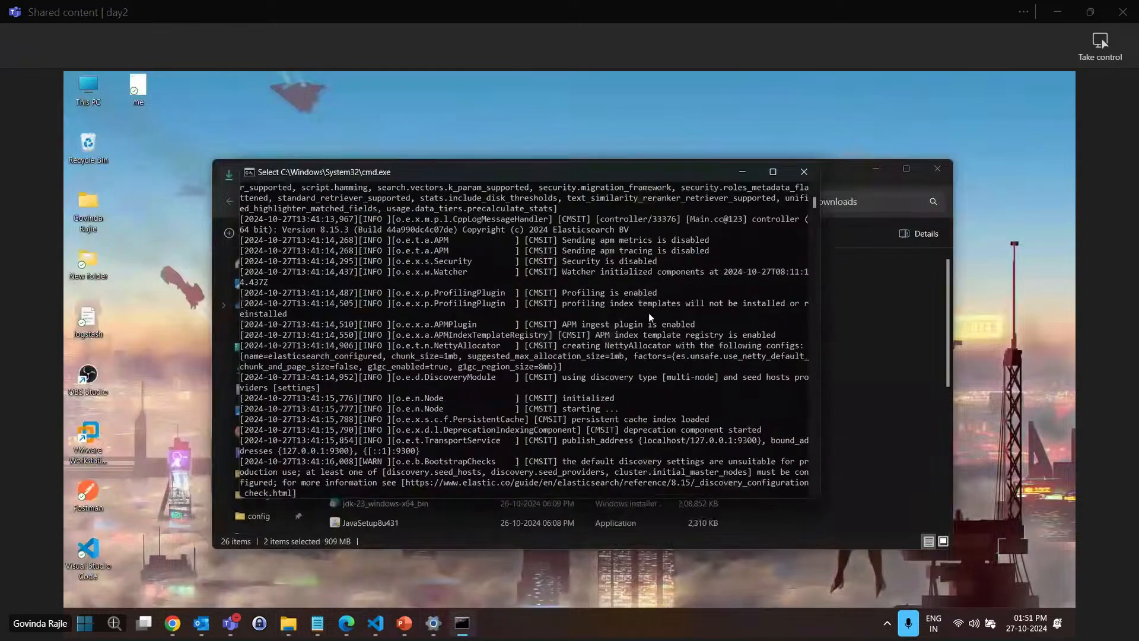
scroll(674, 309, up, 5)
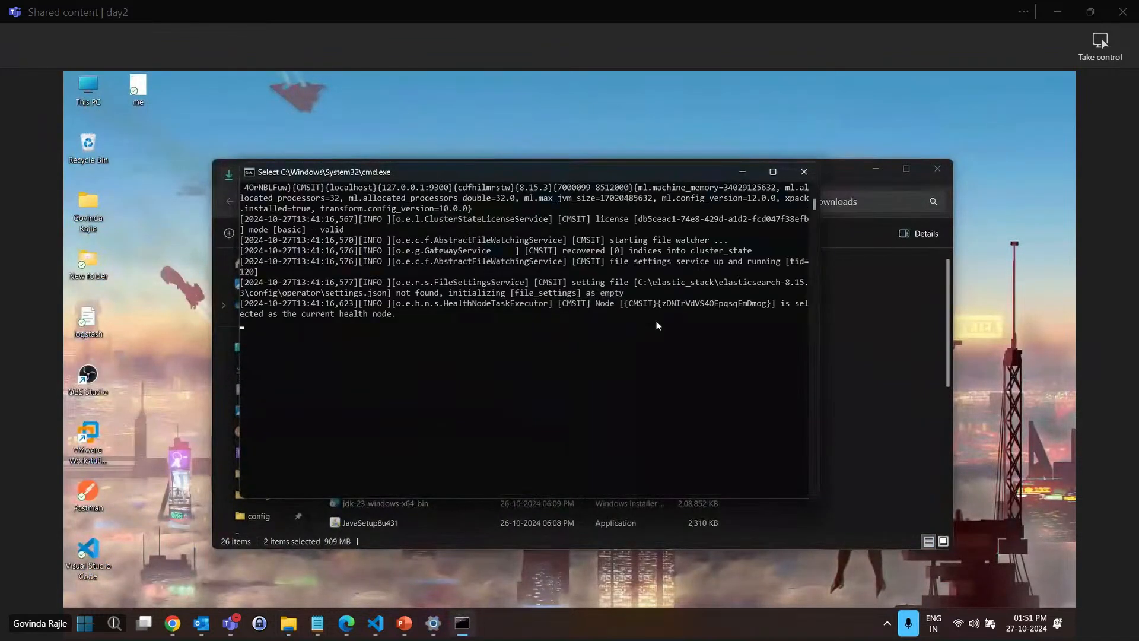
click(743, 172)
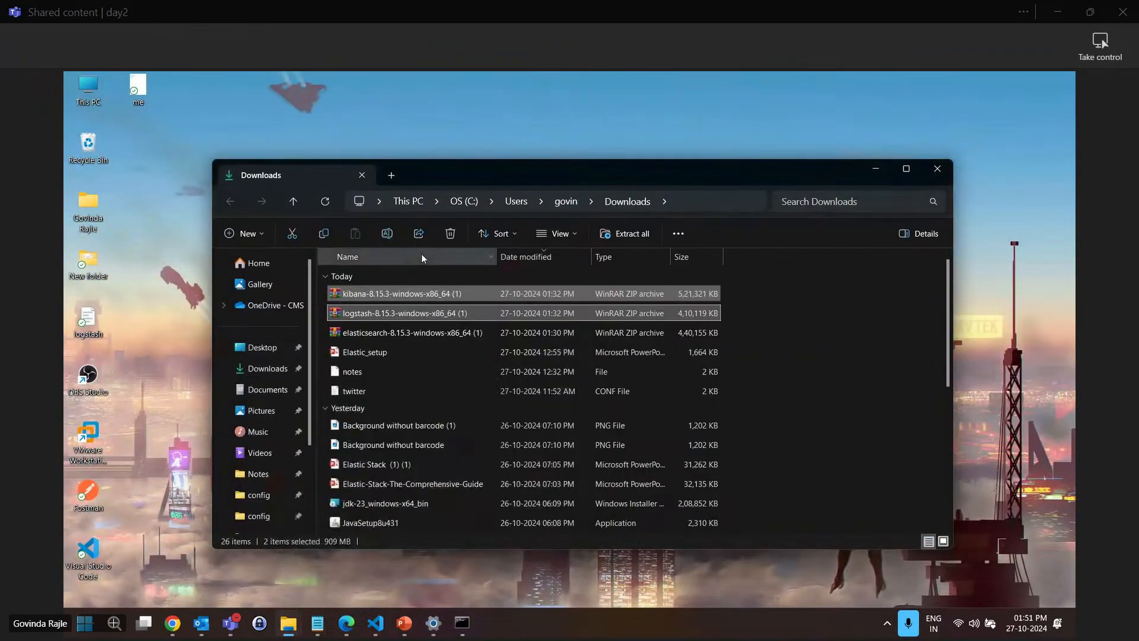
click(876, 169)
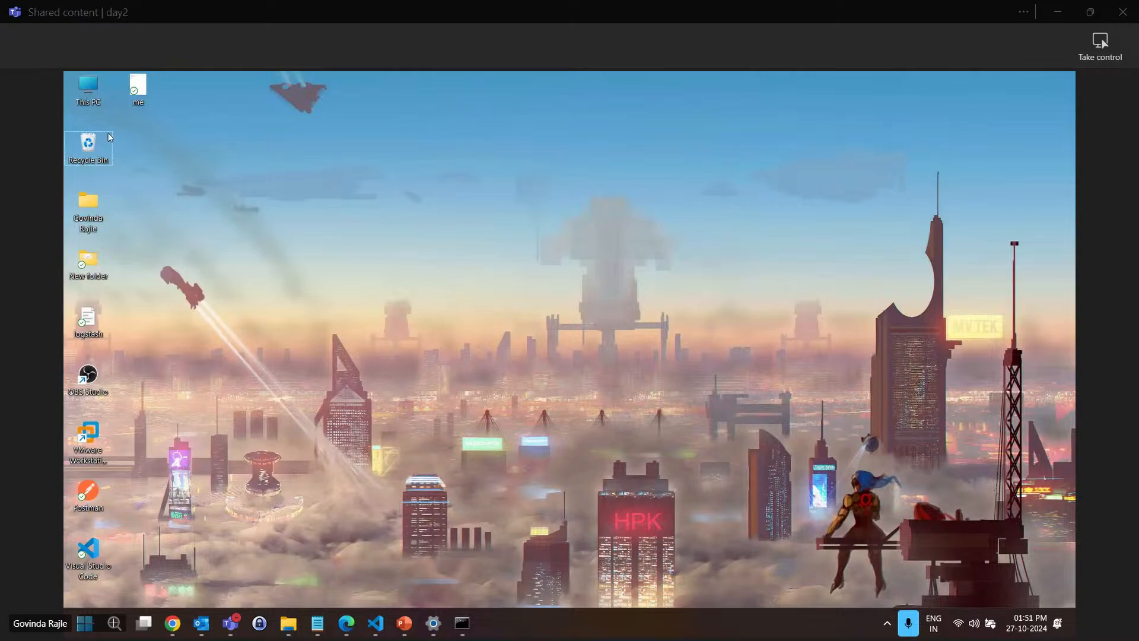
Empty the Recycle Bin on the desktop and confirm permanent deletion of its items
right_click(89, 144)
click(150, 210)
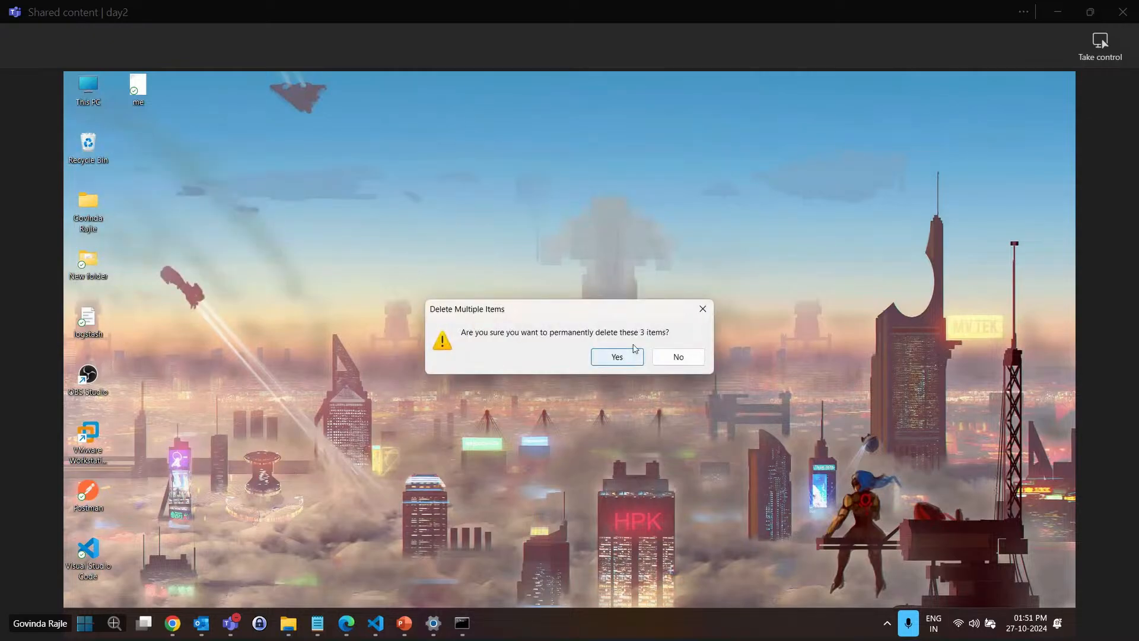
click(617, 357)
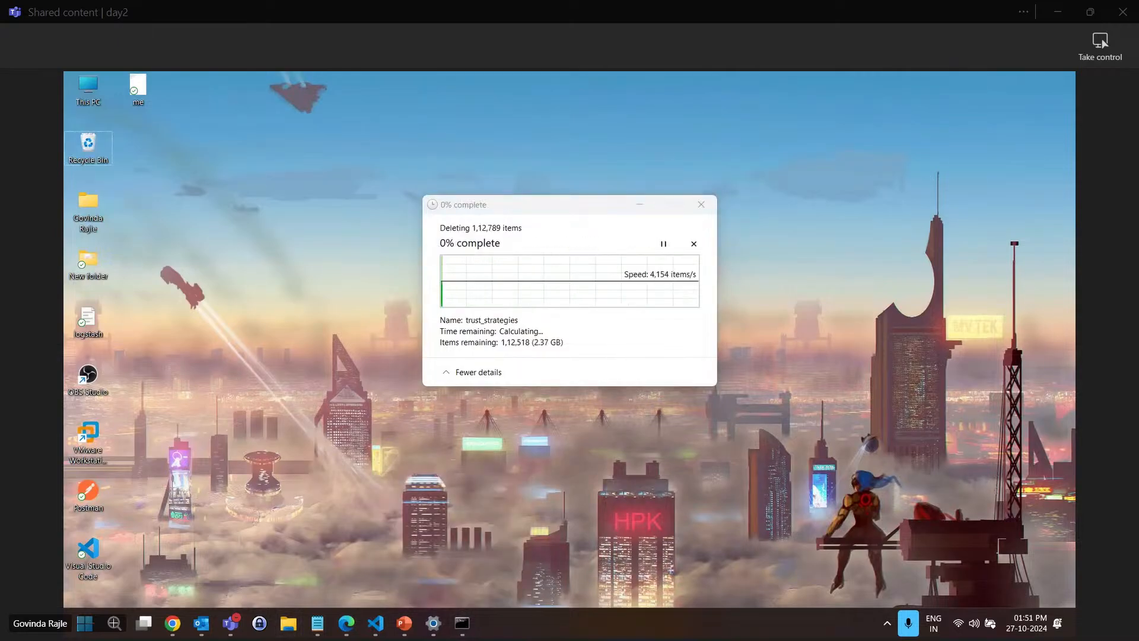
Check the Elasticsearch console, then open the kibana-8.15.3 folder inside C:\elastic_stack in File Explorer
click(465, 626)
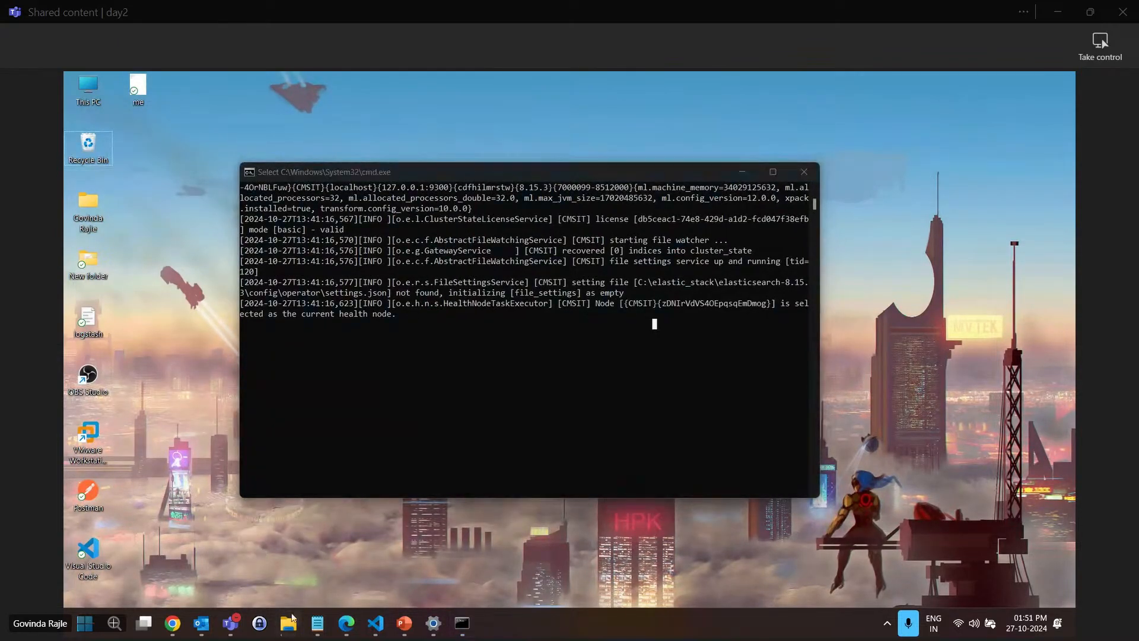
click(284, 627)
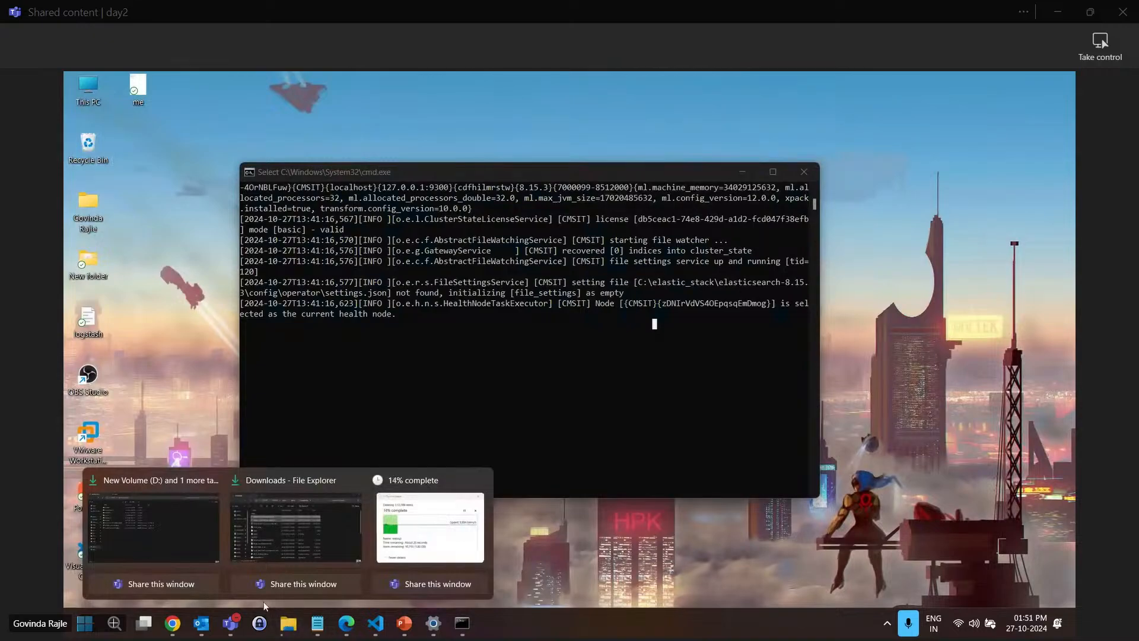
click(154, 528)
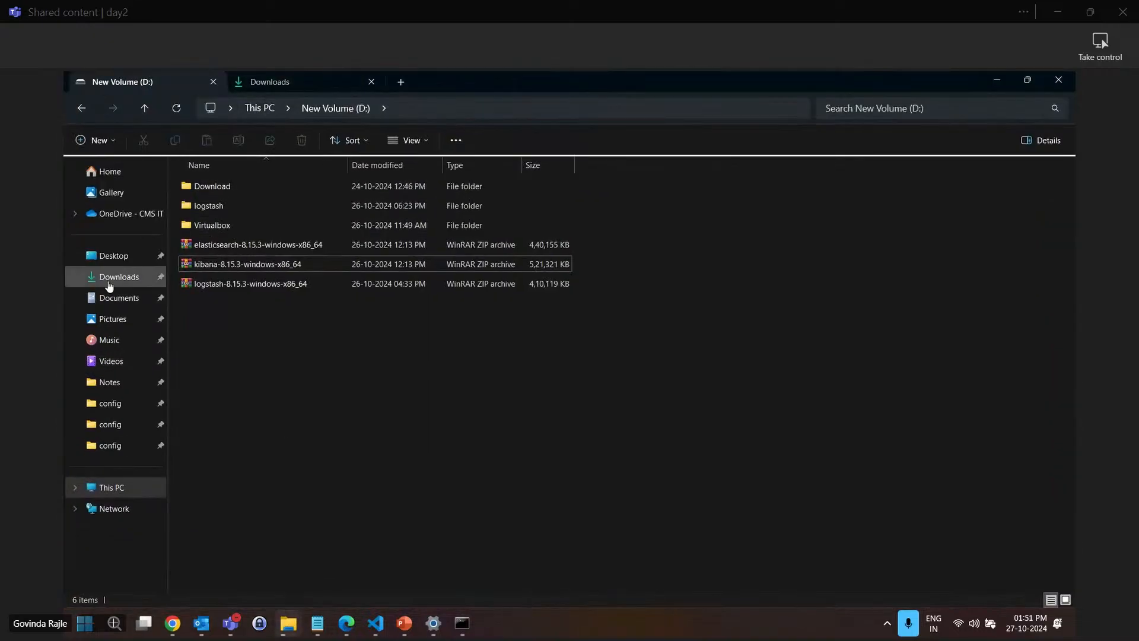
click(112, 495)
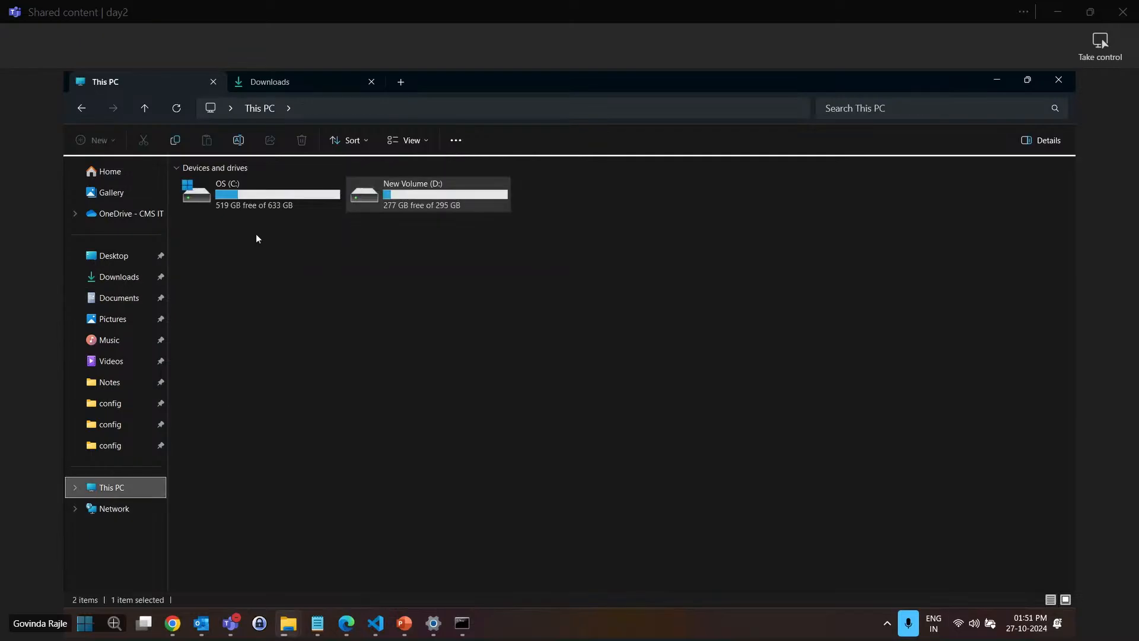
double_click(287, 197)
double_click(218, 252)
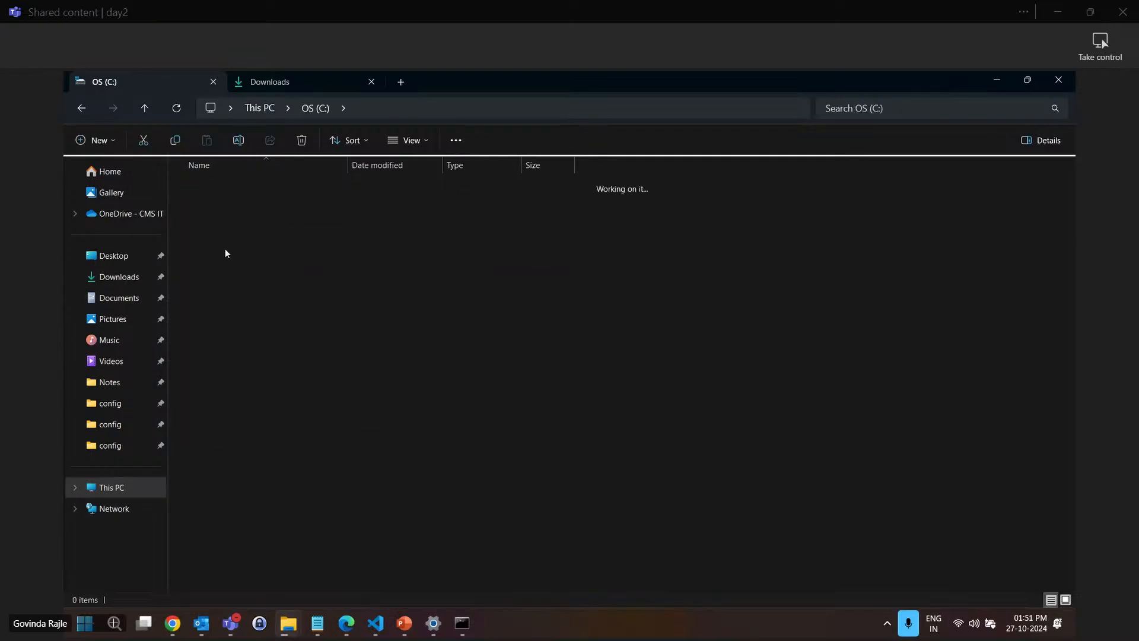
click(220, 205)
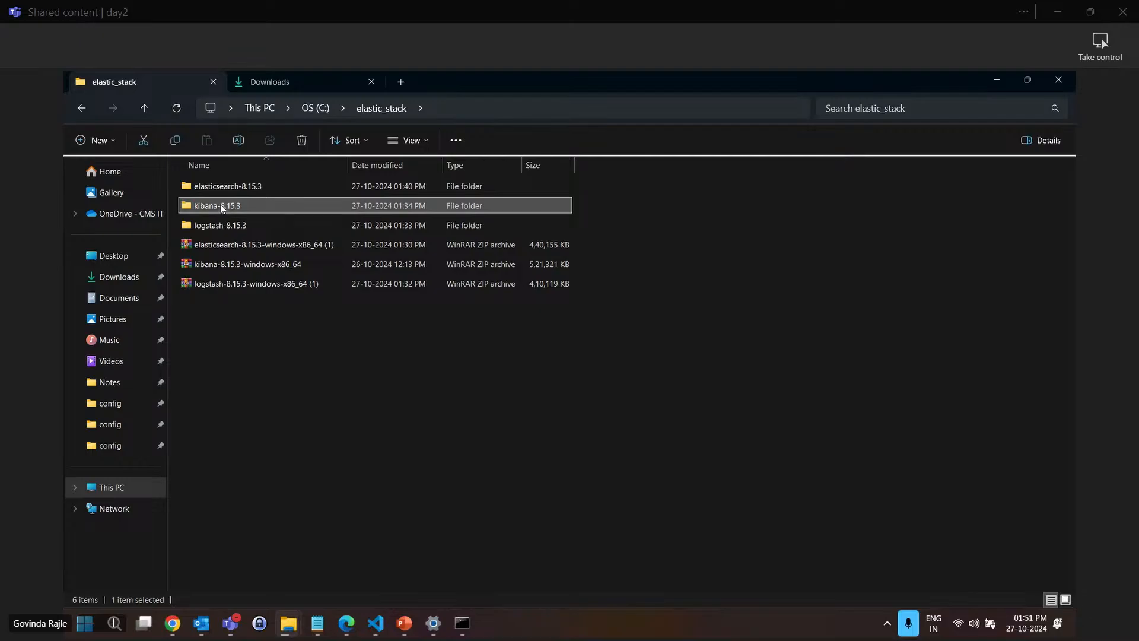
double_click(221, 204)
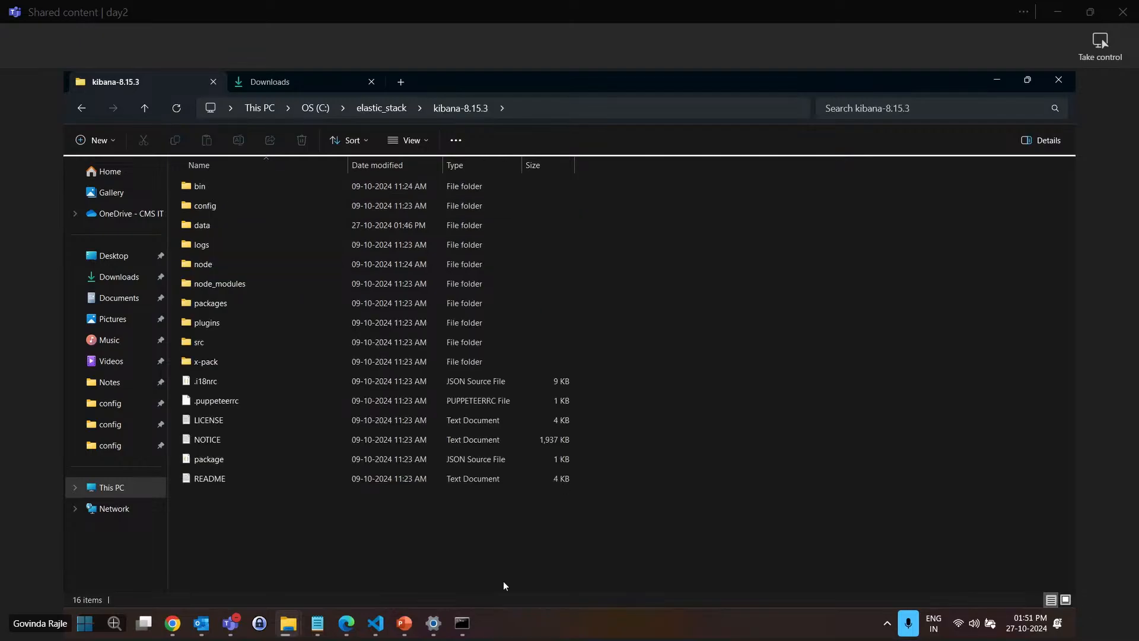
Close the old Elasticsearch console and relaunch the elasticsearch batch file from C:\elastic_stack\elasticsearch-8.15.3\bin, reviewing its startup log
click(461, 622)
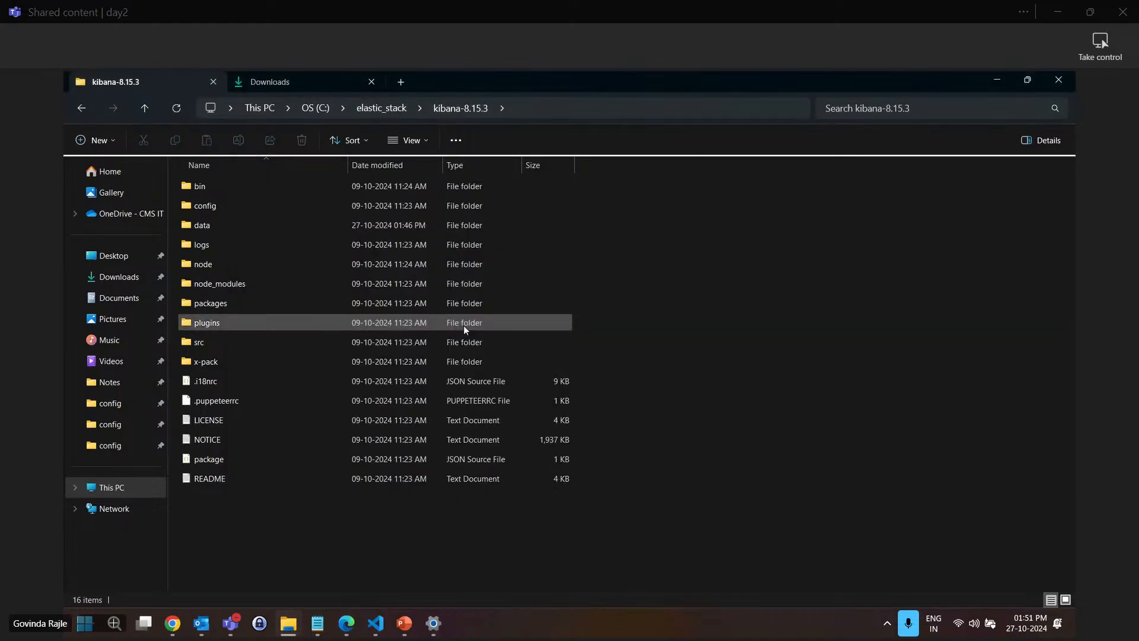
click(224, 185)
click(752, 266)
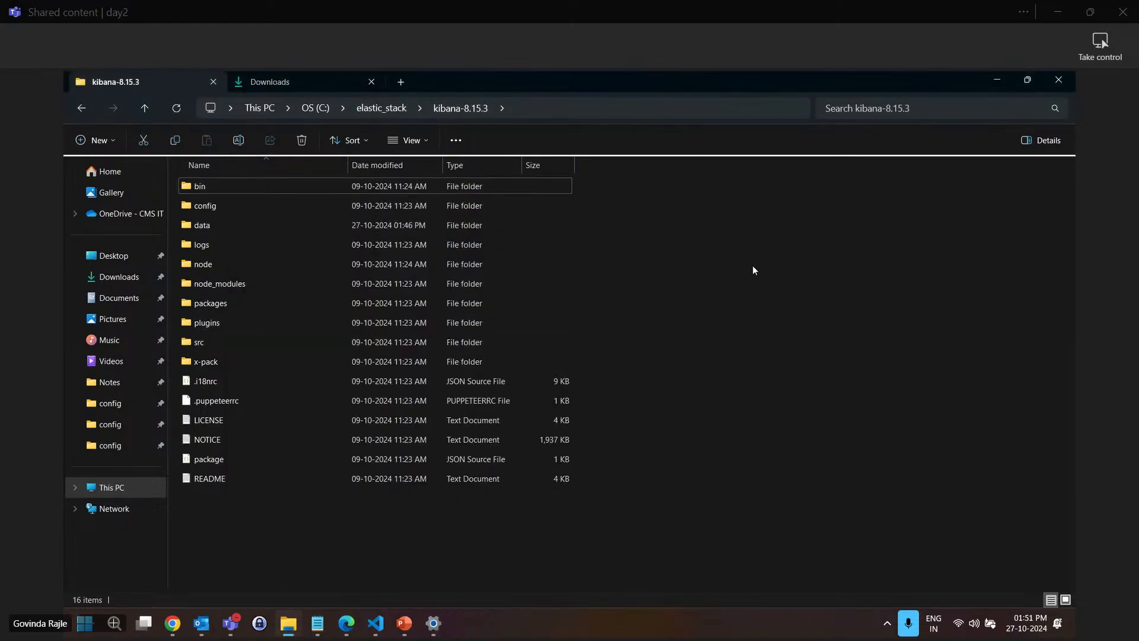
click(381, 107)
double_click(221, 185)
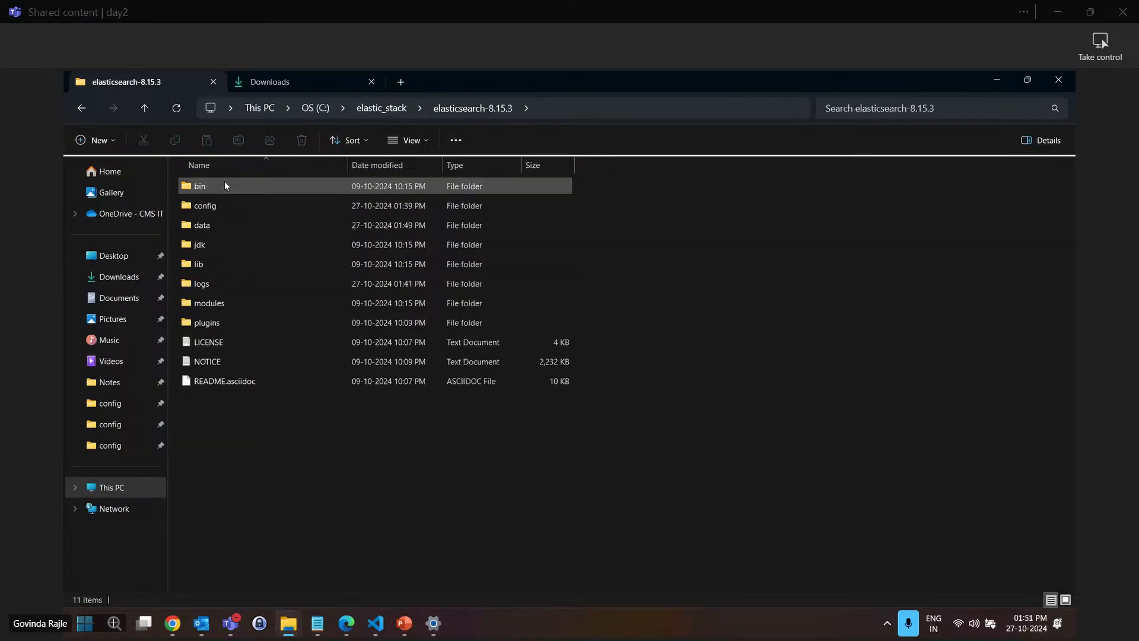
double_click(210, 187)
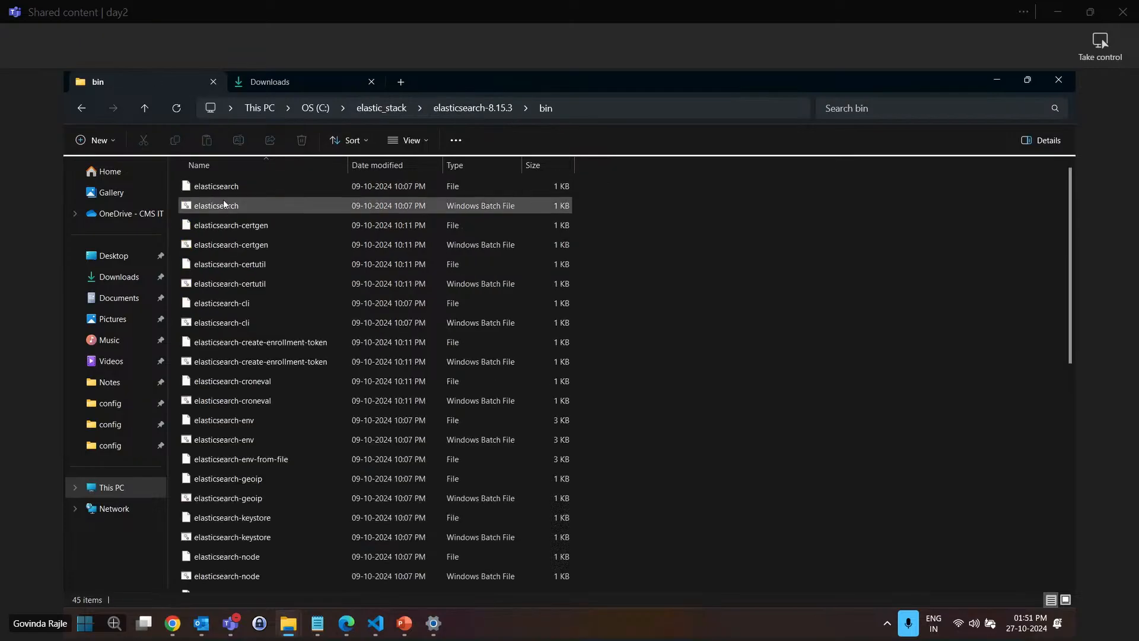
click(223, 201)
double_click(225, 204)
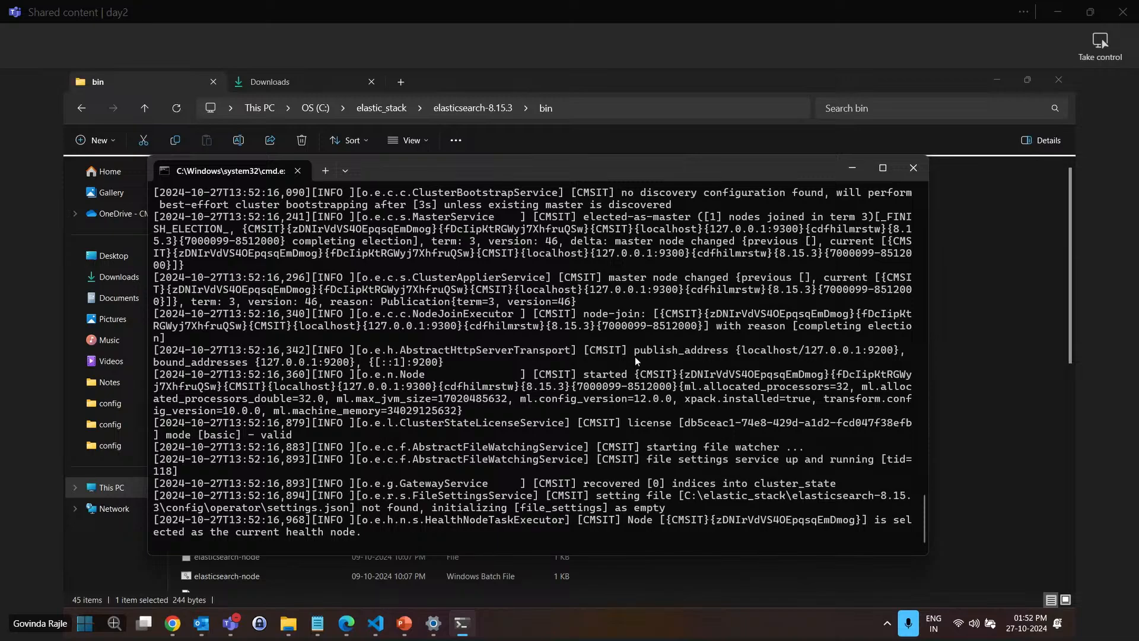
scroll(636, 361, up, 20)
click(975, 300)
Switch to the regular Chrome window and load localhost:9200 in a new tab
mouse_move(173, 622)
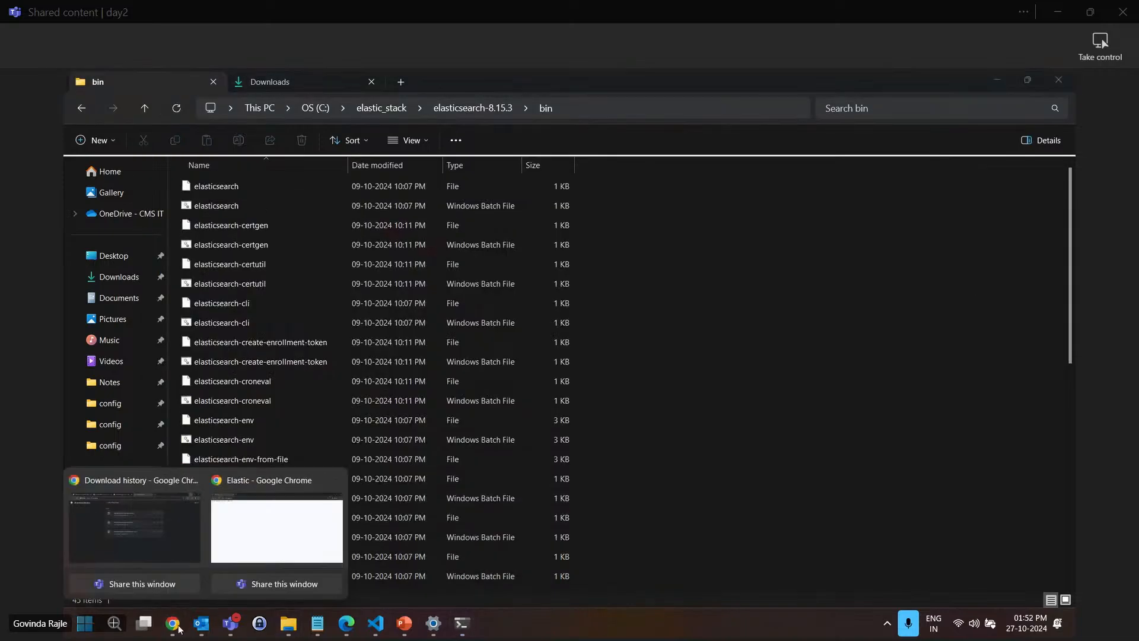
click(174, 535)
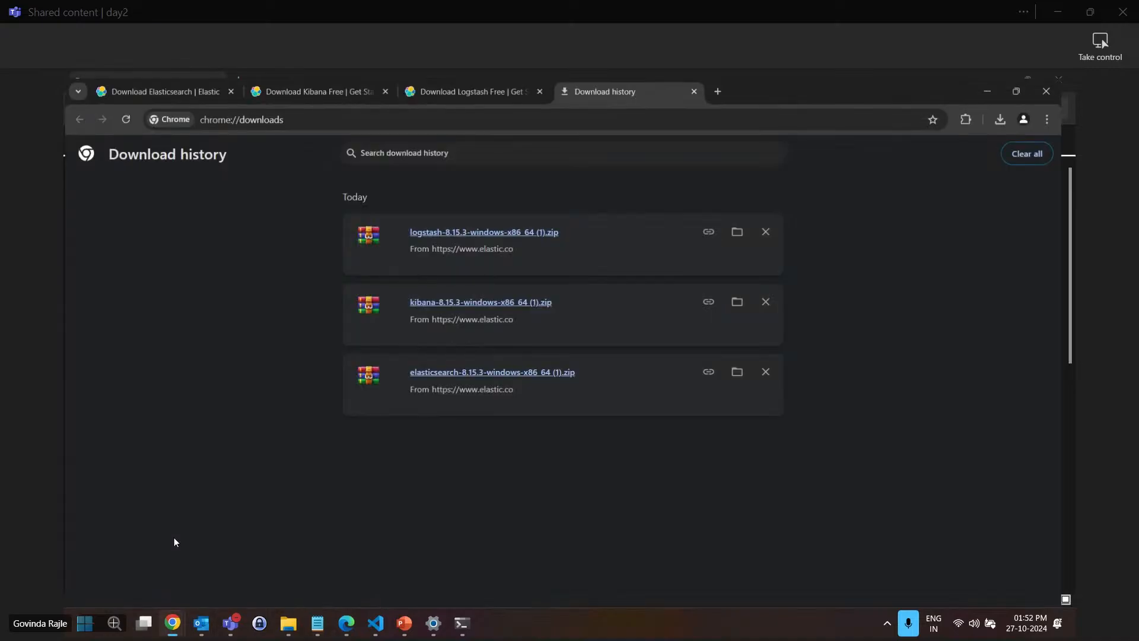
click(733, 85)
text(1)
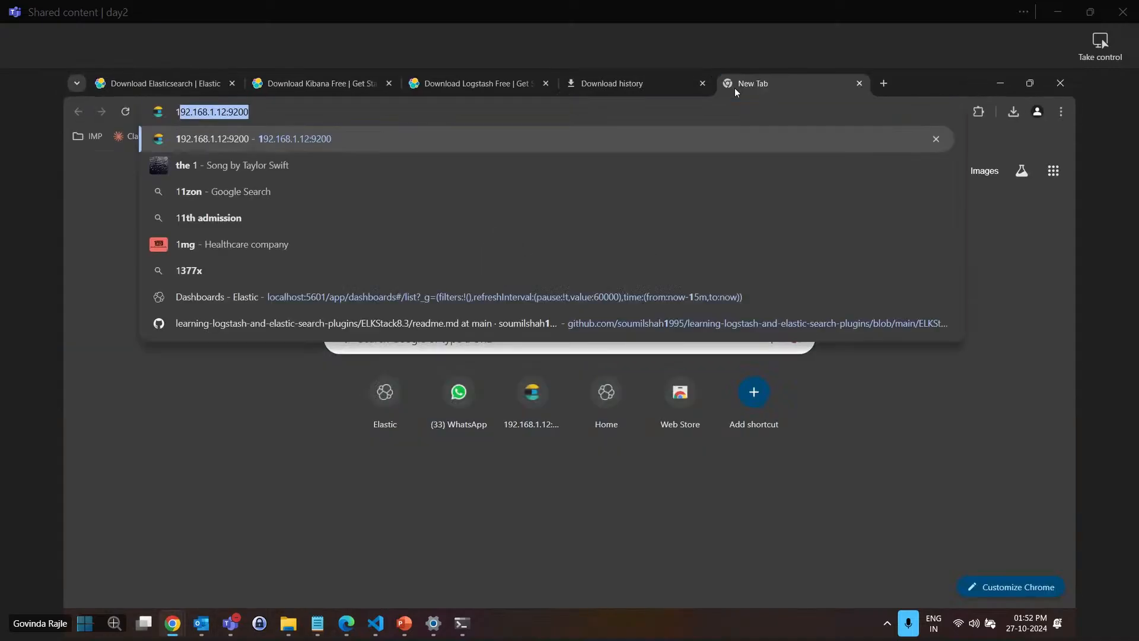
key(BackSpace)
key(BackSpace)
text(l)
key(Return)
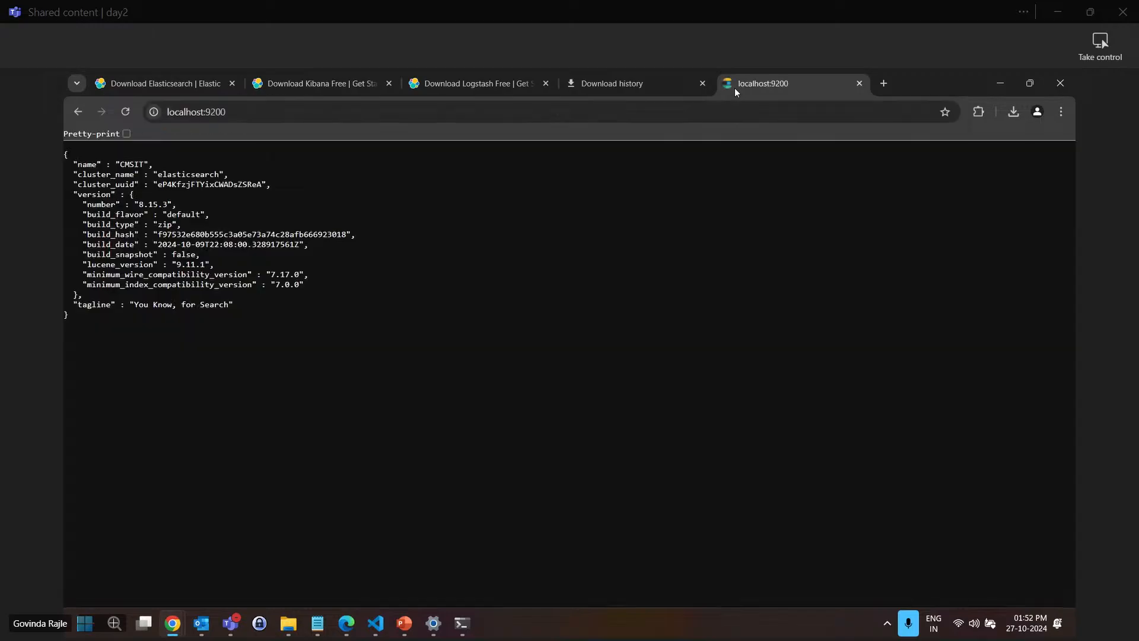
Return to File Explorer and run the kibana batch file from C:\elastic_stack\kibana-8.15.3\bin
click(1007, 84)
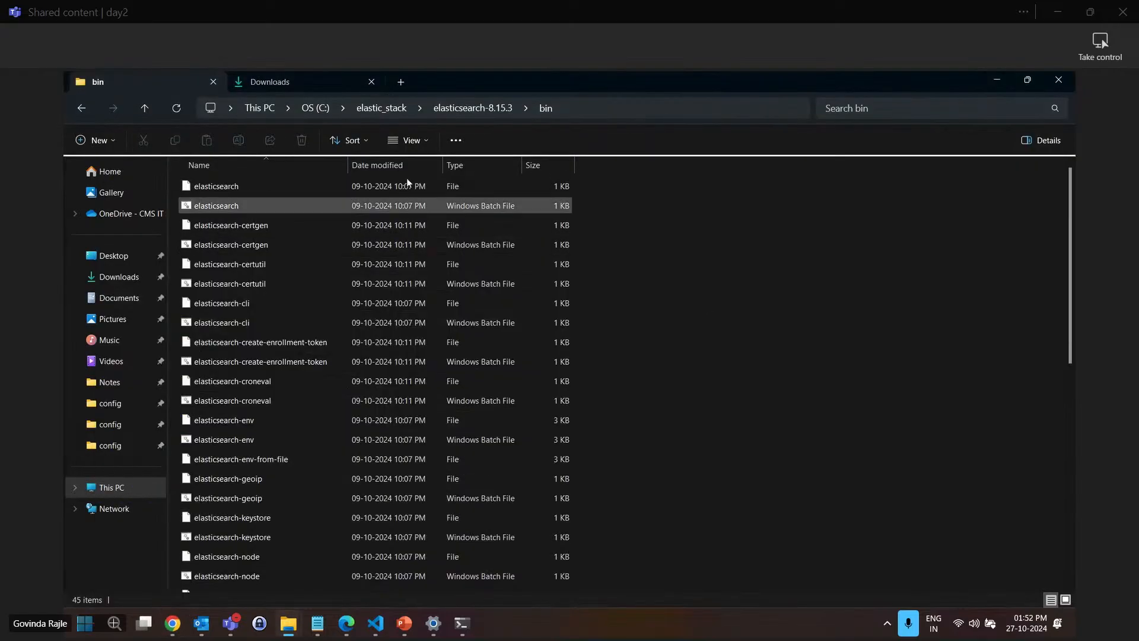
click(144, 108)
click(145, 106)
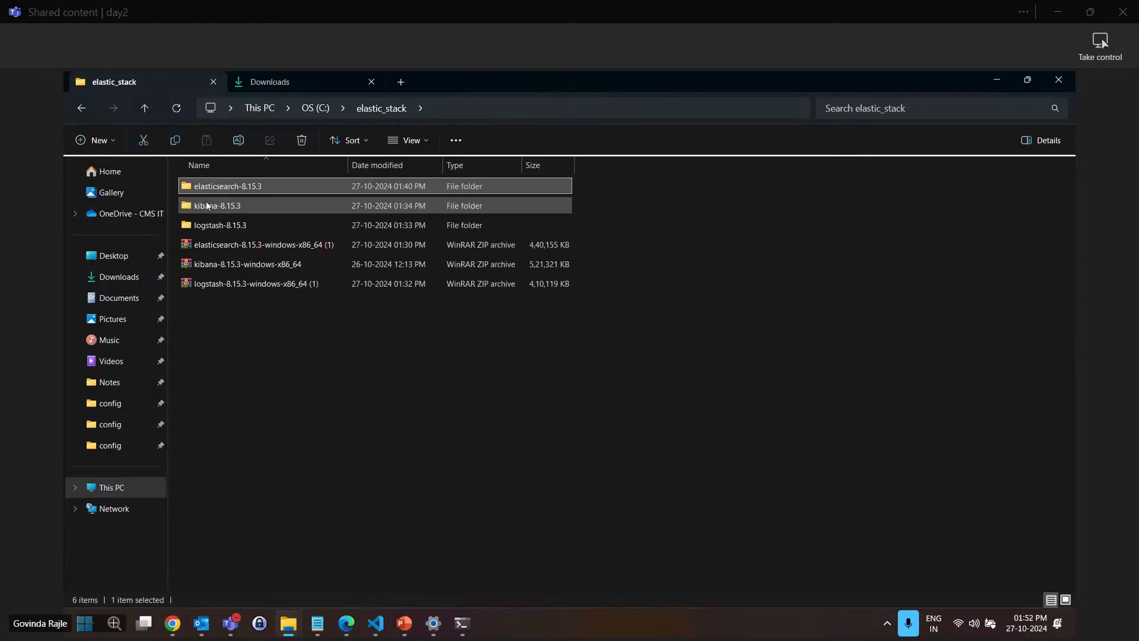
double_click(207, 208)
double_click(214, 185)
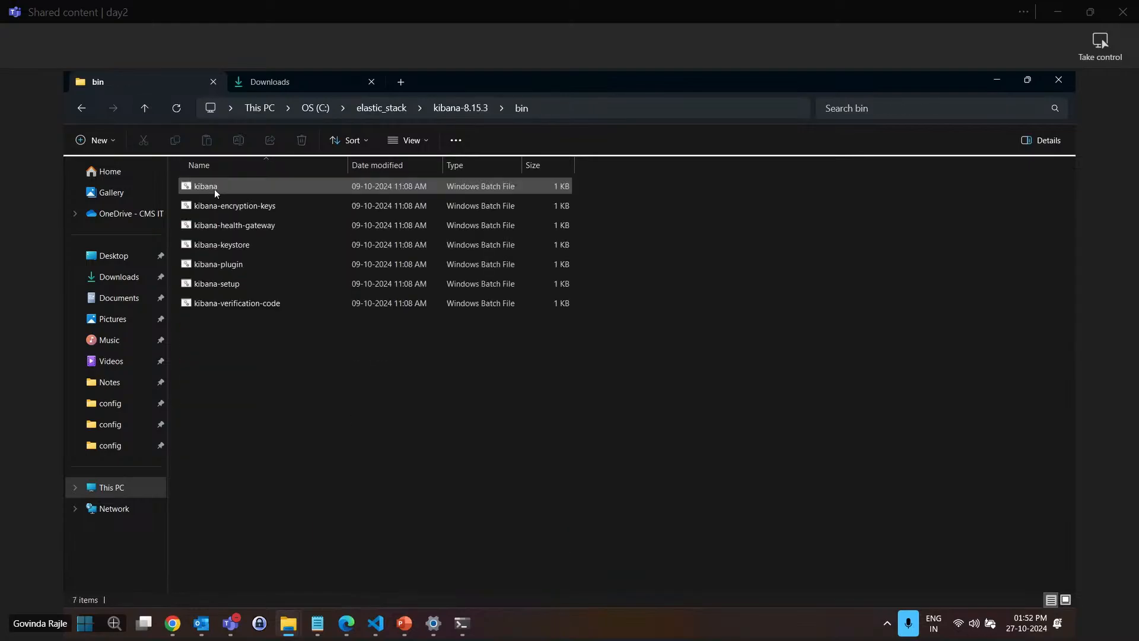
click(217, 190)
double_click(233, 188)
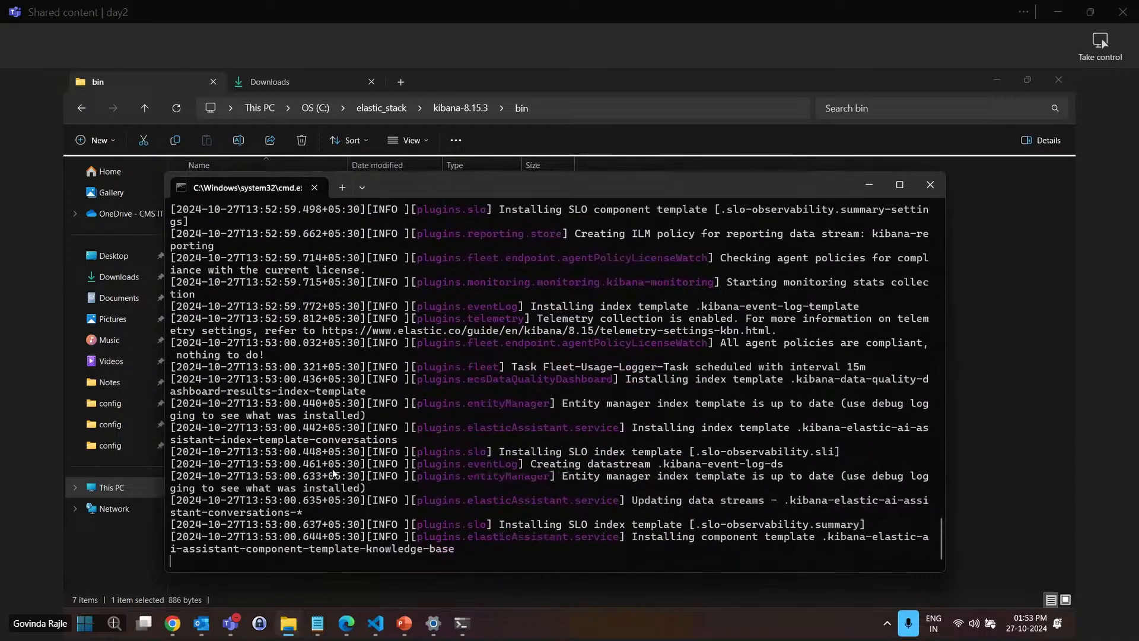
Switch back to Chrome and load localhost:5601 in another new tab
mouse_move(173, 622)
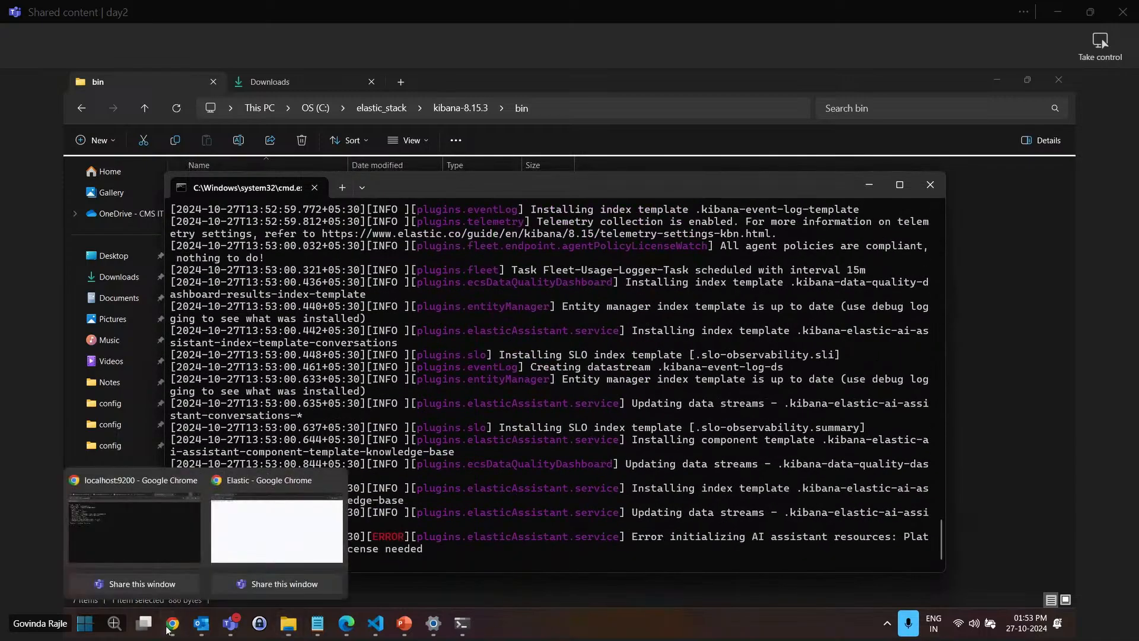
click(177, 558)
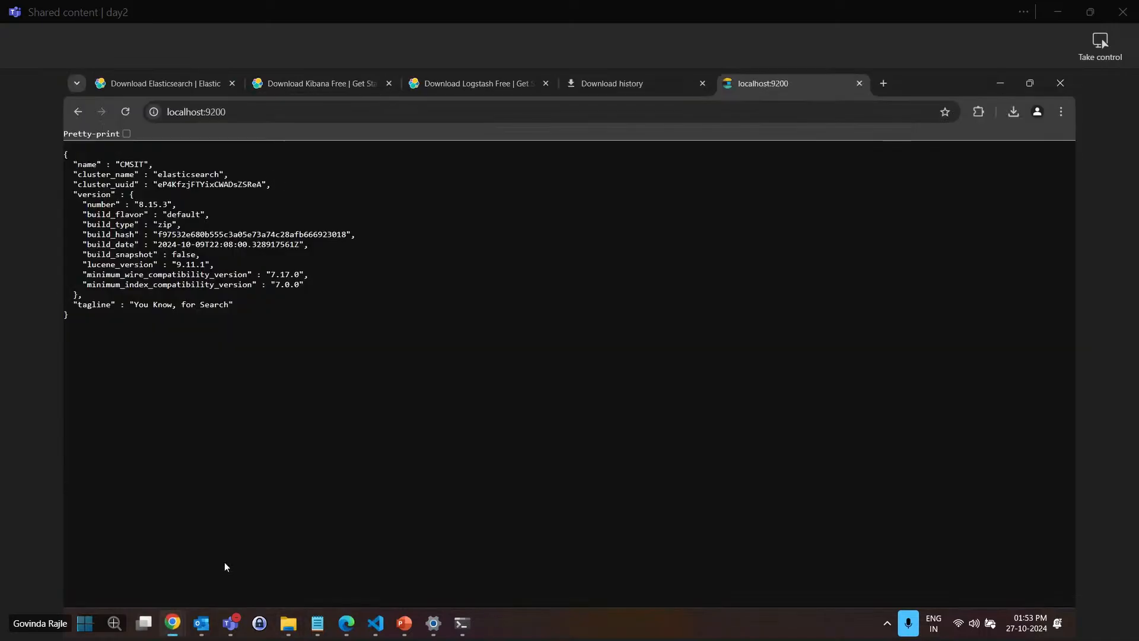
click(882, 83)
text(loca)
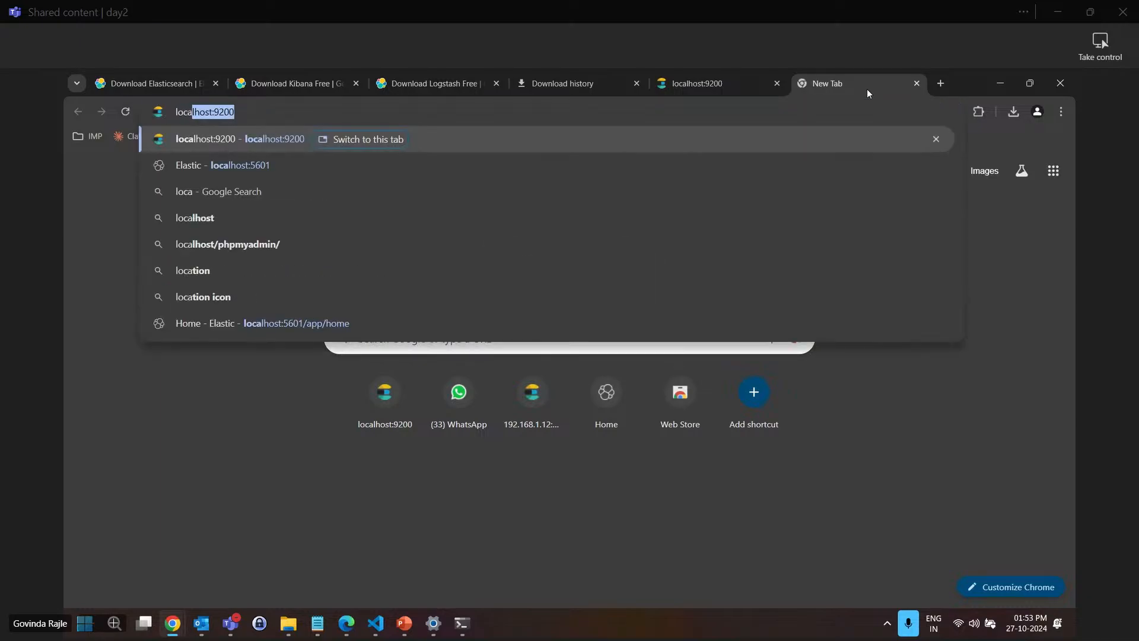
key(Left)
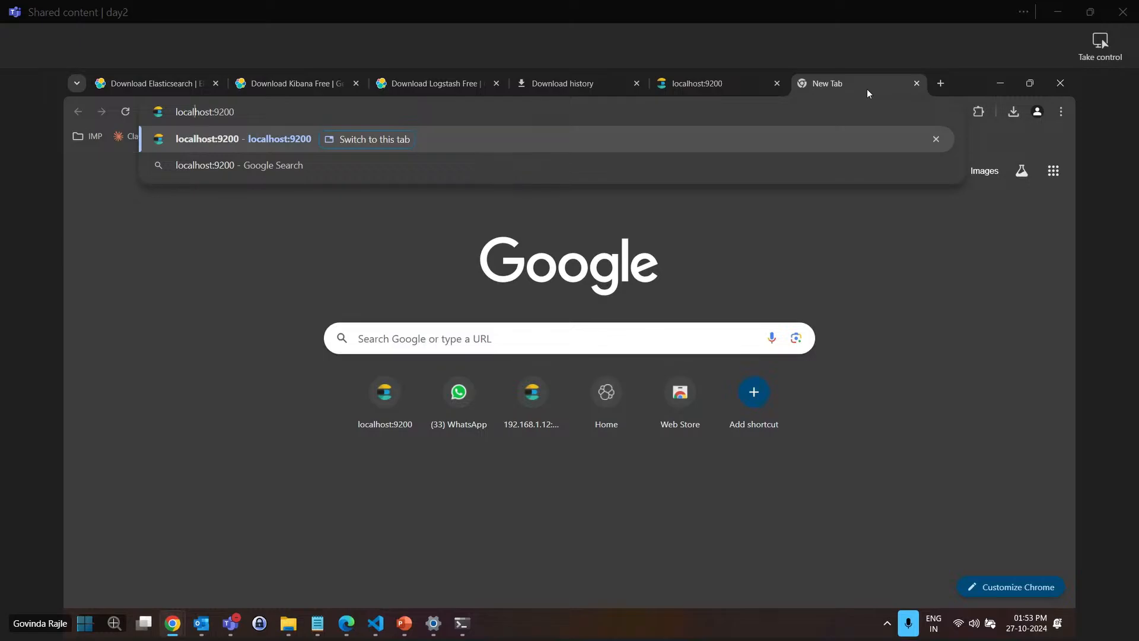
key(BackSpace)
key(BackSpace)
key(BackSpace)
key(BackSpace)
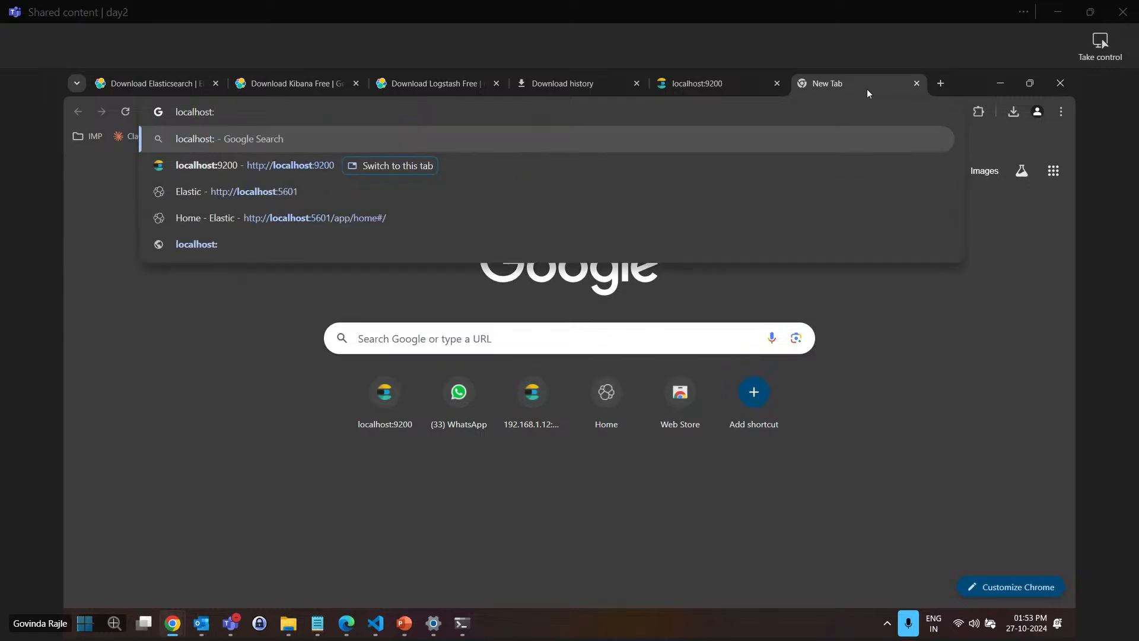
text(5601)
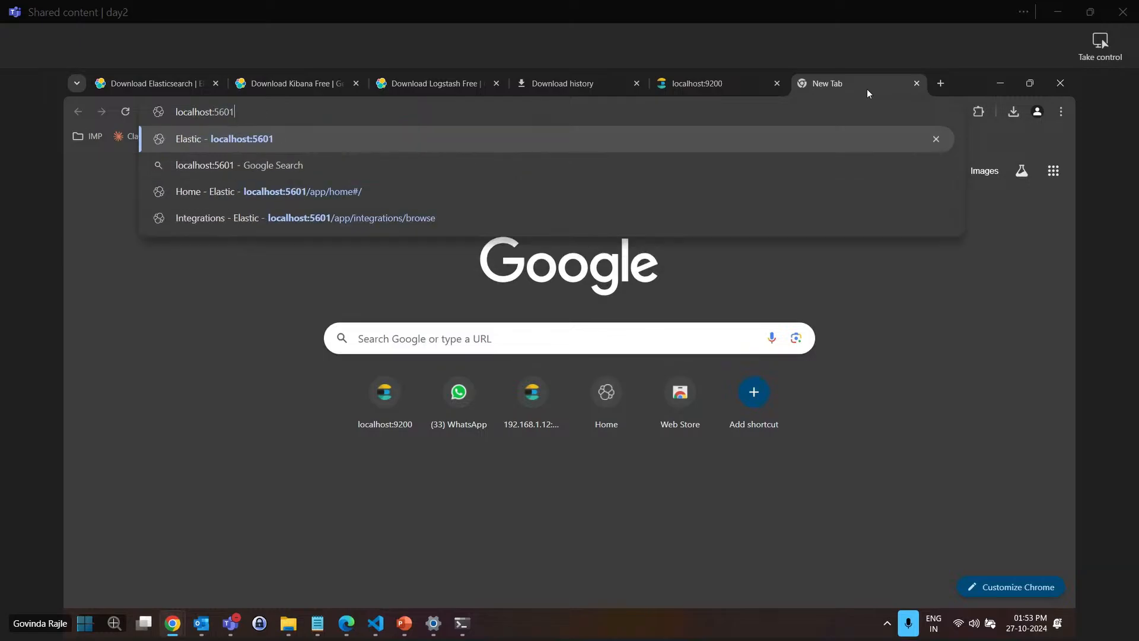
key(Return)
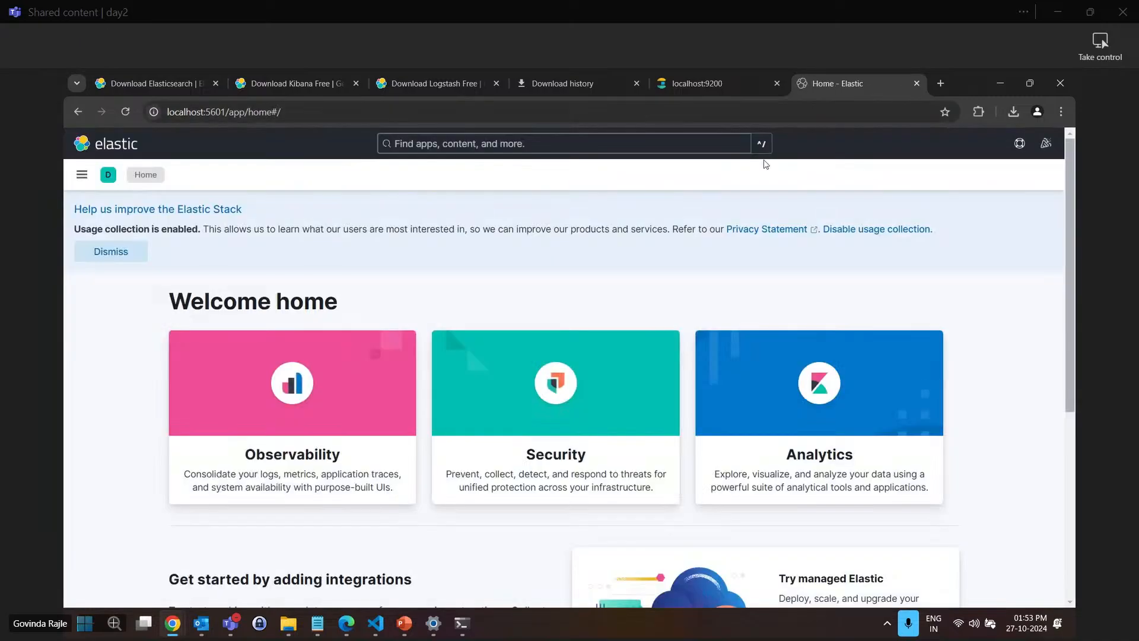
Dismiss the usage collection notice on the Elastic home page and look through the What's new panel and main navigation menu, closing both
click(133, 254)
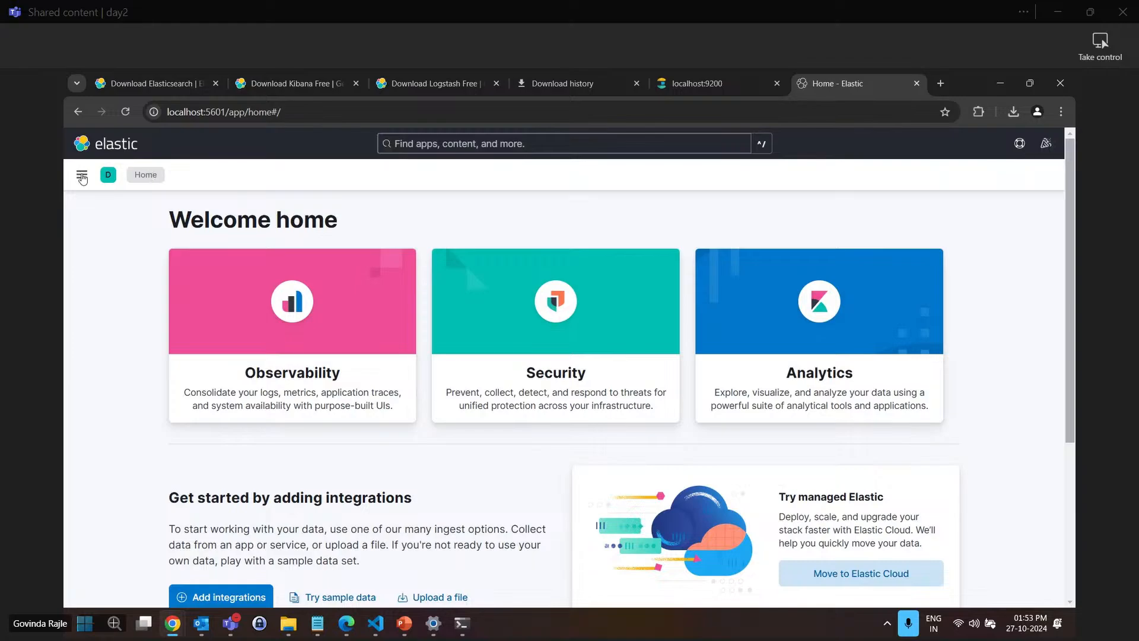
click(1019, 145)
click(1046, 143)
click(82, 174)
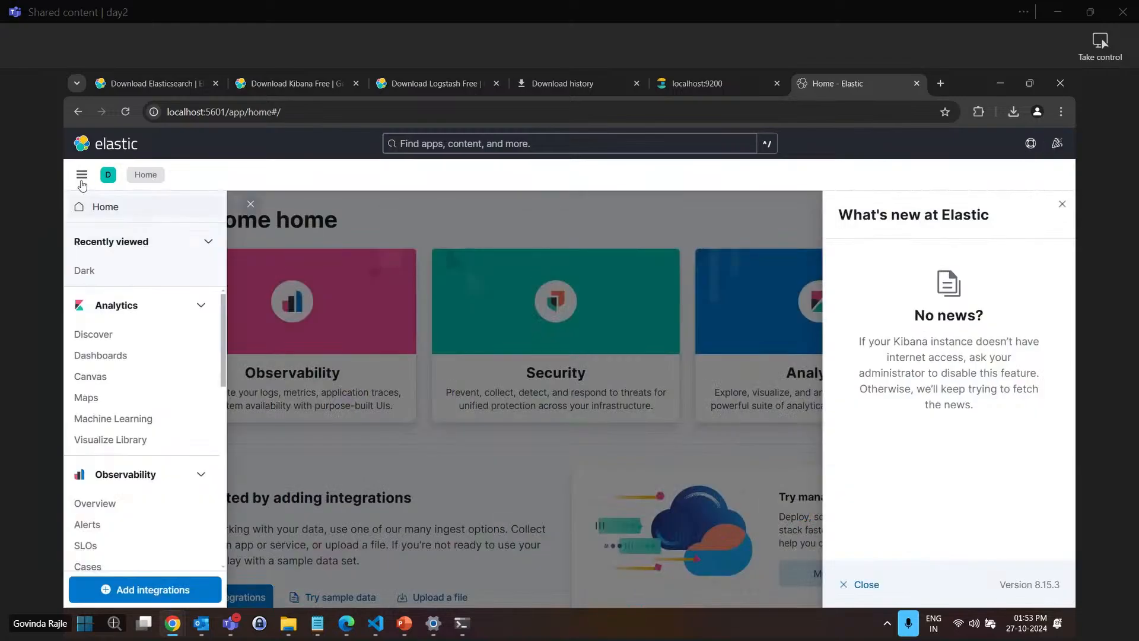
scroll(144, 499, down, 5)
scroll(145, 500, down, 1)
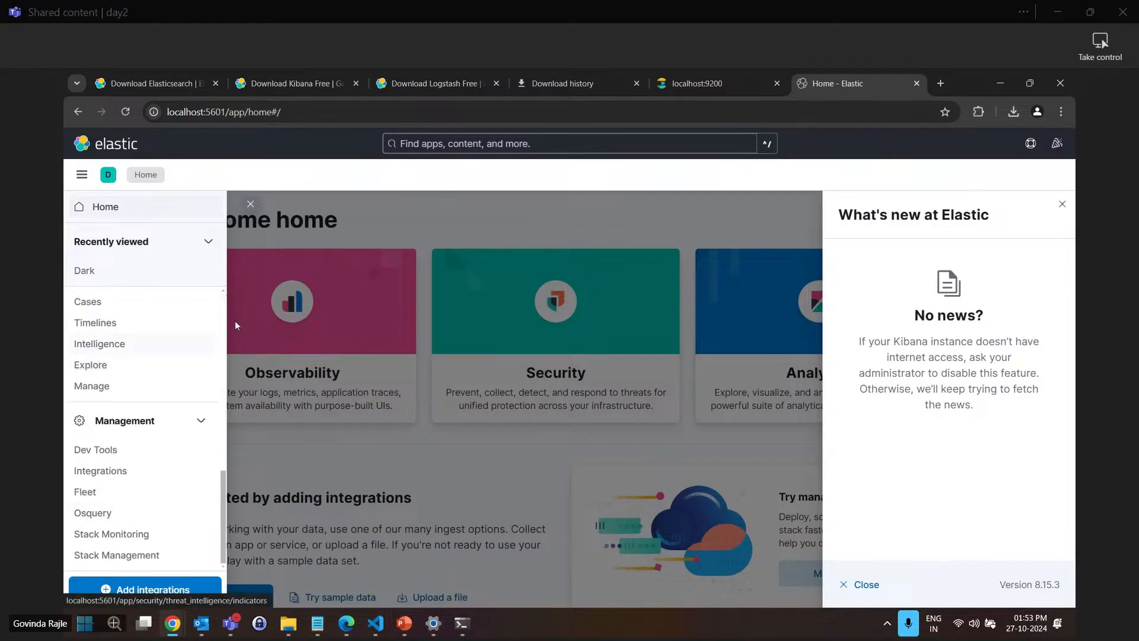
click(559, 203)
click(1062, 202)
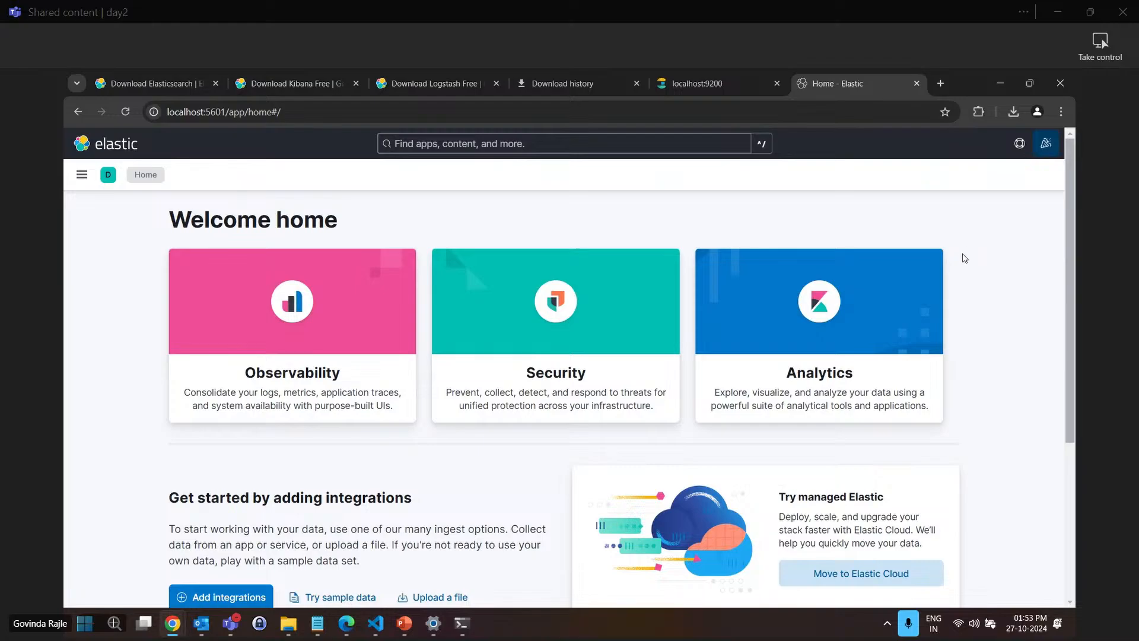
Set the Elastic home page zoom to 90%, glance at the main navigation menu, and look over the page down to its Management section
key(ctrl+minus)
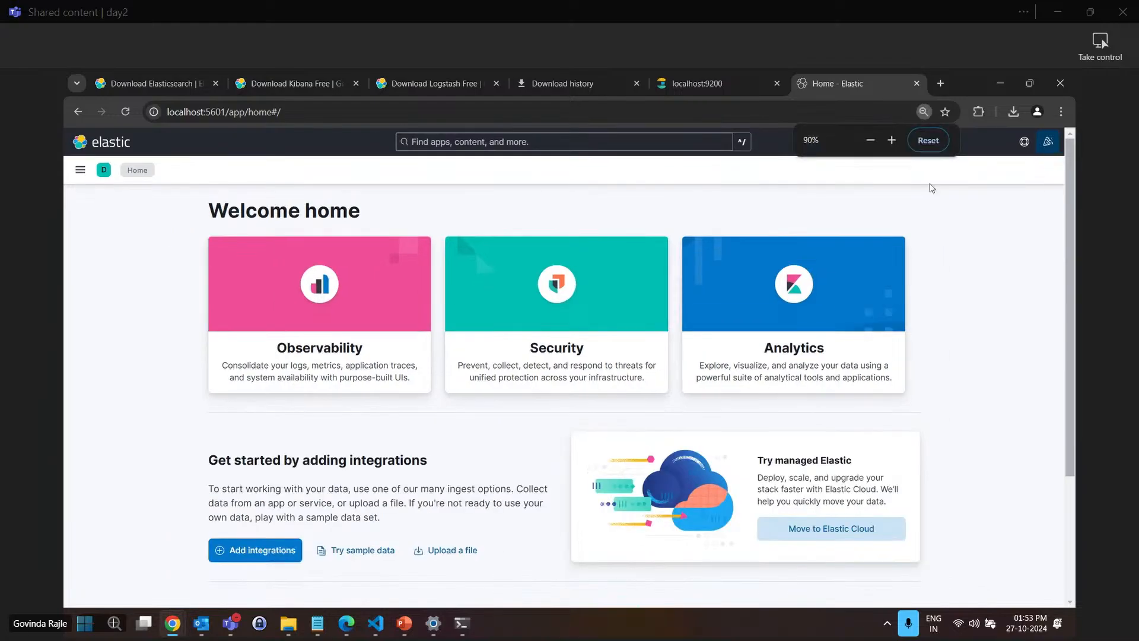
click(80, 170)
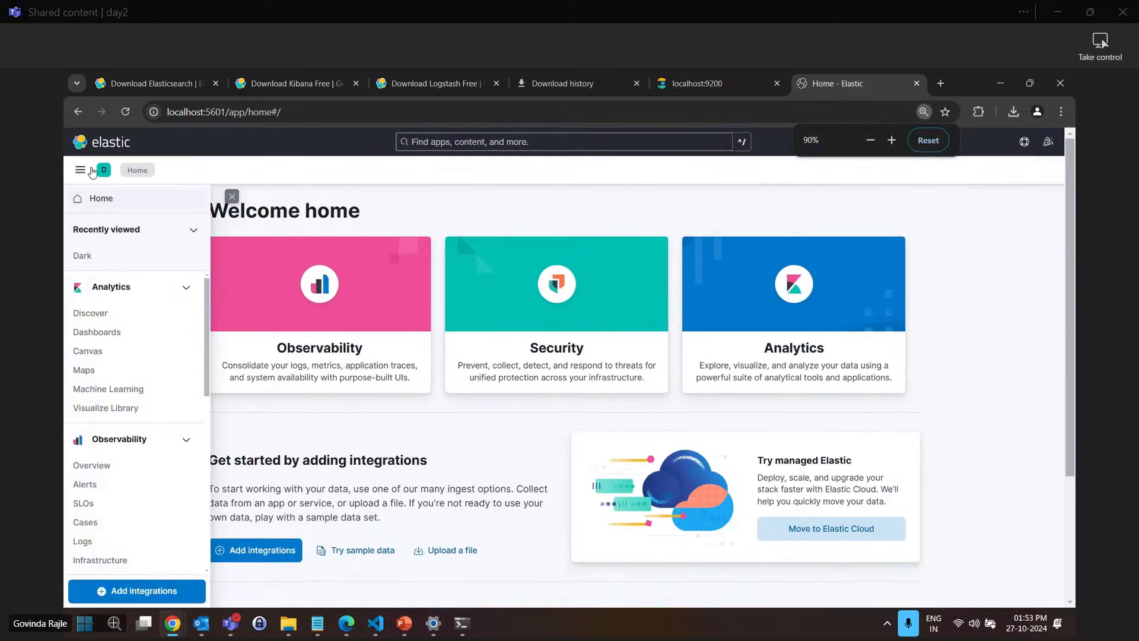
click(95, 199)
scroll(113, 337, down, 3)
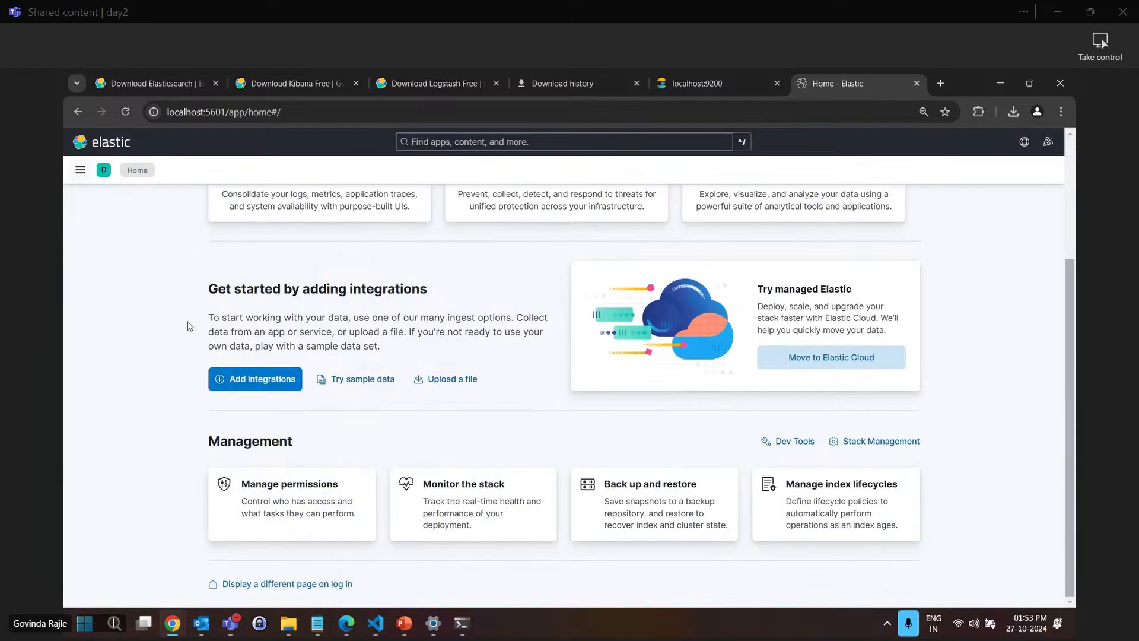
Switch to the Elastic_setup presentation in PowerPoint and show the first Kibana Setup slide, number 14, in reading view
click(406, 630)
scroll(468, 456, down, 5)
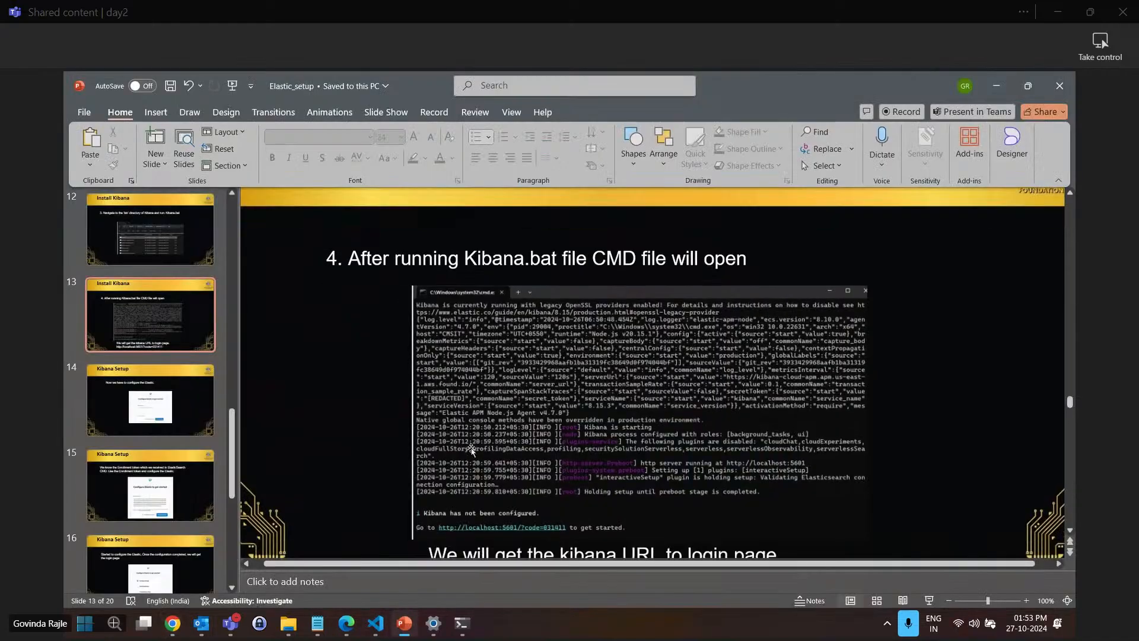
scroll(499, 436, down, 2)
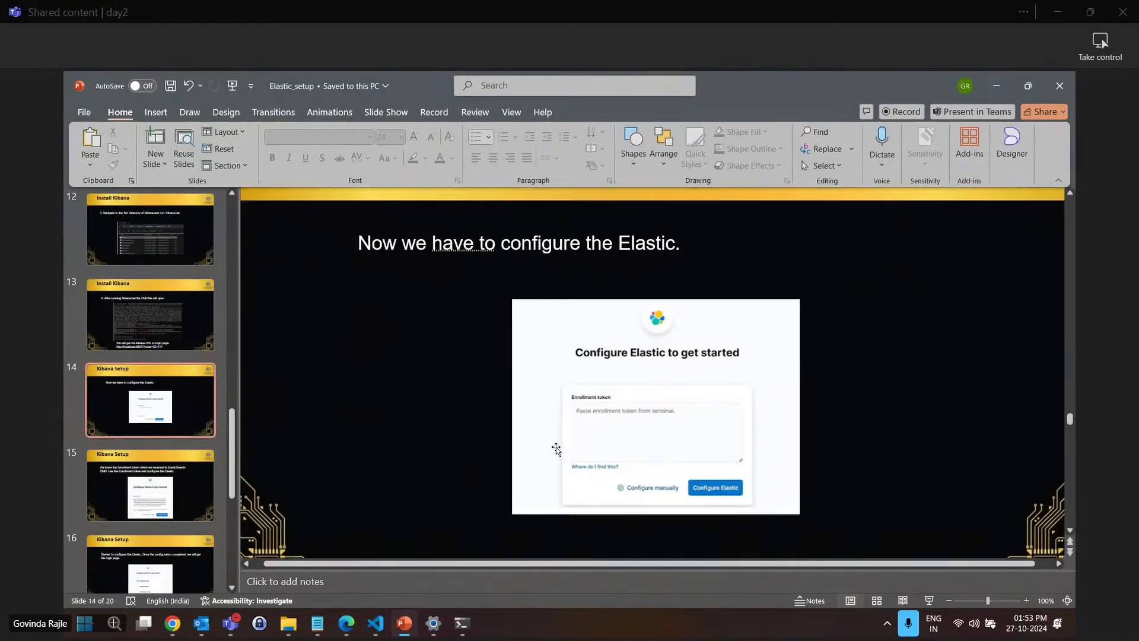
click(902, 600)
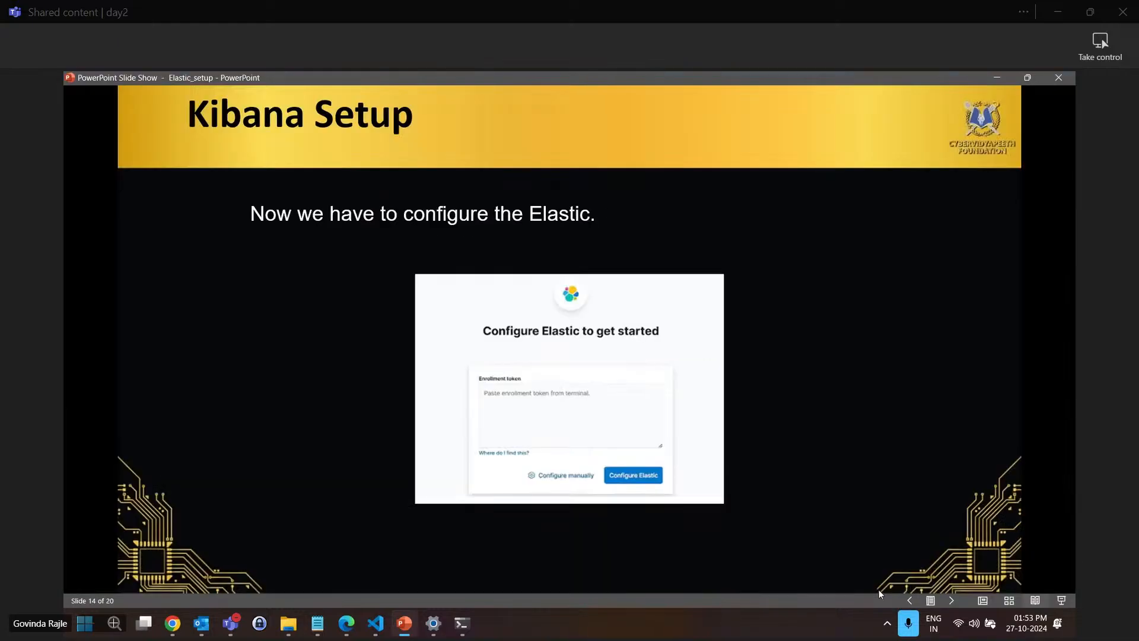
Look at the running Elasticsearch command window and return to the Kibana Setup slide
scroll(644, 474, up, 4)
mouse_move(463, 623)
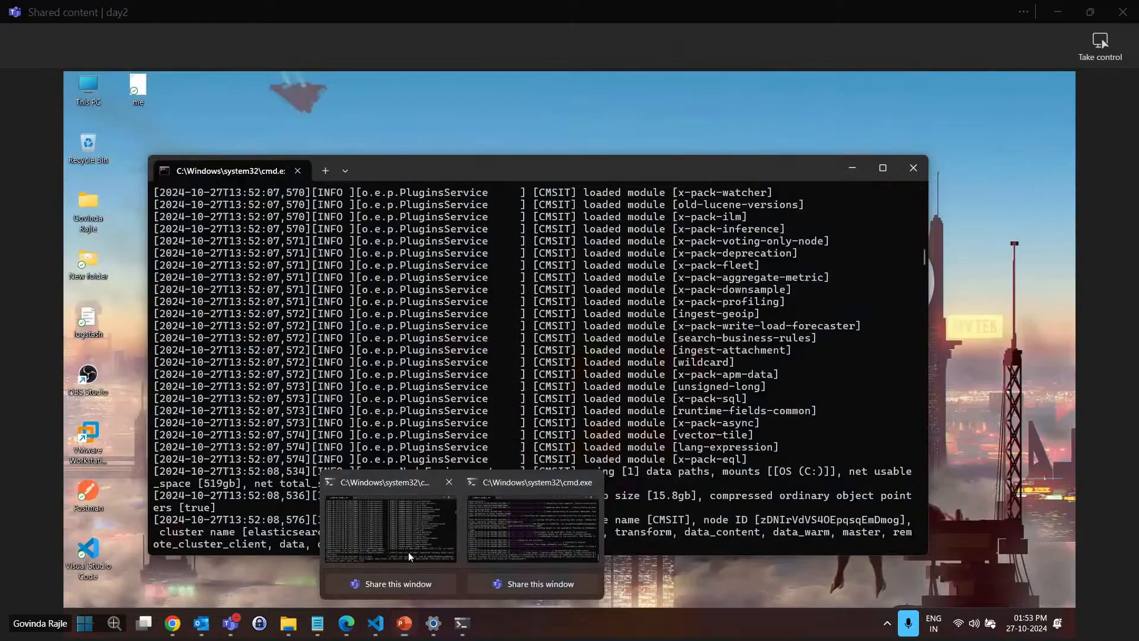
click(408, 554)
click(1026, 255)
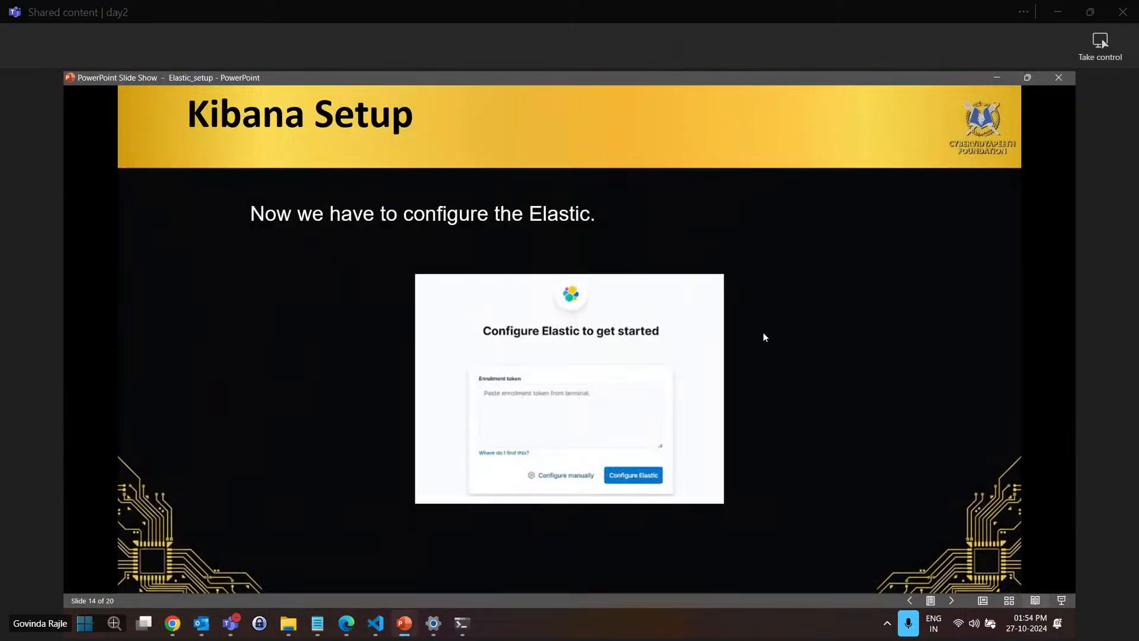
Go back through the Install ElasticSearch slides and examine the enlarged elasticsearch.bat console output on slide 8
scroll(763, 333, up, 2)
scroll(764, 337, up, 1)
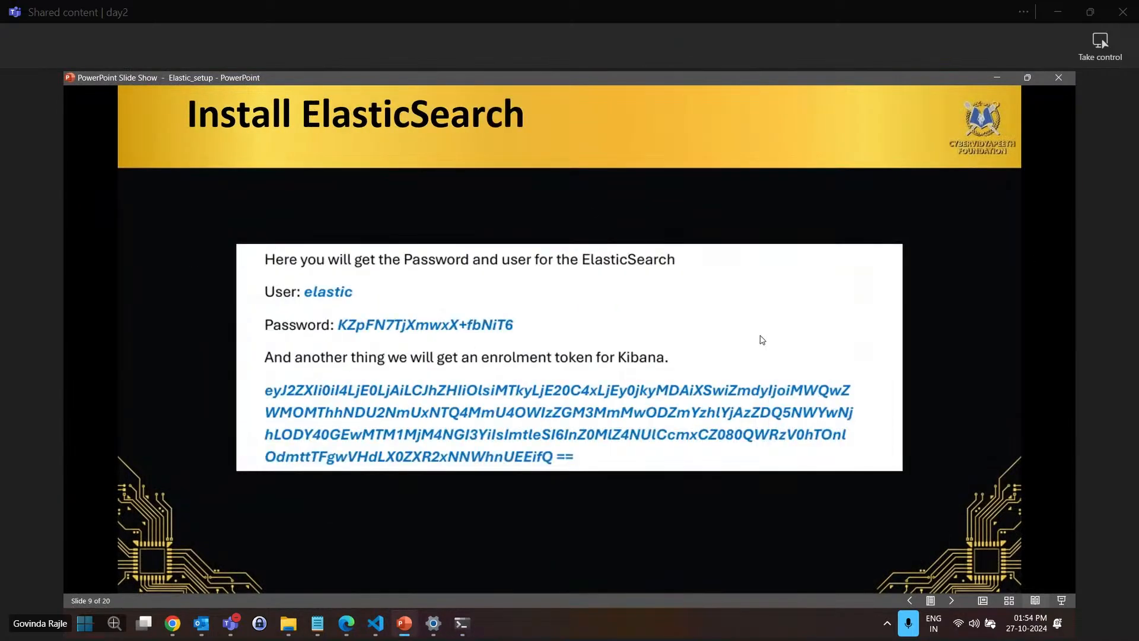
scroll(513, 363, up, 5)
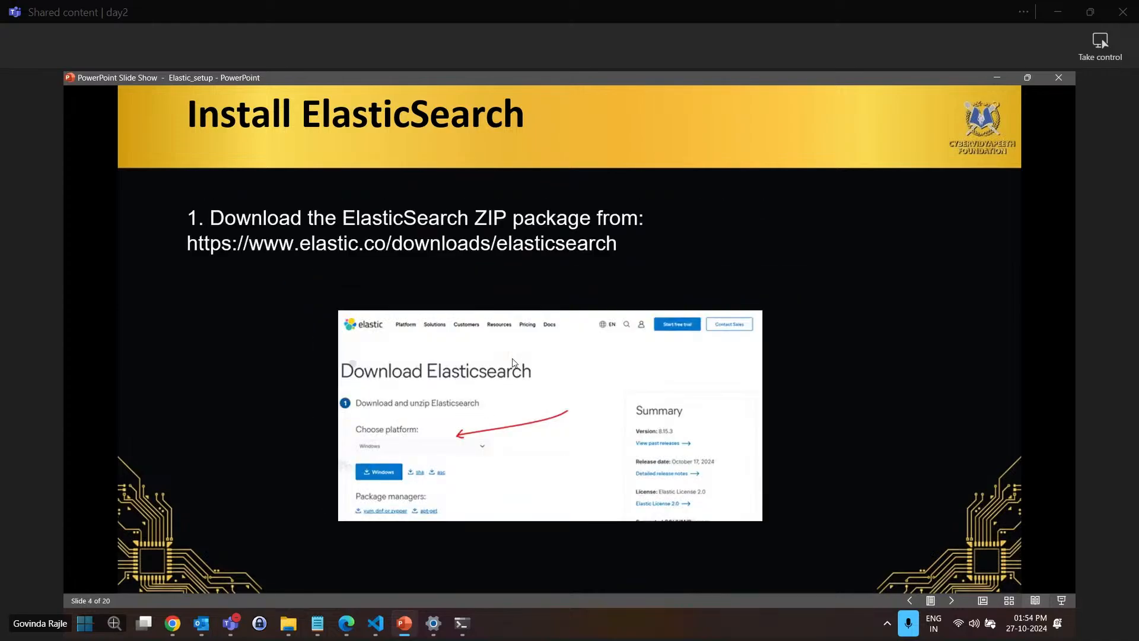
scroll(513, 362, up, 1)
scroll(511, 364, down, 5)
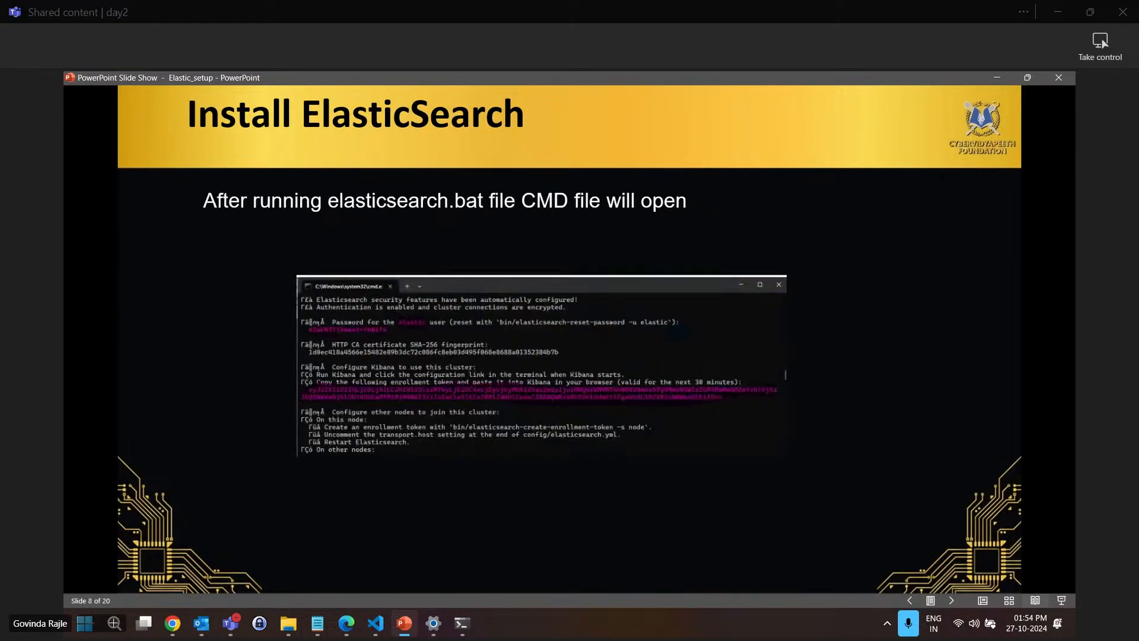
scroll(518, 405, down, 1)
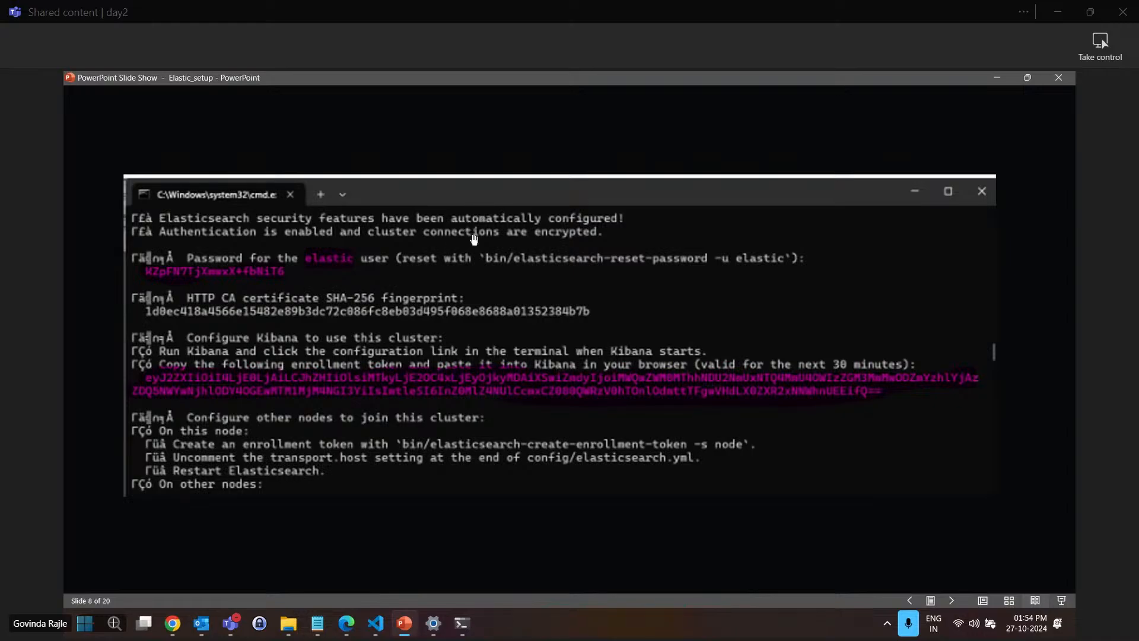
key(Escape)
Advance through the Kibana slides to the login slide, number 17, enlarging the Configure Elastic screenshot on slide 14 along the way
scroll(629, 313, down, 4)
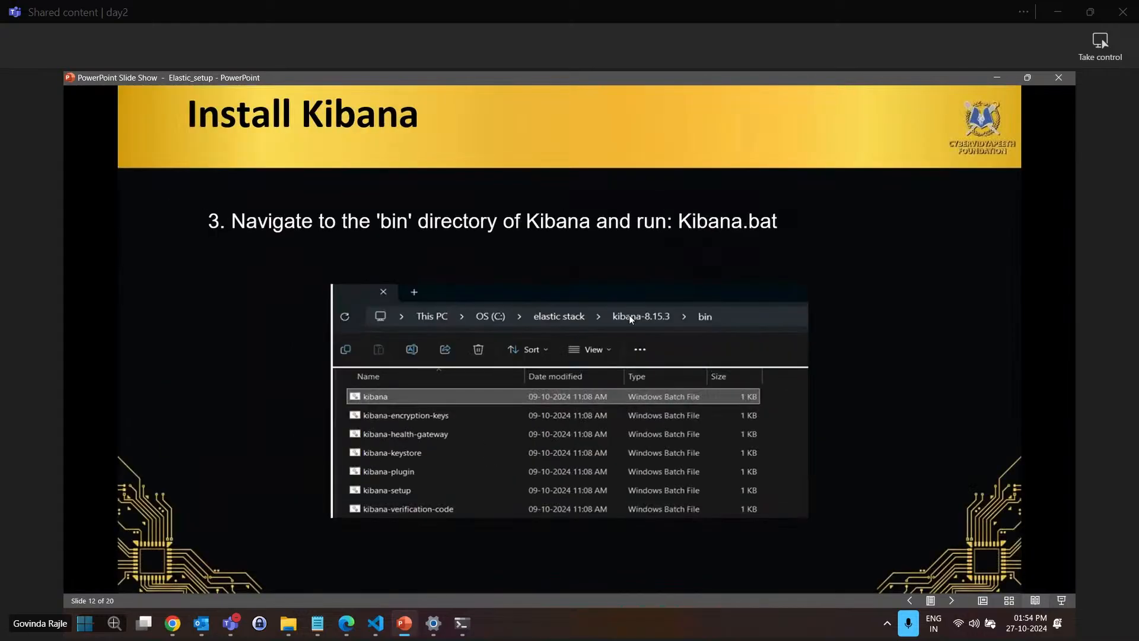
scroll(629, 319, down, 1)
scroll(629, 319, down, 1)
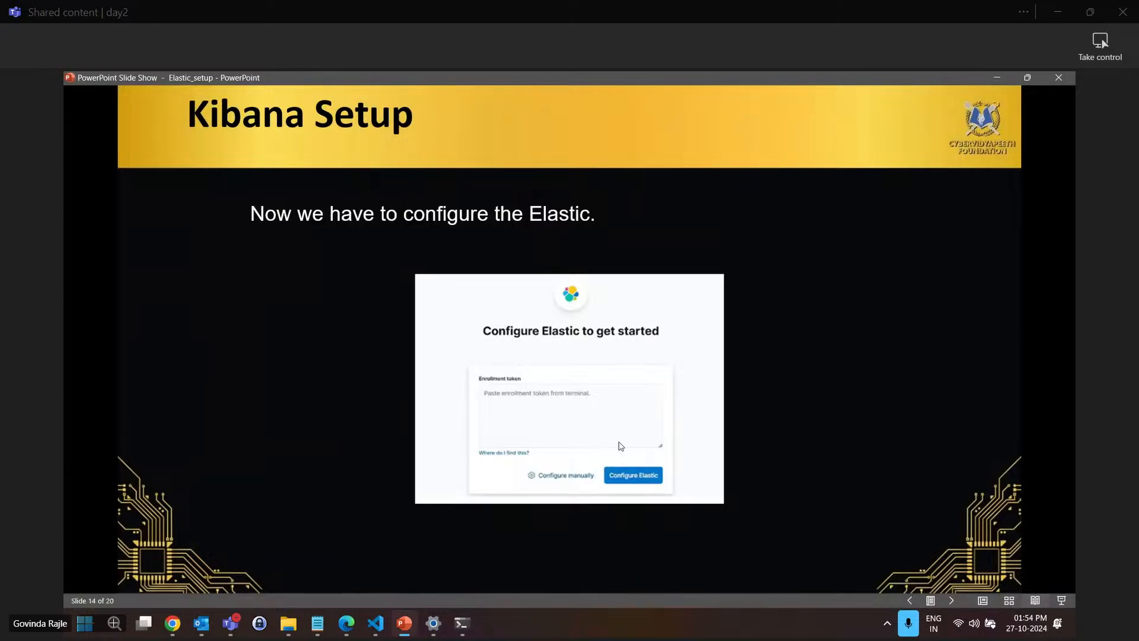
ctrl+scroll(620, 446, up, 2)
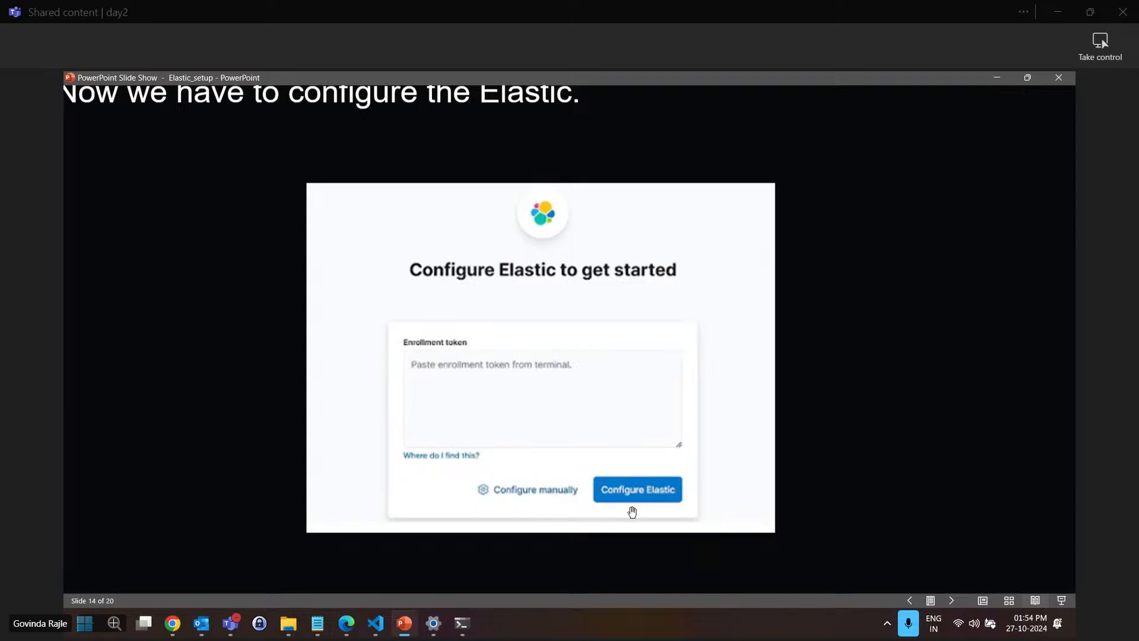
scroll(600, 439, down, 2)
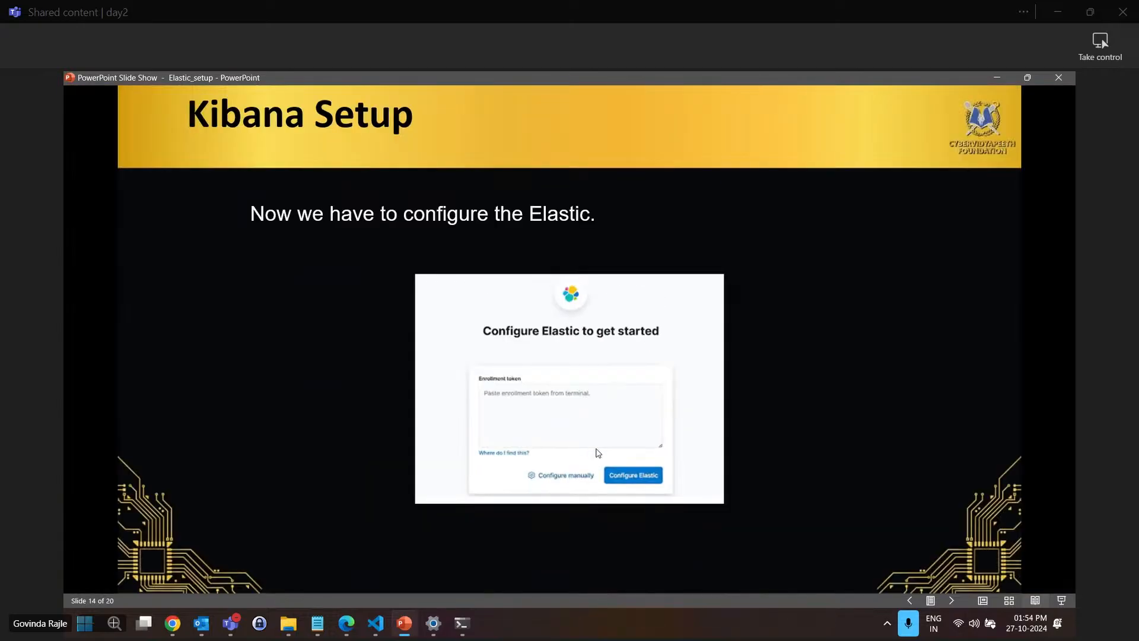
click(732, 423)
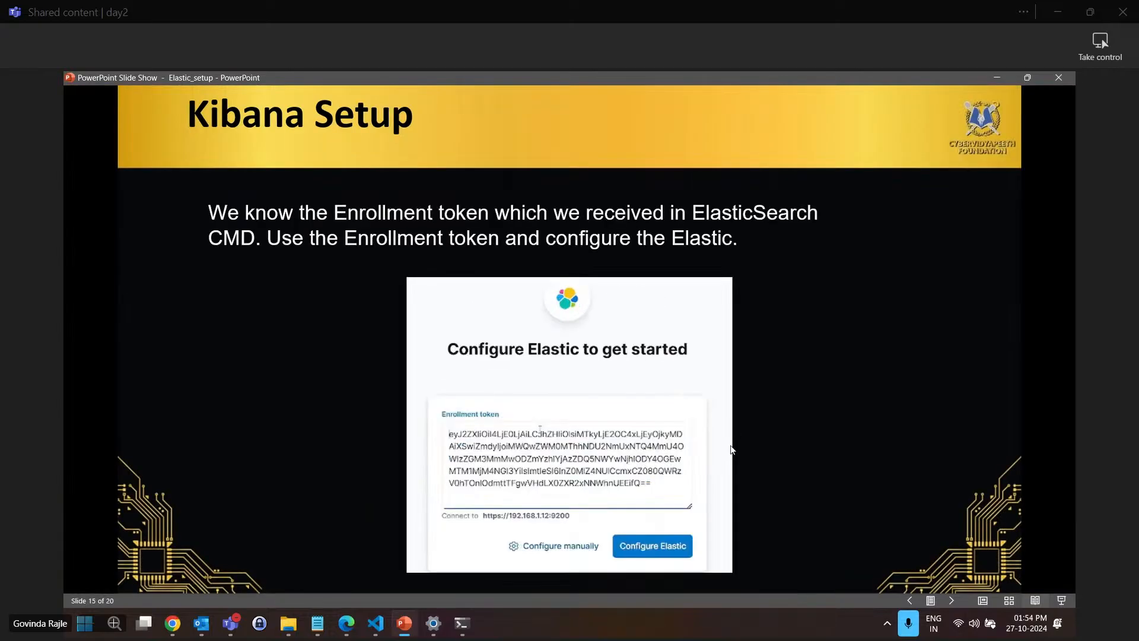
click(730, 449)
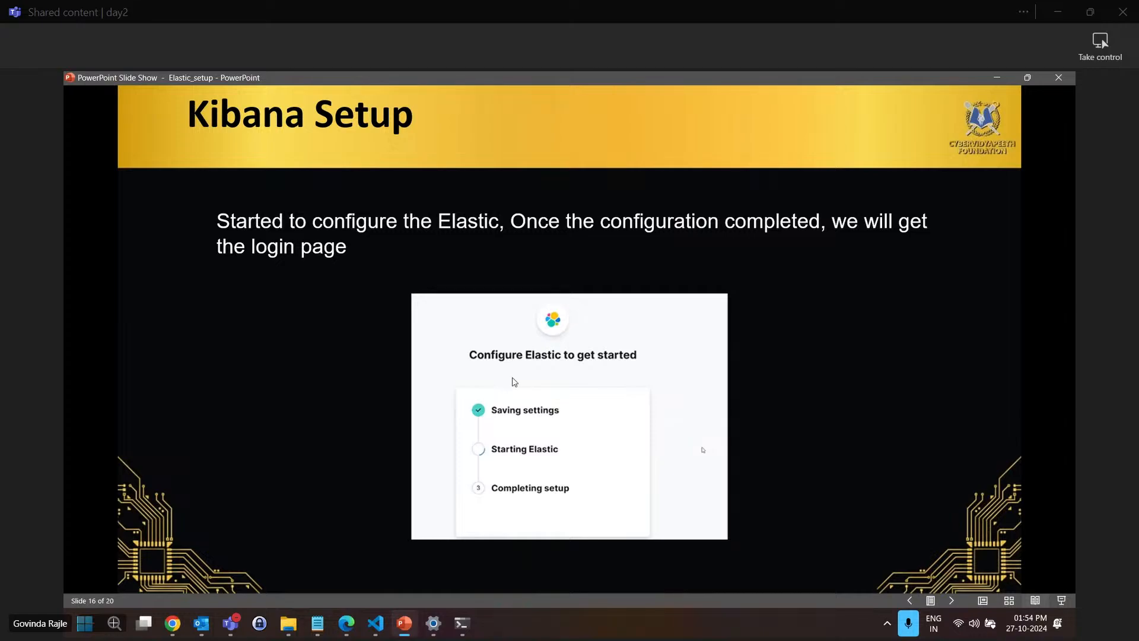
click(521, 439)
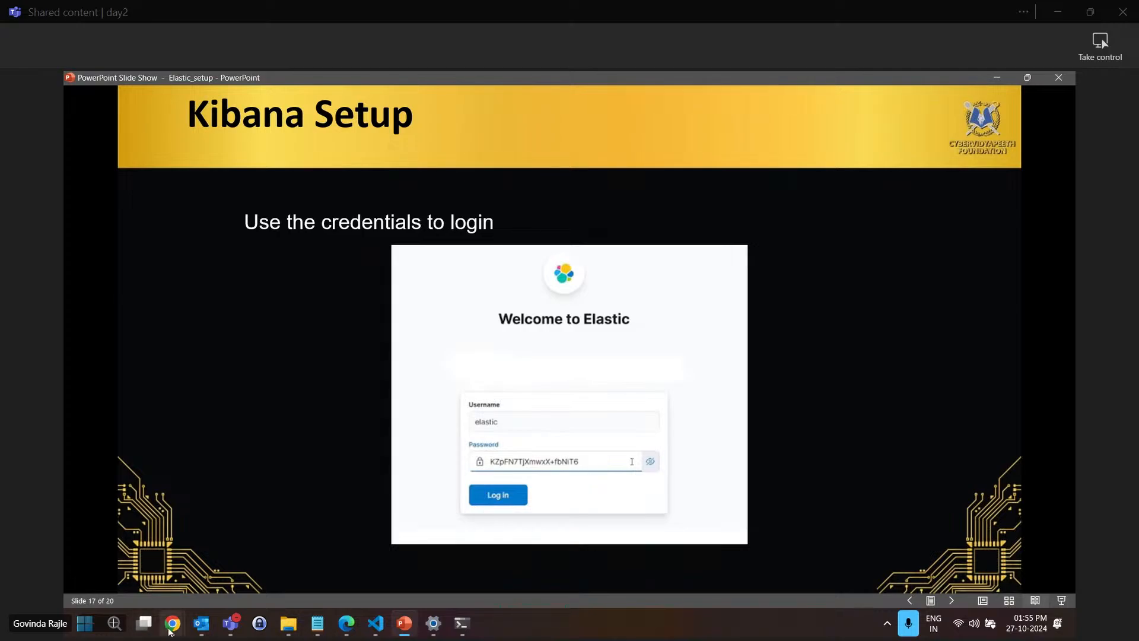
Switch back to Chrome and show the beginning of the Elastic home page with its Observability, Security and Analytics cards
mouse_move(173, 623)
click(143, 526)
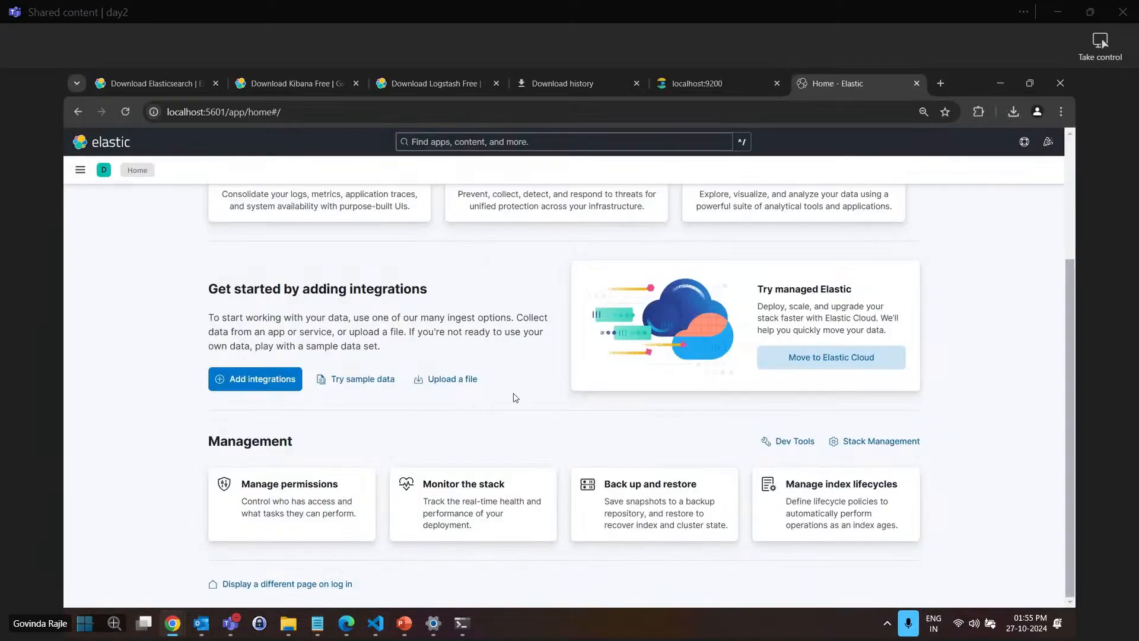
scroll(474, 411, up, 3)
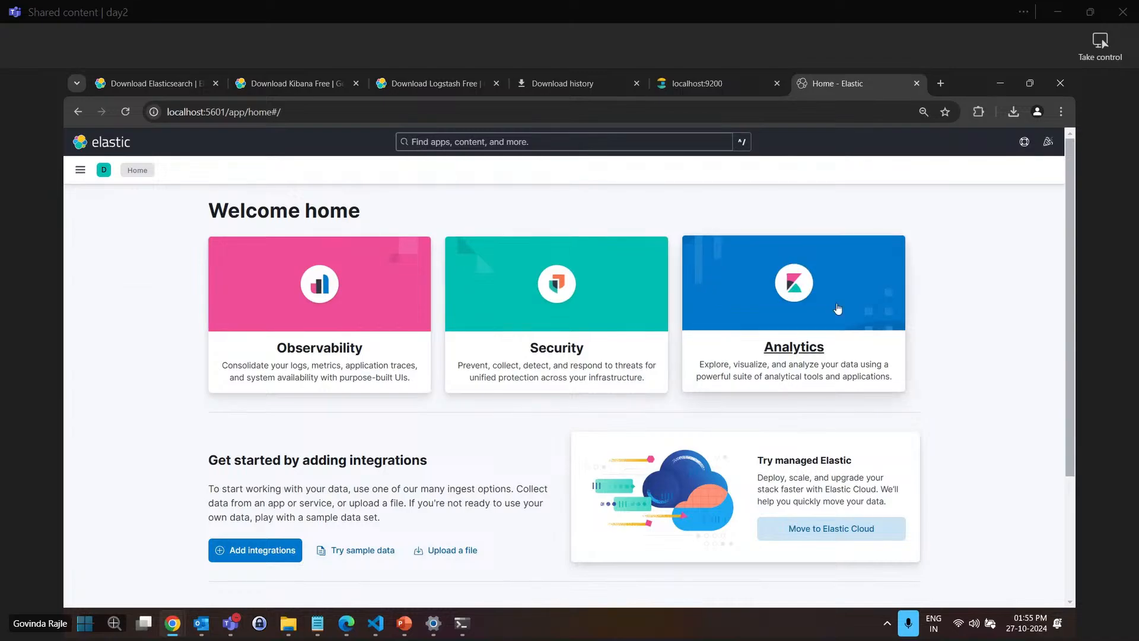
Examine the Analytics, Observability, Security and Management sections of Kibana's main navigation menu, and close the menu
click(81, 171)
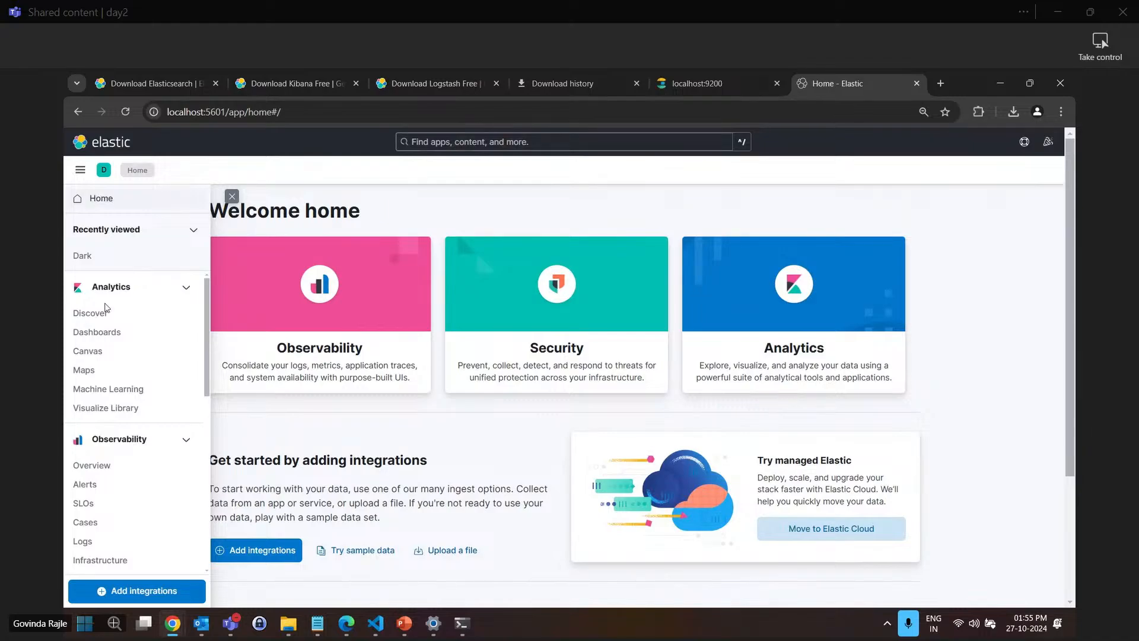
scroll(140, 412, down, 7)
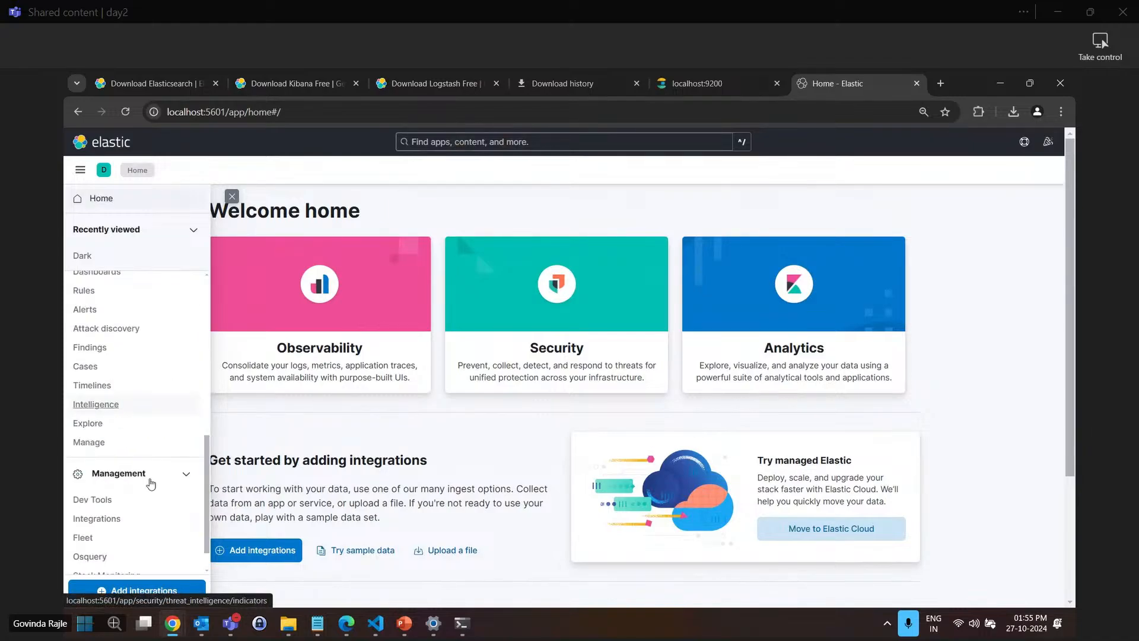
scroll(151, 484, down, 2)
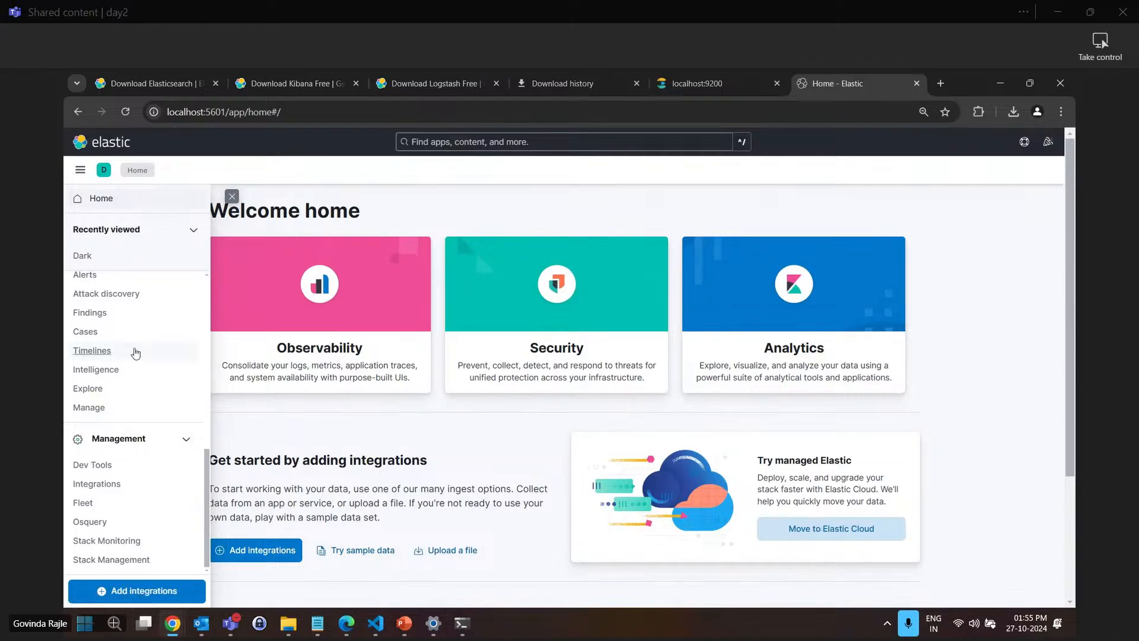
scroll(136, 354, up, 3)
scroll(136, 354, up, 4)
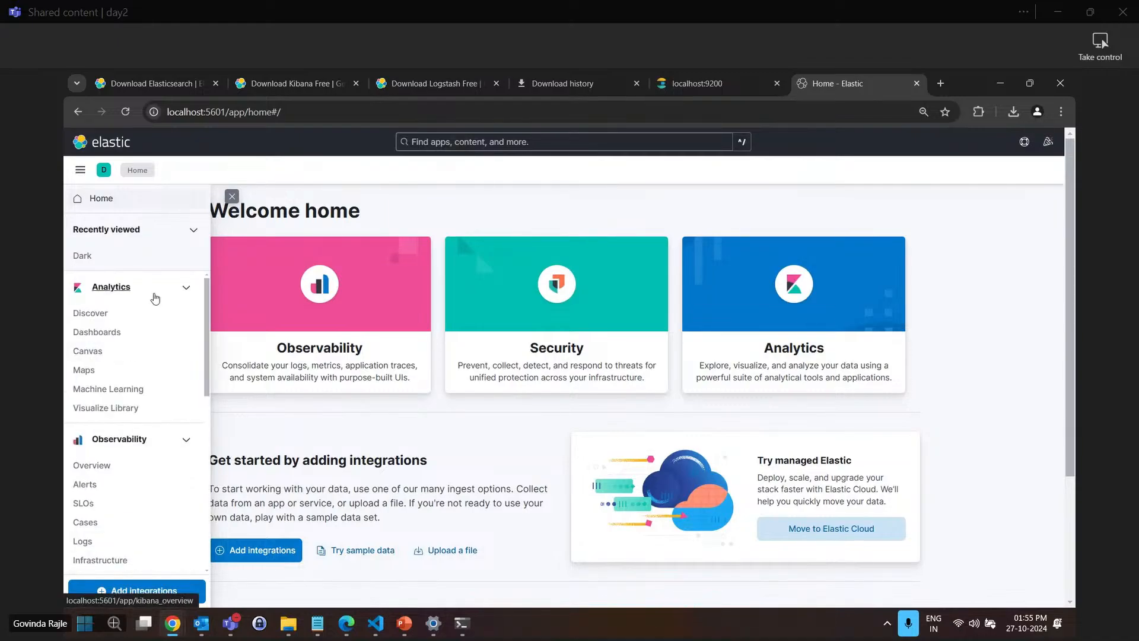
scroll(144, 444, down, 8)
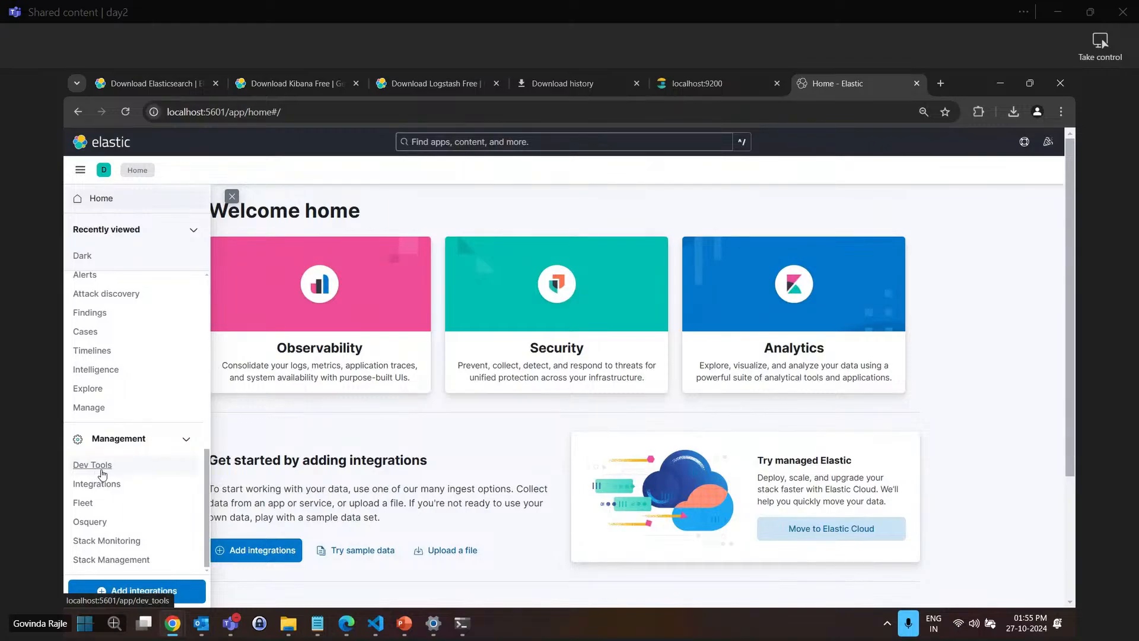
scroll(102, 468, up, 5)
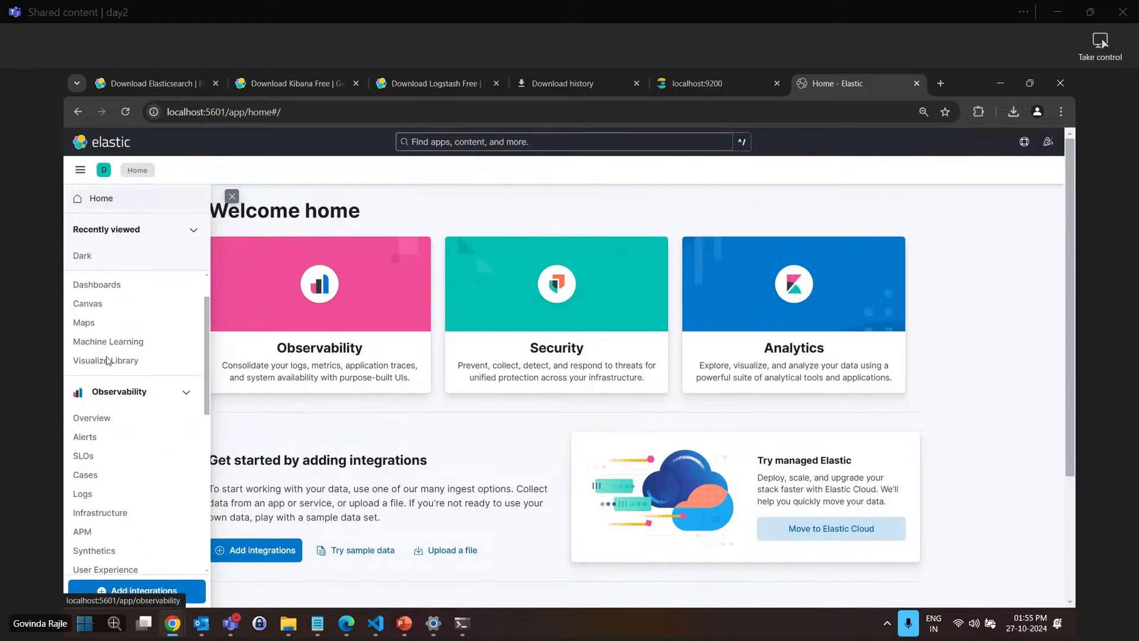
scroll(107, 360, up, 1)
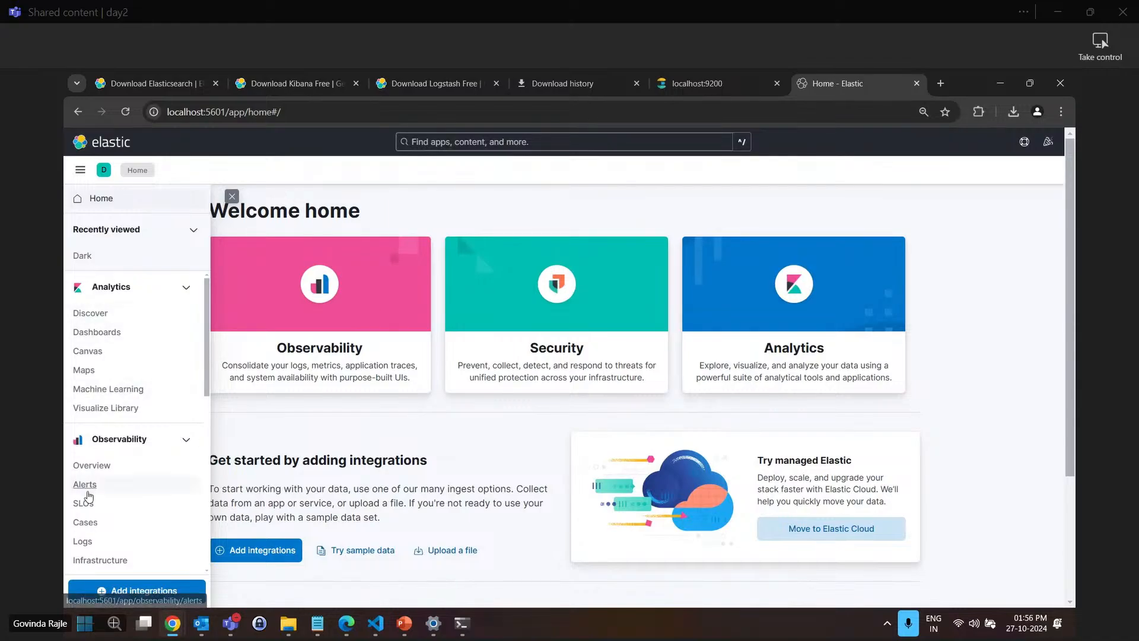
scroll(135, 504, down, 2)
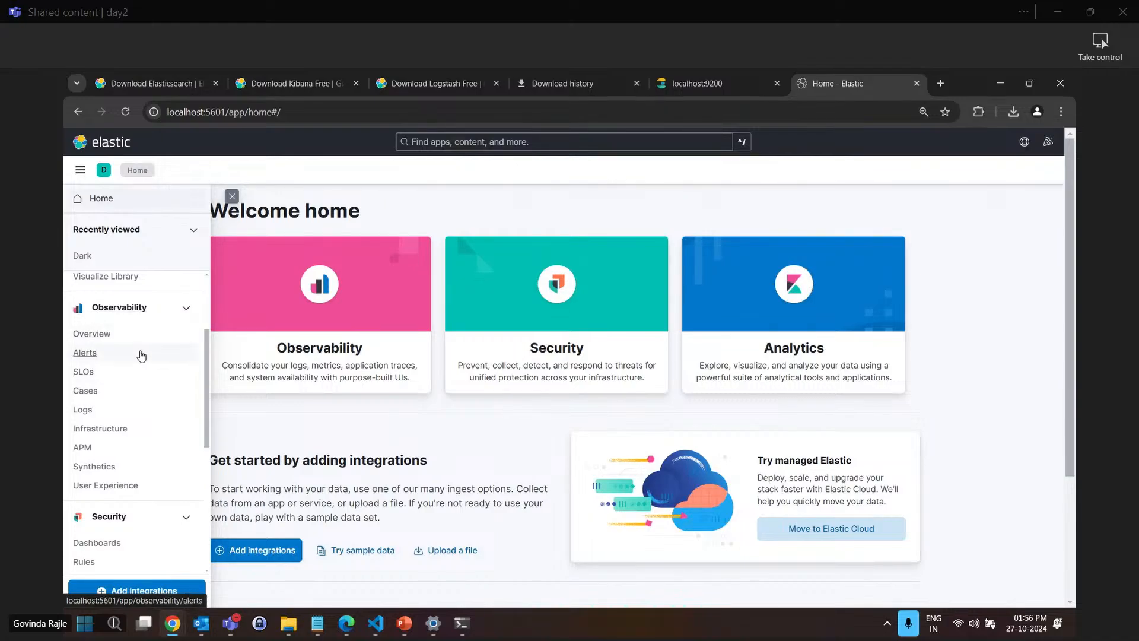
click(460, 449)
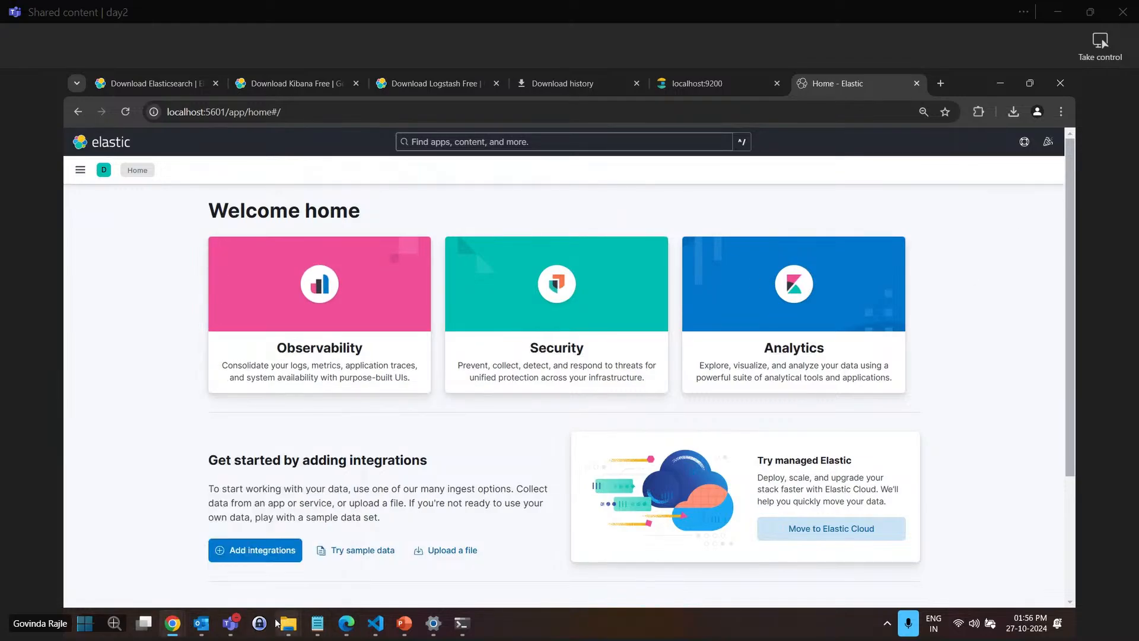
Switch to File Explorer and go from the Kibana bin folder up to C:\elastic_stack
mouse_move(289, 628)
click(285, 626)
click(214, 526)
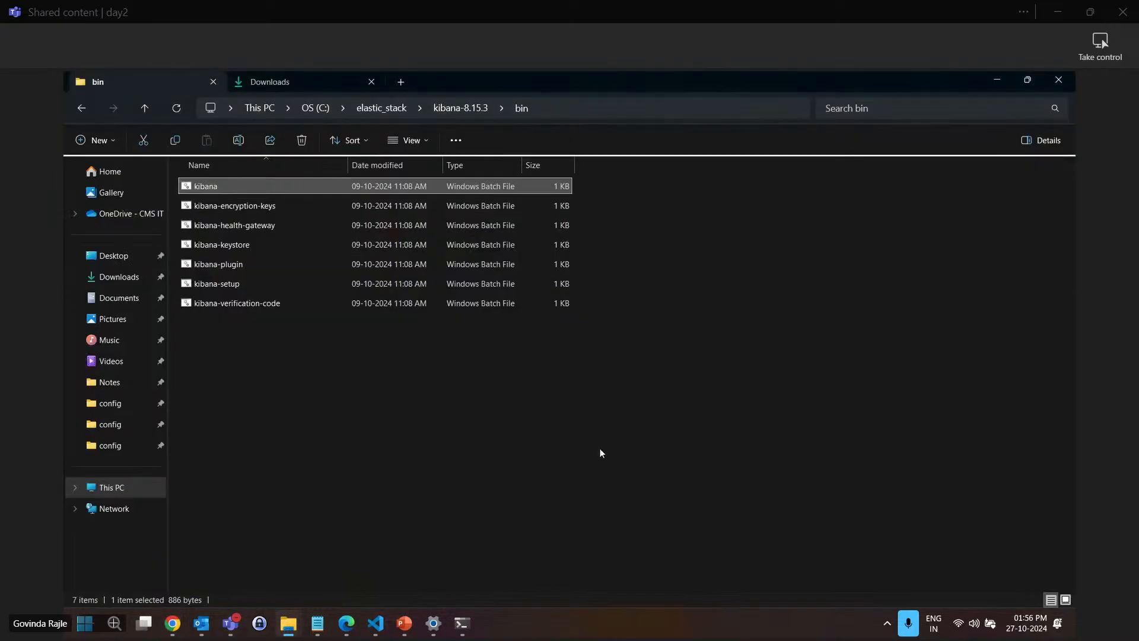
click(144, 109)
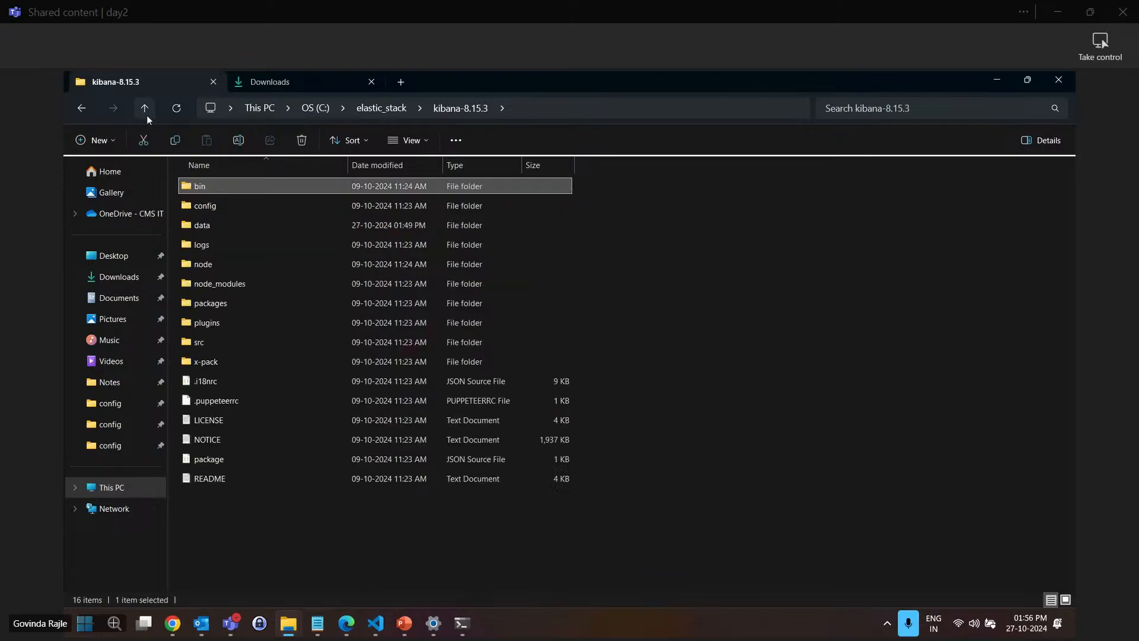
click(144, 110)
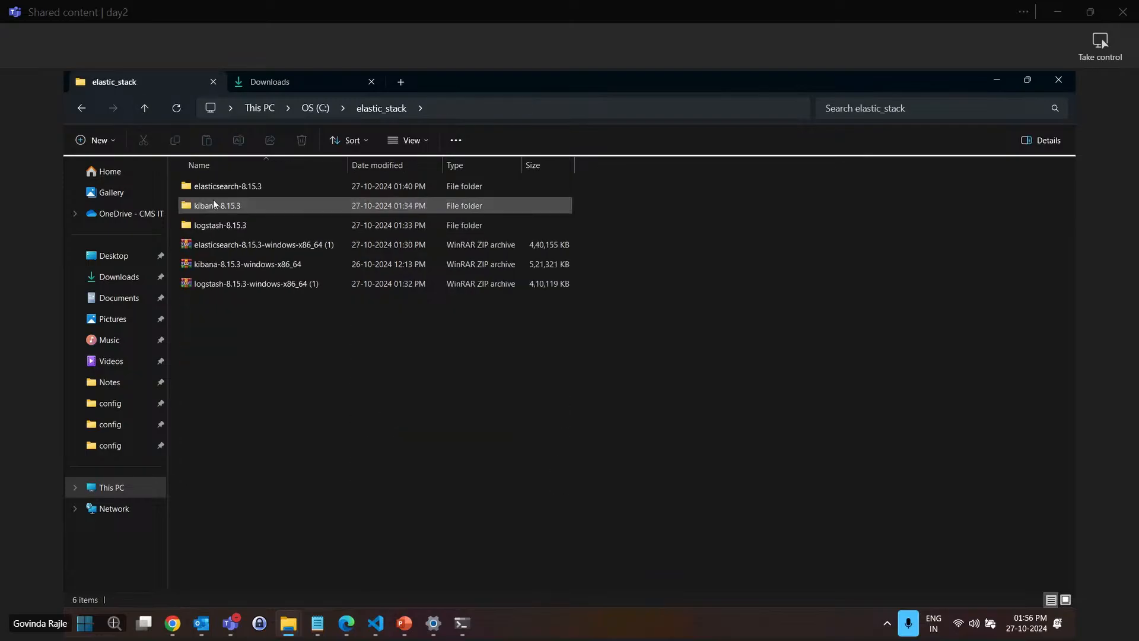
Look inside the logstash-8.15.3 folder and return to elastic_stack
click(214, 224)
double_click(215, 224)
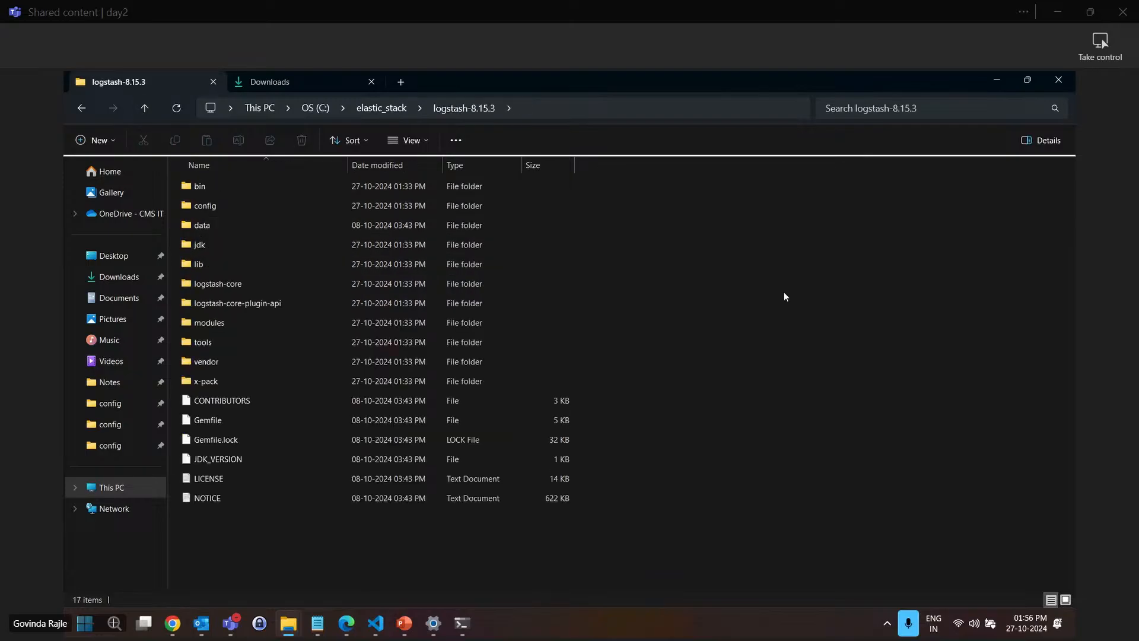
click(151, 110)
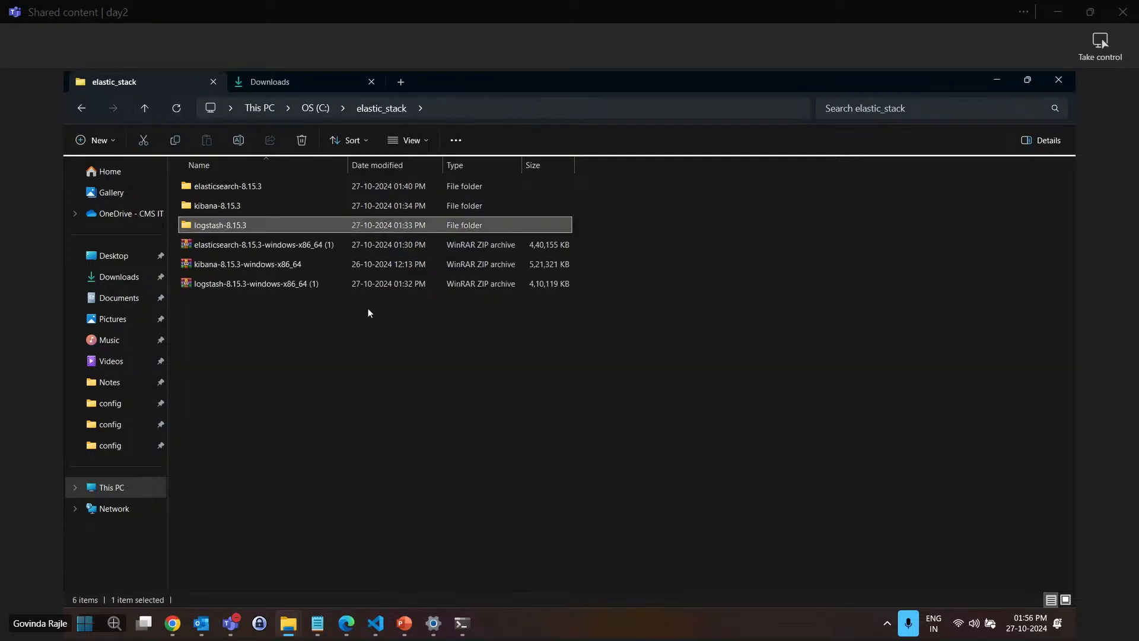
Open the config folder inside logstash-8.15.3 and look over the logstash and logstash-sample files
double_click(226, 228)
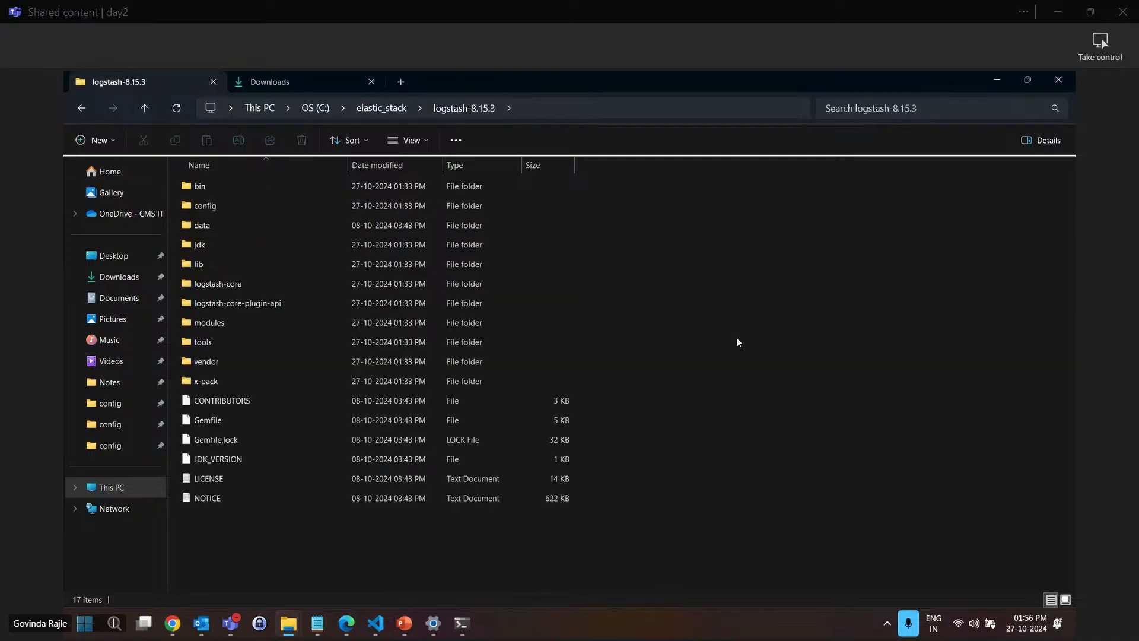
click(240, 205)
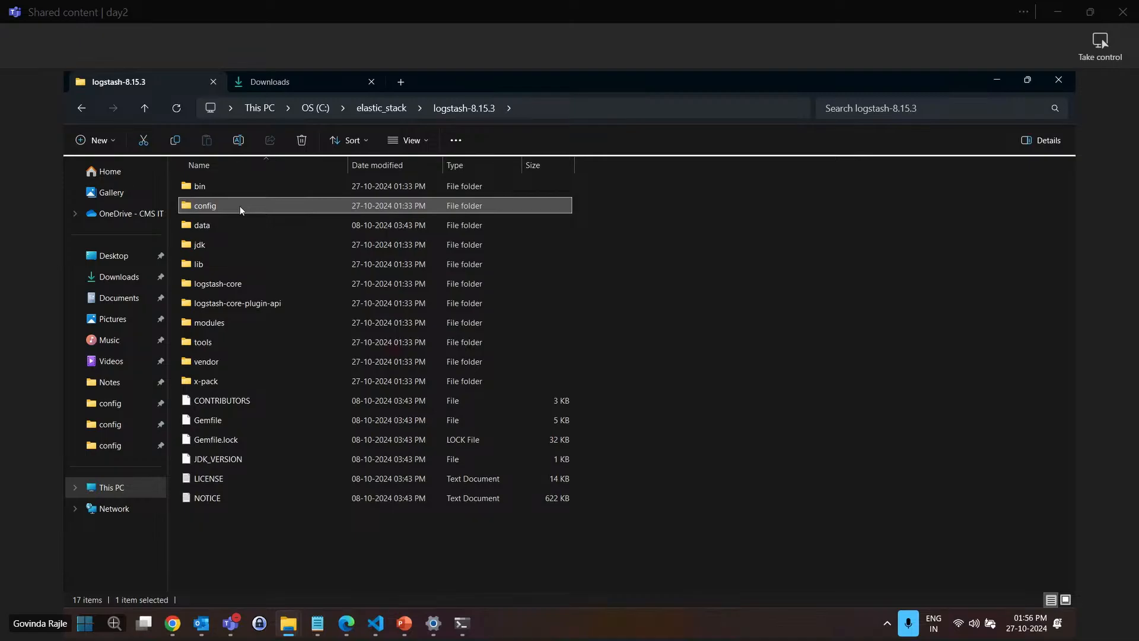
double_click(240, 205)
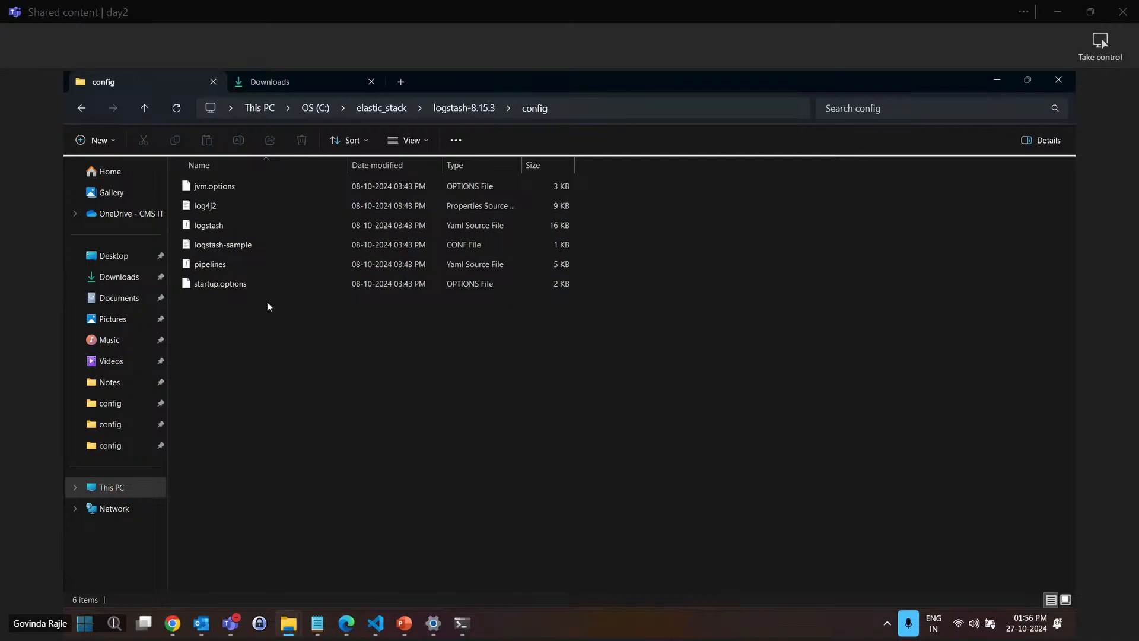
click(214, 249)
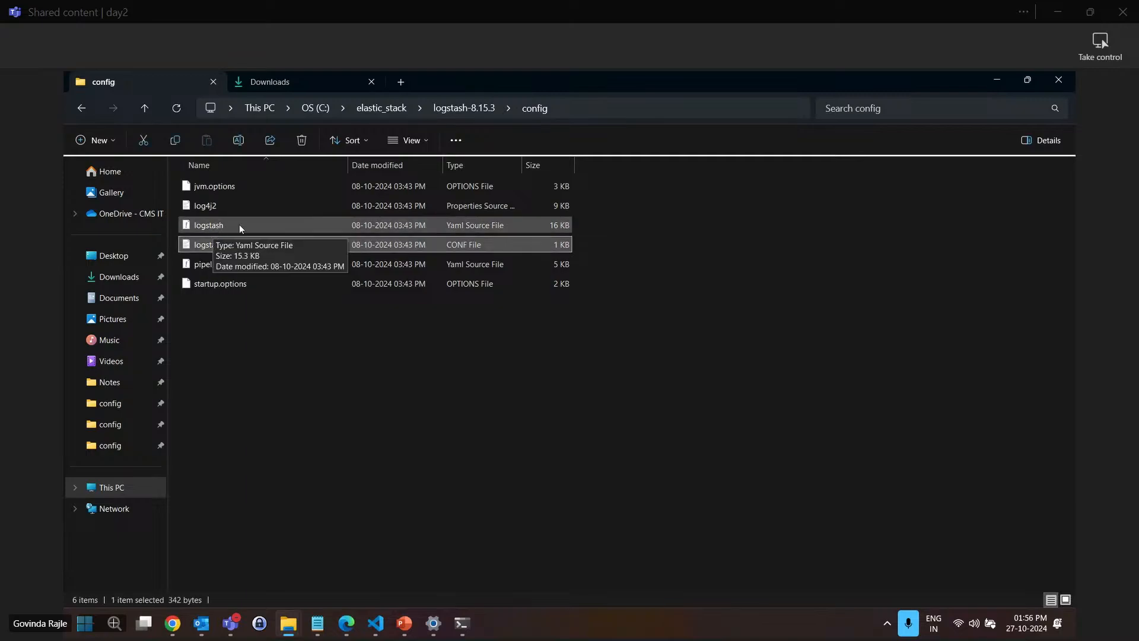
click(240, 228)
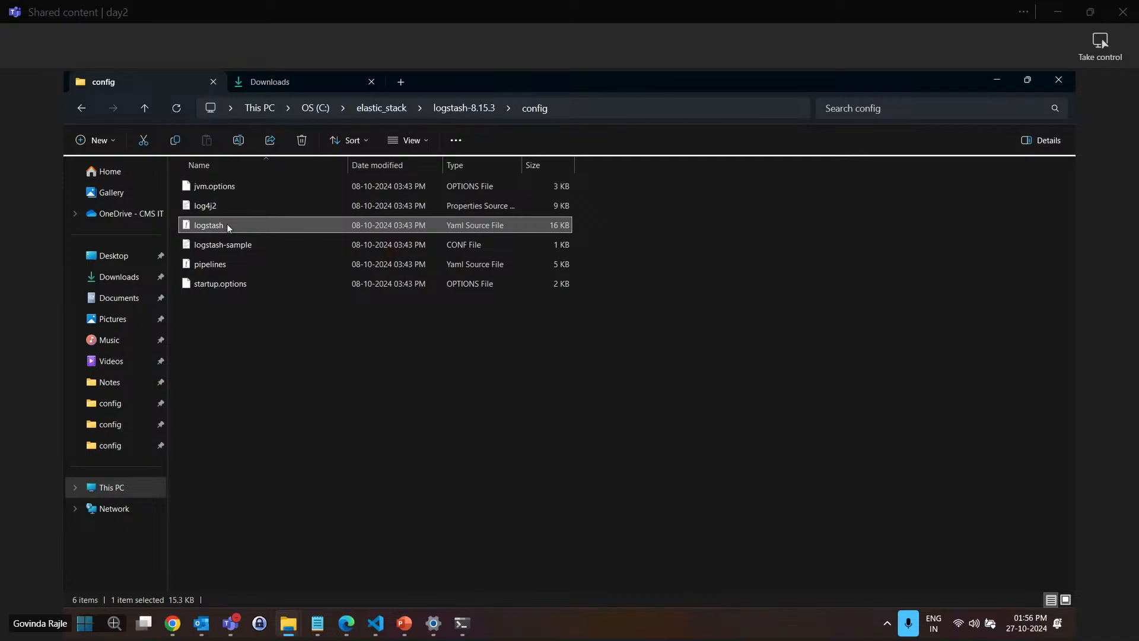
click(211, 306)
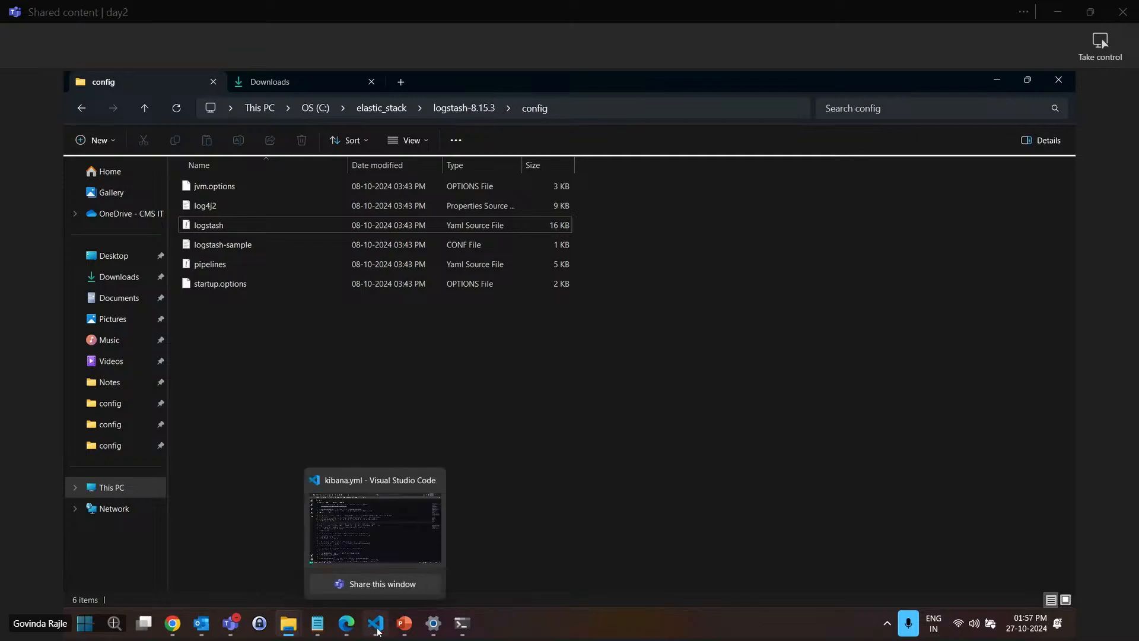
Duplicate the logstash-sample file in the config folder and rename the copy logstash_test
right_click(241, 248)
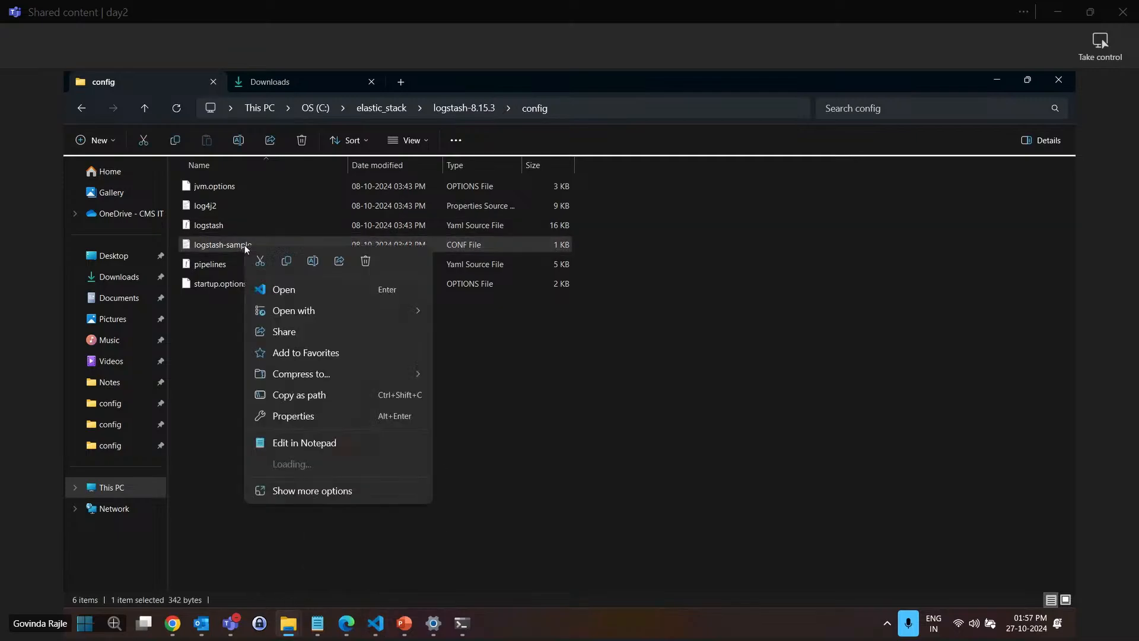
click(287, 263)
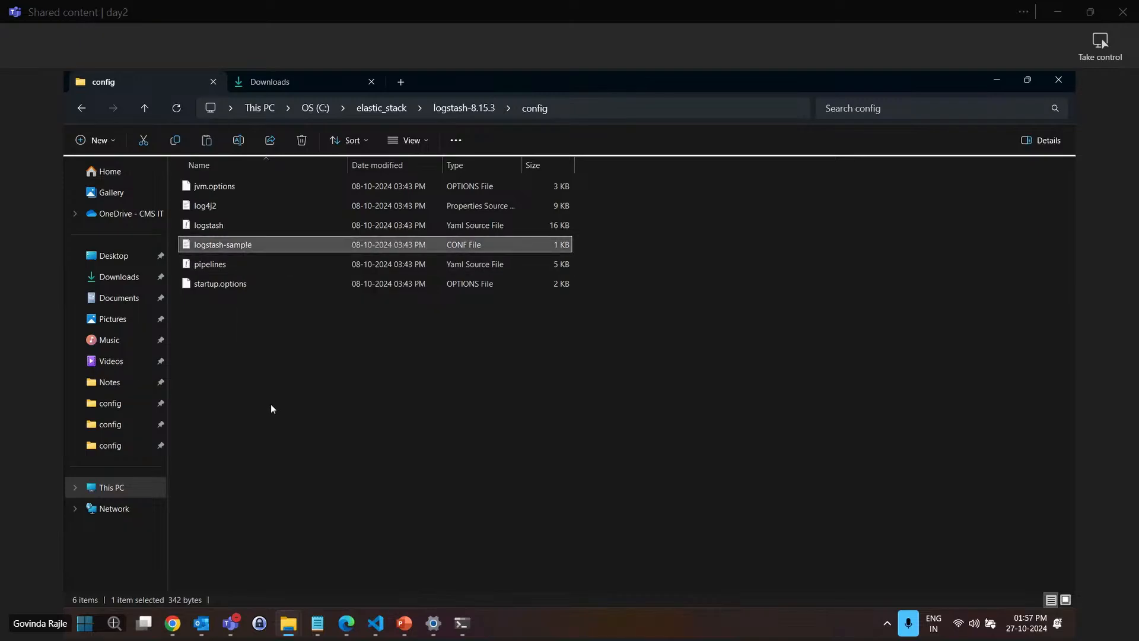
key(ctrl+v)
right_click(233, 301)
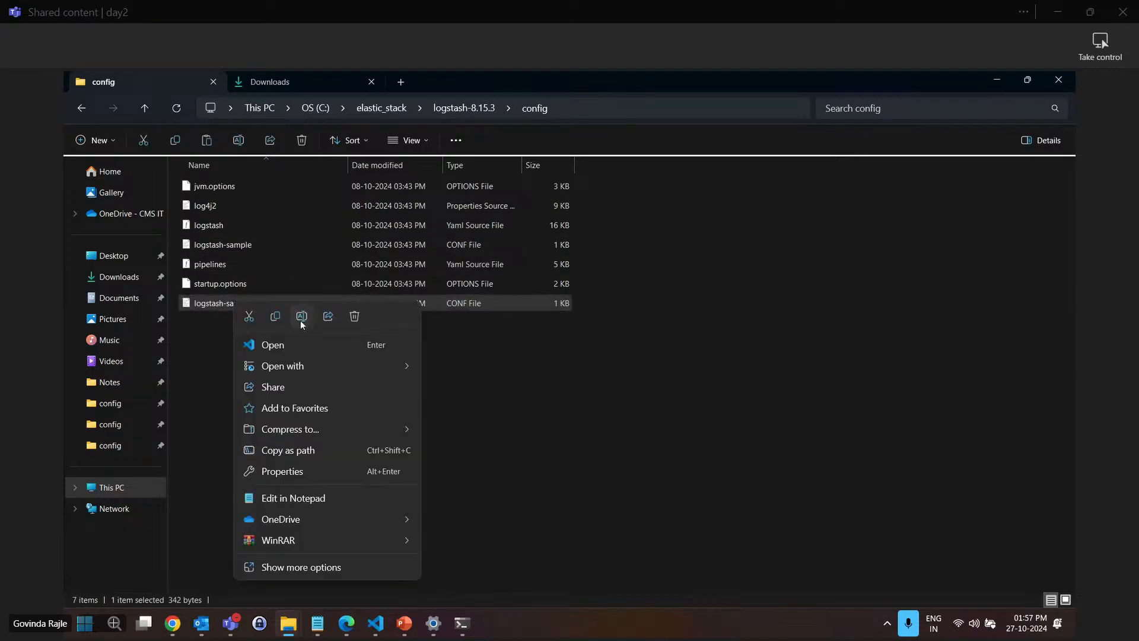
click(301, 317)
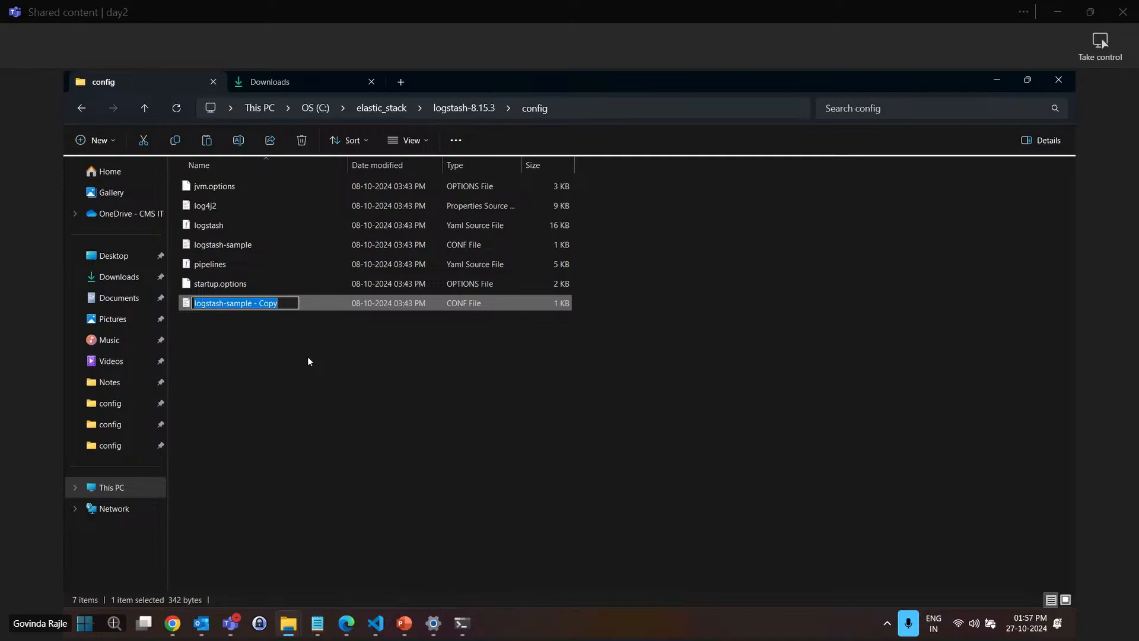
key(BackSpace)
text(log)
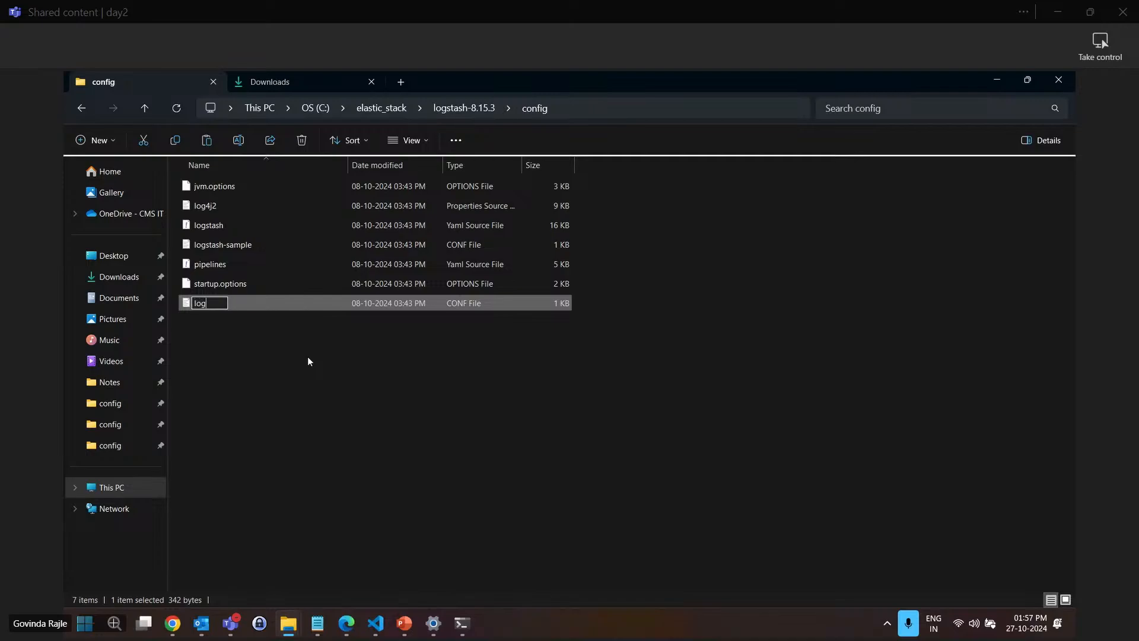
text(stash_test)
key(Return)
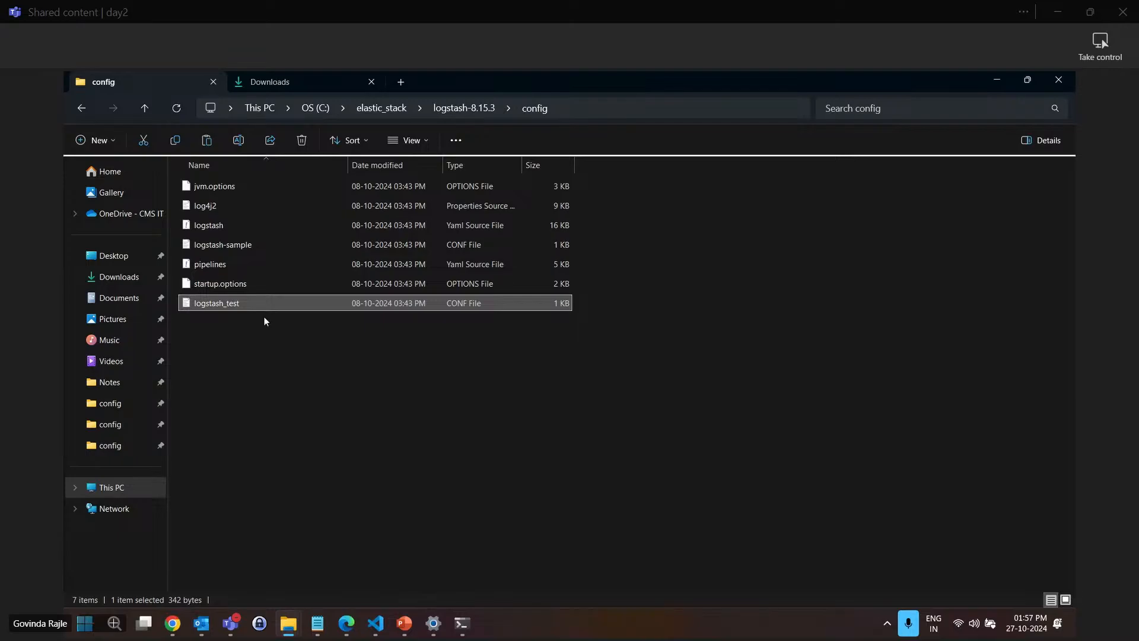
View logstash_test.conf in Visual Studio Code and switch back to the config folder in File Explorer
right_click(262, 306)
click(313, 348)
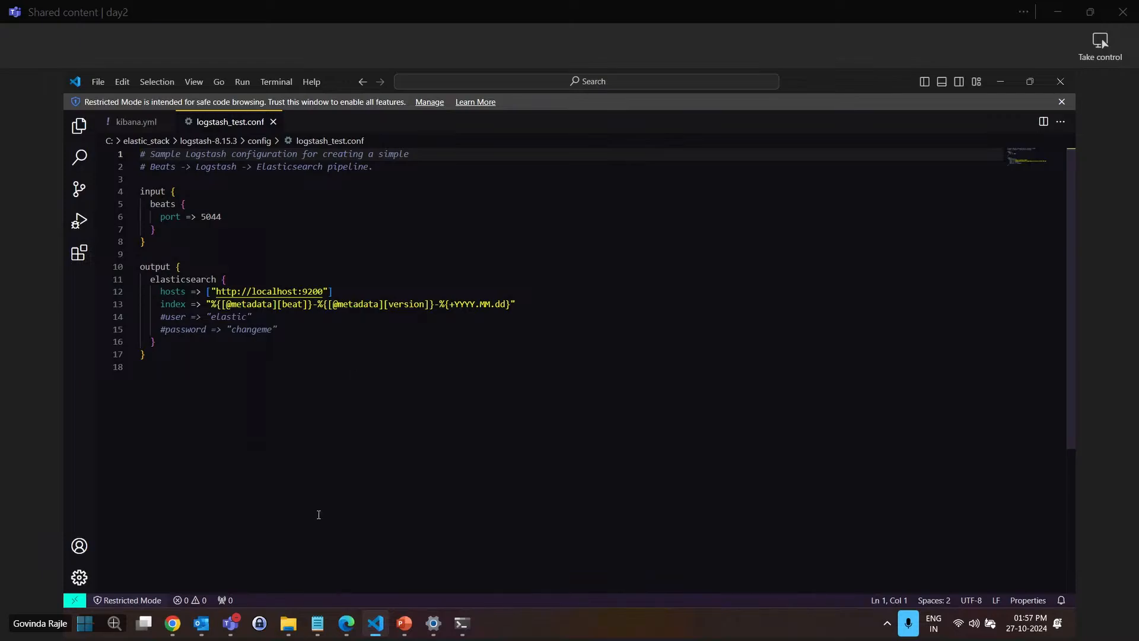
mouse_move(295, 626)
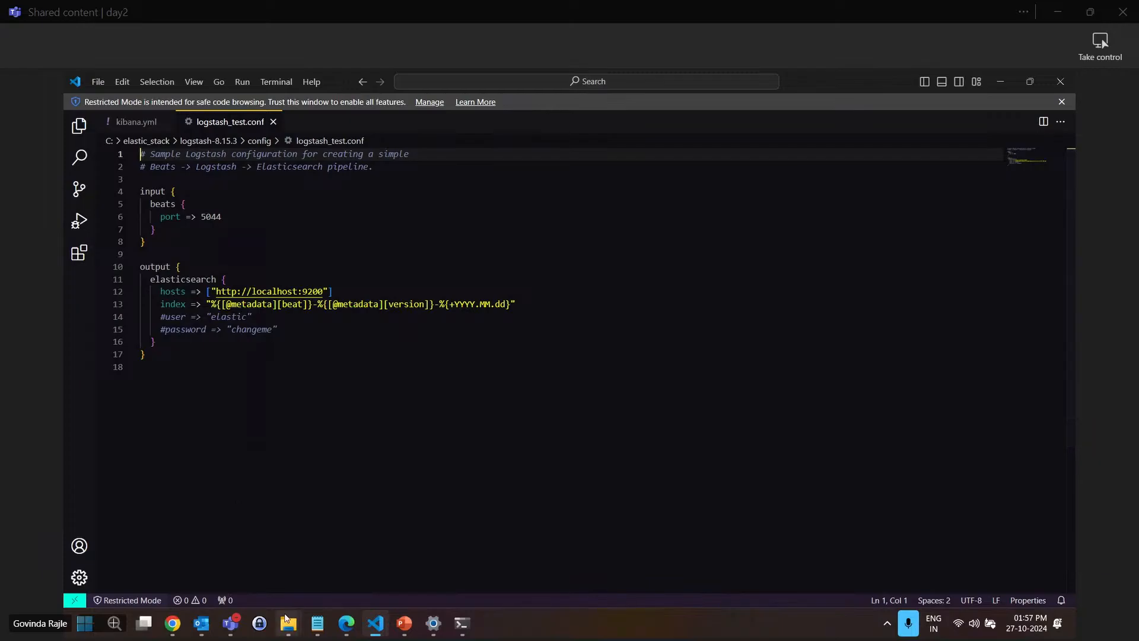
click(233, 533)
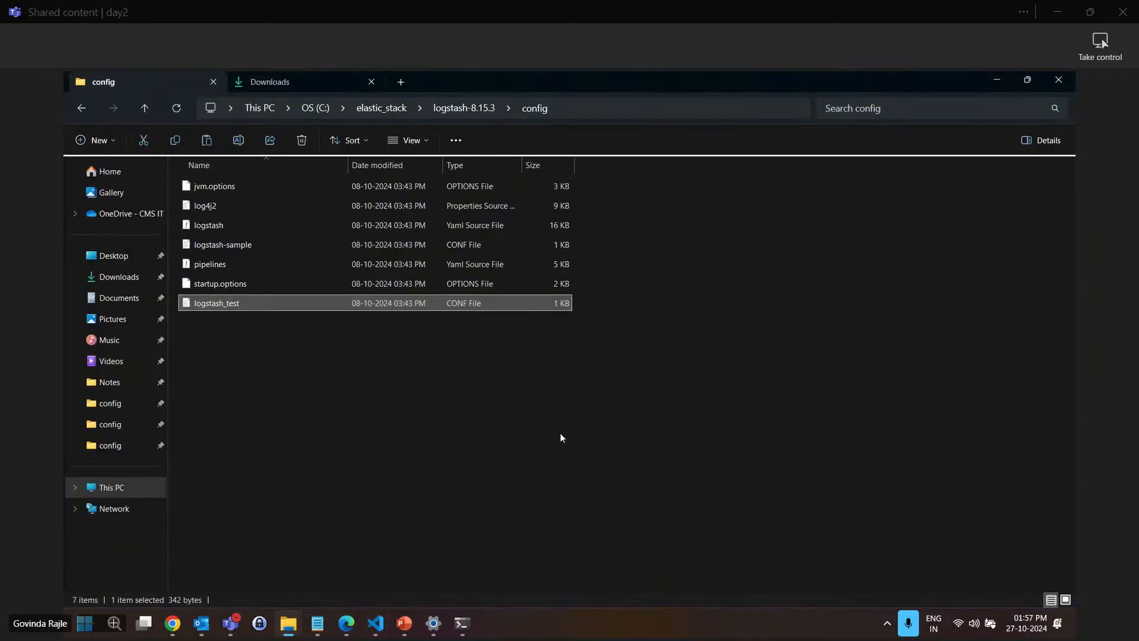
Minimize File Explorer, Visual Studio Code, Chrome and the other open windows to reveal the desktop
click(1001, 79)
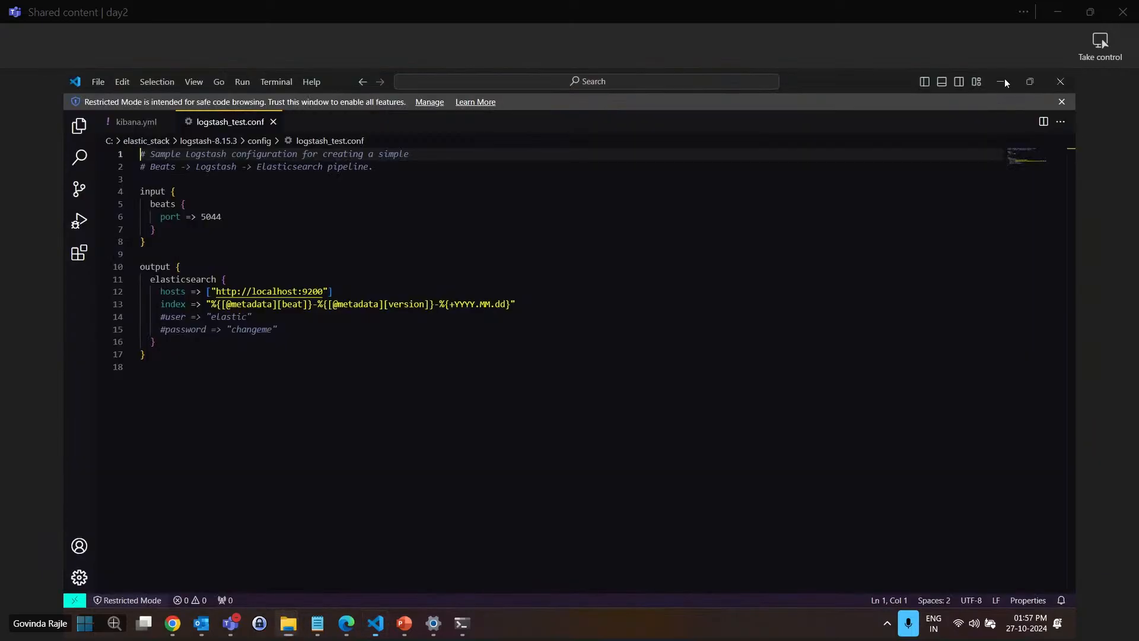
click(999, 83)
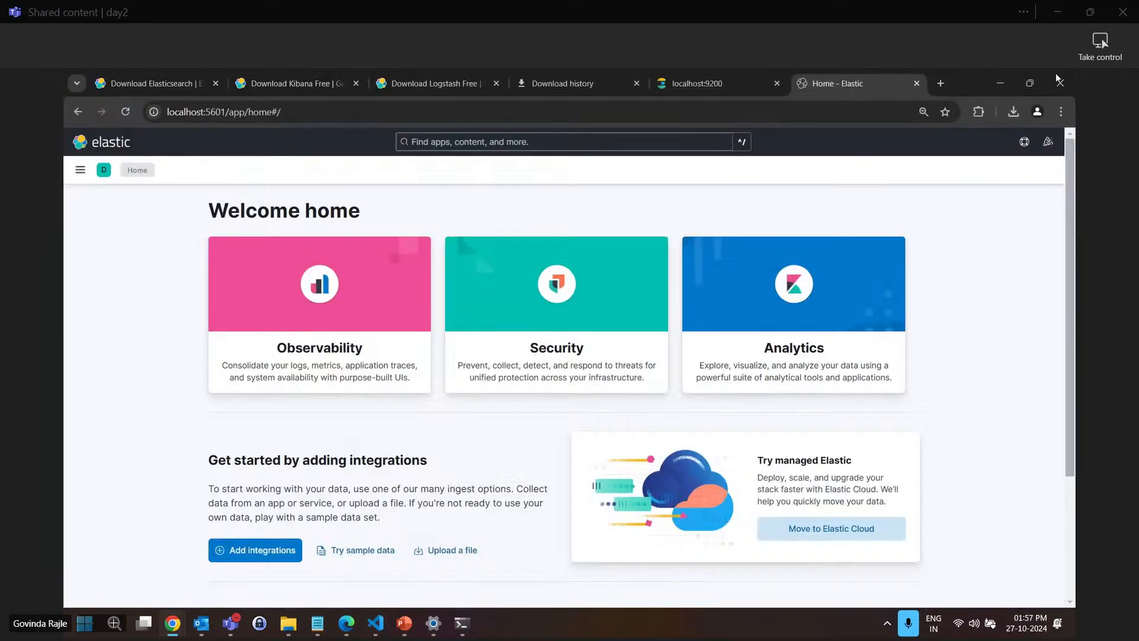
click(1006, 81)
click(1006, 81)
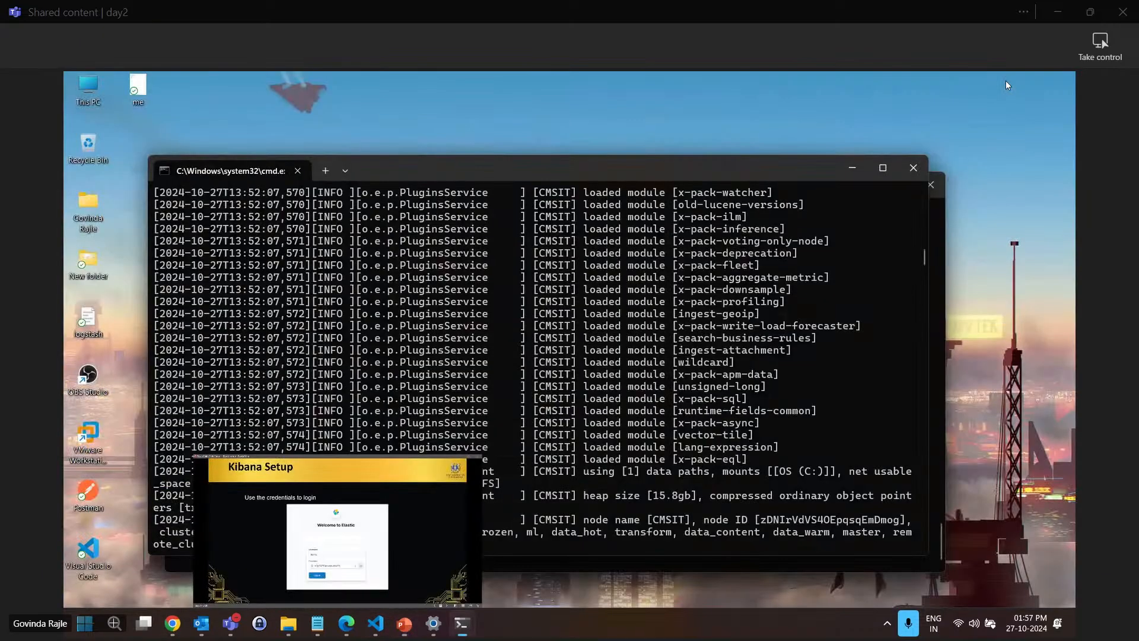
click(863, 171)
click(868, 188)
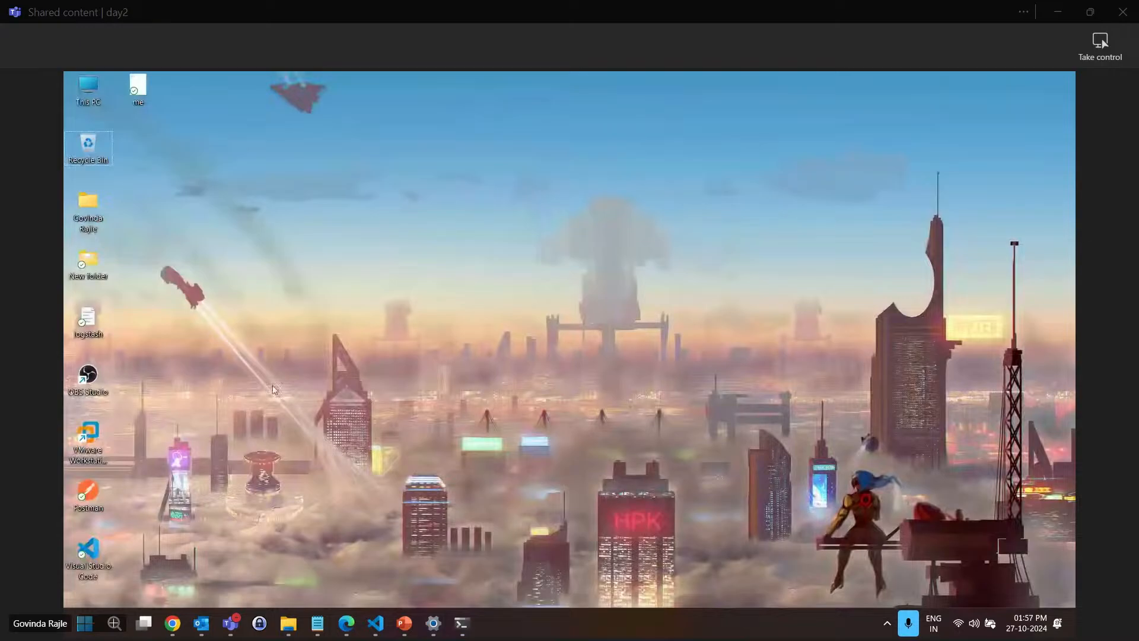
Restore the Elasticsearch and Kibana console windows, shrink both, and arrange them side by side on the desktop
mouse_move(462, 623)
click(389, 522)
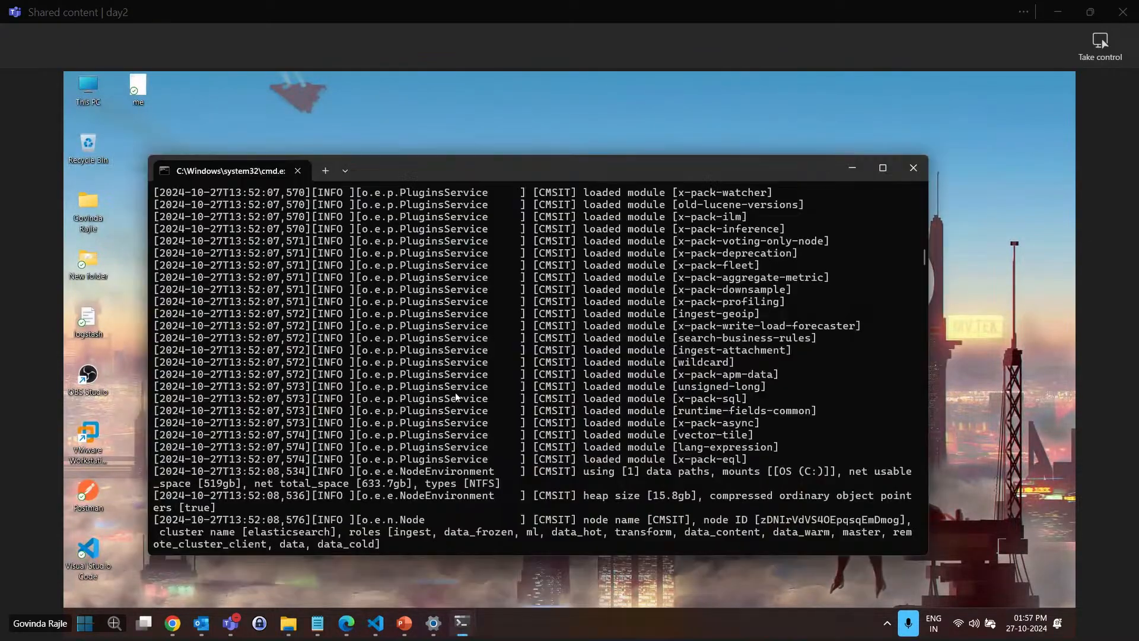
drag(925, 553, 481, 341)
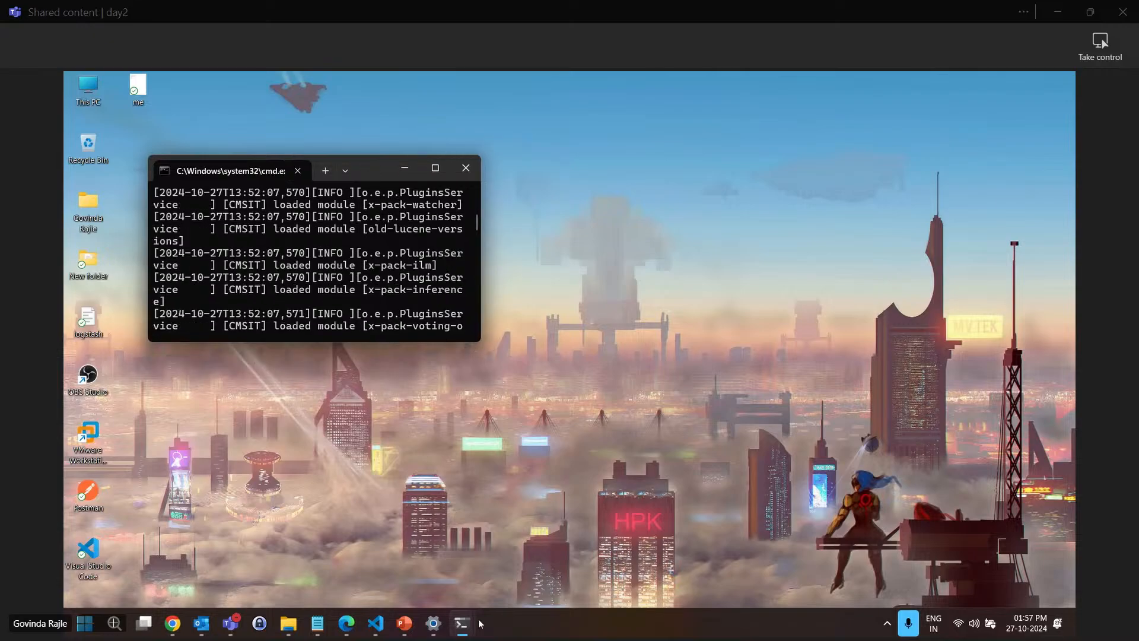
mouse_move(462, 623)
click(513, 565)
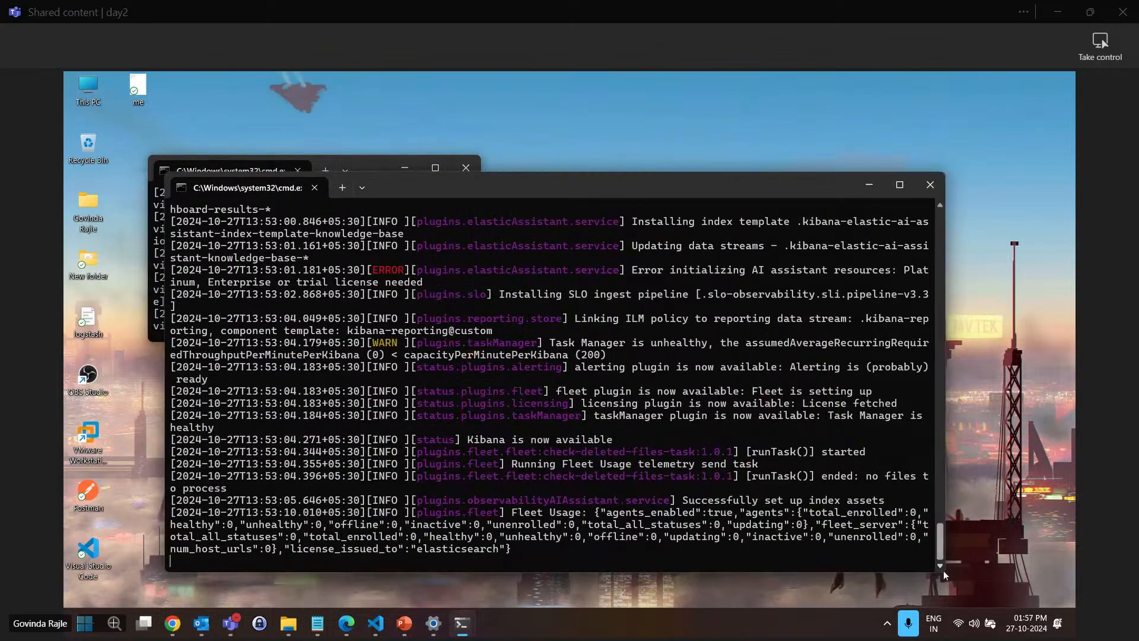
drag(943, 570, 485, 359)
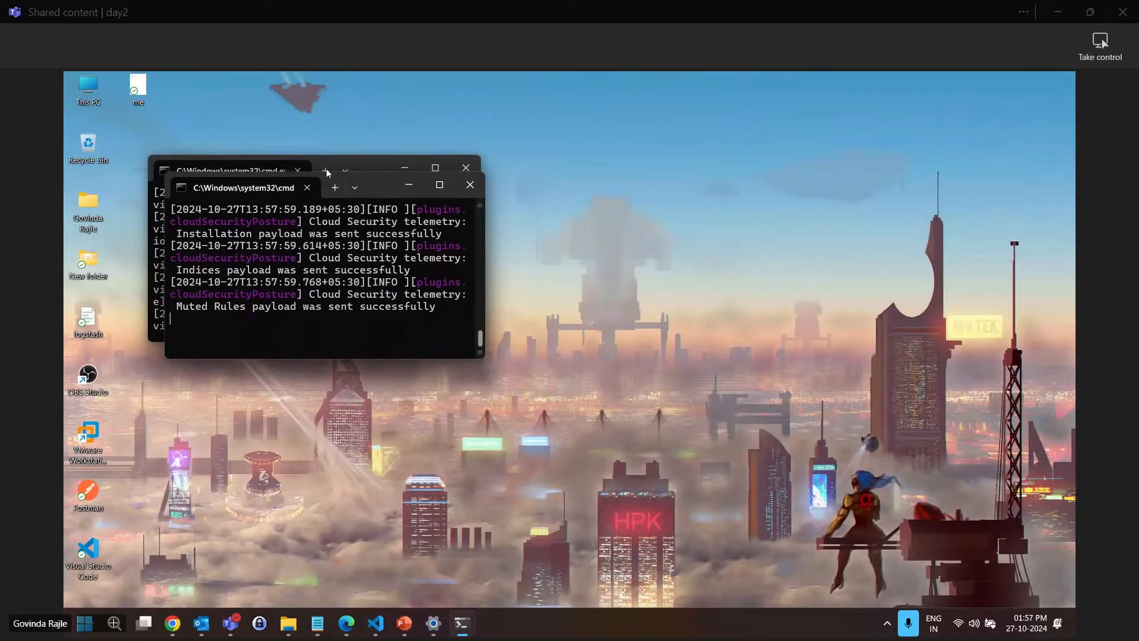
drag(365, 188, 688, 171)
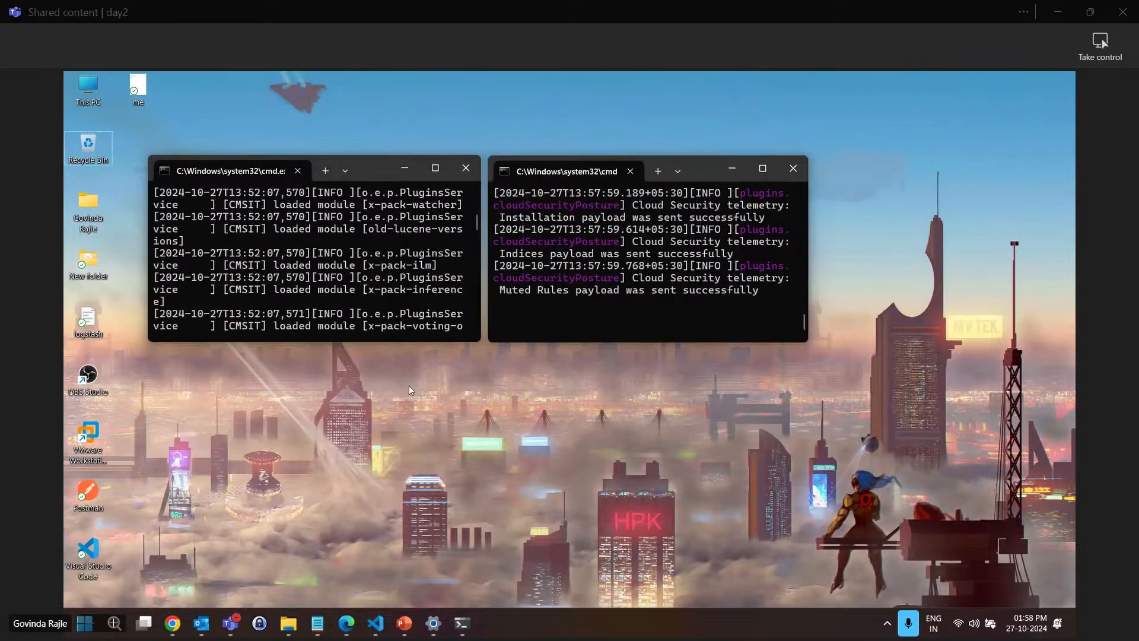
Paste the desktop's logstash file into the Logstash config folder in File Explorer and open the pasted logstash.conf in Visual Studio Code
mouse_move(289, 626)
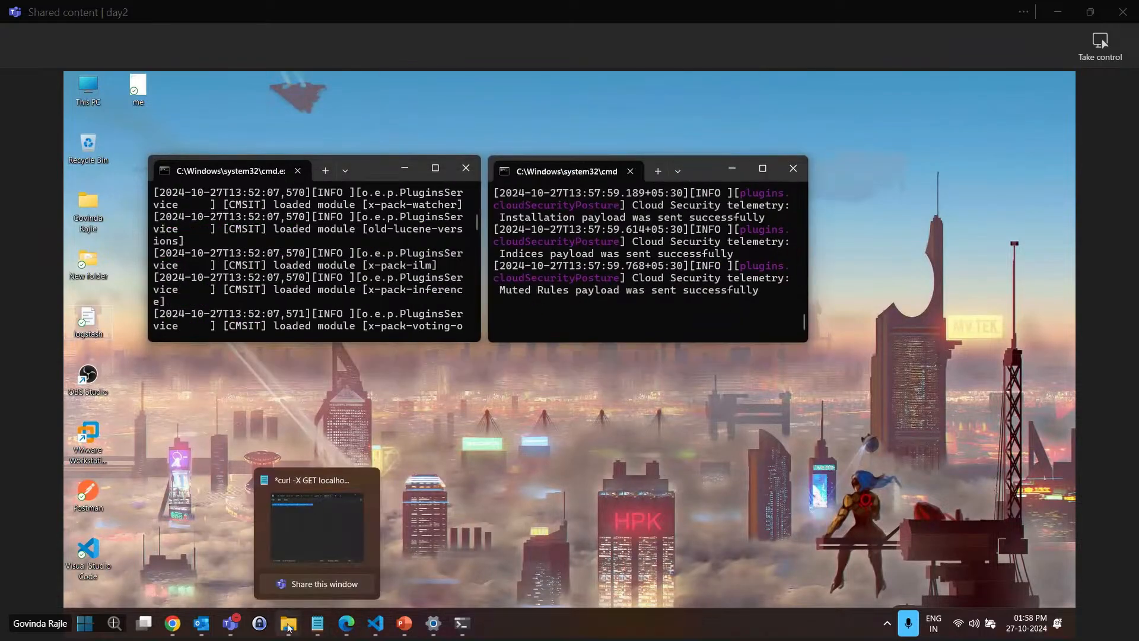
click(226, 547)
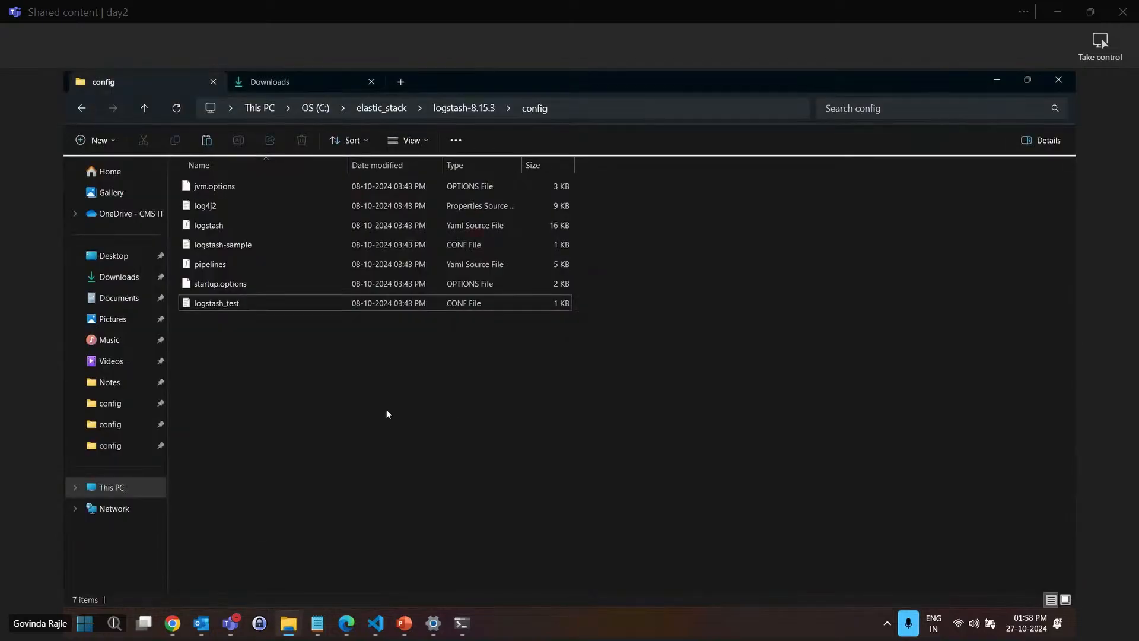
key(ctrl+v)
click(222, 332)
click(225, 323)
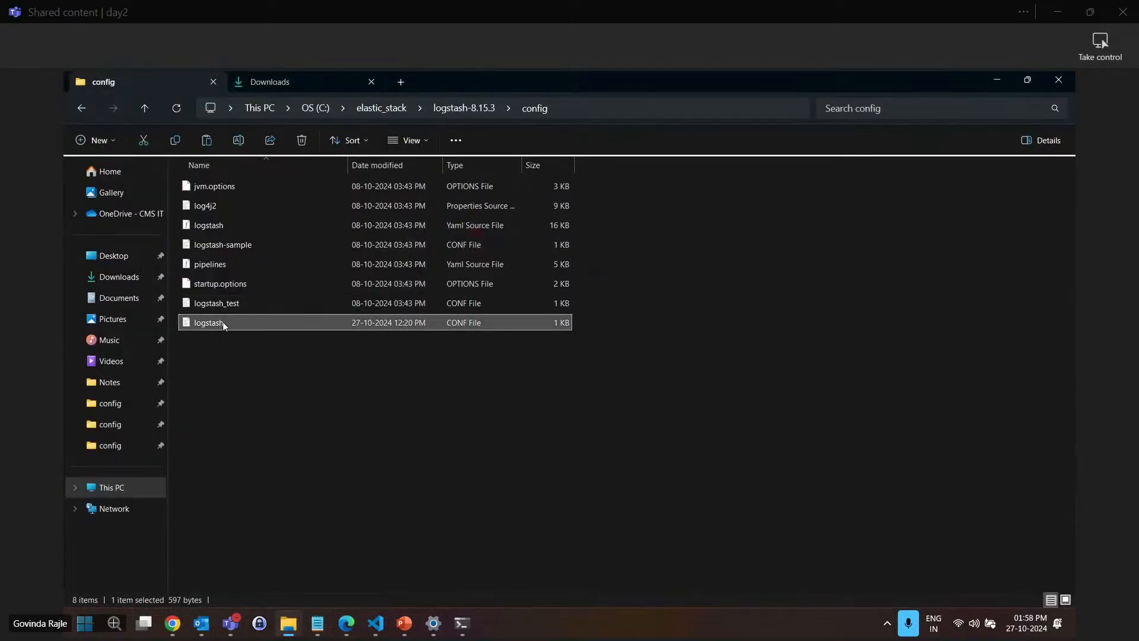
double_click(219, 324)
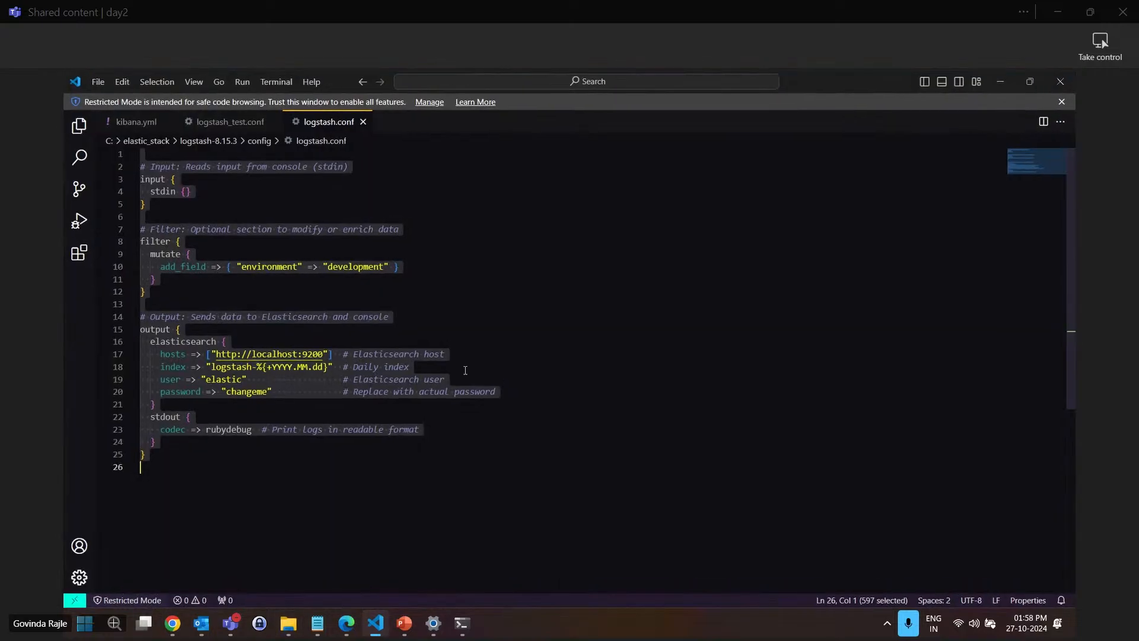
Review the input, filter and output sections of logstash.conf, including the Elasticsearch host, index, user and password settings
click(579, 432)
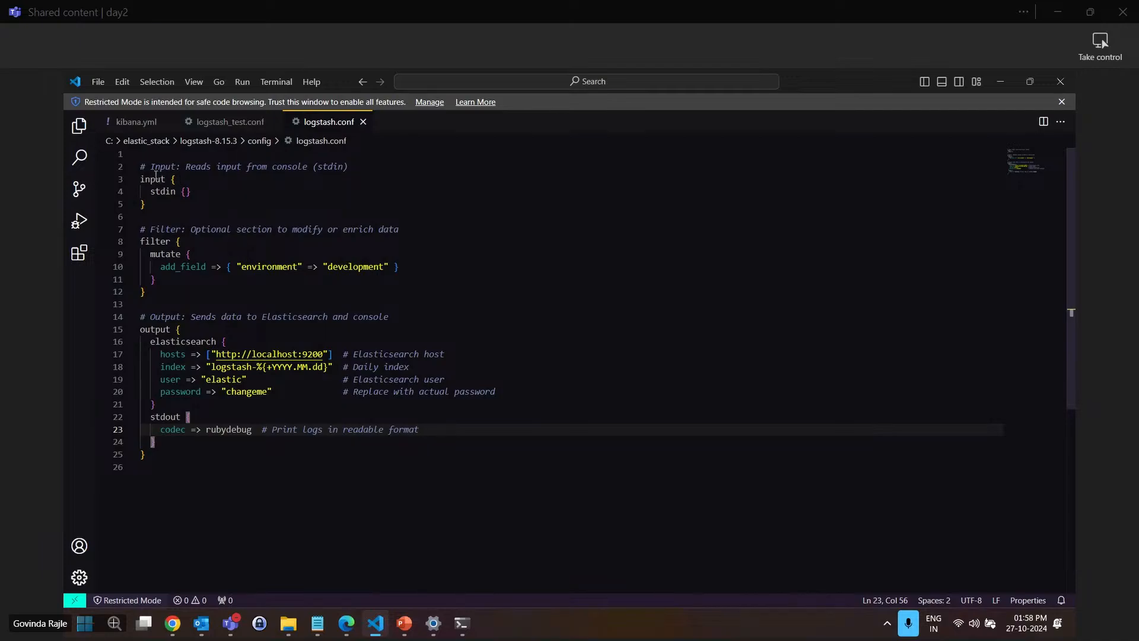
drag(152, 178, 156, 192)
drag(142, 241, 156, 266)
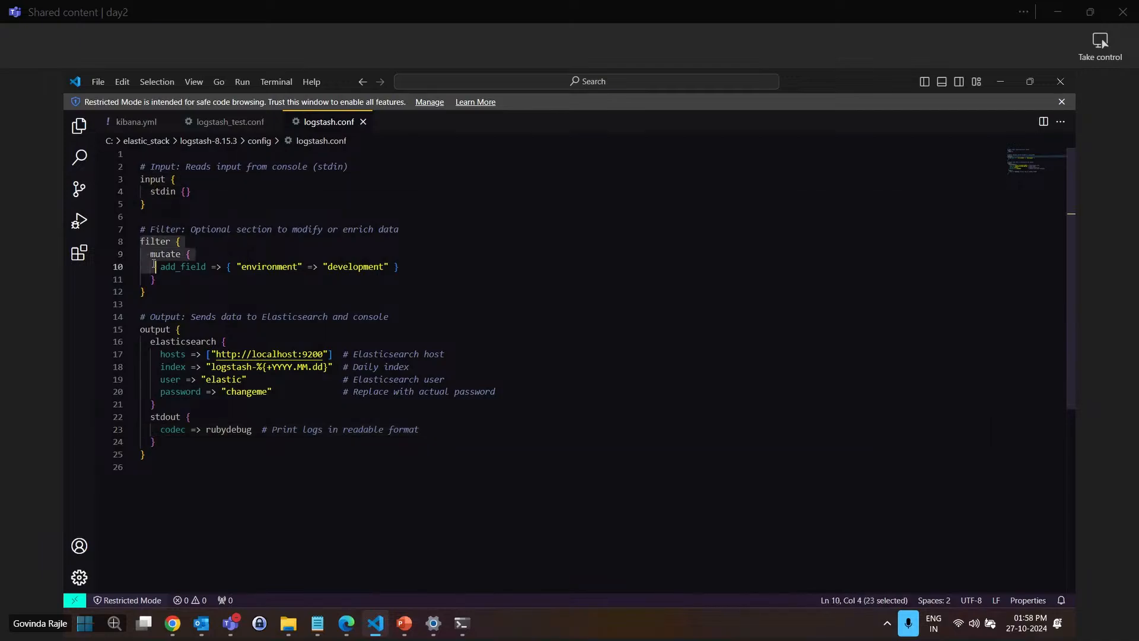
click(171, 304)
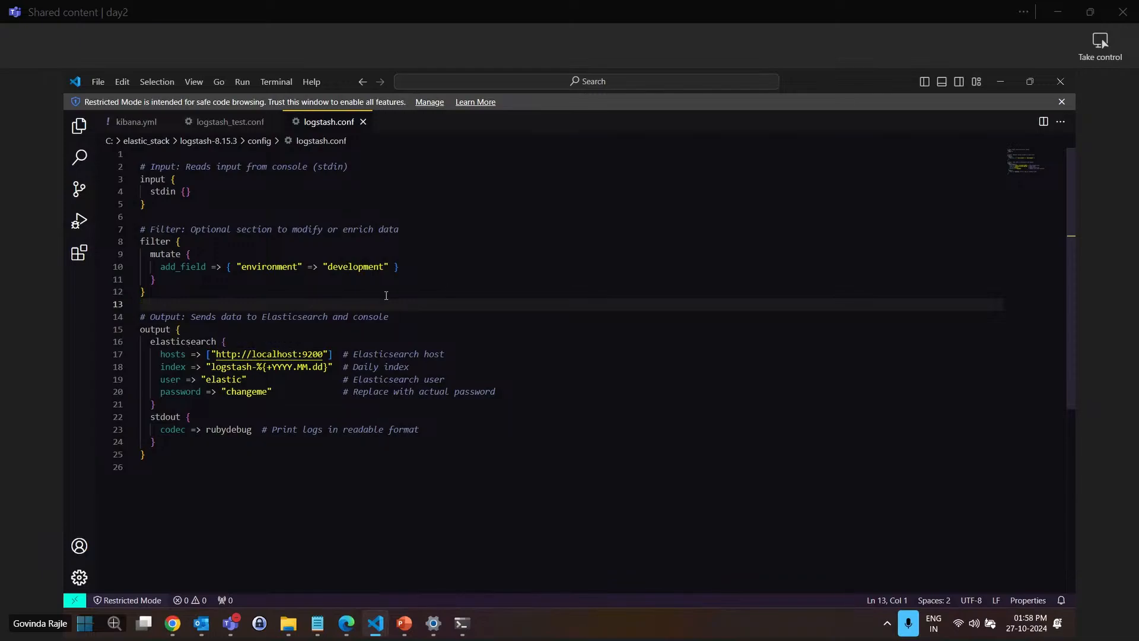
click(200, 470)
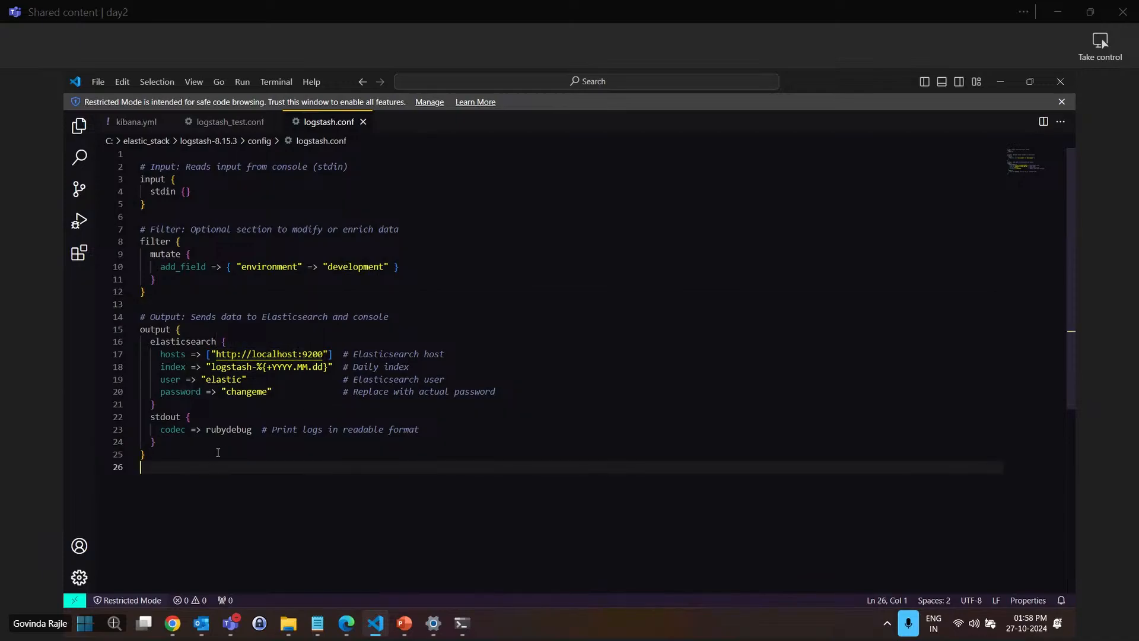
click(321, 393)
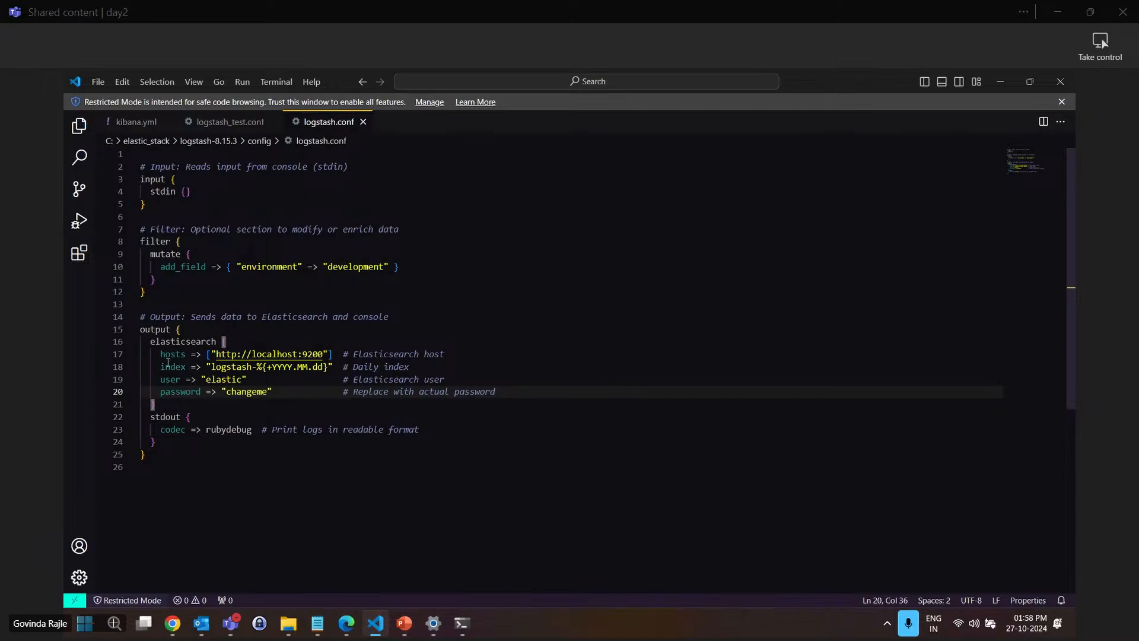
drag(156, 355, 338, 355)
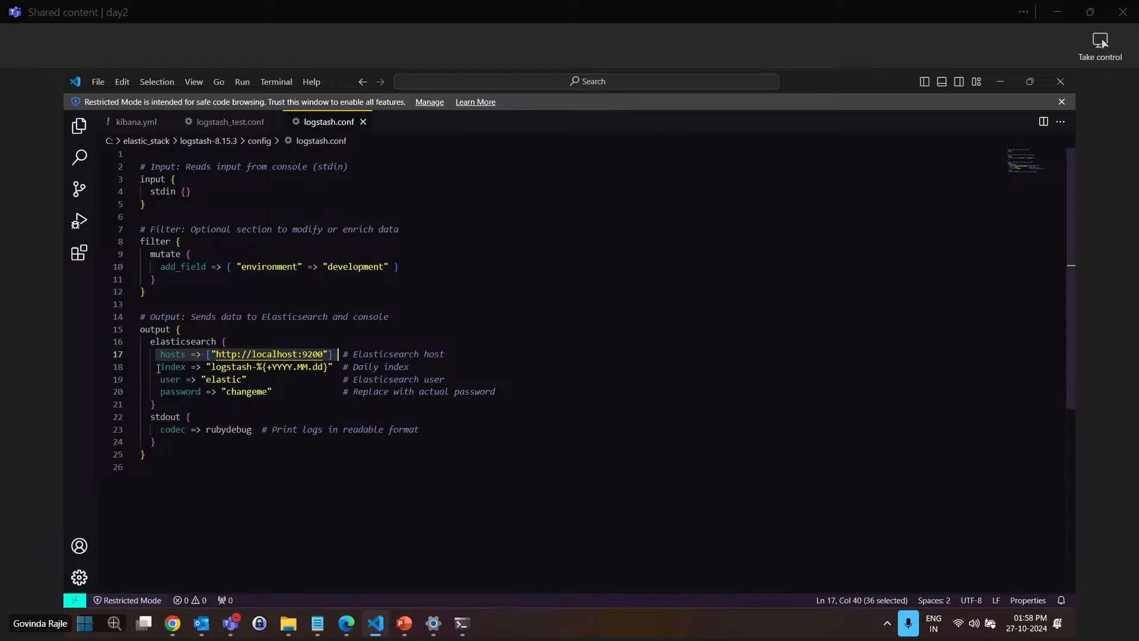
click(232, 366)
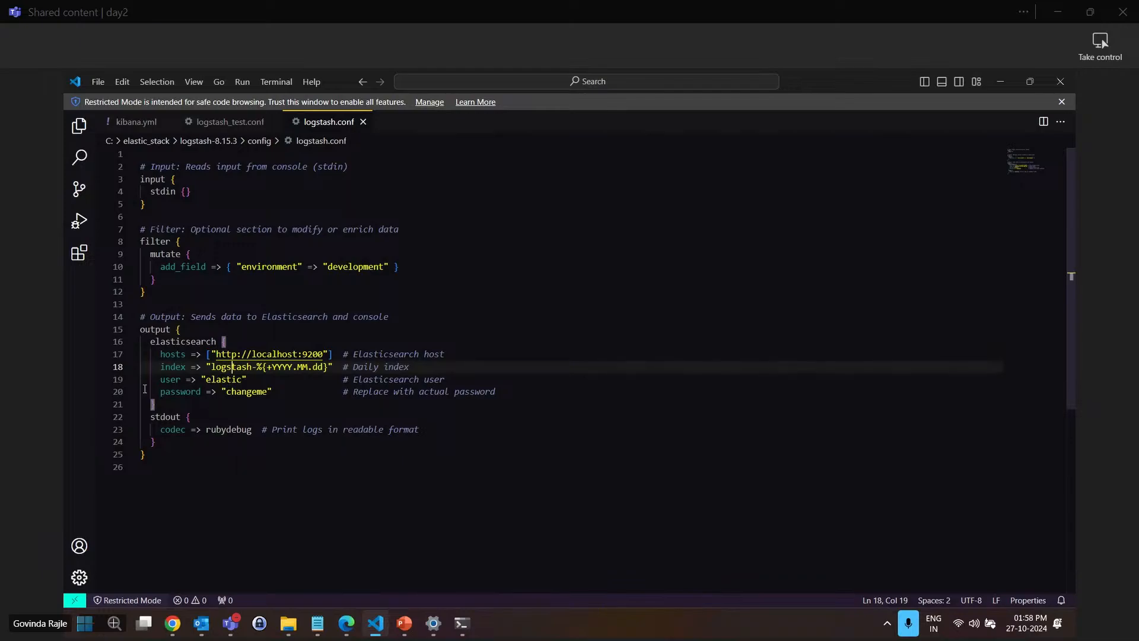
drag(156, 382, 238, 381)
click(231, 407)
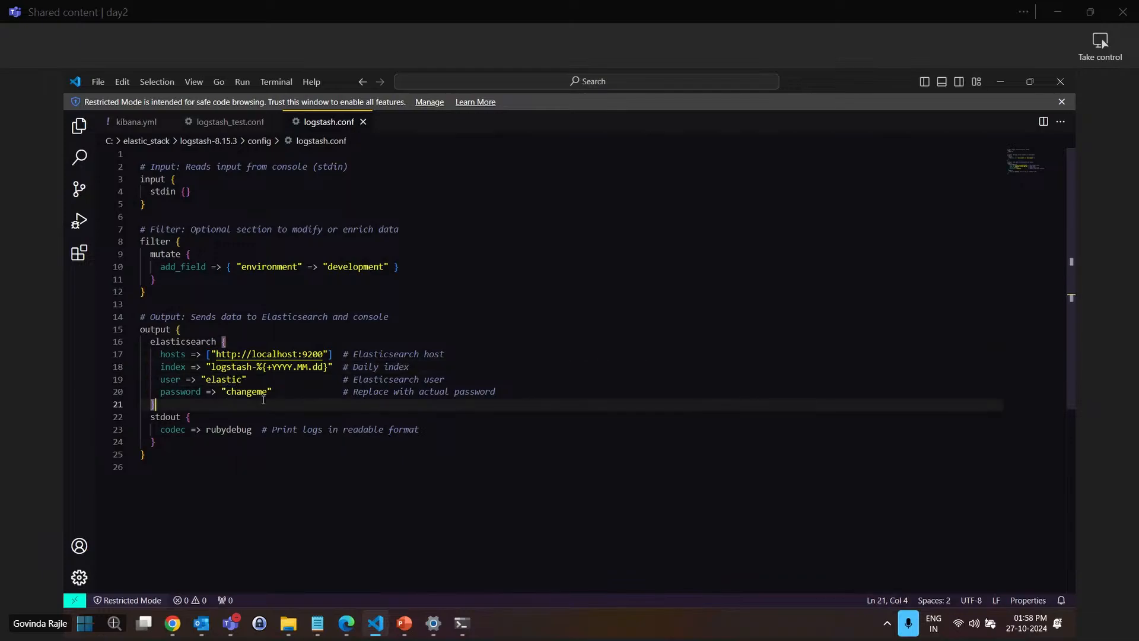
click(296, 395)
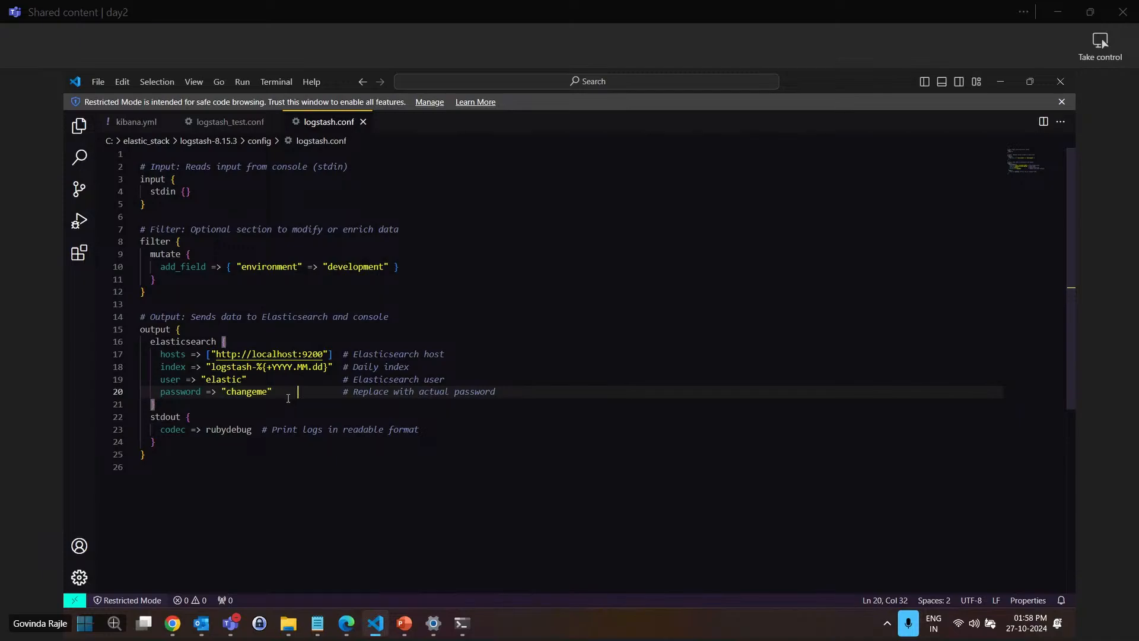
click(247, 392)
click(301, 473)
click(621, 341)
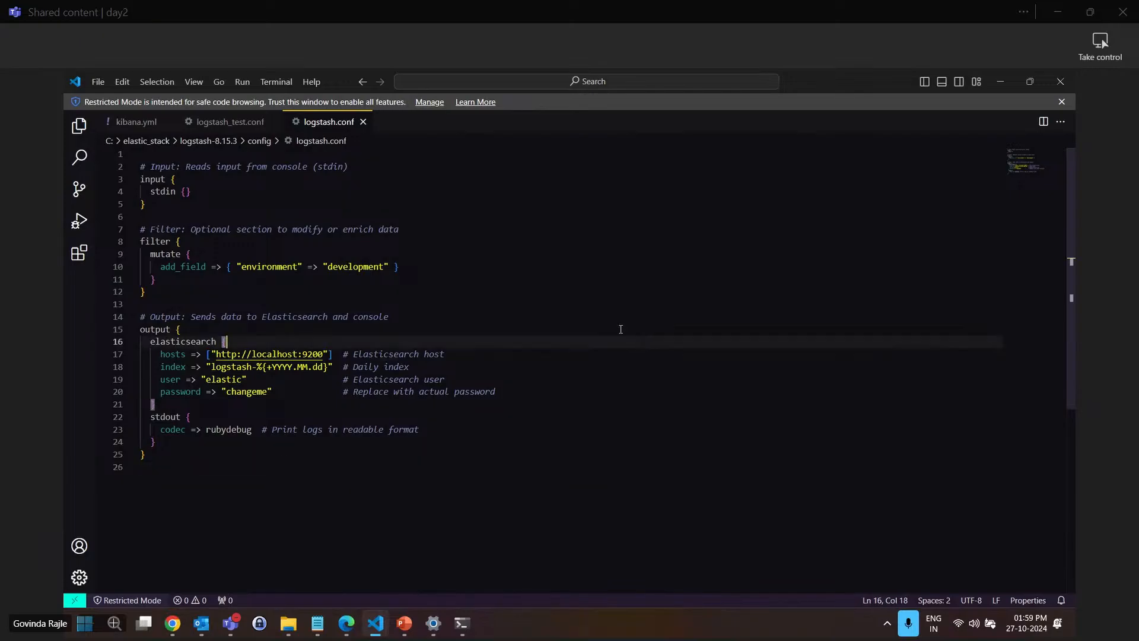
Switch to File Explorer, open the bin folder of logstash-8.15.3 and copy its folder path
click(1000, 83)
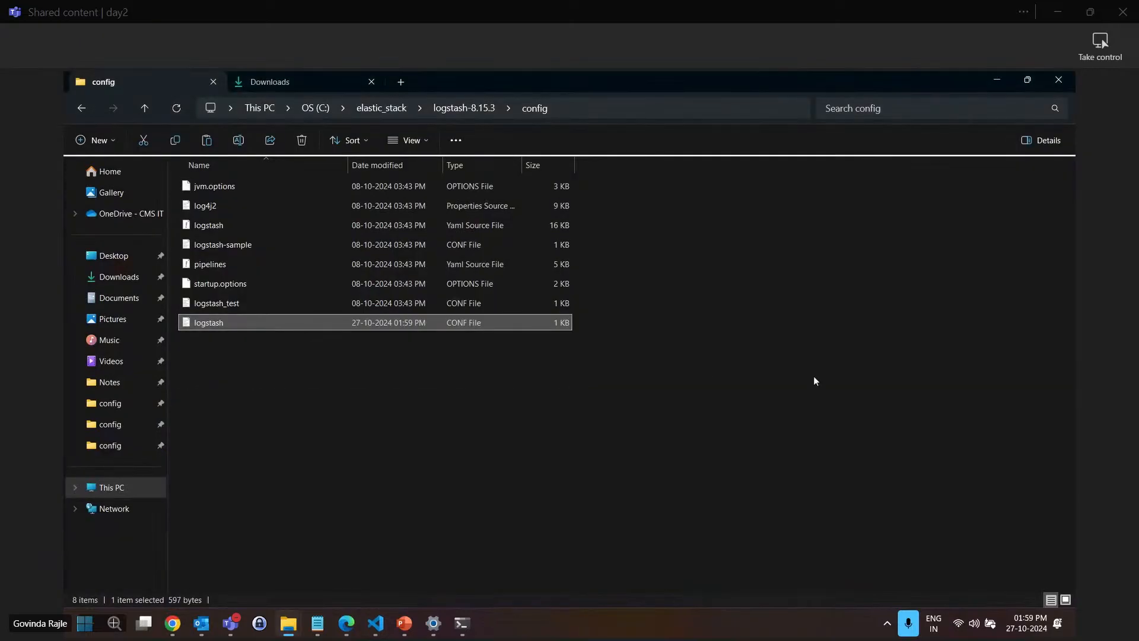
click(826, 362)
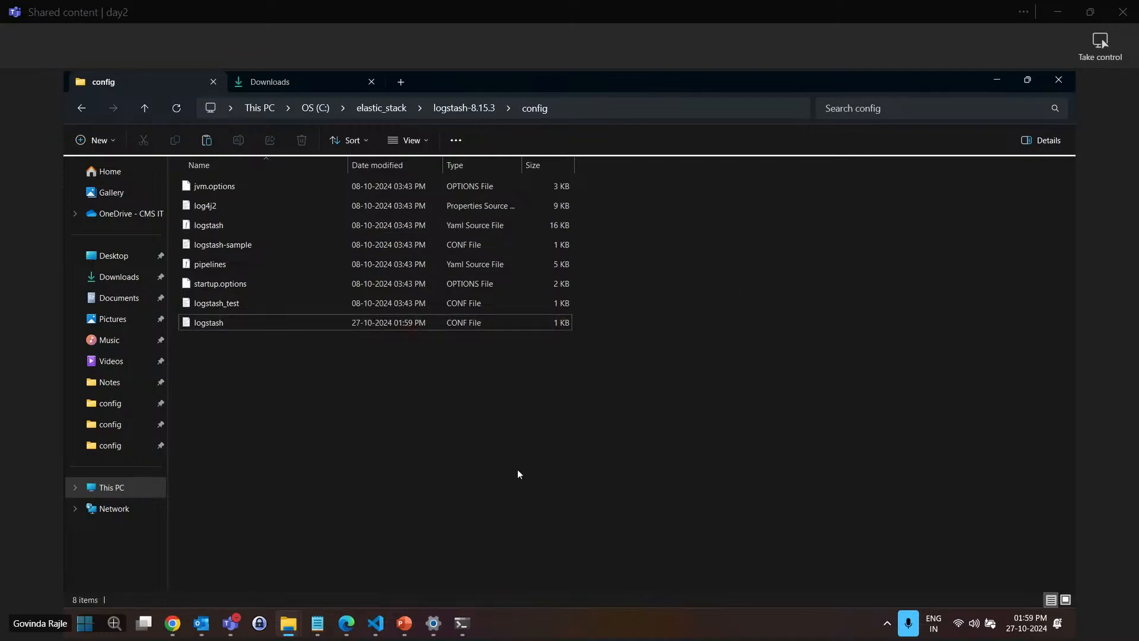
click(581, 108)
key(Escape)
click(464, 108)
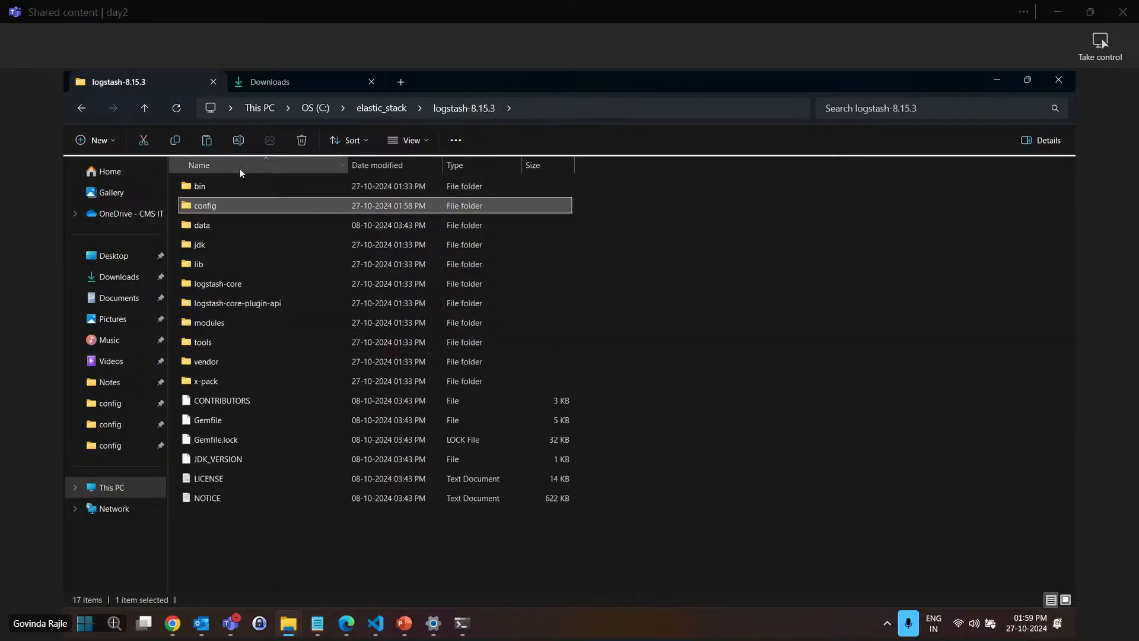
double_click(209, 184)
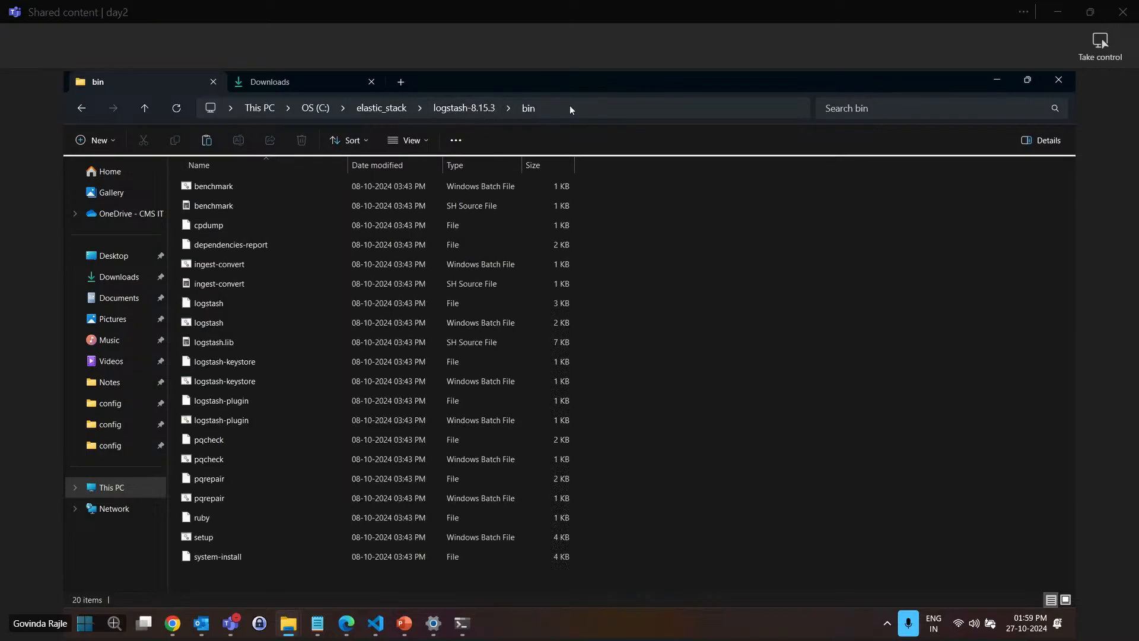
click(571, 106)
key(ctrl+c)
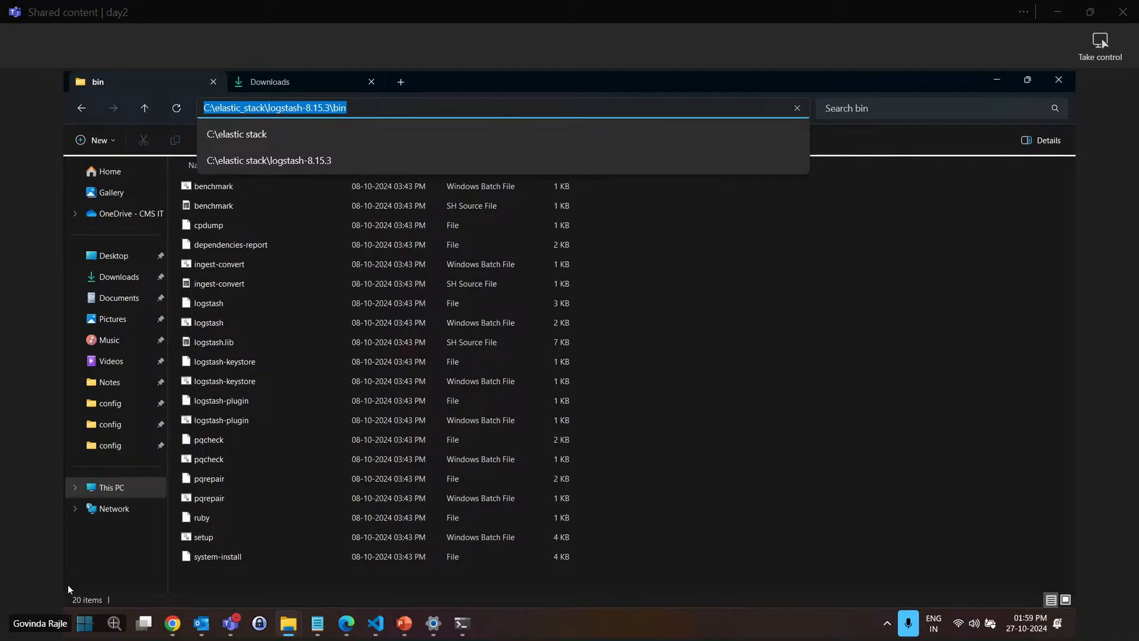
Open an administrator terminal and change the directory to C:\elastic_stack\logstash-8.15.3\bin
right_click(84, 623)
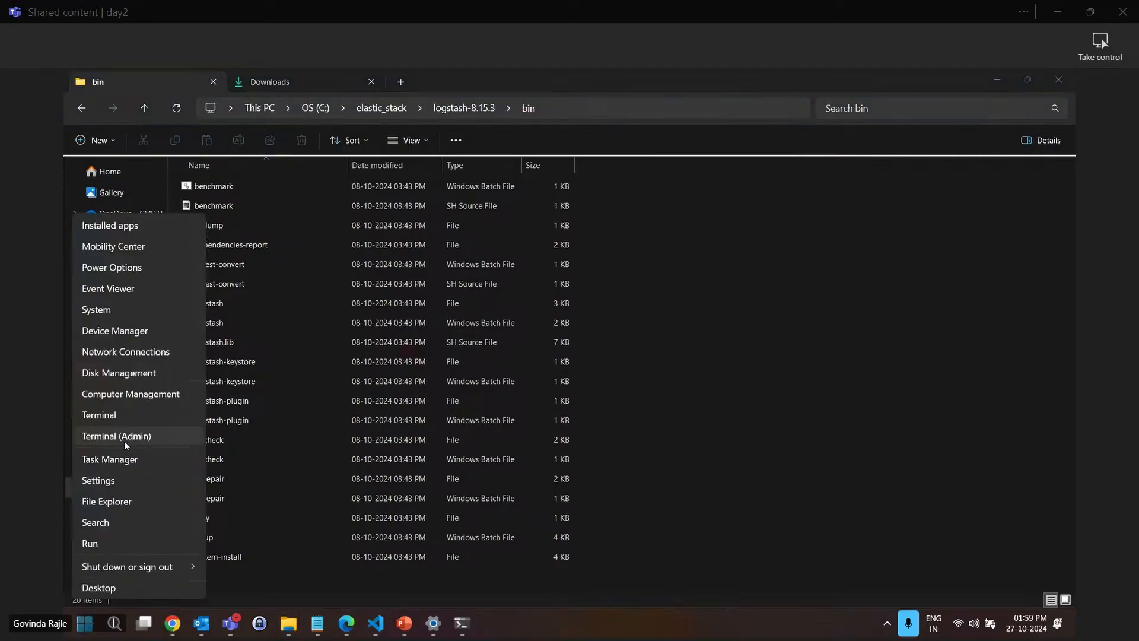
click(123, 440)
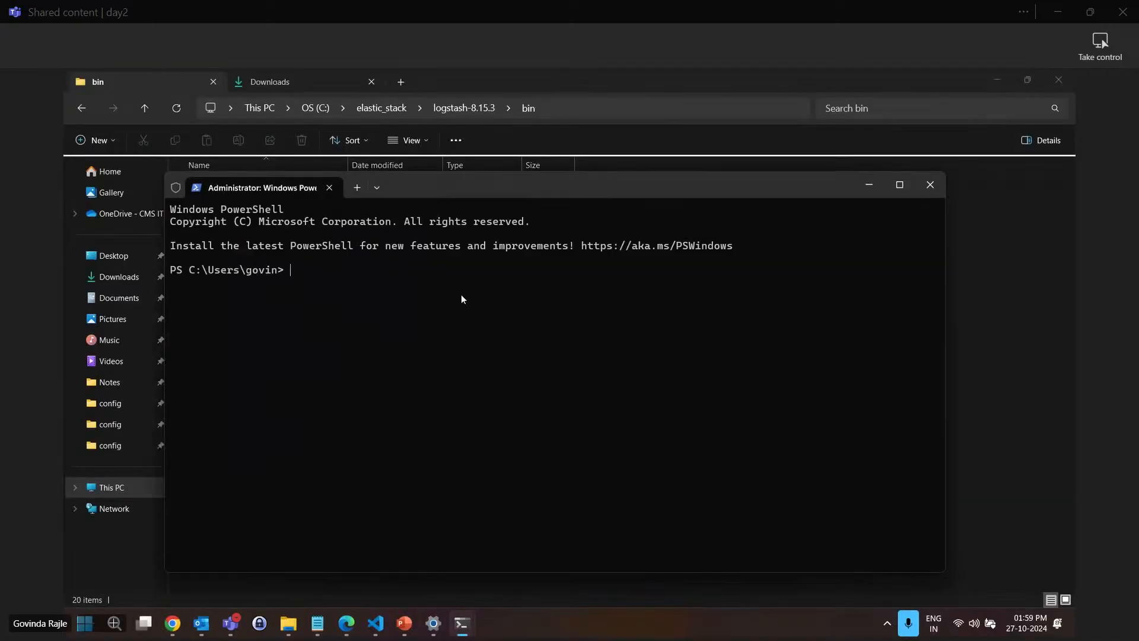
drag(528, 187, 638, 178)
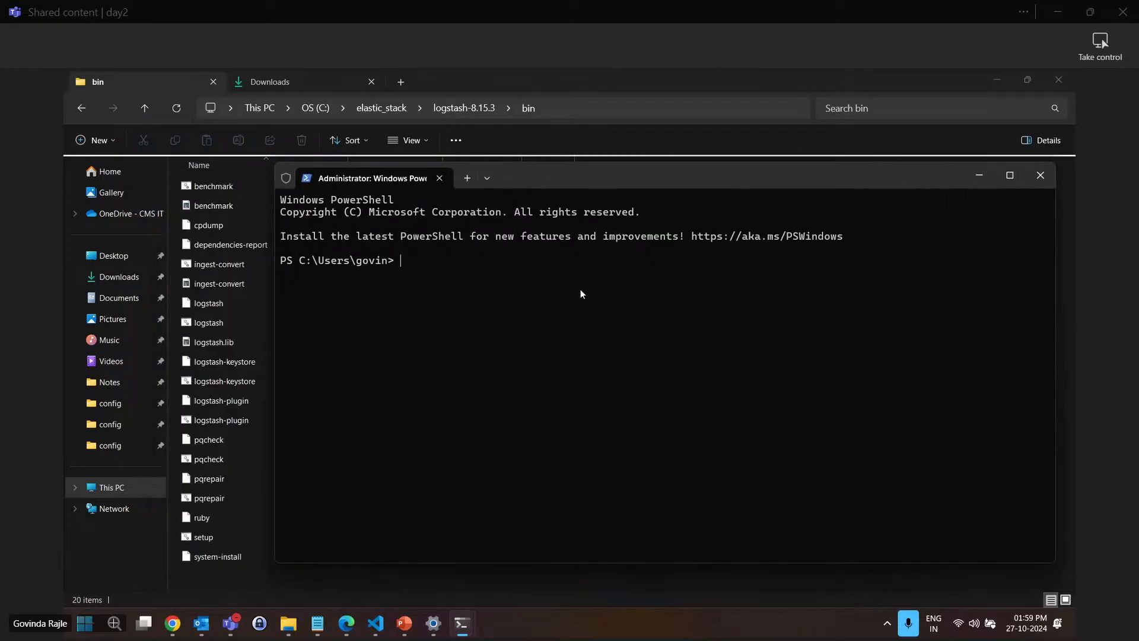
text(cd)
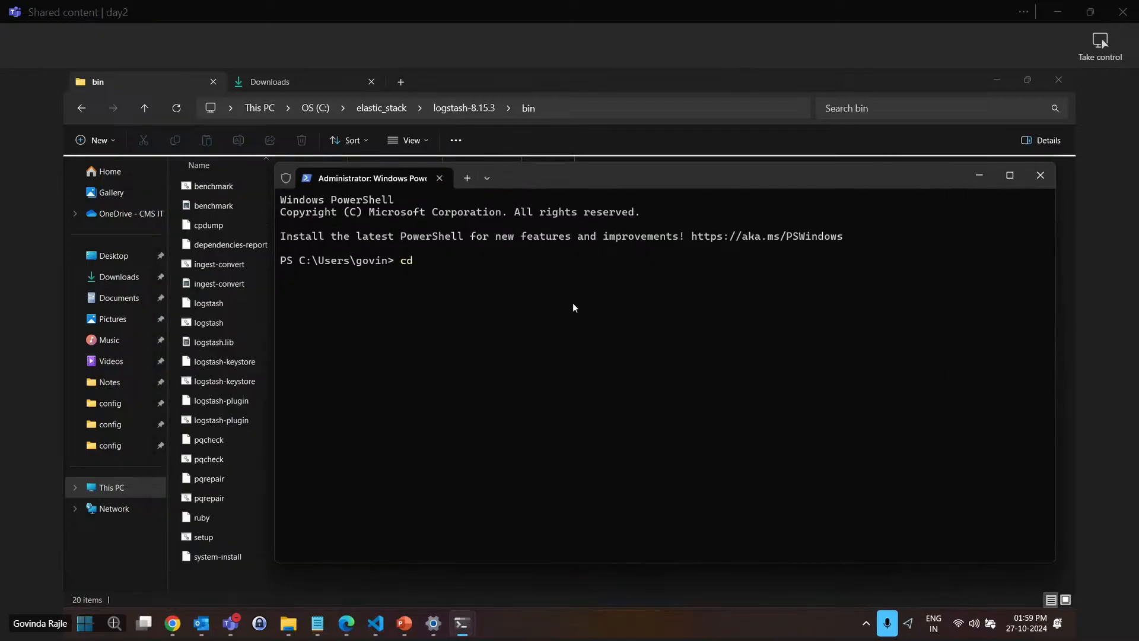
key(ctrl+v)
key(Return)
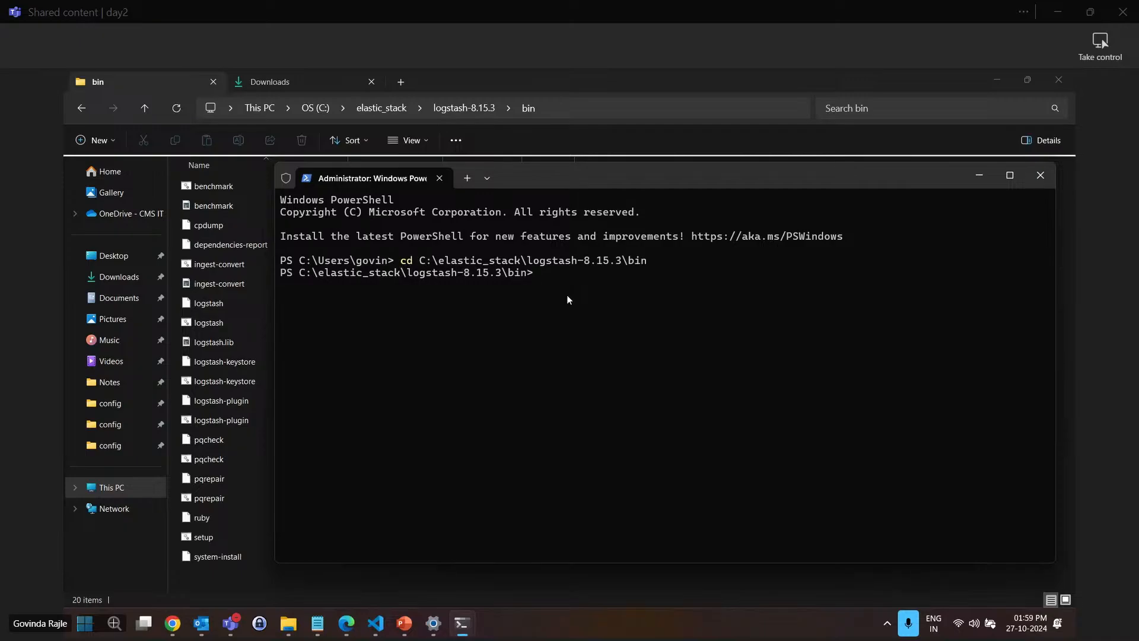
Enter .\logstash.bat -f at the prompt without running it, and copy the path of logstash.conf from the Logstash config folder
text(.\logstash.bat -f)
click(586, 135)
click(145, 107)
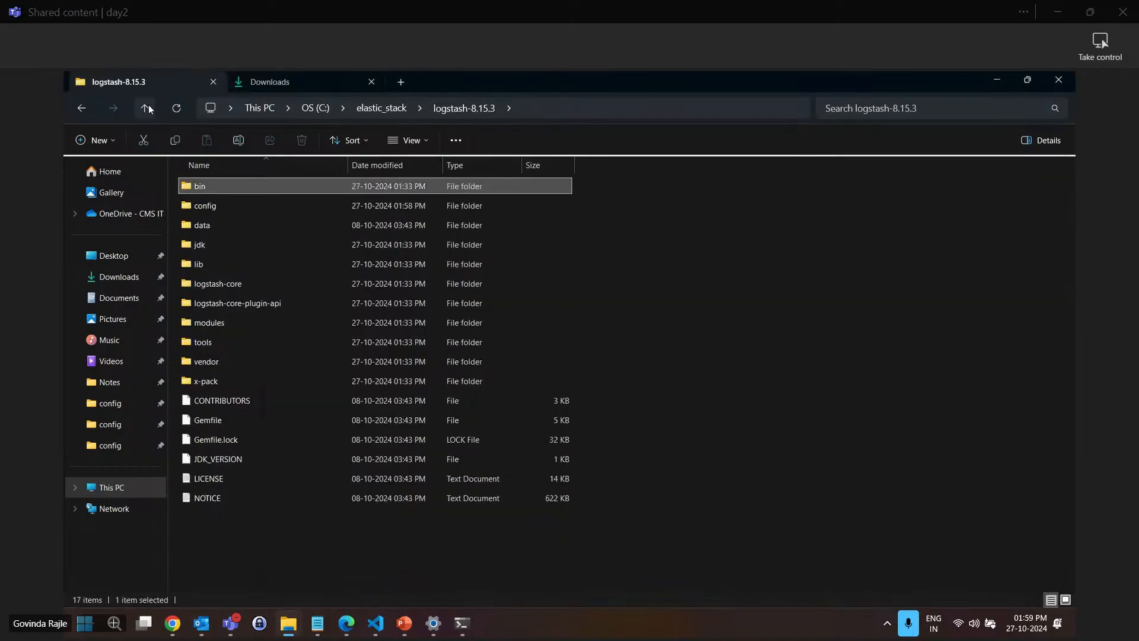
double_click(205, 206)
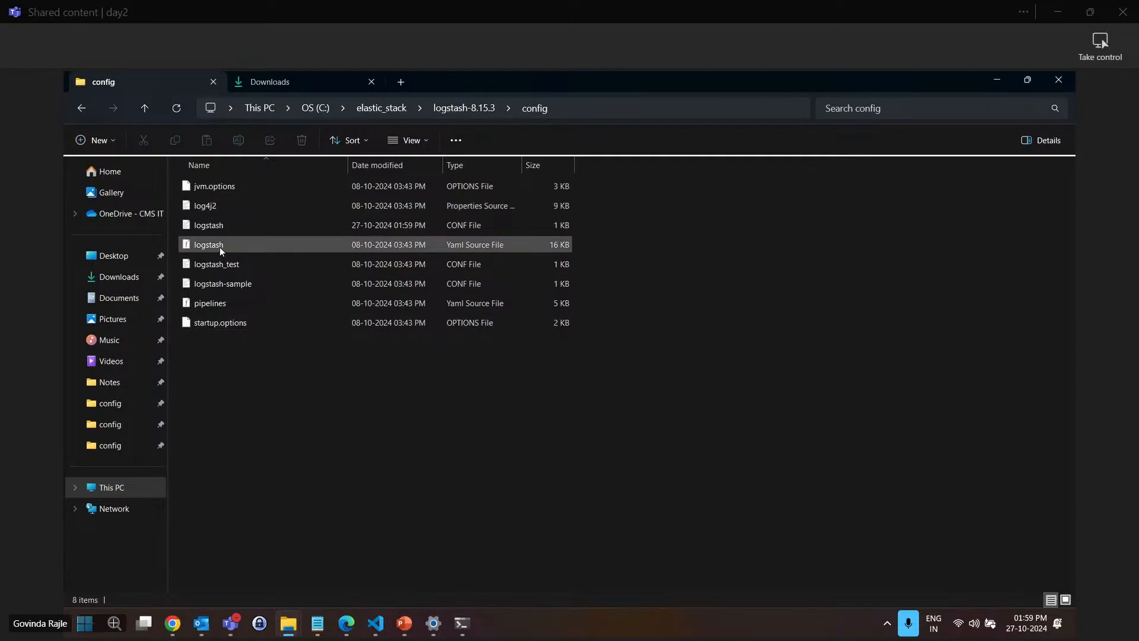
click(223, 228)
right_click(223, 225)
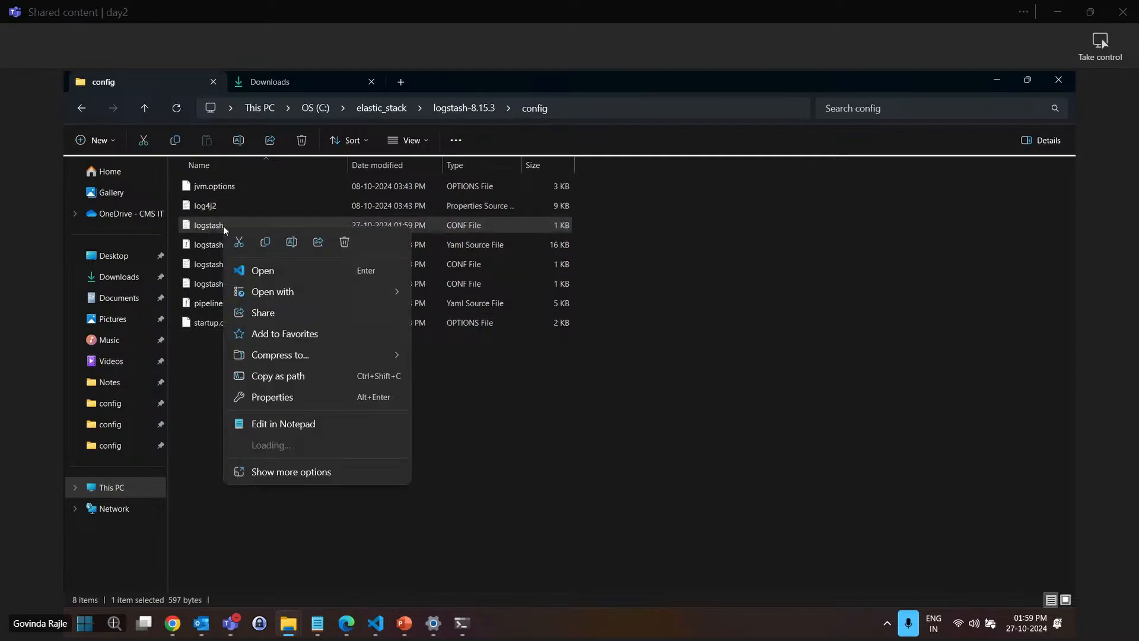
click(278, 377)
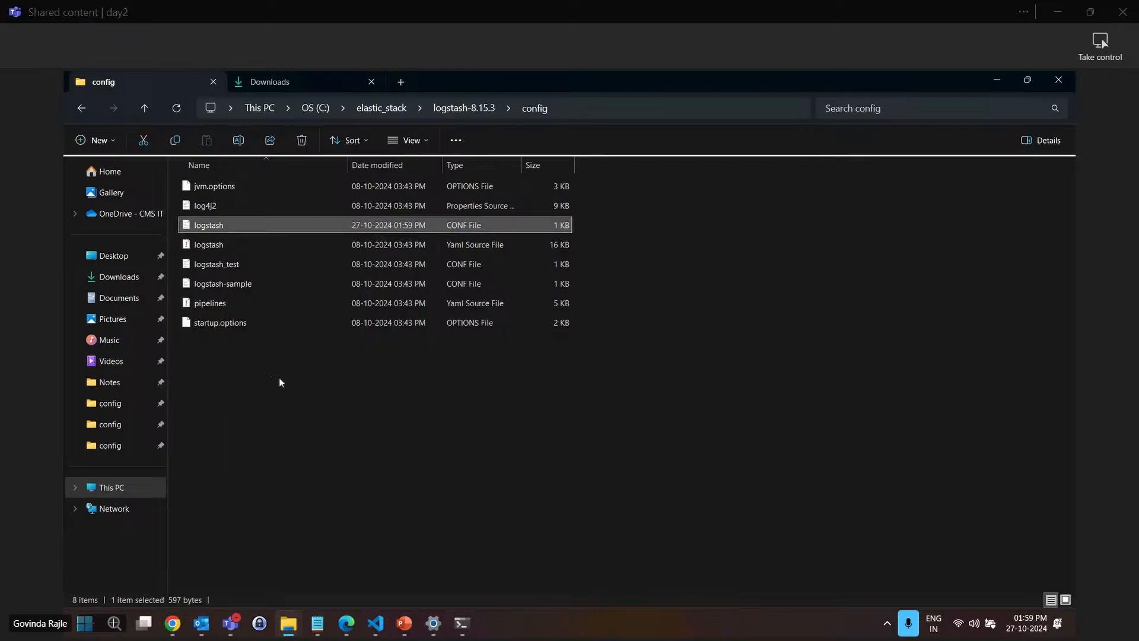
Complete the PowerShell command with the unquoted path C:\elastic_stack\logstash-8.15.3\config\logstash.conf and run it to start Logstash
mouse_move(464, 631)
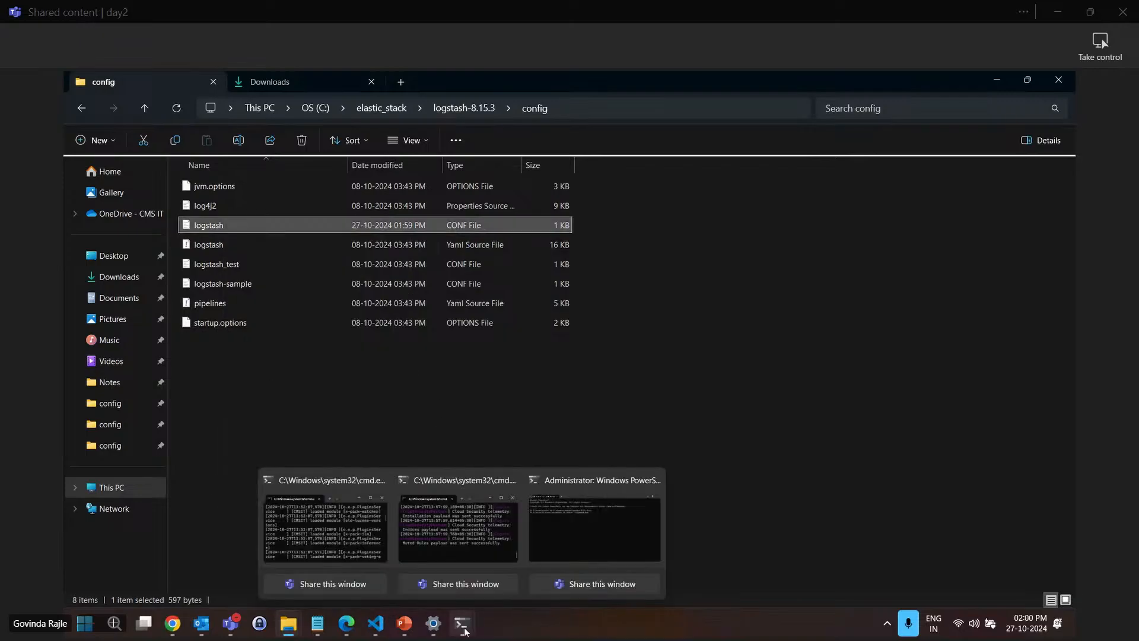
click(584, 543)
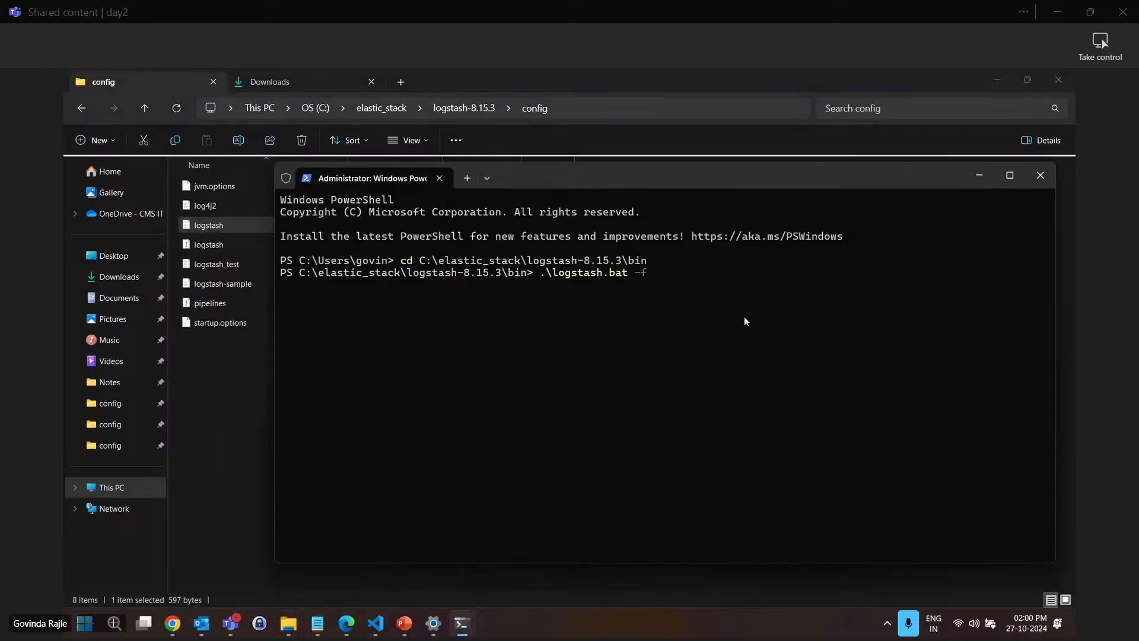
key(ctrl+v)
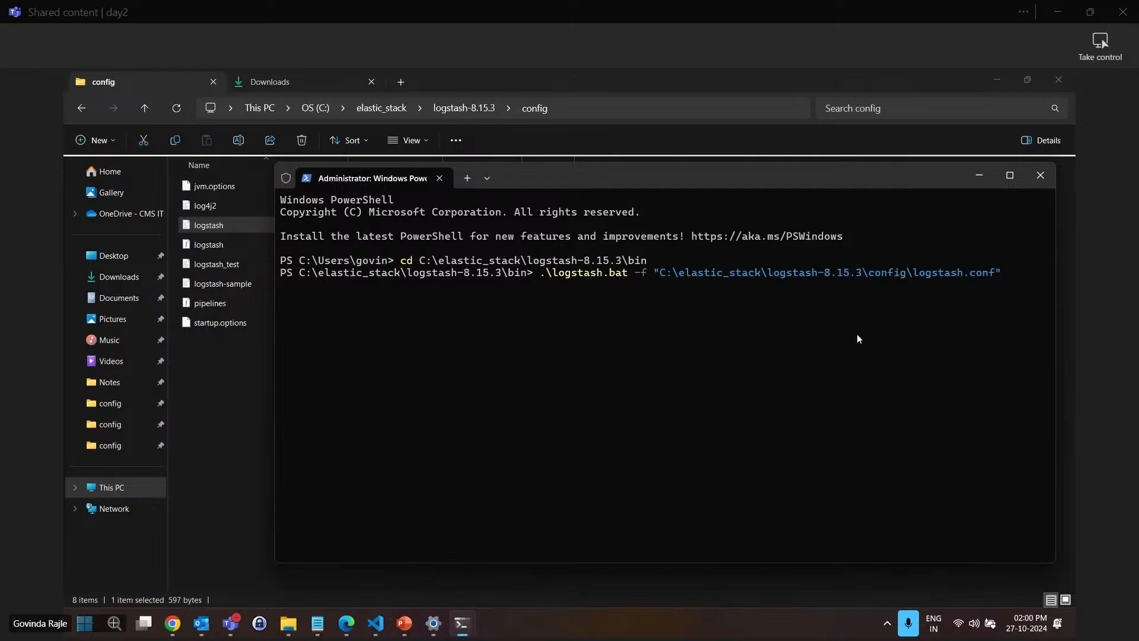
key(BackSpace)
key(Left)
key(Left)
key(Left)
key(Left)
key(Left)
key(Left)
key(Left)
key(Left)
key(Left)
key(Left)
key(Left)
key(Left)
key(Left)
key(Left)
key(Left)
key(Left)
key(Left)
key(Left)
key(Left)
key(Left)
key(Left)
key(Left)
key(BackSpace)
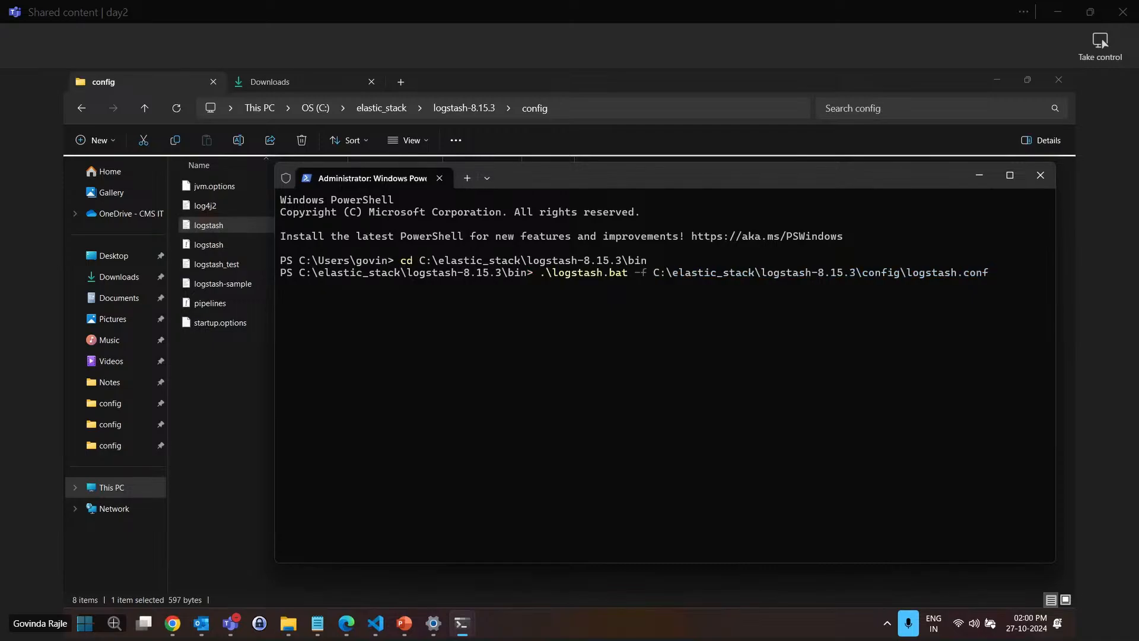
key(Return)
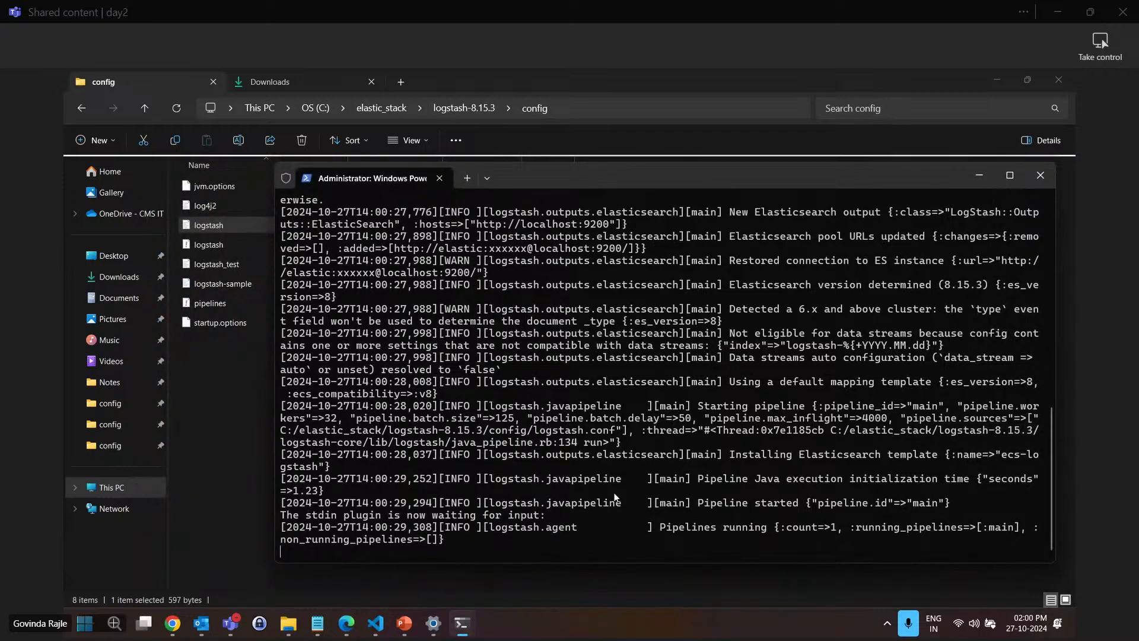
Send two empty input lines to the running Logstash pipeline and highlight the first event's timestamp
key(Return)
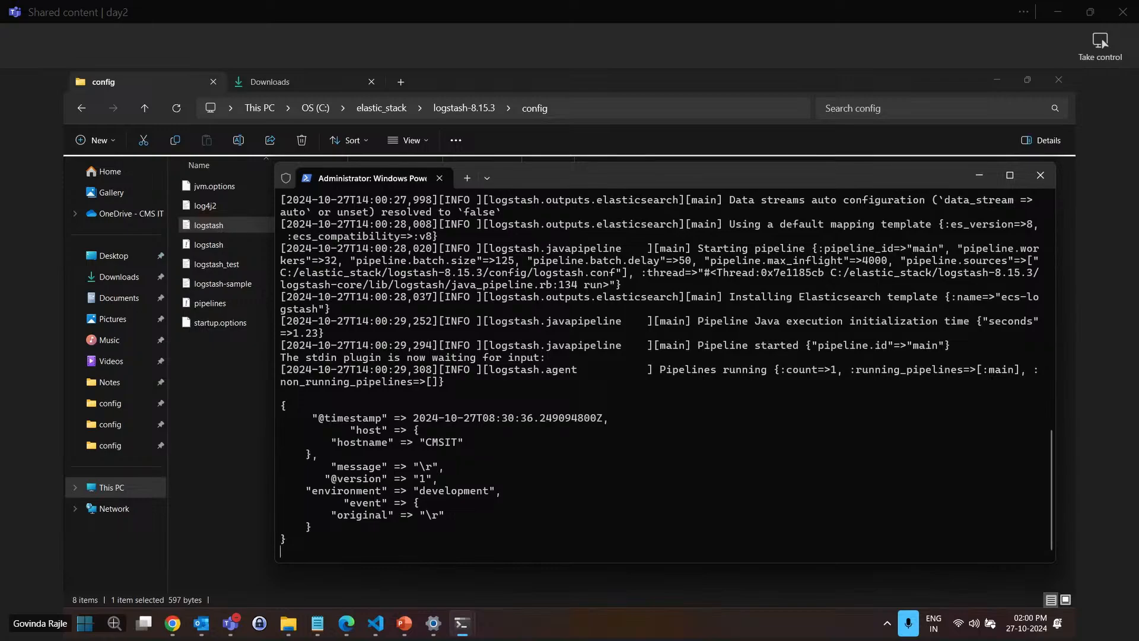
key(Return)
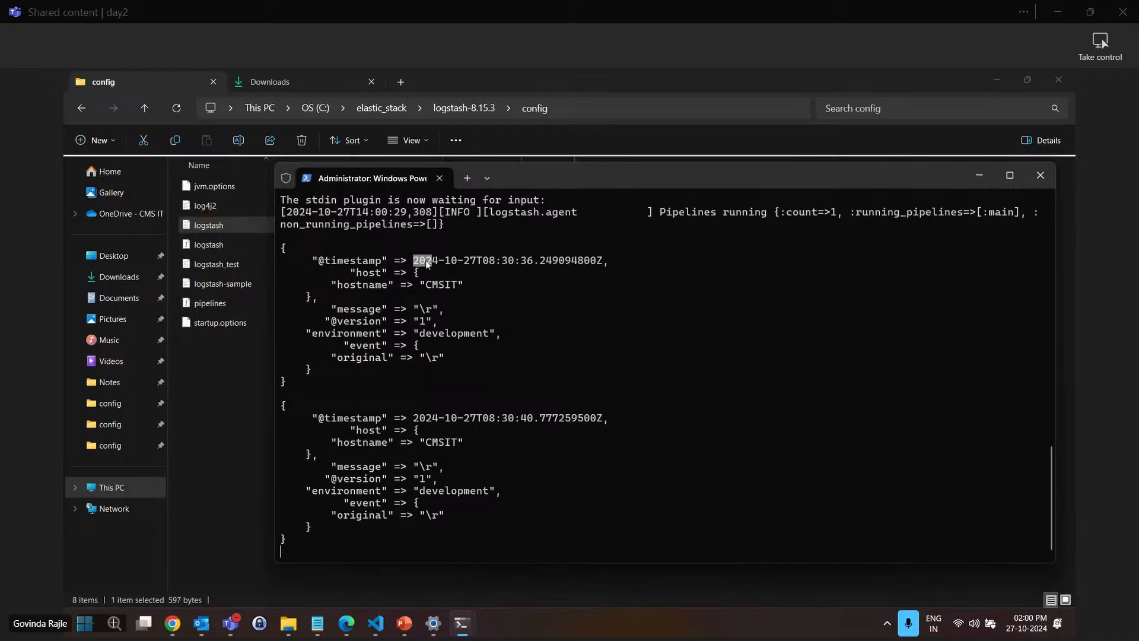
drag(545, 260, 596, 261)
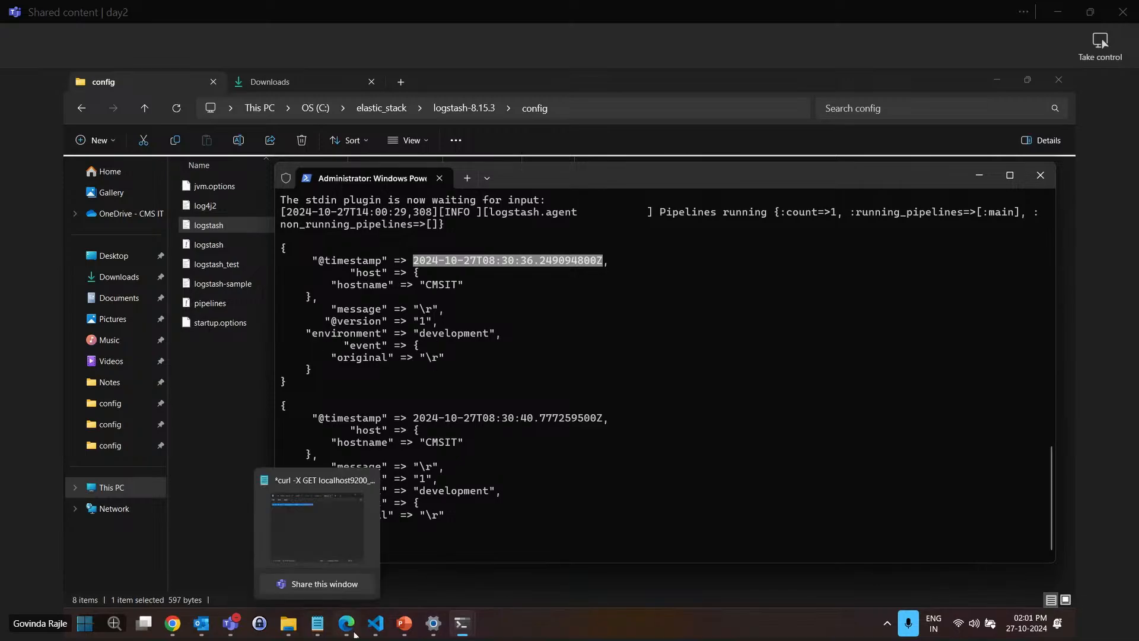
Check logstash.conf in VS Code, then send the line "Hello everyone!" to the running Logstash pipeline in the terminal
click(376, 623)
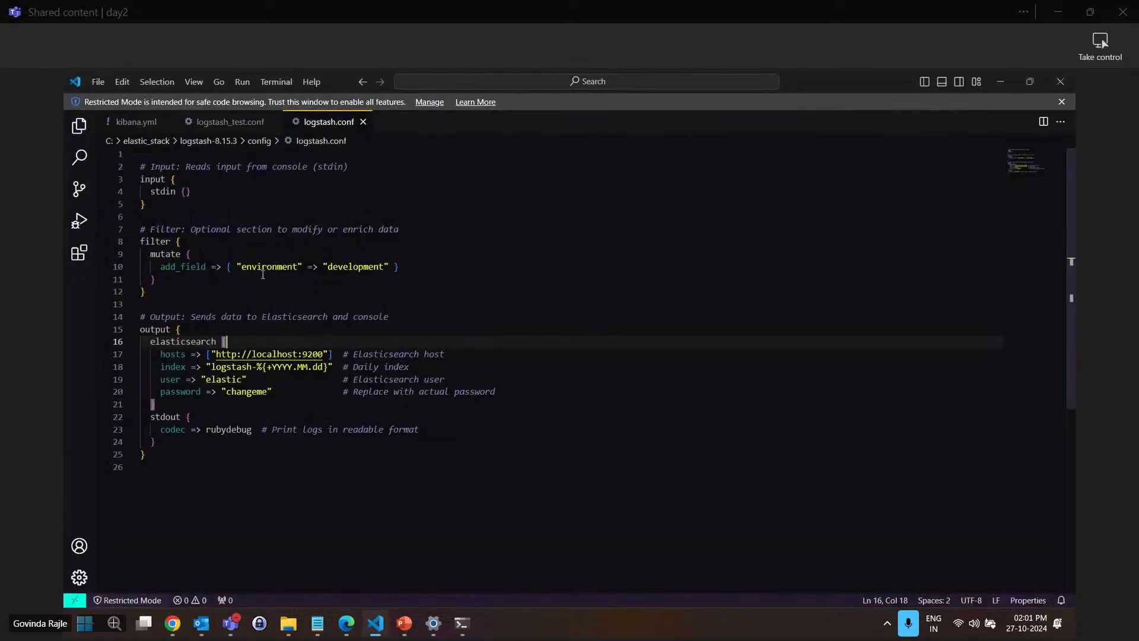
click(1000, 82)
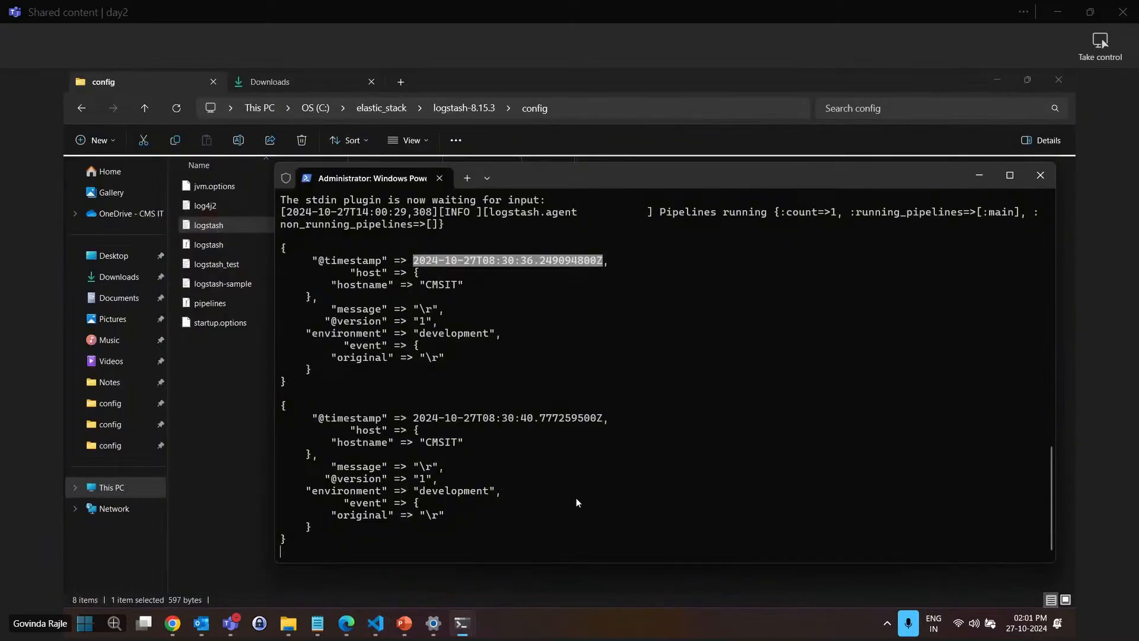
text(he)
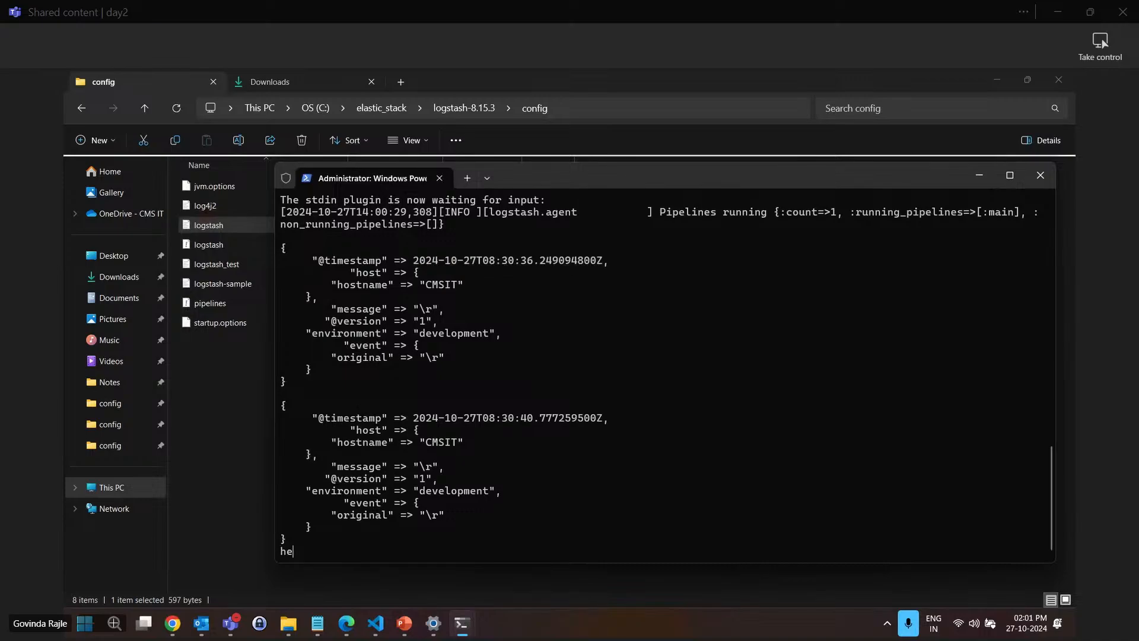
key(BackSpace)
key(BackSpace)
text(Hello everyone !)
key(Return)
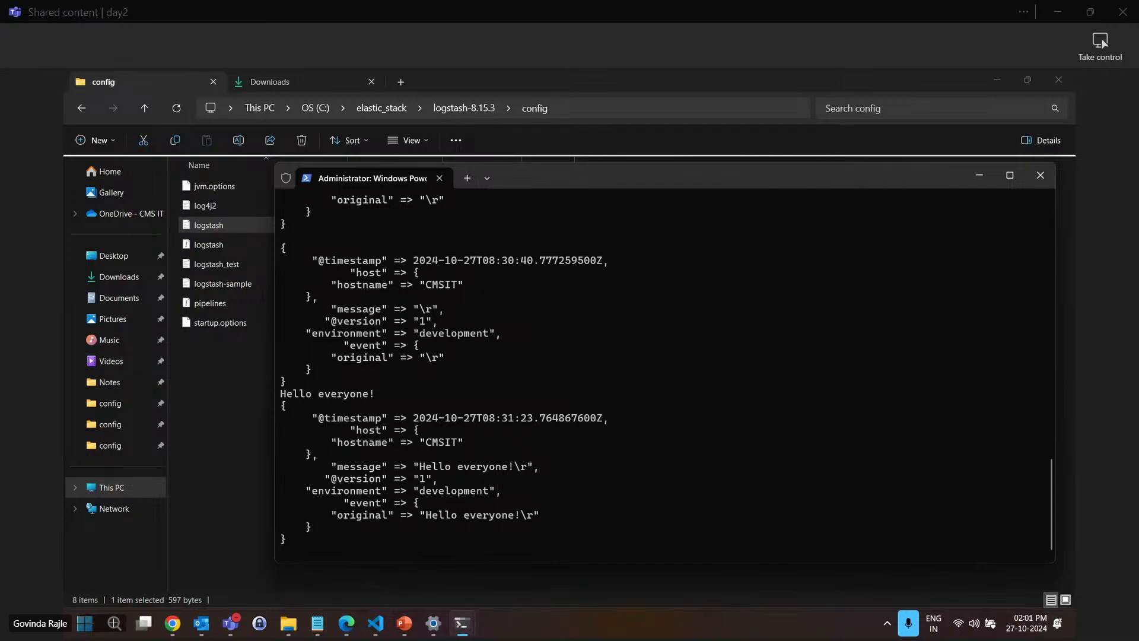
Highlight the message field of the "Hello everyone!" event in the Logstash output
drag(337, 467, 524, 463)
click(455, 470)
drag(336, 468, 534, 472)
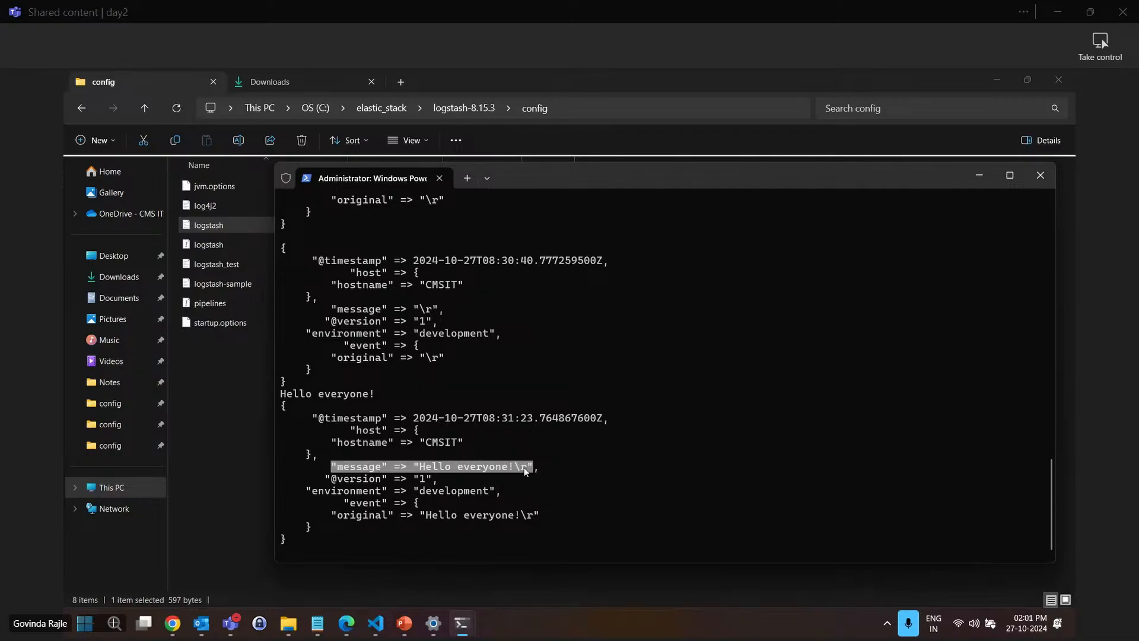
Switch to Kibana in Chrome and open the Dev Tools console
mouse_move(200, 627)
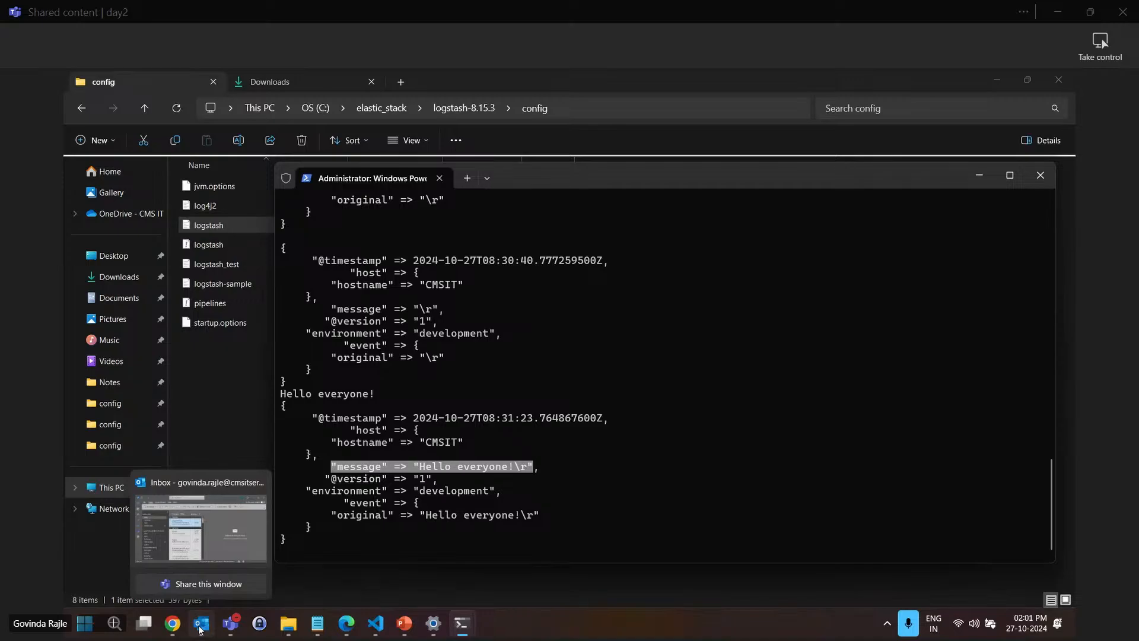
click(127, 537)
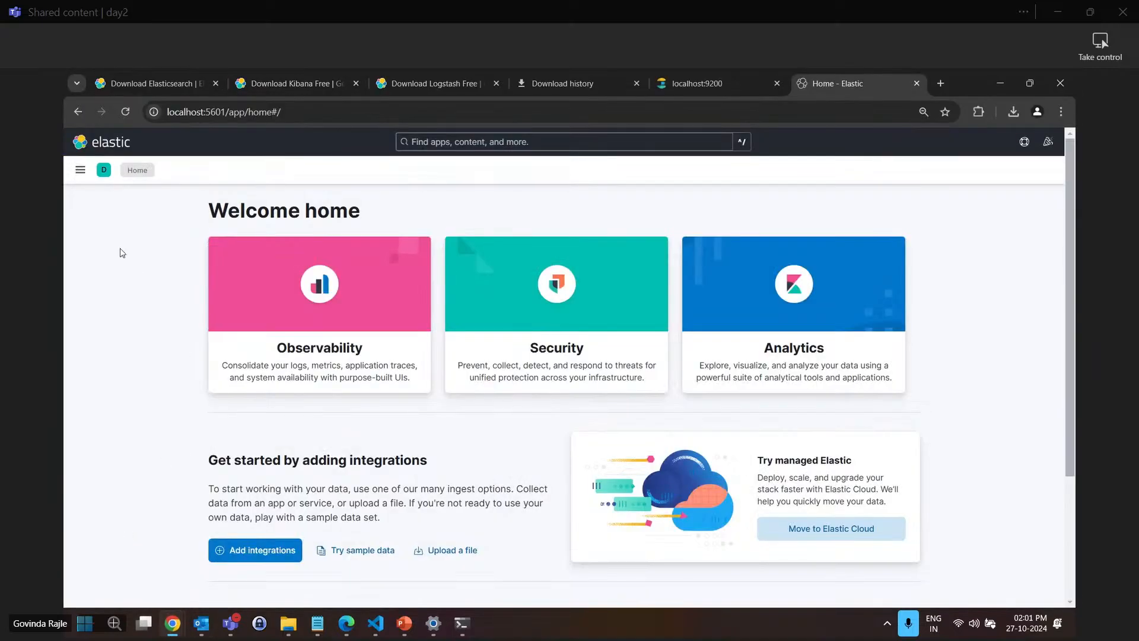
click(80, 169)
scroll(146, 403, down, 3)
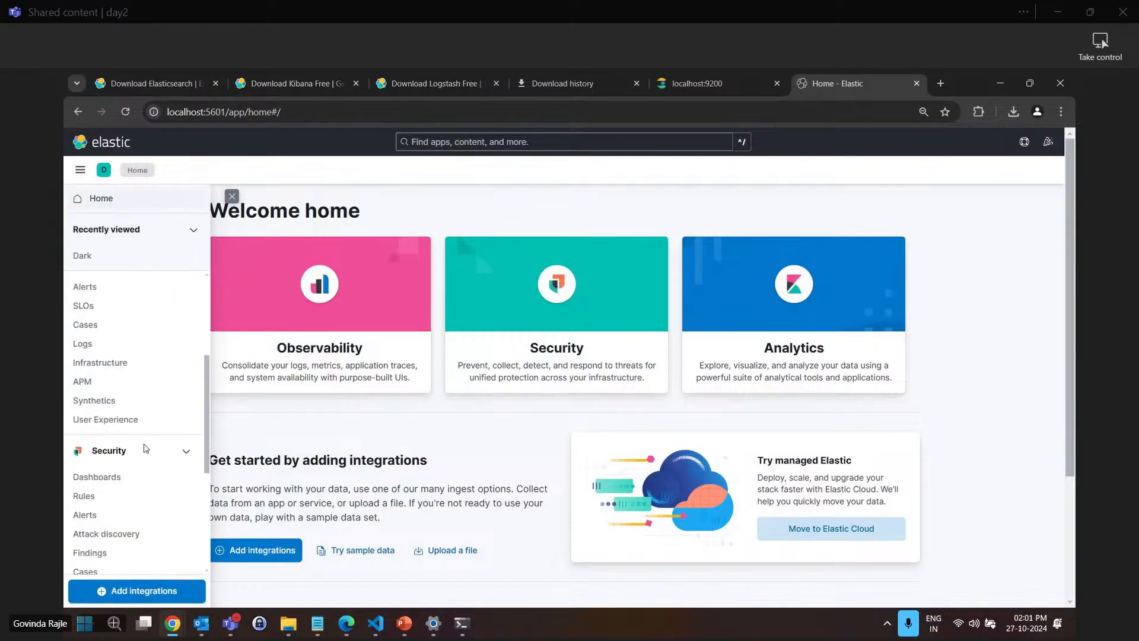
scroll(145, 449, down, 3)
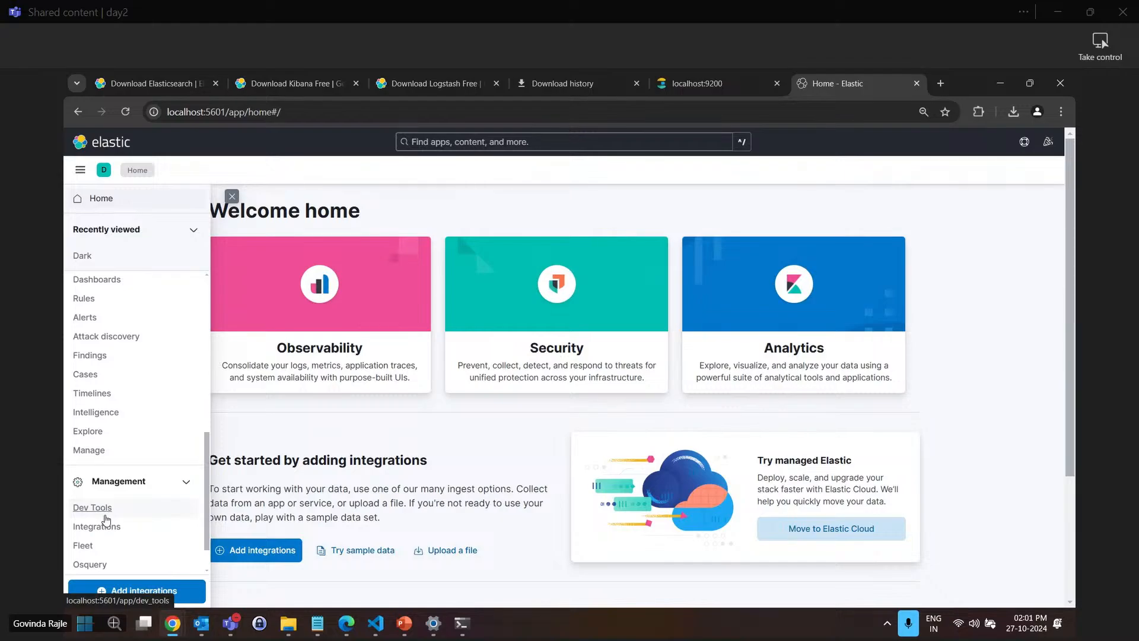
click(93, 508)
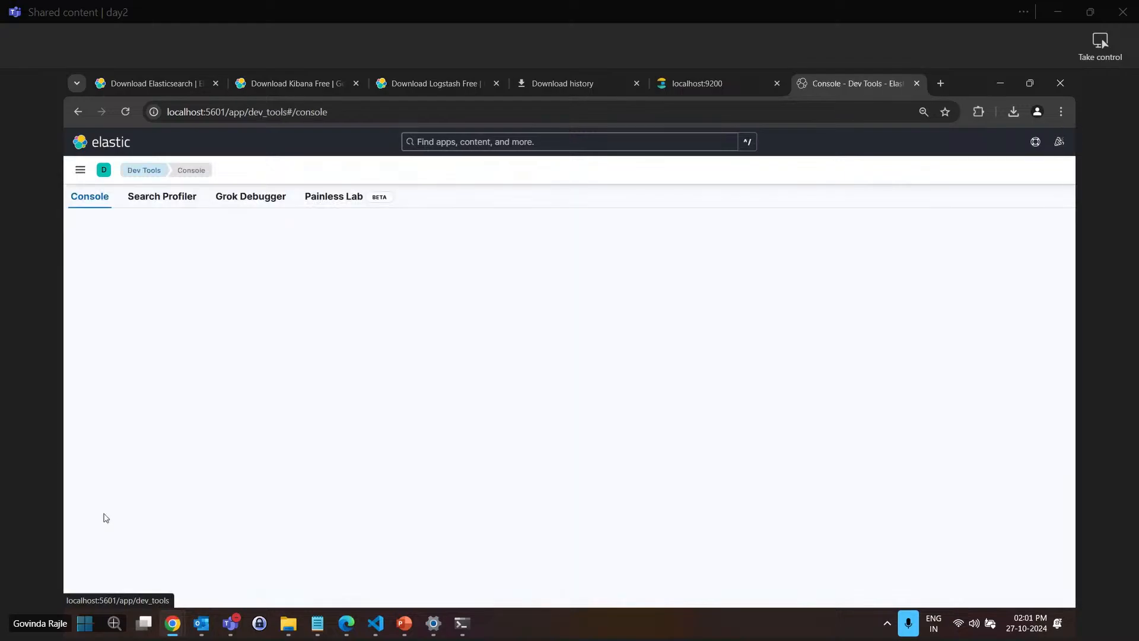
Delete the extra blank line above the GET /logstash-*/_search?pretty request and place the cursor at the end of its body
click(234, 411)
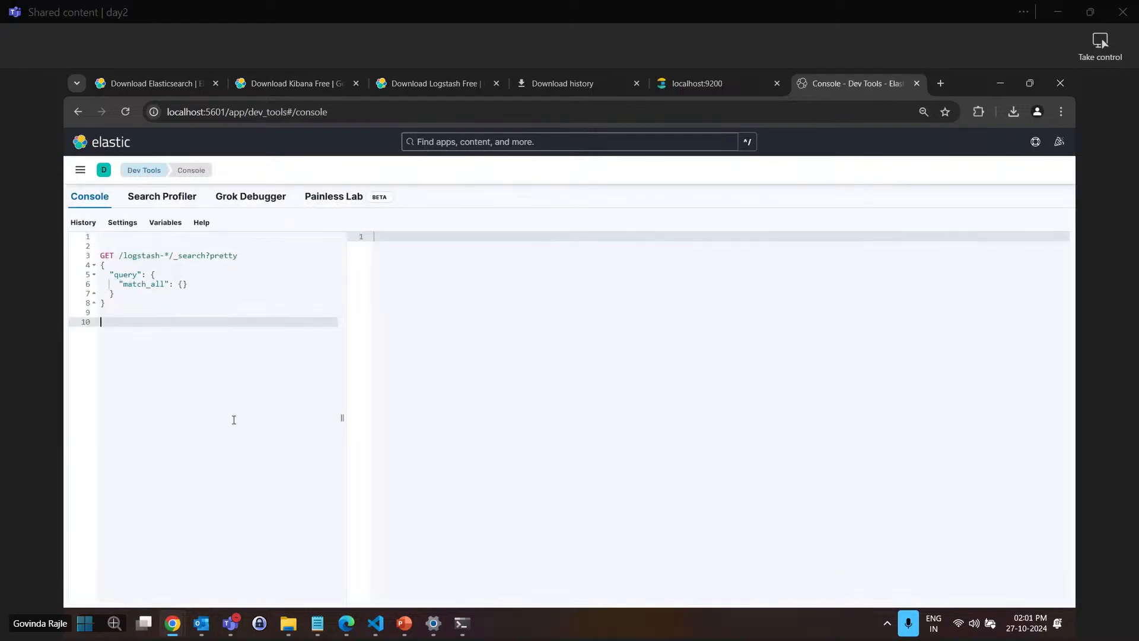
click(121, 246)
key(BackSpace)
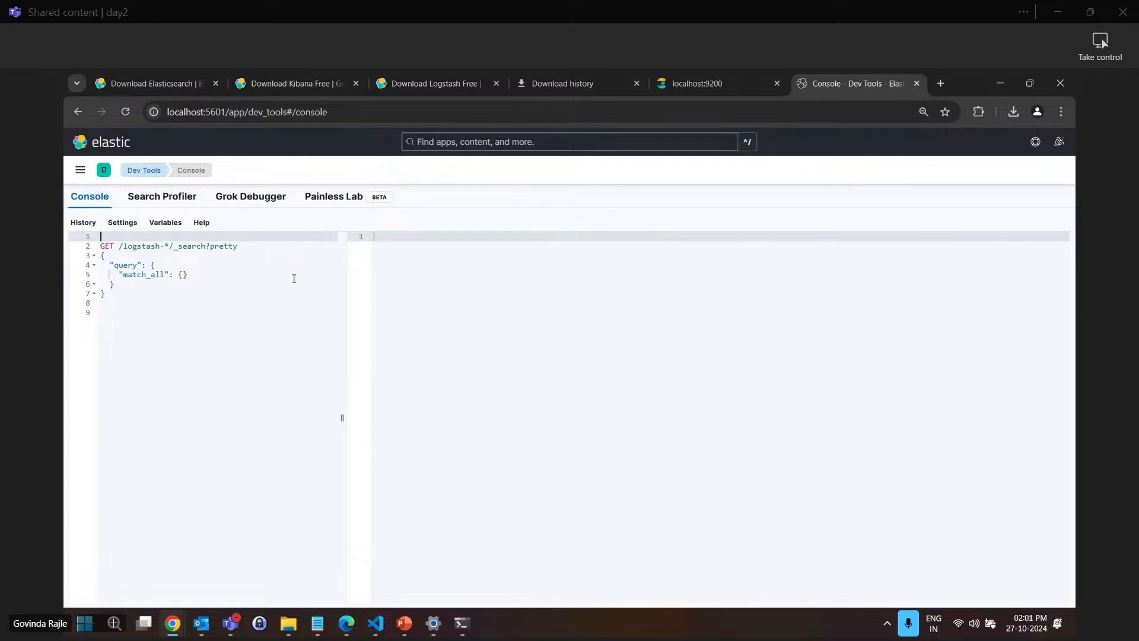
click(222, 350)
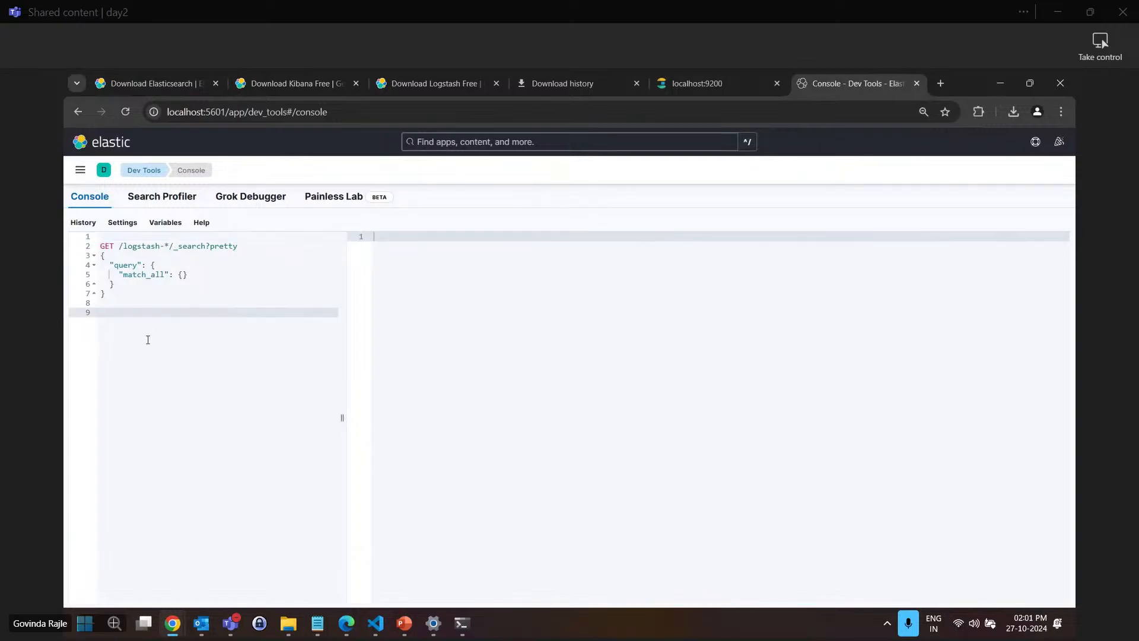
click(121, 293)
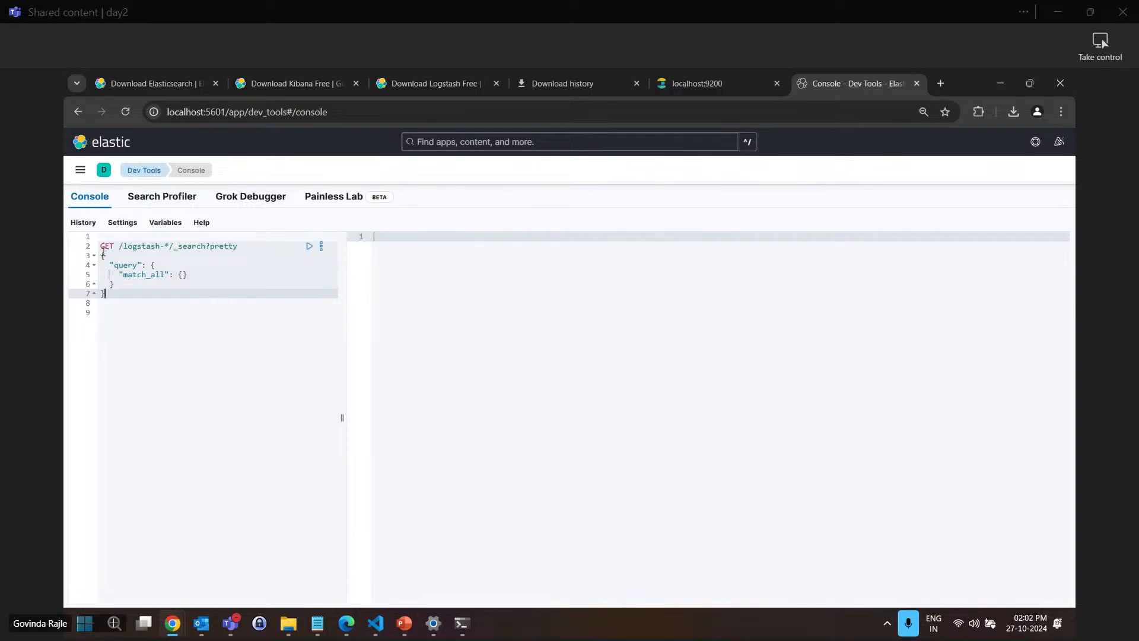
Copy the Dev Tools console address and paste it as the address in a new Incognito window
click(225, 112)
key(ctrl+c)
click(1059, 113)
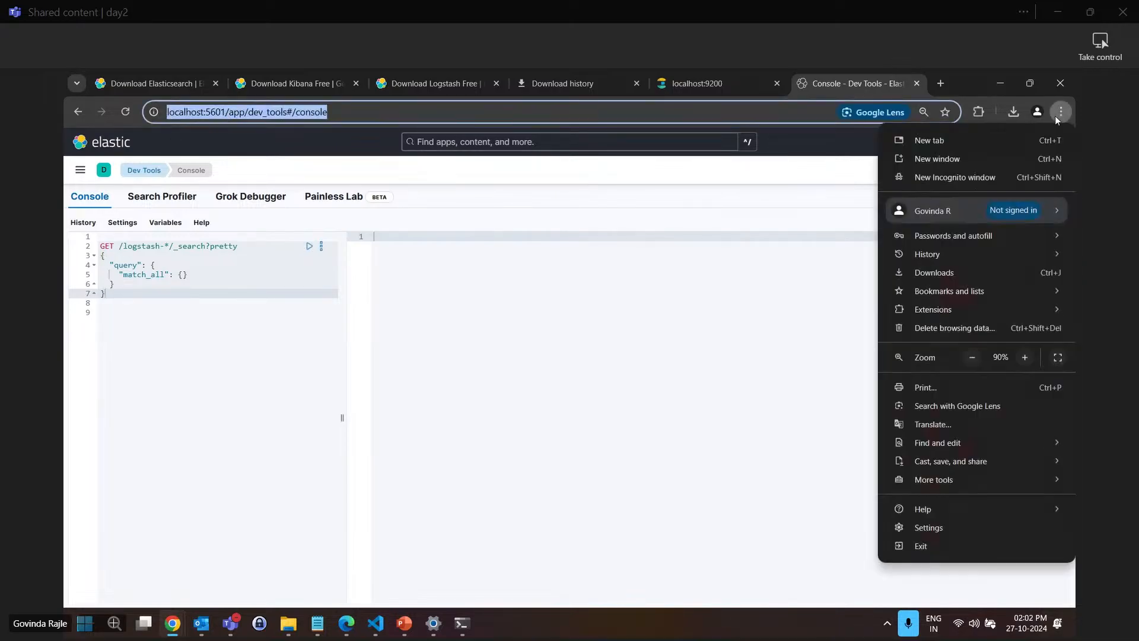
click(954, 177)
key(ctrl+v)
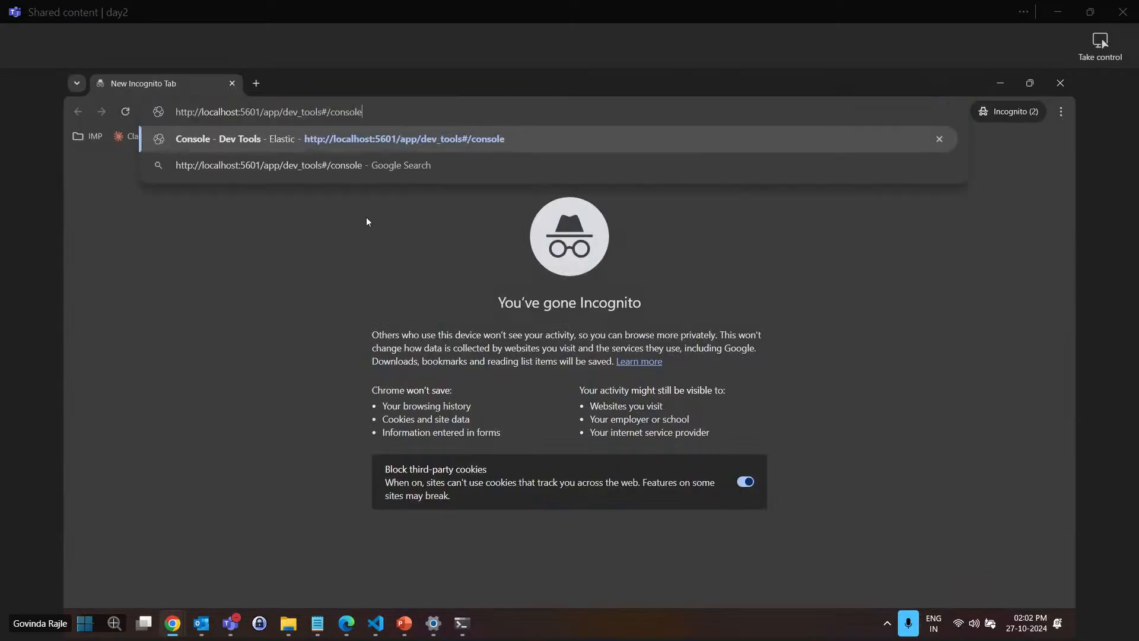
key(BackSpace)
key(BackSpace)
key(BackSpace)
key(BackSpace)
key(BackSpace)
key(BackSpace)
key(BackSpace)
key(BackSpace)
key(BackSpace)
key(BackSpace)
key(BackSpace)
key(BackSpace)
key(BackSpace)
key(BackSpace)
key(BackSpace)
key(BackSpace)
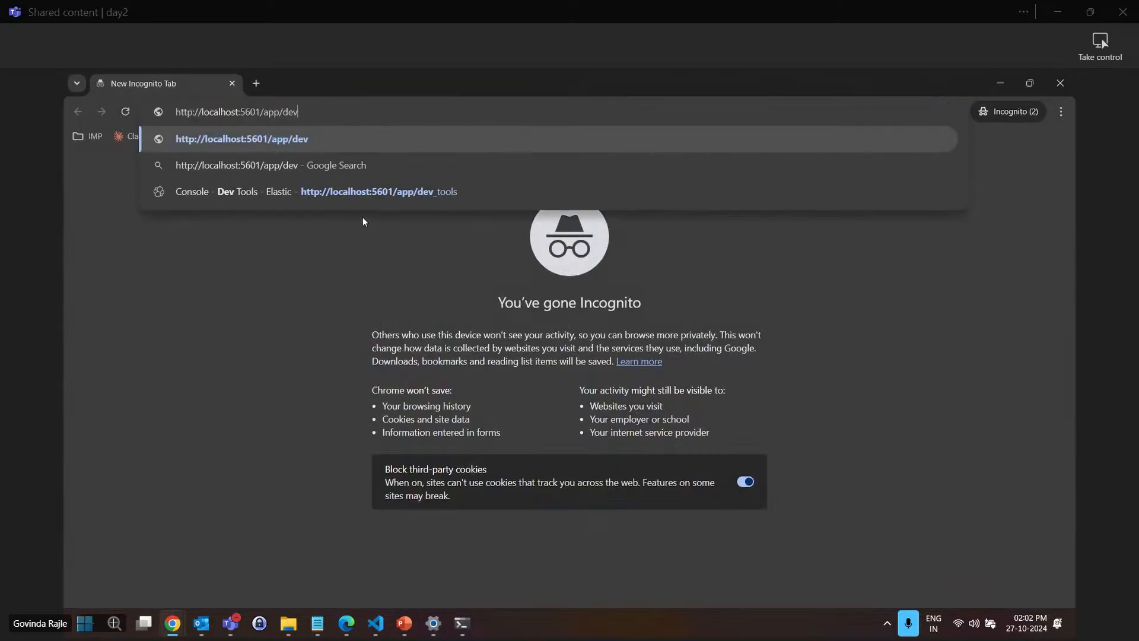
key(BackSpace)
key(BackSpace)
key(BackSpace)
key(BackSpace)
key(BackSpace)
key(BackSpace)
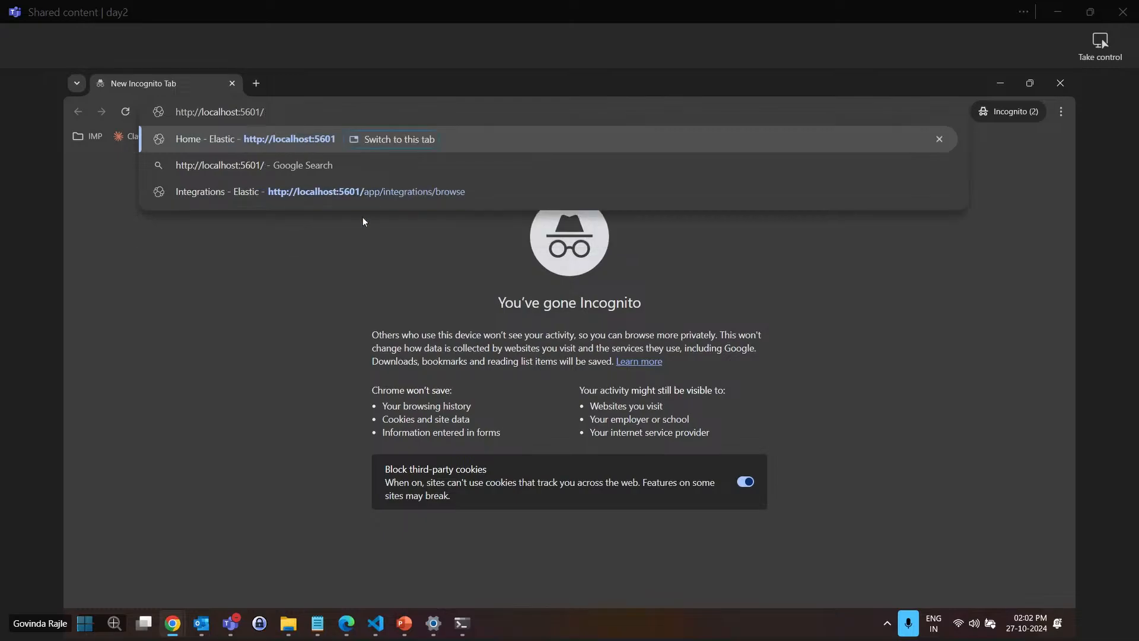
key(Return)
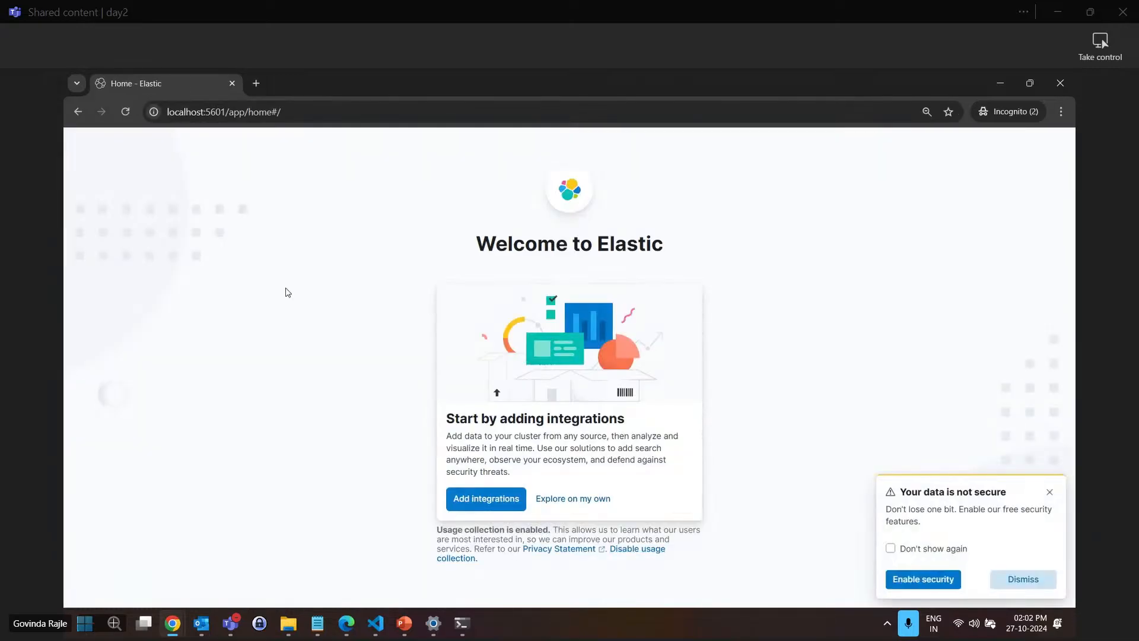
Skip the security notice and Elastic welcome page to explore independently, and open the Dev Tools console
click(1049, 493)
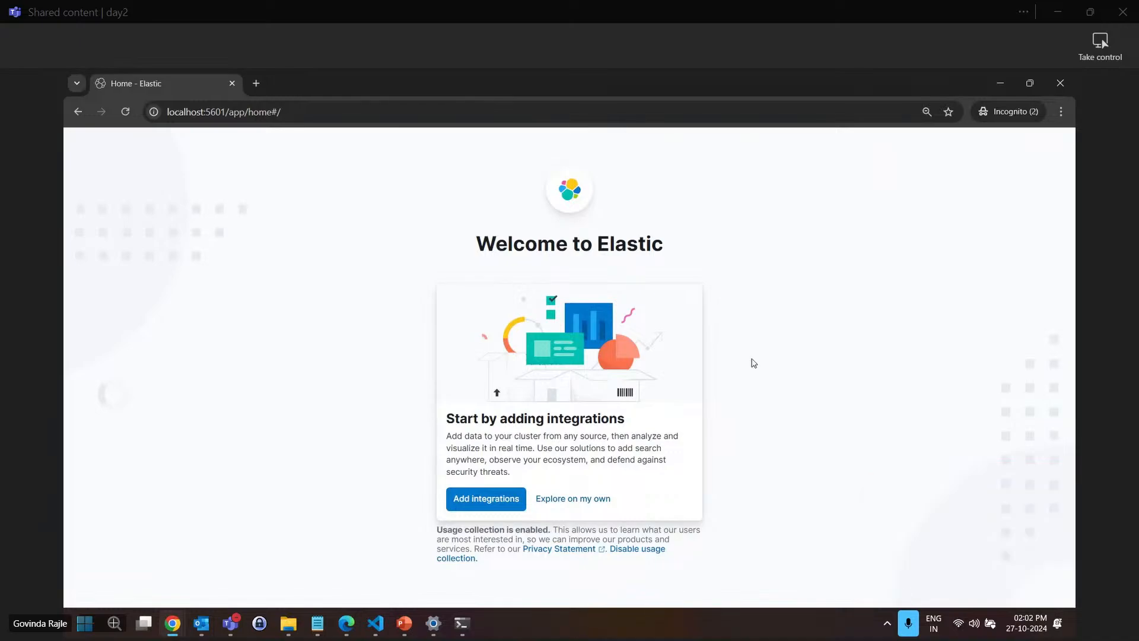
click(579, 501)
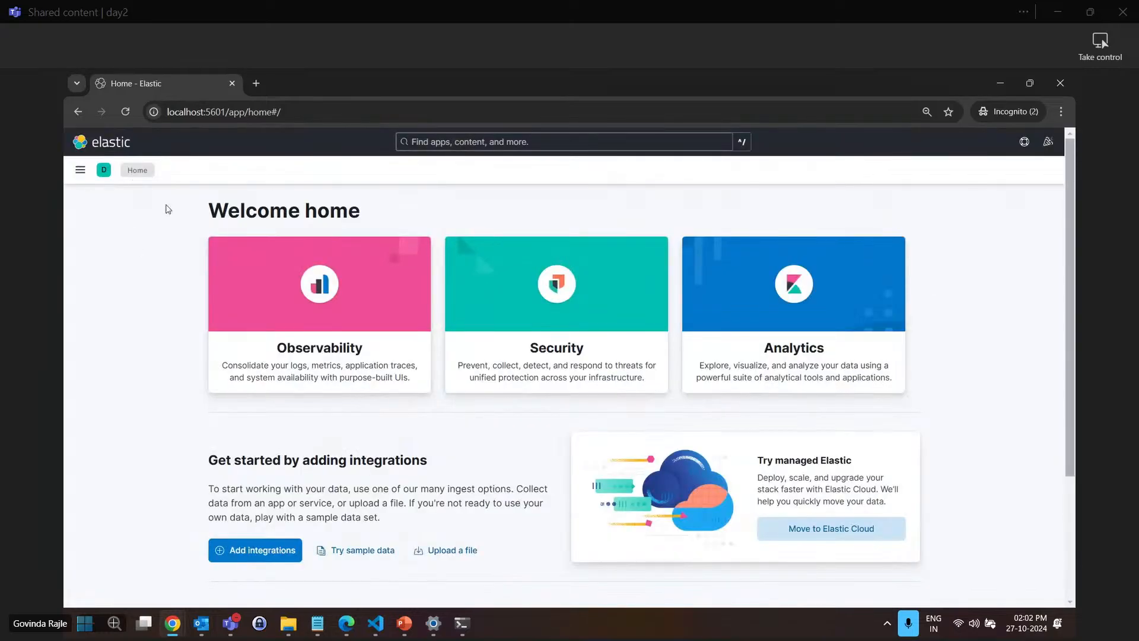
click(80, 169)
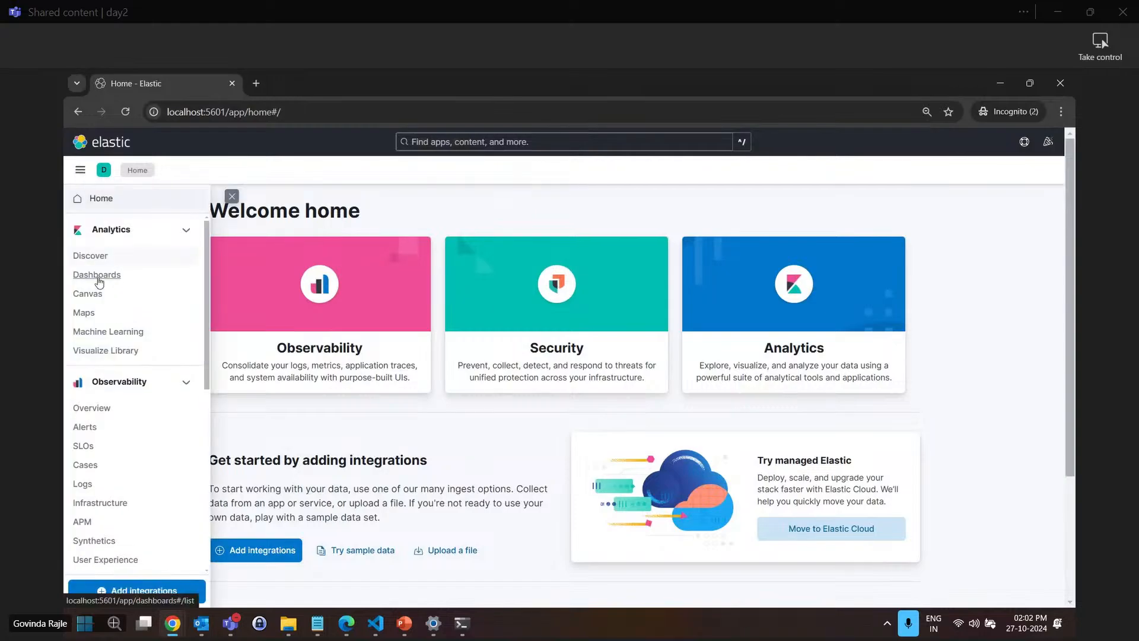
scroll(98, 283, down, 5)
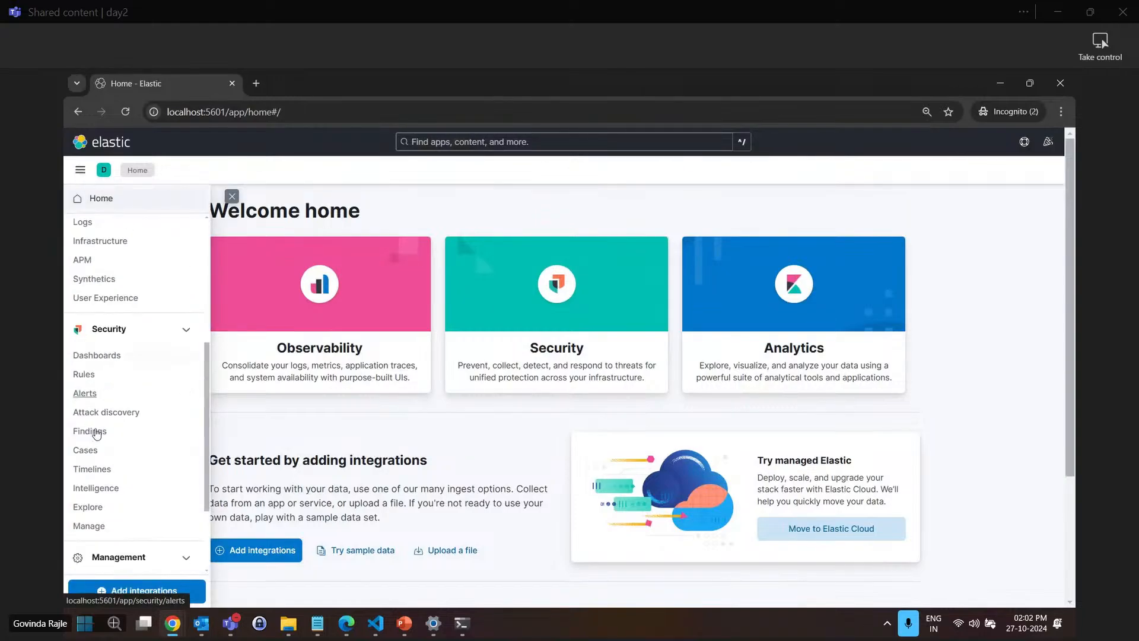
scroll(97, 433, down, 3)
click(86, 464)
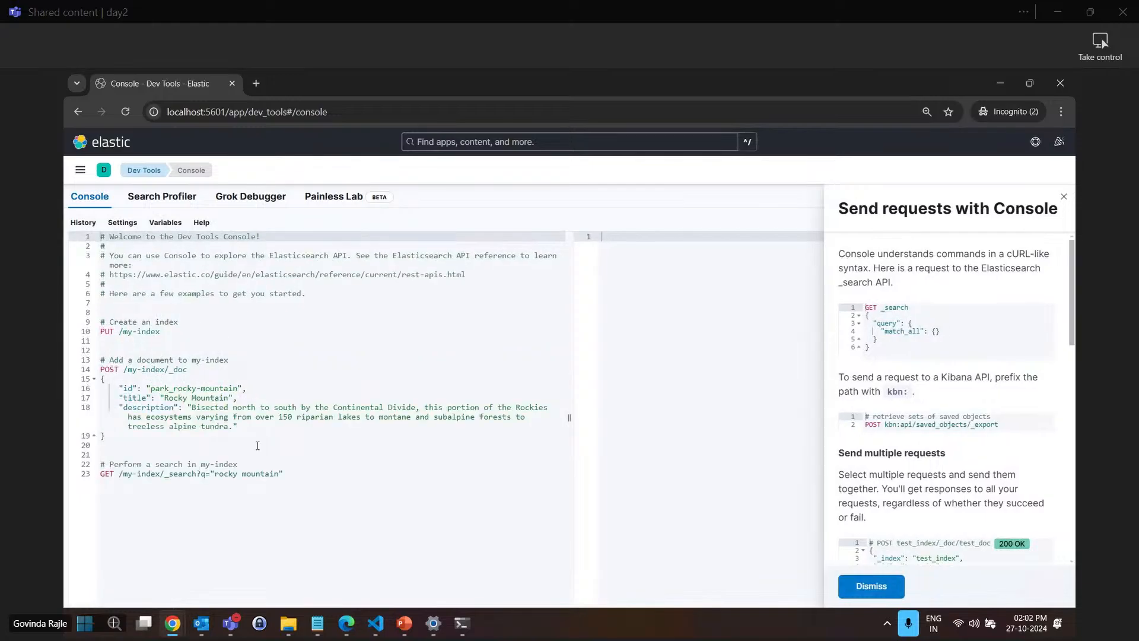
Delete all the sample requests from the console editor and dismiss the "Send requests with Console" help
click(313, 478)
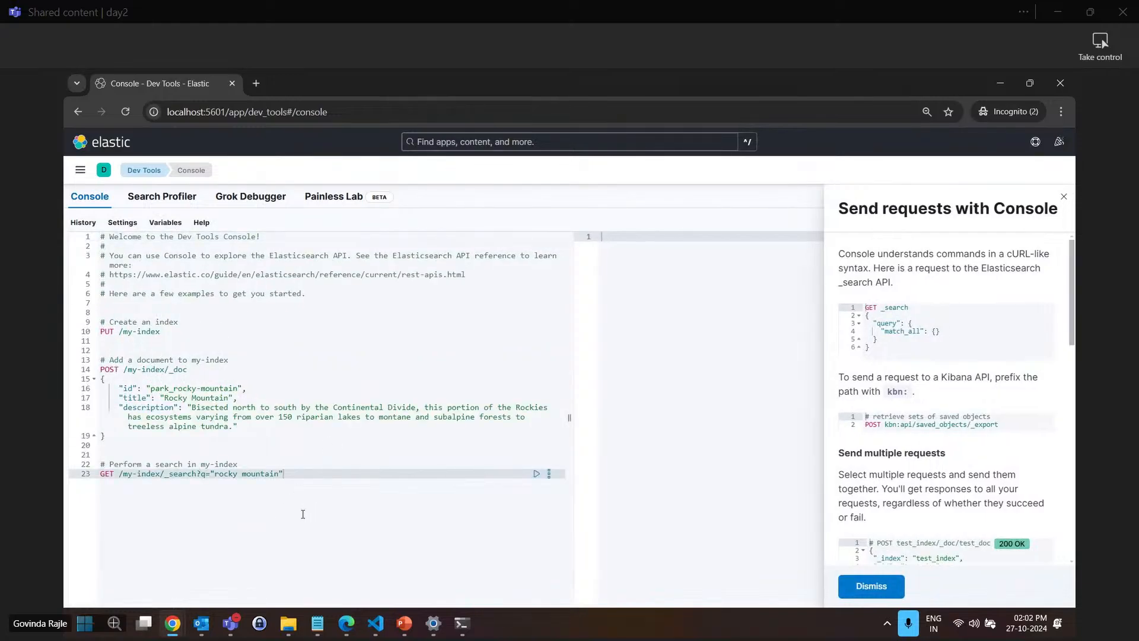
drag(303, 513, 97, 236)
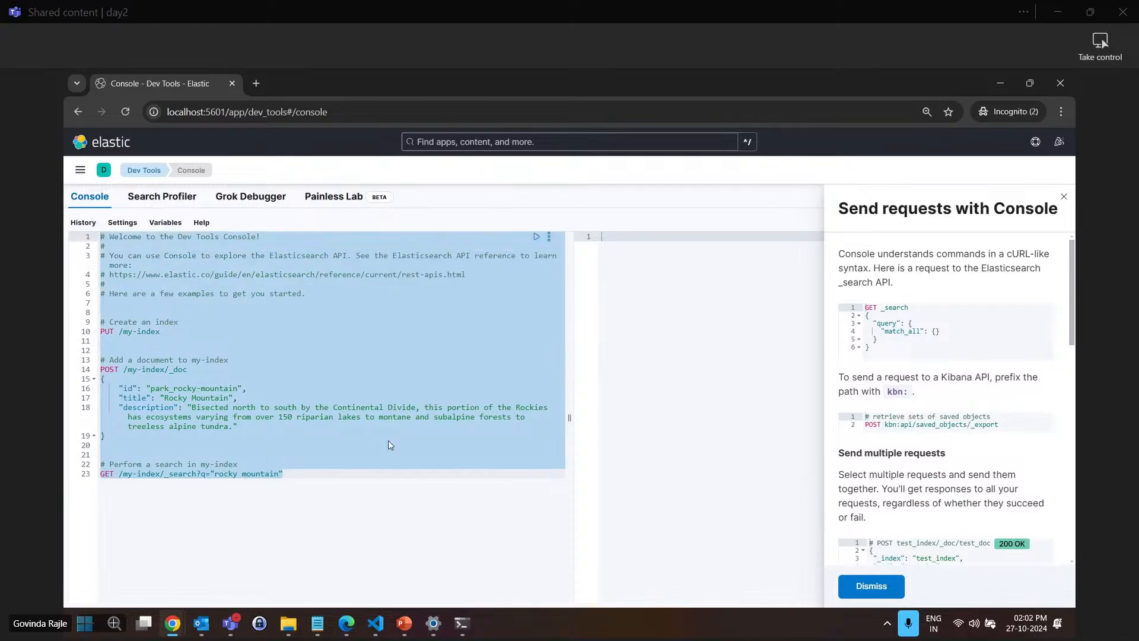
click(321, 502)
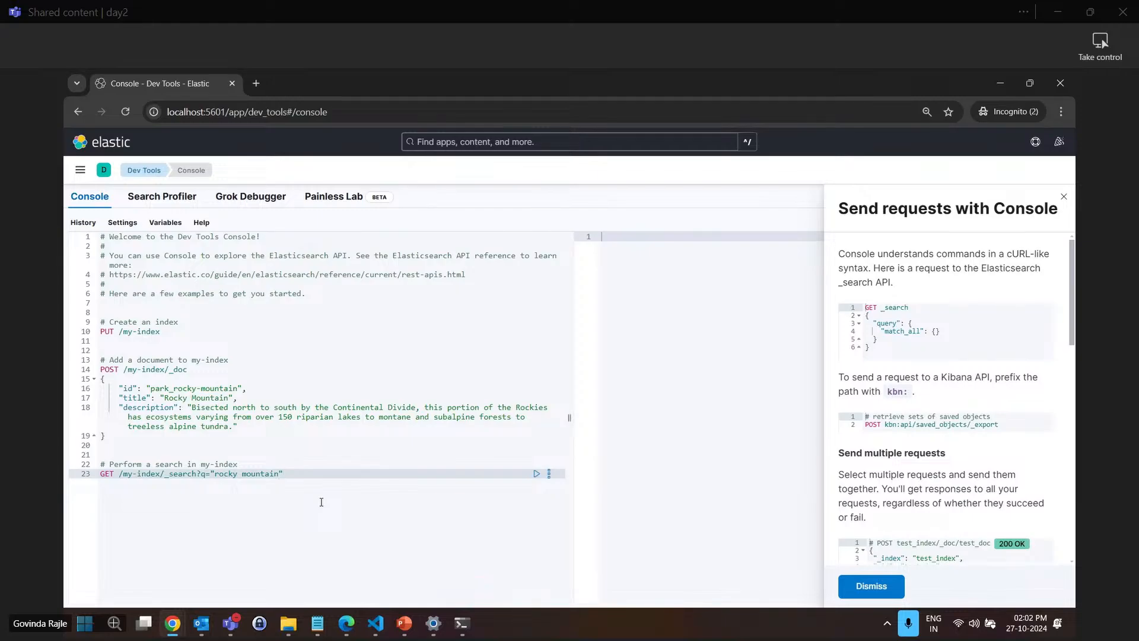
key(ctrl+a)
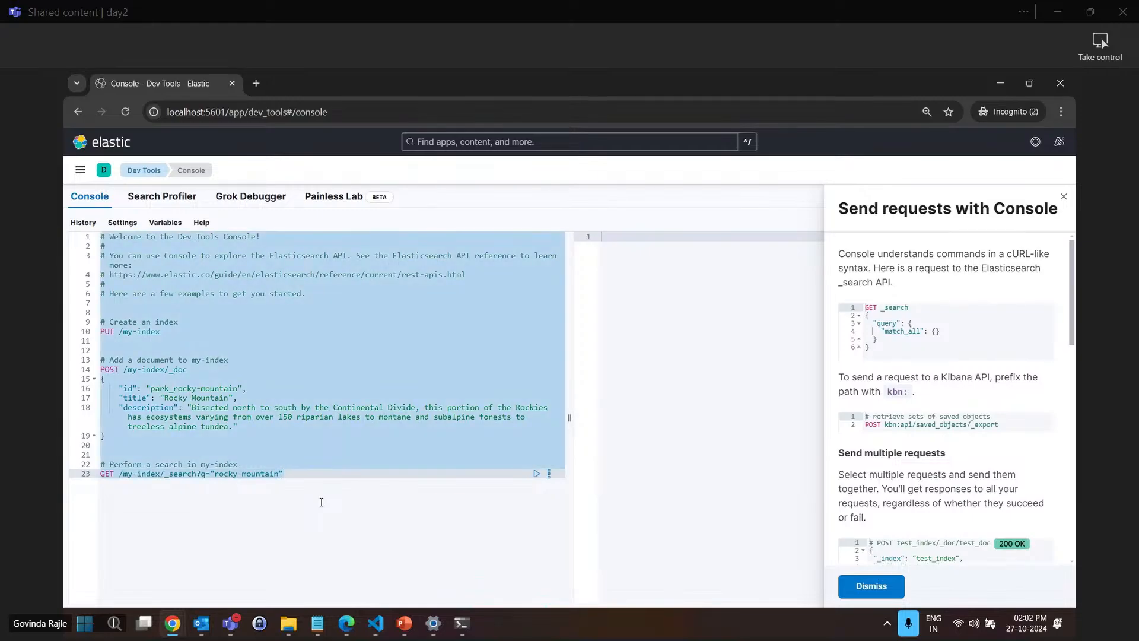
key(BackSpace)
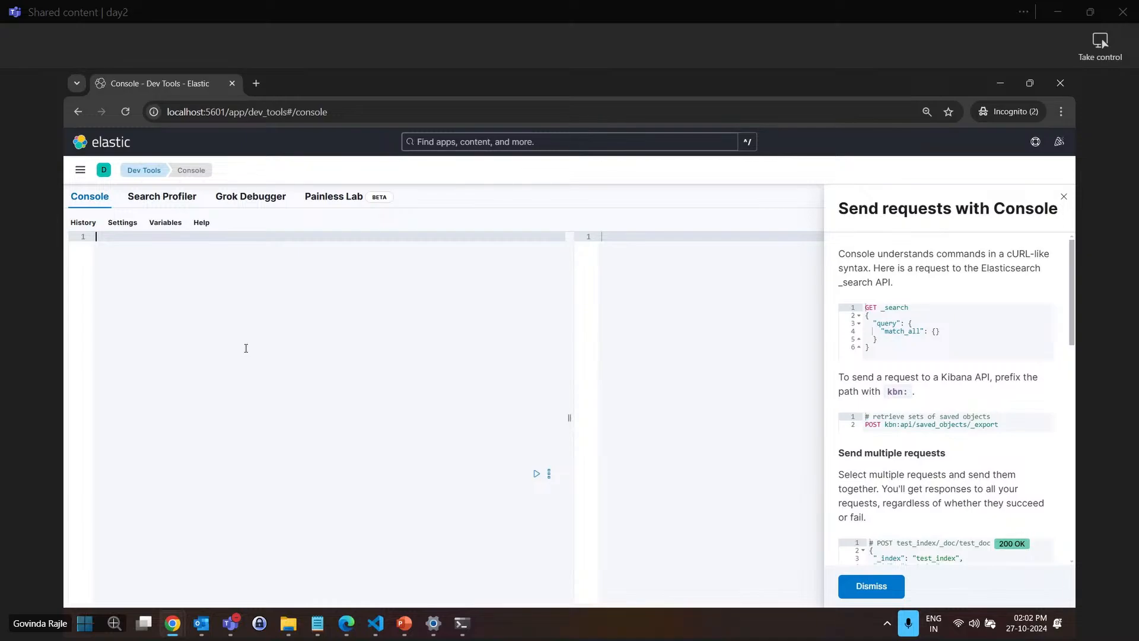
click(1063, 196)
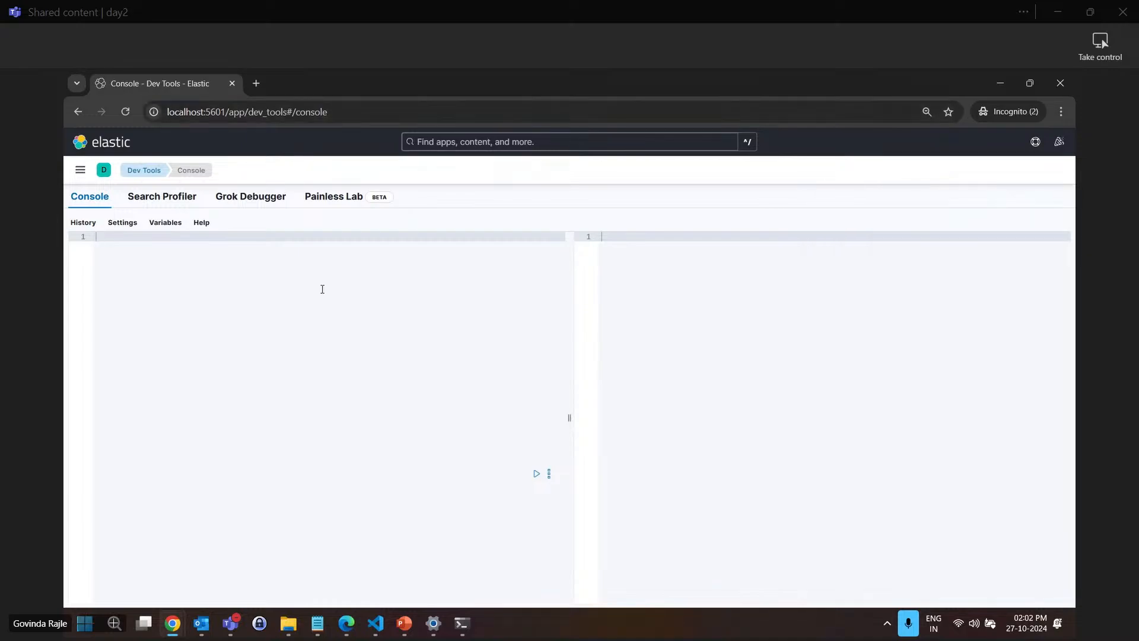
Narrow the console's request pane and enter the request line GET /logstash-*/_search?pretty
drag(570, 293, 216, 298)
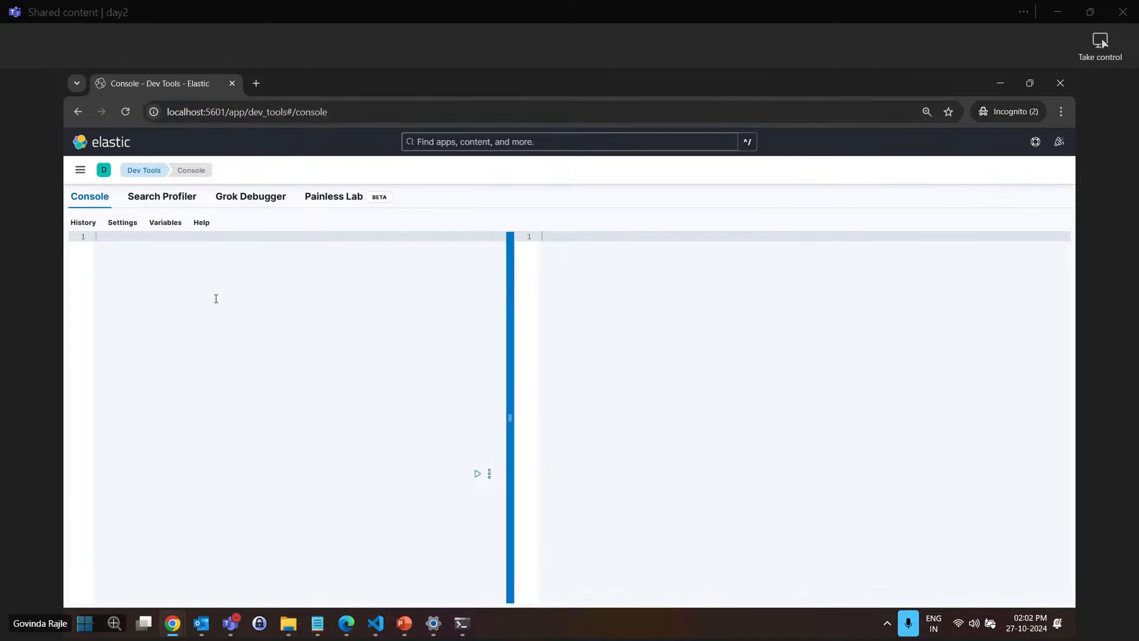
text(GET)
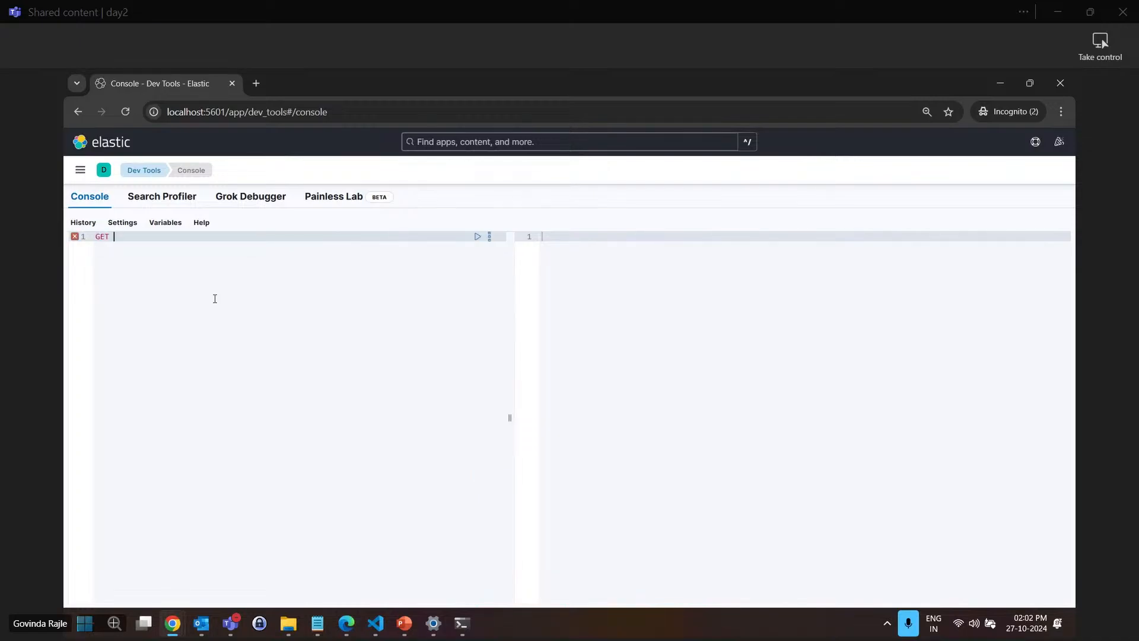
text( /log)
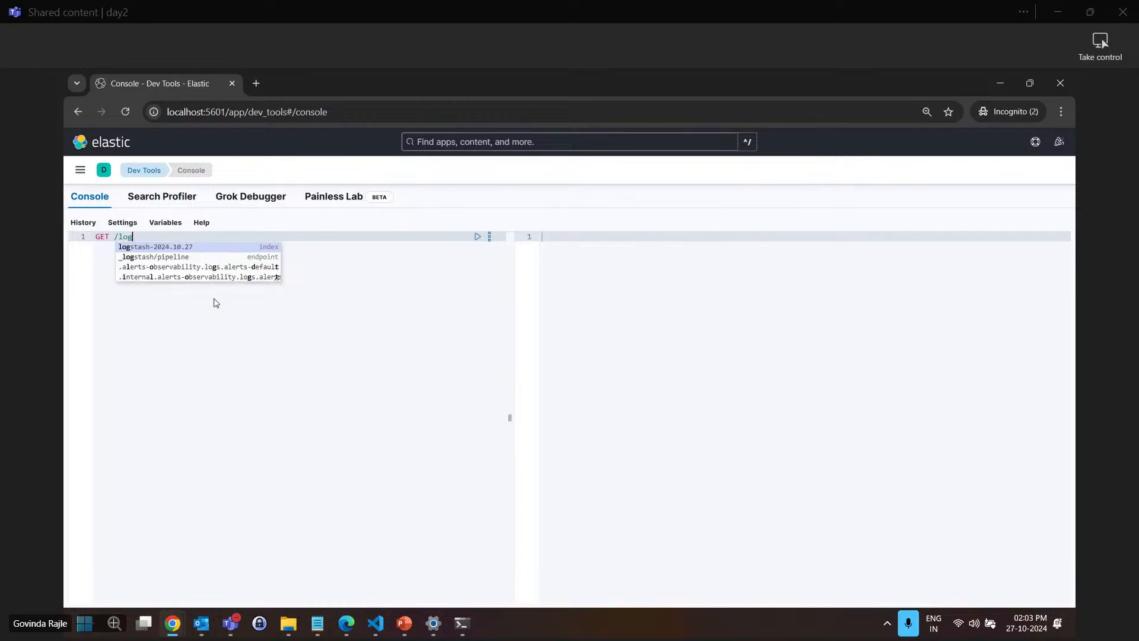
text(stash-)
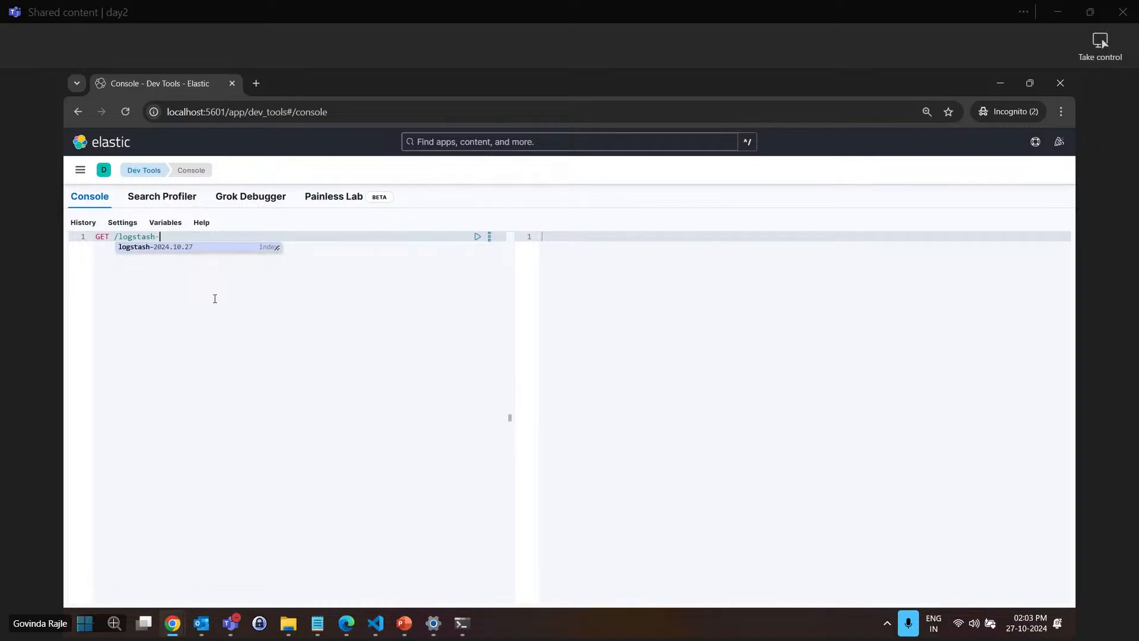
text(*)
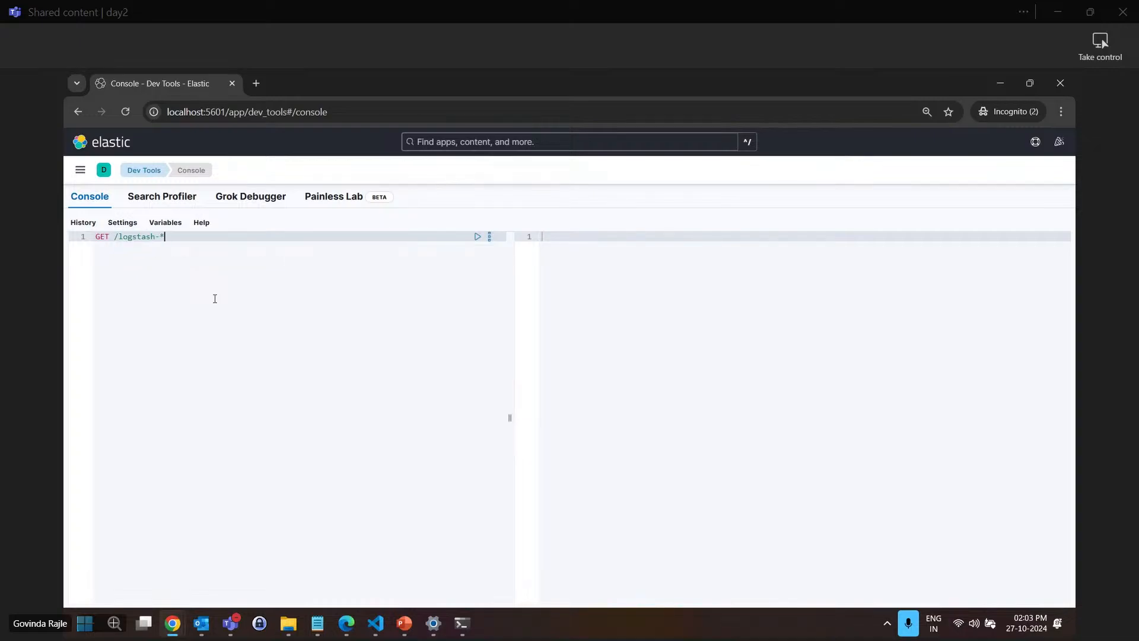
text(/)
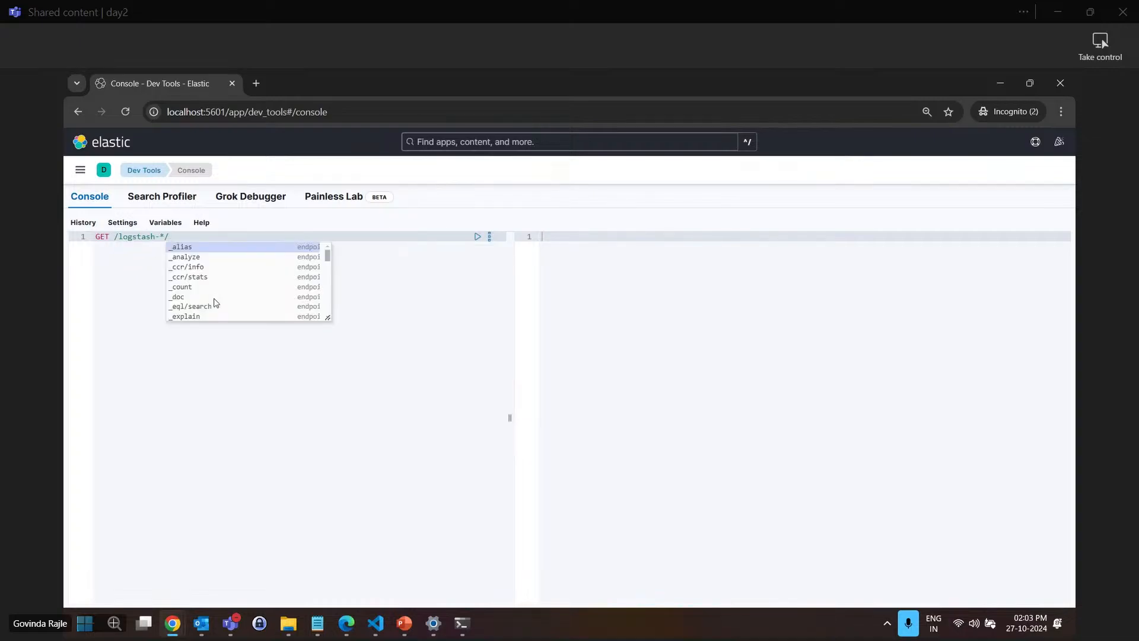
text(_sear)
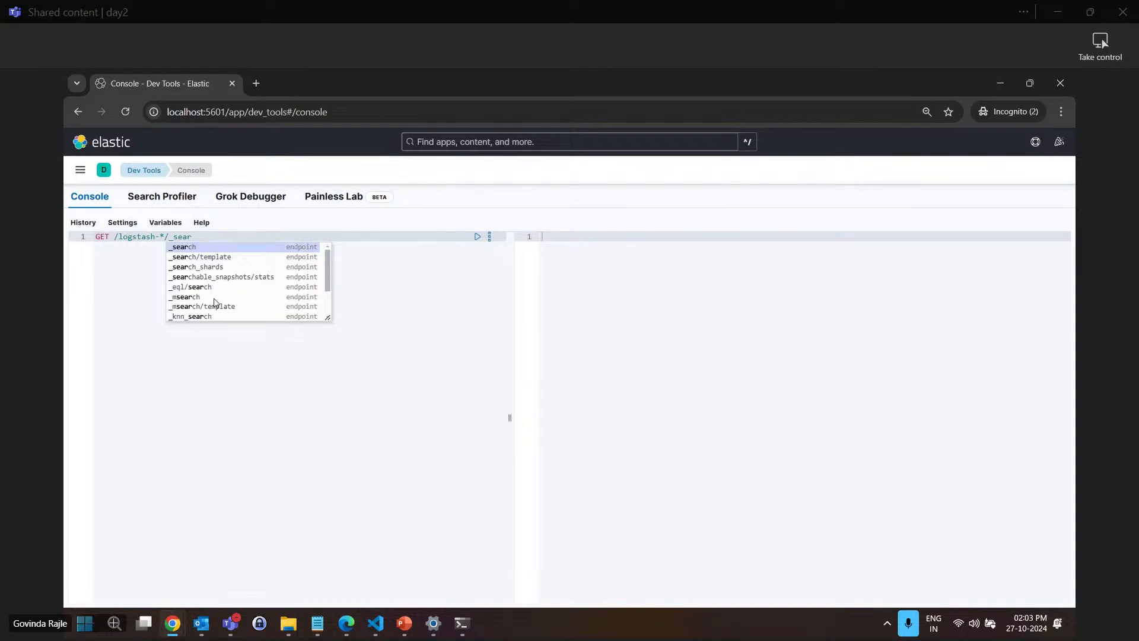
key(Return)
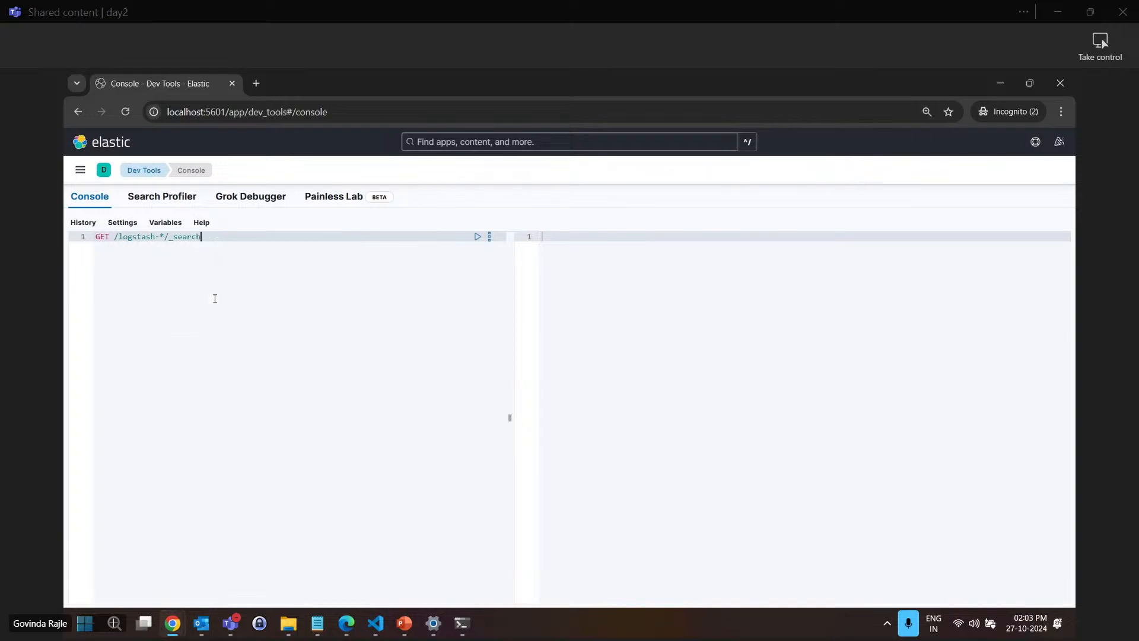
text(?pre)
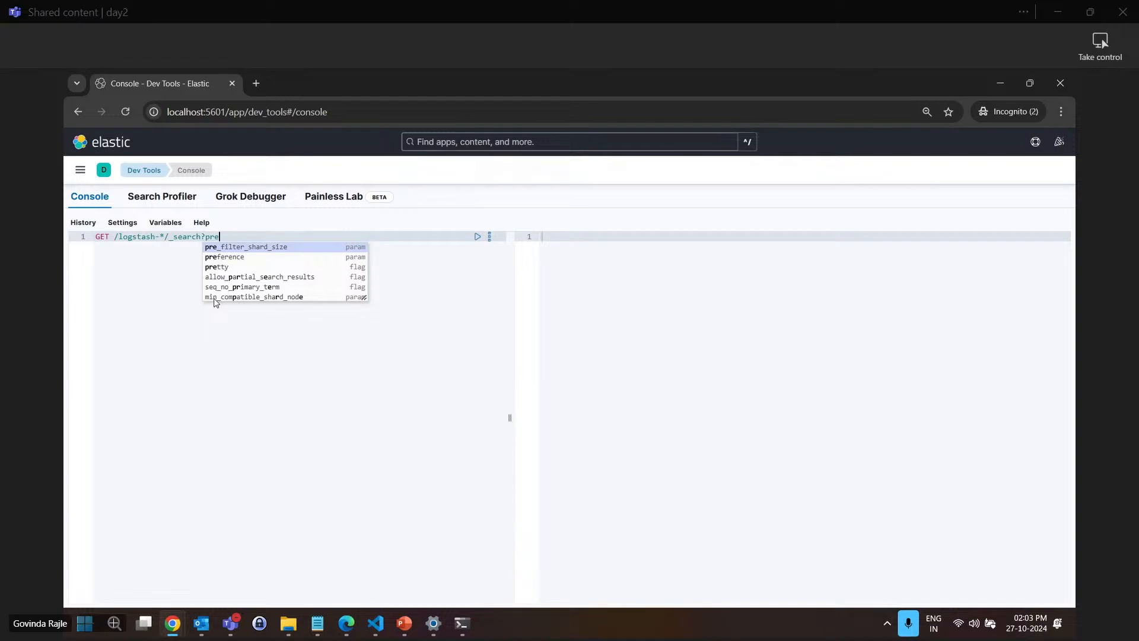
key(Down)
key(Down)
key(Return)
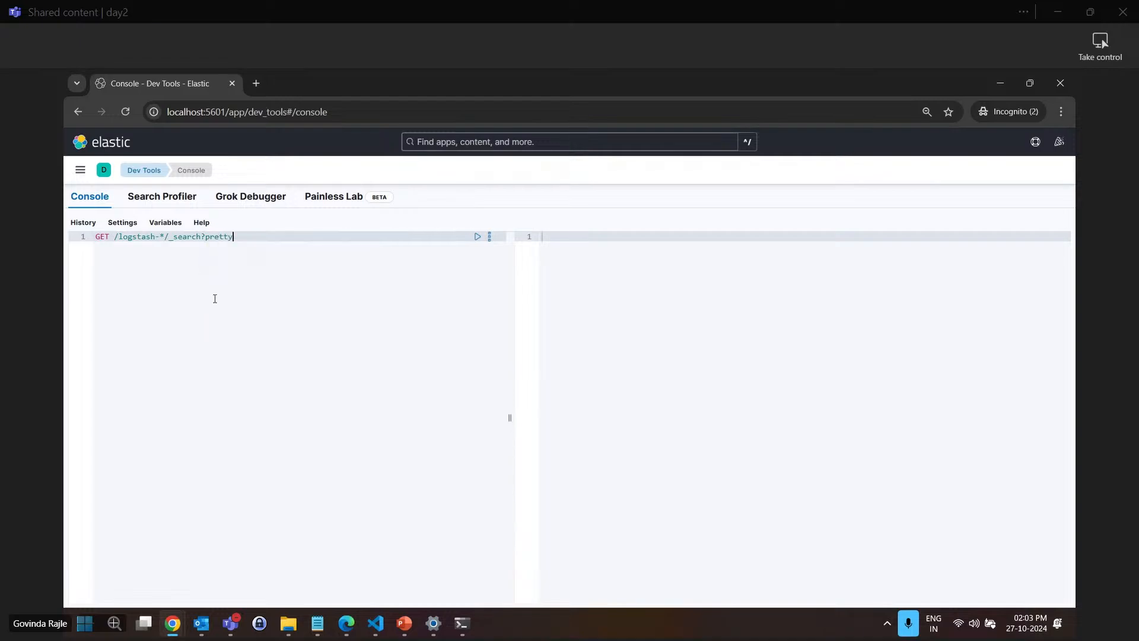
Add a JSON body with an empty "query" object below the search request line, leaving blank lines inside it
key(Return)
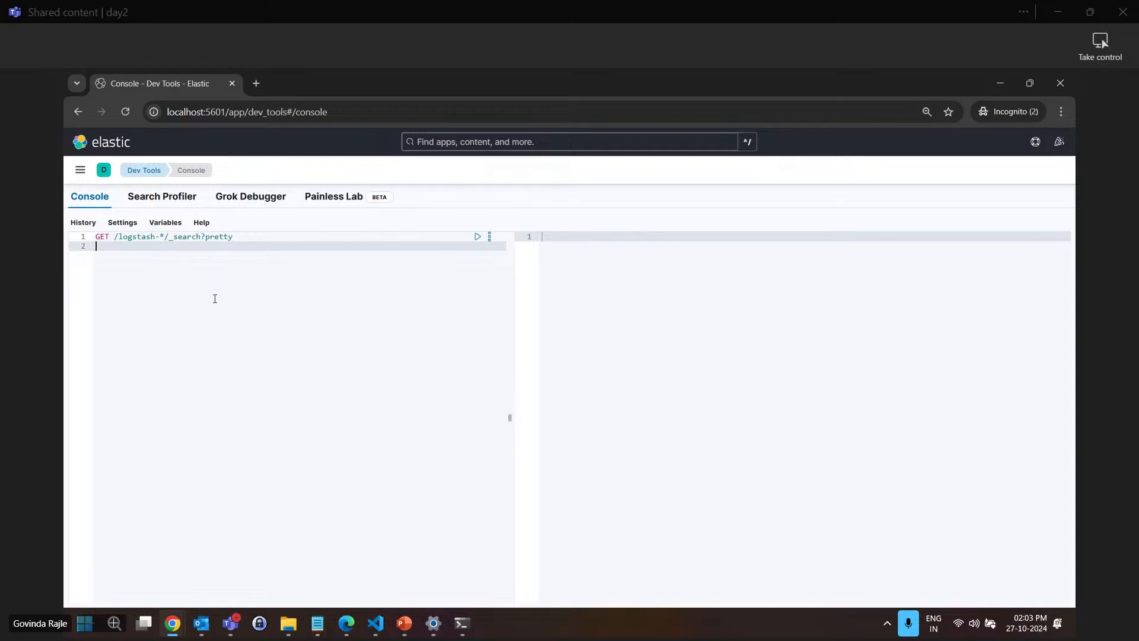
text({})
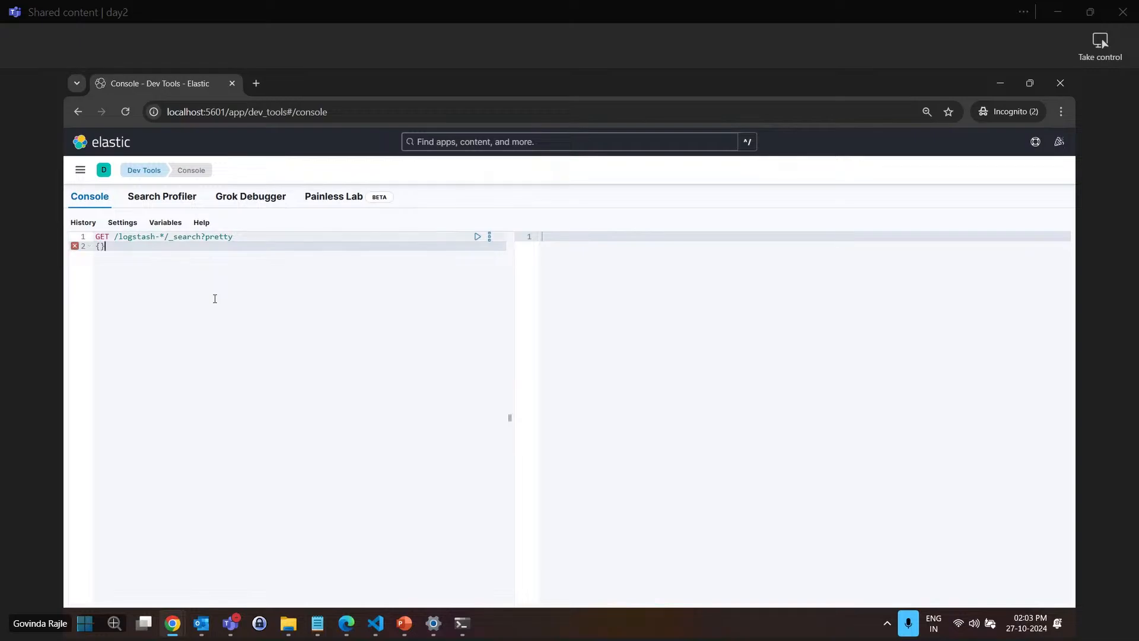
key(Return)
key(Return)
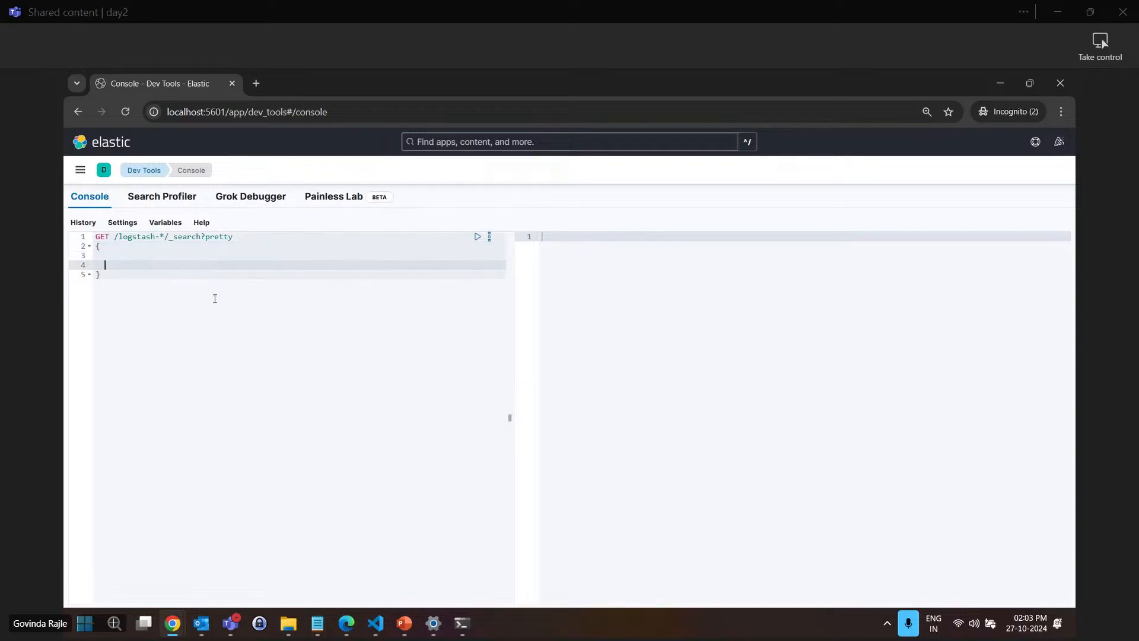
key(Up)
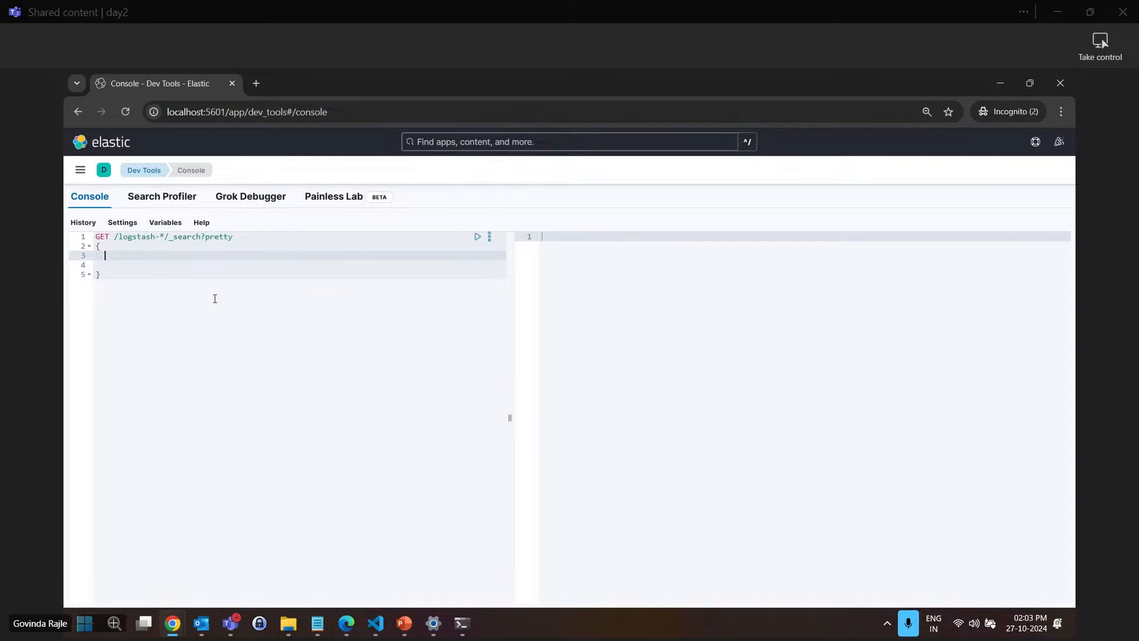
text(qu)
key(Return)
key(Return)
key(Return)
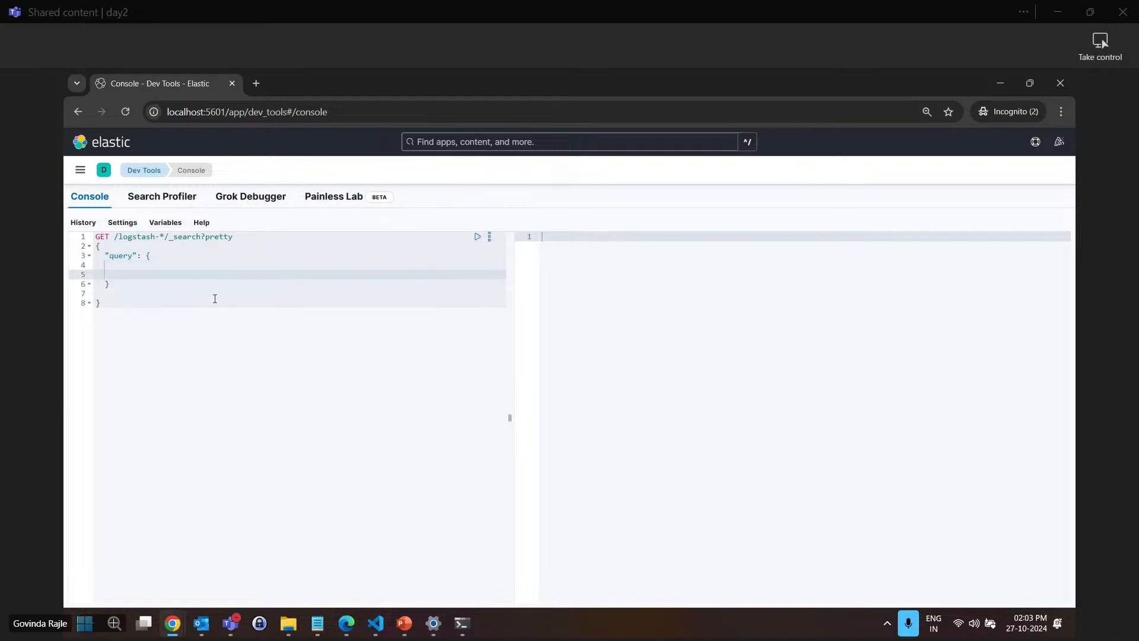
key(Up)
key(Return)
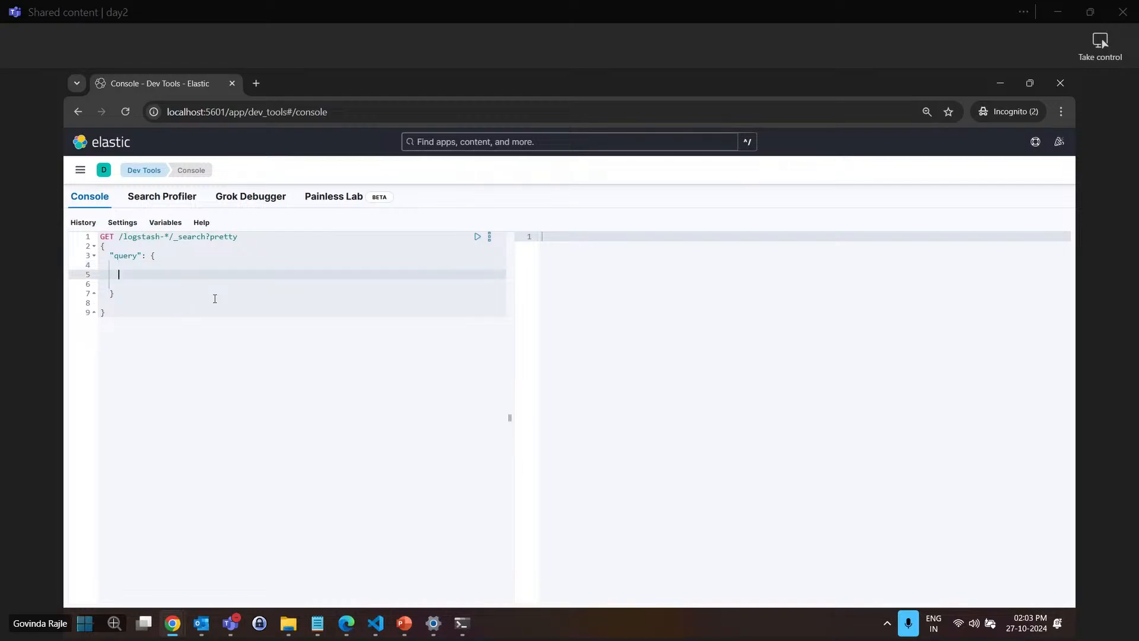
Insert an empty "match_all" clause inside the query object and send the search request
text(mat)
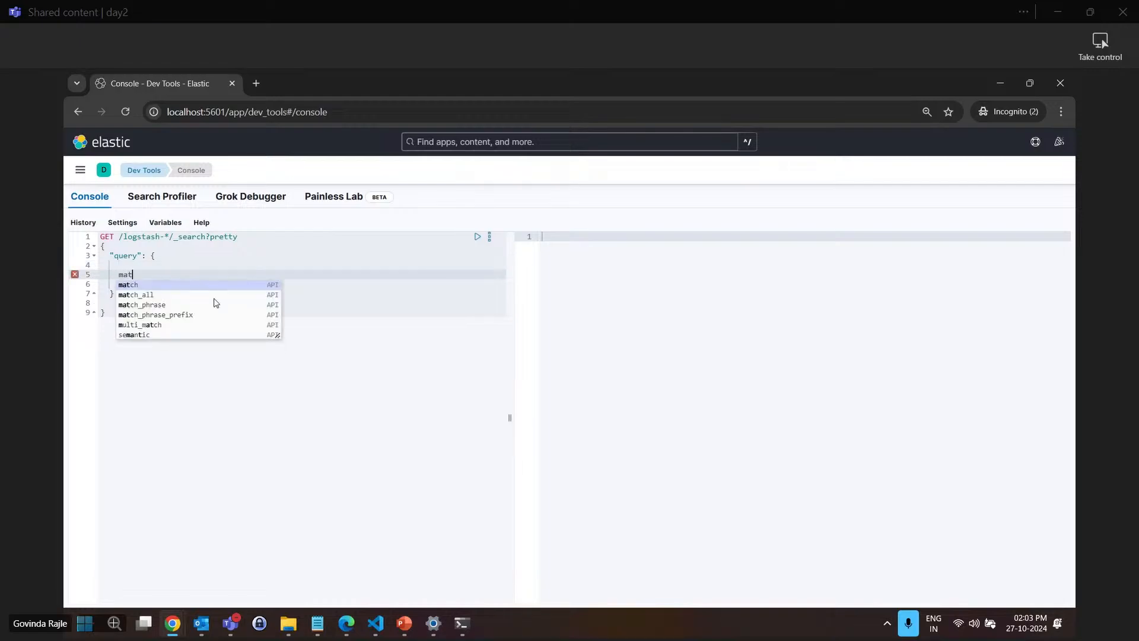
key(Down)
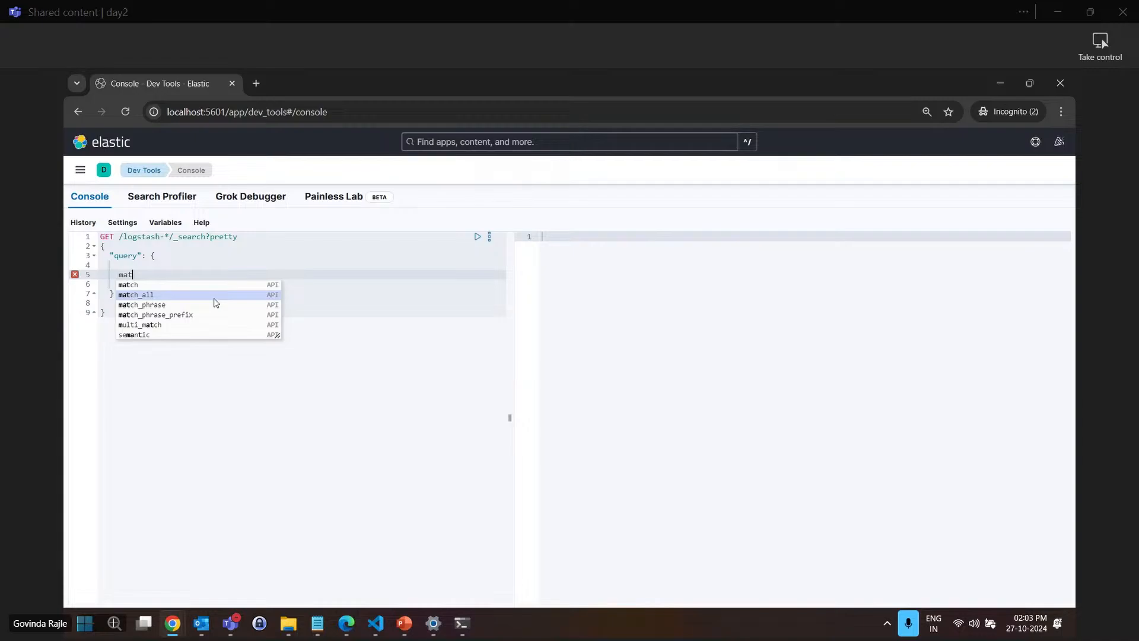
click(214, 298)
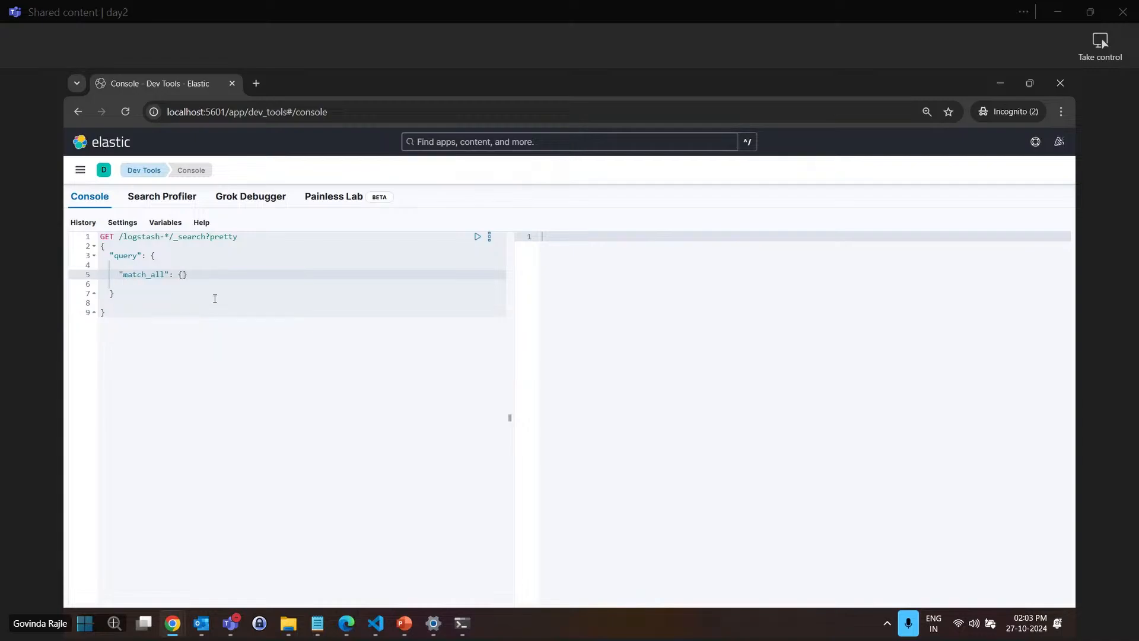
click(189, 375)
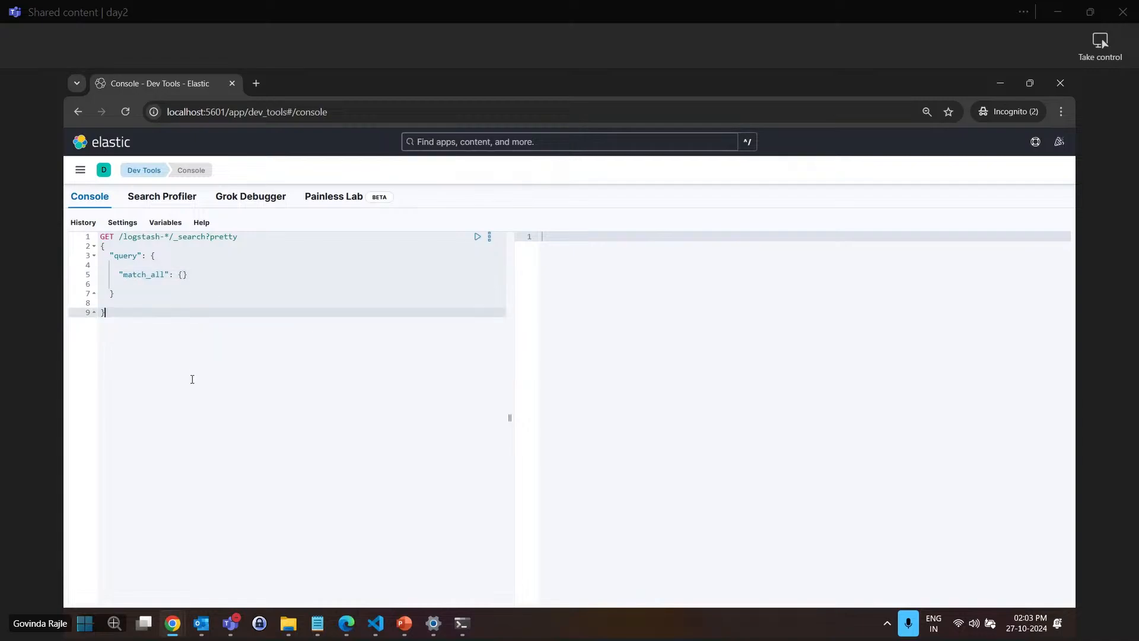
click(477, 236)
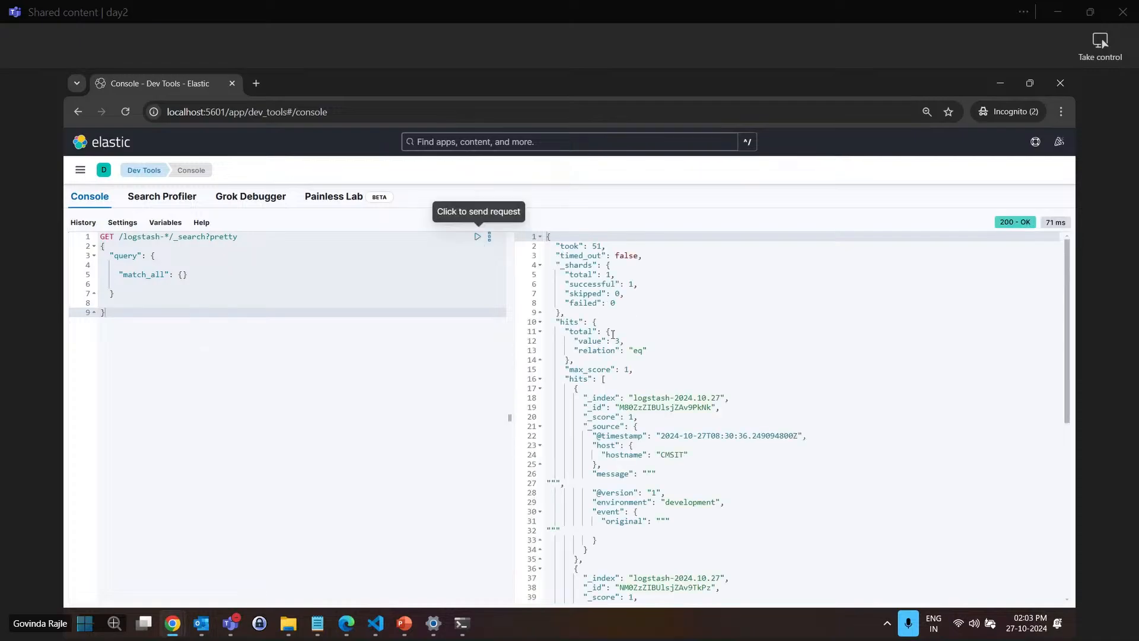
Examine the returned Logstash documents, checking the message and event original text of the last hit
scroll(612, 334, down, 3)
scroll(601, 443, up, 4)
scroll(635, 327, down, 10)
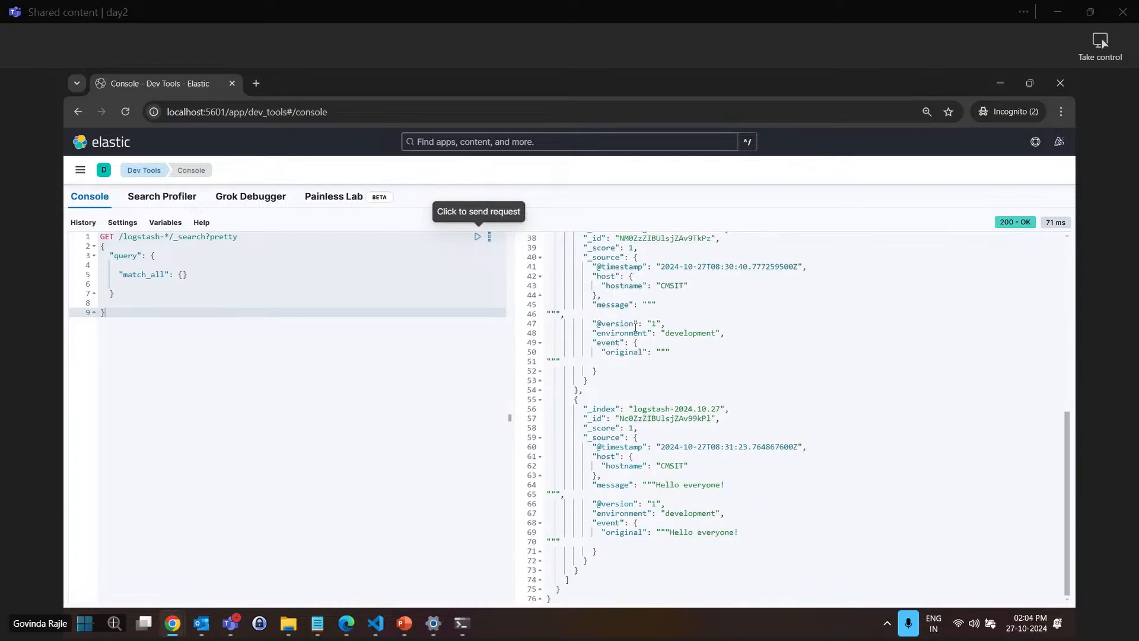
click(729, 439)
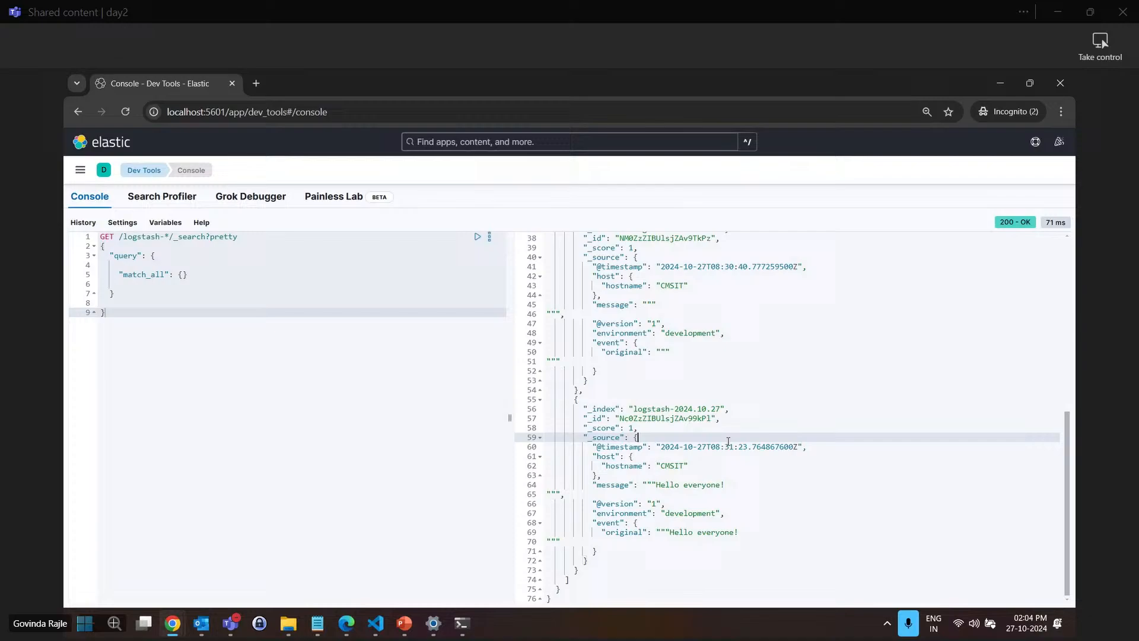
click(695, 553)
drag(738, 532, 671, 533)
click(755, 532)
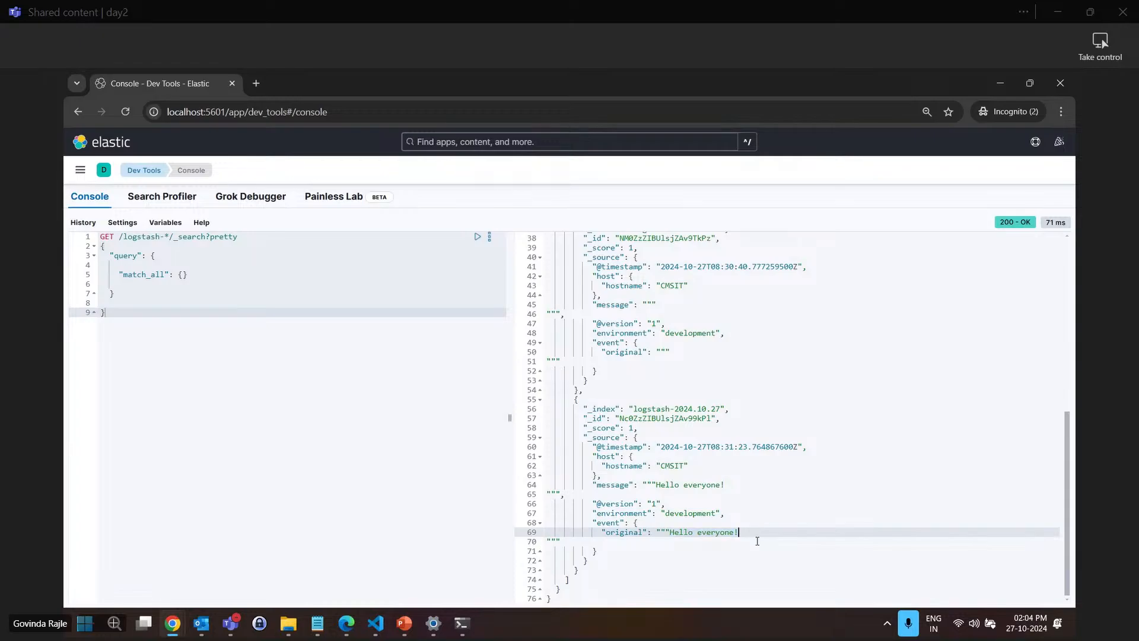
click(829, 522)
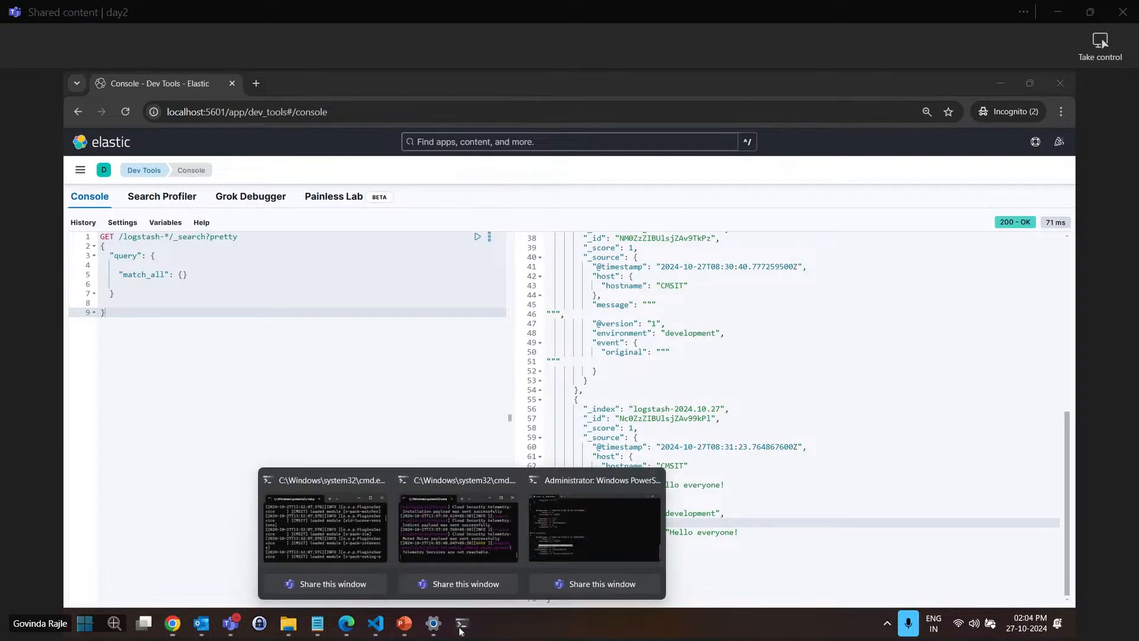
Switch to the PowerShell window running Logstash and submit the line "This is a session for ELK installation"
click(560, 527)
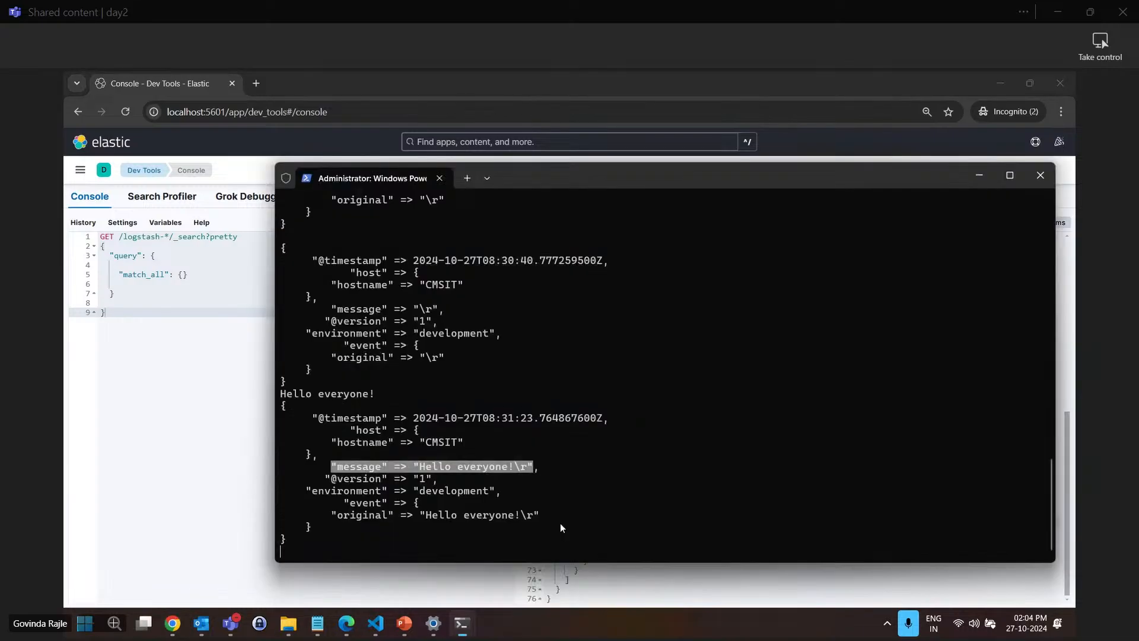
click(530, 535)
text(This is a)
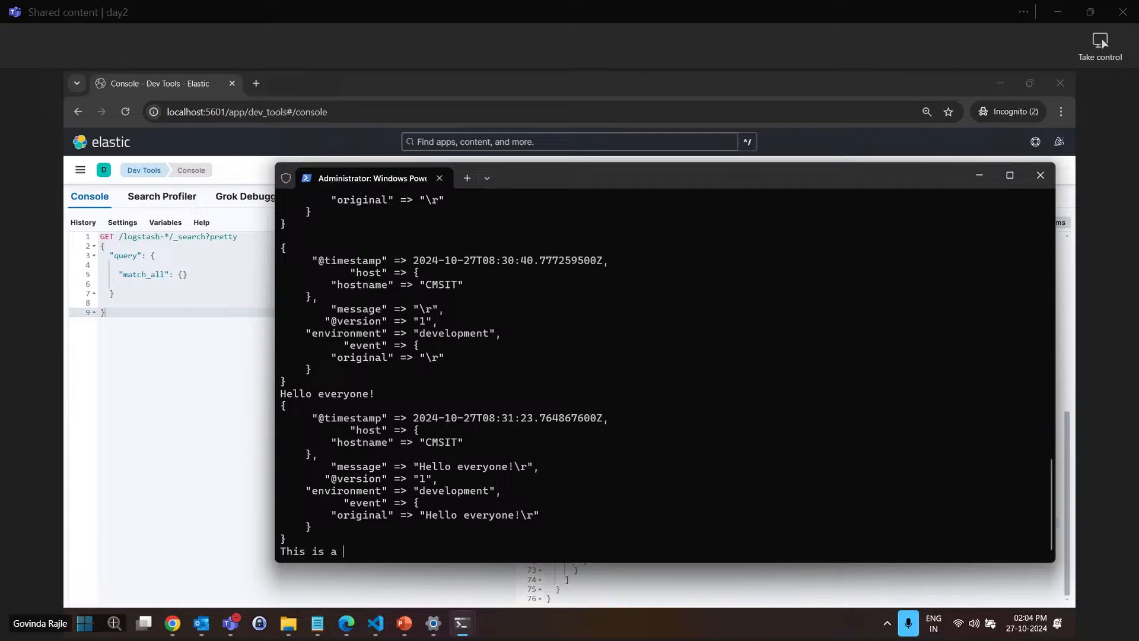
text( session for ELK installation)
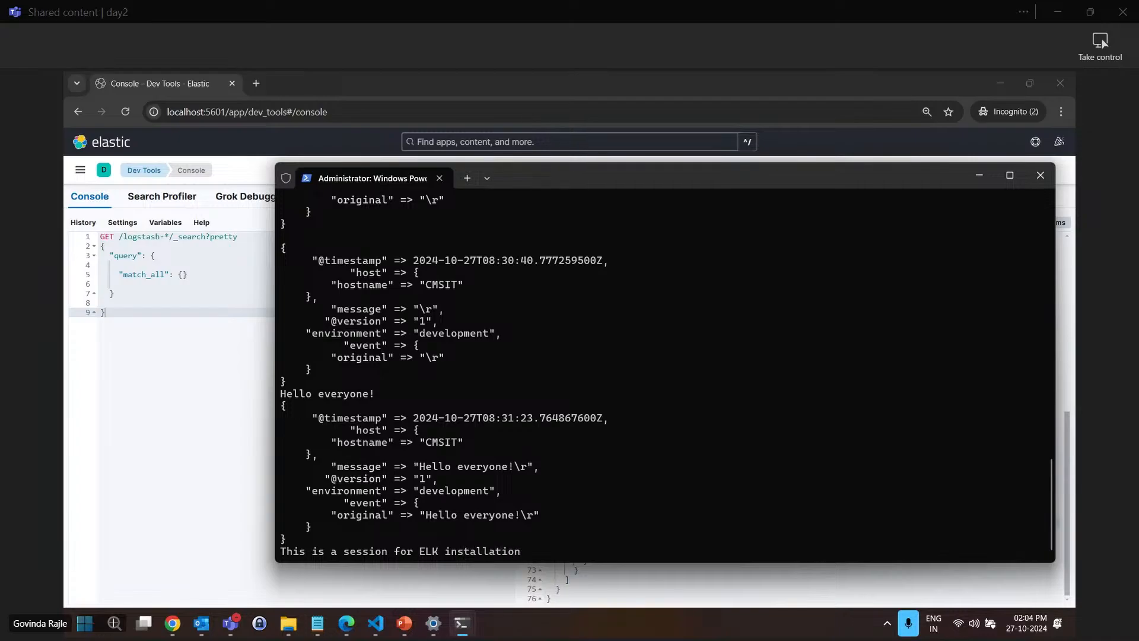
key(Return)
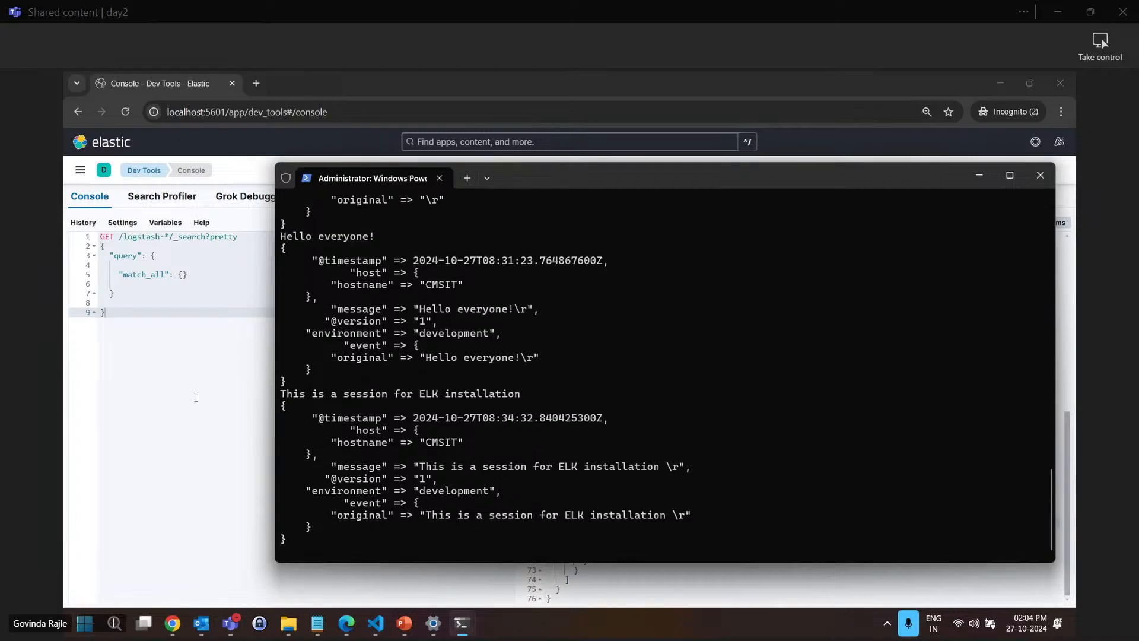
Return to the Kibana console in Chrome, resend the match_all search and check the last hit's message and original text
key(alt+Tab)
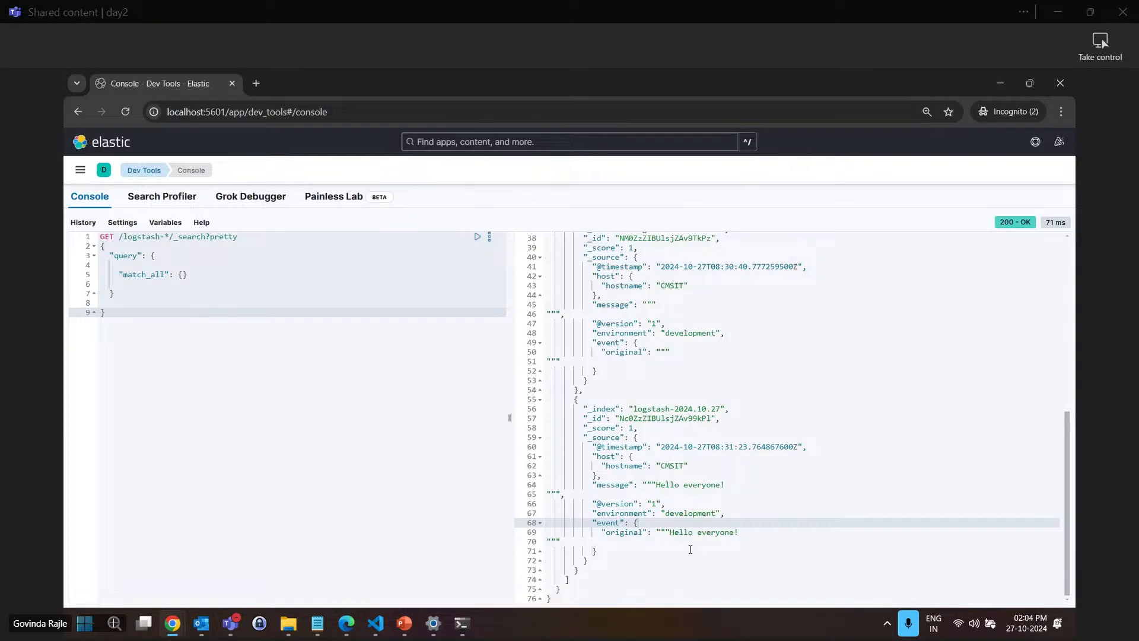
click(476, 239)
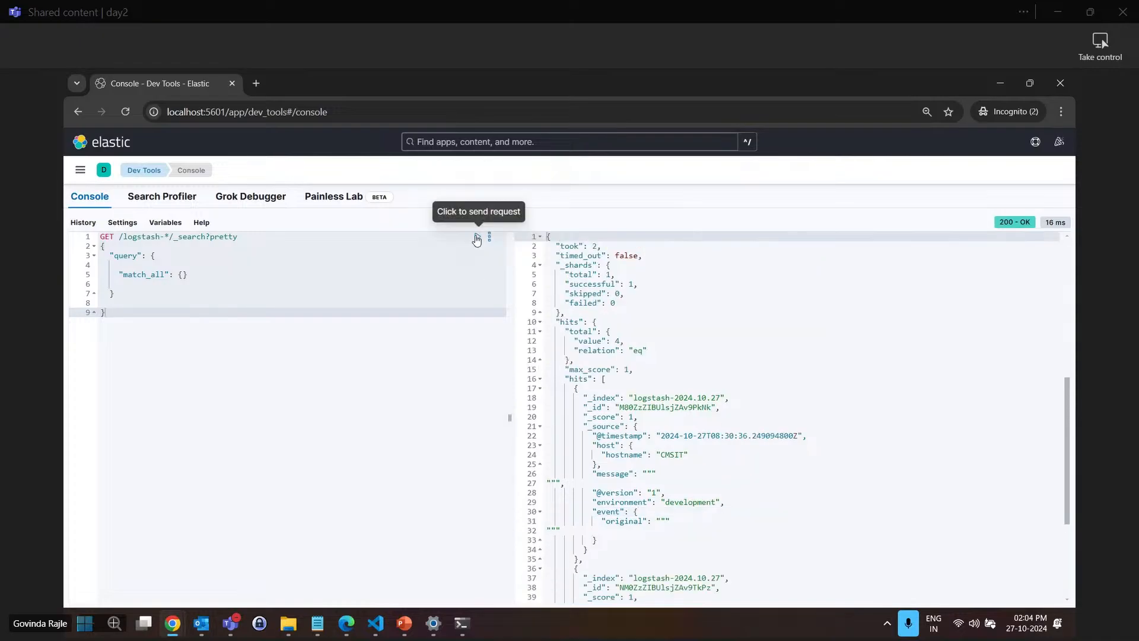
scroll(655, 397, down, 8)
scroll(654, 397, down, 3)
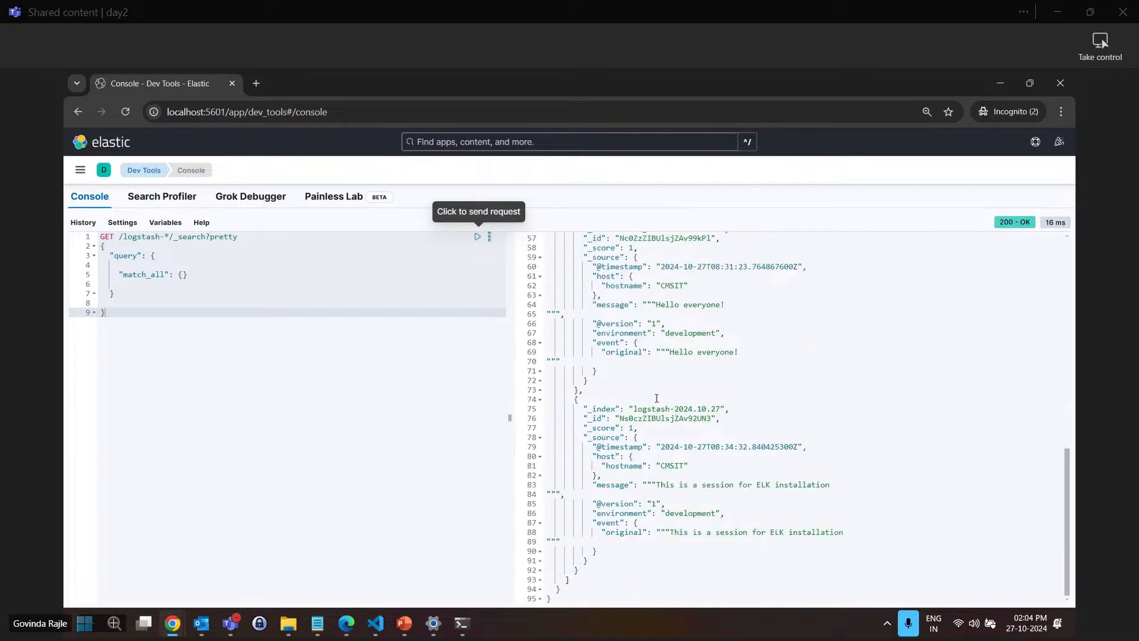
drag(669, 532, 887, 529)
click(884, 531)
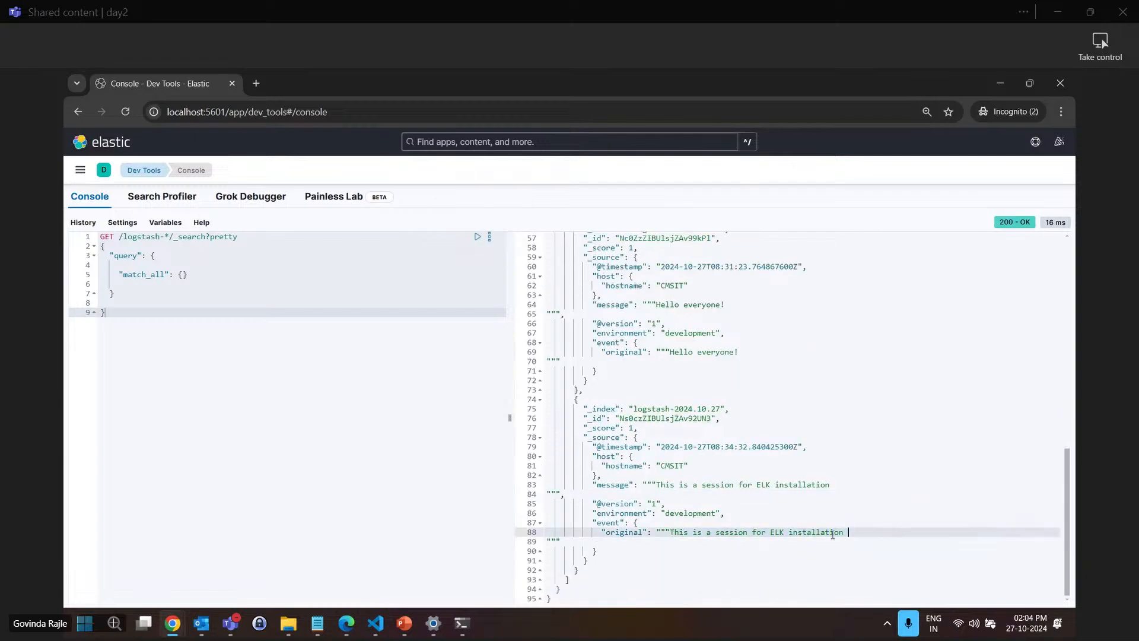
click(589, 560)
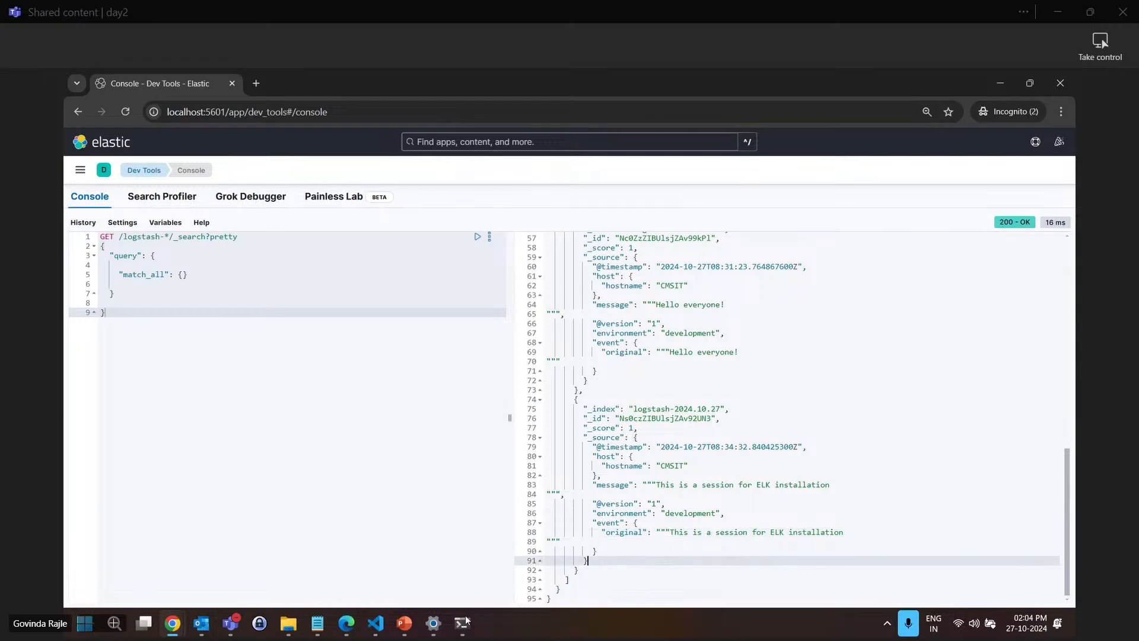
click(877, 492)
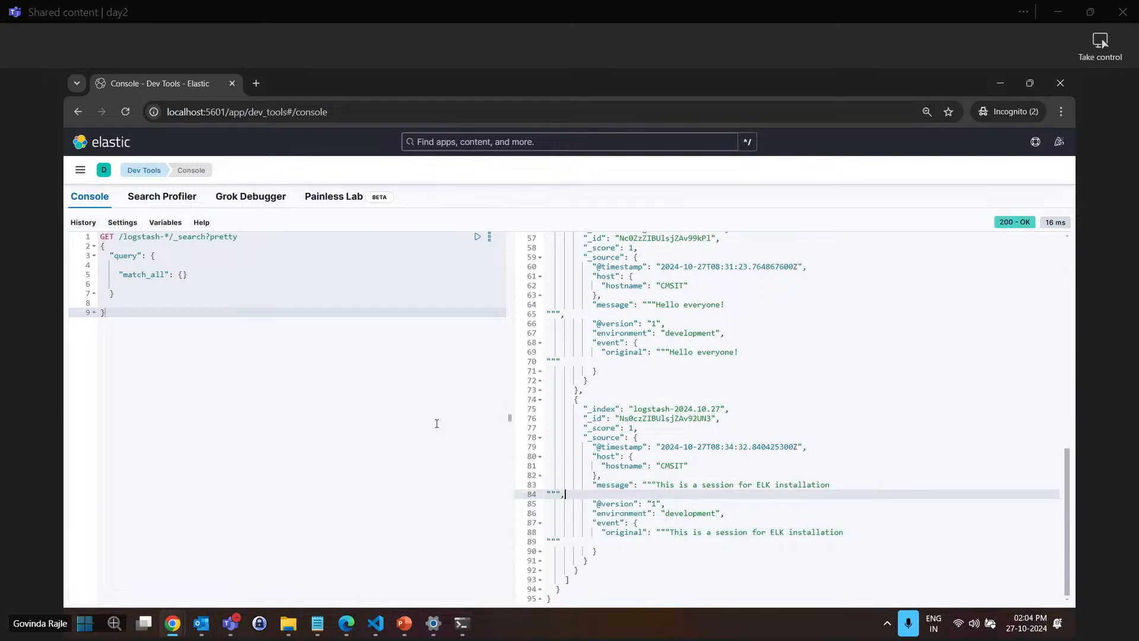
Examine the earlier hits in the search response, from the "Hello everyone!" document back up to the hits total
click(739, 358)
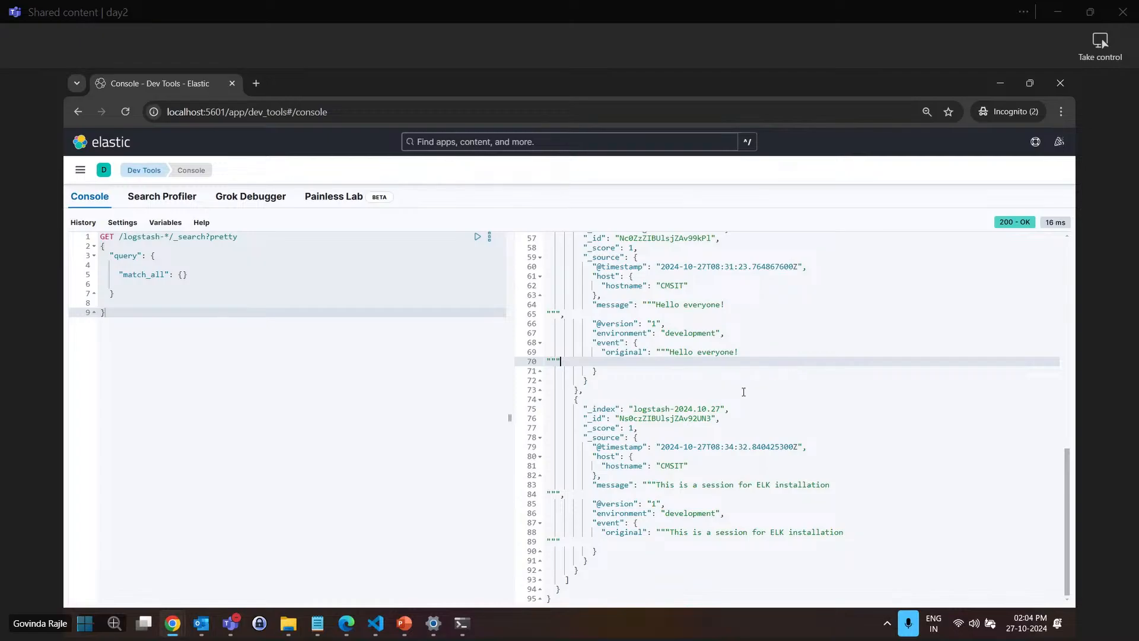
scroll(741, 392, up, 5)
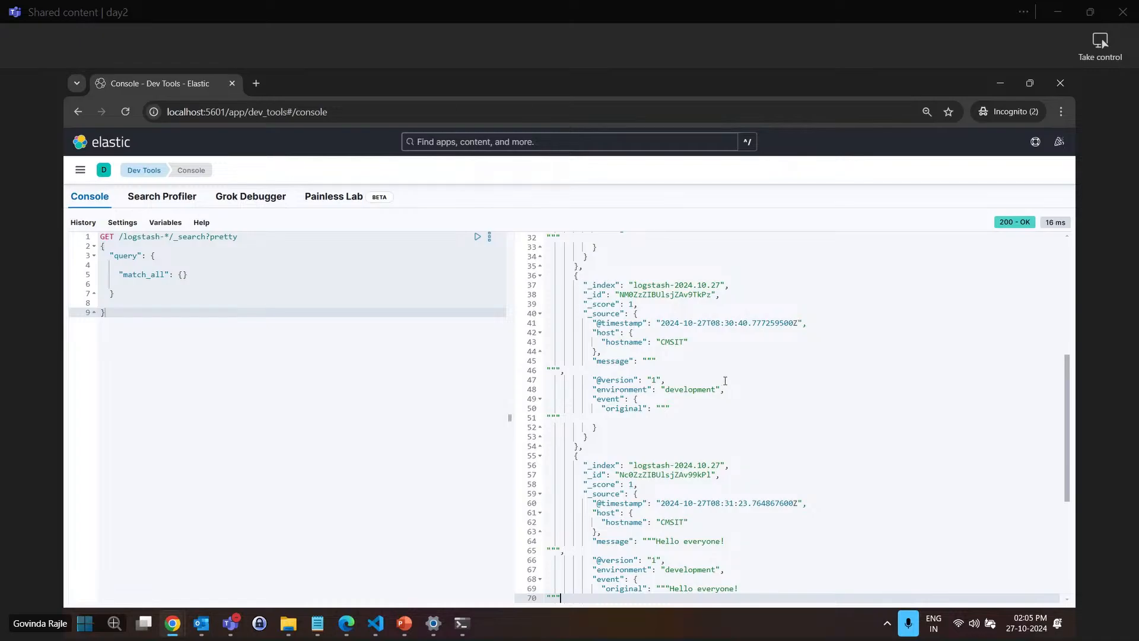
click(707, 444)
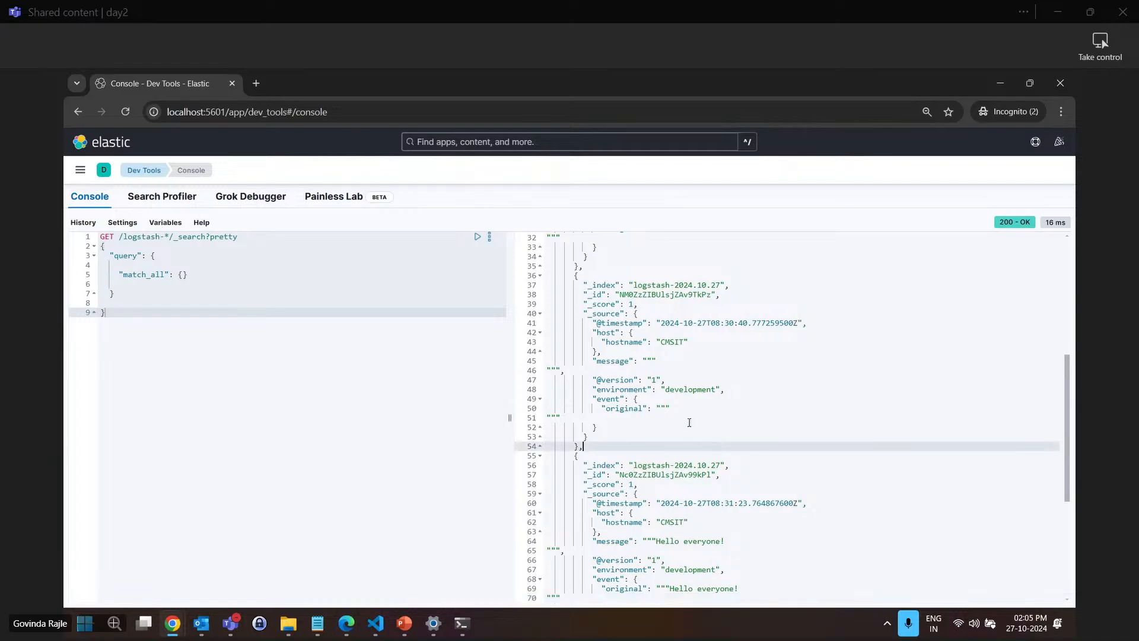
scroll(689, 422, up, 3)
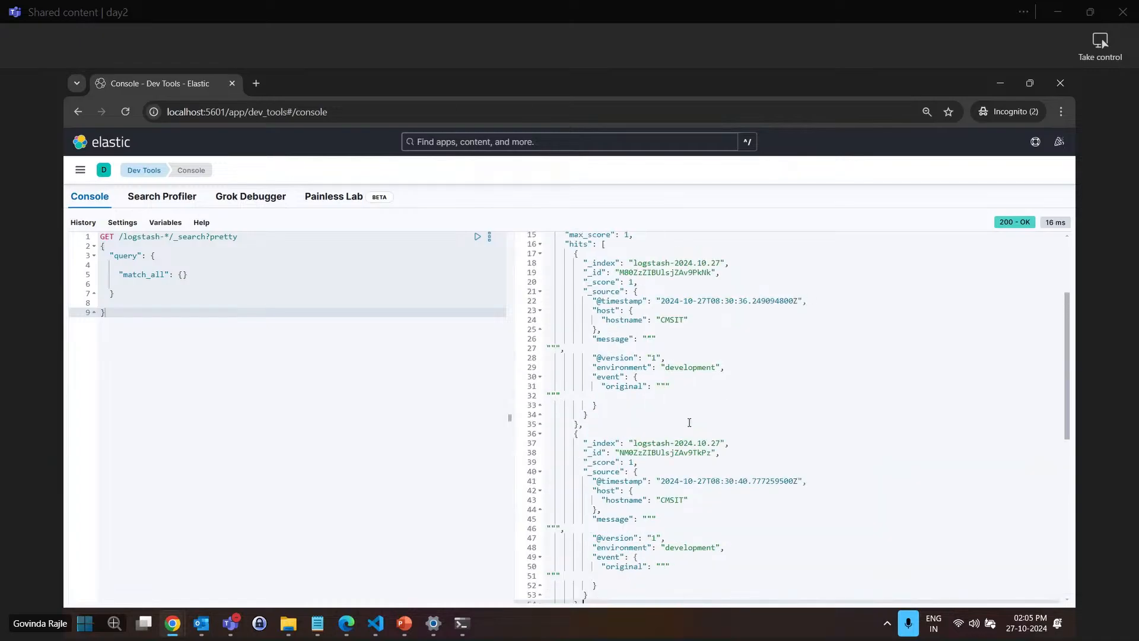
scroll(689, 422, up, 3)
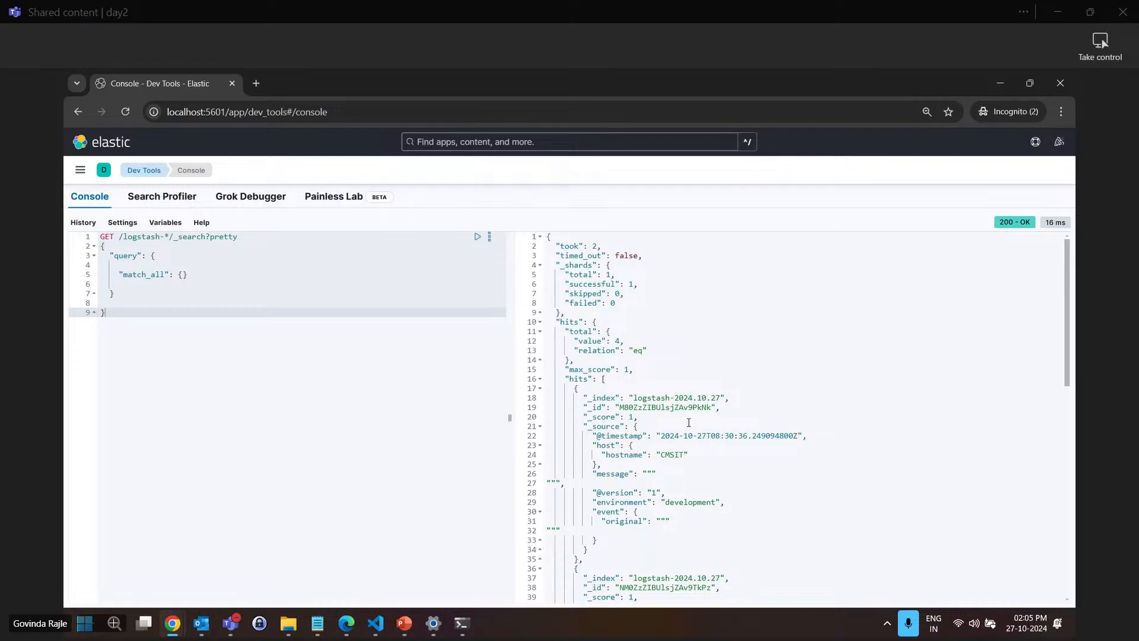
click(830, 397)
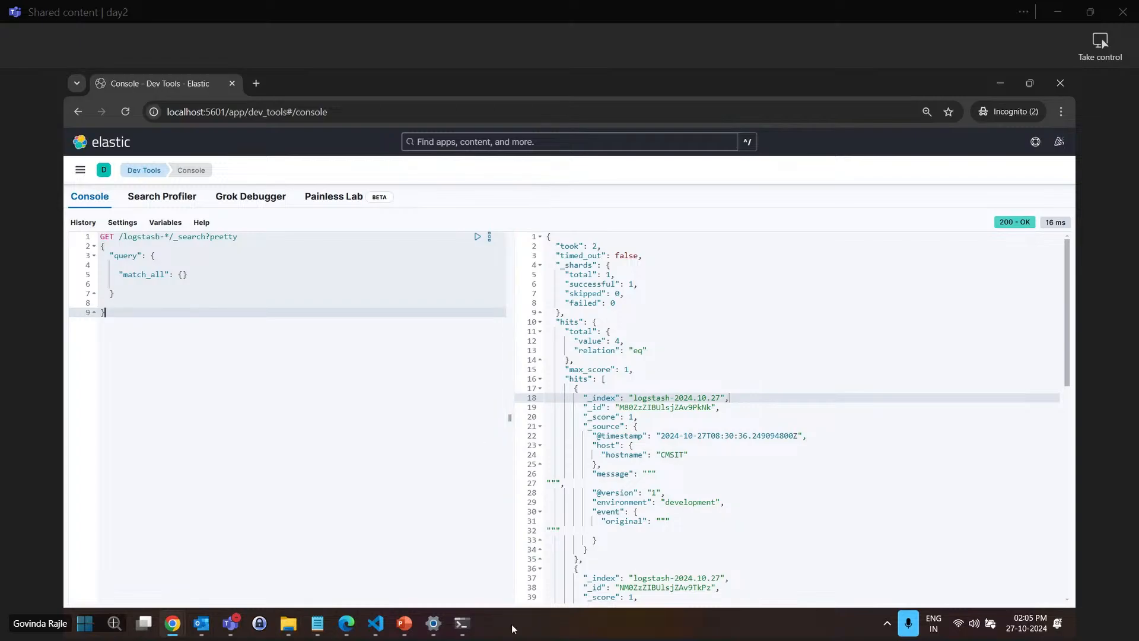
Switch to File Explorer's logstash-8.15.3 config folder and select the logstash-sample CONF file
click(462, 623)
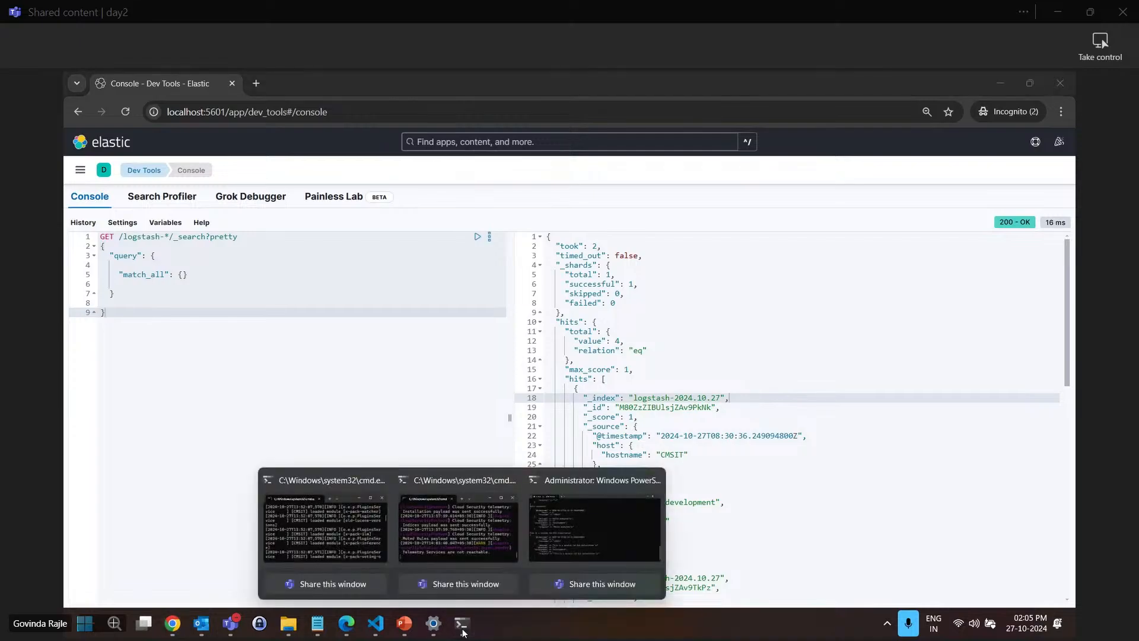
click(596, 529)
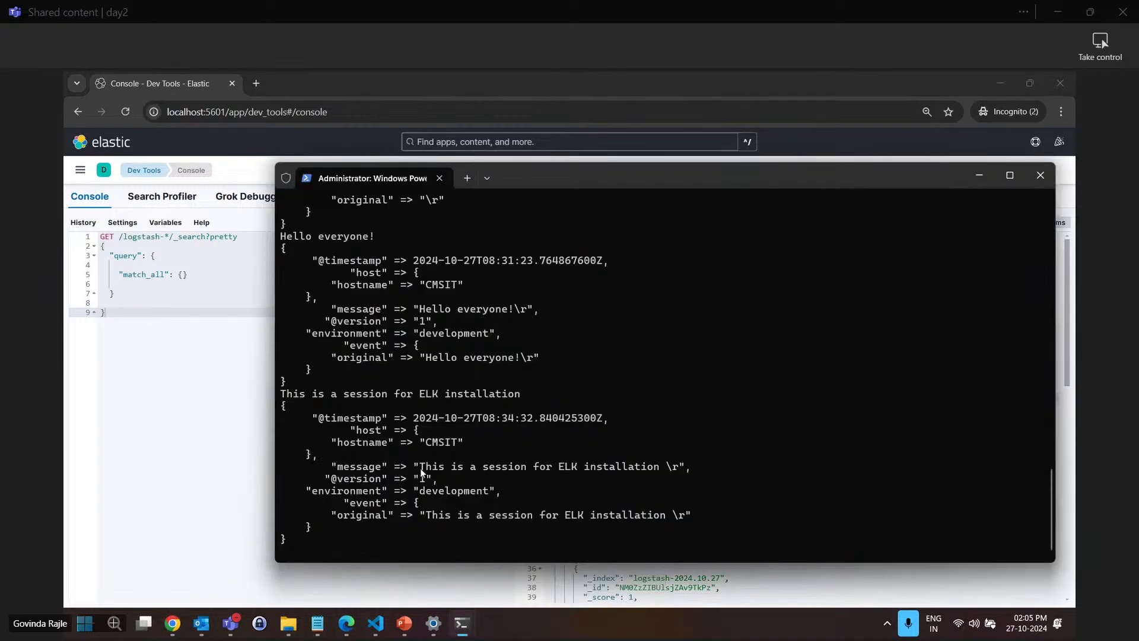
mouse_move(289, 632)
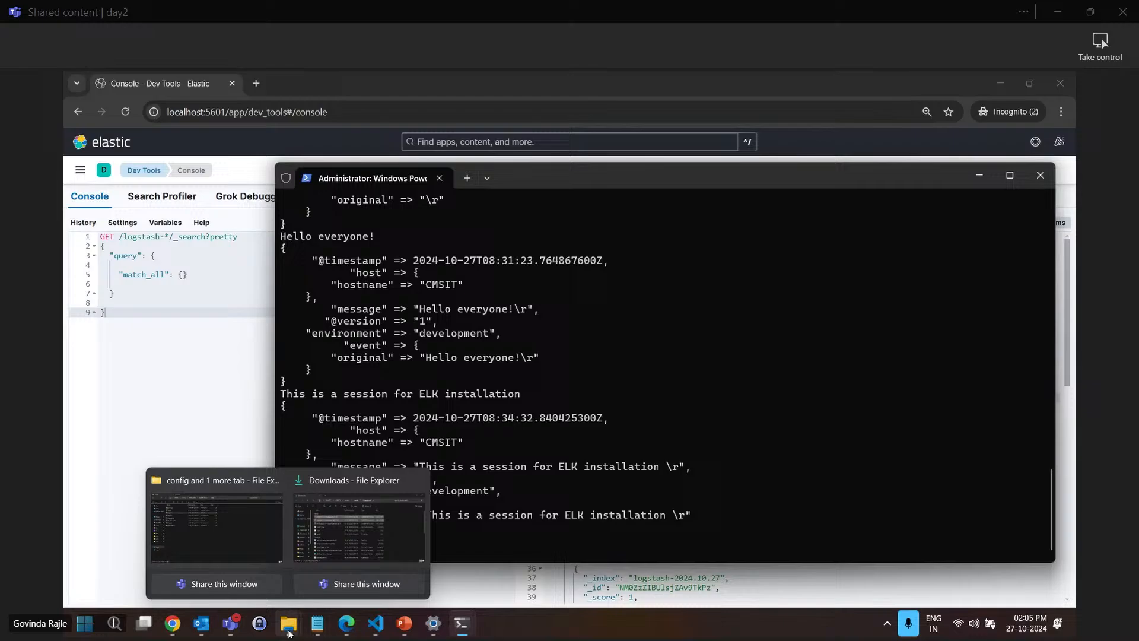
click(342, 523)
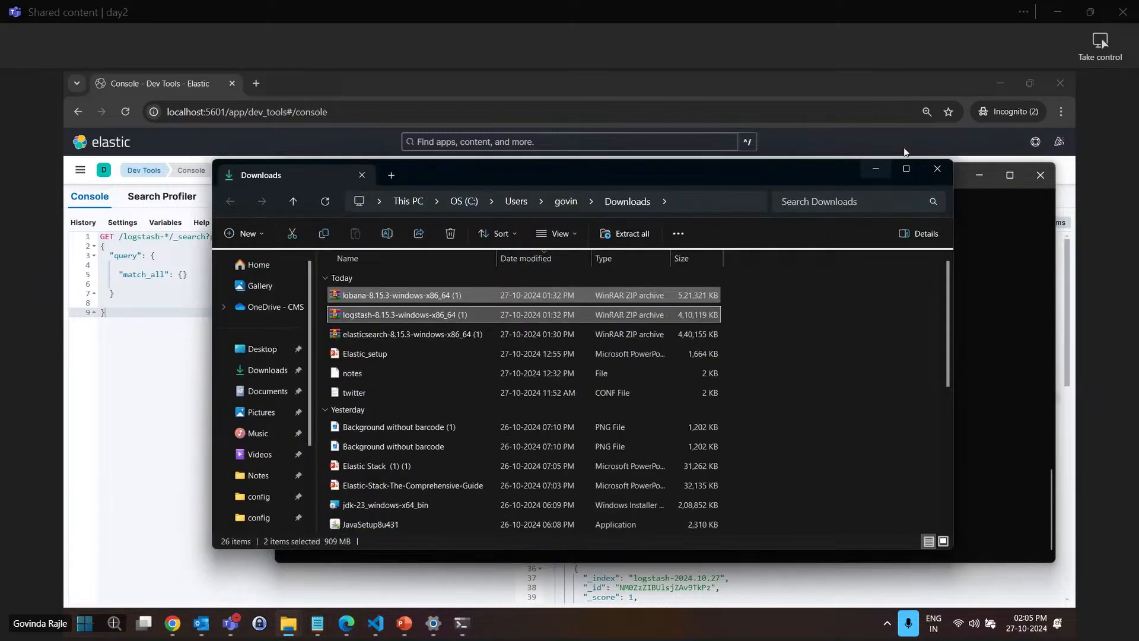
click(876, 168)
mouse_move(289, 622)
click(224, 555)
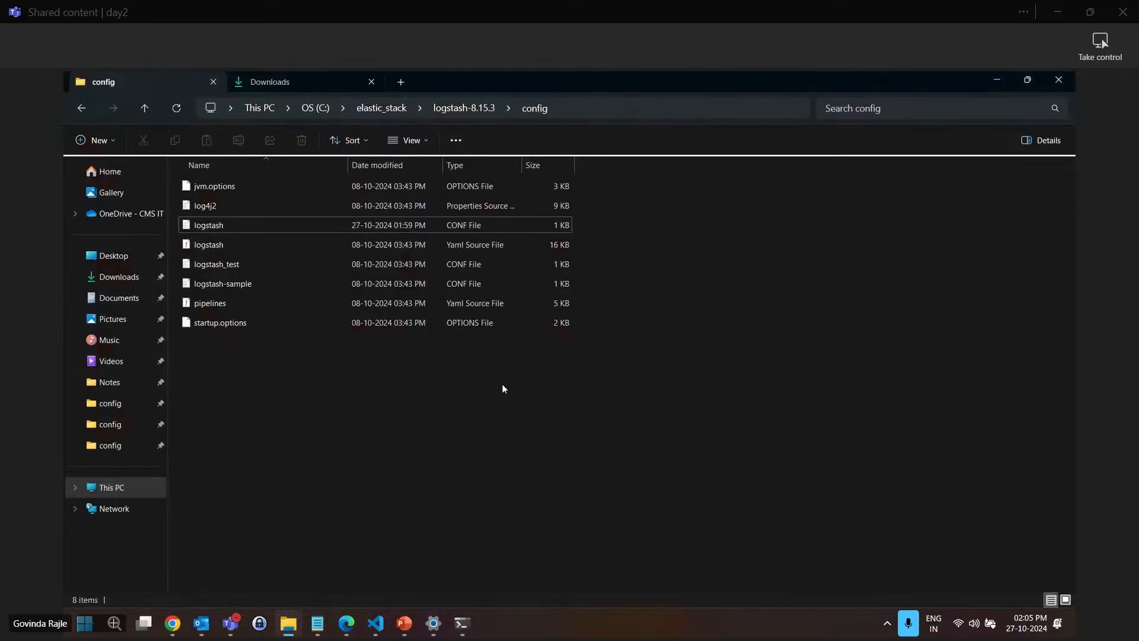
click(253, 283)
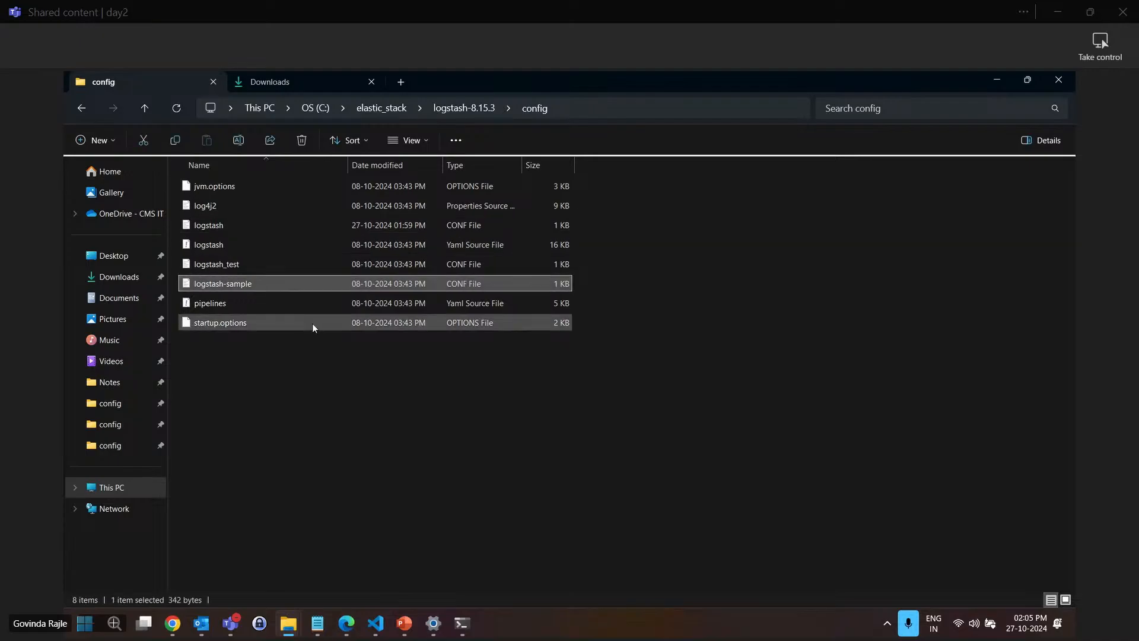
Switch to the PowerShell window running Logstash, stop the pipeline and confirm terminating the batch job
mouse_move(462, 628)
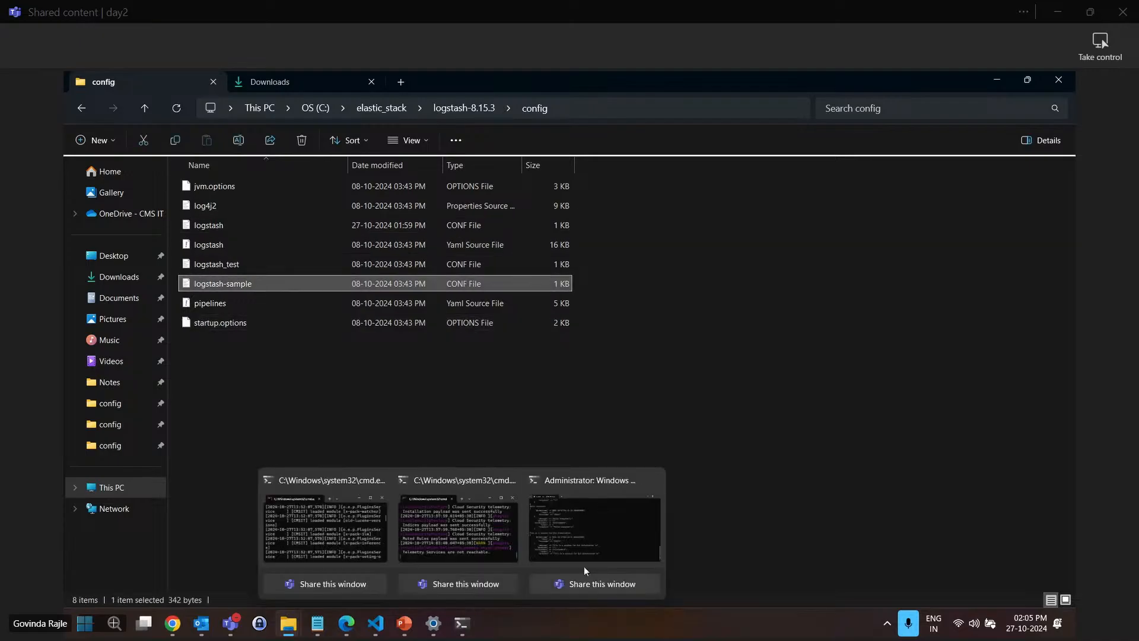
click(583, 534)
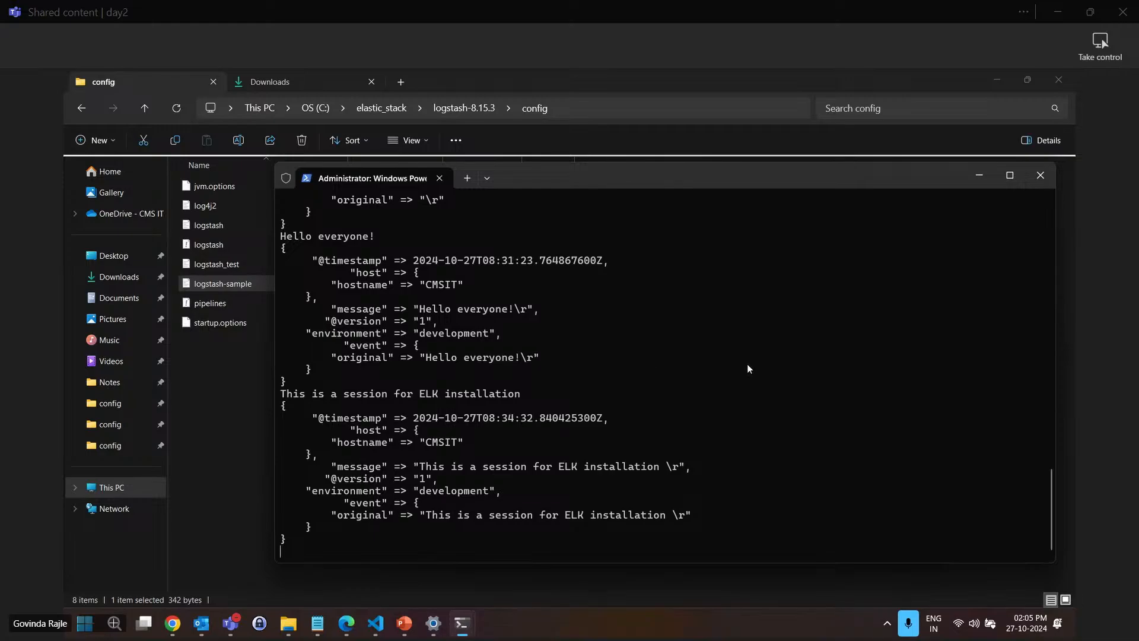
key(ctrl+c)
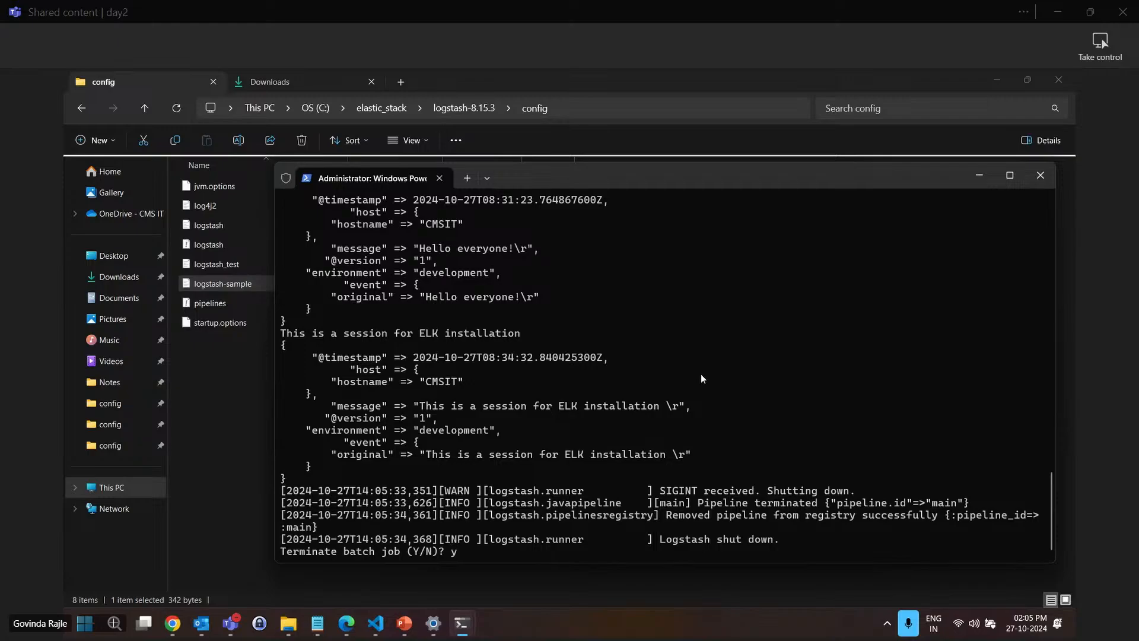
text(y)
key(Return)
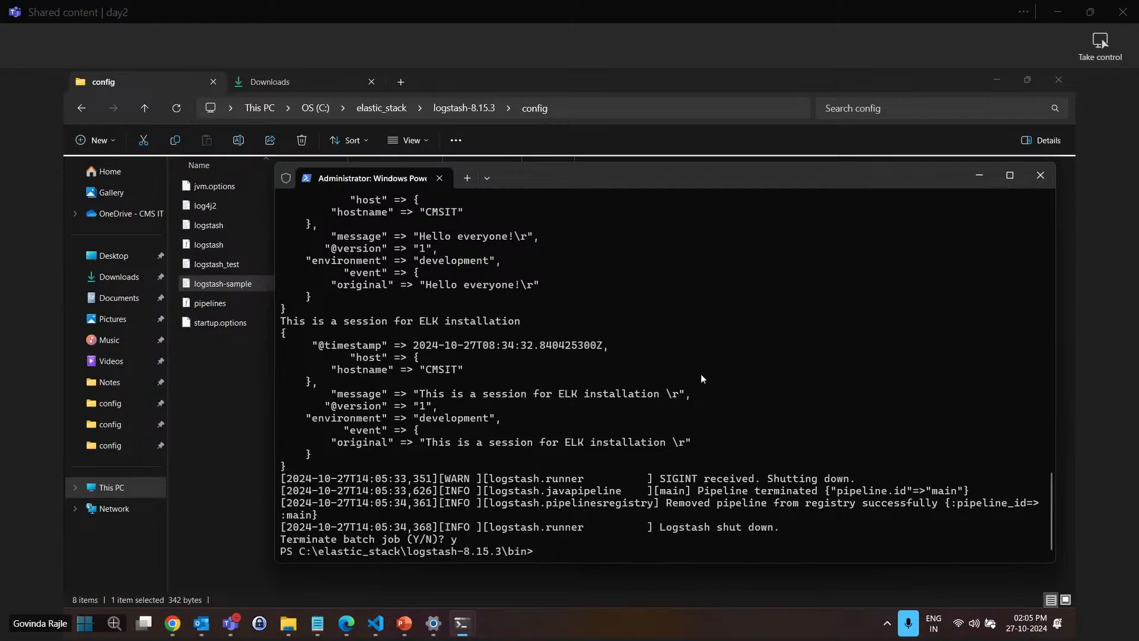
Rerun the previous logstash.bat command with the config file changed to C:\elastic_stack\logstash-8.15.3\config\logstash-sample.conf
key(Up)
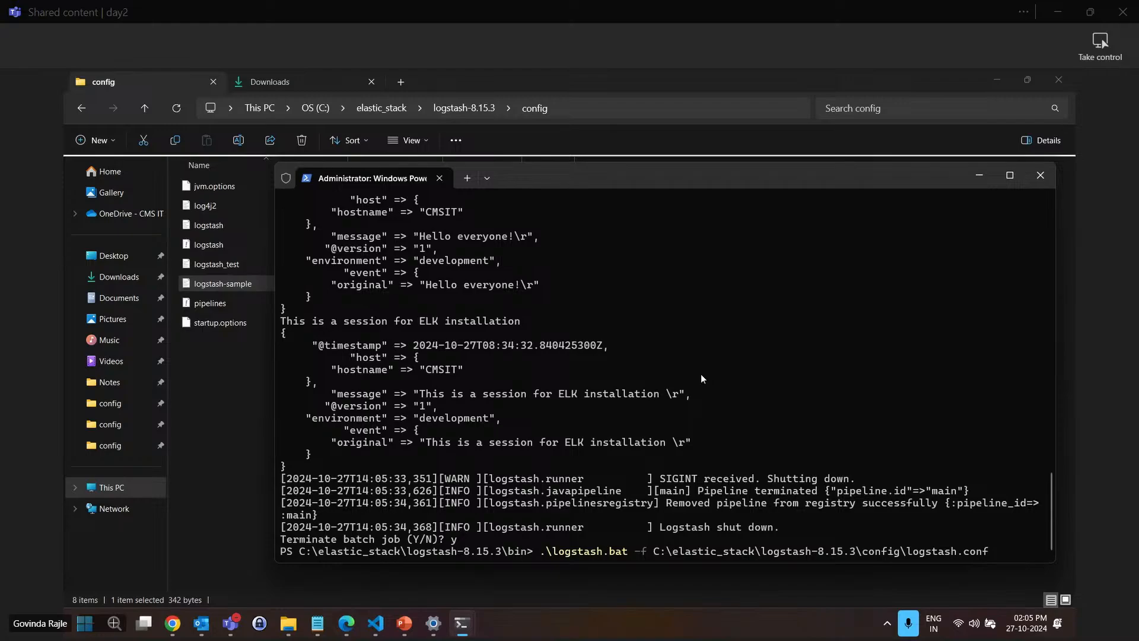
key(BackSpace)
key(BackSpace)
key(BackSpace)
key(BackSpace)
key(BackSpace)
key(BackSpace)
key(BackSpace)
key(BackSpace)
key(BackSpace)
key(BackSpace)
key(BackSpace)
key(BackSpace)
key(Tab)
key(Tab)
key(Tab)
key(Tab)
key(Tab)
key(Return)
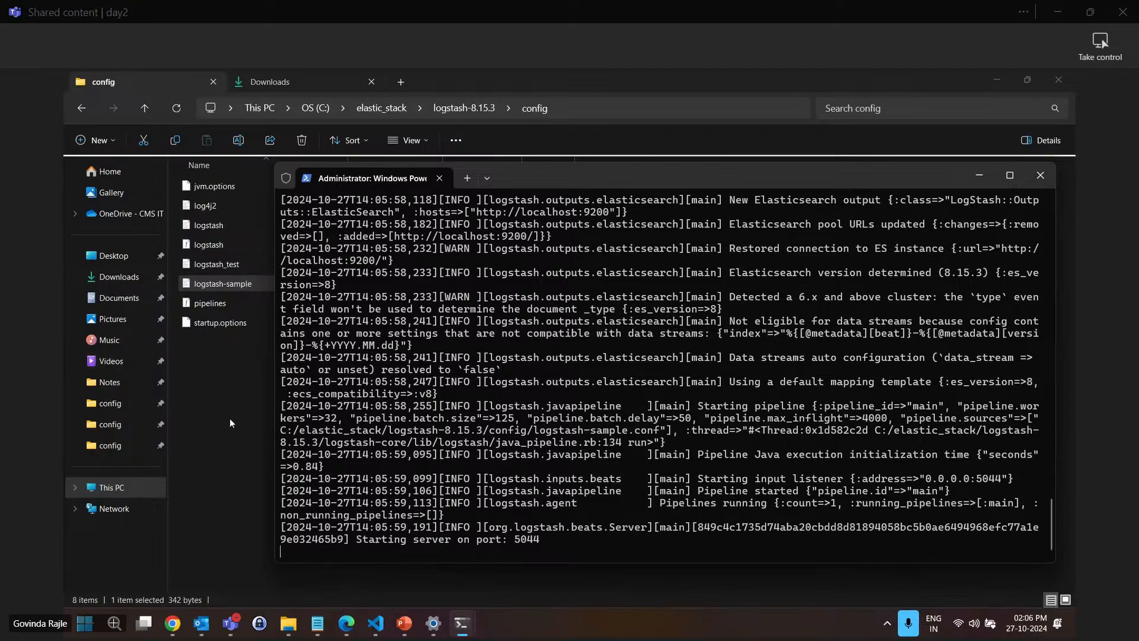
Switch to the Kibana Dev Tools window in Chrome and open the Discover page
mouse_move(173, 623)
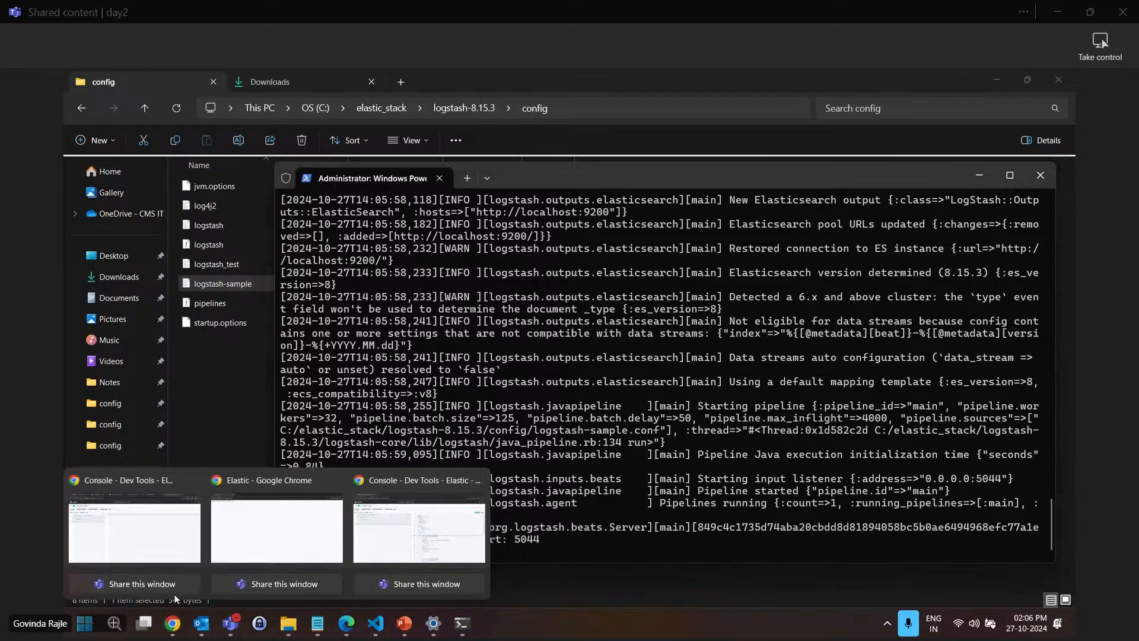
click(419, 525)
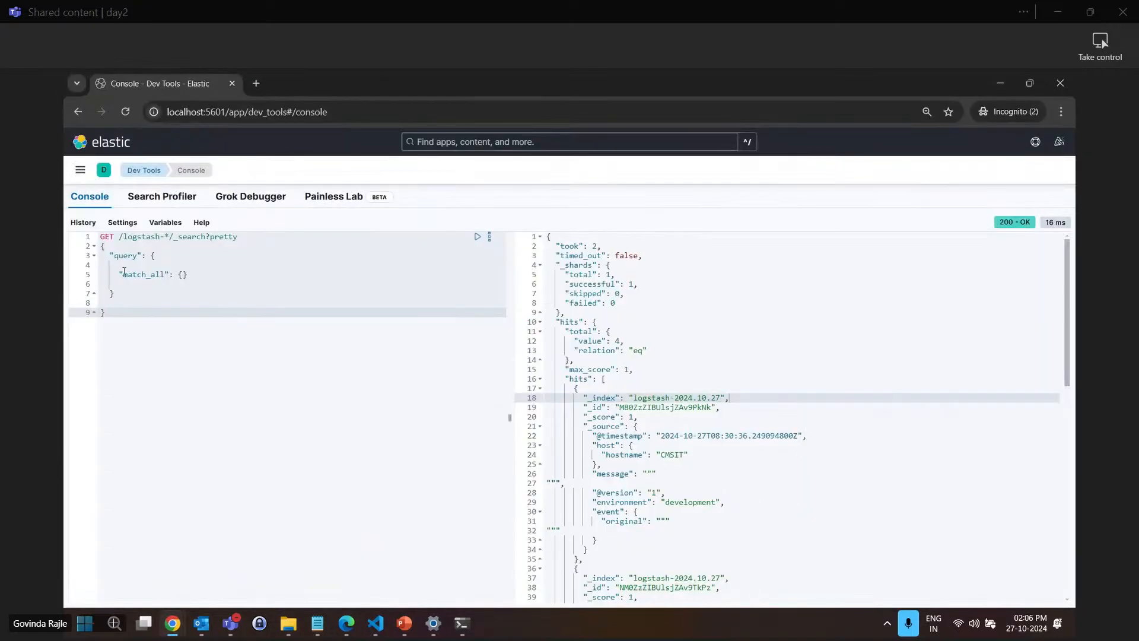
click(80, 170)
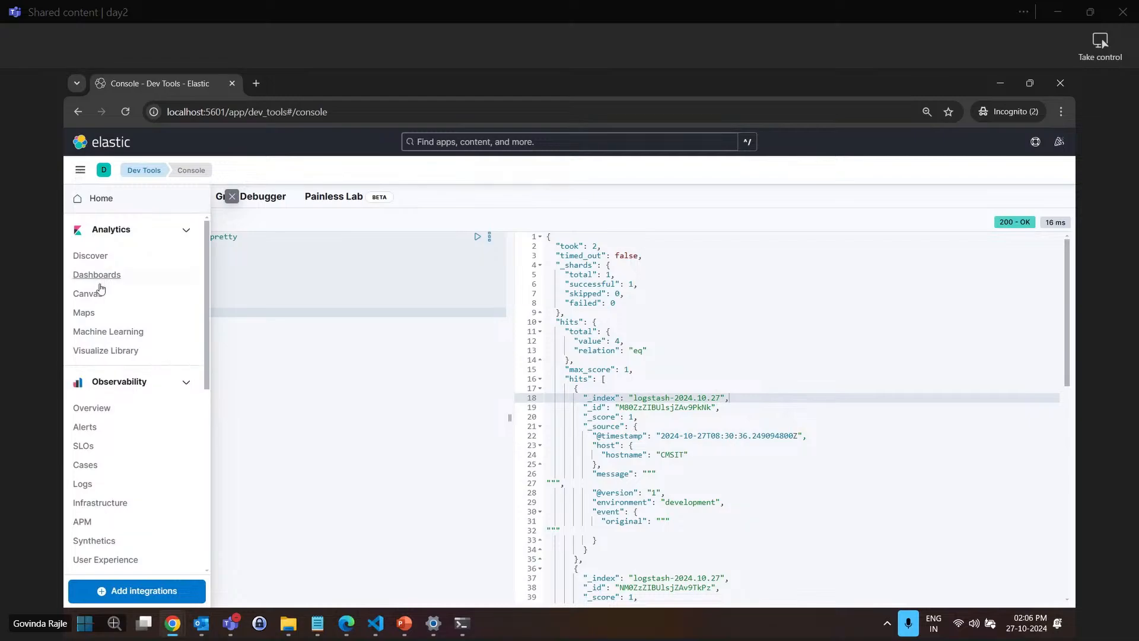
click(97, 254)
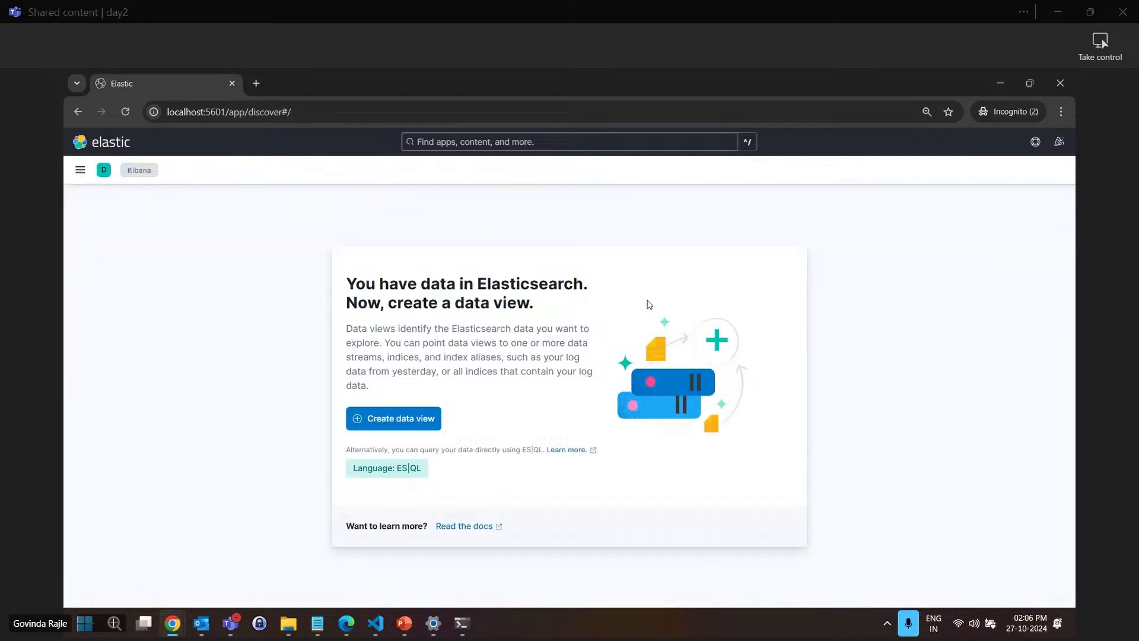
Open Canvas and view its list of workpad templates
click(80, 170)
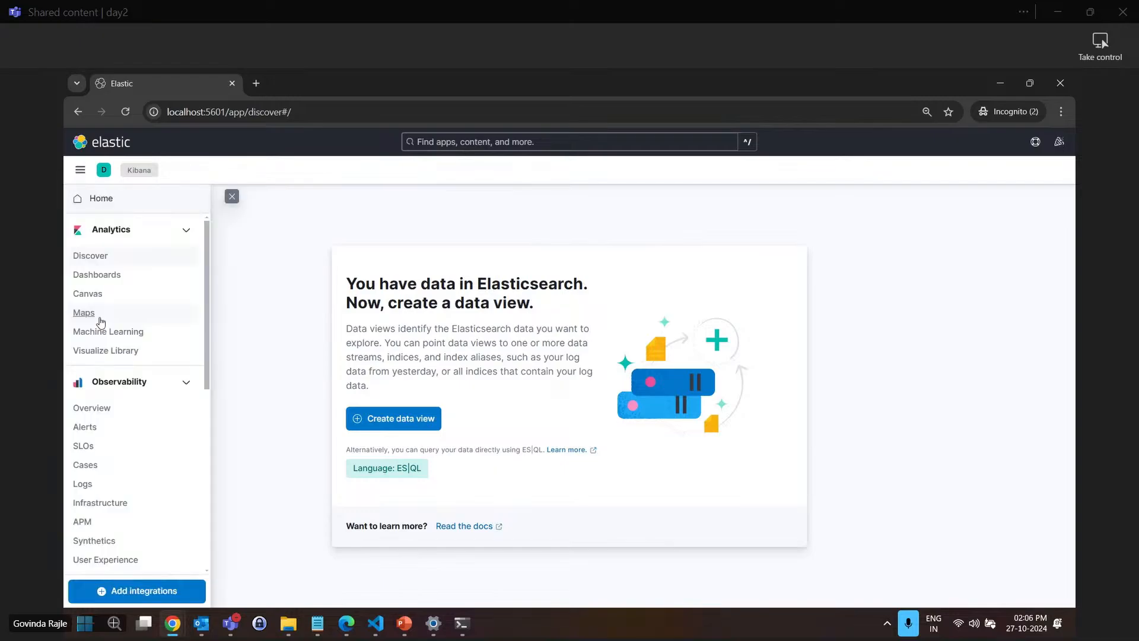
click(95, 293)
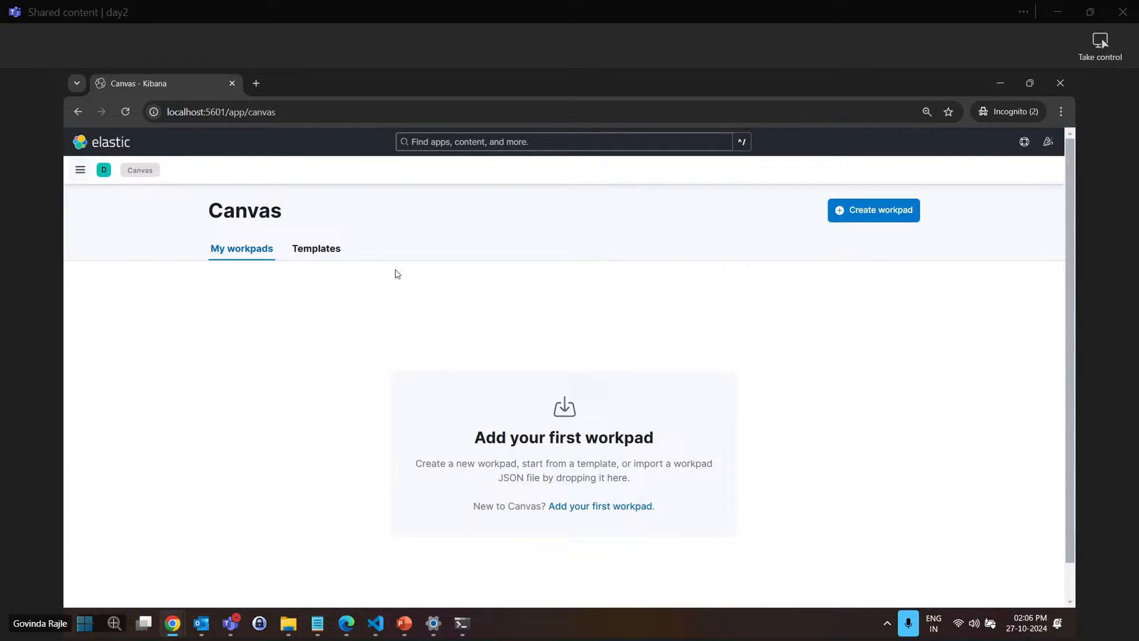
click(333, 256)
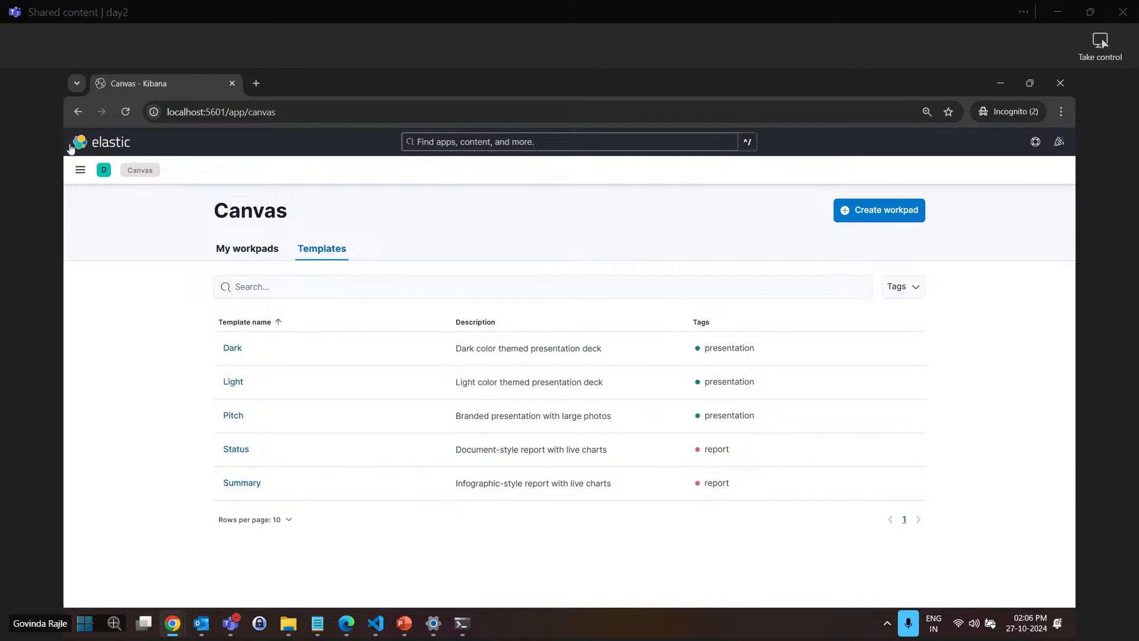
Open Maps and look around the basemap, centring it closer on Asia
click(80, 169)
click(89, 309)
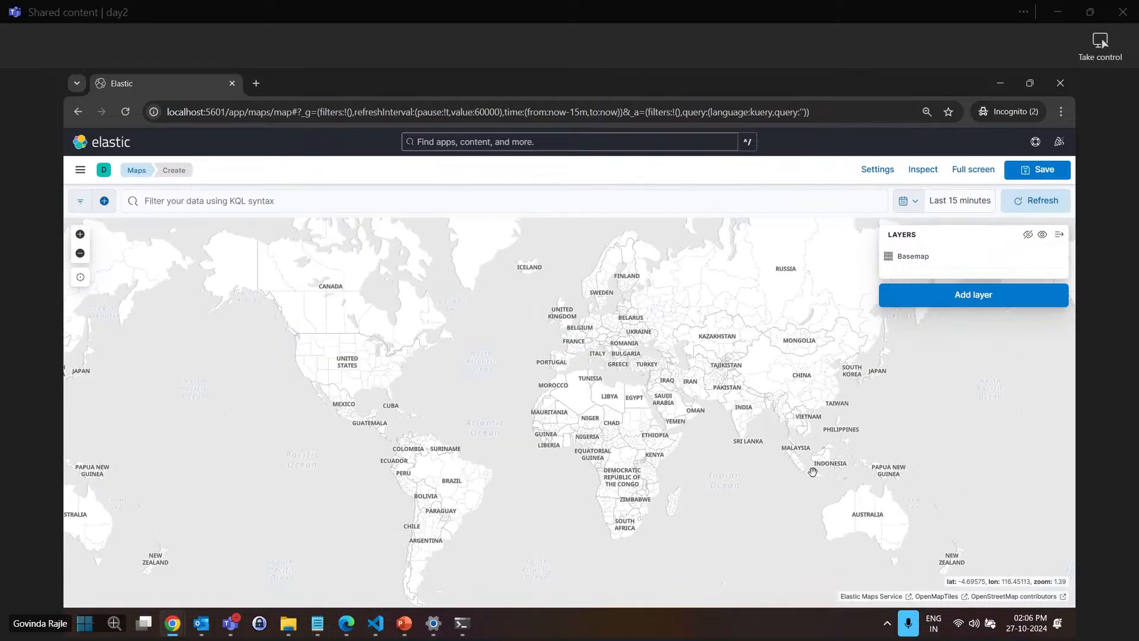
scroll(798, 459, up, 3)
drag(750, 433, 604, 470)
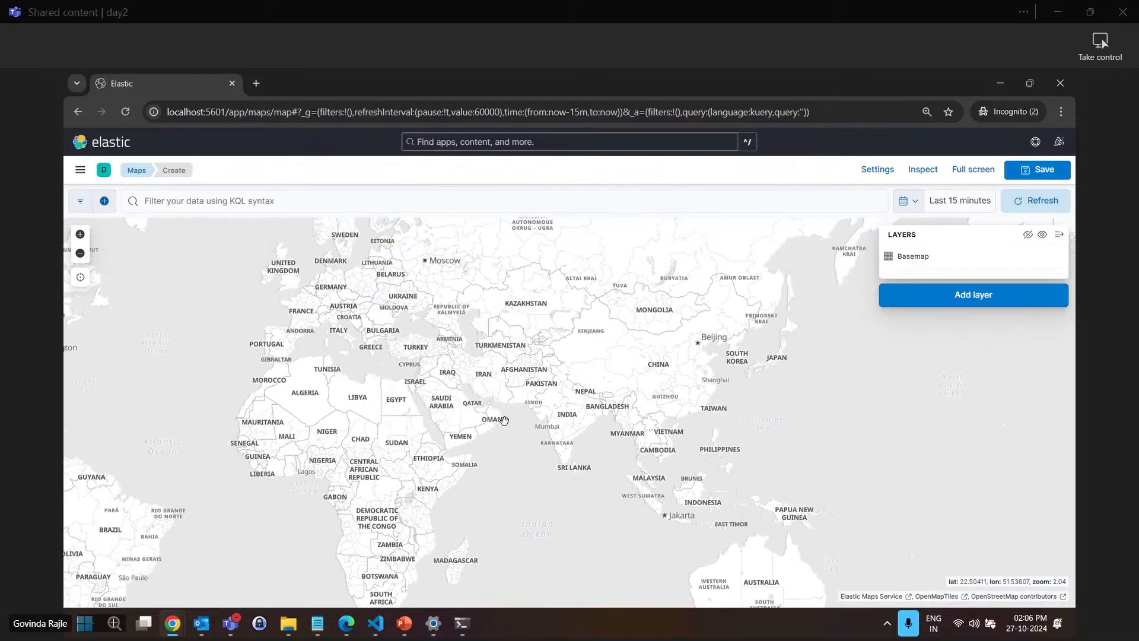
scroll(504, 419, down, 3)
Open the Observability overview and review its data-source cards and the list of Observability sections
click(80, 170)
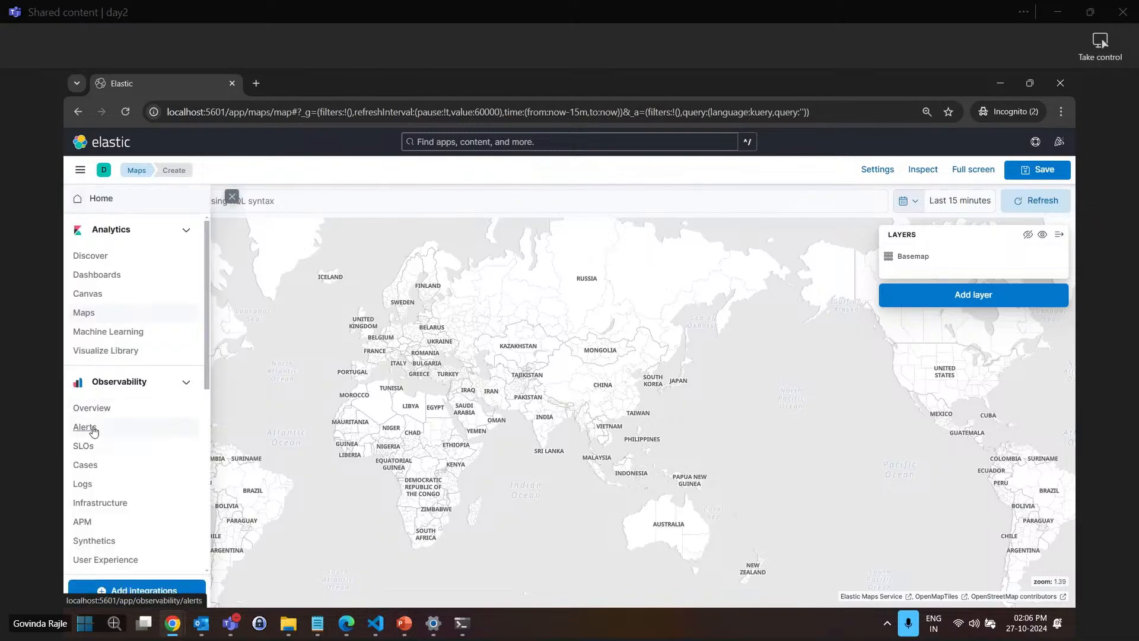
click(117, 409)
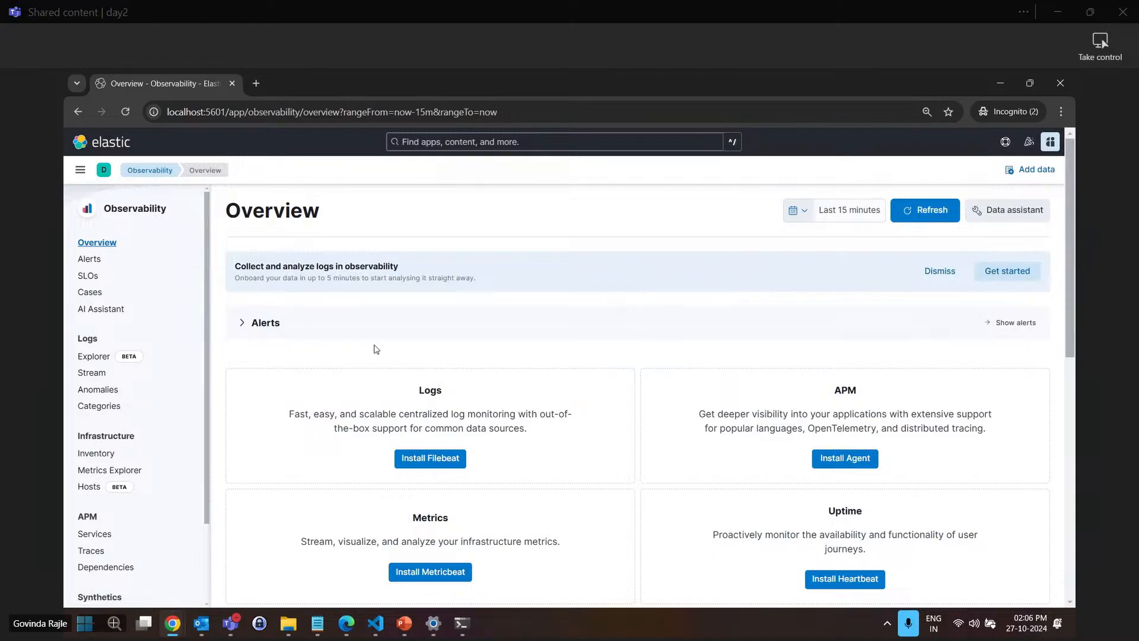
scroll(375, 349, down, 5)
scroll(306, 431, up, 5)
scroll(491, 343, down, 3)
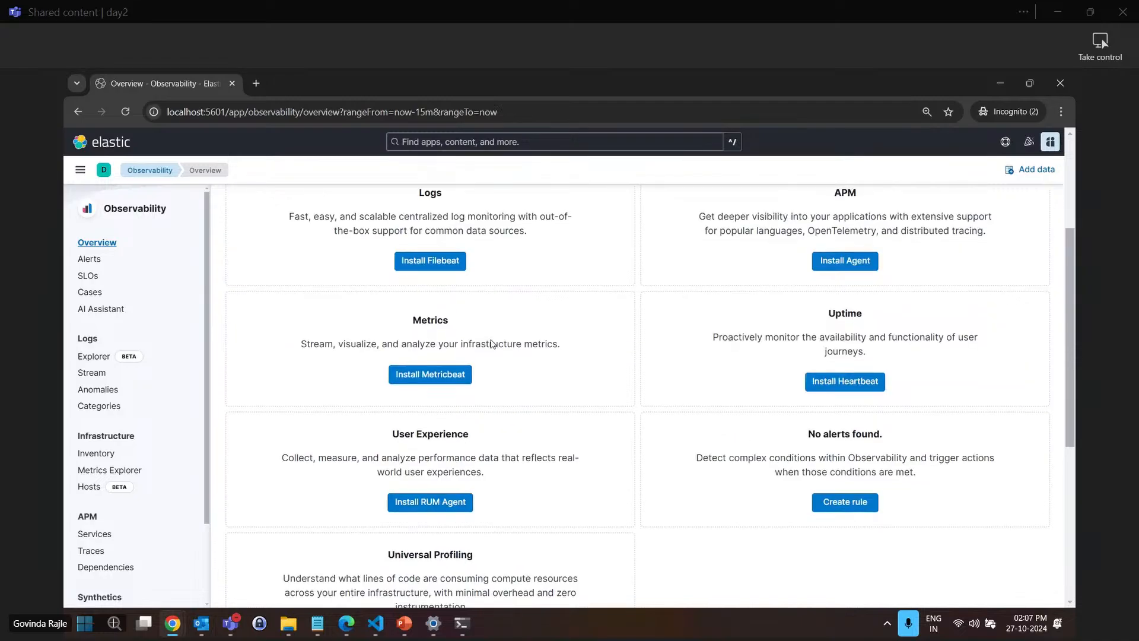
scroll(121, 332, down, 3)
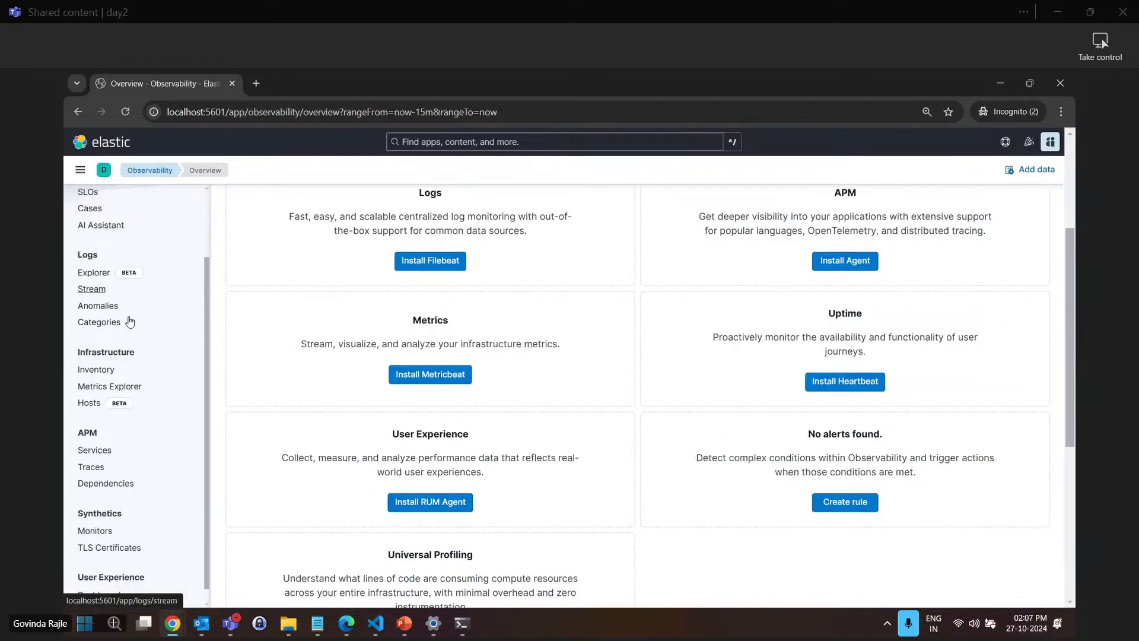
scroll(120, 347, up, 3)
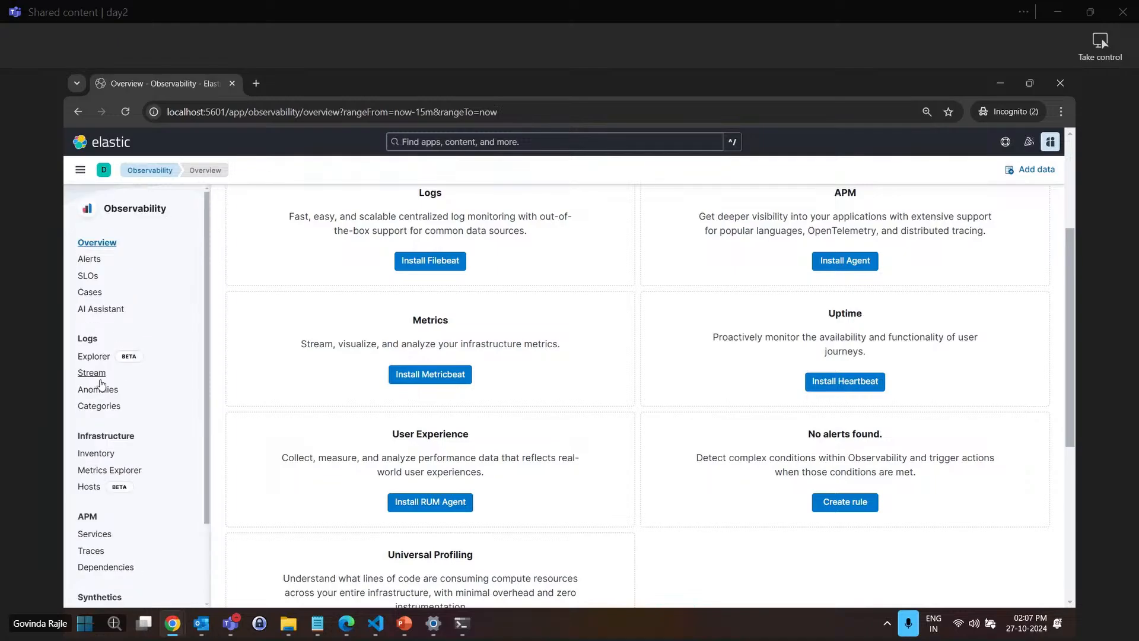
Open the Logs Explorer in Observability, review the remaining Observability sections and bring up the main Kibana navigation
click(93, 357)
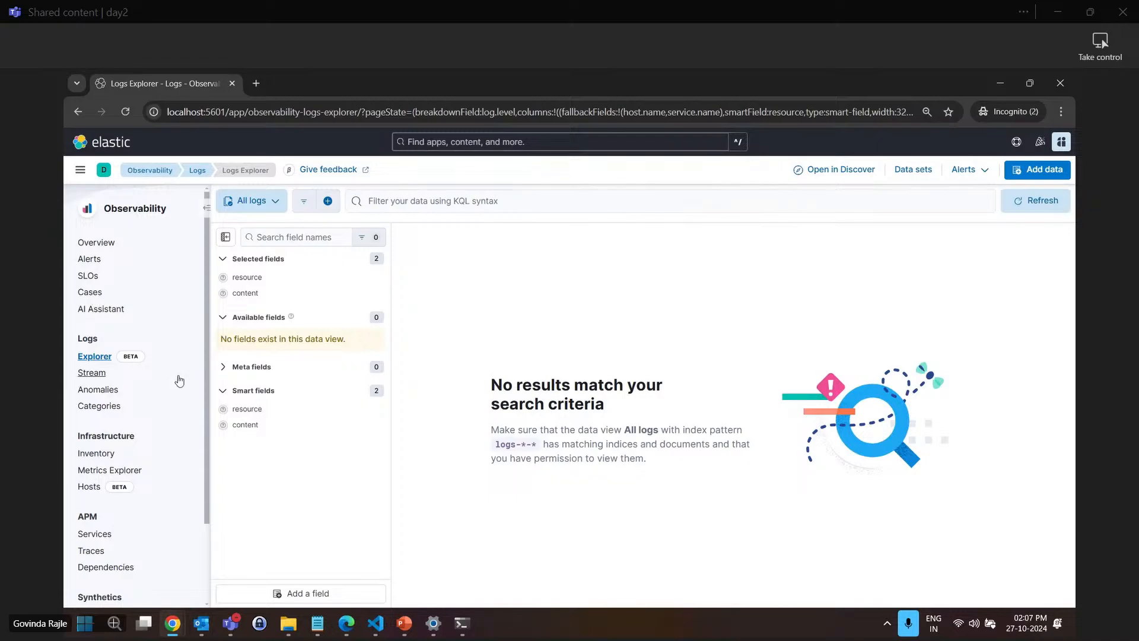
scroll(177, 415, down, 3)
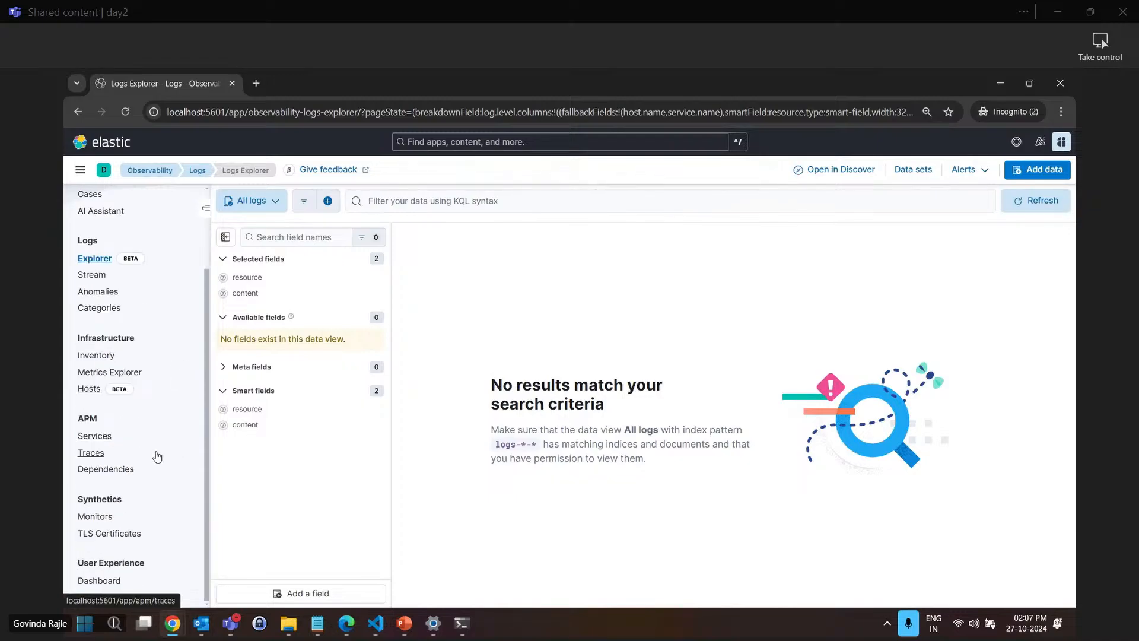
click(81, 170)
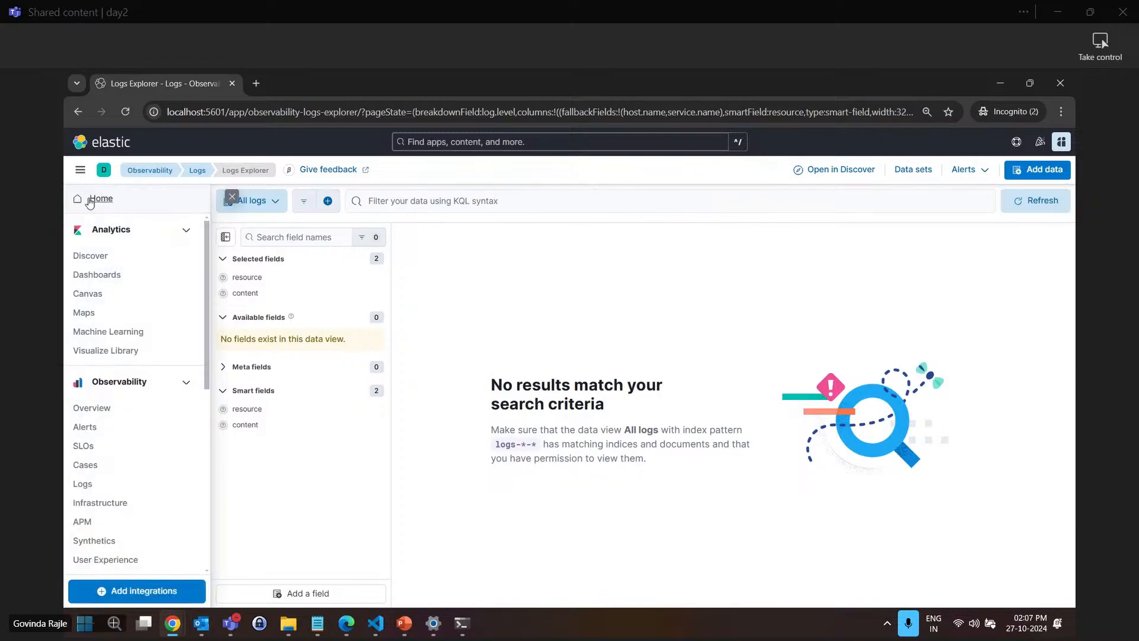
Open the Security dashboards overview, look at the introduced Attack discovery feature and return to the dashboards
scroll(105, 467, down, 1)
scroll(106, 467, down, 3)
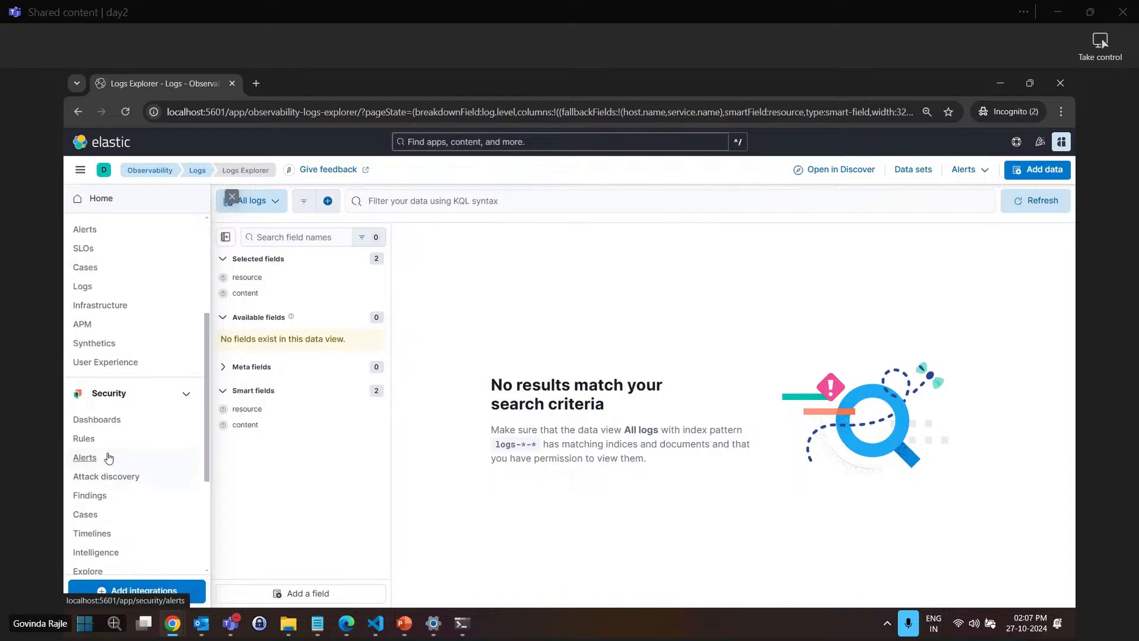
scroll(113, 474, down, 2)
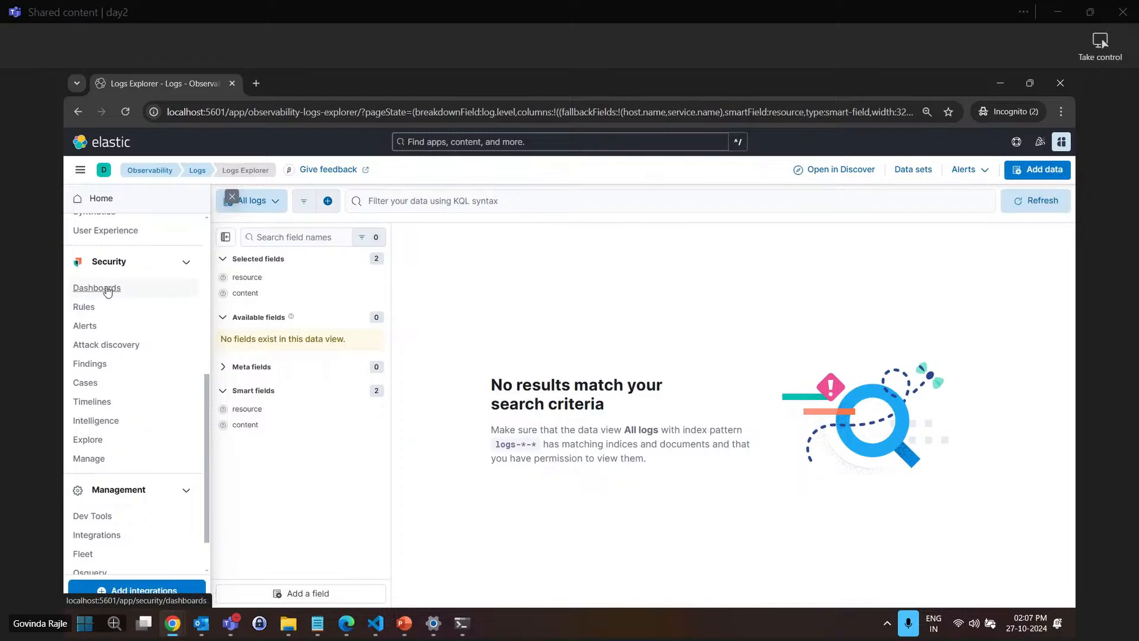
click(99, 288)
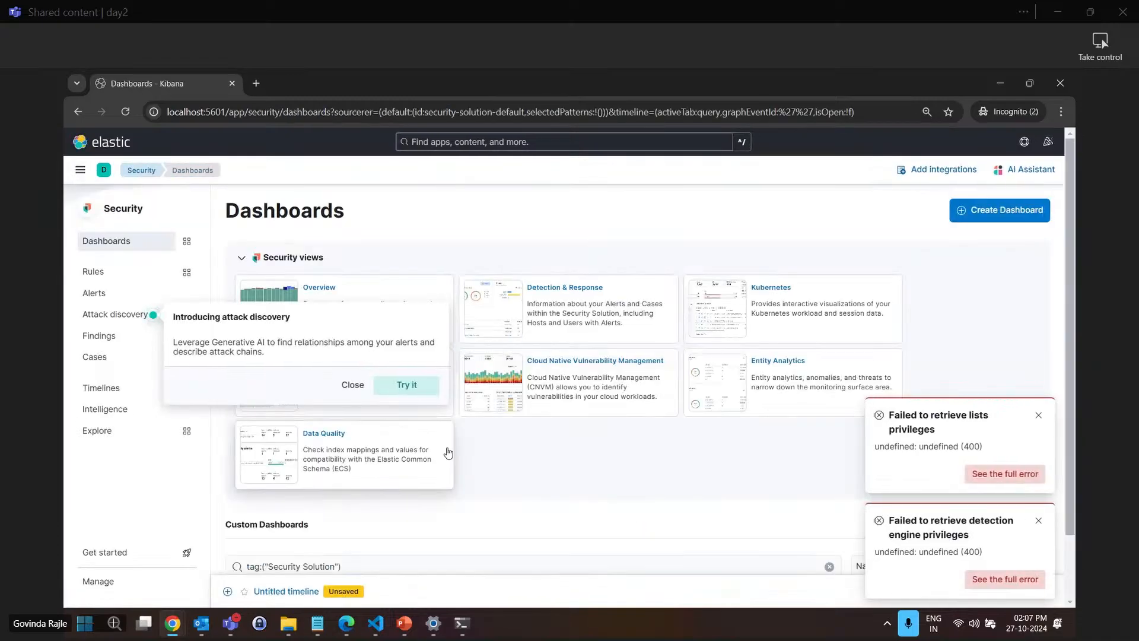
click(405, 385)
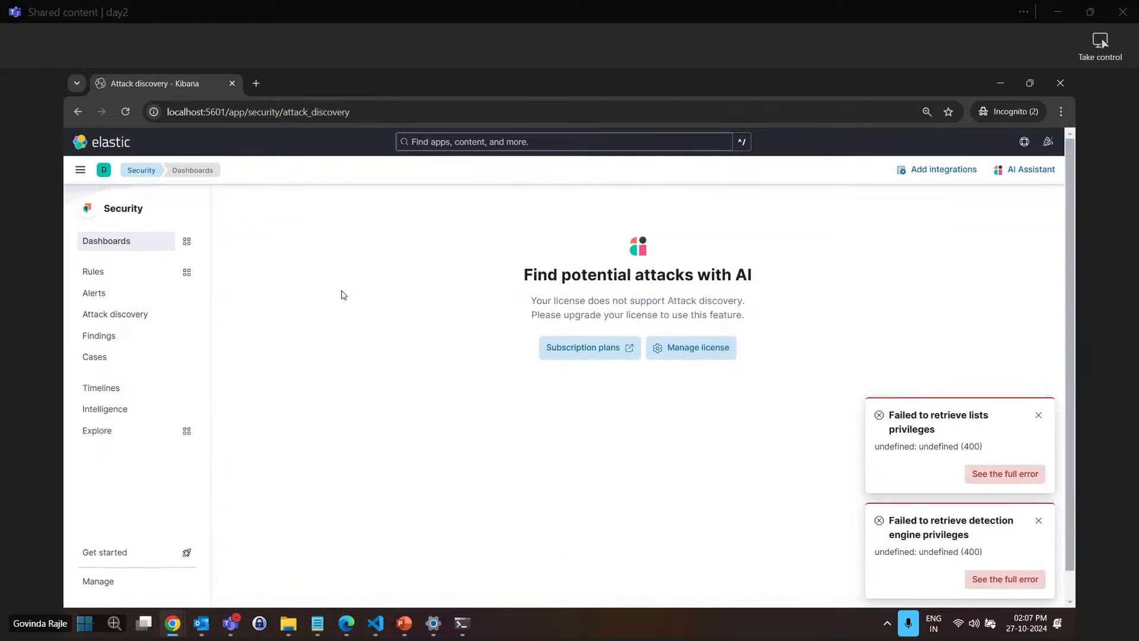
click(139, 249)
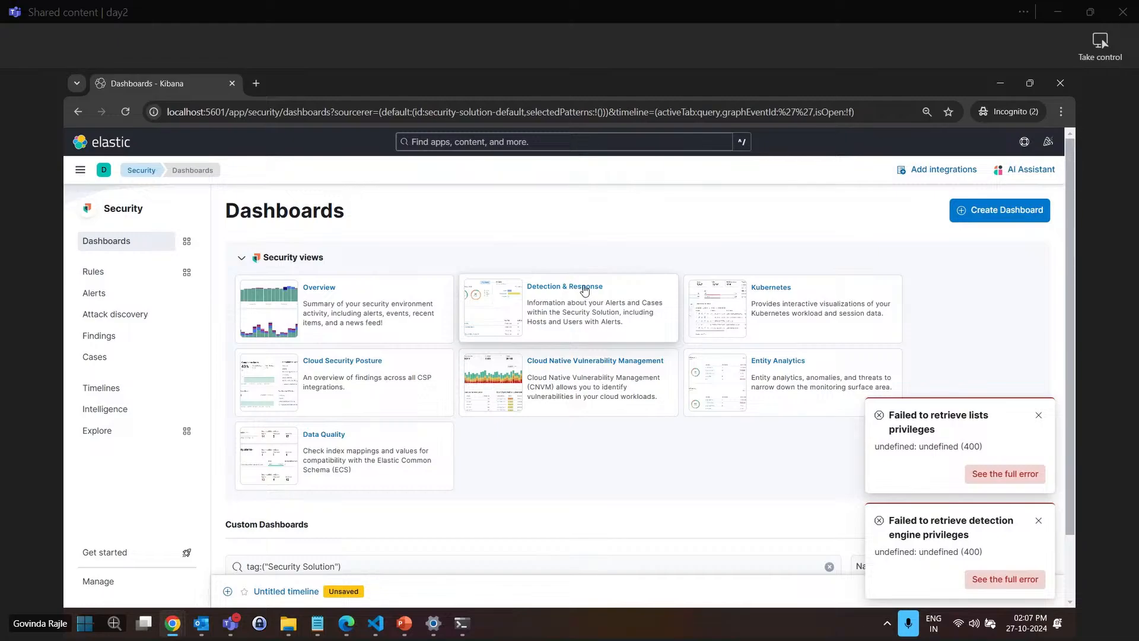
Start a new Security dashboard with a new Lens visualization and dismiss the error notifications over the editor
click(1009, 210)
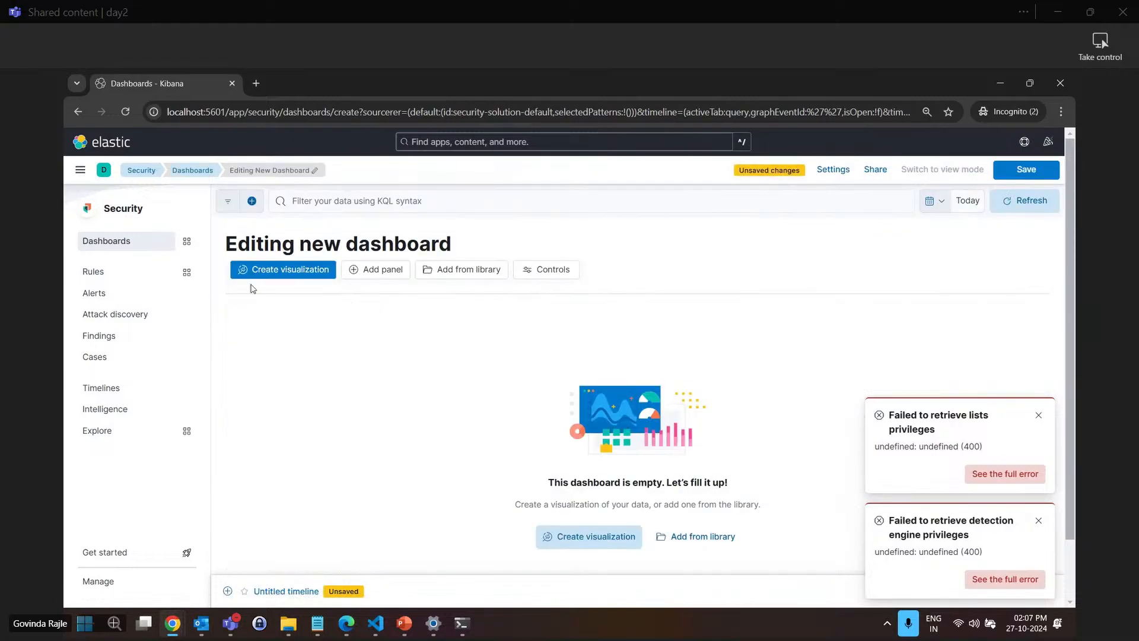
click(267, 270)
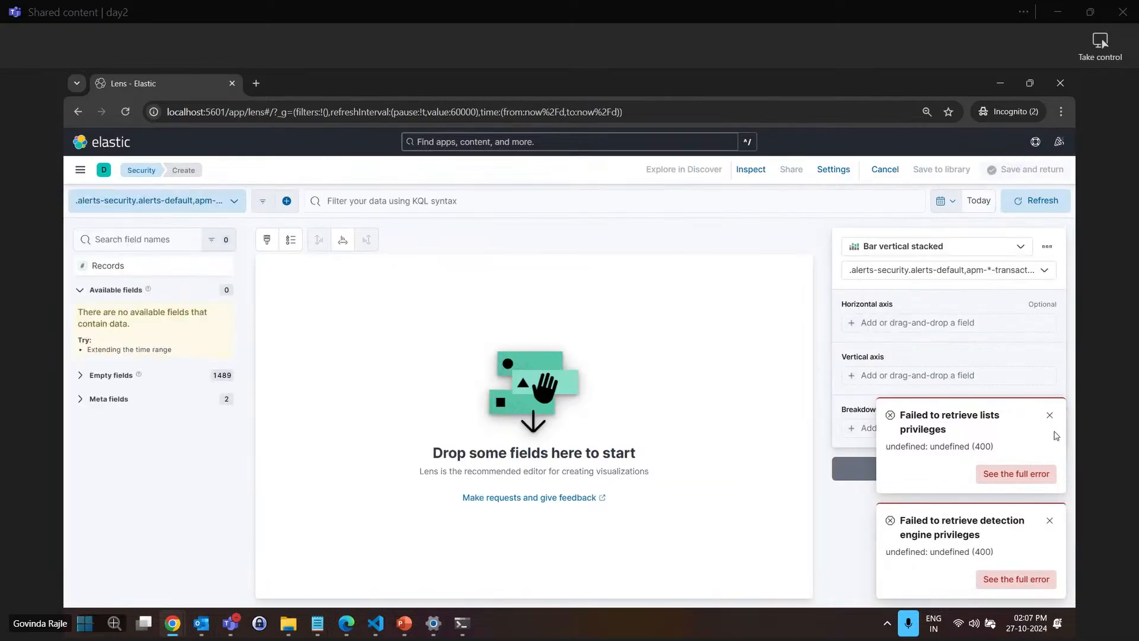
click(1050, 416)
click(1050, 524)
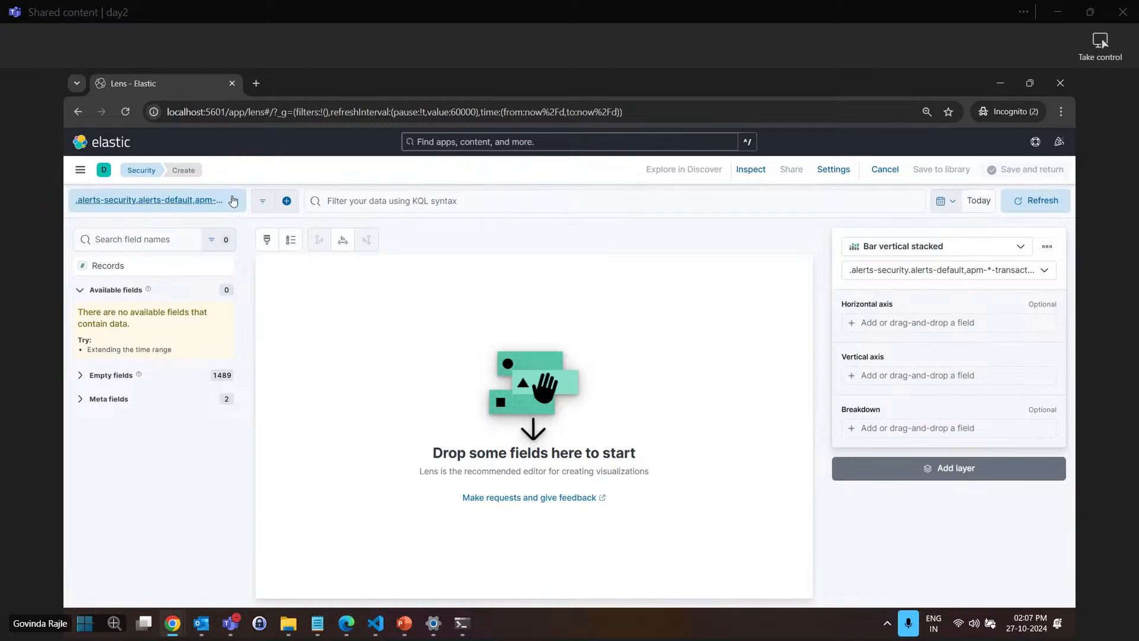
click(118, 209)
click(477, 327)
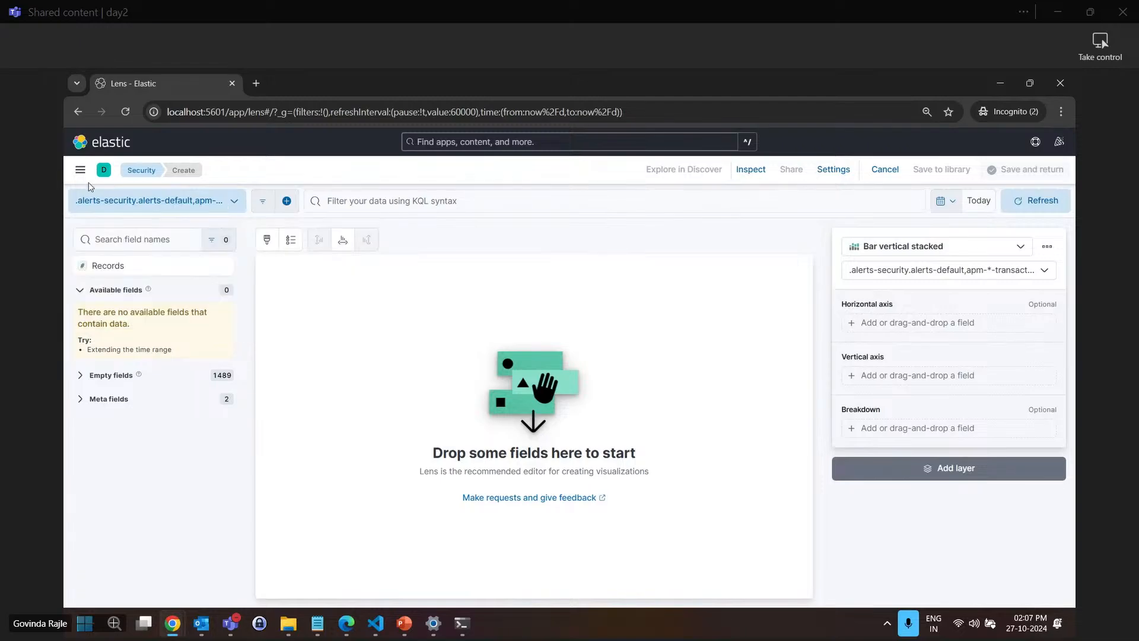
Leave the visualization editor and open the Attack discovery page in Security
click(76, 169)
scroll(102, 387, down, 1)
scroll(102, 387, down, 3)
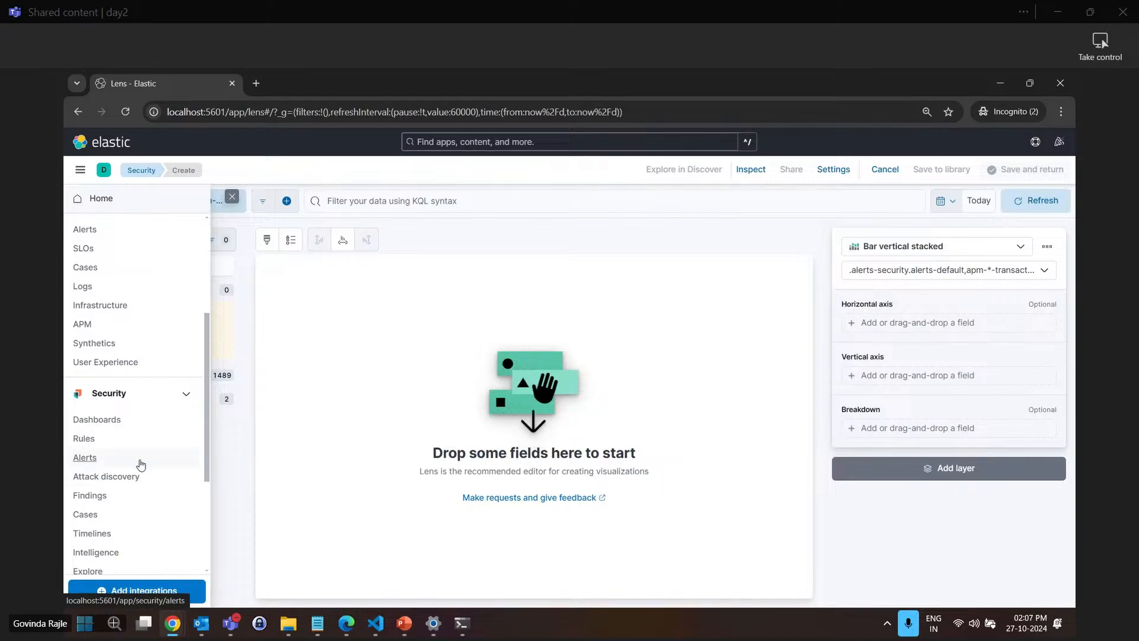
scroll(112, 373, down, 2)
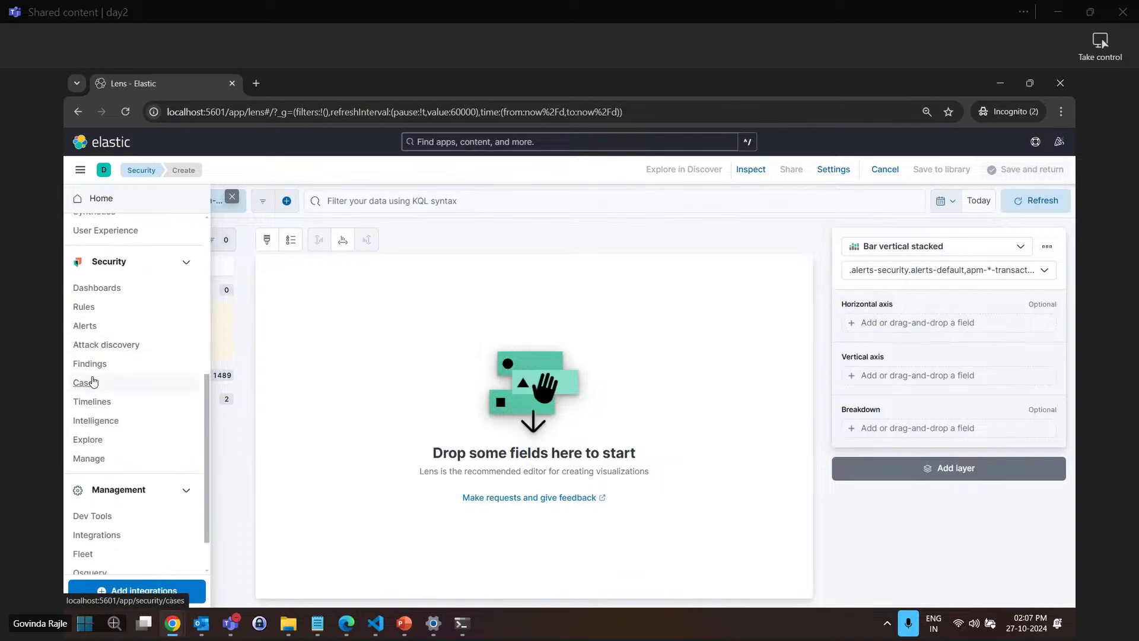
click(102, 345)
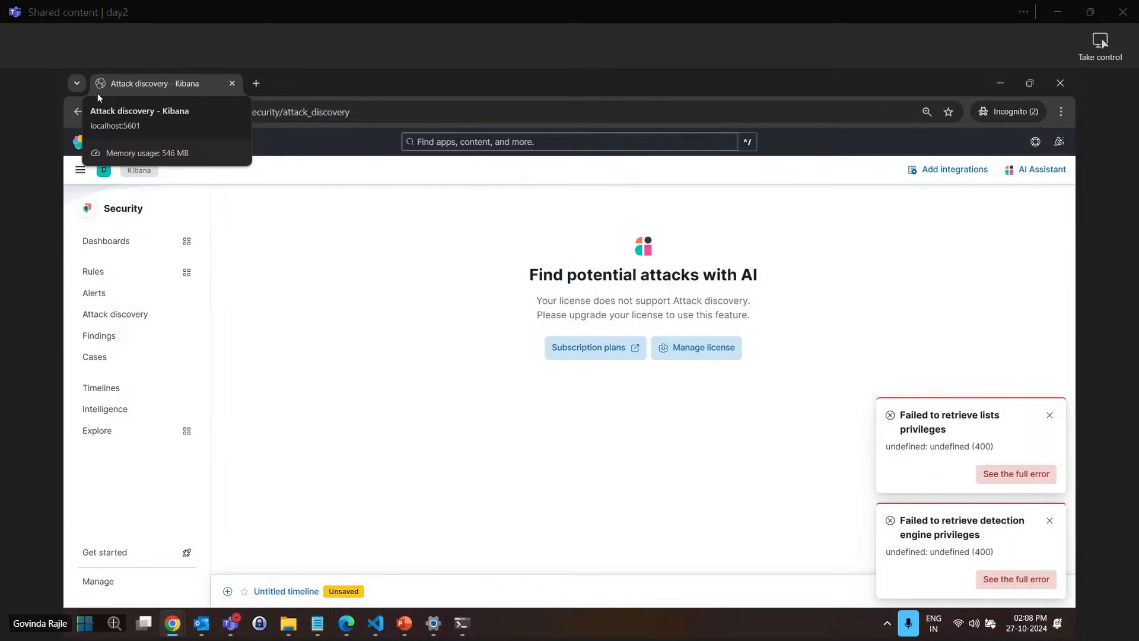
Switch to the Elastic_setup slide show in PowerPoint and review the Kibana Setup slides on the enrollment token, configuration and login
click(414, 630)
click(734, 401)
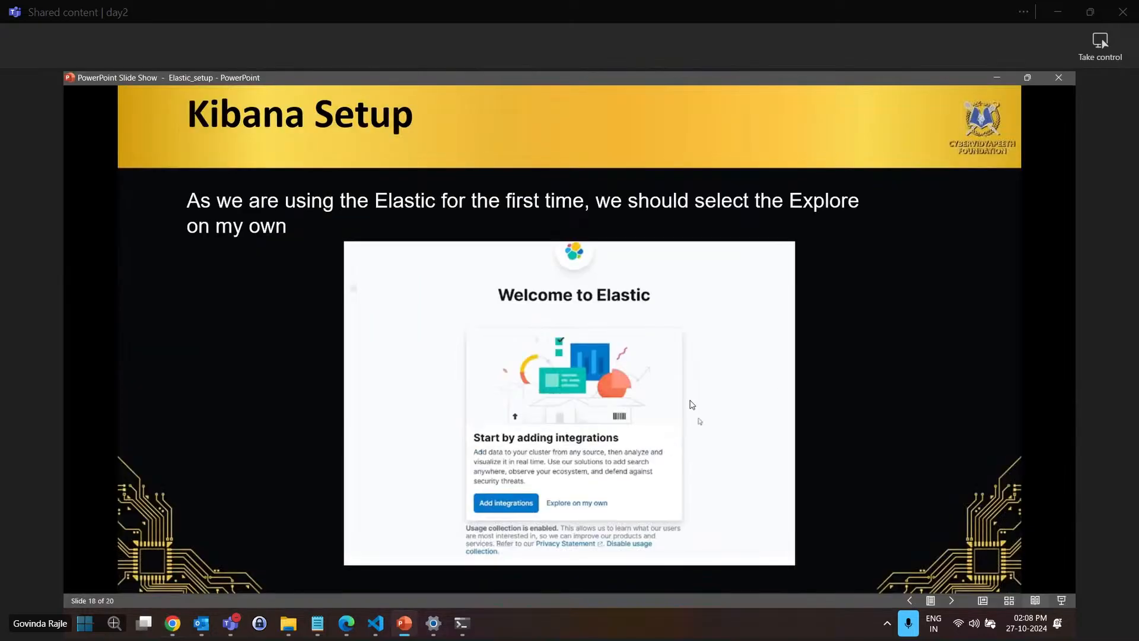
key(Left)
key(Left)
key(Left)
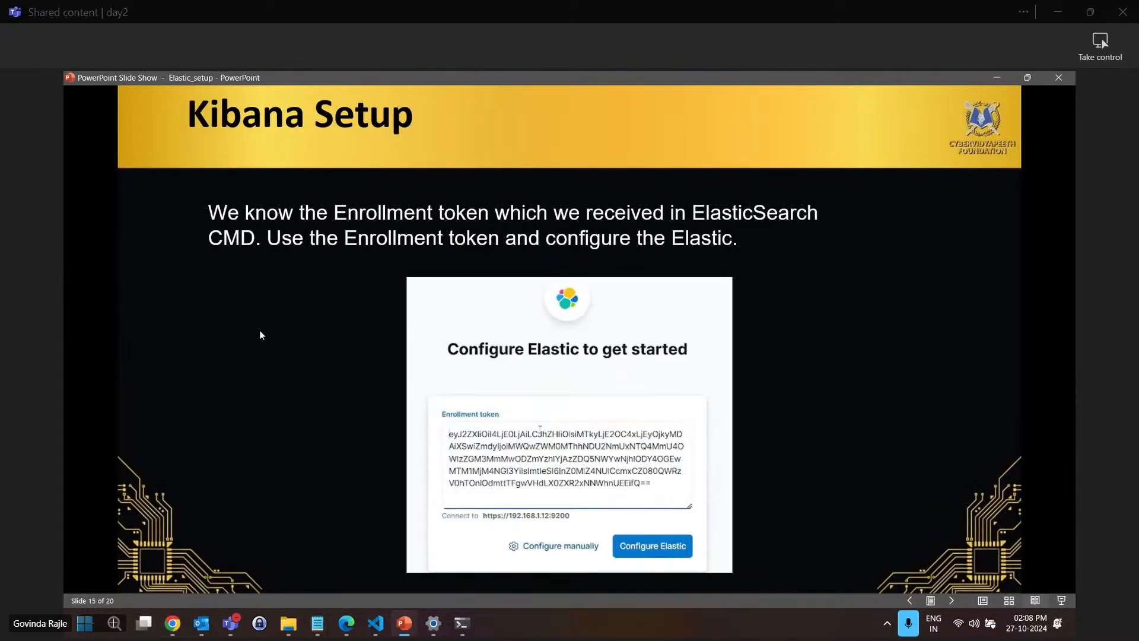
key(Right)
key(Left)
key(Right)
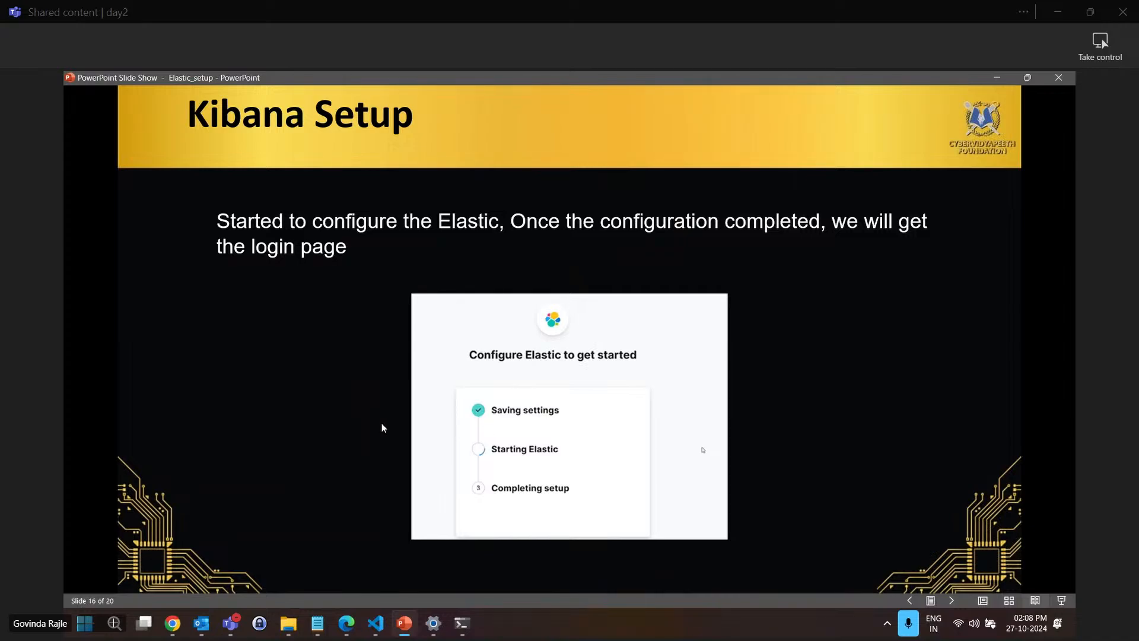
key(Right)
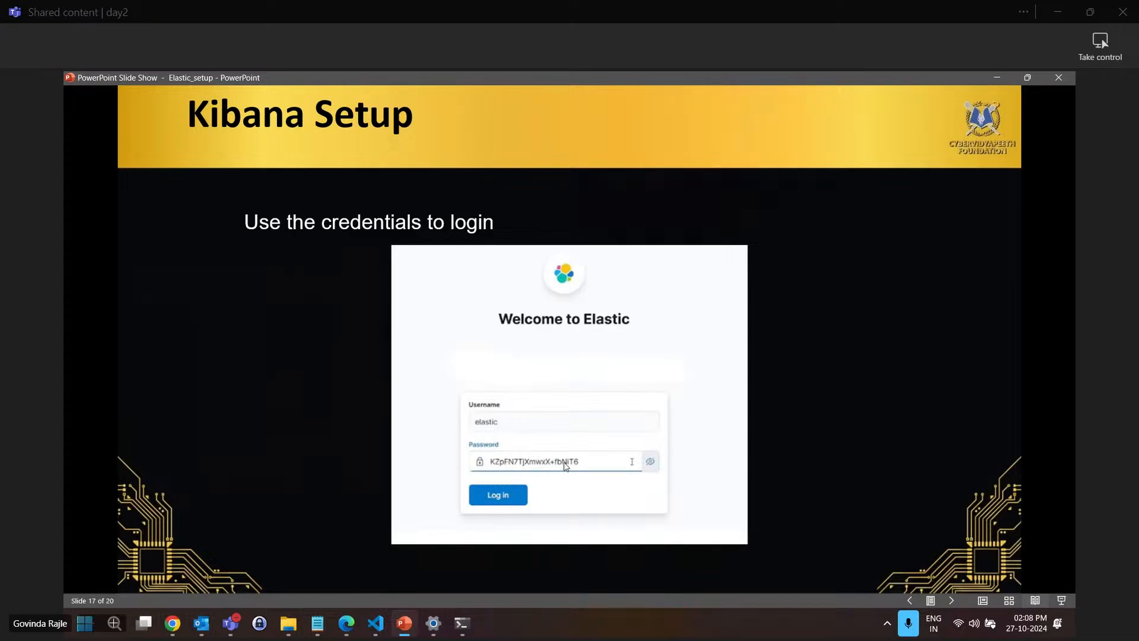
key(Right)
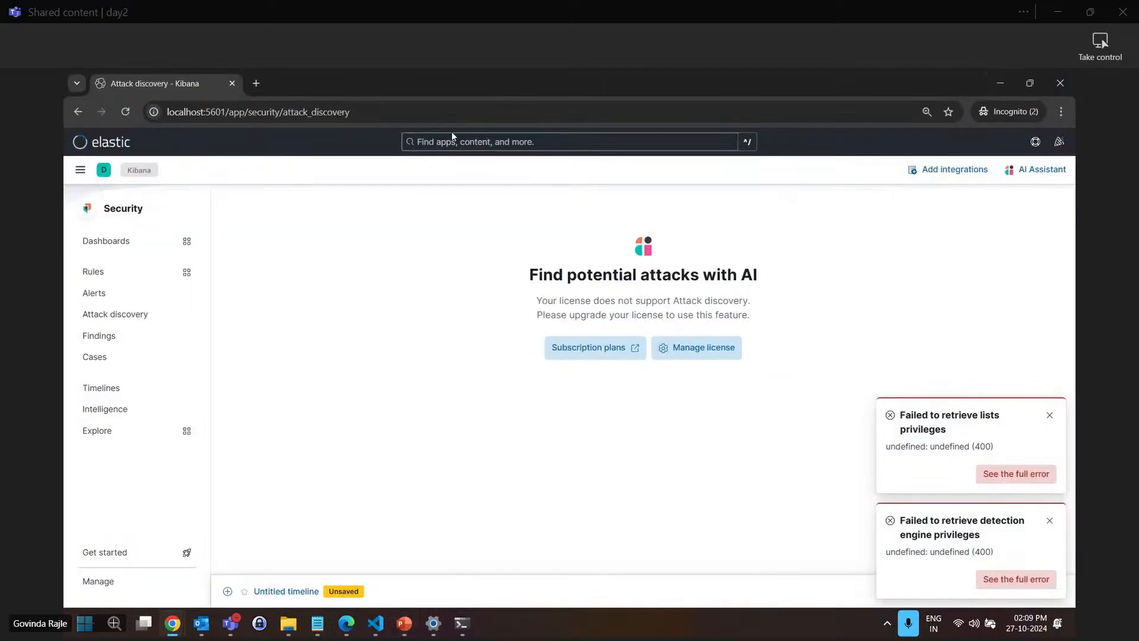
Back in Kibana, open the Security Rules page, clear its error notifications and open Detection rules (SIEM)
click(82, 175)
scroll(122, 380, down, 5)
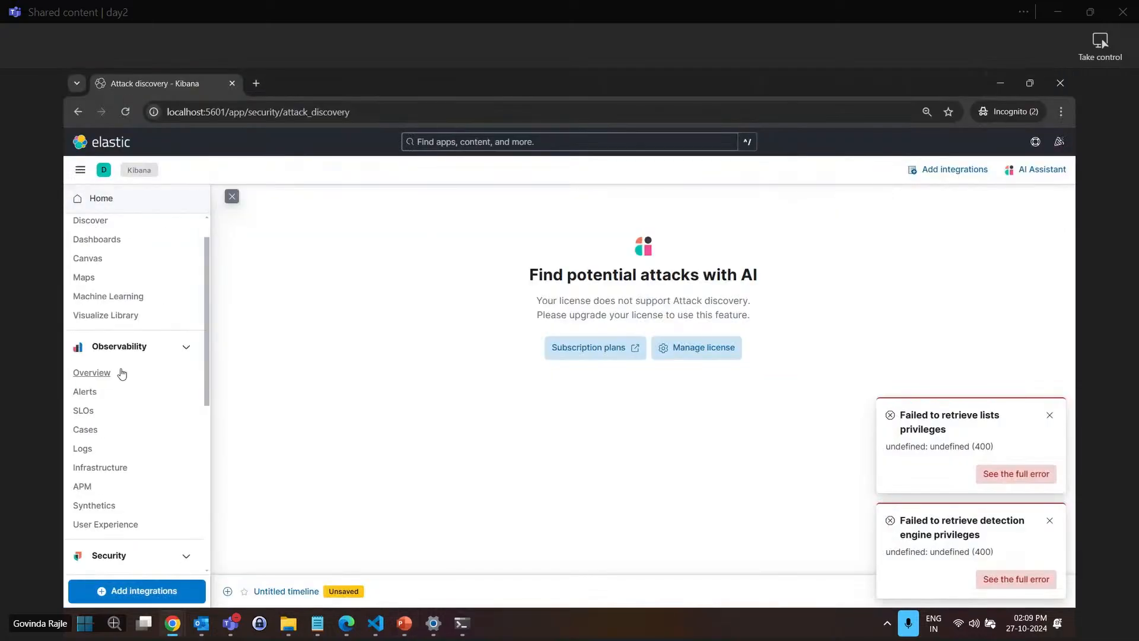
scroll(132, 410, down, 3)
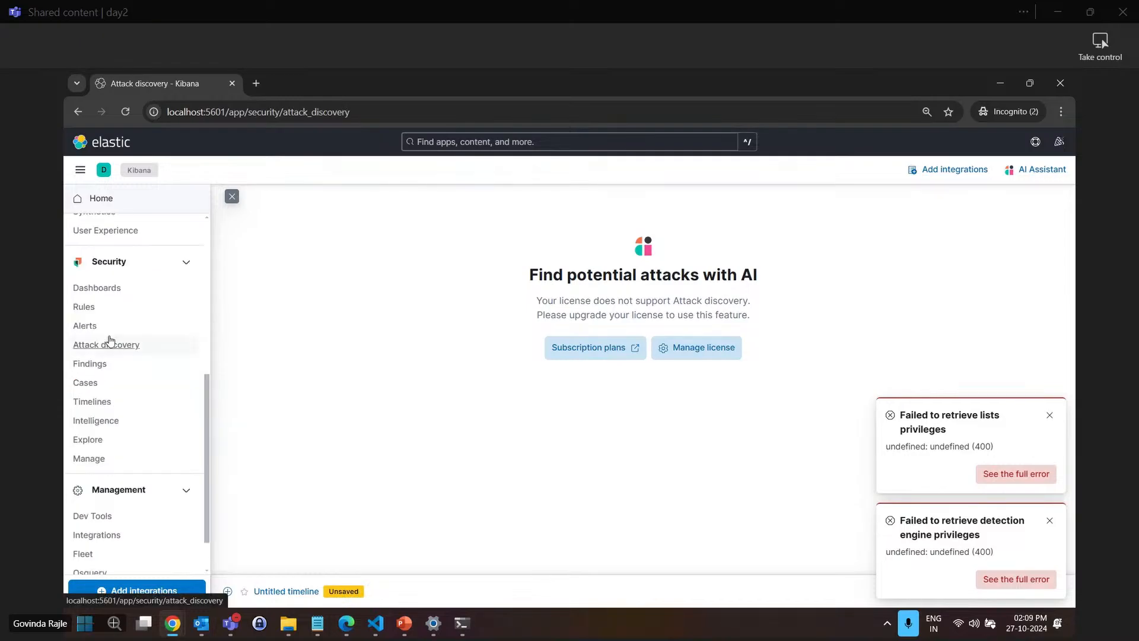
click(95, 306)
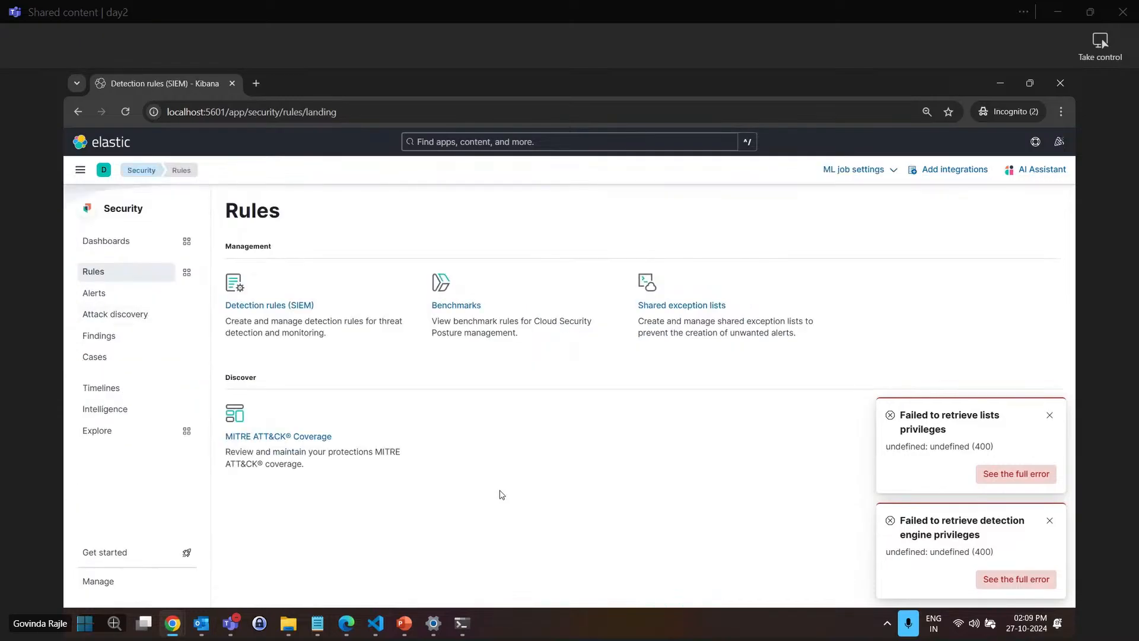
click(1049, 414)
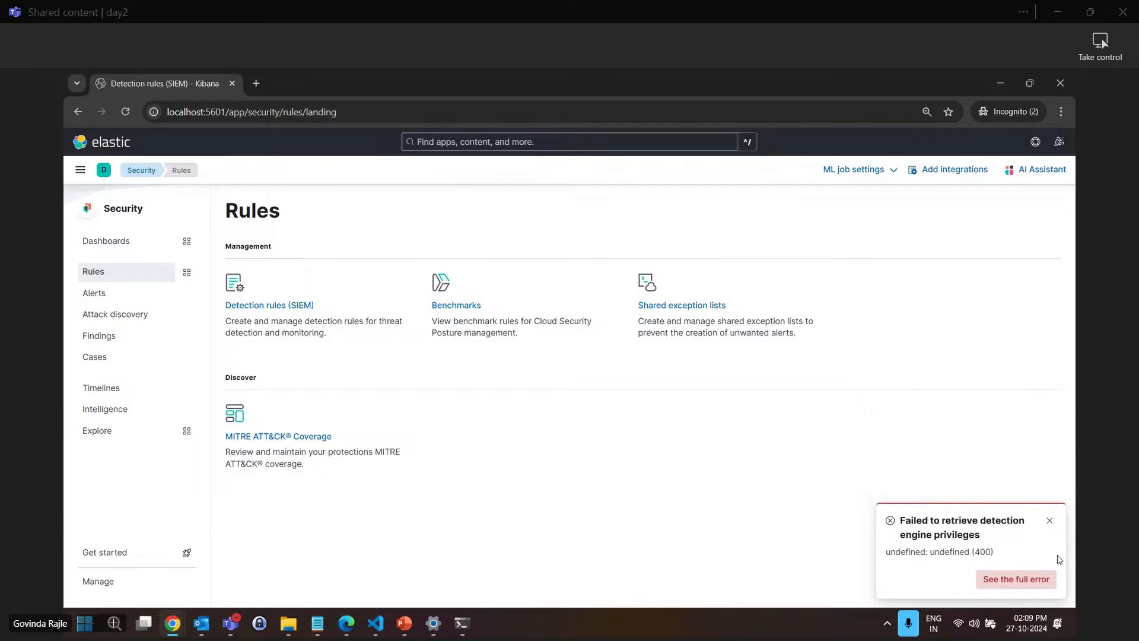
click(1049, 521)
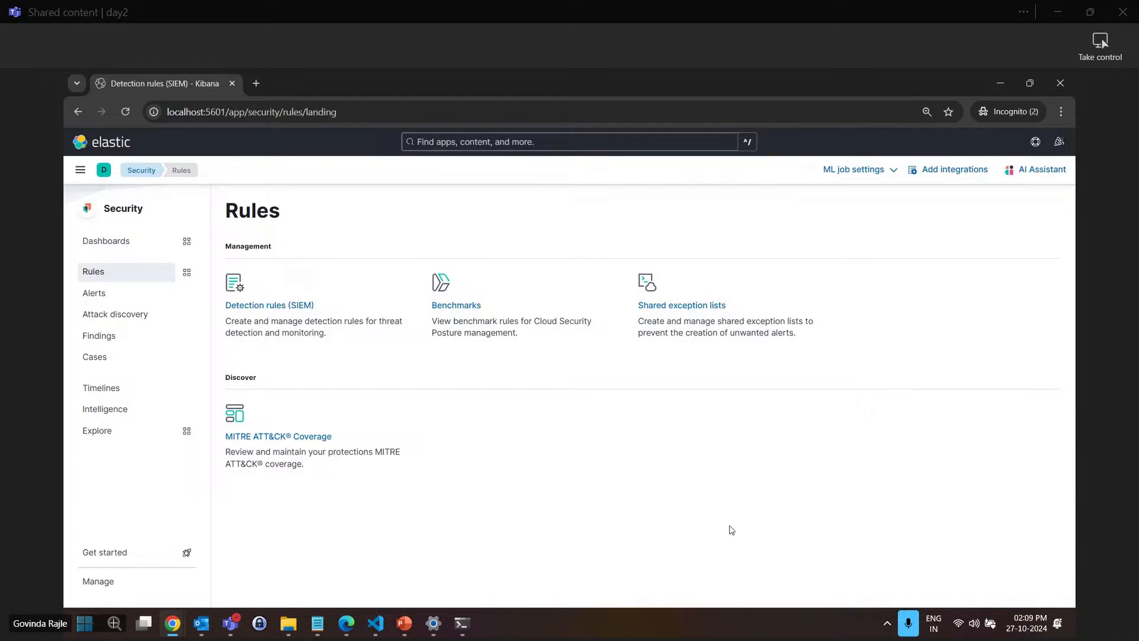
click(250, 306)
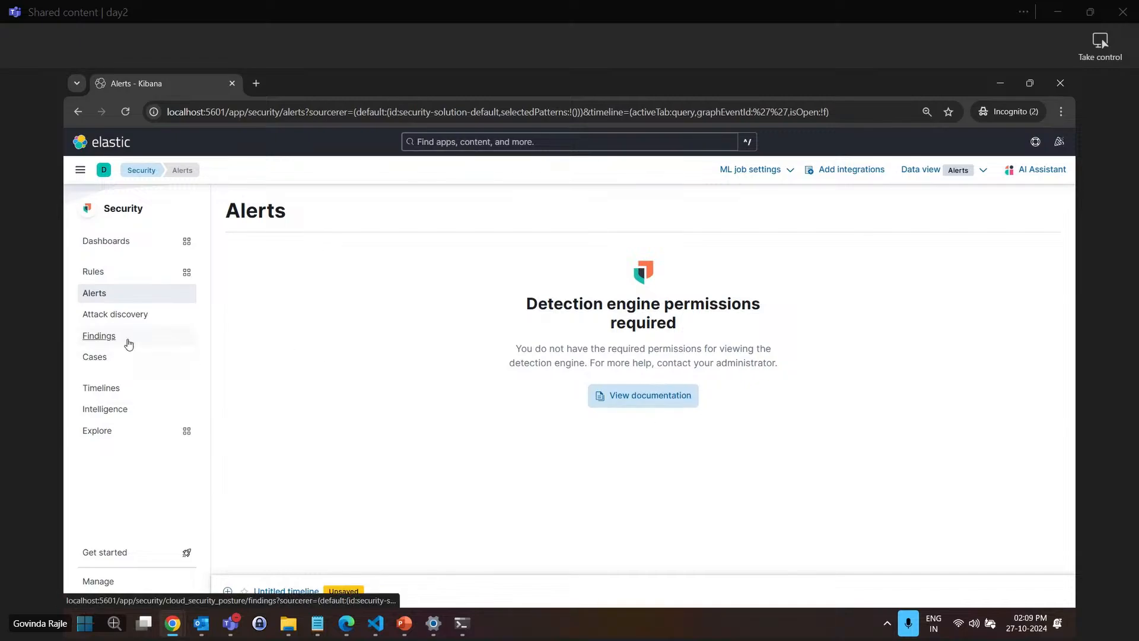
Open the Security Cases page, look over its case list and dismiss the error notifications
click(97, 357)
scroll(458, 363, down, 2)
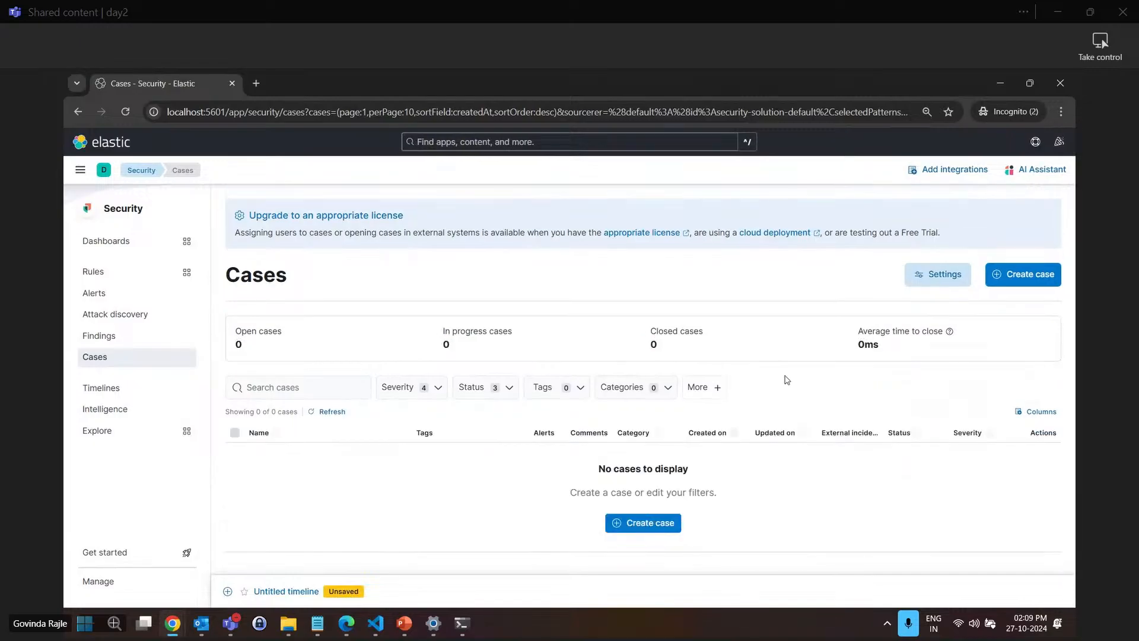
click(1049, 325)
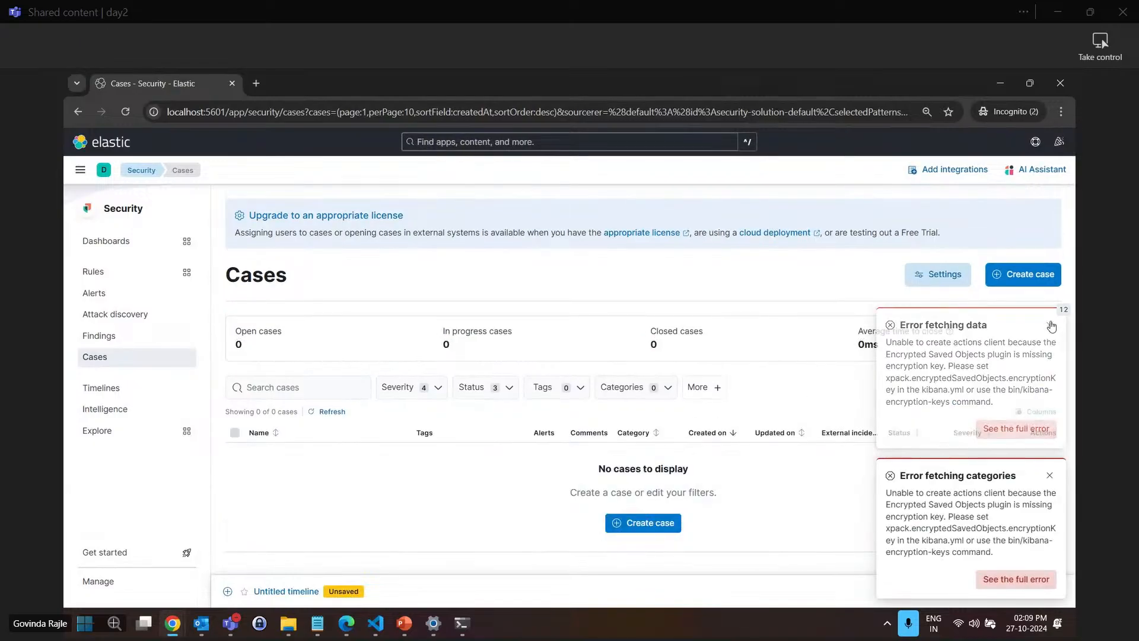
click(1049, 476)
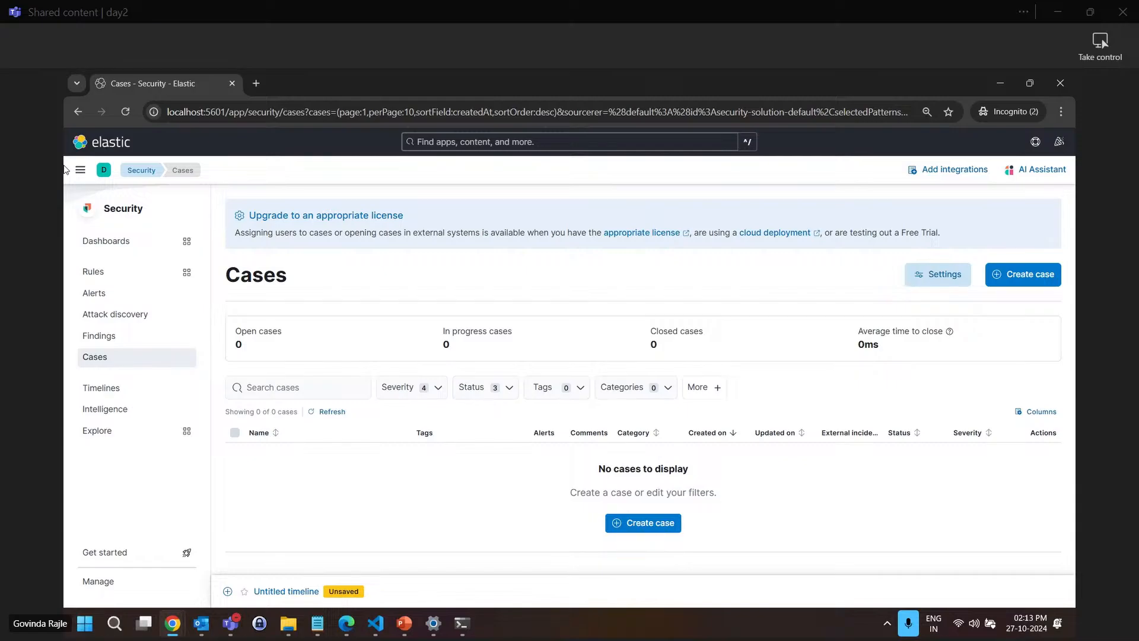
click(384, 623)
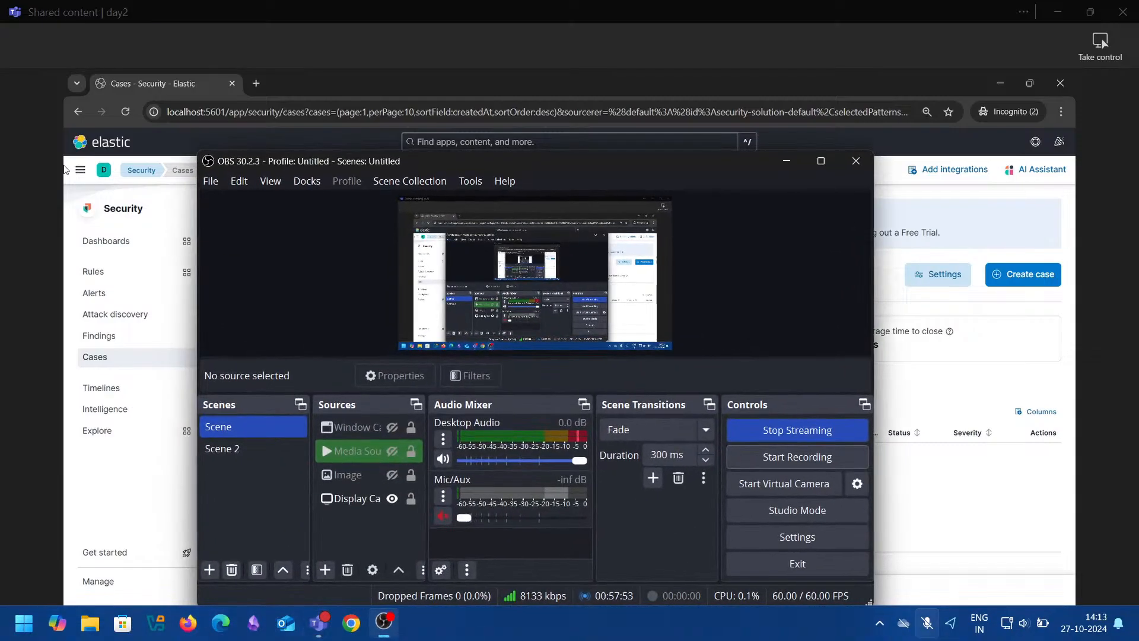